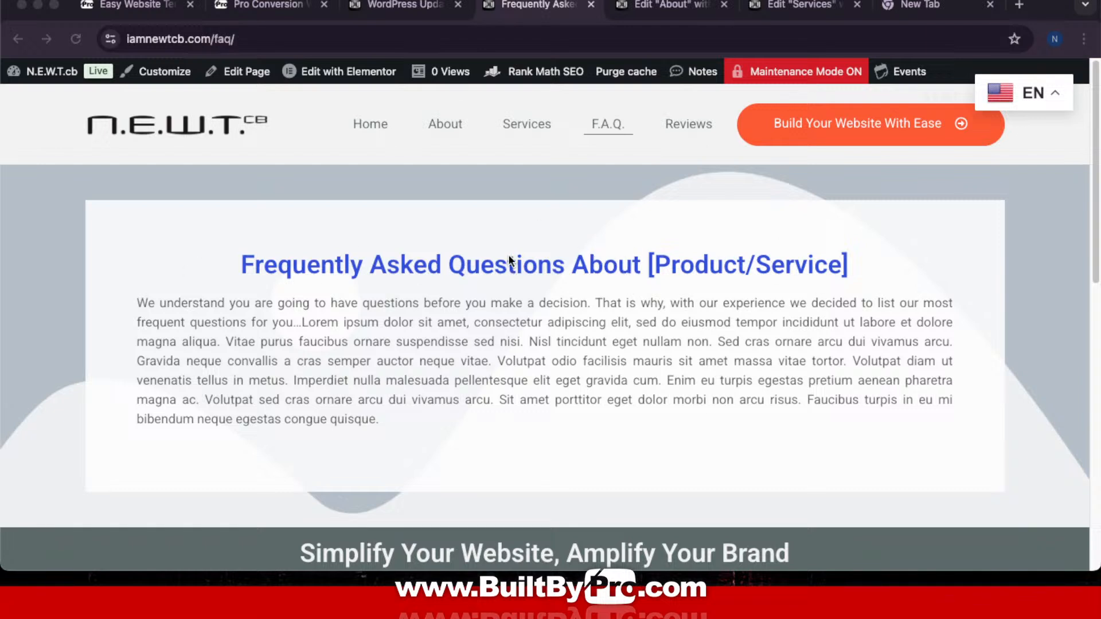
Step: Open the FAQ page in Elementor and select its intro section container
click(329, 76)
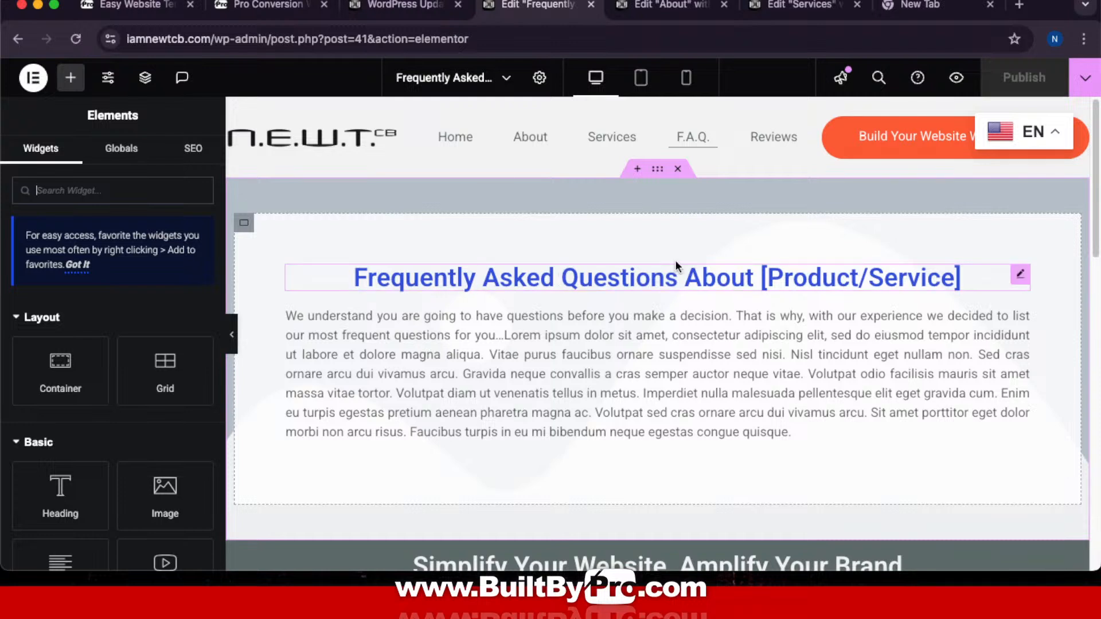
click(657, 169)
Step: Switch the FAQ intro container to a Grid layout with 2 columns and 1 row
click(148, 252)
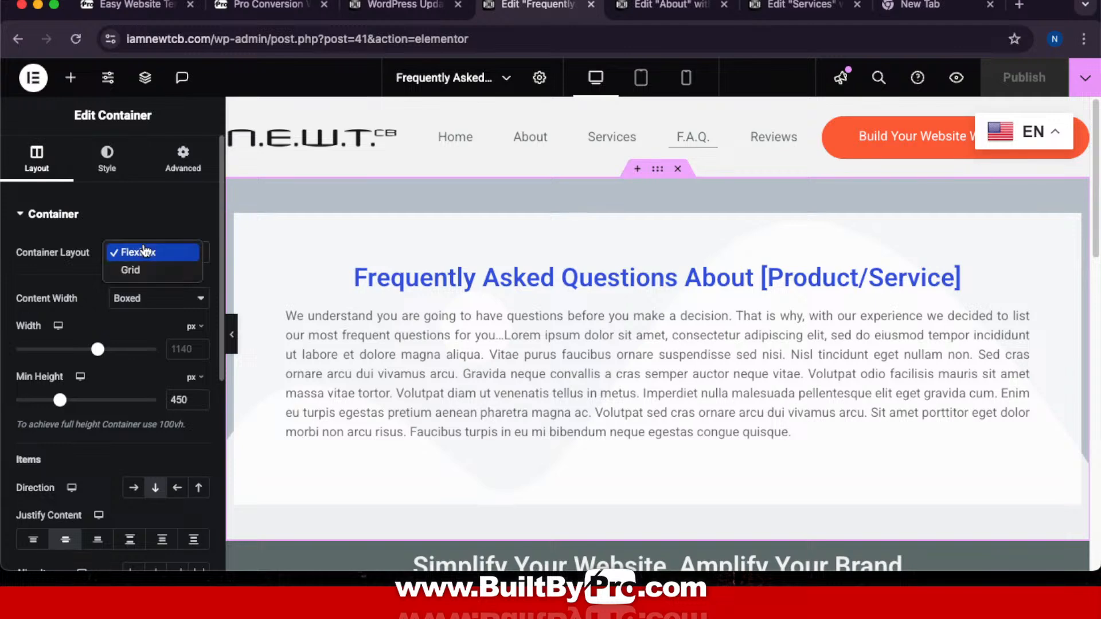
click(147, 270)
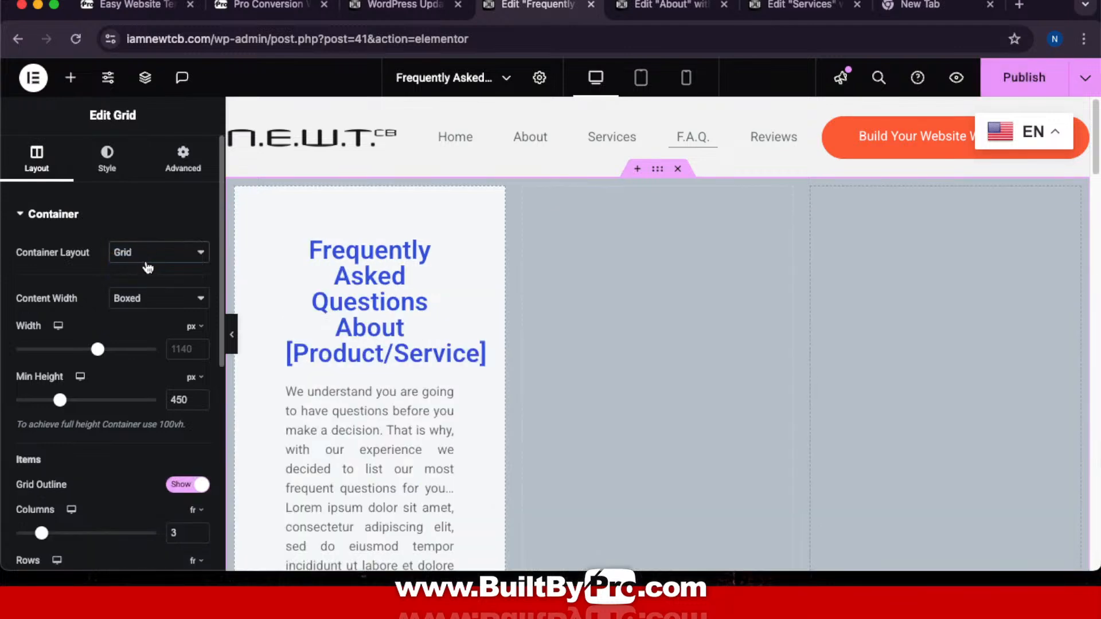
scroll(145, 356, down, 5)
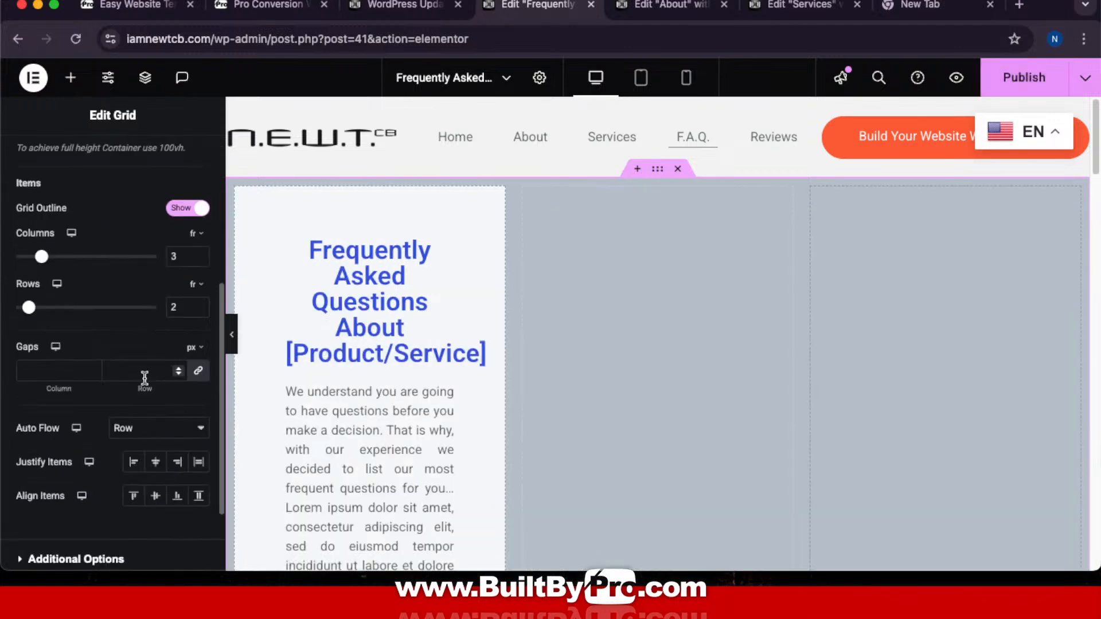
click(198, 259)
click(197, 311)
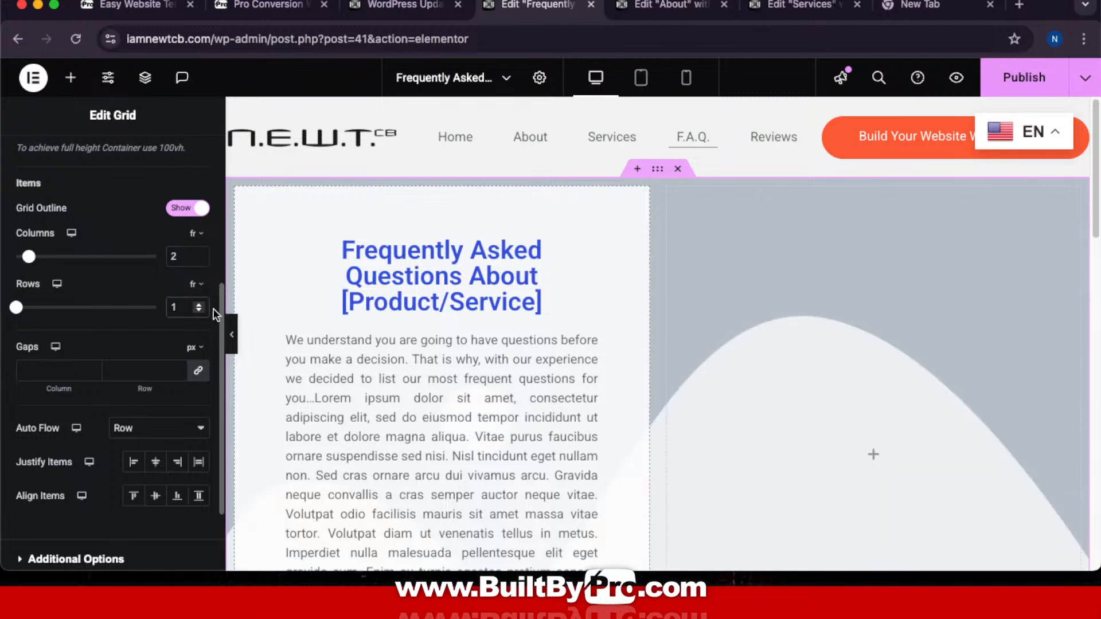
scroll(435, 309, down, 4)
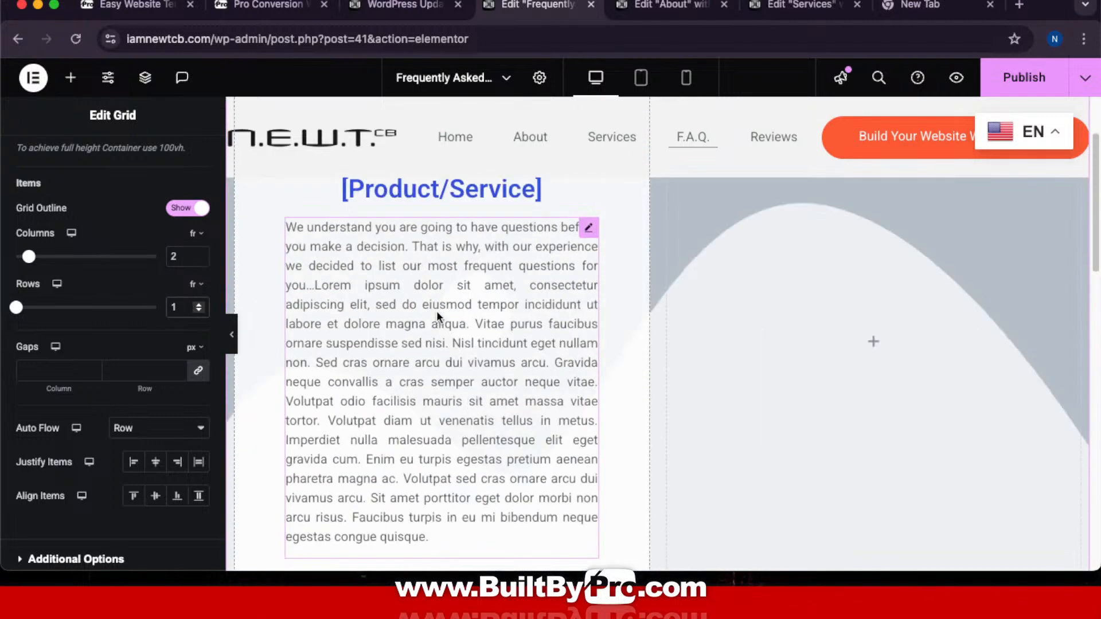
scroll(512, 333, up, 4)
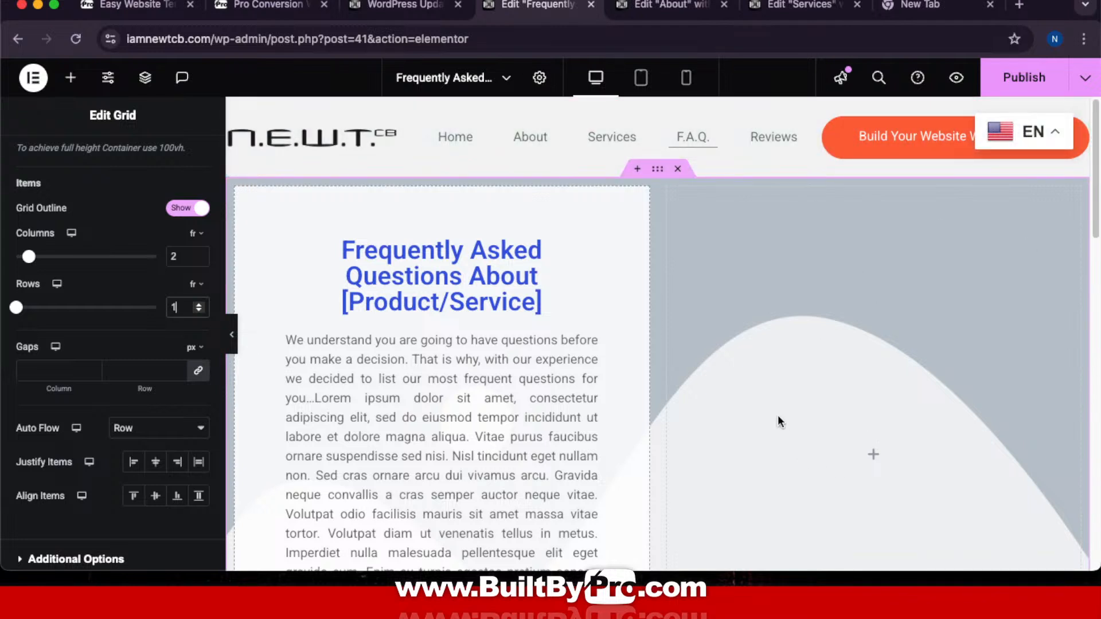
scroll(777, 415, down, 8)
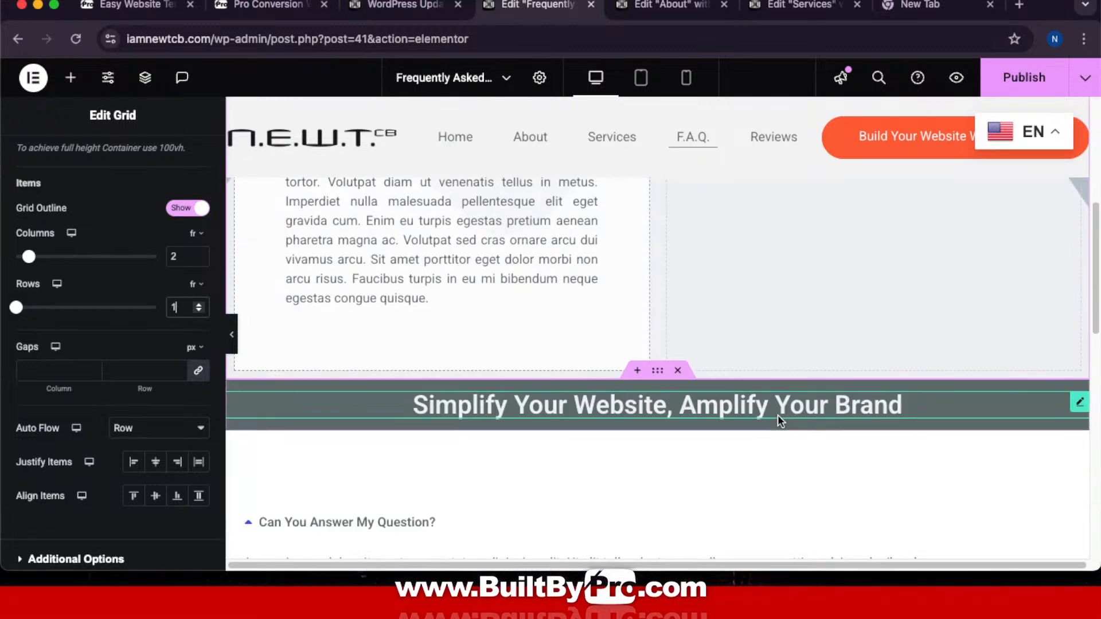
scroll(777, 413, up, 8)
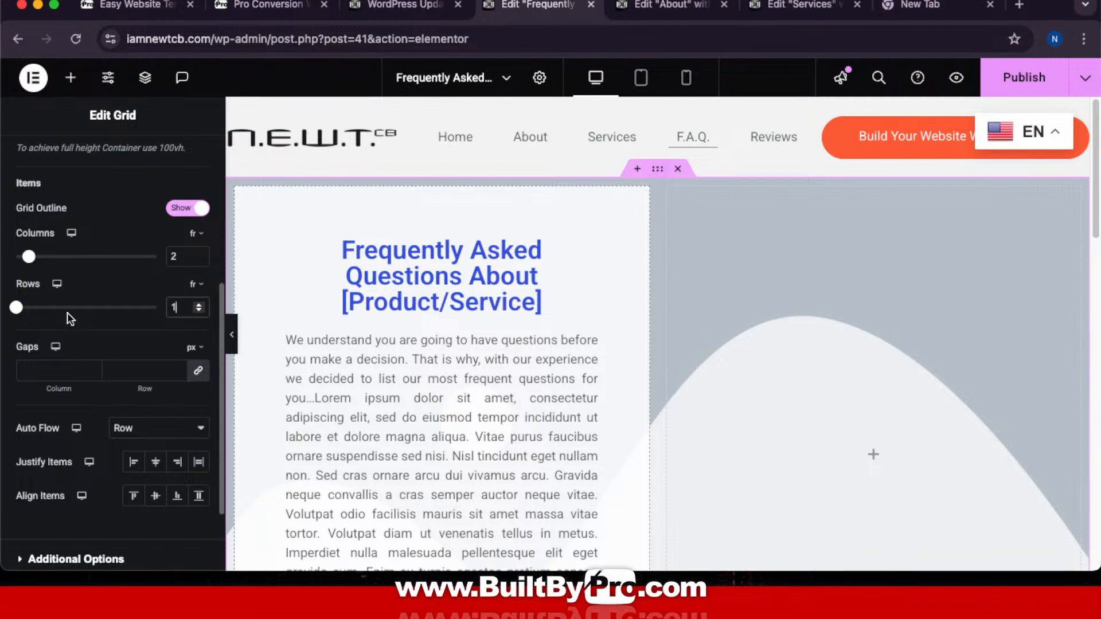
scroll(75, 301, up, 5)
Step: Set NEWTCB-FAQ.jpg from the Media Library as the container's background image
click(107, 157)
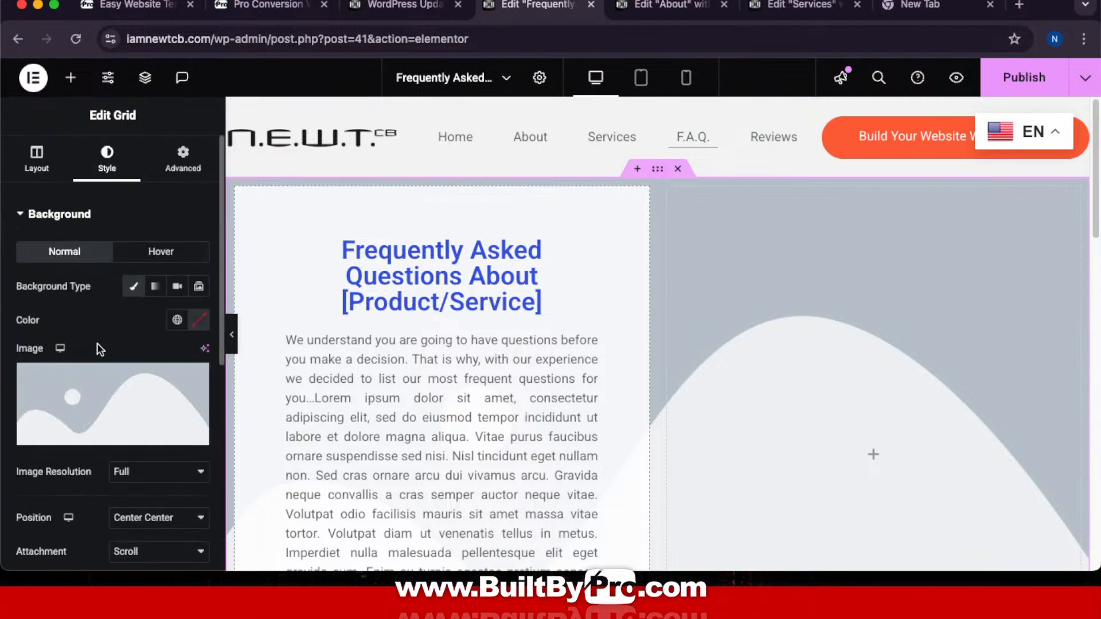
click(83, 389)
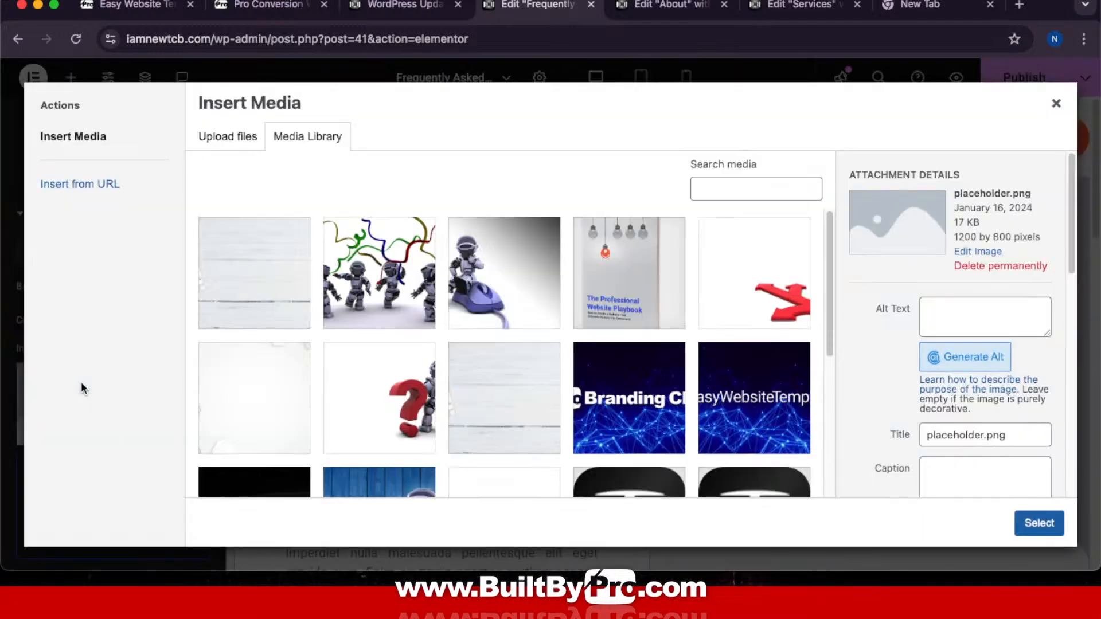
click(390, 404)
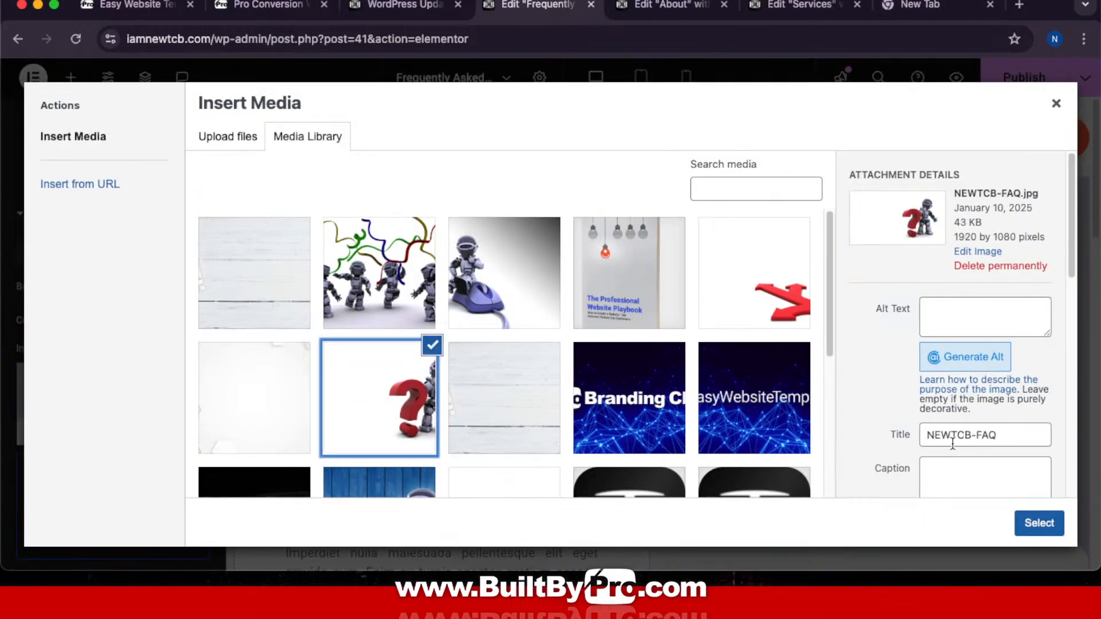
click(1052, 518)
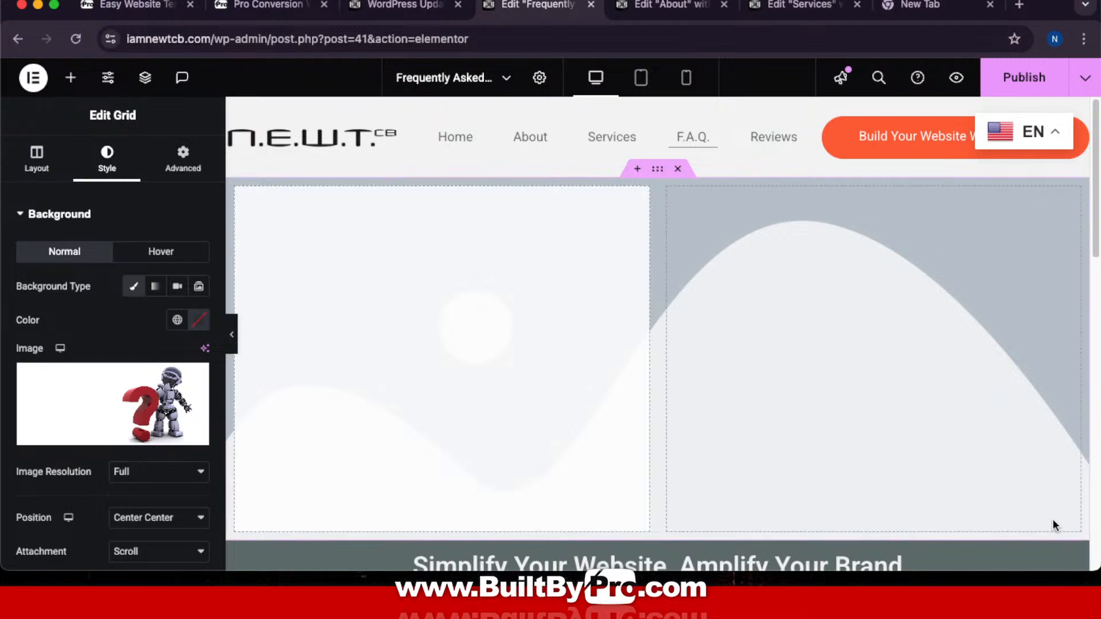
scroll(672, 313, down, 2)
scroll(672, 313, up, 2)
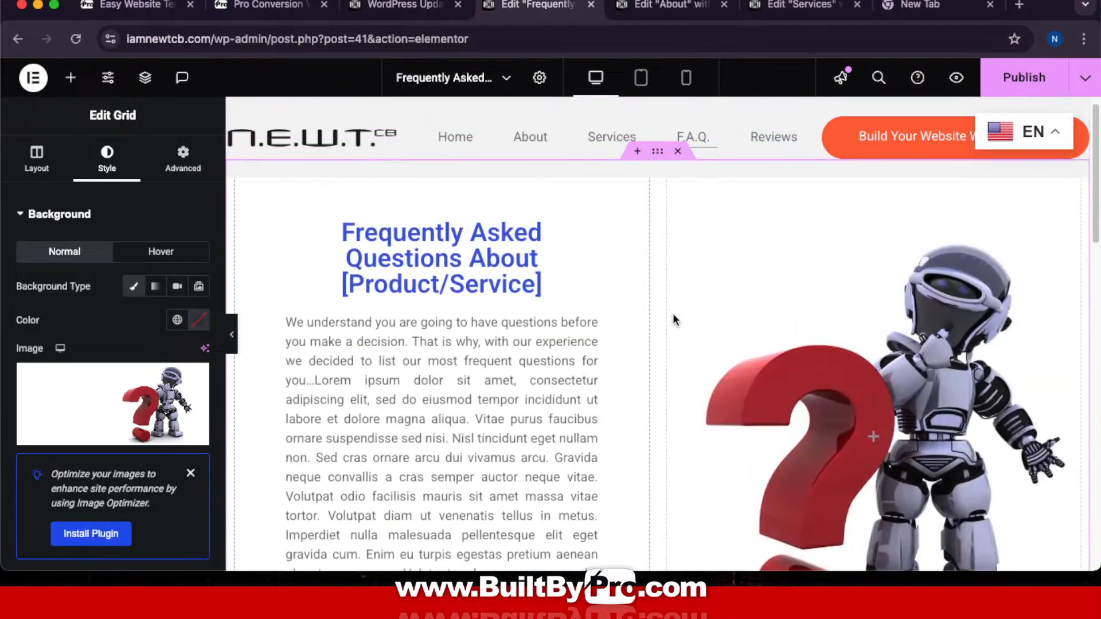
scroll(672, 314, down, 5)
scroll(672, 312, up, 5)
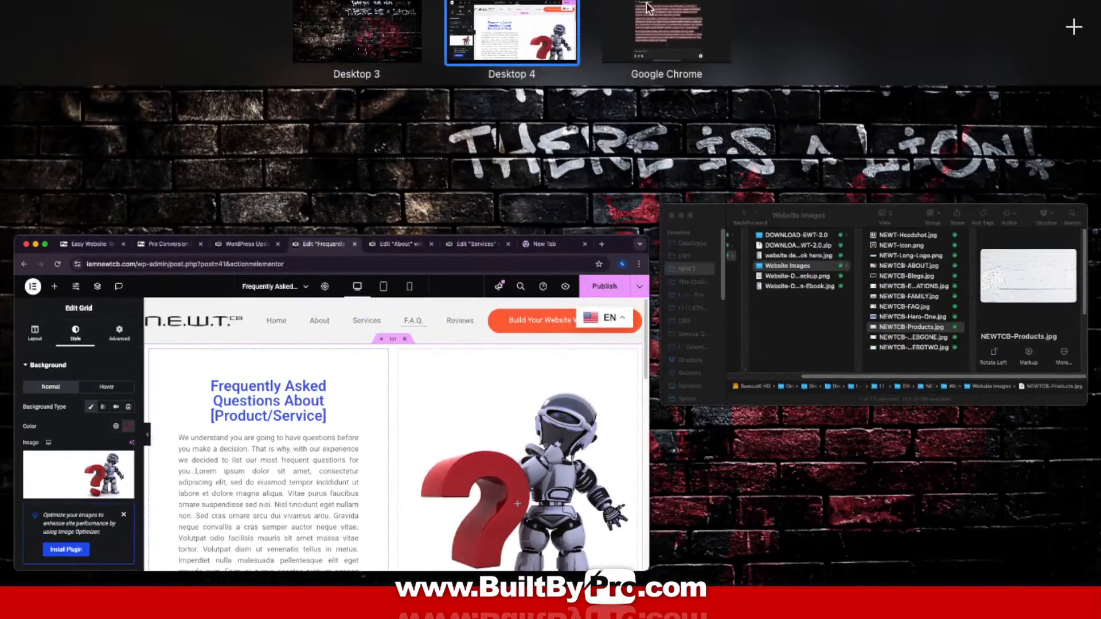
Step: Copy the F.A.Q. Page prompt from the Pro Conversion Other Pages Content Prompt Set
click(291, 501)
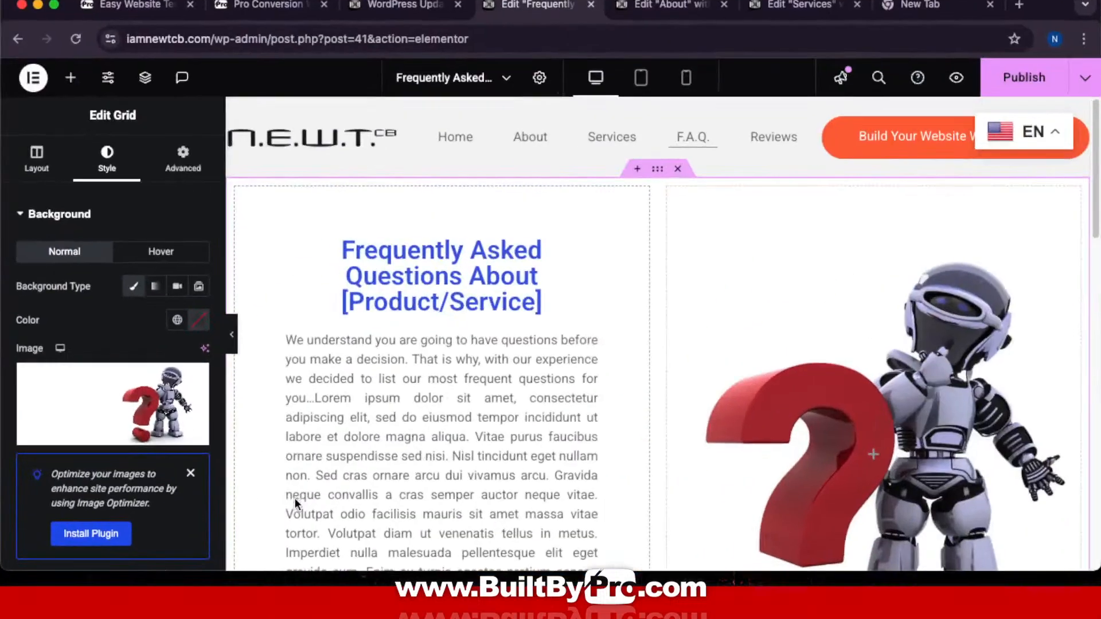
click(267, 9)
scroll(608, 217, down, 7)
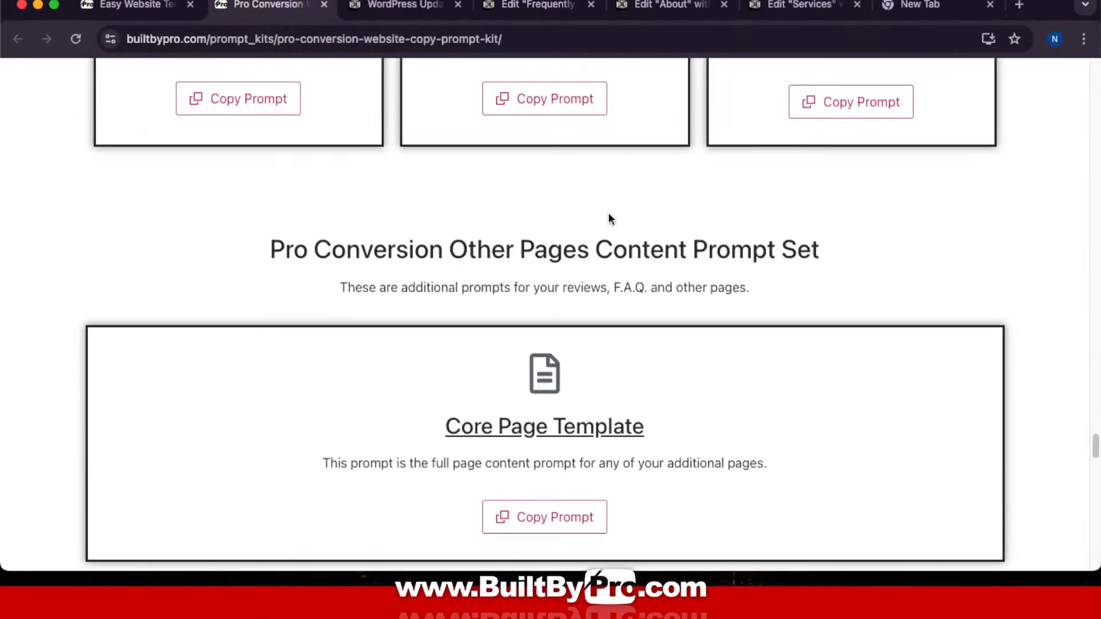
scroll(607, 216, up, 6)
scroll(607, 211, up, 5)
scroll(606, 208, down, 9)
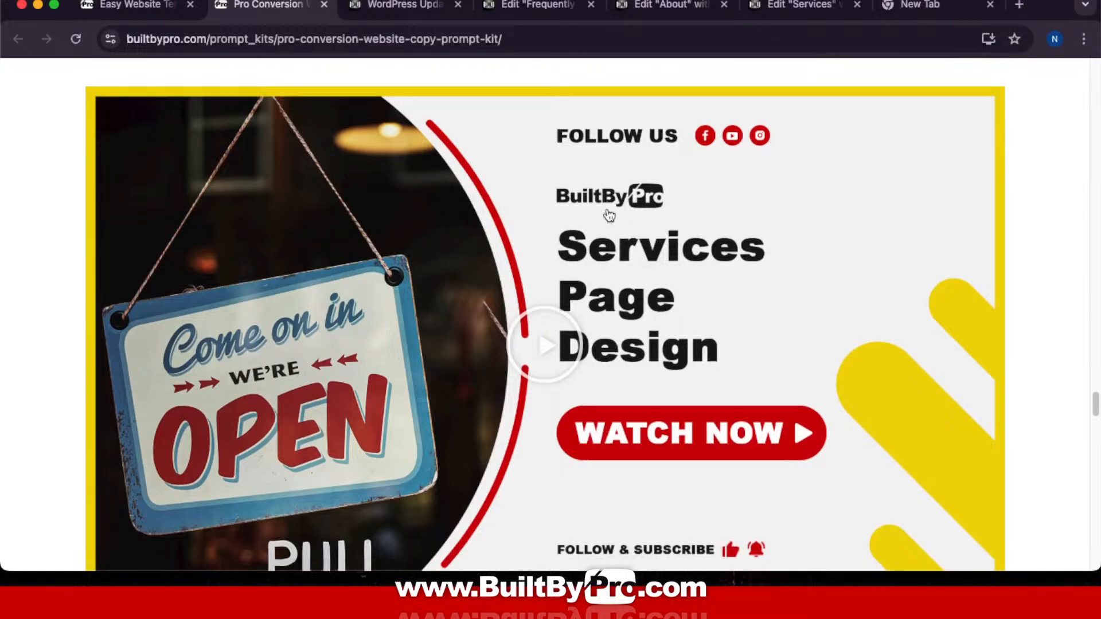
scroll(607, 208, down, 6)
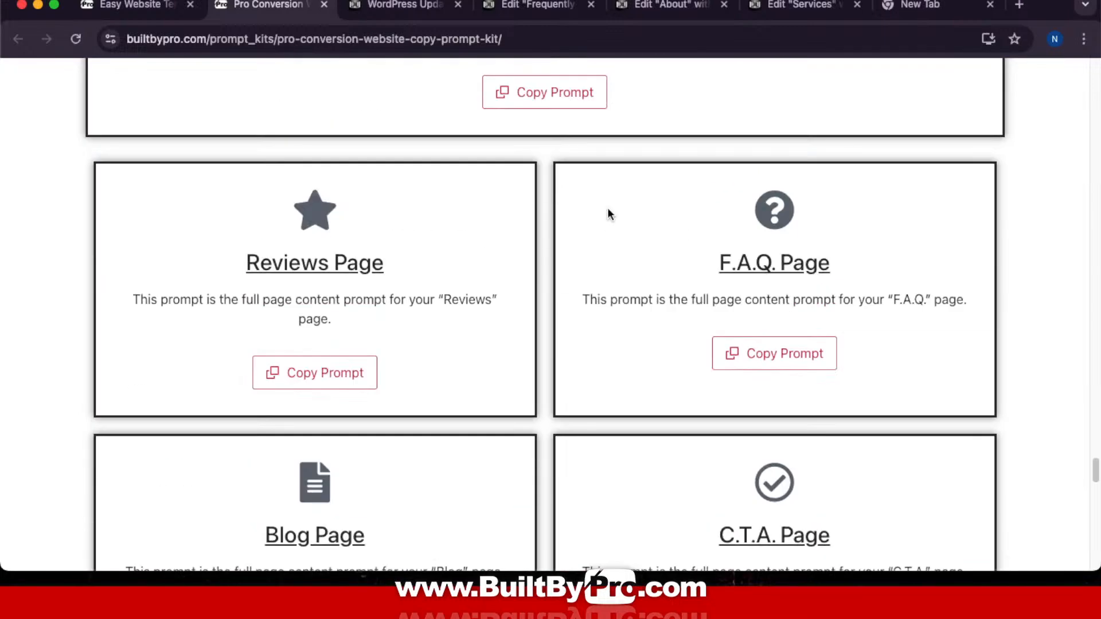
scroll(609, 214, up, 7)
scroll(611, 207, down, 4)
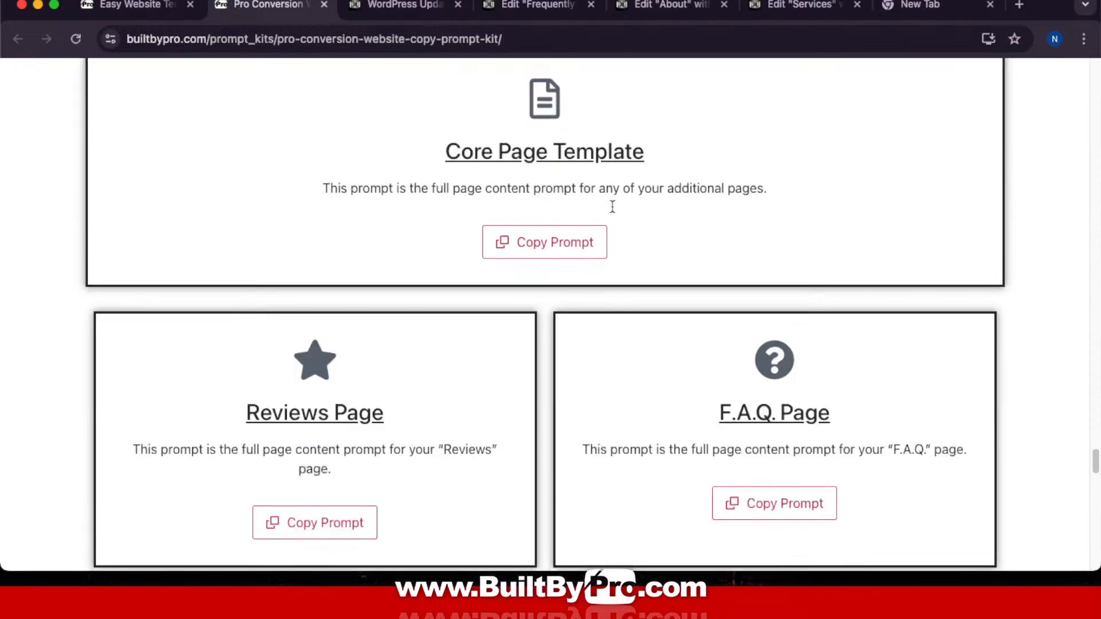
scroll(612, 206, up, 3)
scroll(612, 210, down, 1)
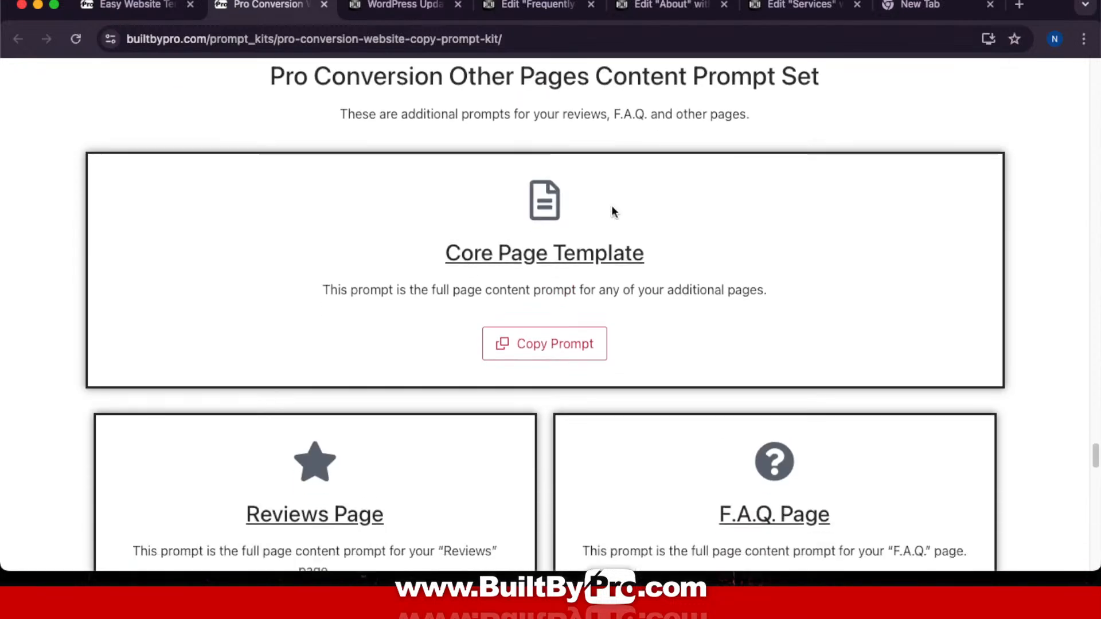
scroll(611, 211, up, 1)
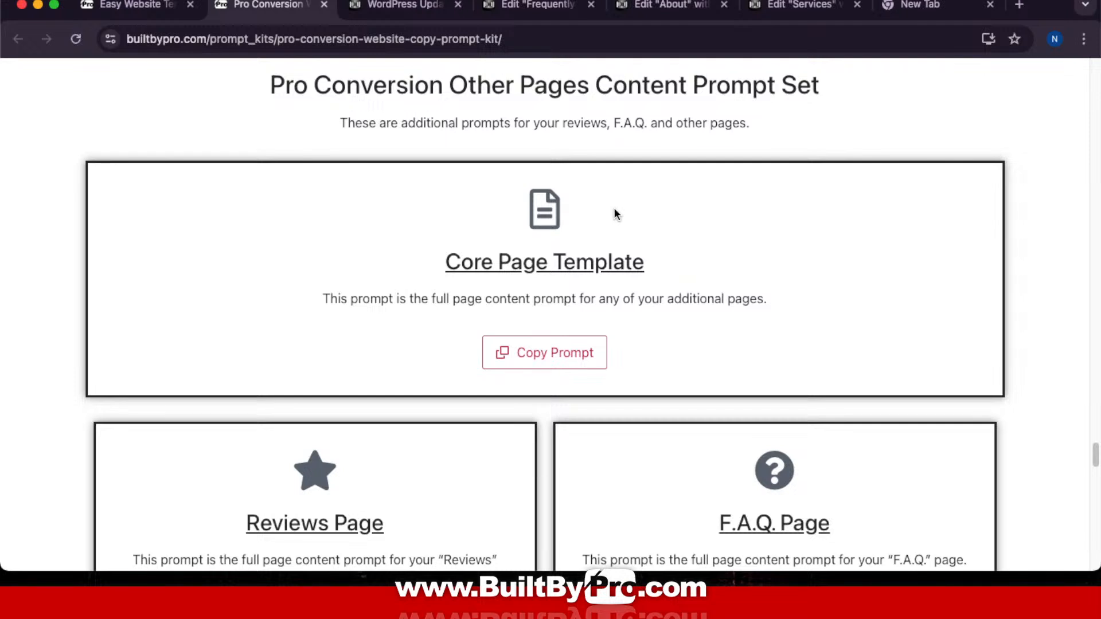
scroll(614, 213, down, 3)
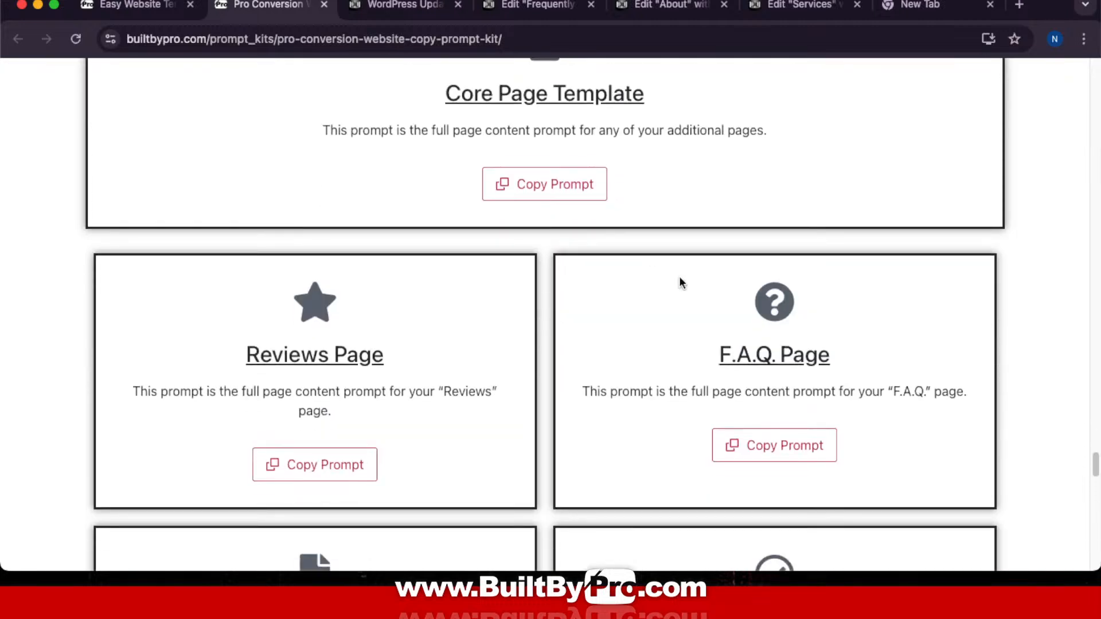
click(823, 438)
Step: Paste the copied FAQ content prompt into ChatGPT and send it
key(ctrl+Up)
click(703, 30)
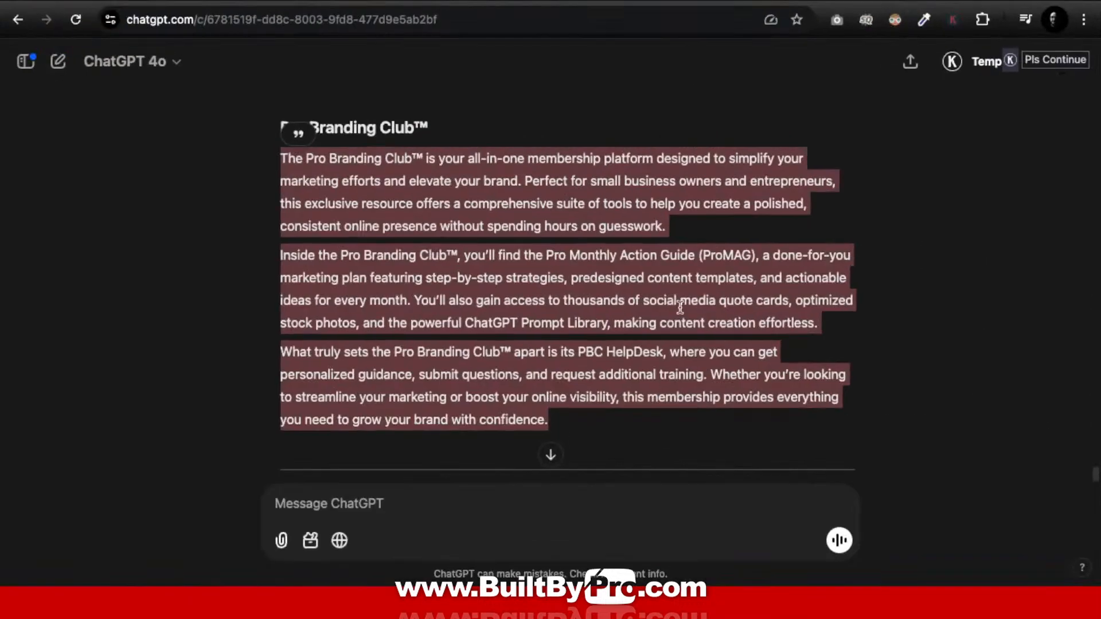
scroll(505, 348, down, 3)
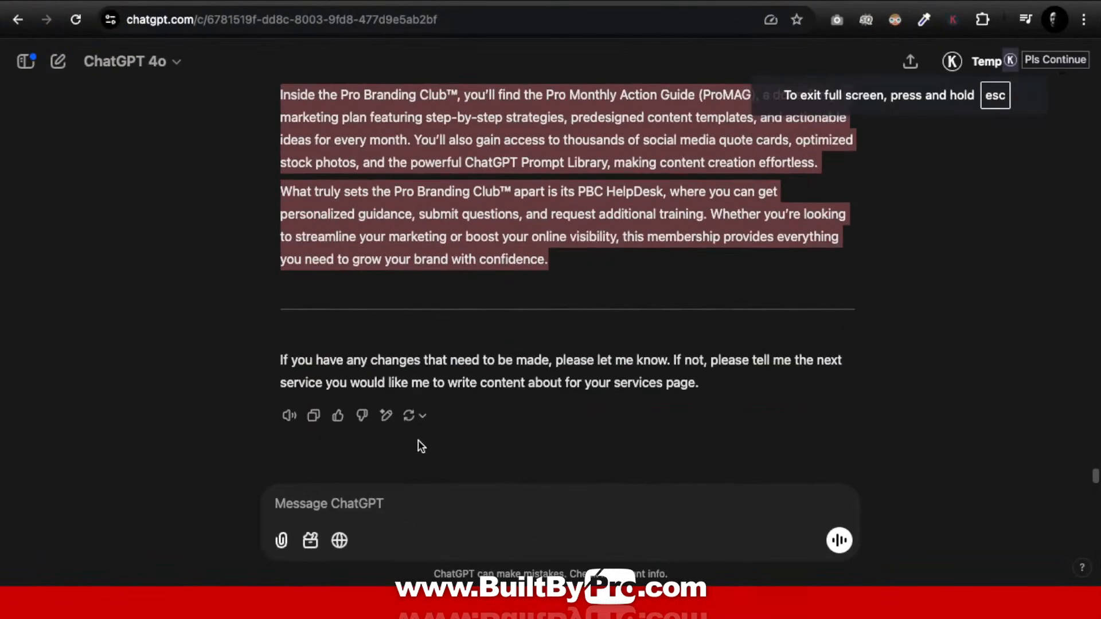
click(373, 505)
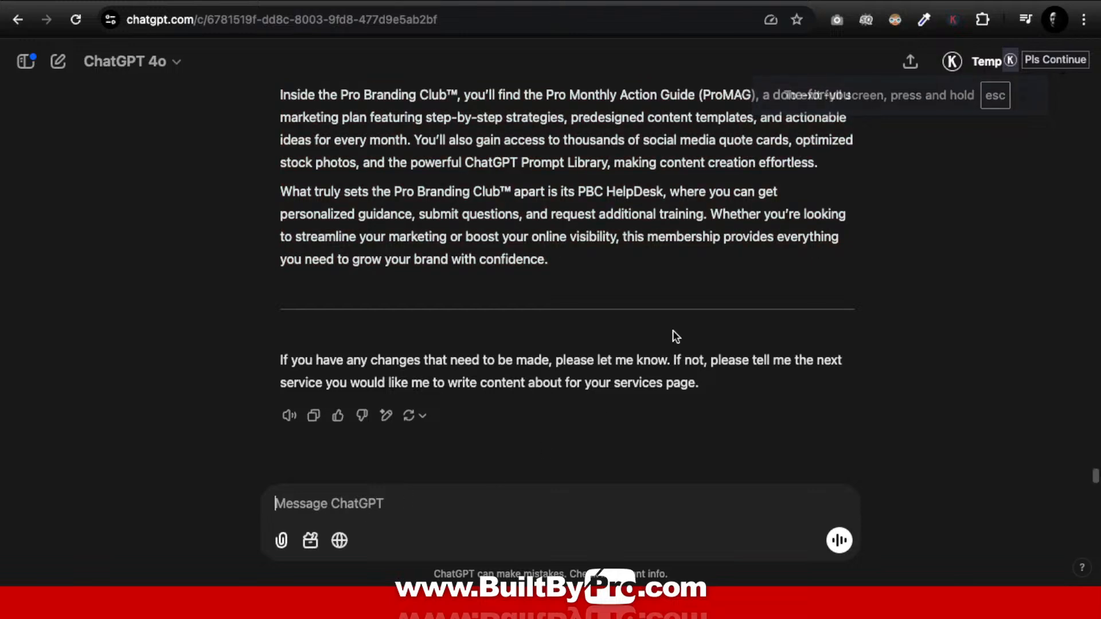
key(super+v)
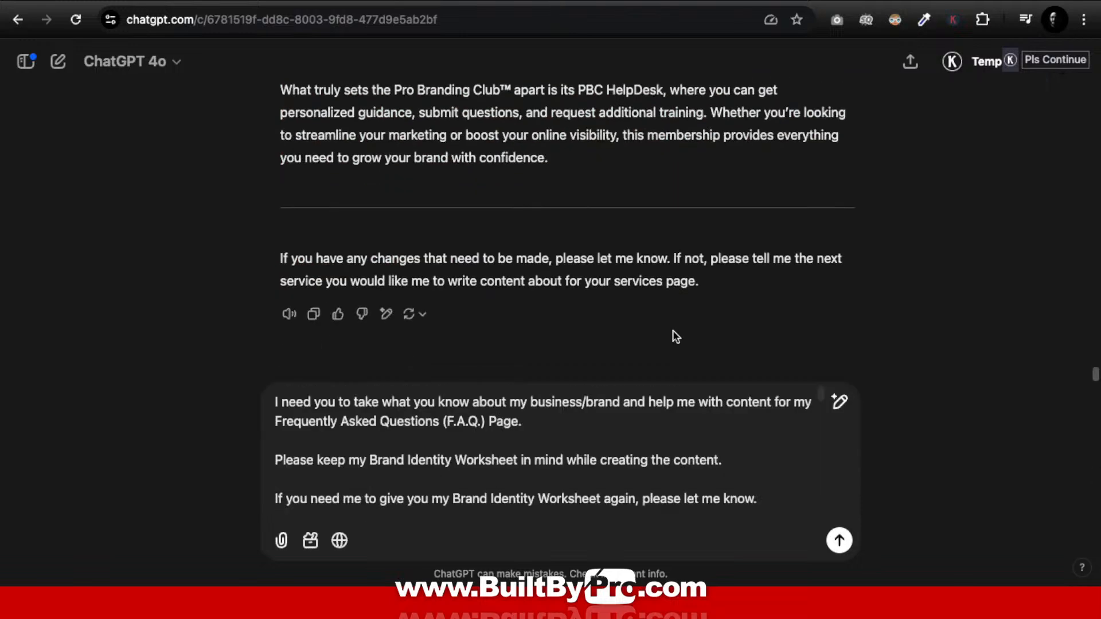
click(838, 540)
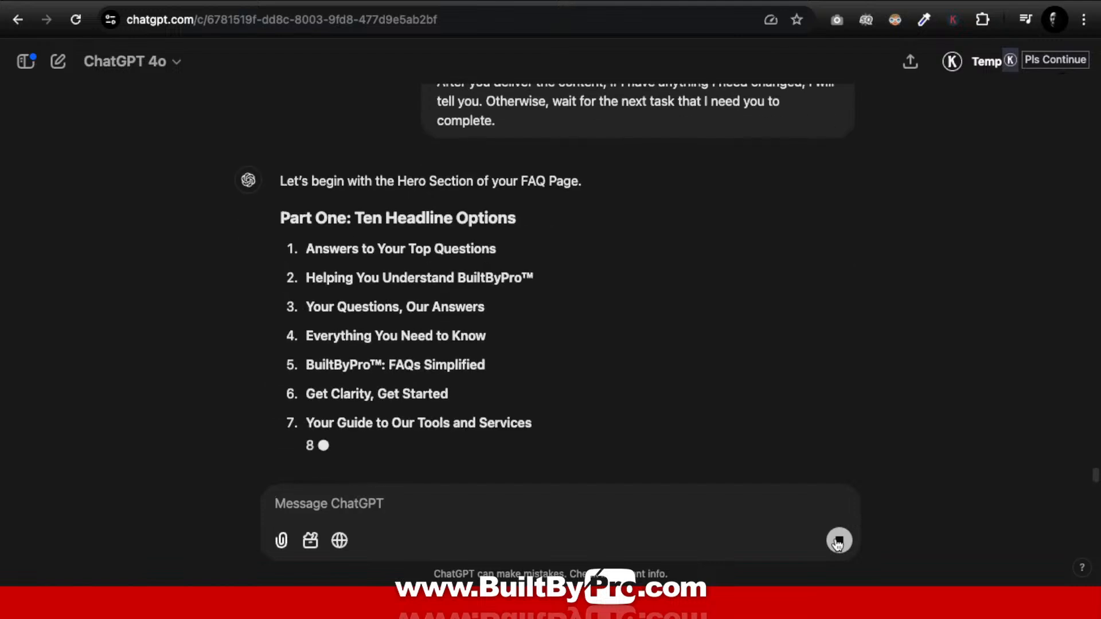
Step: Highlight the second headline option in ChatGPT's ten-headline reply
click(837, 542)
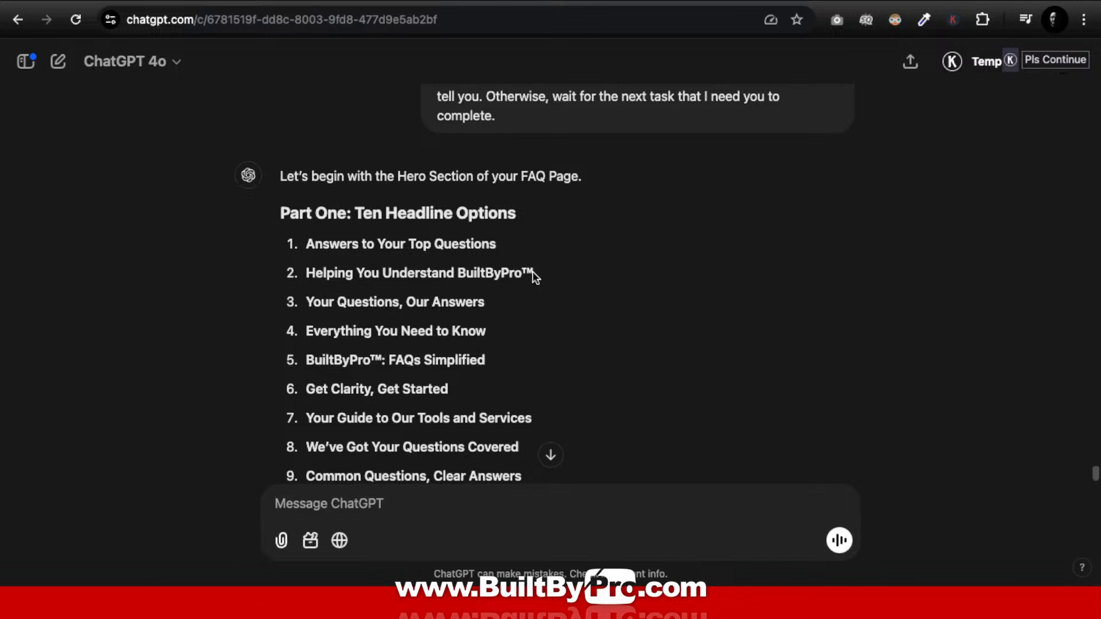
drag(532, 273, 433, 274)
scroll(596, 372, down, 4)
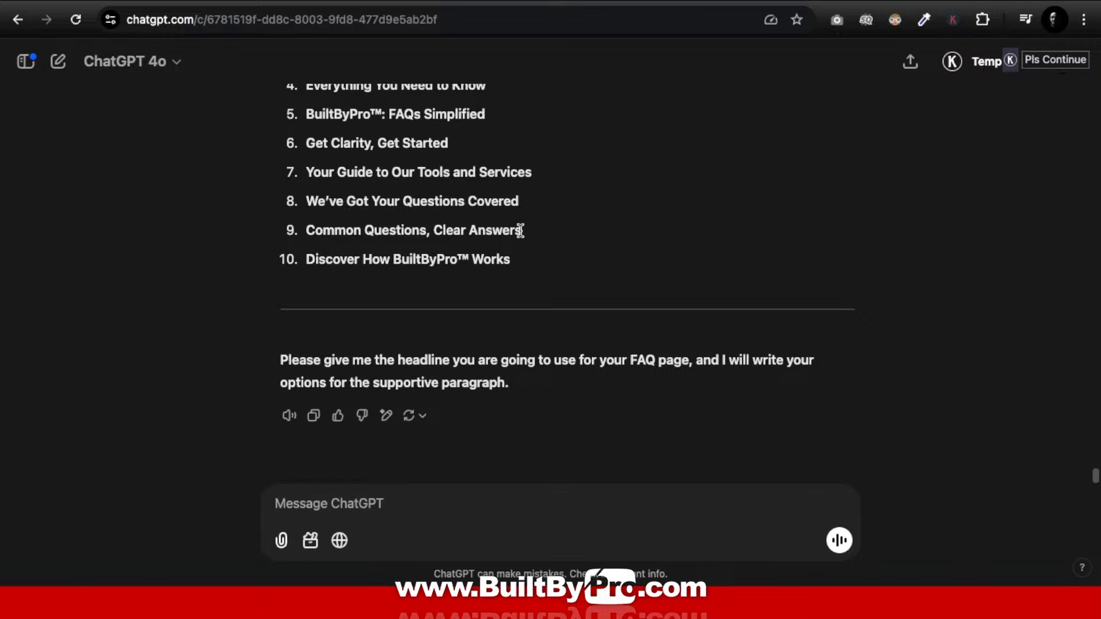
Step: Send 'Common Questions, Clear Answers' to ChatGPT and stop generation once paragraph options appear
drag(519, 230, 304, 233)
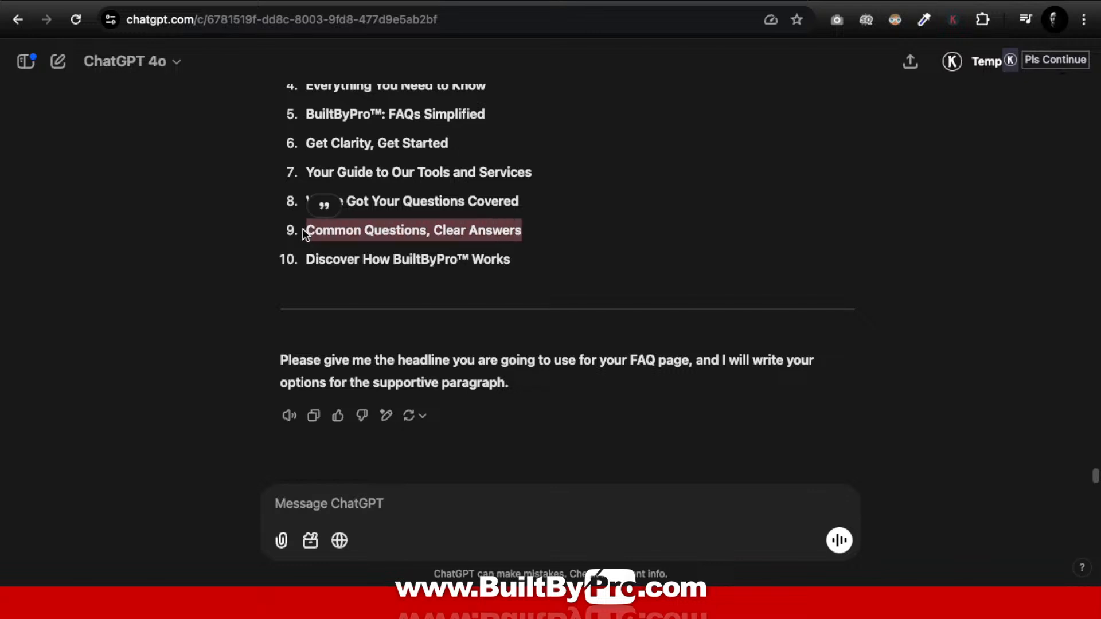
click(364, 496)
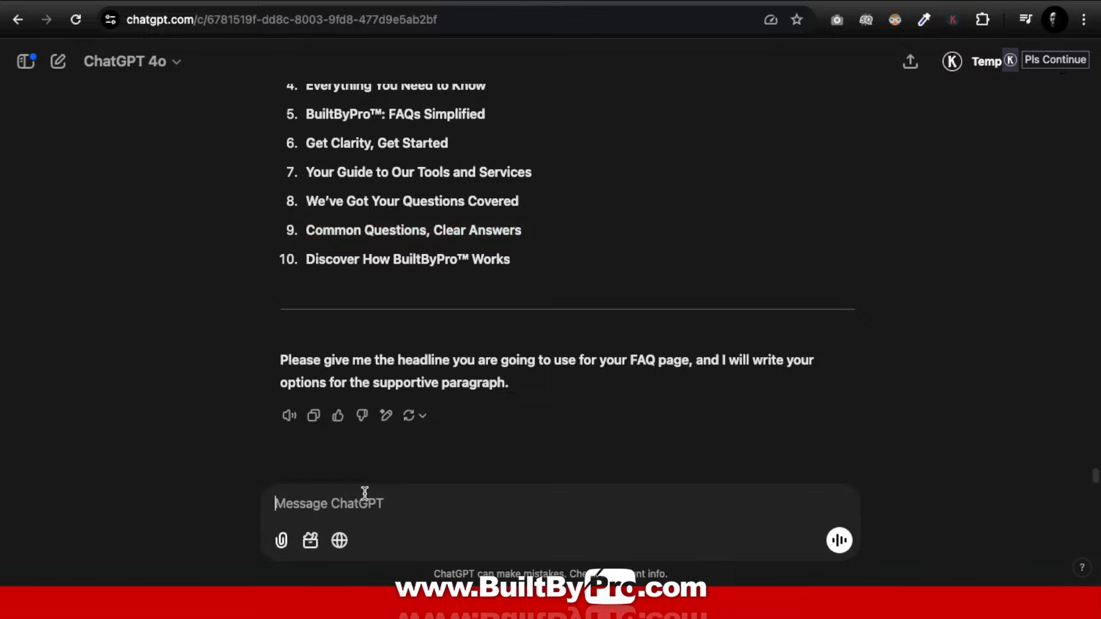
key(super+v)
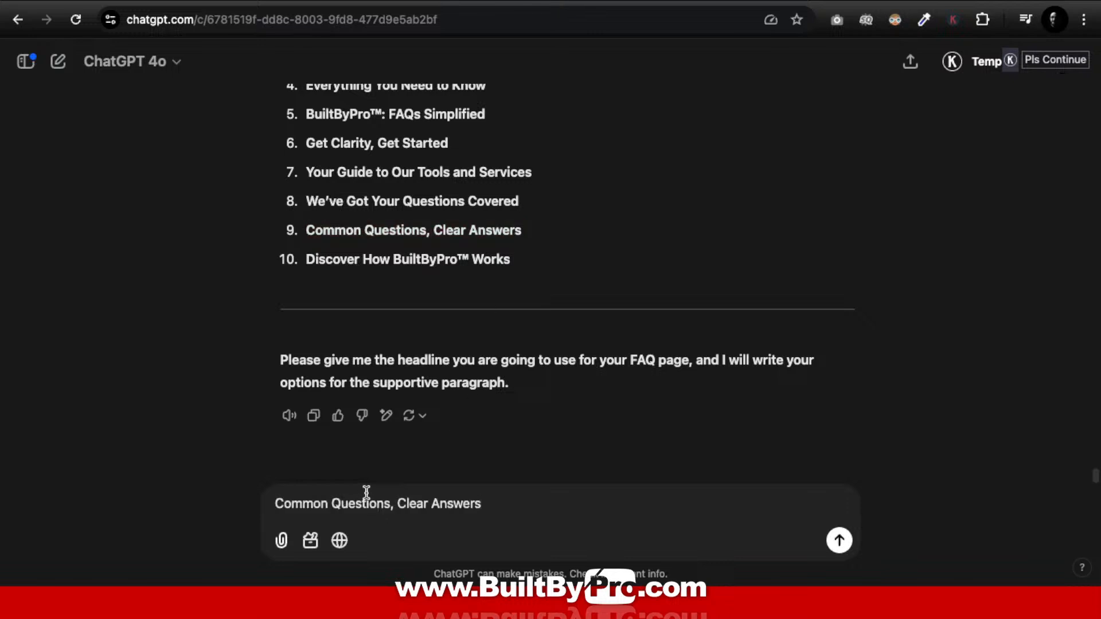
click(840, 542)
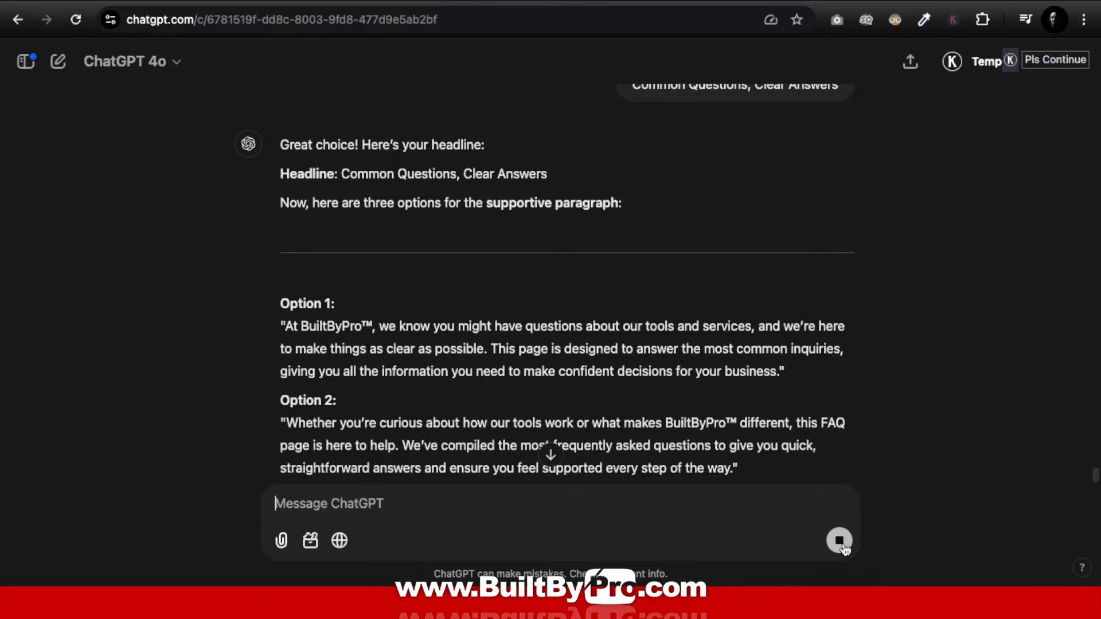
click(840, 544)
Step: Return to the FAQ page's Elementor editor in the browser
key(ctrl+Up)
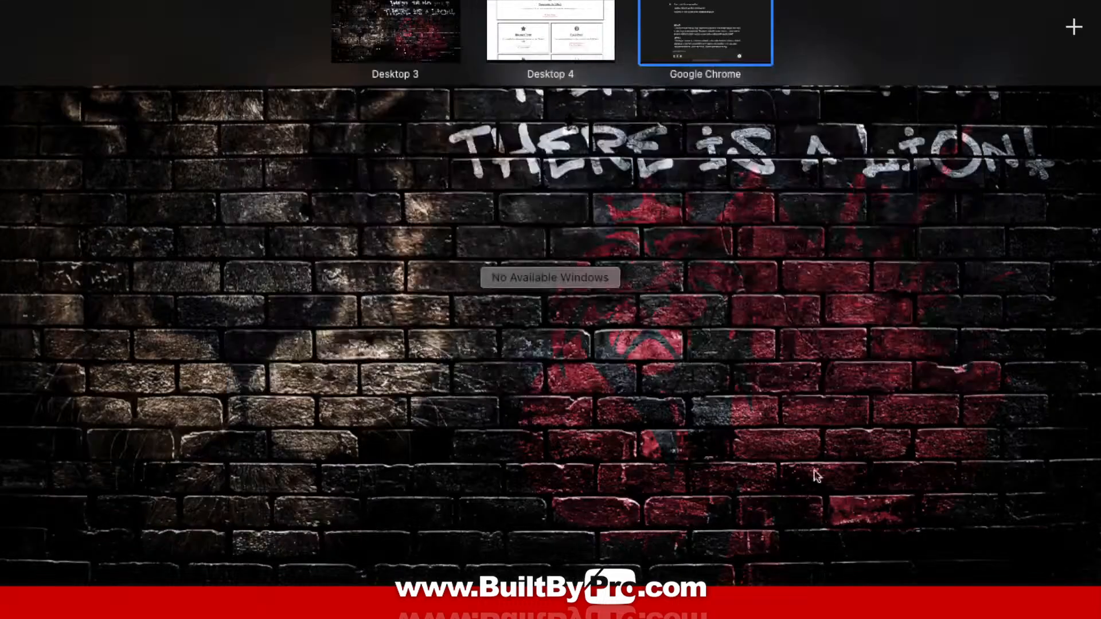
click(539, 26)
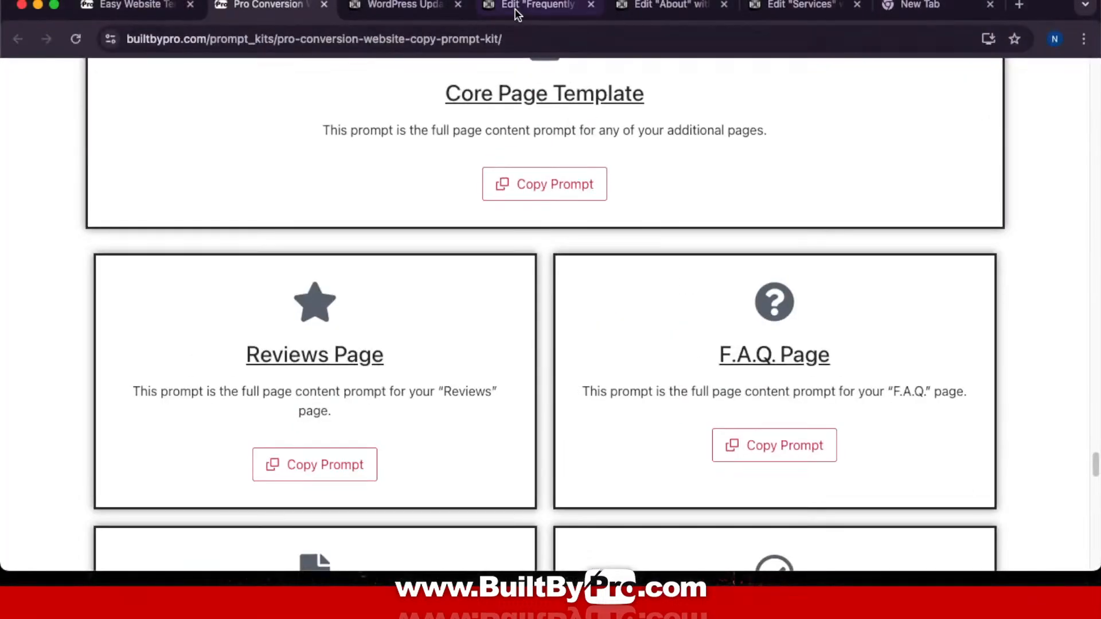
click(781, 5)
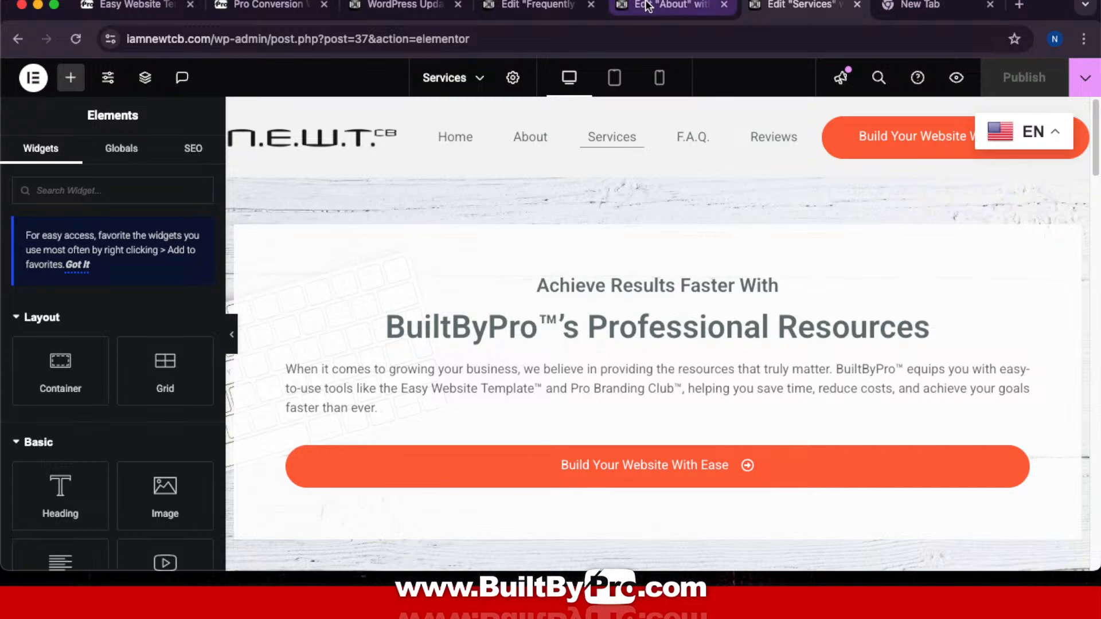
click(559, 6)
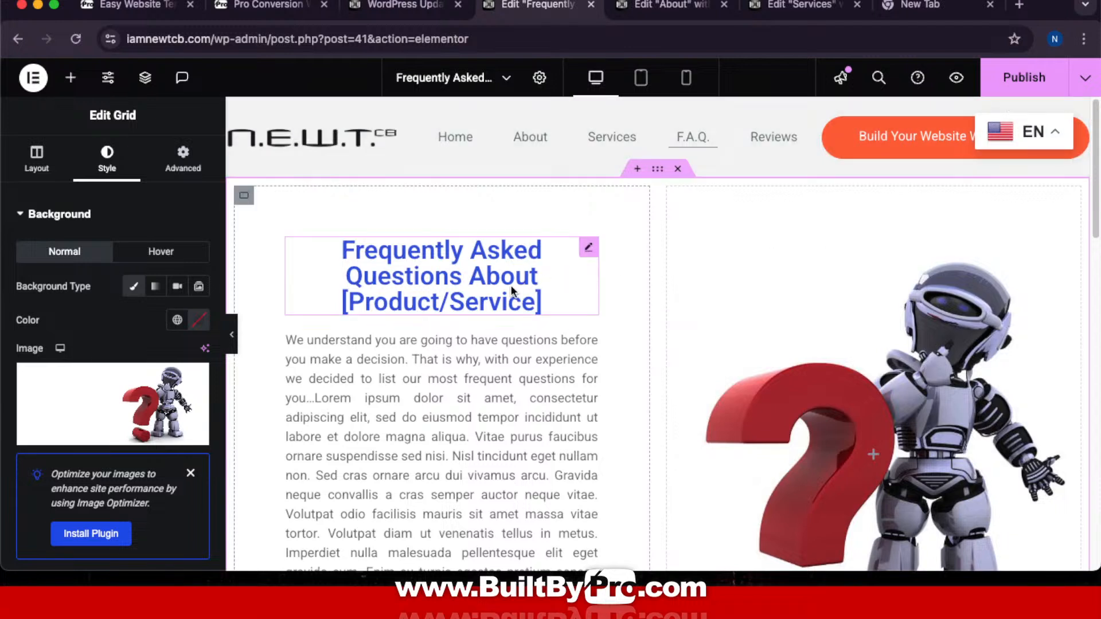
Step: Replace the FAQ heading title with 'Common Questions, Clear Answers'
click(584, 251)
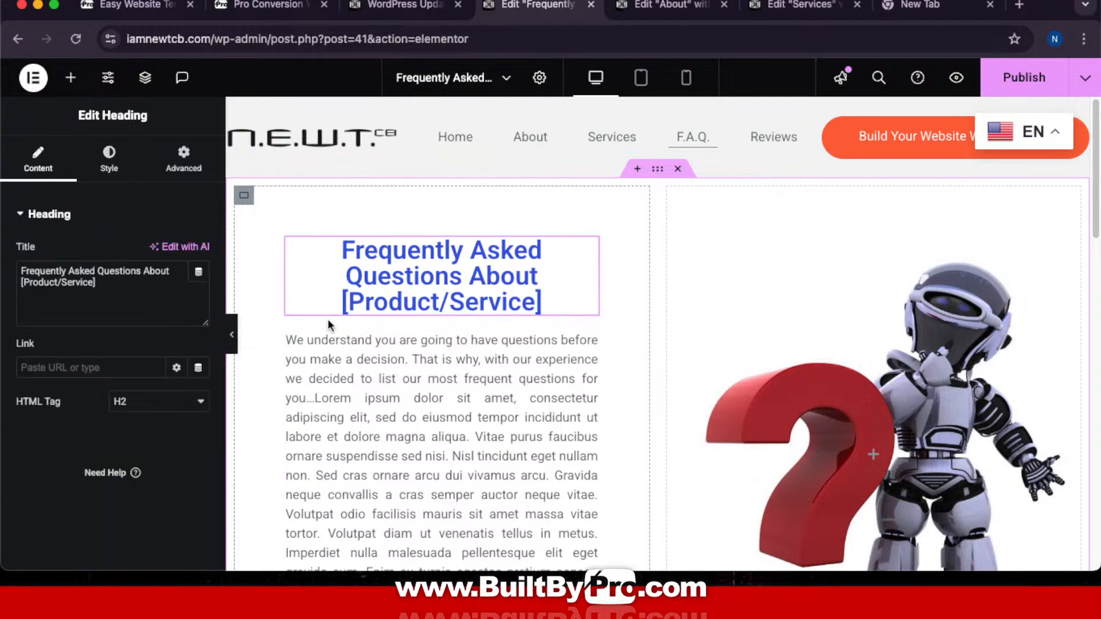
click(119, 295)
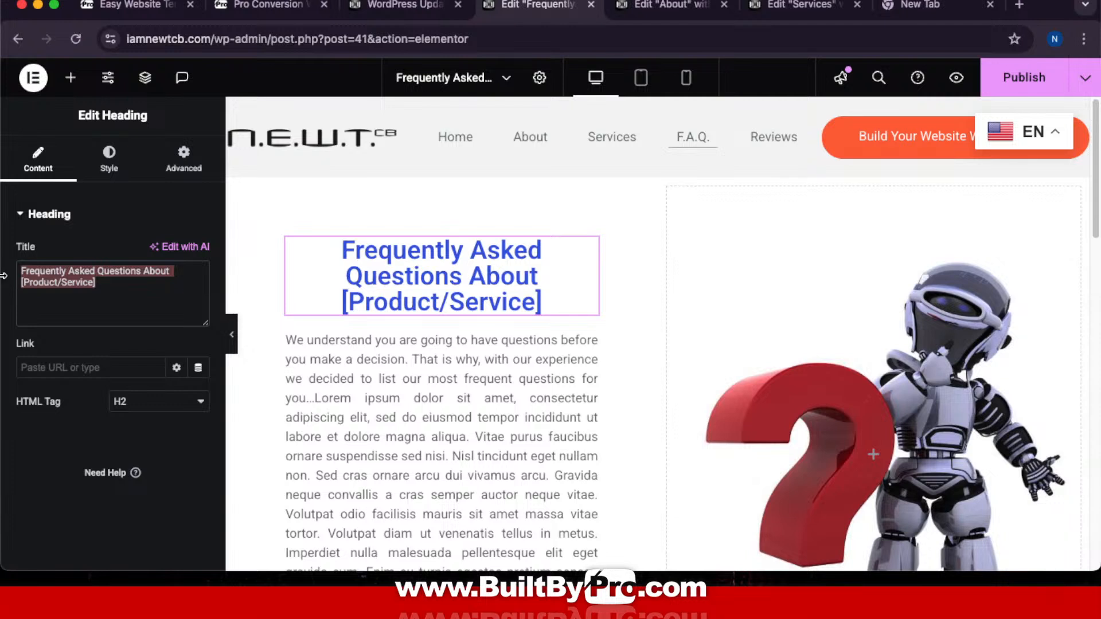
key(cmd+v)
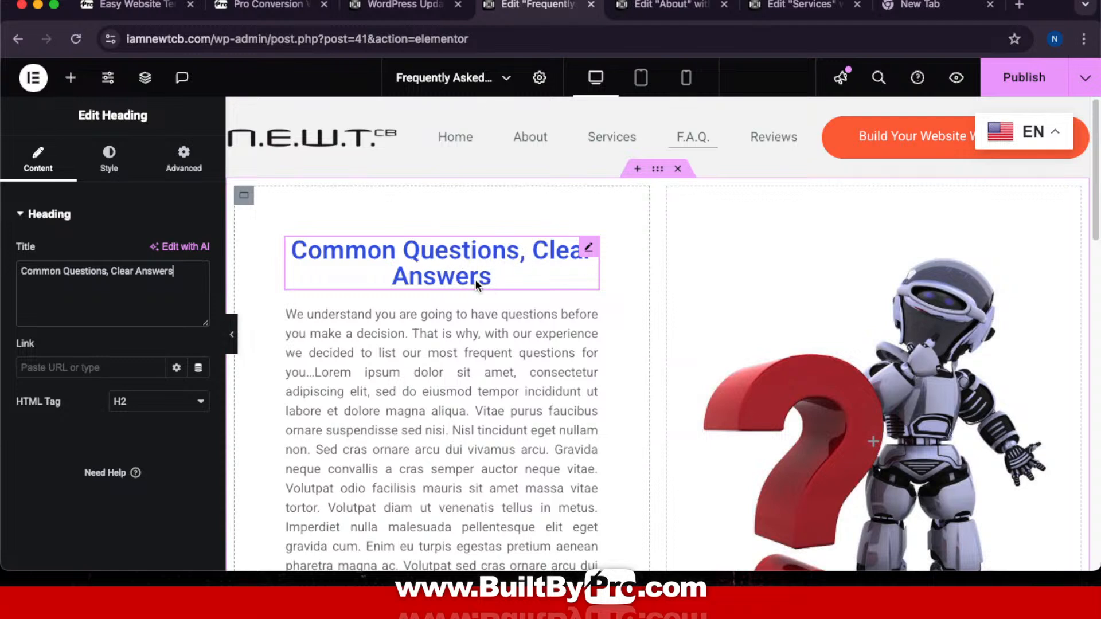
click(109, 154)
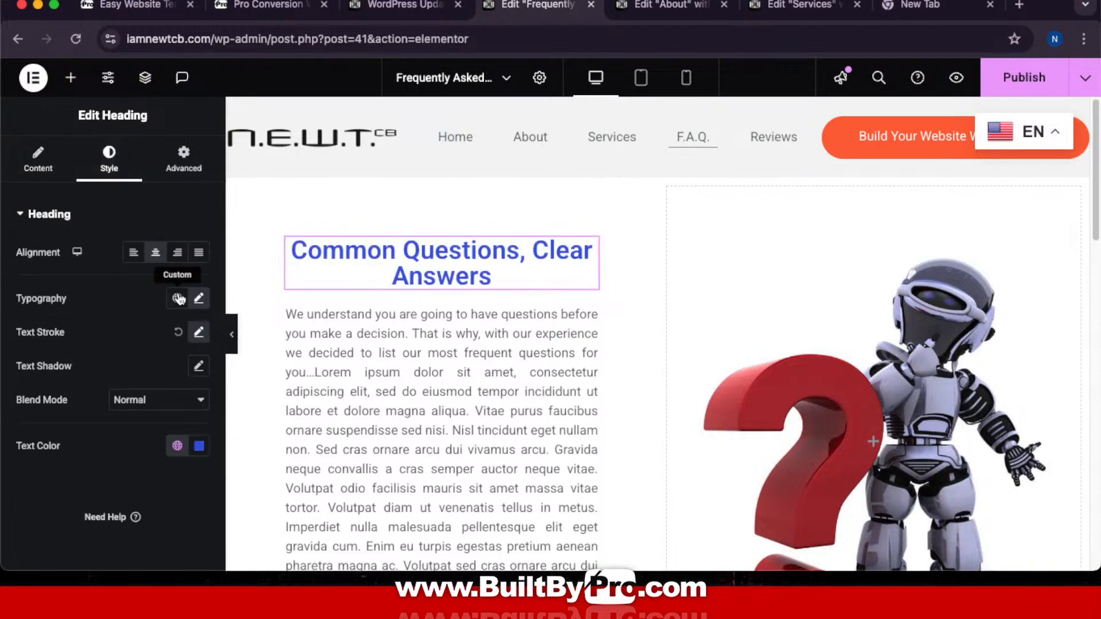
Step: Set the FAQ heading's typography size to 1.5 em so it fits on one line
click(198, 298)
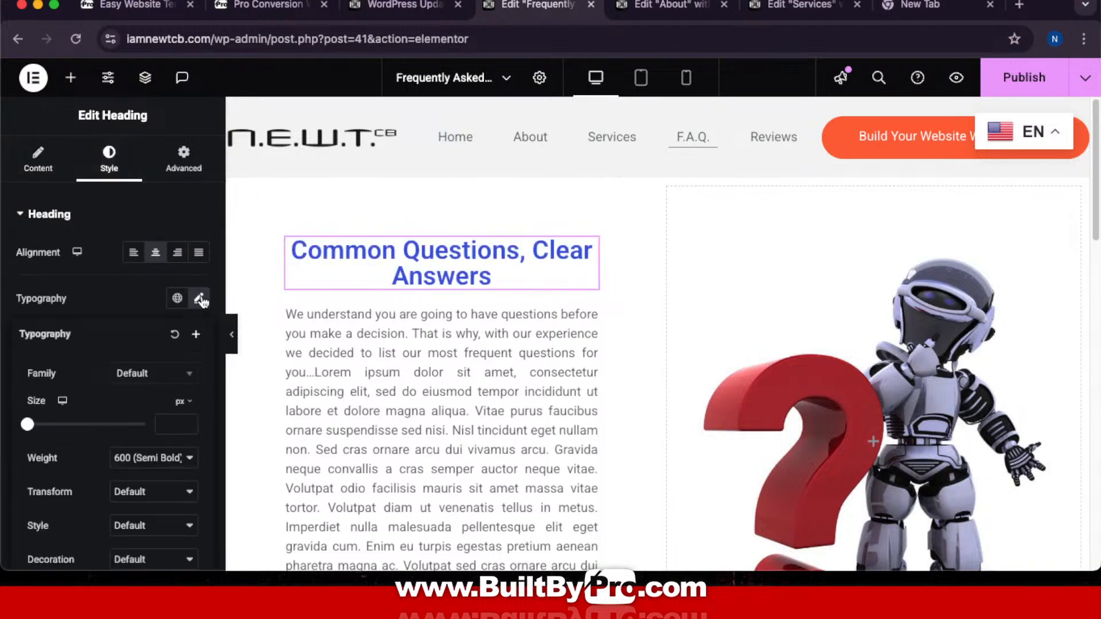
click(179, 401)
click(180, 425)
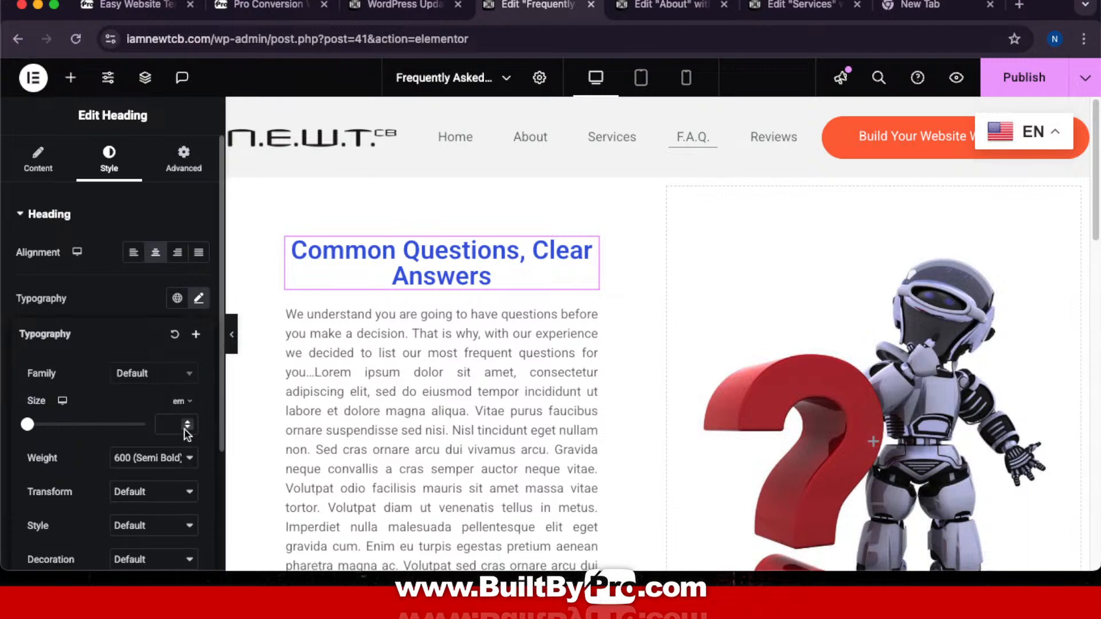
click(188, 422)
click(188, 422)
click(188, 422)
click(188, 422)
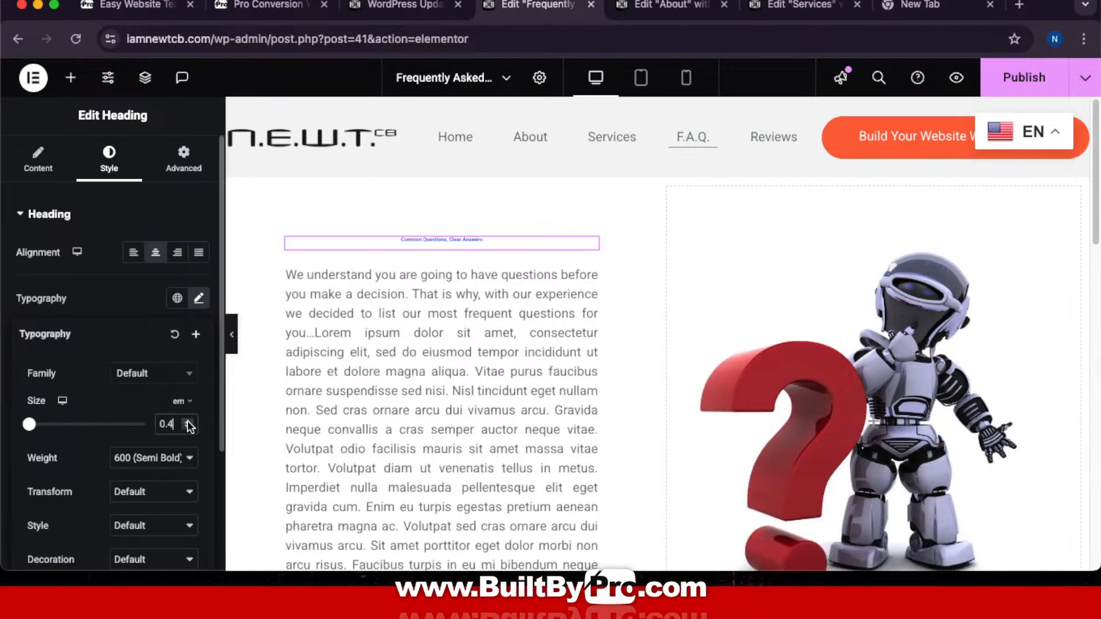
click(188, 422)
click(188, 422)
click(188, 422)
click(188, 422)
click(188, 422)
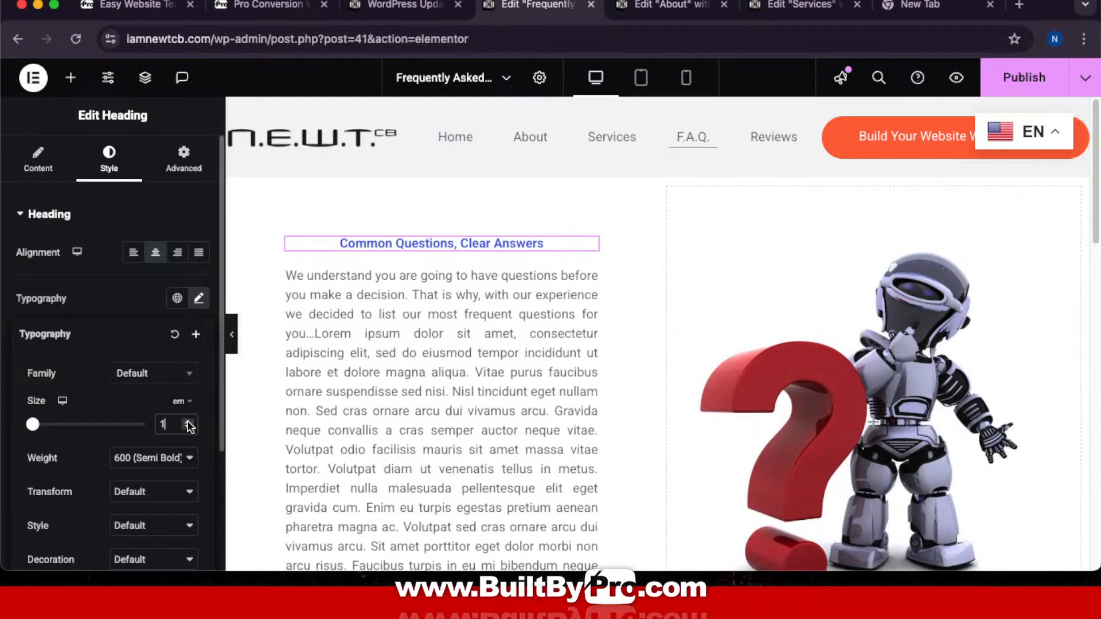
click(188, 422)
click(188, 422)
click(188, 422)
click(188, 422)
click(188, 422)
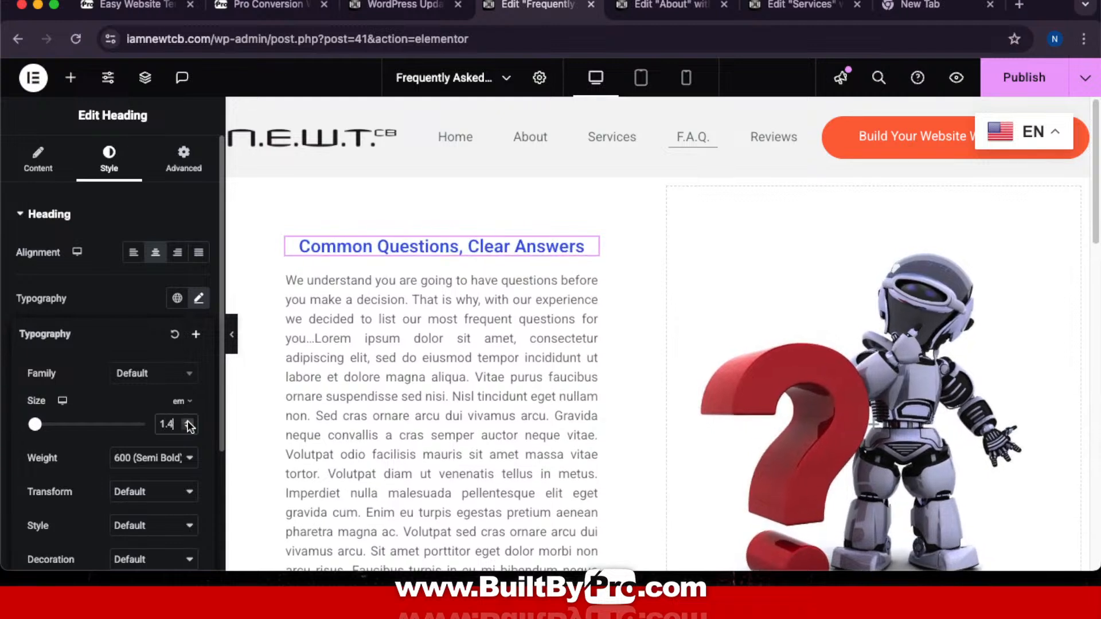
click(188, 421)
click(188, 422)
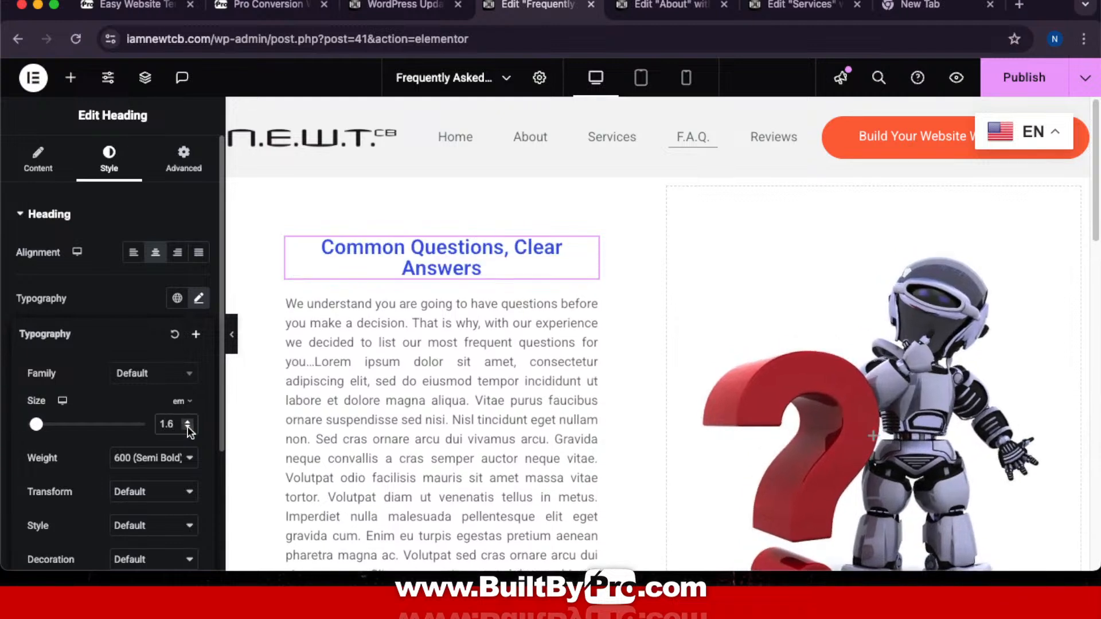
click(188, 429)
click(408, 331)
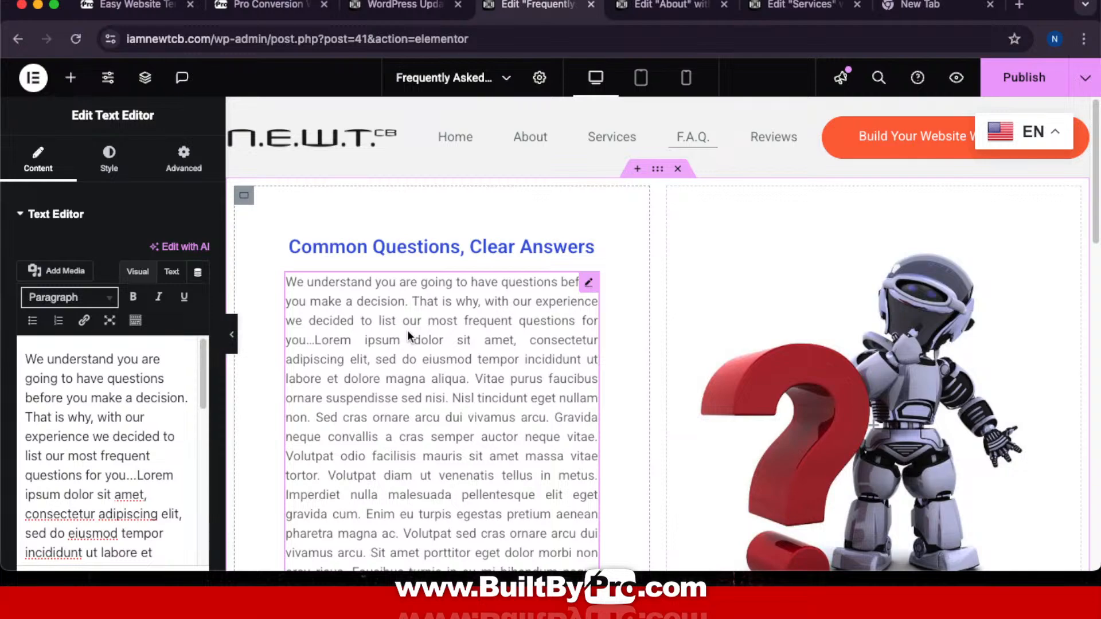
Step: Copy the Option 2 supportive paragraph from ChatGPT and return to the FAQ editor
key(ctrl+Up)
click(623, 39)
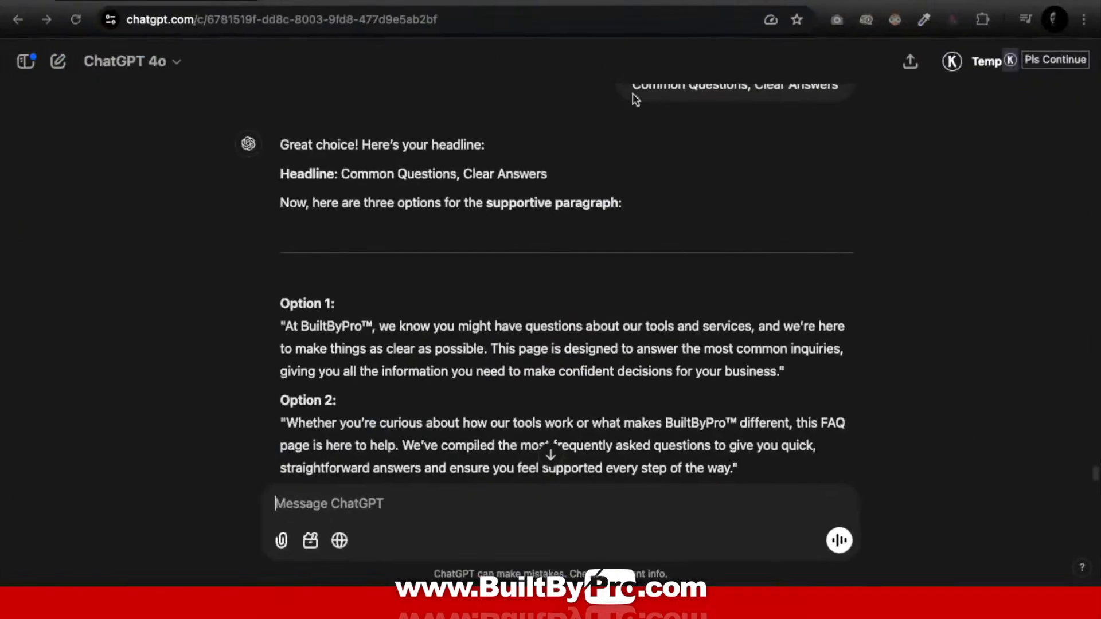
scroll(511, 289, down, 3)
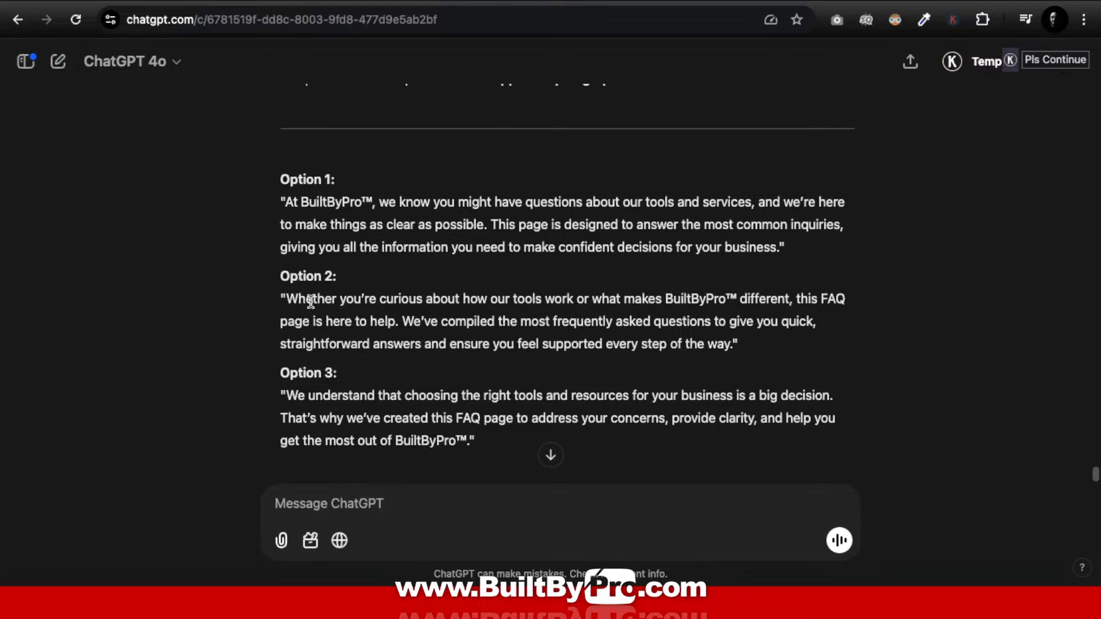
scroll(310, 301, up, 1)
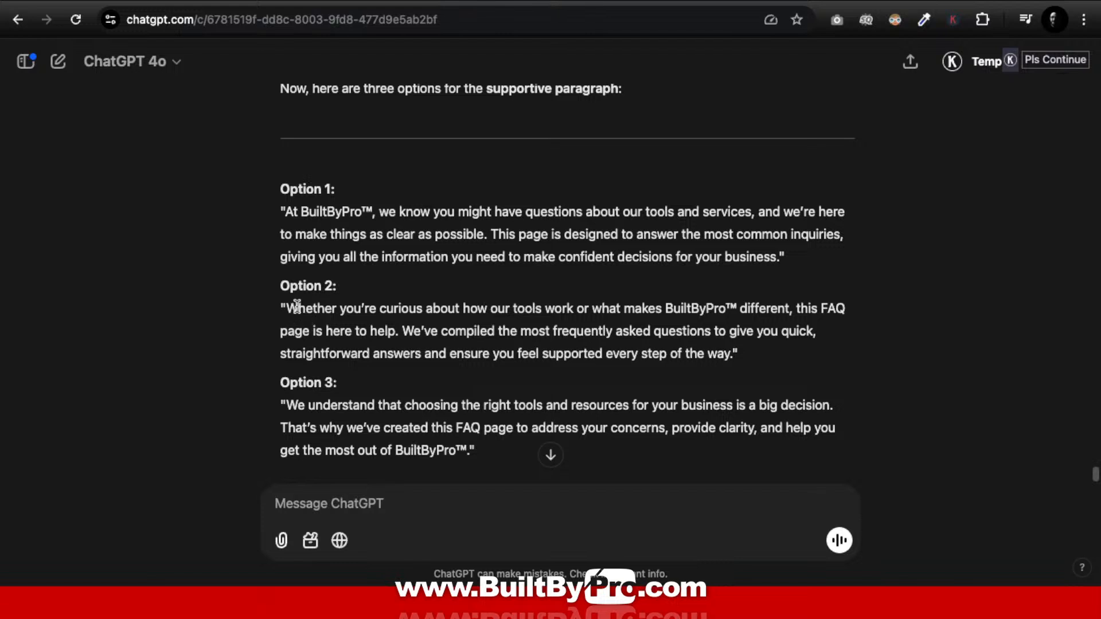
drag(289, 309, 733, 351)
key(super+c)
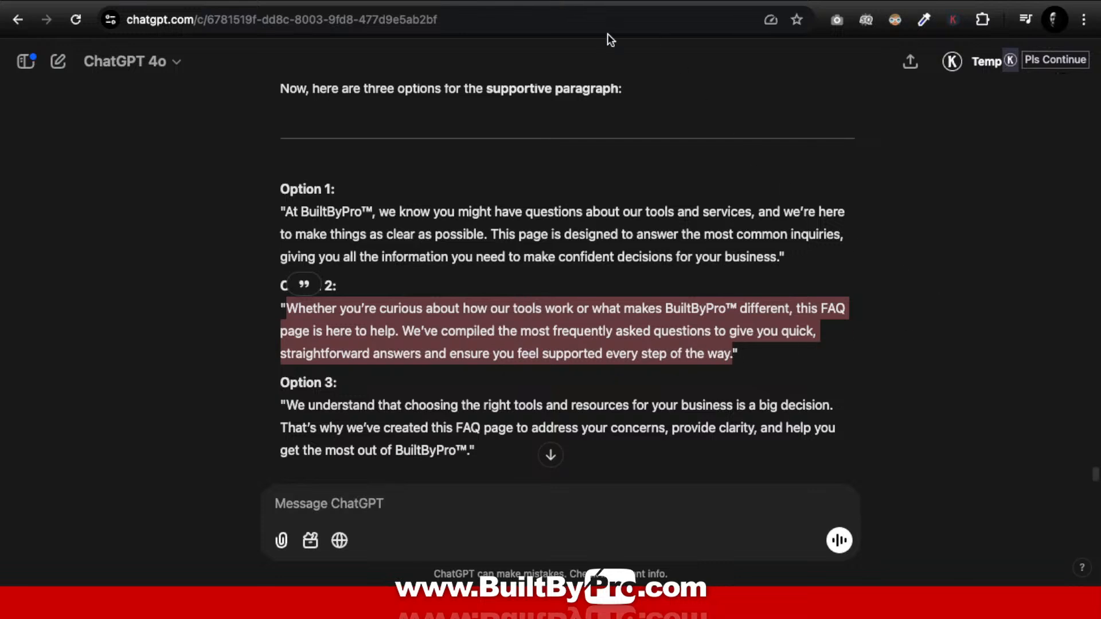
key(ctrl+Up)
click(552, 23)
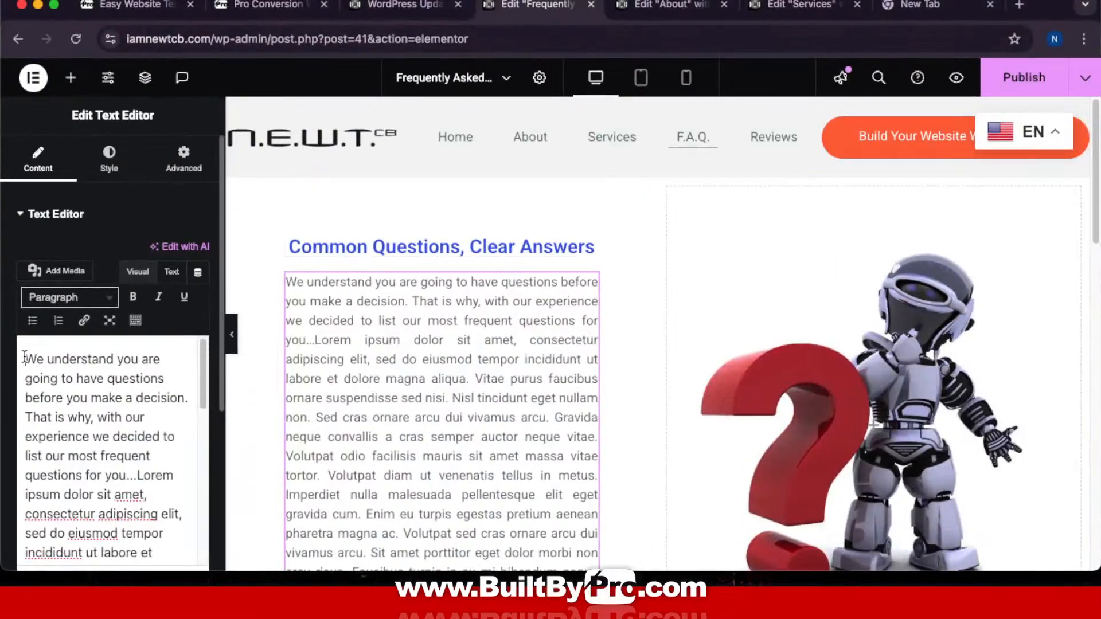
Step: Replace the lorem ipsum paragraph with the Option 2 text 'Whether you're curious about how our tools work…'
drag(24, 357, 426, 579)
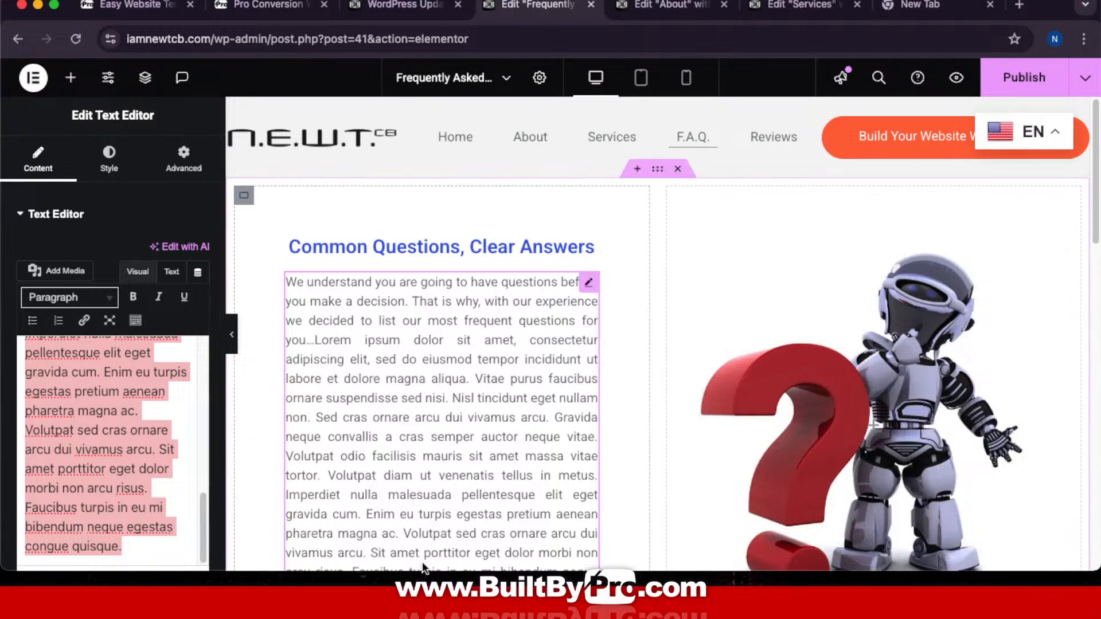
key(super+v)
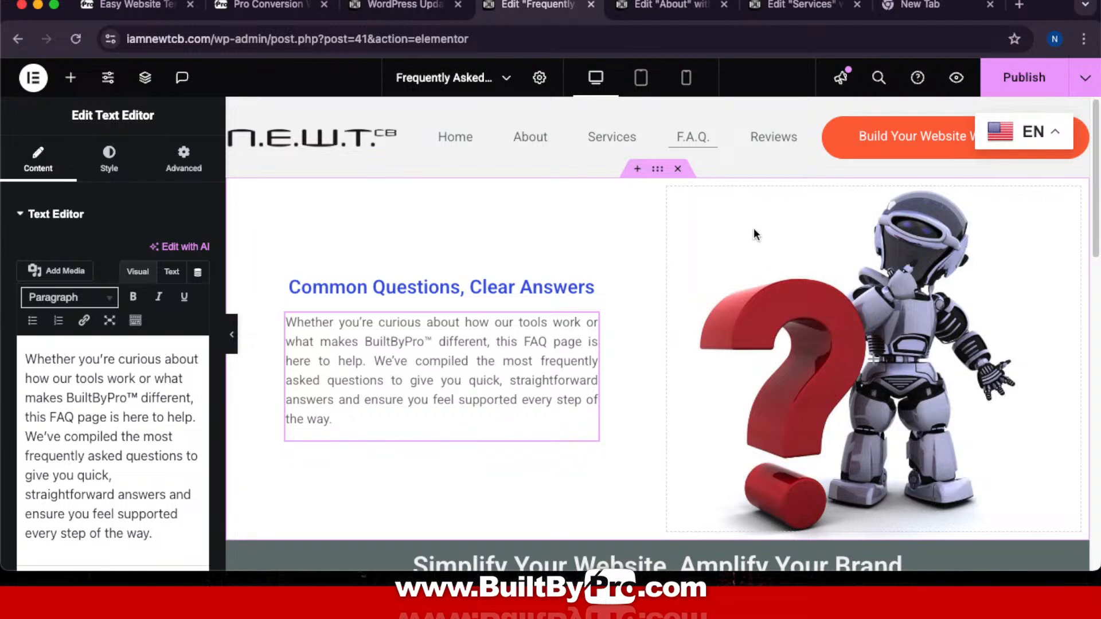
scroll(765, 228, down, 5)
scroll(765, 229, up, 5)
click(659, 175)
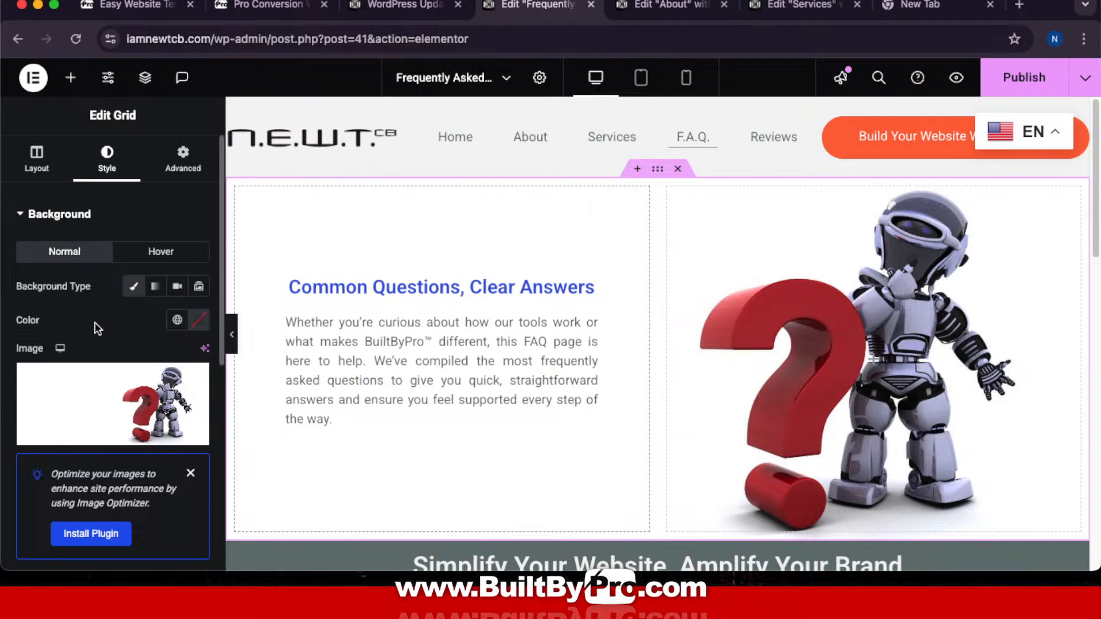
Step: Set the robot background image's attachment to Fixed
scroll(95, 324, down, 5)
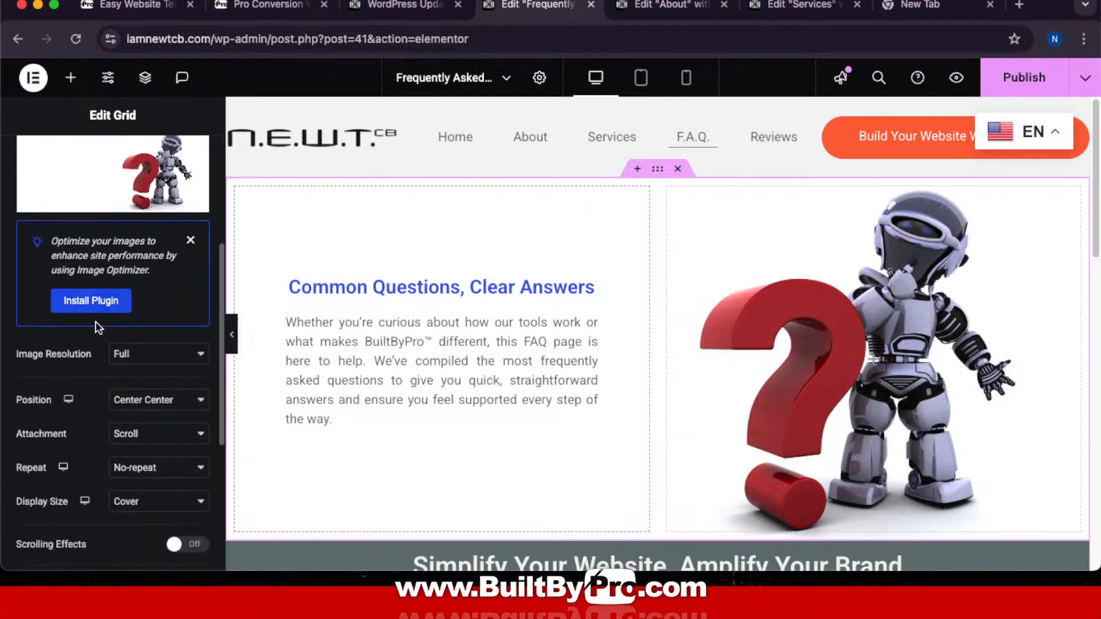
click(166, 381)
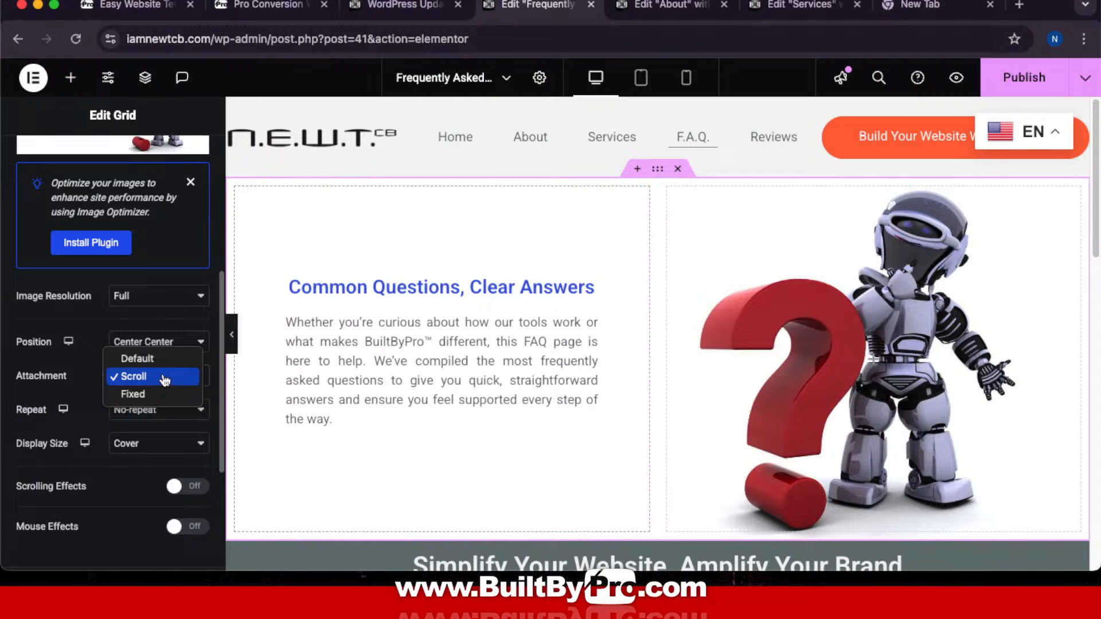
click(151, 395)
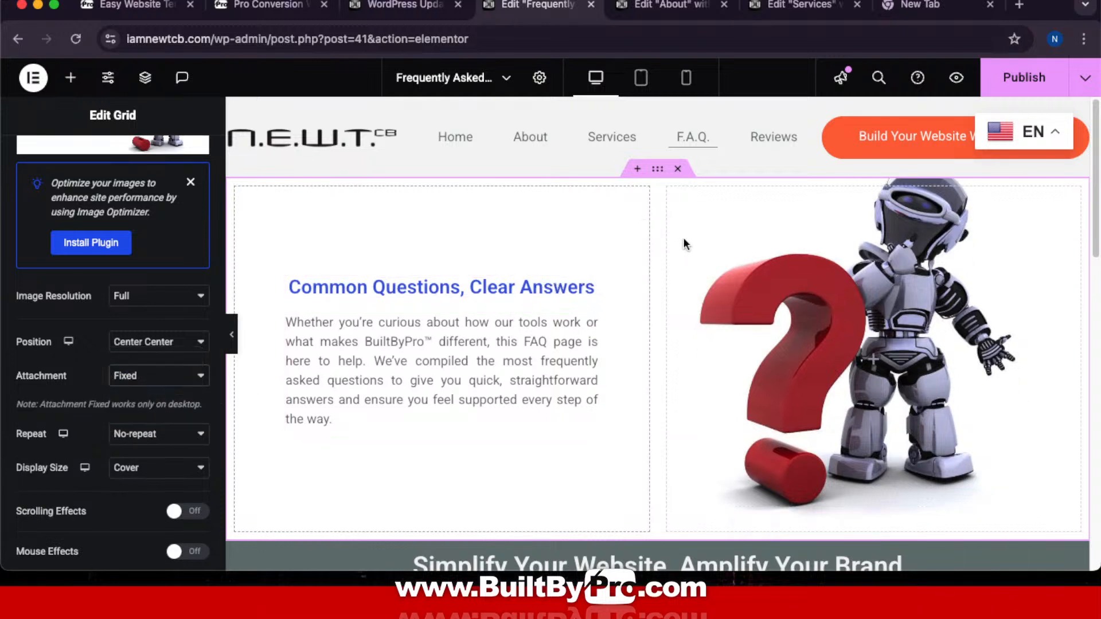
scroll(686, 245, down, 3)
scroll(684, 246, up, 3)
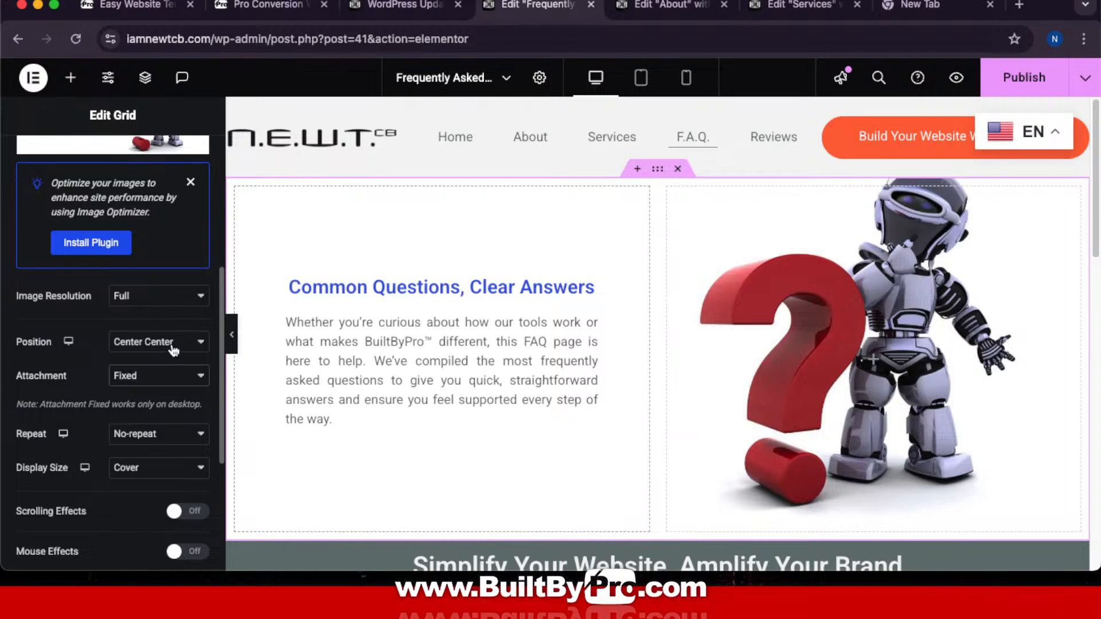
Step: Set the background display size to Contain so the robot fits inside the section
click(159, 475)
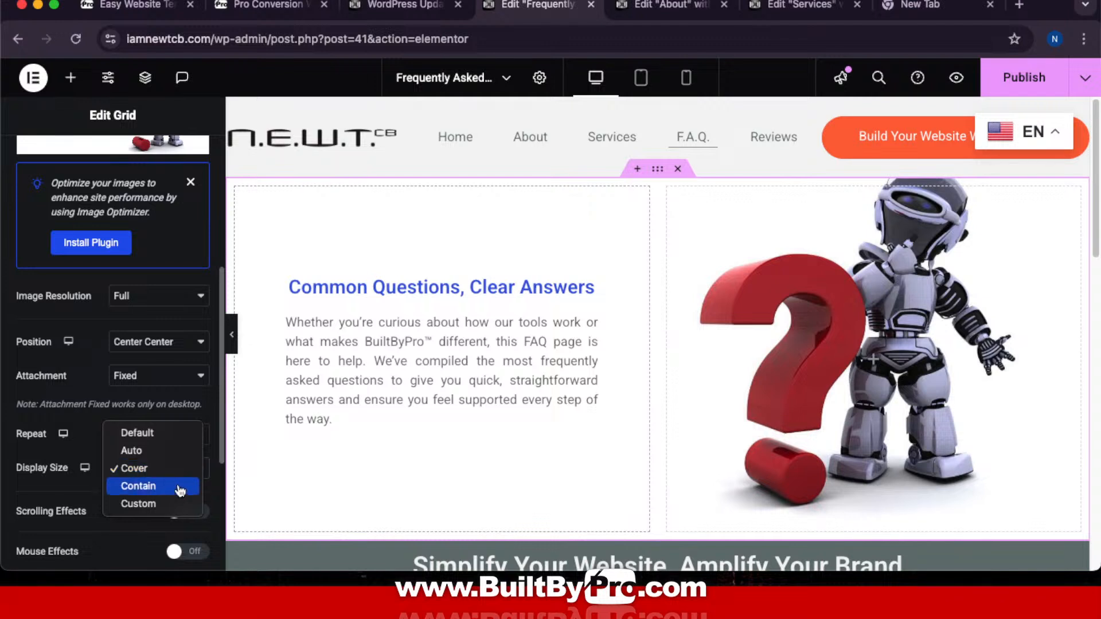
click(180, 487)
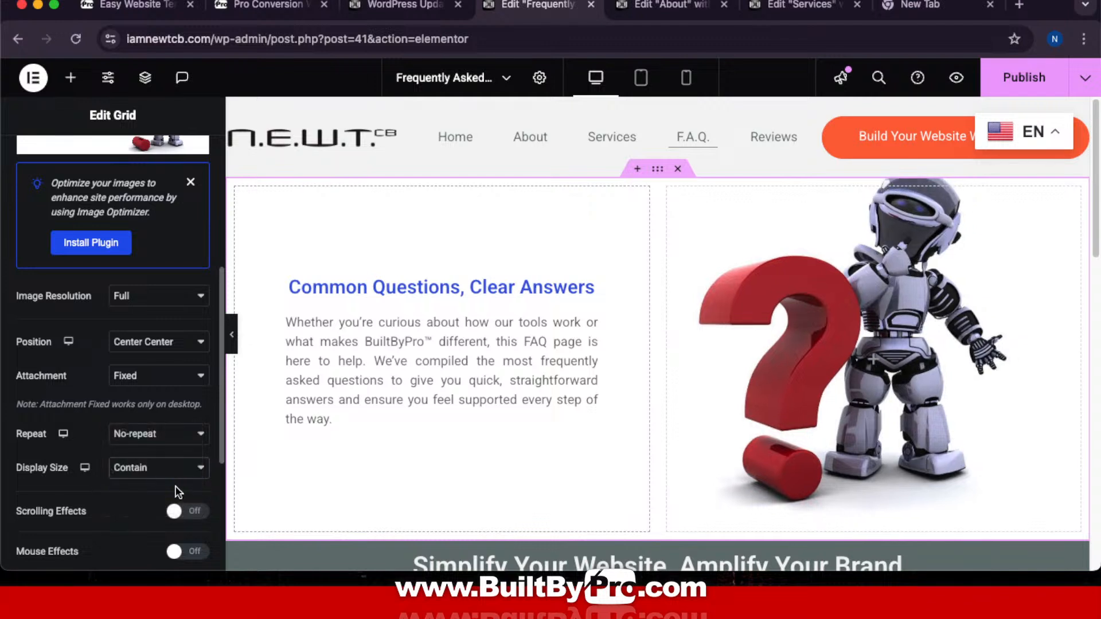
click(172, 469)
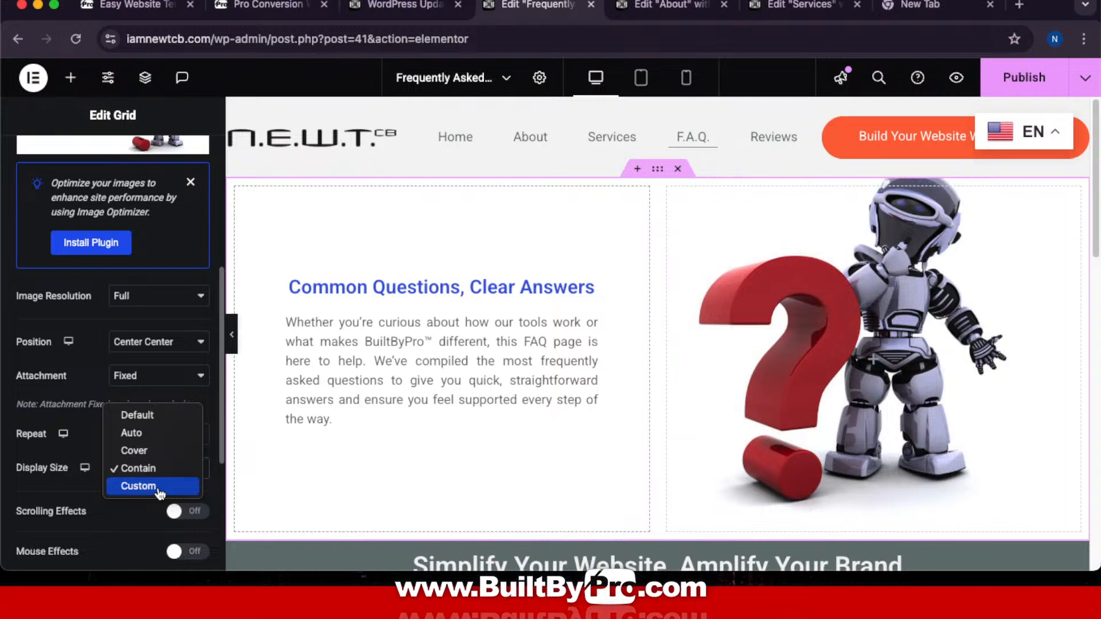
click(160, 474)
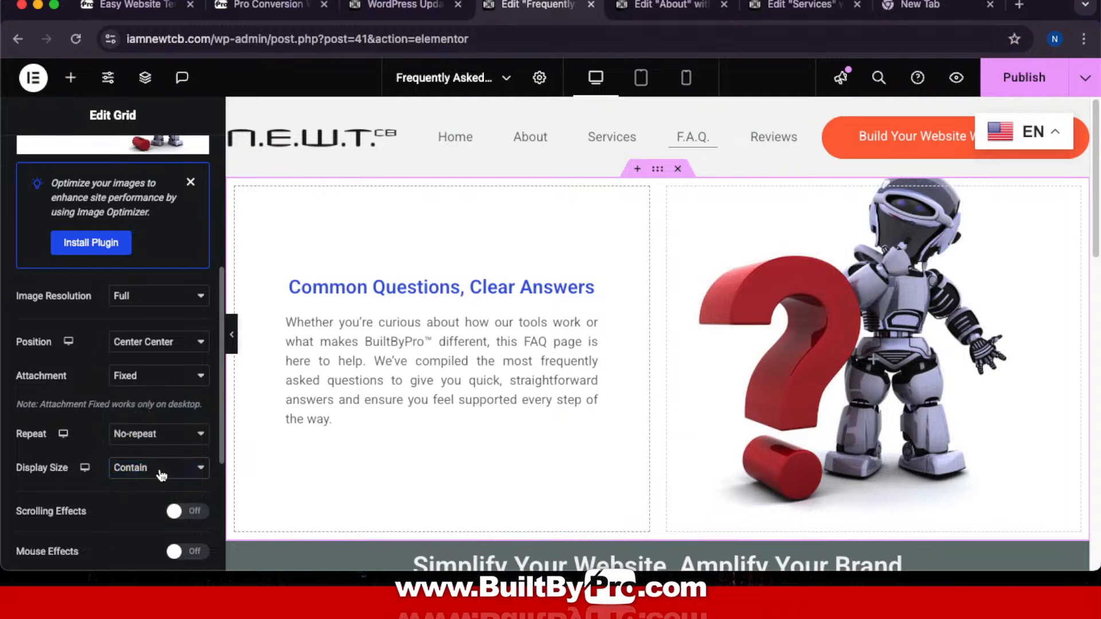
Step: Anchor the robot background to Bottom Right, after first trying Center Right
scroll(759, 325, down, 2)
click(168, 343)
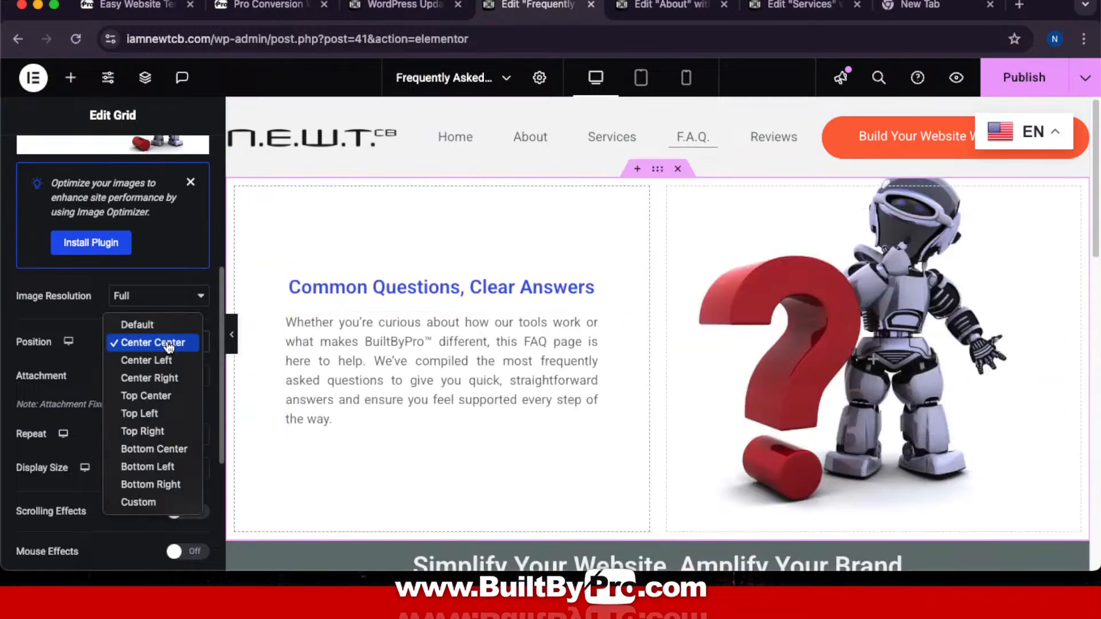
click(162, 379)
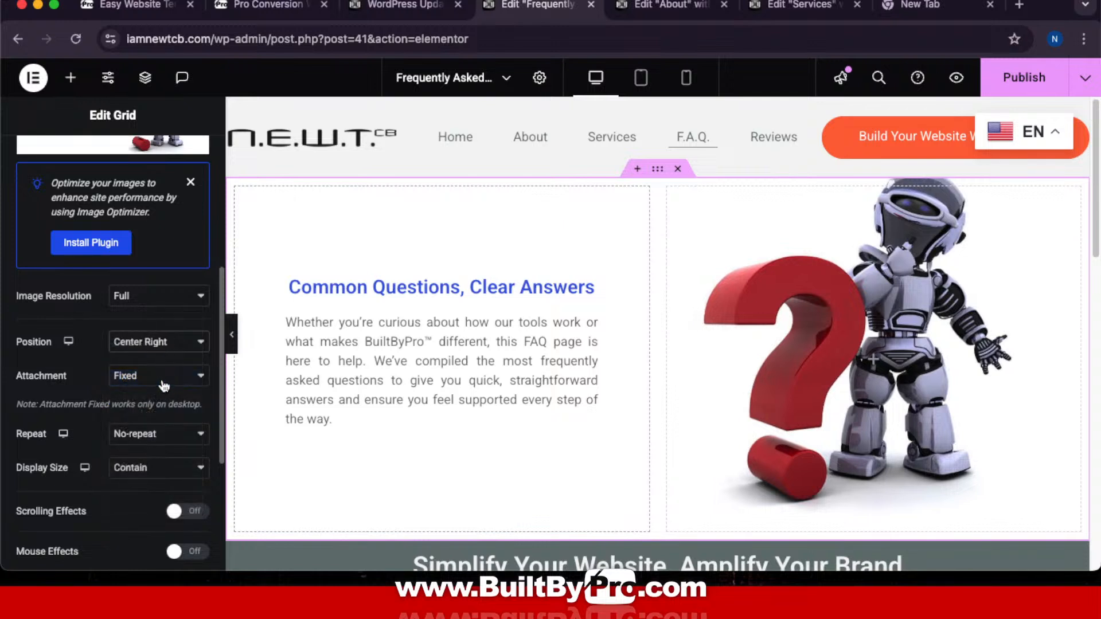
click(148, 343)
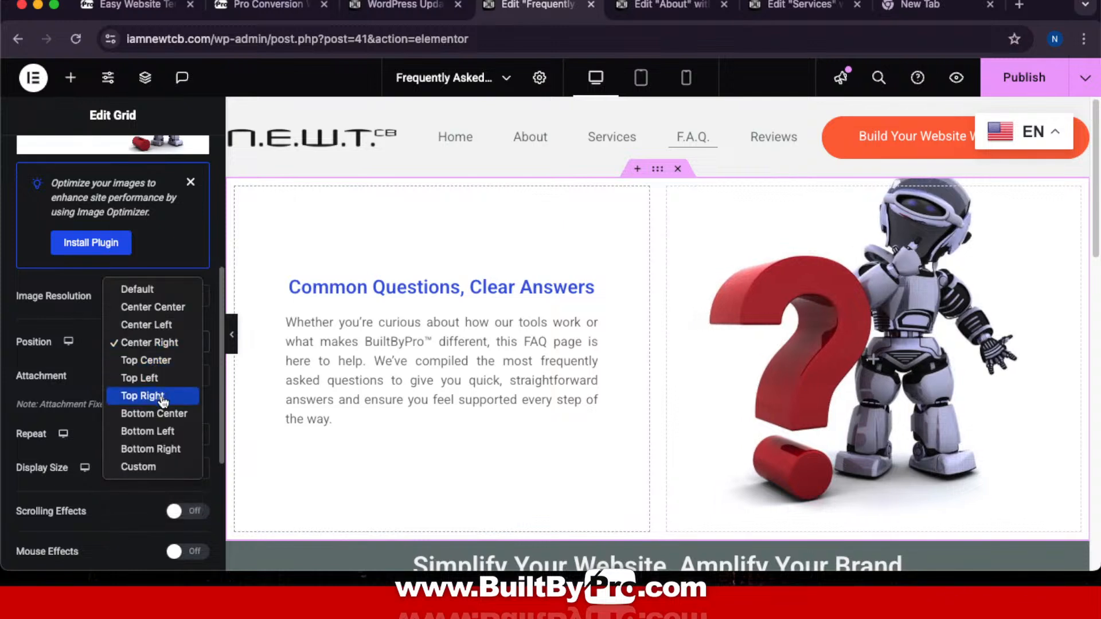
click(170, 454)
Step: Scroll through the FAQ accordion on the canvas, then switch to the BuiltByPro prompt kit tab
scroll(530, 397, down, 3)
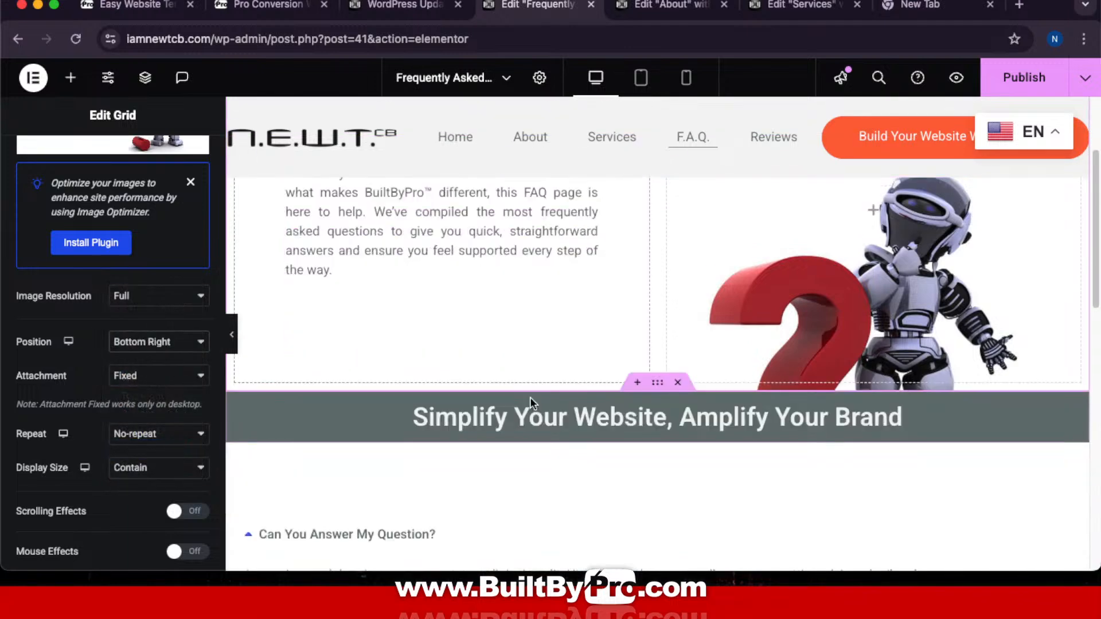
scroll(529, 401, up, 3)
scroll(530, 396, down, 6)
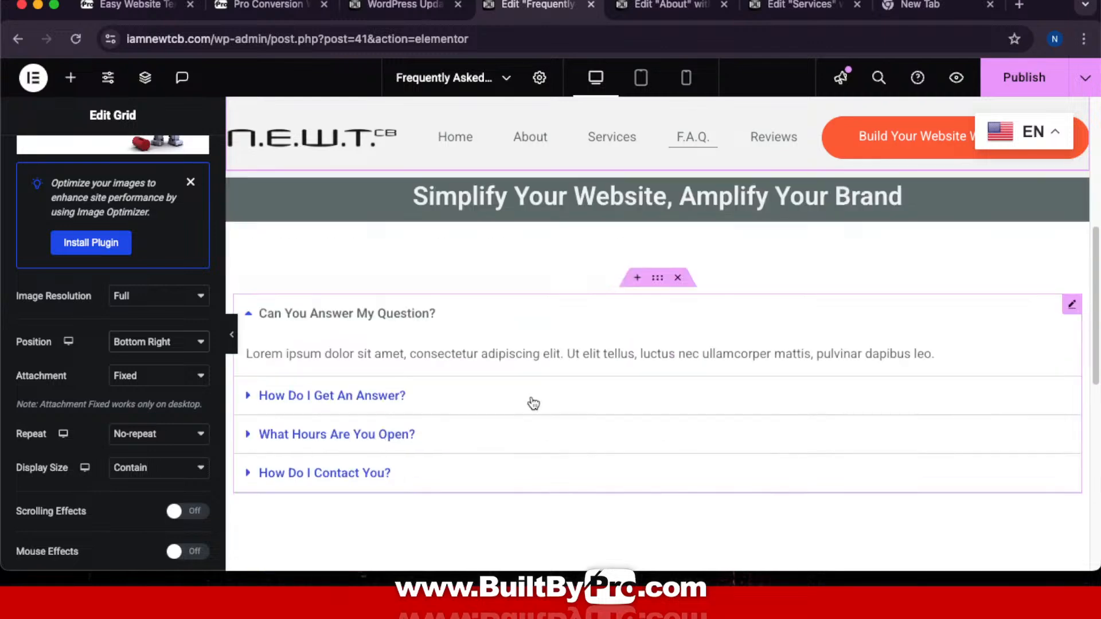
scroll(531, 394, up, 6)
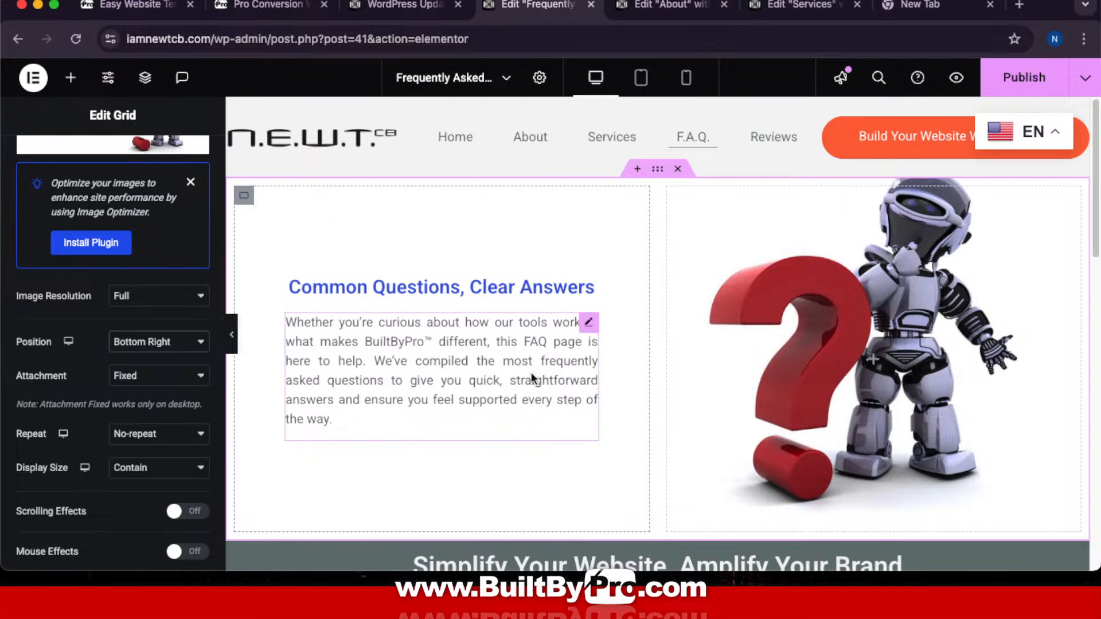
scroll(697, 327, down, 7)
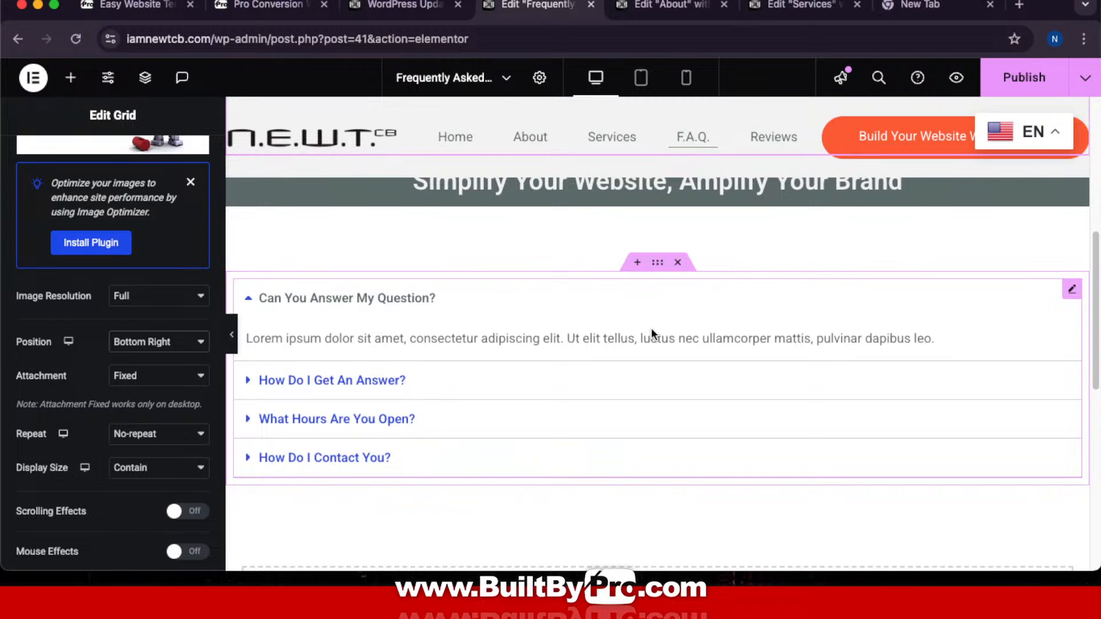
click(267, 4)
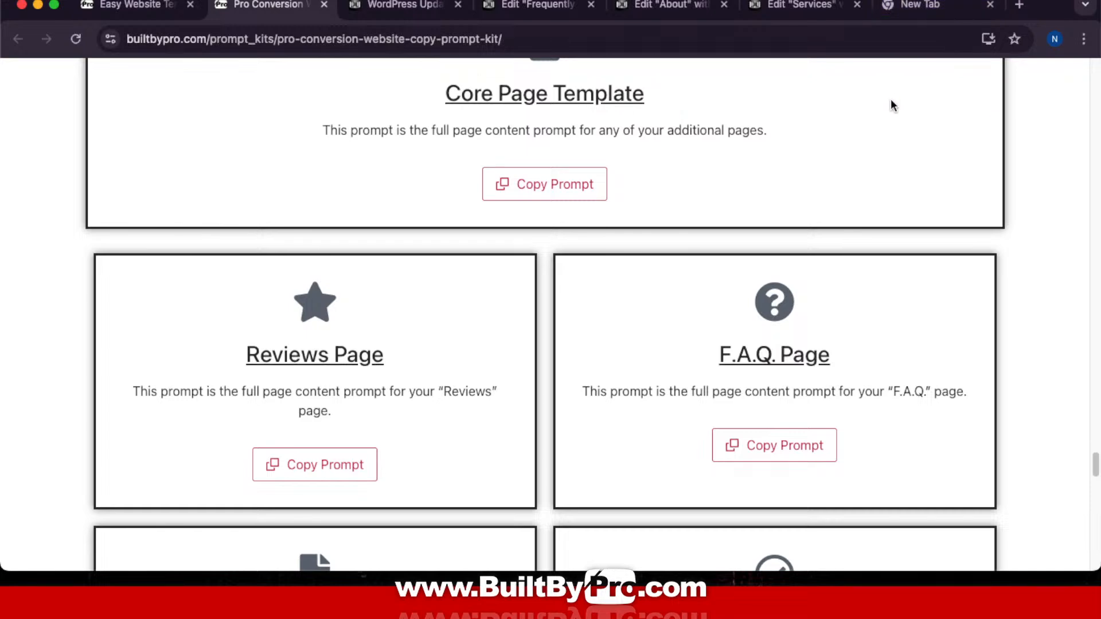
Step: Reply '2' in the ChatGPT conversation to pick supportive paragraph option 2
key(ctrl+Up)
click(665, 8)
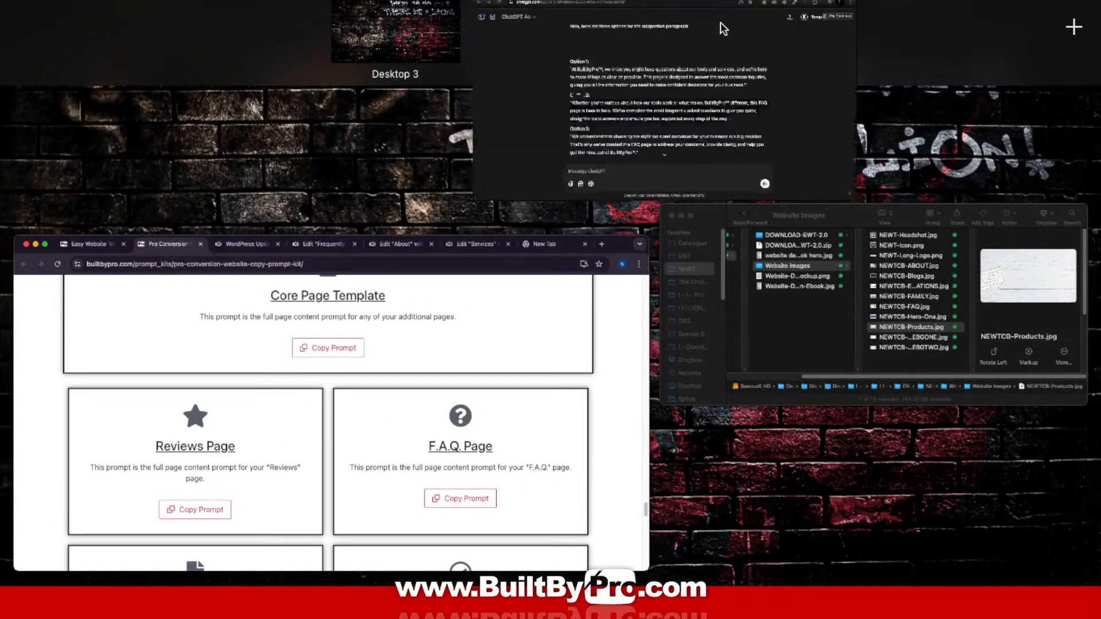
scroll(526, 416, down, 4)
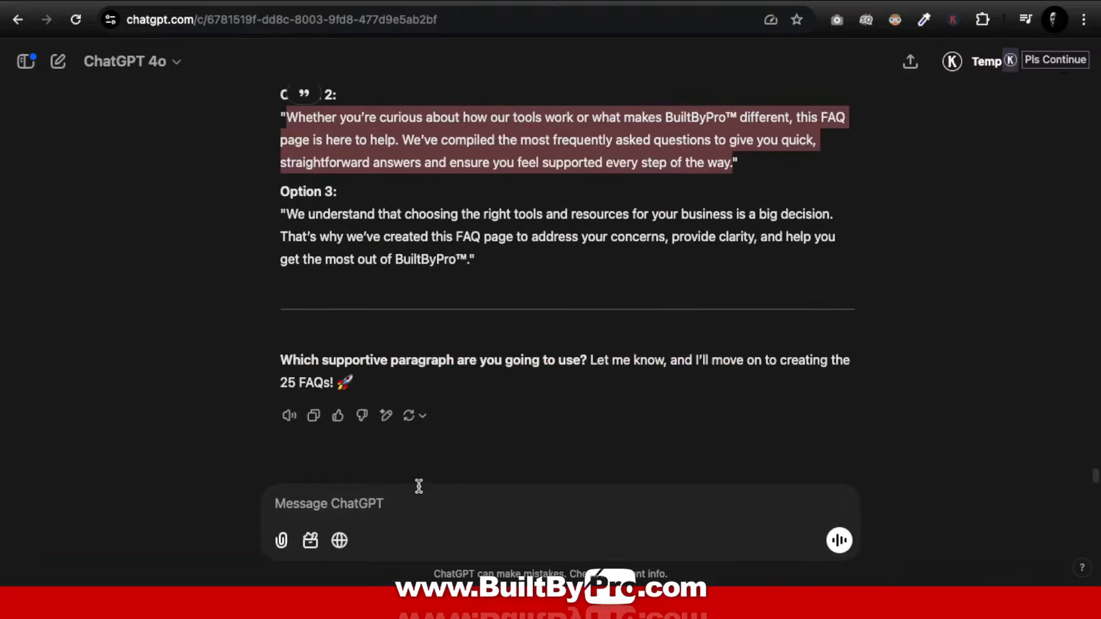
click(363, 500)
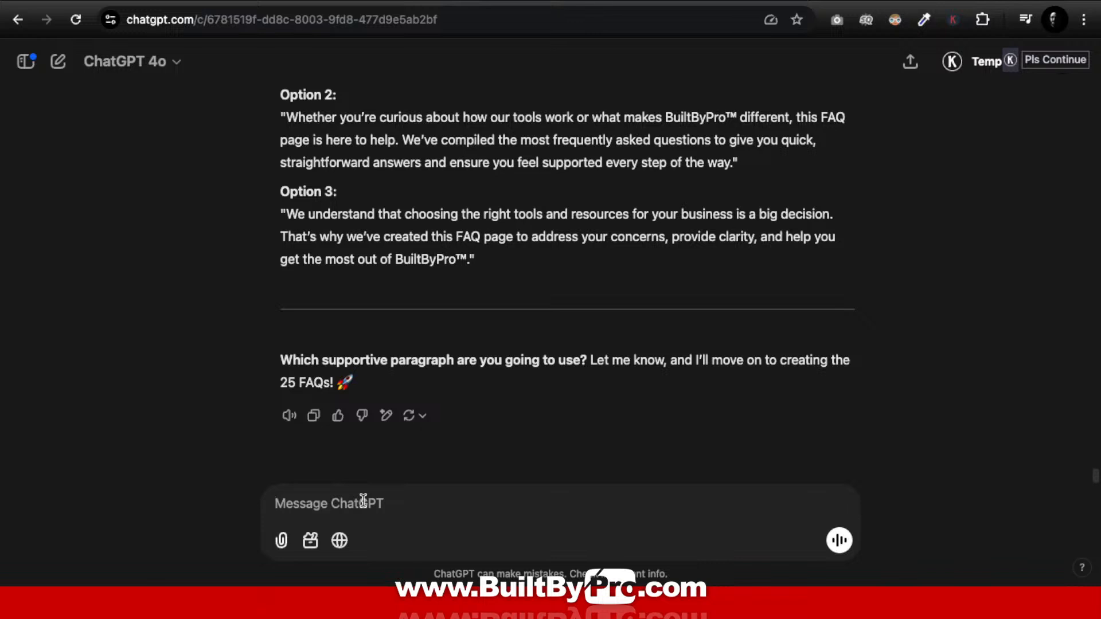
text(2)
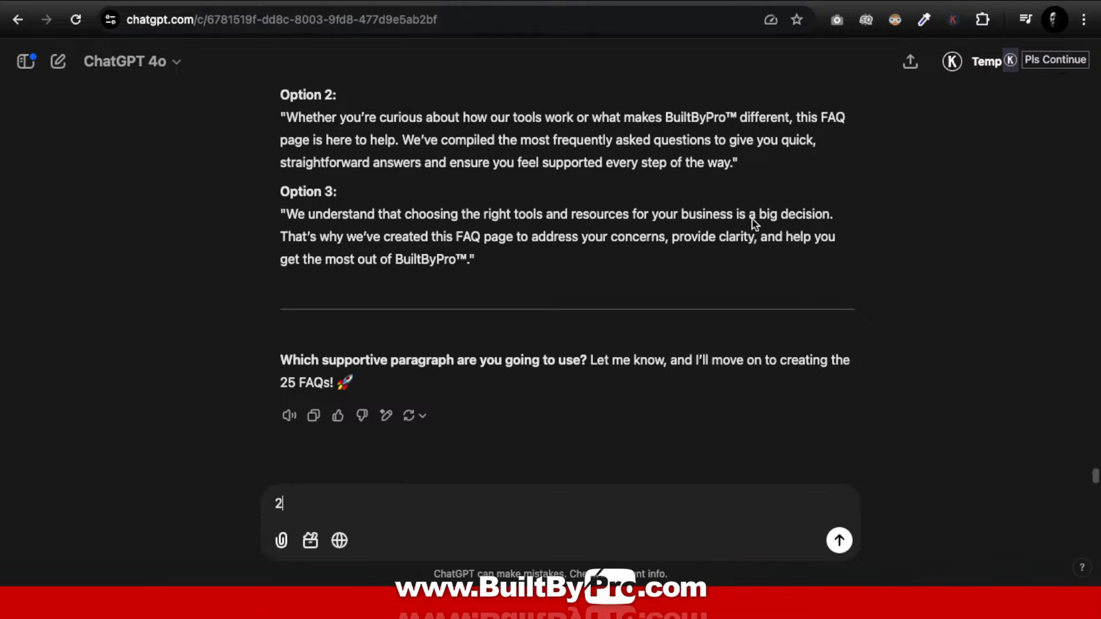
click(840, 540)
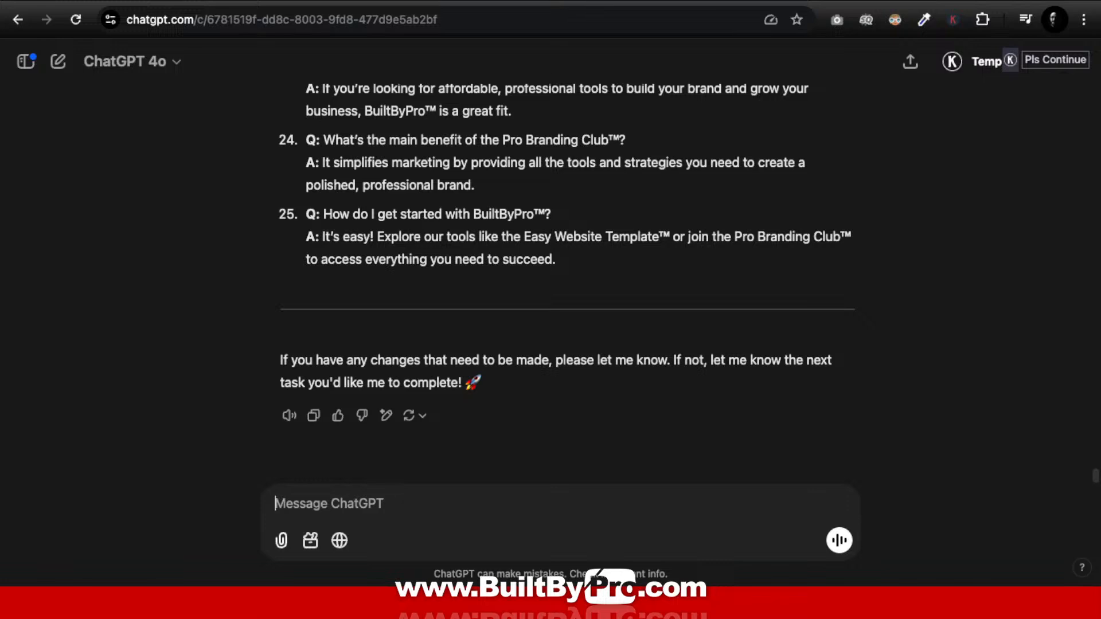
Step: Cancel the Leave site warning to stay in the Elementor FAQ editor, then return to ChatGPT
key(ctrl+Up)
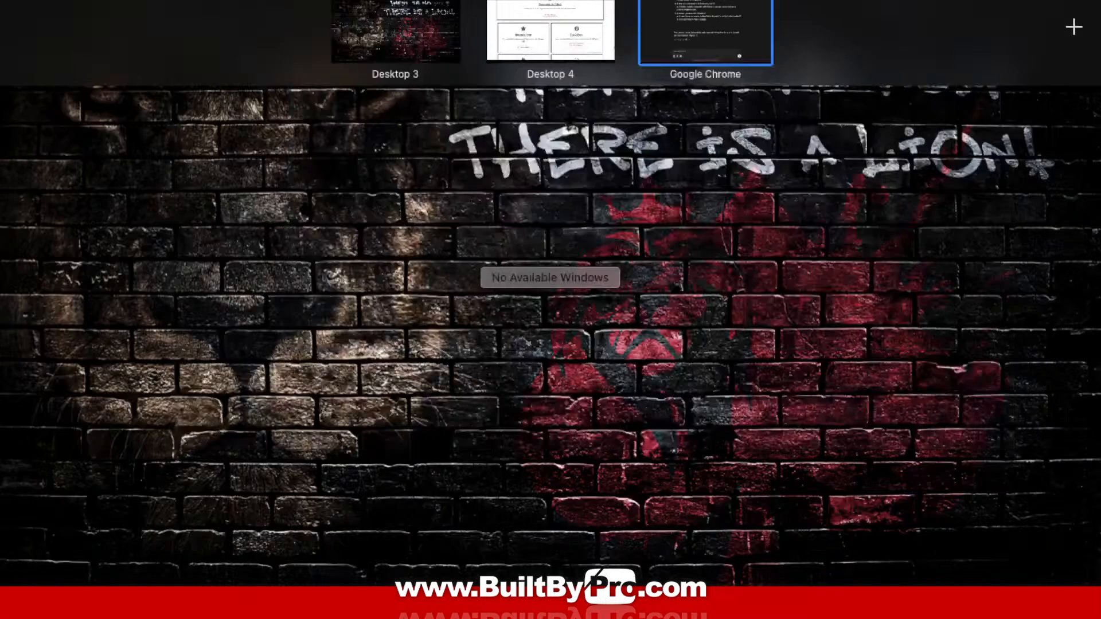
click(534, 32)
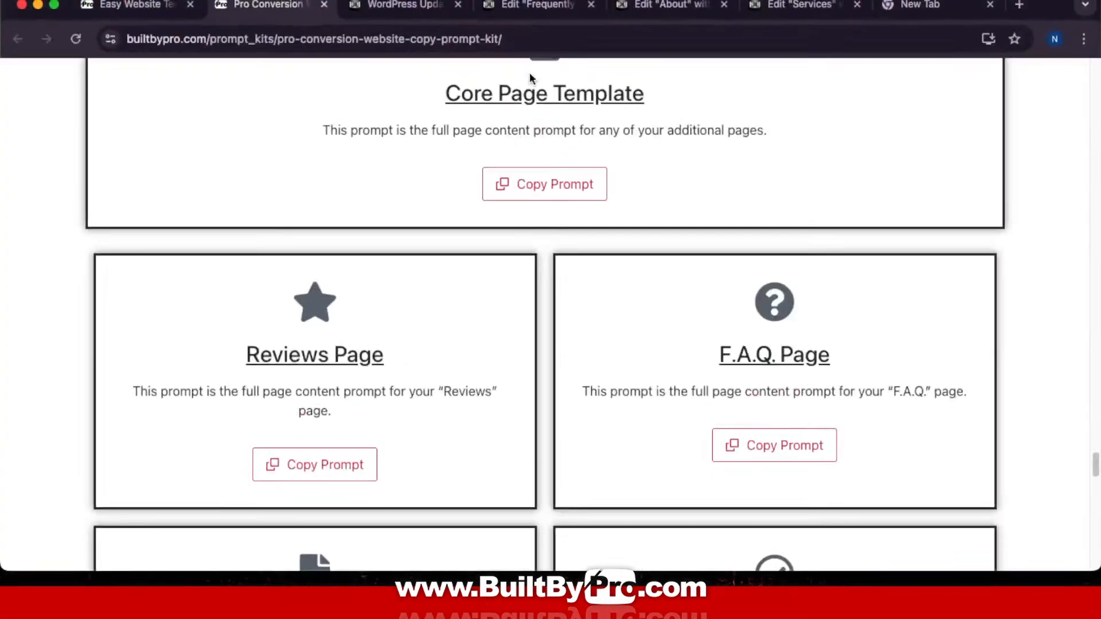
click(591, 5)
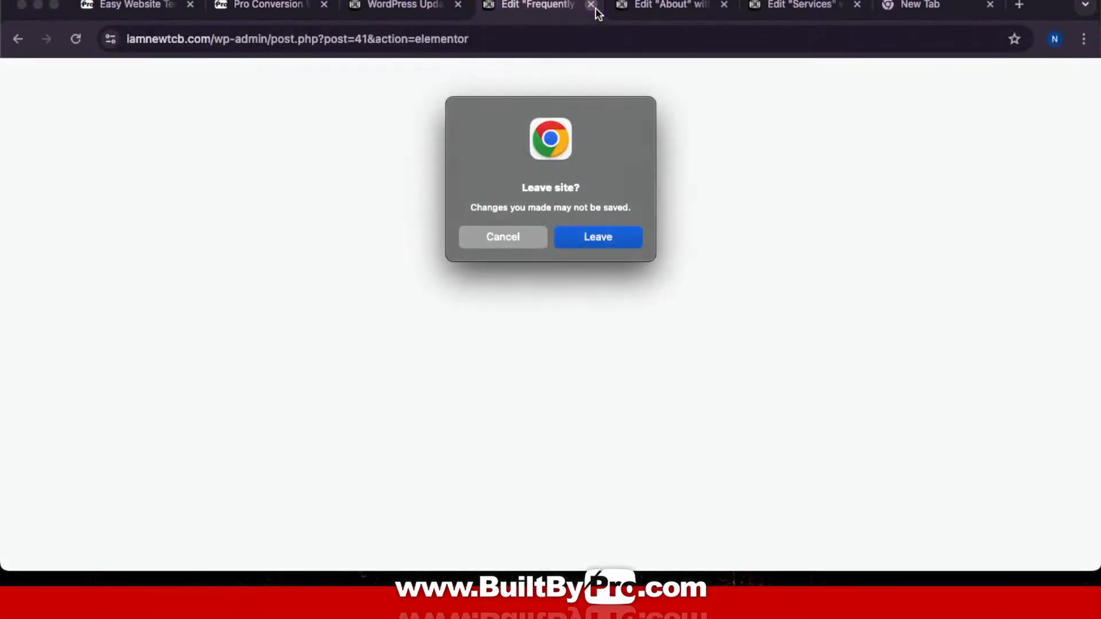
click(501, 230)
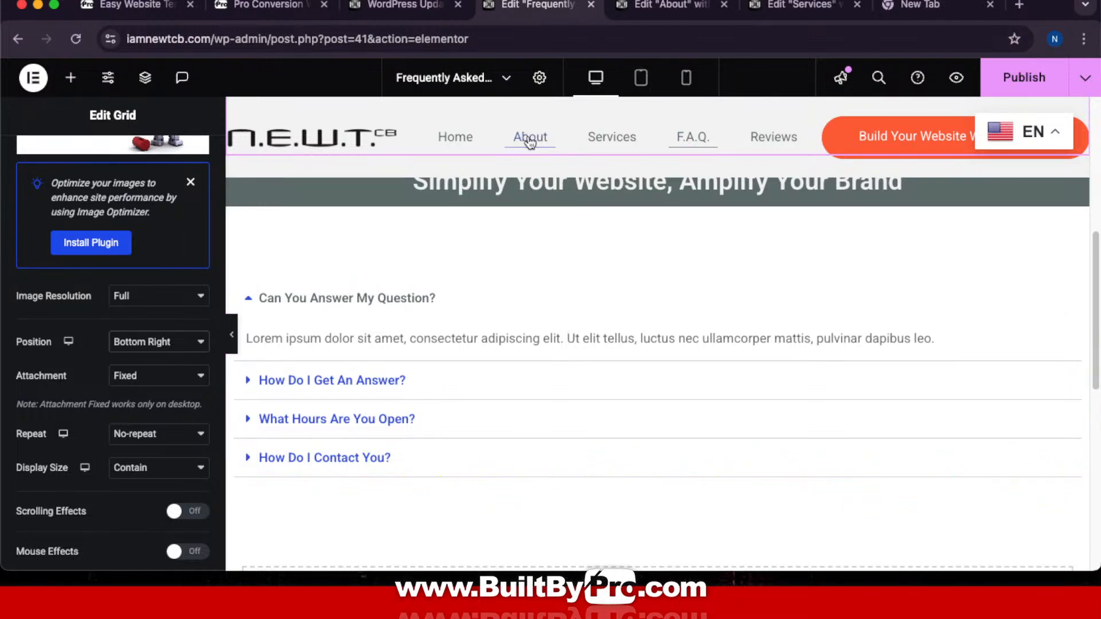
key(ctrl+Up)
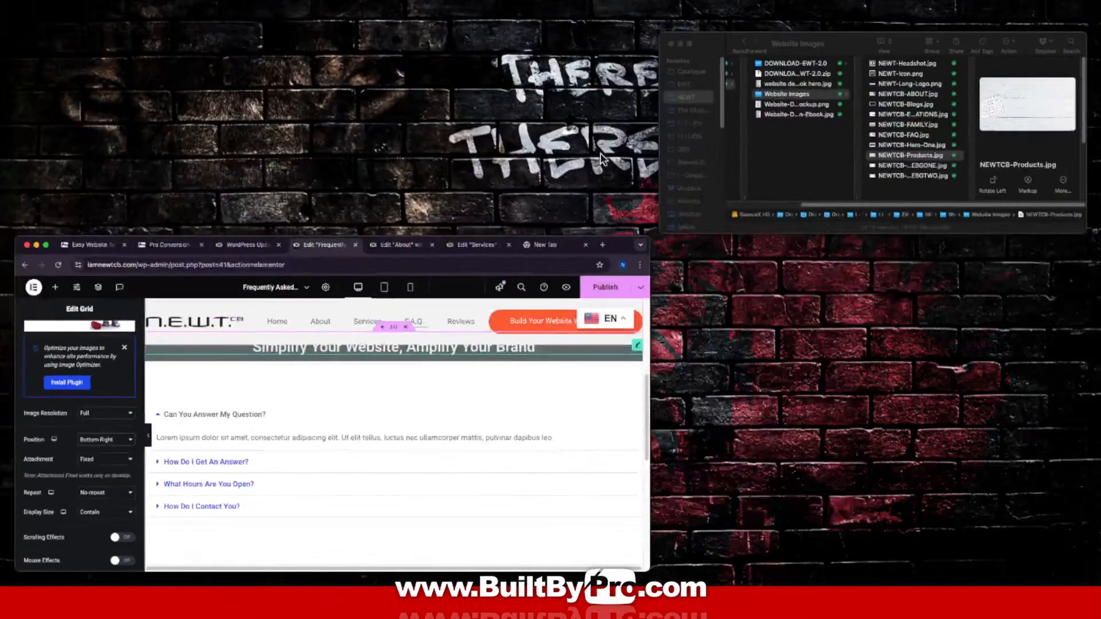
click(662, 28)
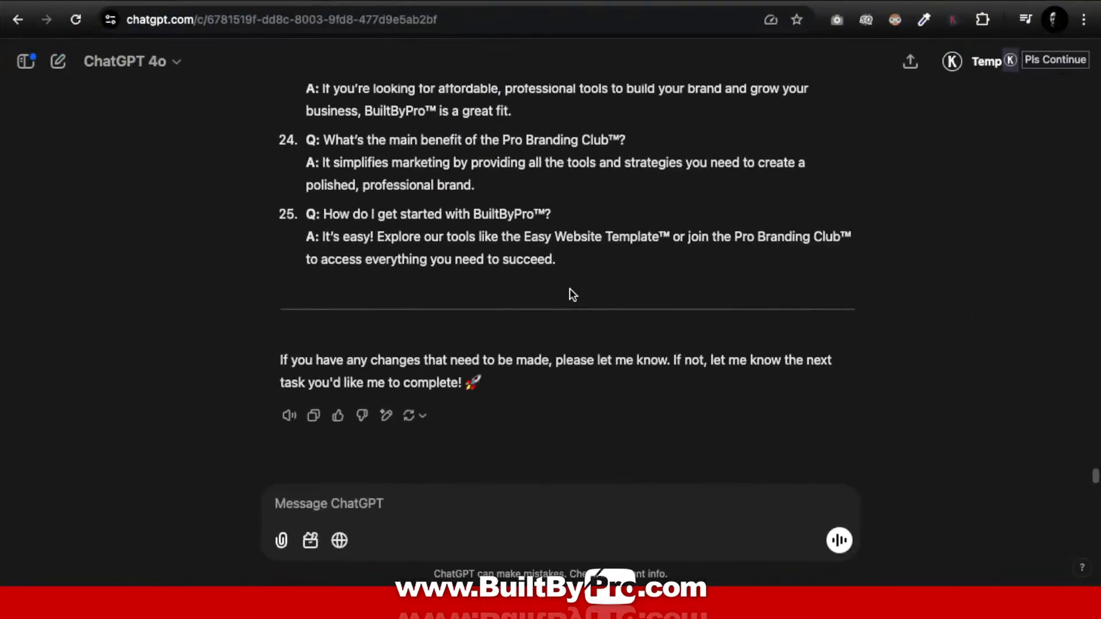
Step: Select FAQ question 1, 'What is the Easy Website Template™?', in ChatGPT's 25-question list
scroll(570, 275, up, 10)
scroll(570, 264, up, 15)
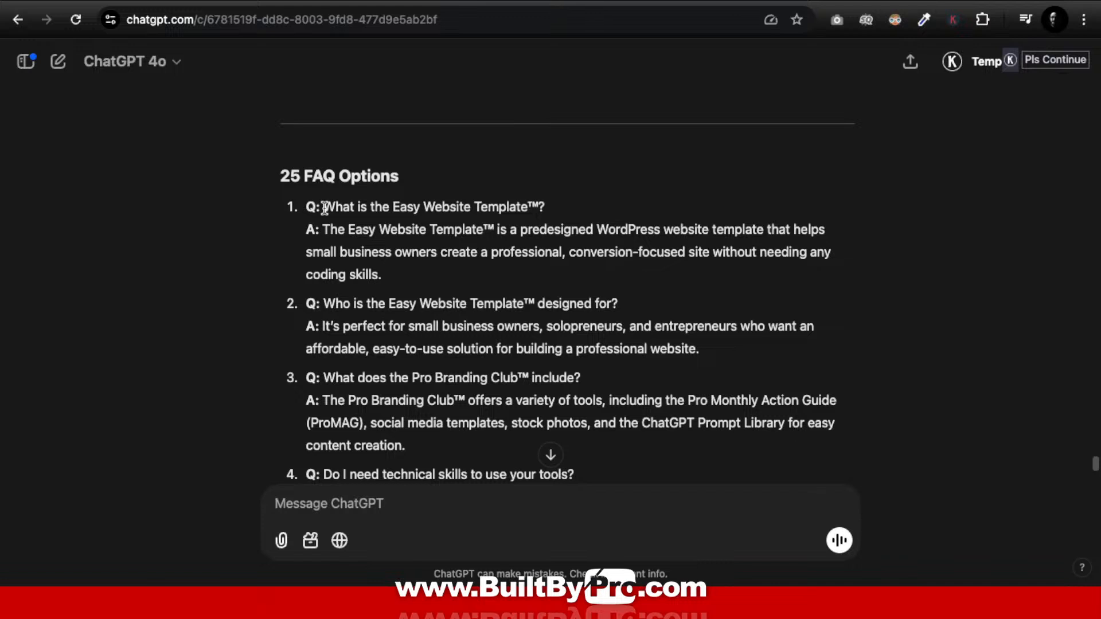
drag(324, 207, 551, 215)
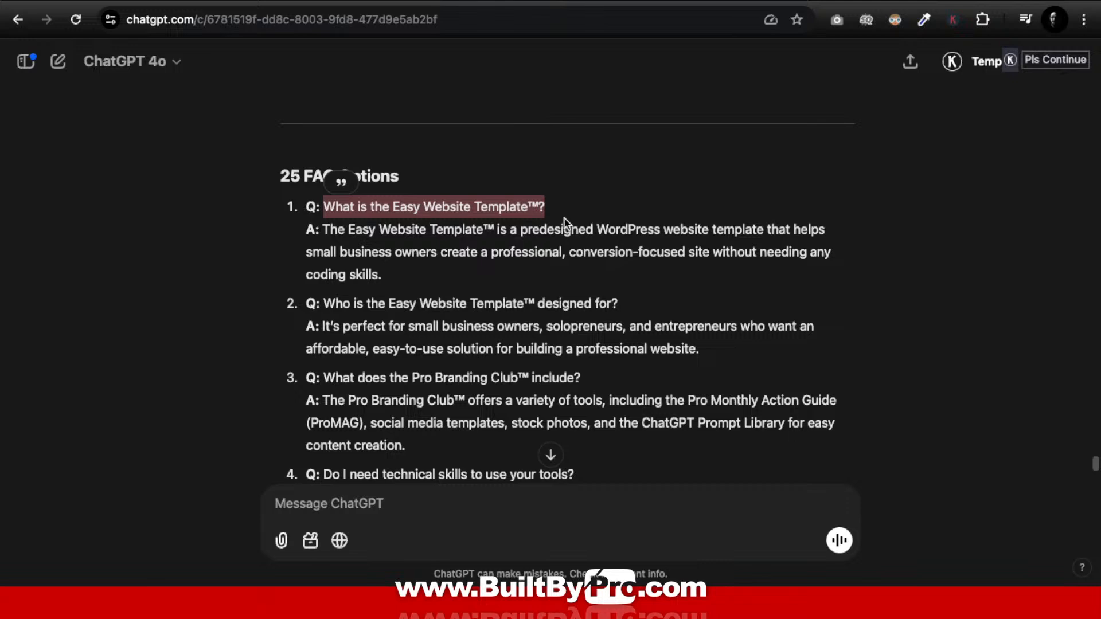
key(ctrl+Up)
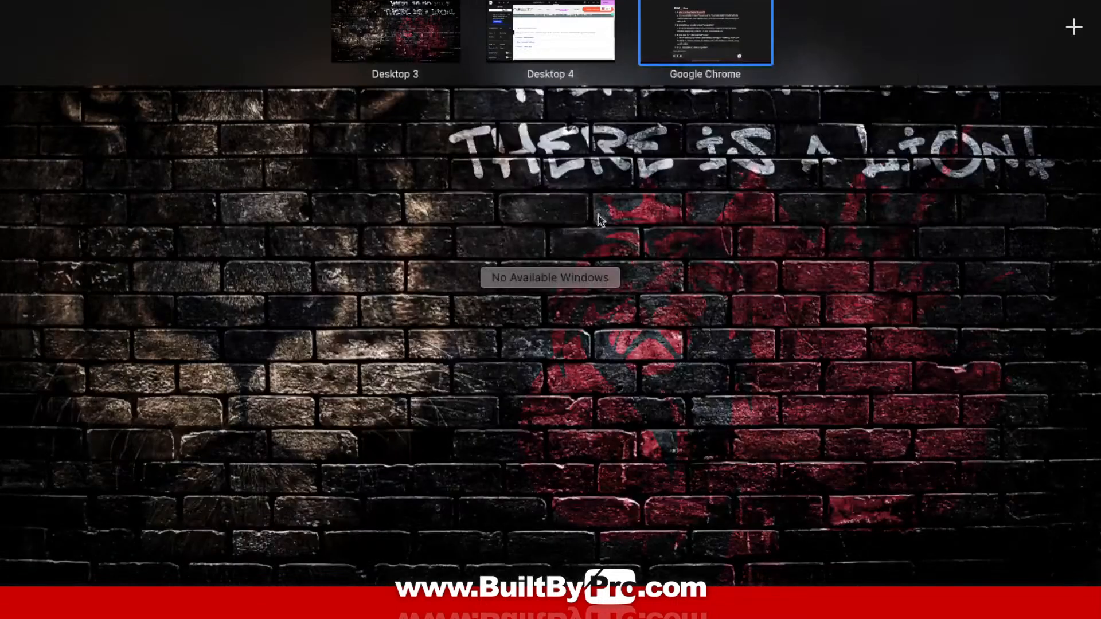
click(578, 51)
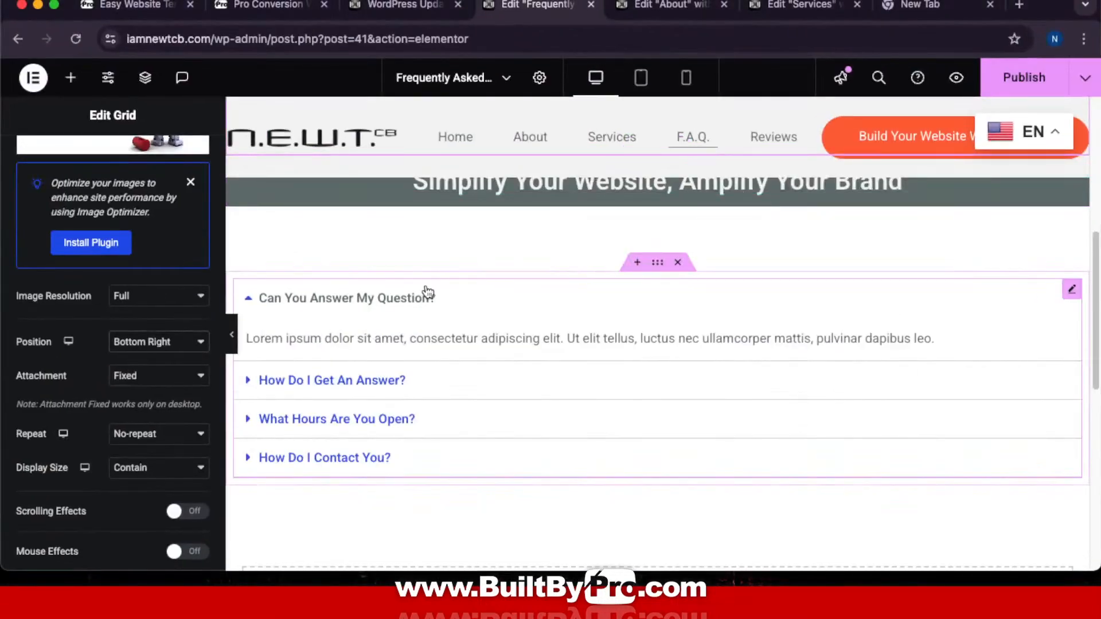
Step: Select the Toggle widget and expand its first item, 'Can You Answer My Question?', for editing
click(436, 324)
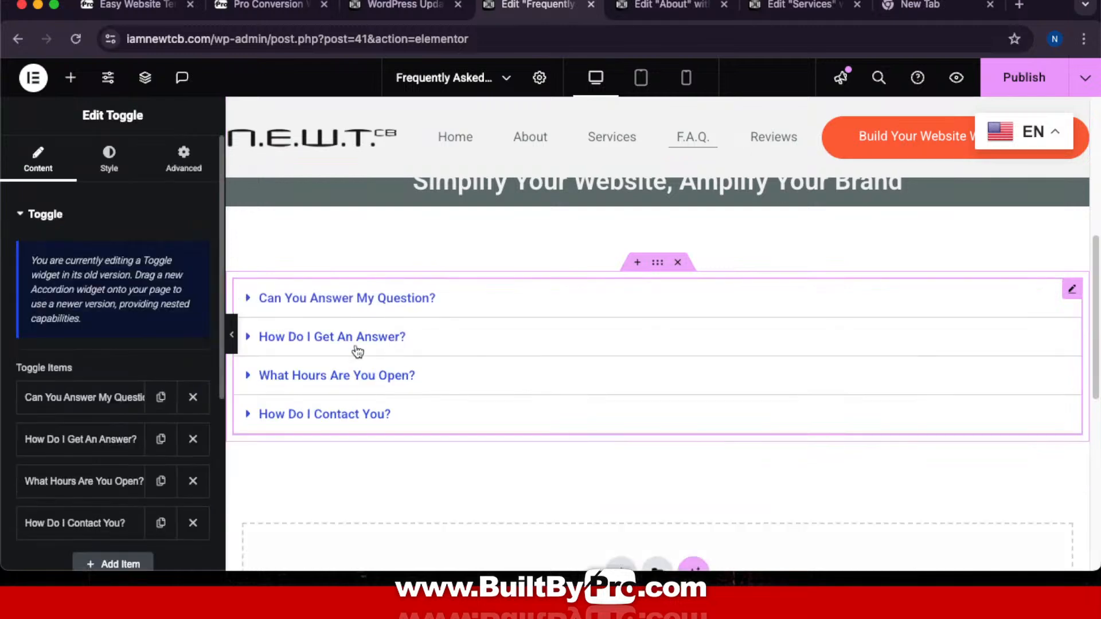
click(91, 397)
scroll(109, 373, down, 4)
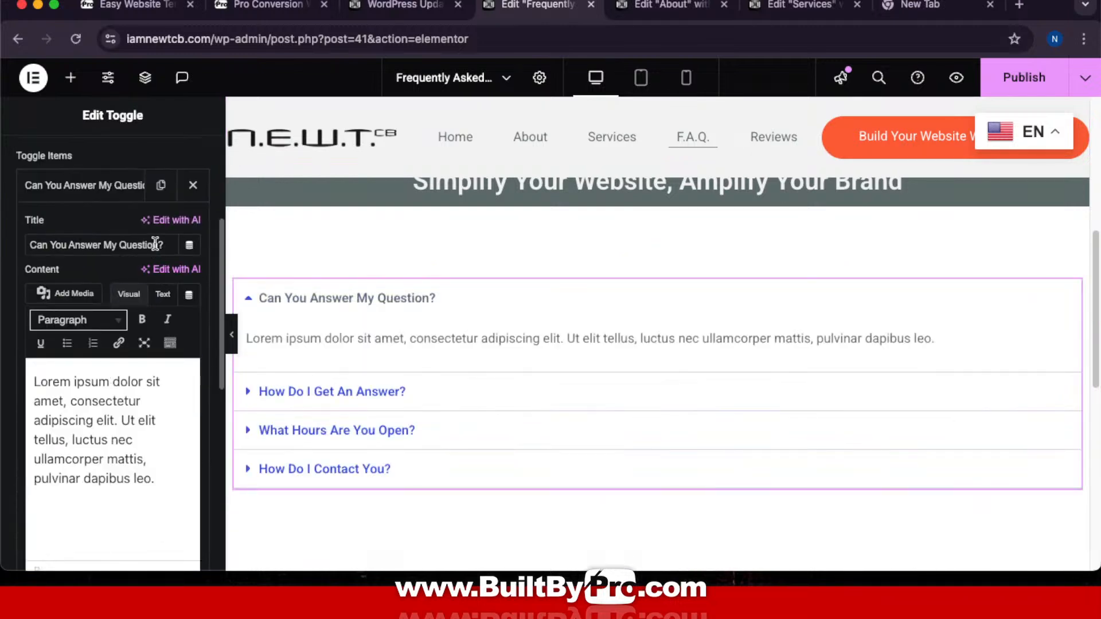
drag(171, 245, 25, 237)
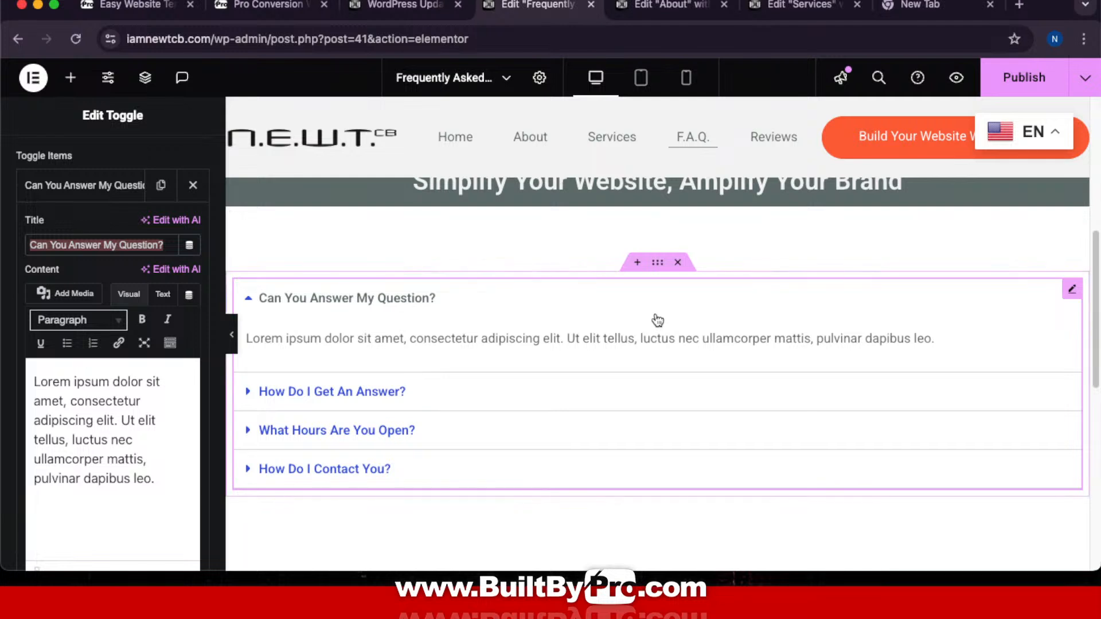
click(158, 246)
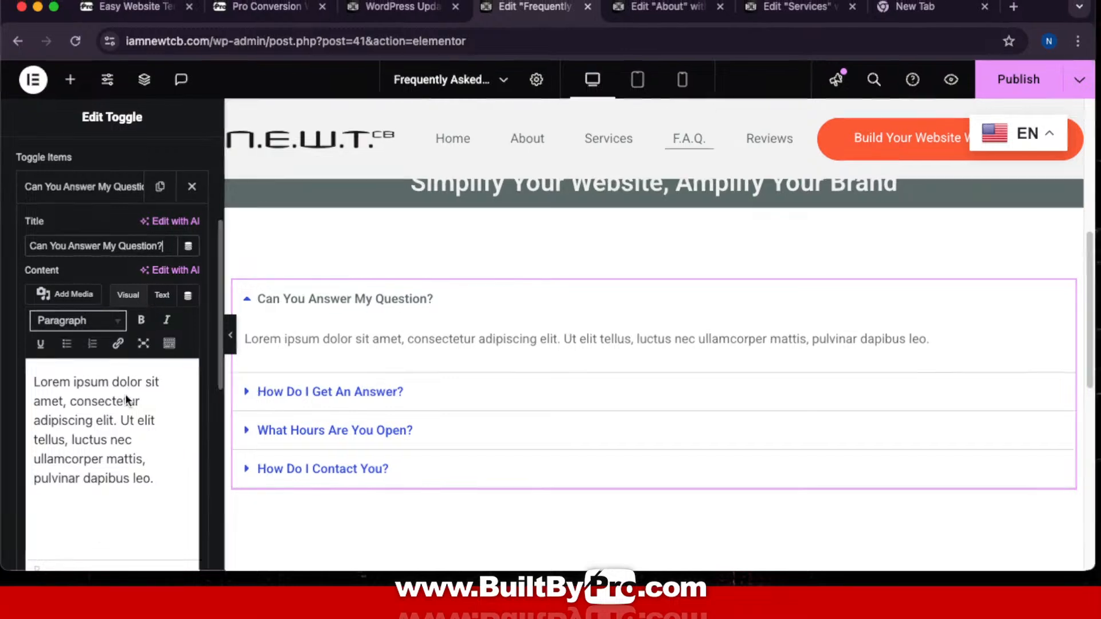
key(ctrl+Up)
Step: Copy question 1 from ChatGPT and paste it as the first toggle's title
click(716, 33)
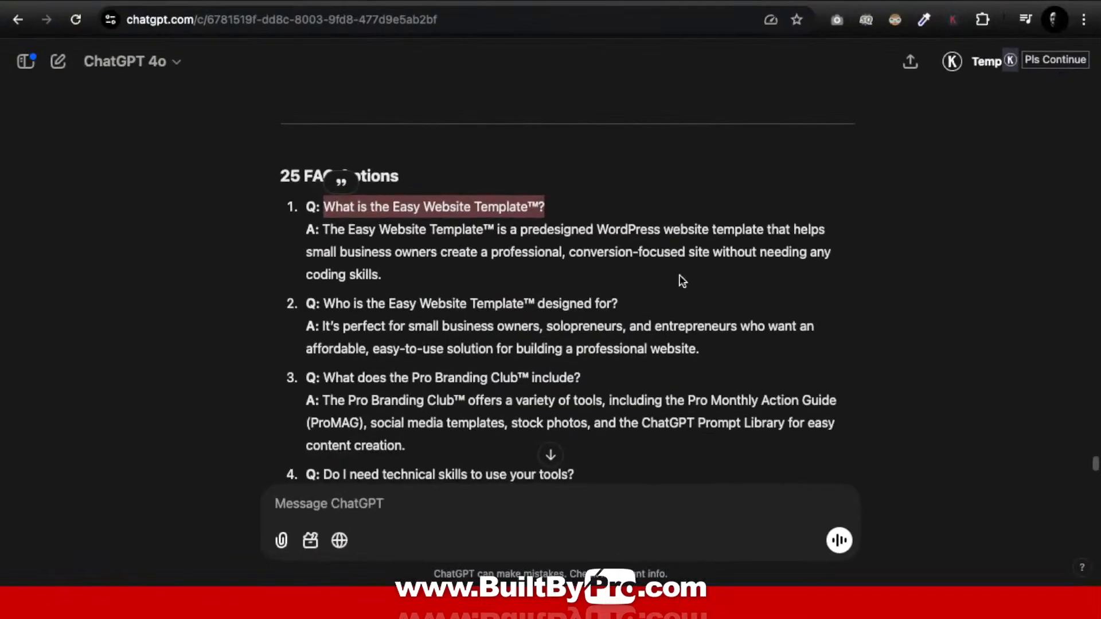
right_click(454, 207)
click(508, 249)
right_click(487, 203)
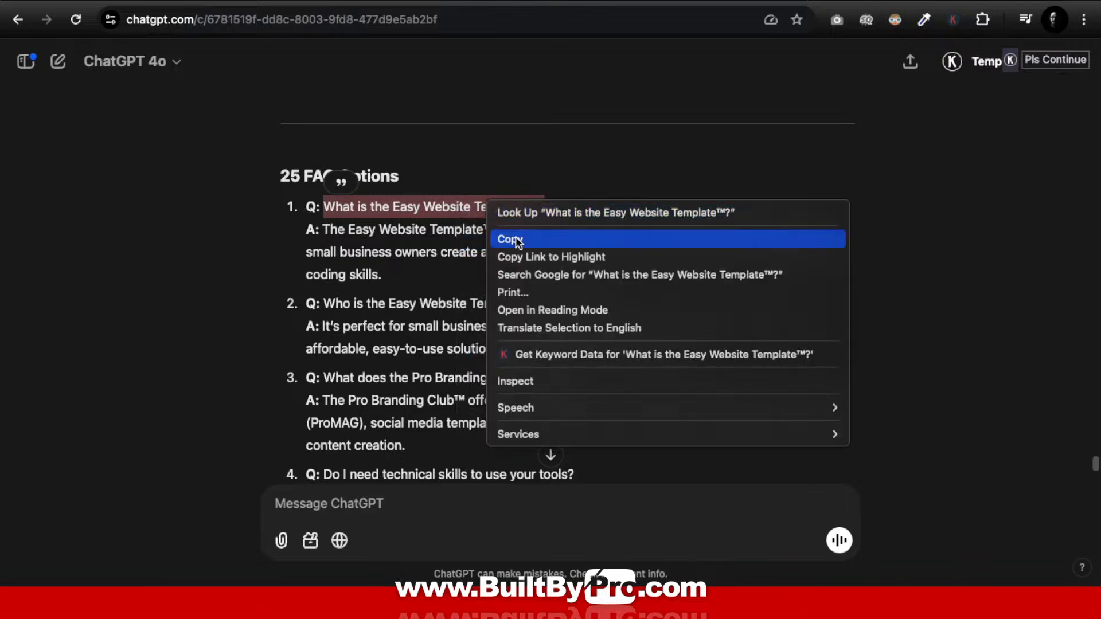
click(512, 239)
key(ctrl+Up)
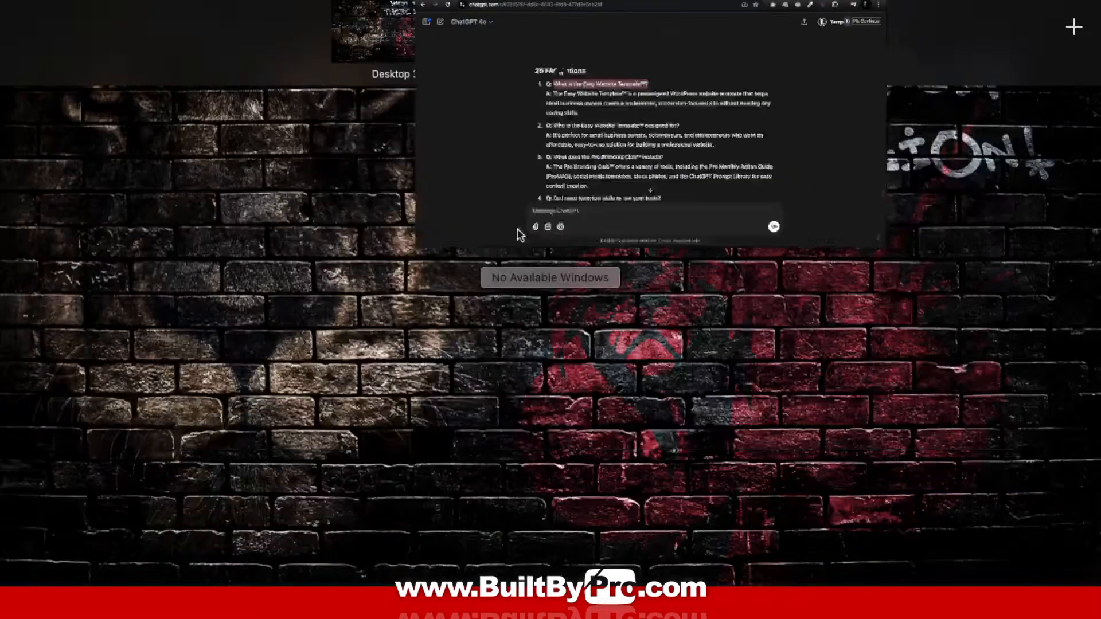
click(566, 25)
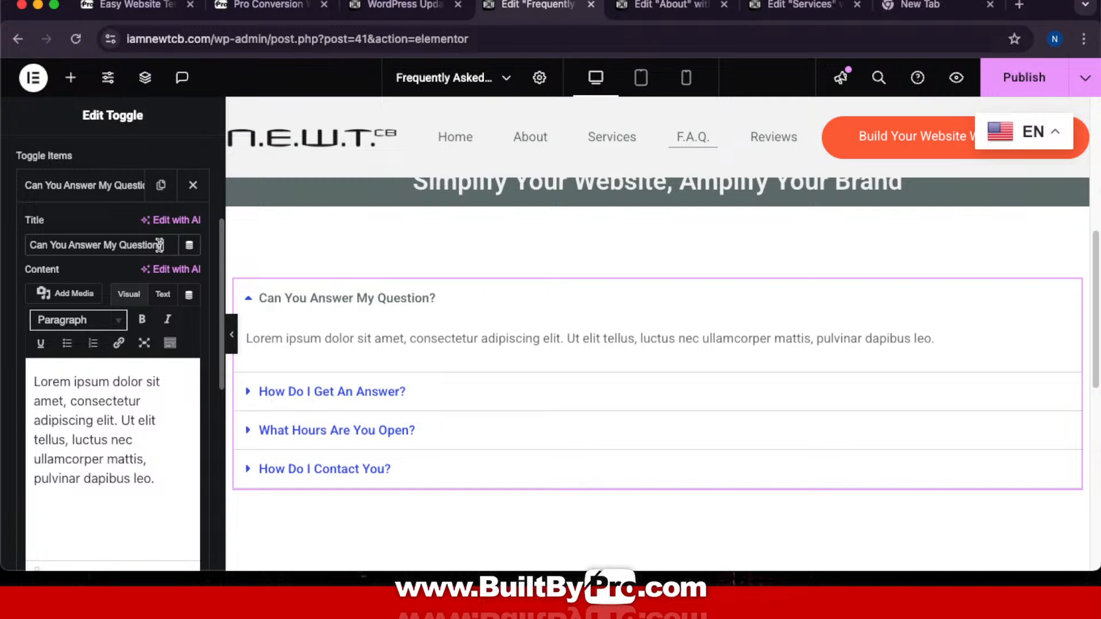
drag(163, 246, 18, 240)
key(super+v)
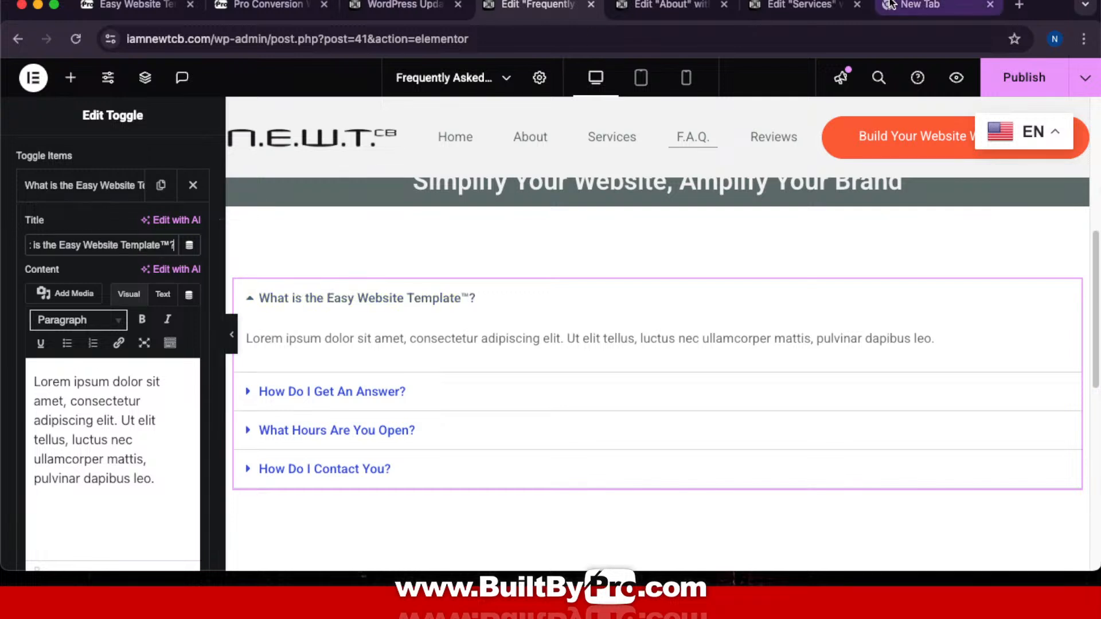
Step: Replace the first toggle's Lorem ipsum content with ChatGPT's answer to question 1
key(ctrl+Up)
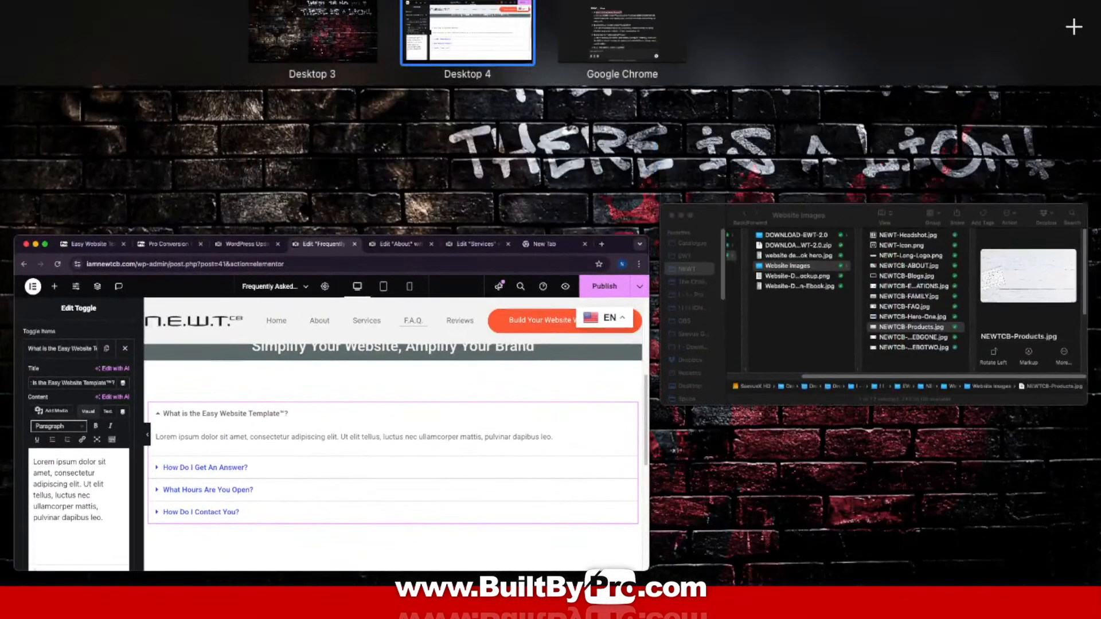
click(638, 16)
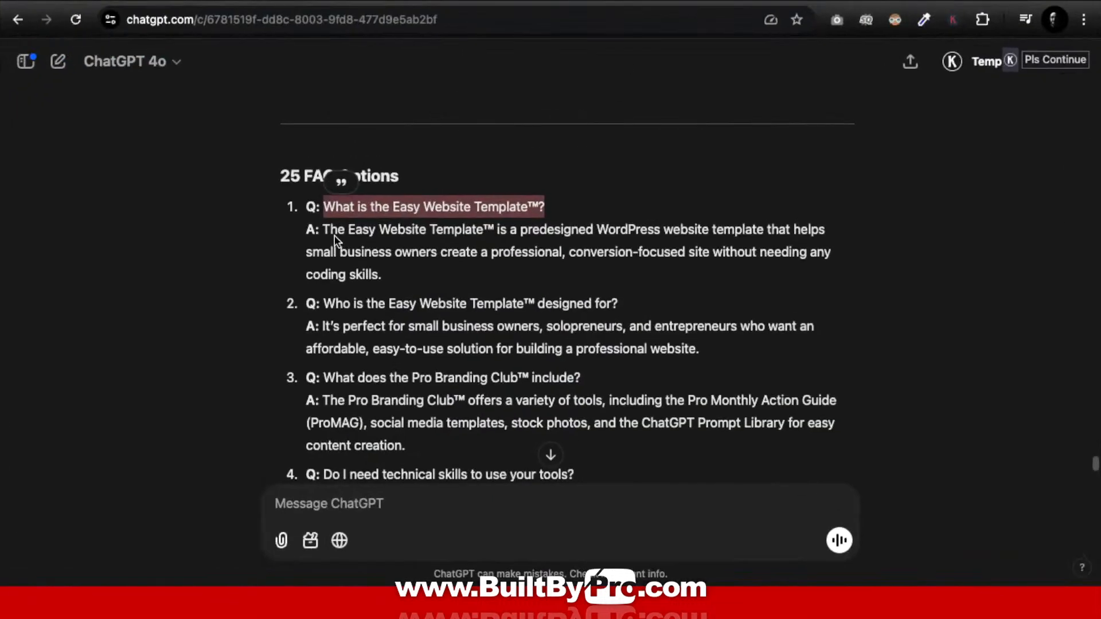
drag(320, 227, 408, 273)
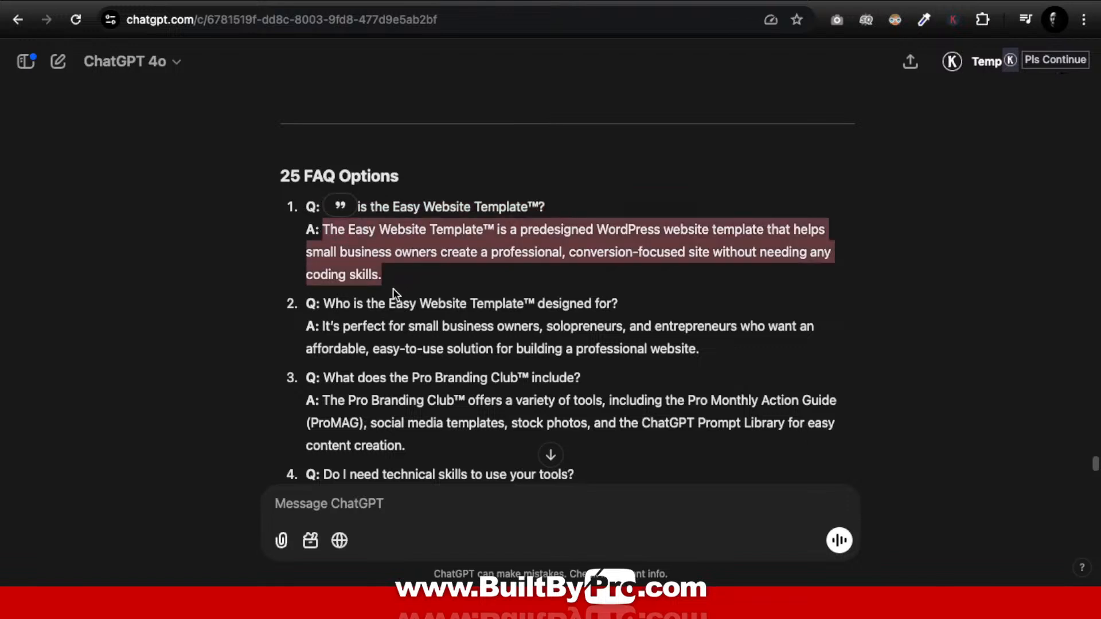
key(ctrl+Up)
click(576, 38)
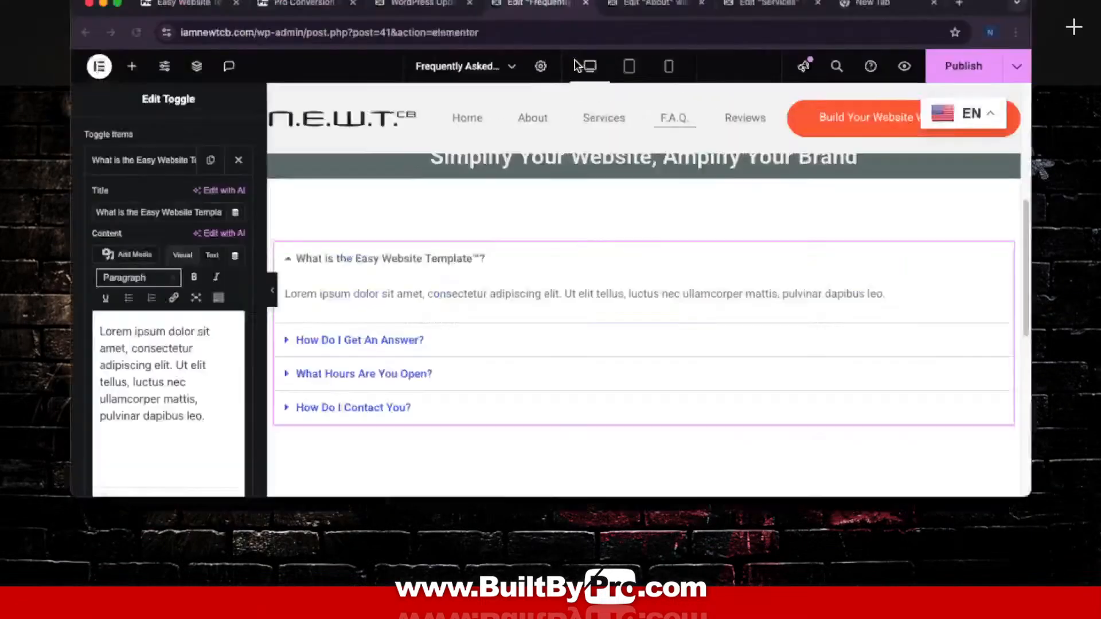
drag(150, 481, 28, 364)
key(super+v)
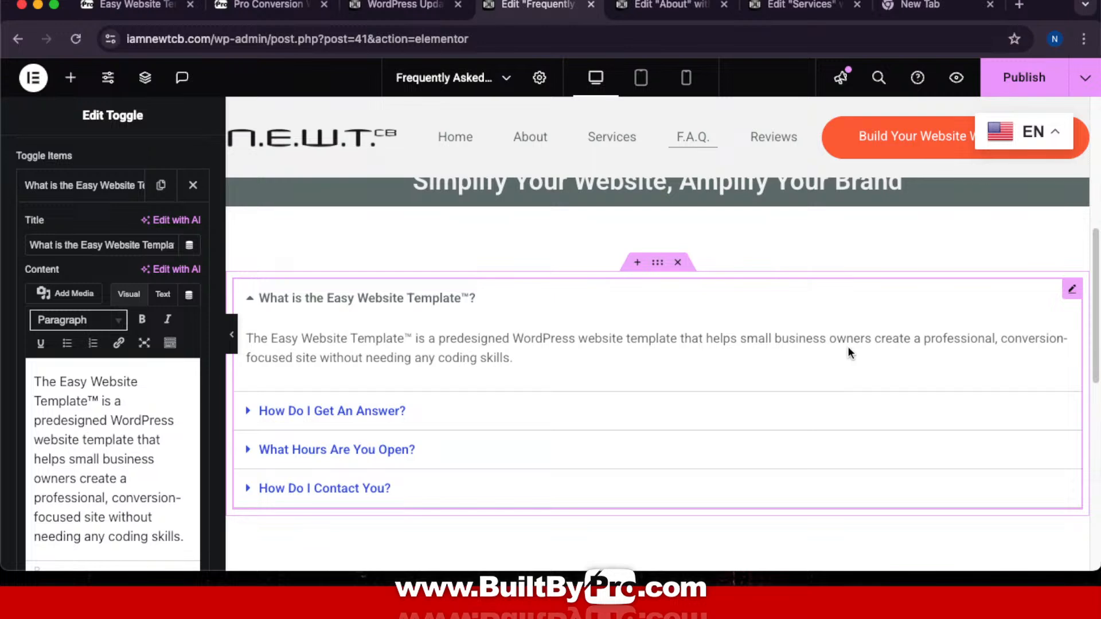
Step: Select the second FAQ question in ChatGPT and return to the Elementor editor
key(ctrl+Up)
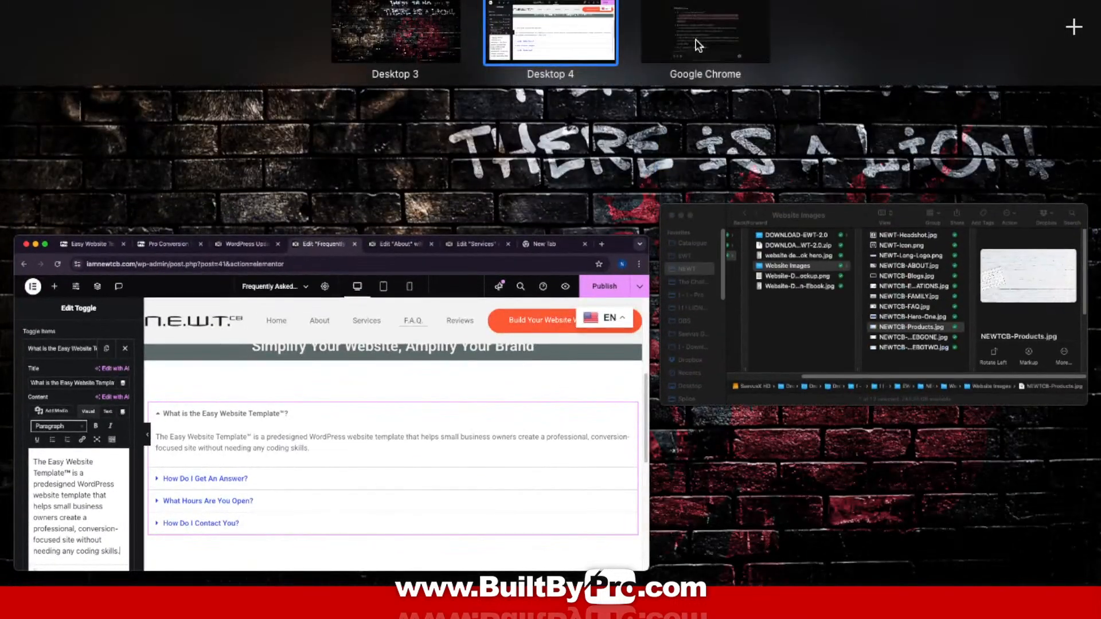
click(698, 45)
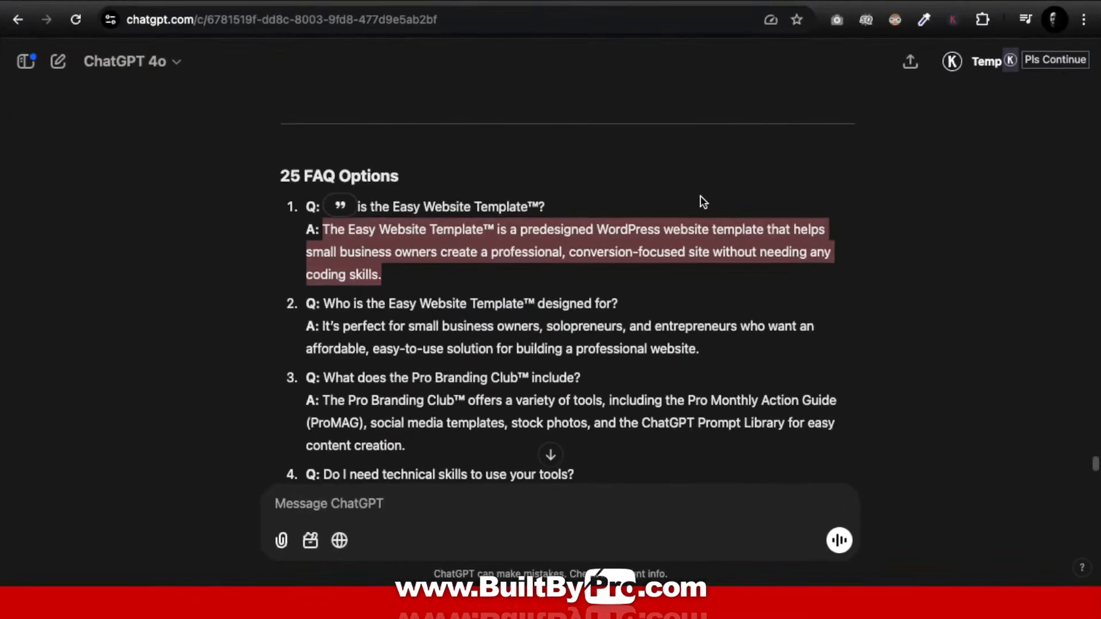
scroll(697, 195, down, 2)
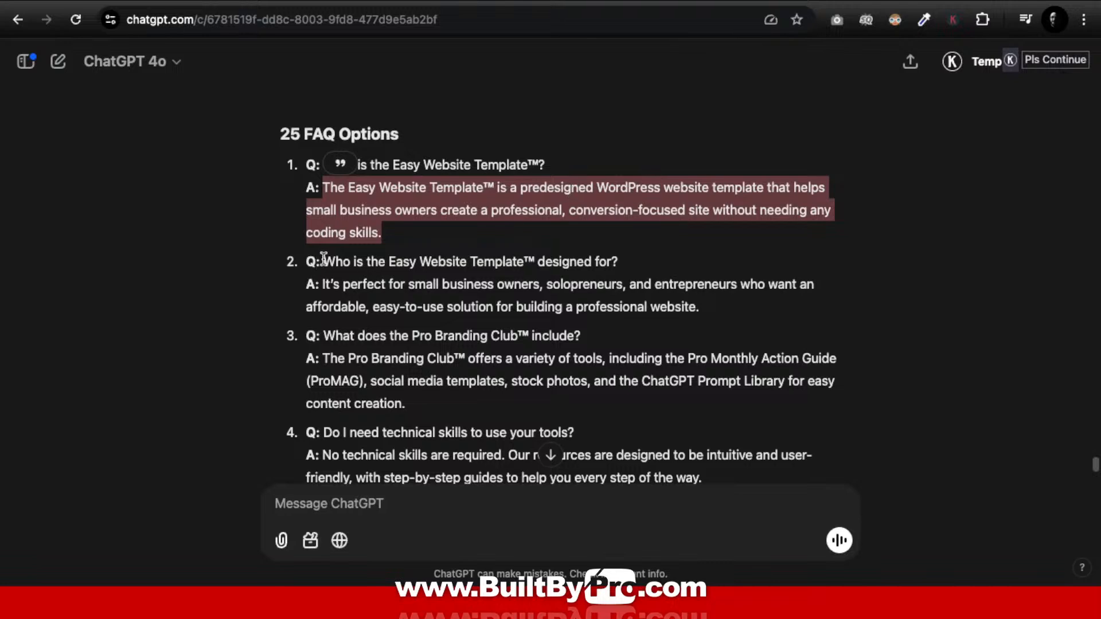
drag(323, 259, 660, 271)
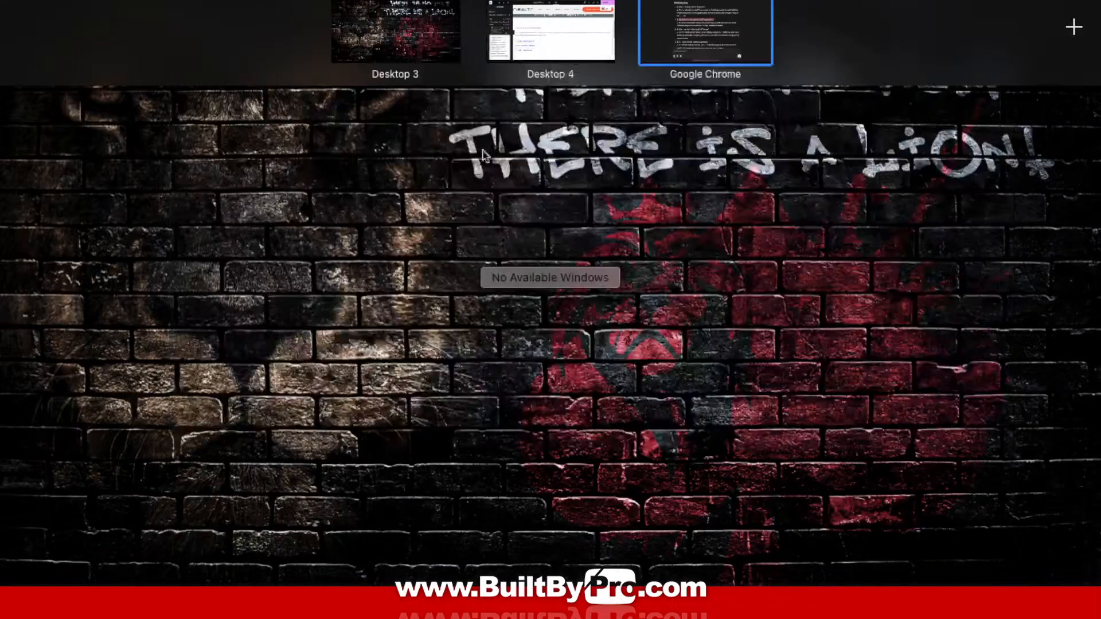
click(595, 42)
Step: Paste question 2 over the title of the 'How Do I Get An Answer?' toggle
click(120, 186)
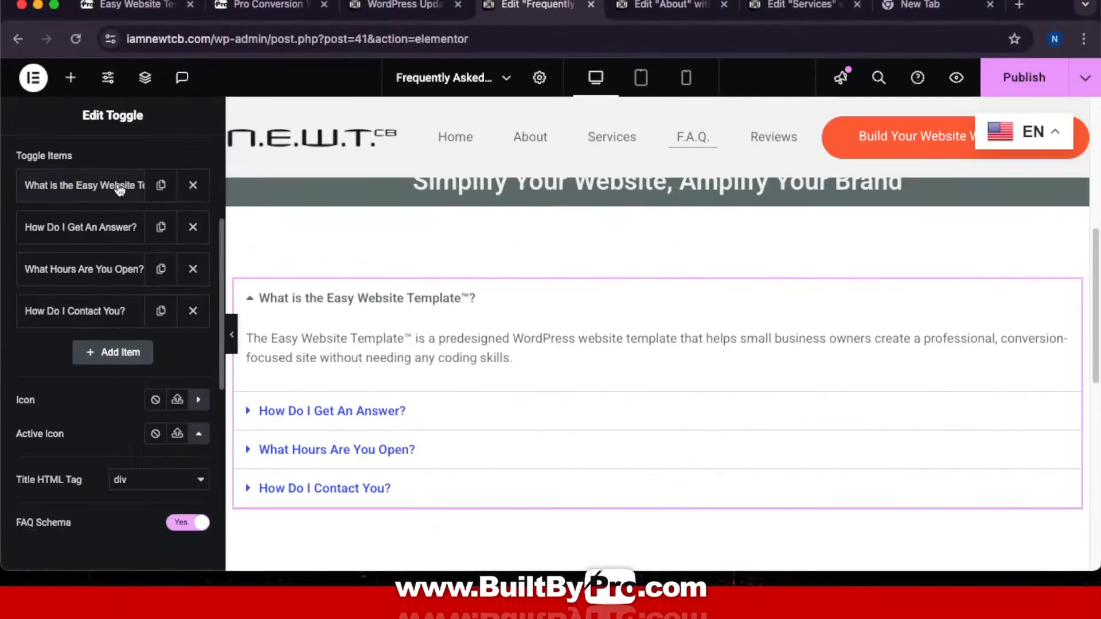
click(71, 228)
drag(33, 287, 204, 299)
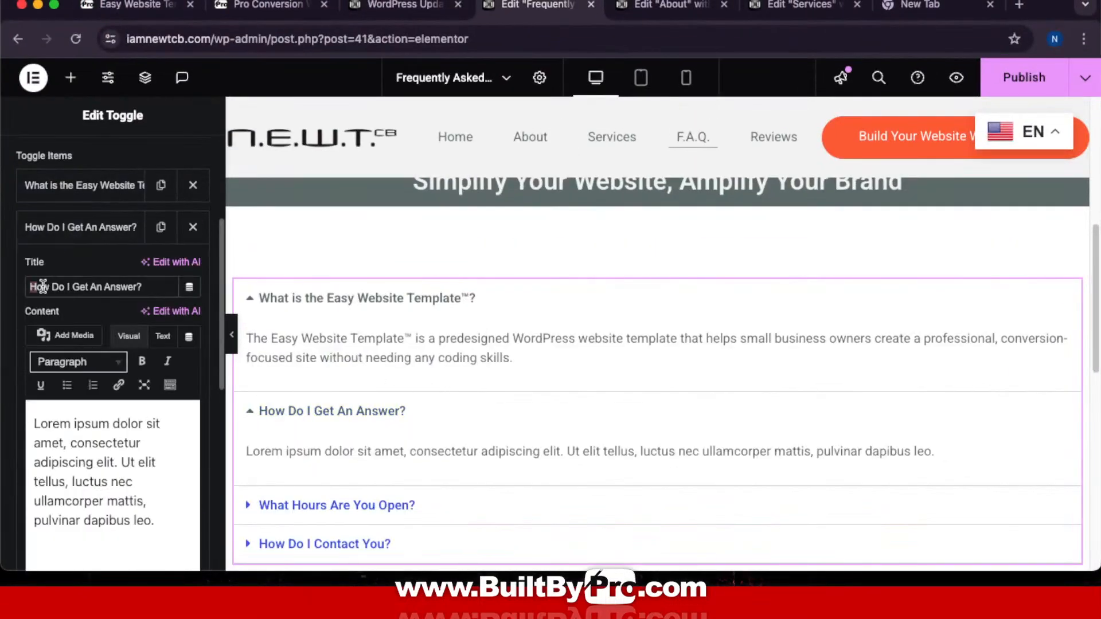
key(super+v)
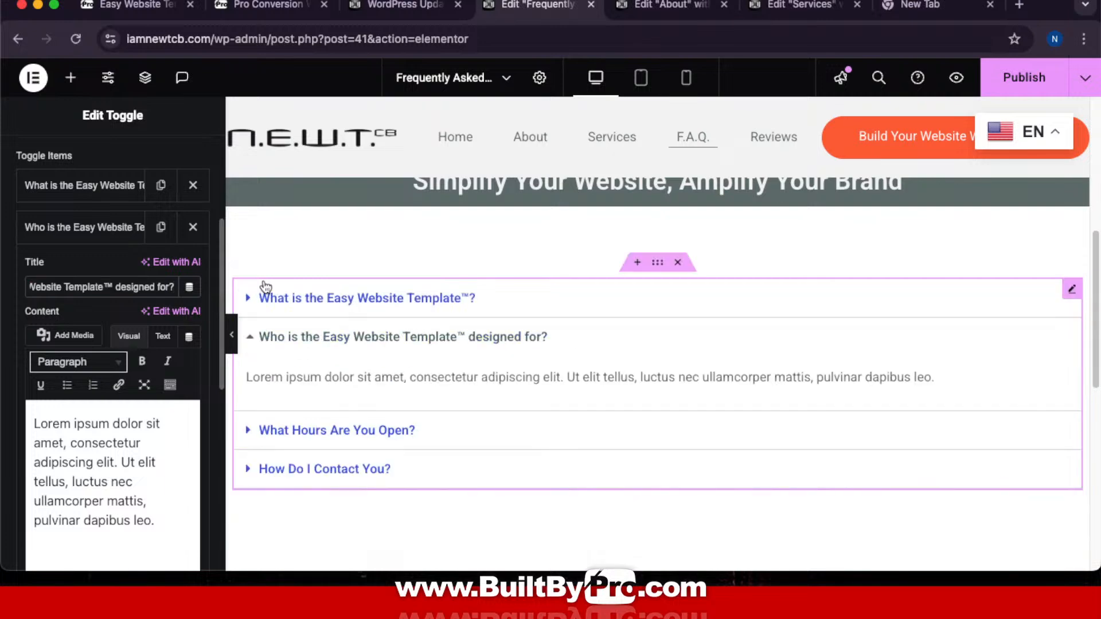
Step: Replace the second toggle's placeholder paragraph with ChatGPT's answer to question 2
key(ctrl+Up)
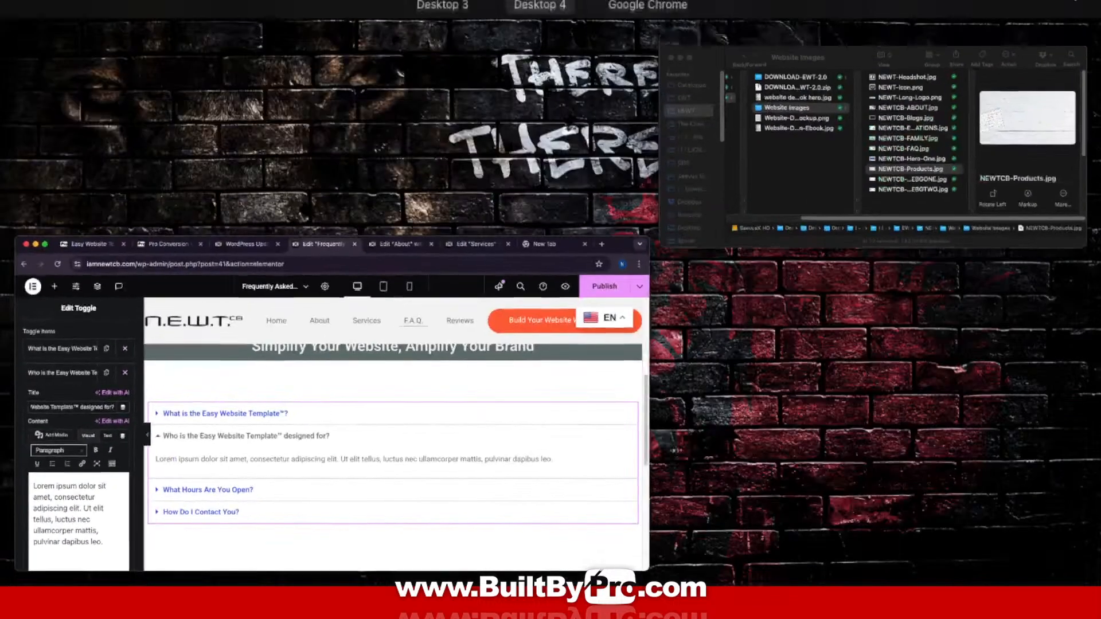
click(686, 50)
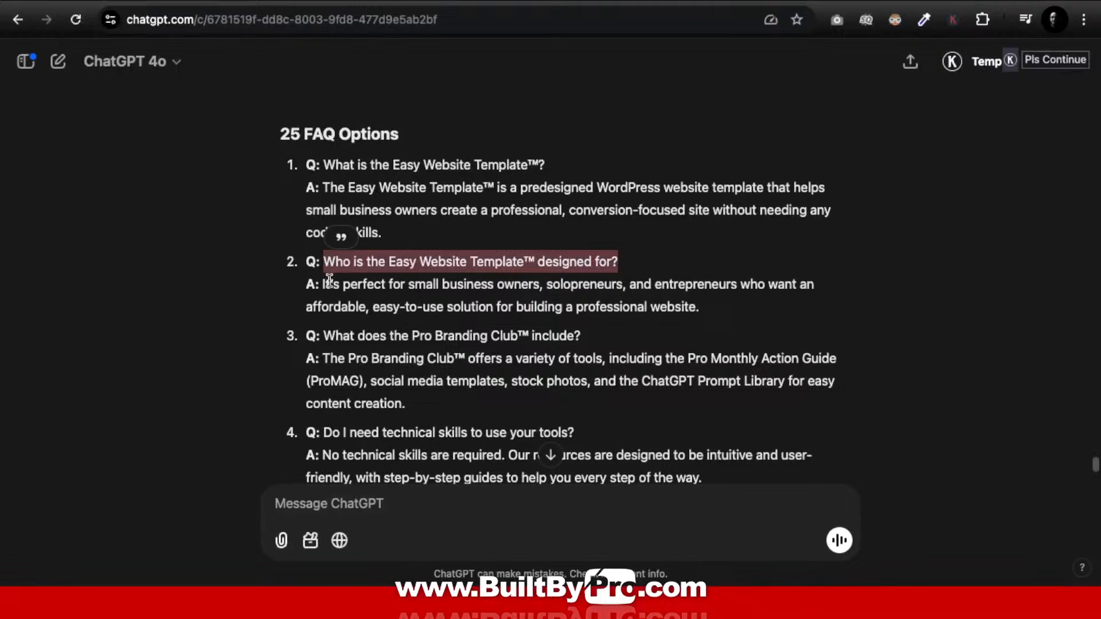
drag(323, 284, 805, 306)
key(super+c)
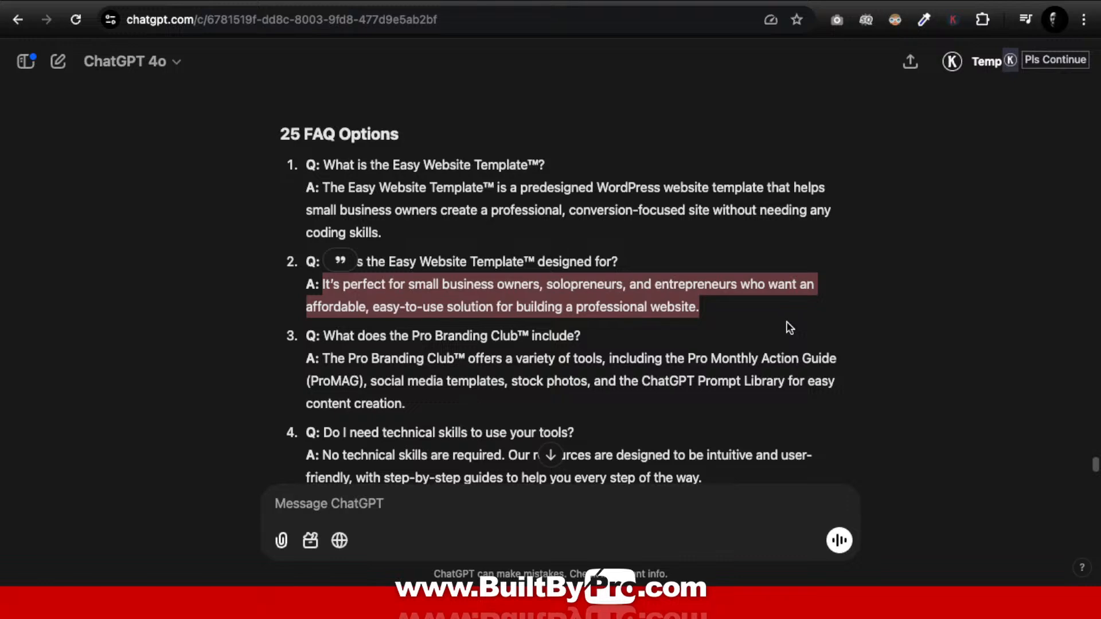
key(ctrl+Up)
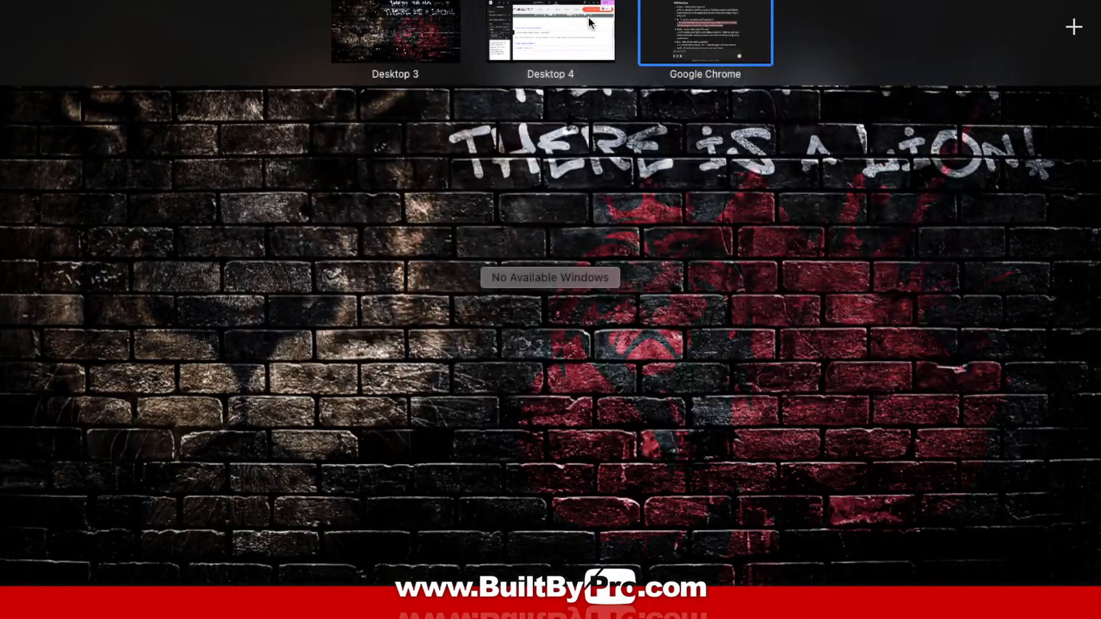
click(594, 48)
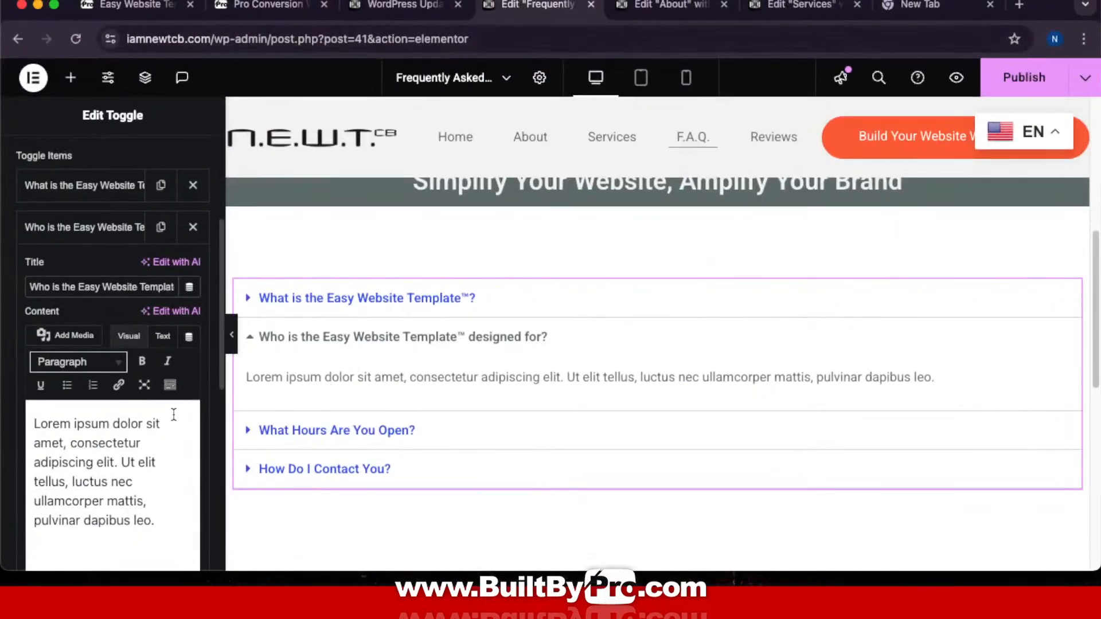
drag(30, 423, 213, 526)
key(super+v)
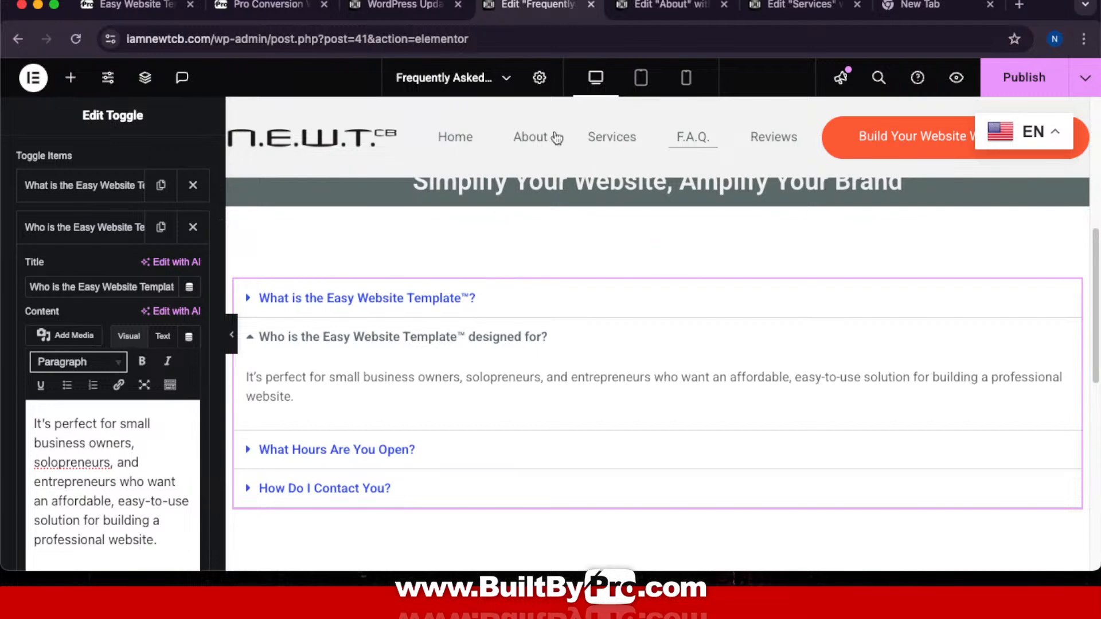
Step: Select the third FAQ question in ChatGPT, then collapse the second toggle item
key(ctrl+Up)
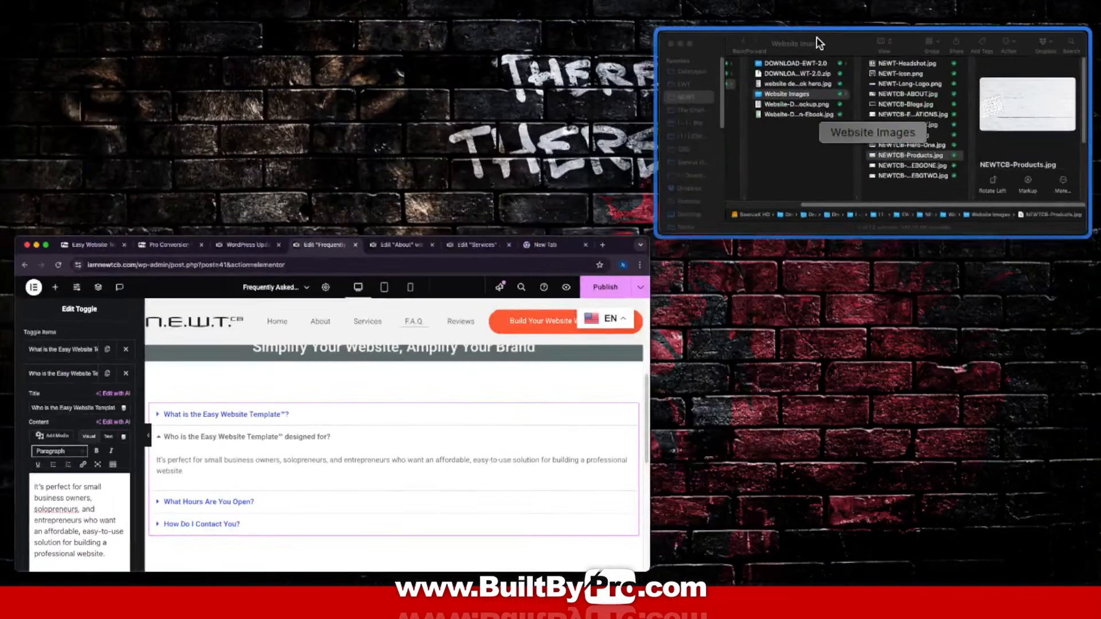
mouse_move(601, 69)
click(701, 33)
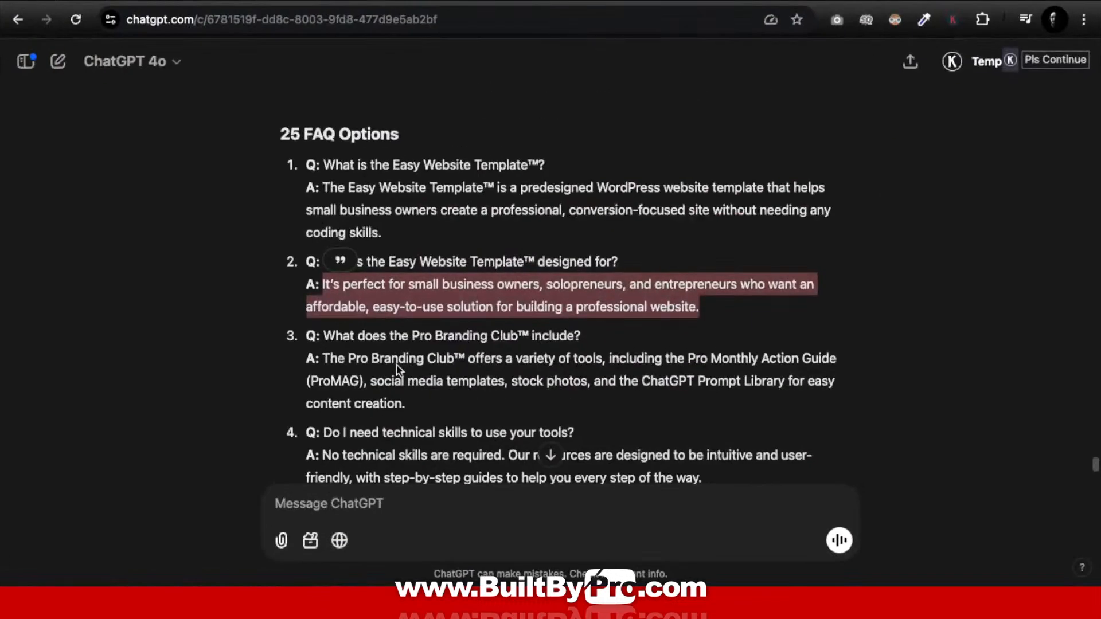
click(466, 371)
drag(322, 338, 591, 341)
key(ctrl+c)
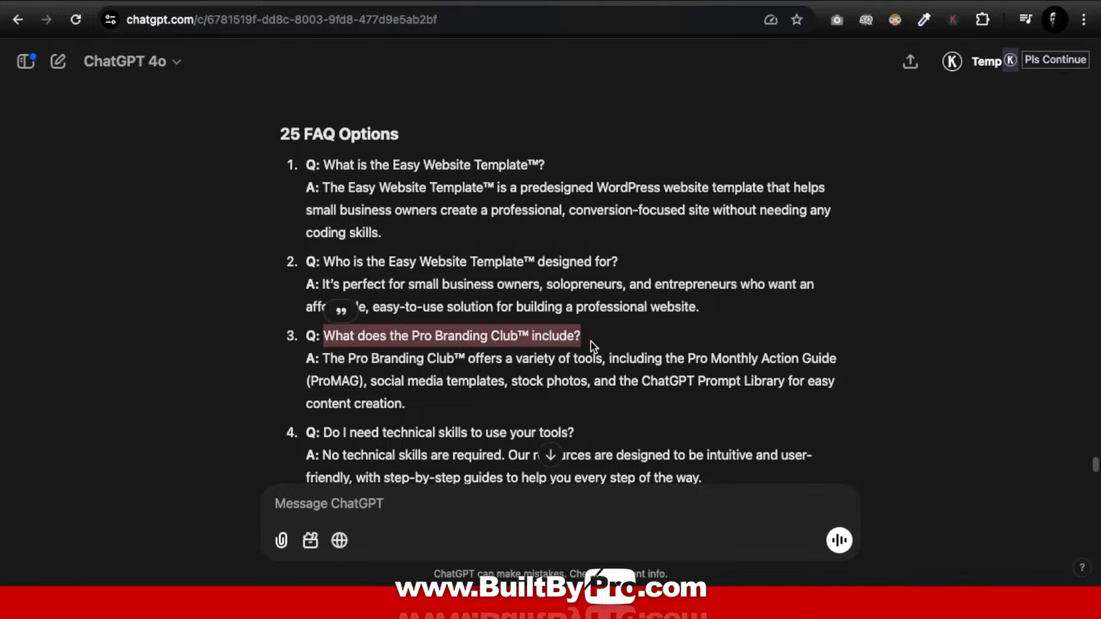
key(ctrl+Up)
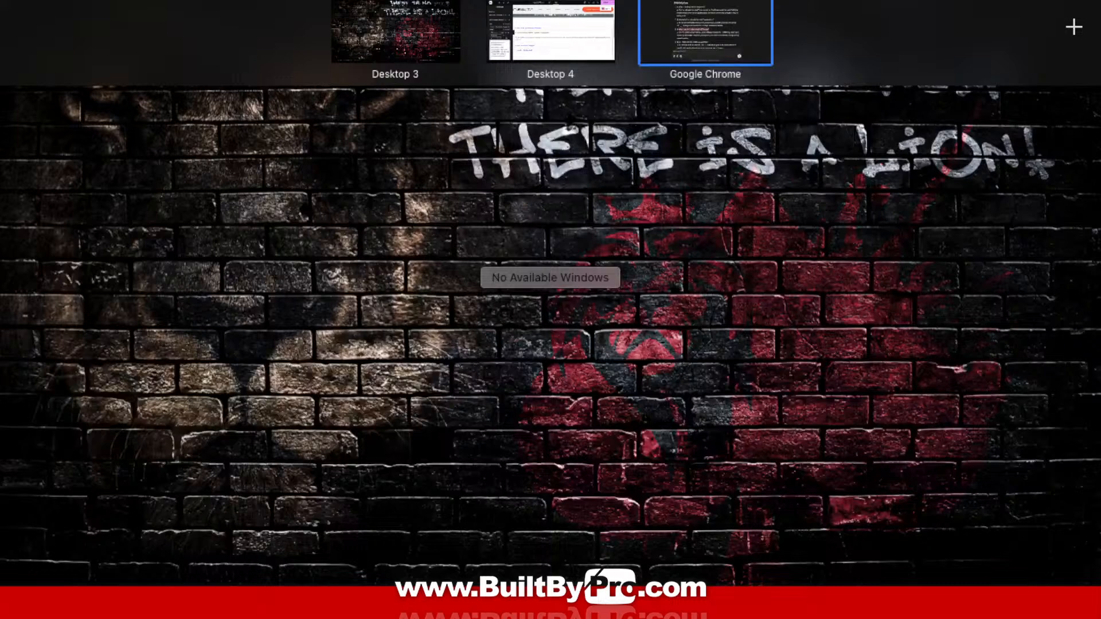
click(589, 26)
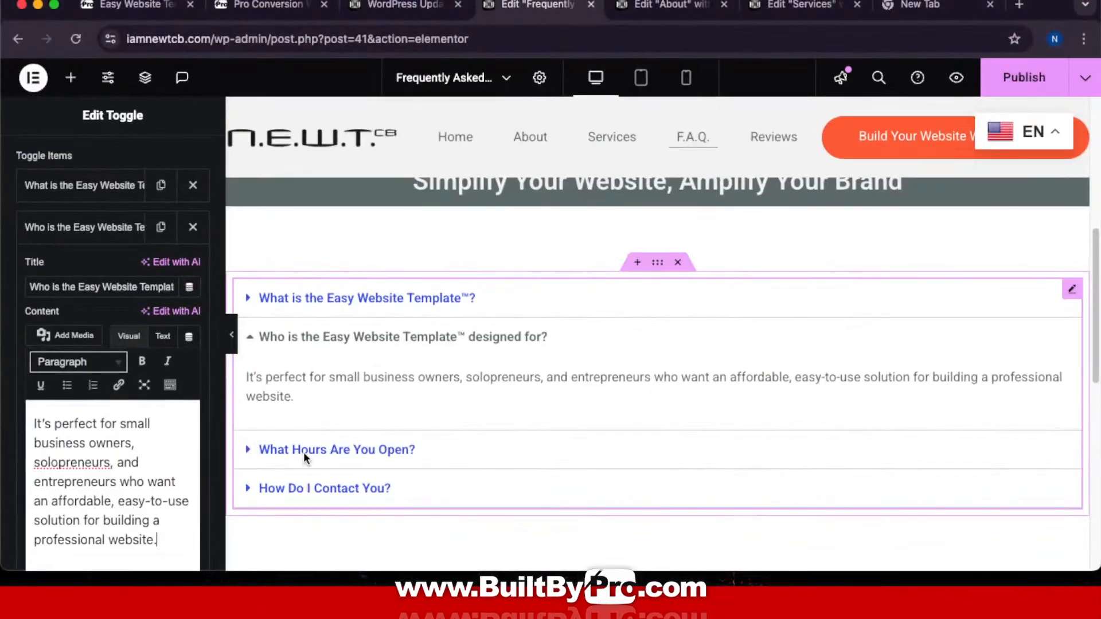
click(98, 215)
Step: Paste 'What does the Pro Branding Club™ include?' over the 'What Hours Are You Open?' title
click(85, 275)
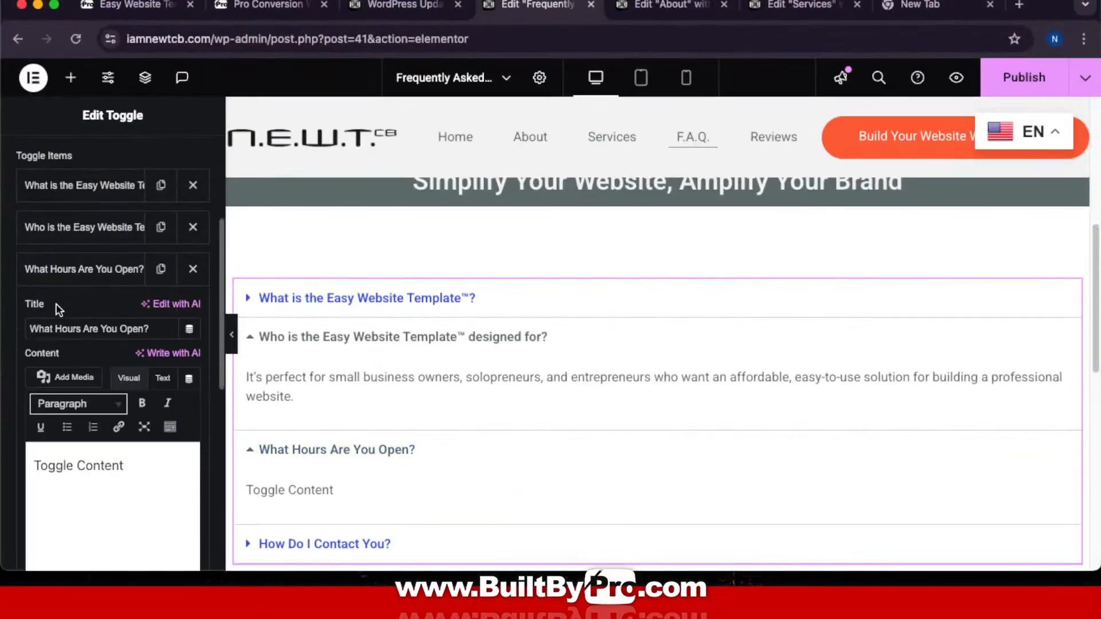
drag(32, 331, 169, 336)
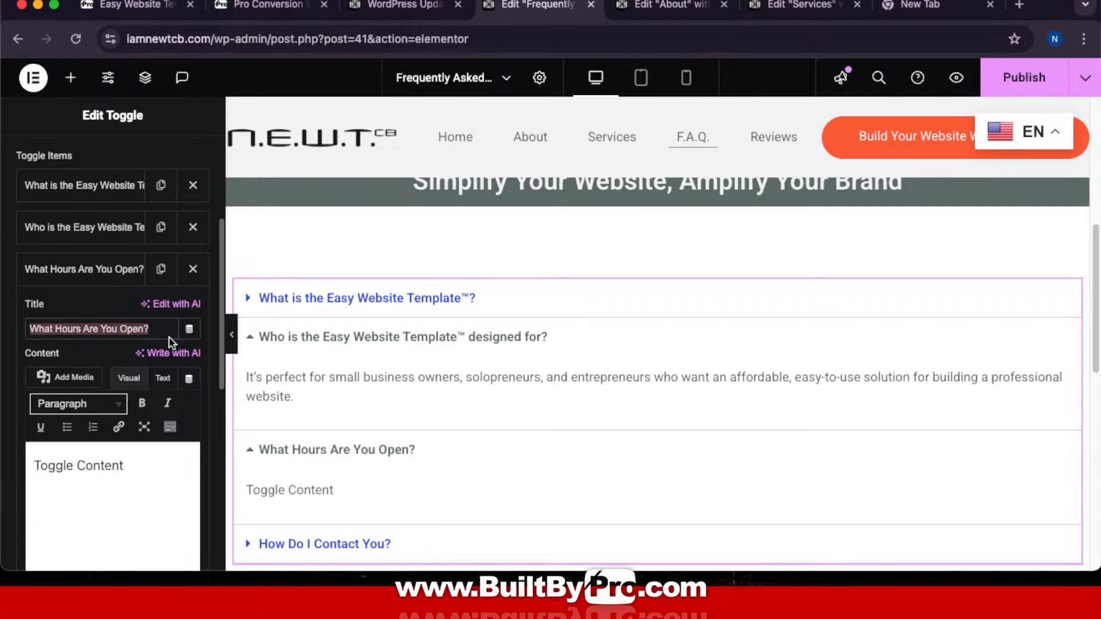
key(ctrl+v)
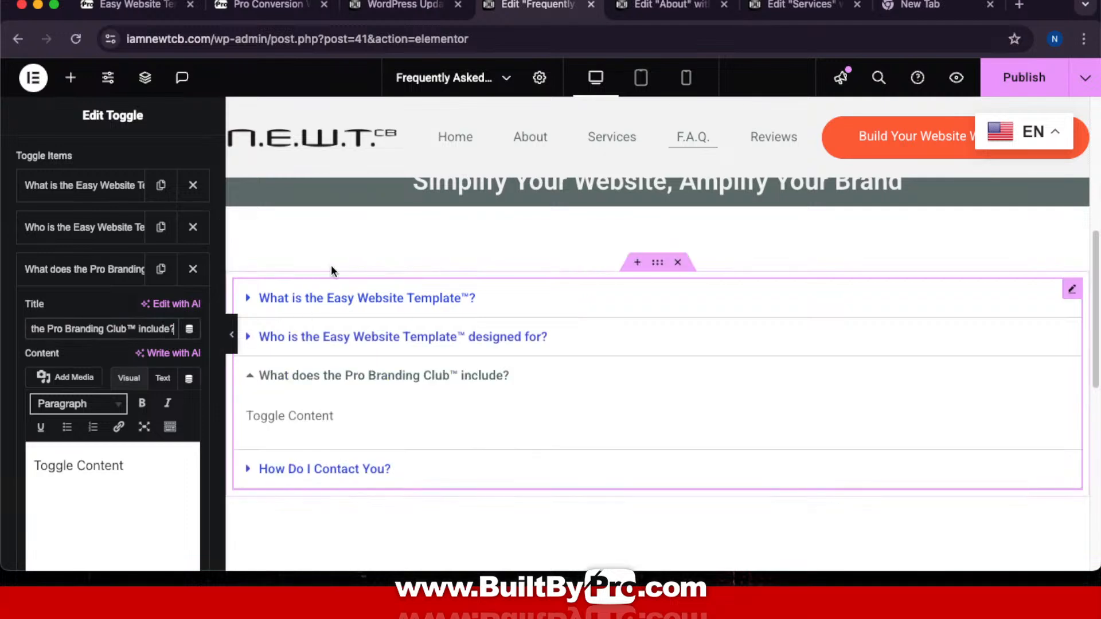
Step: Paste ChatGPT's Pro Branding Club answer into the third toggle's content
key(ctrl+Up)
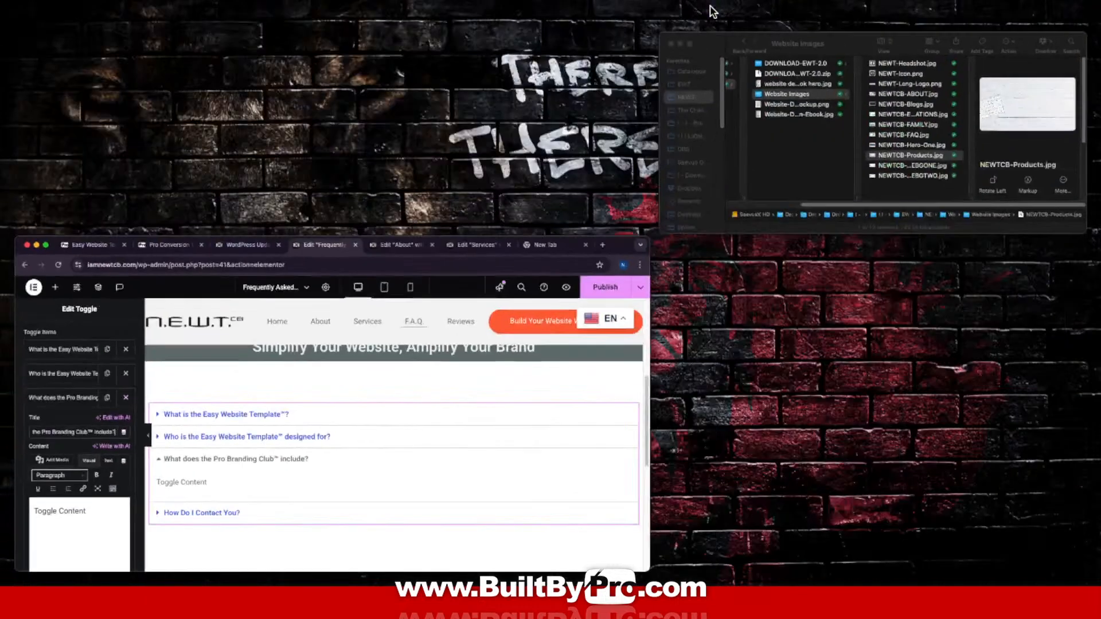
click(713, 30)
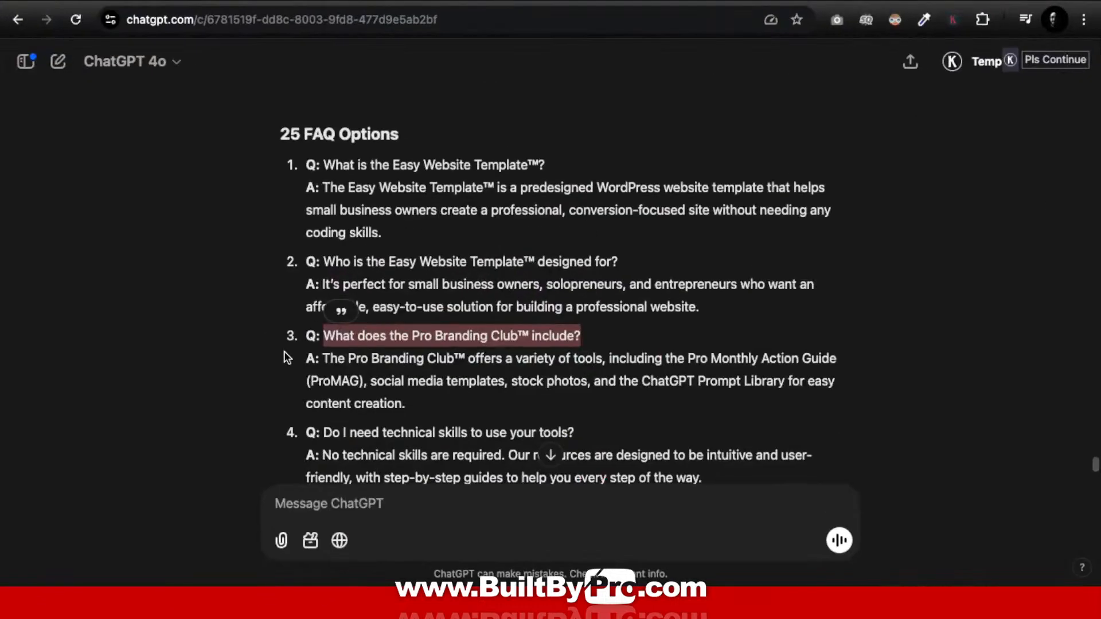
drag(322, 359, 420, 409)
key(super+c)
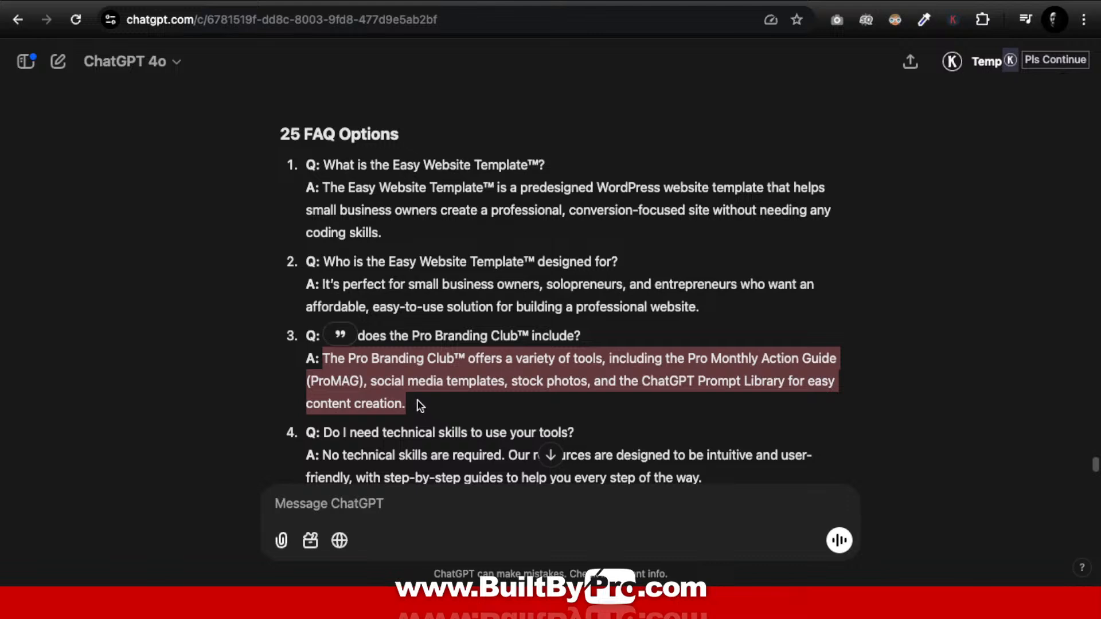
key(ctrl+Up)
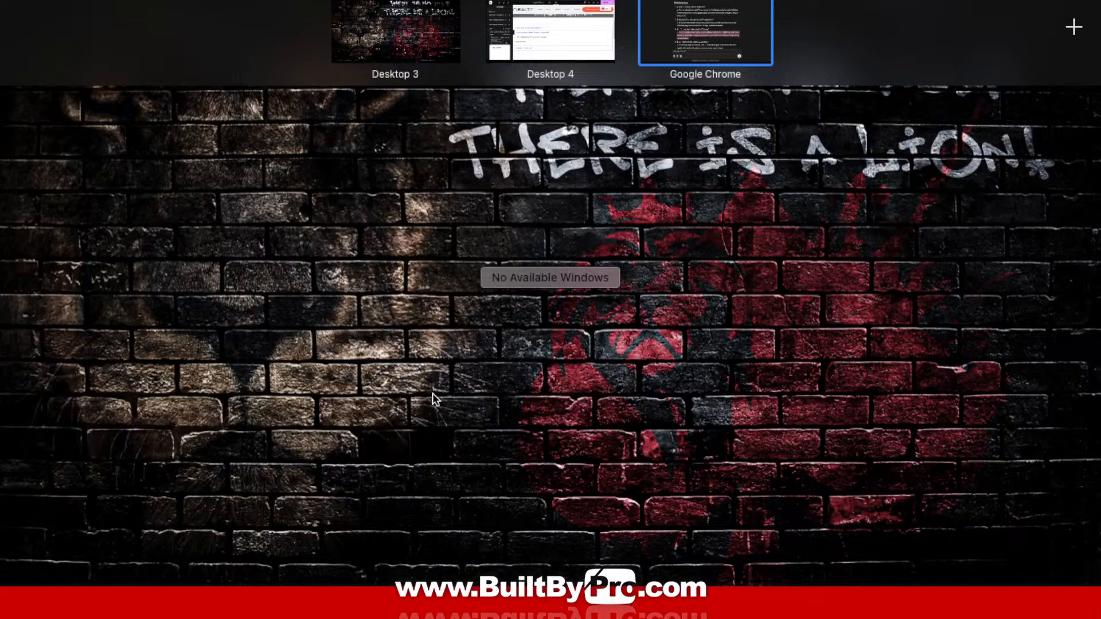
click(562, 38)
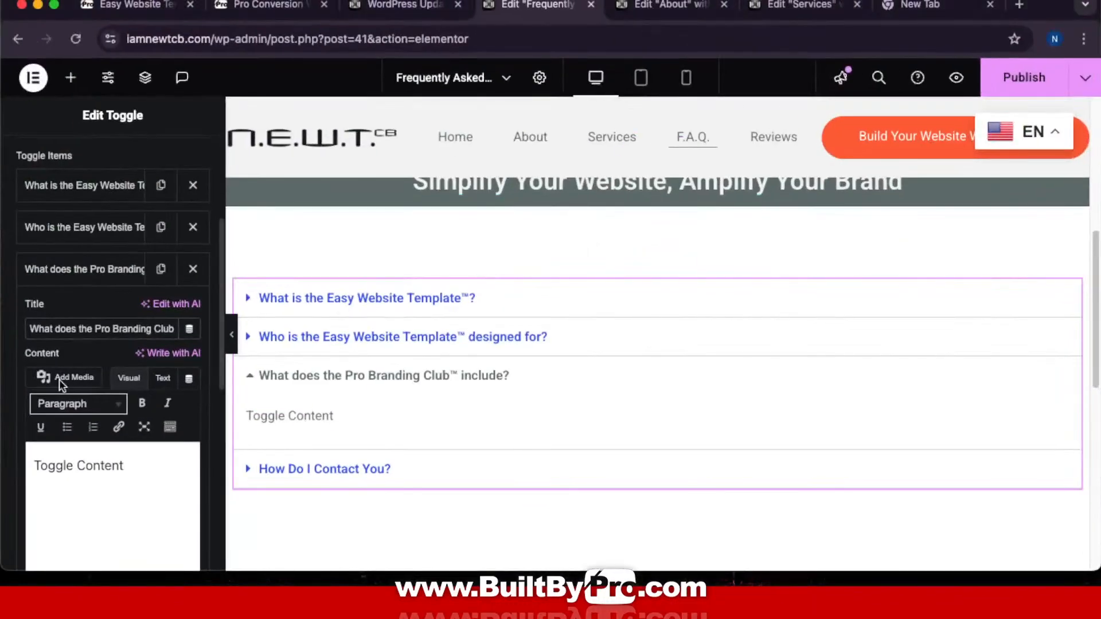
click(159, 468)
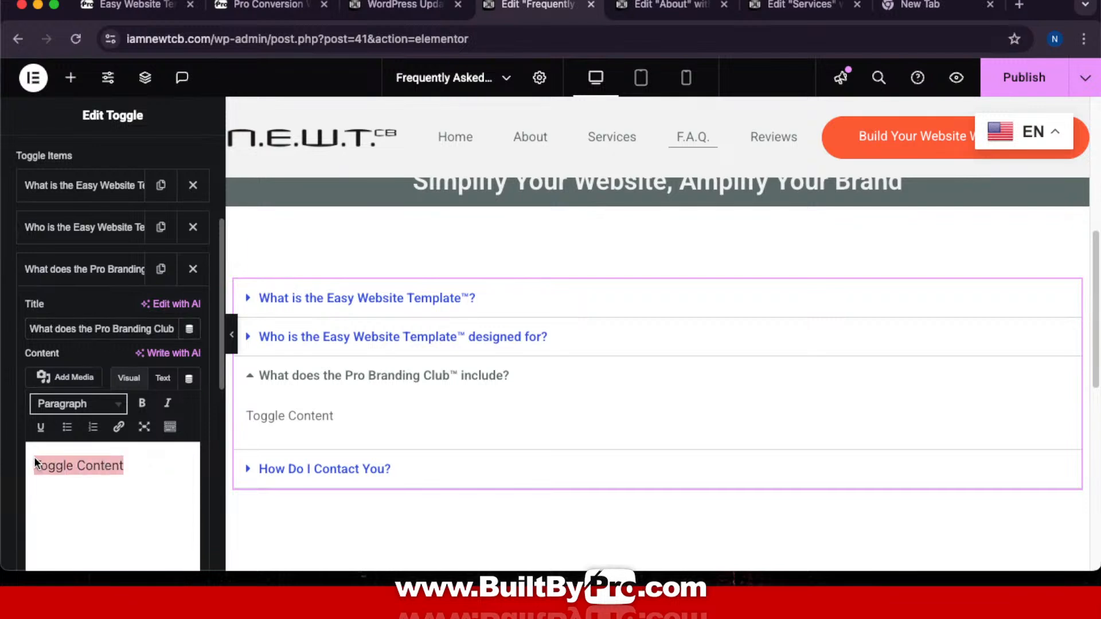
key(super+v)
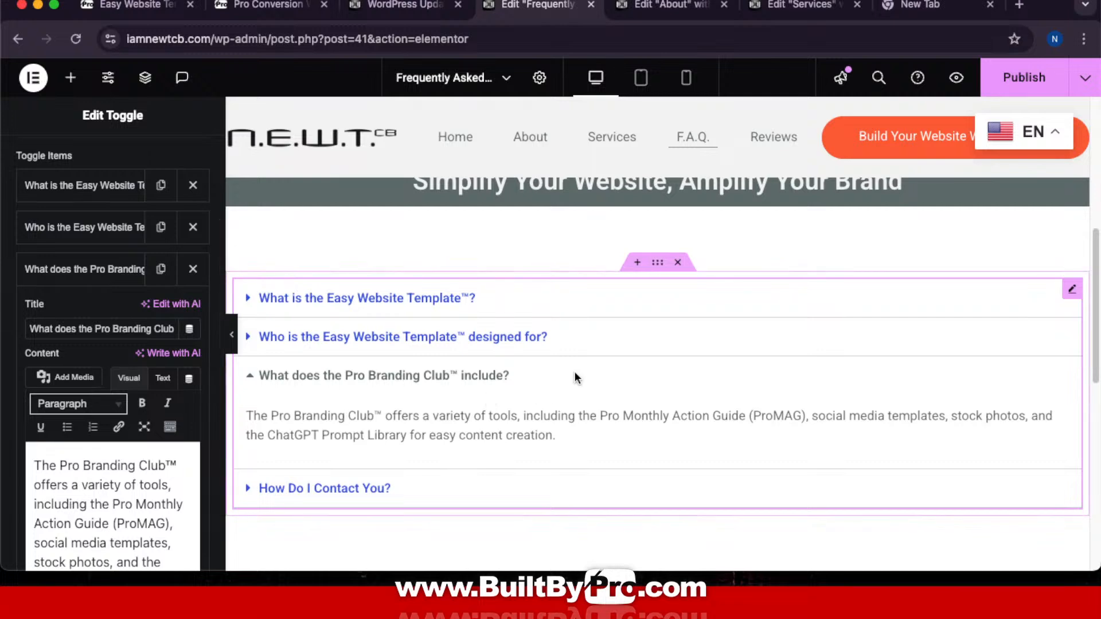
scroll(580, 332, down, 5)
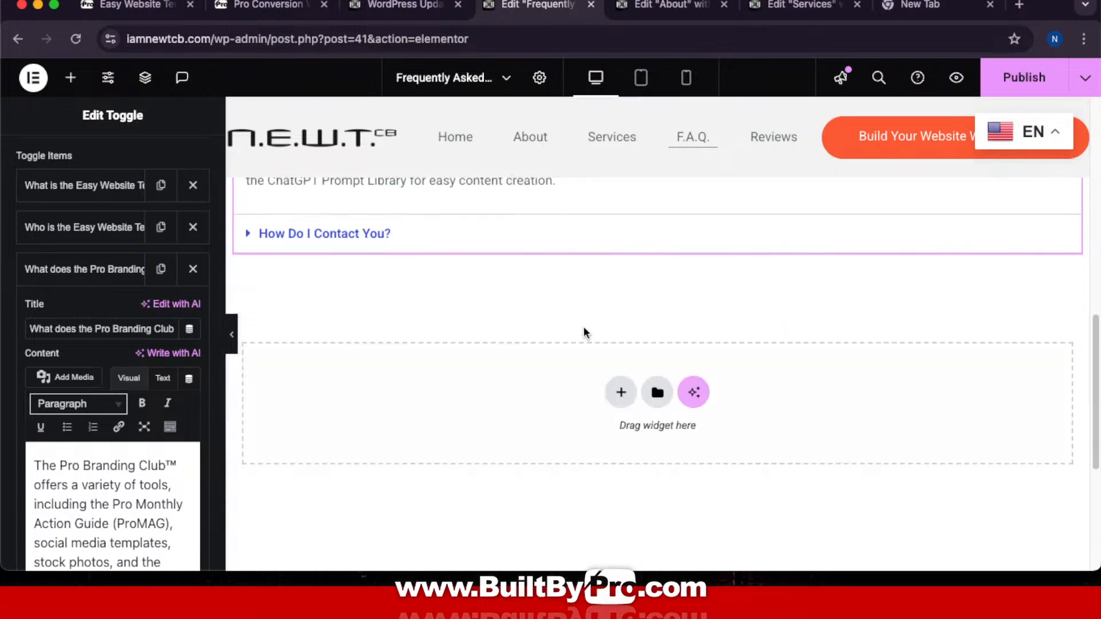
Step: Retitle 'How Do I Contact You?' as 'Do I need technical skills to use your tools?'
click(101, 270)
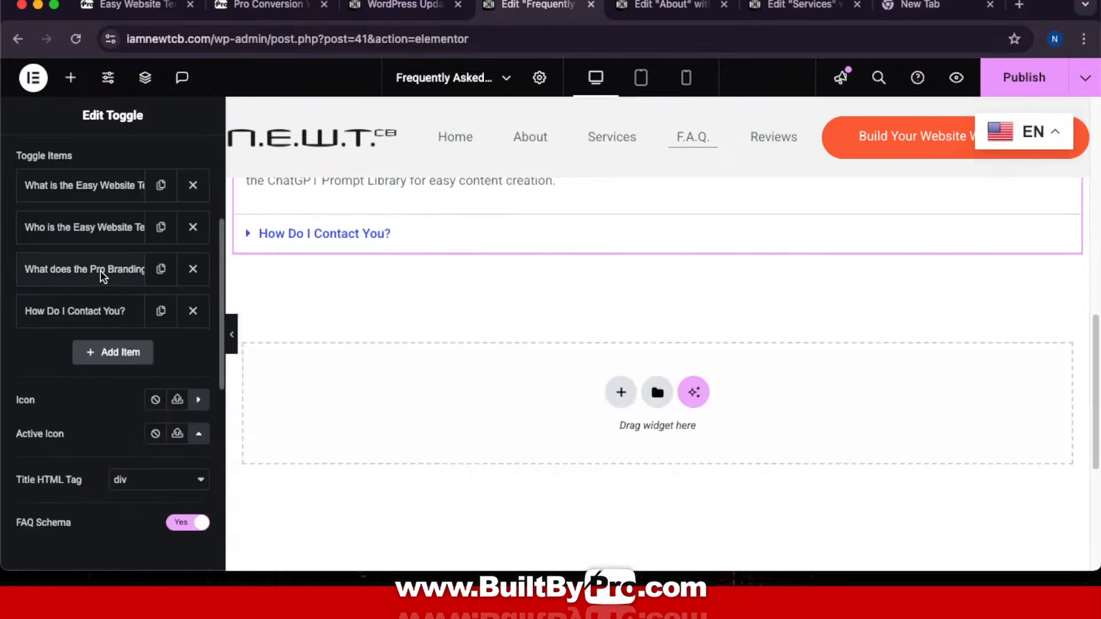
click(70, 317)
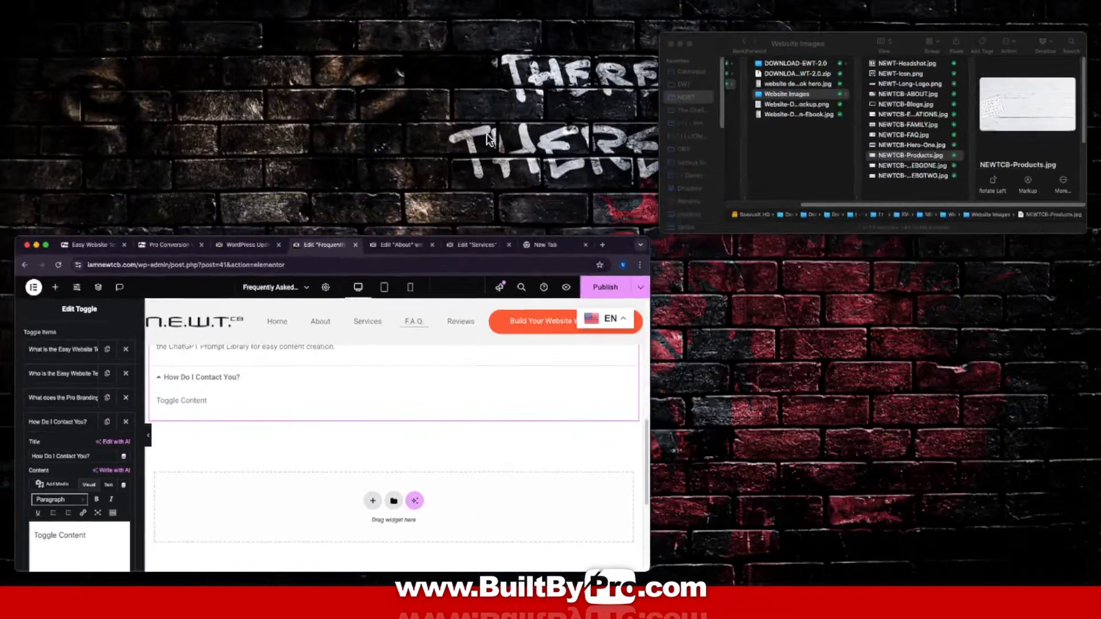
key(ctrl+Up)
click(738, 26)
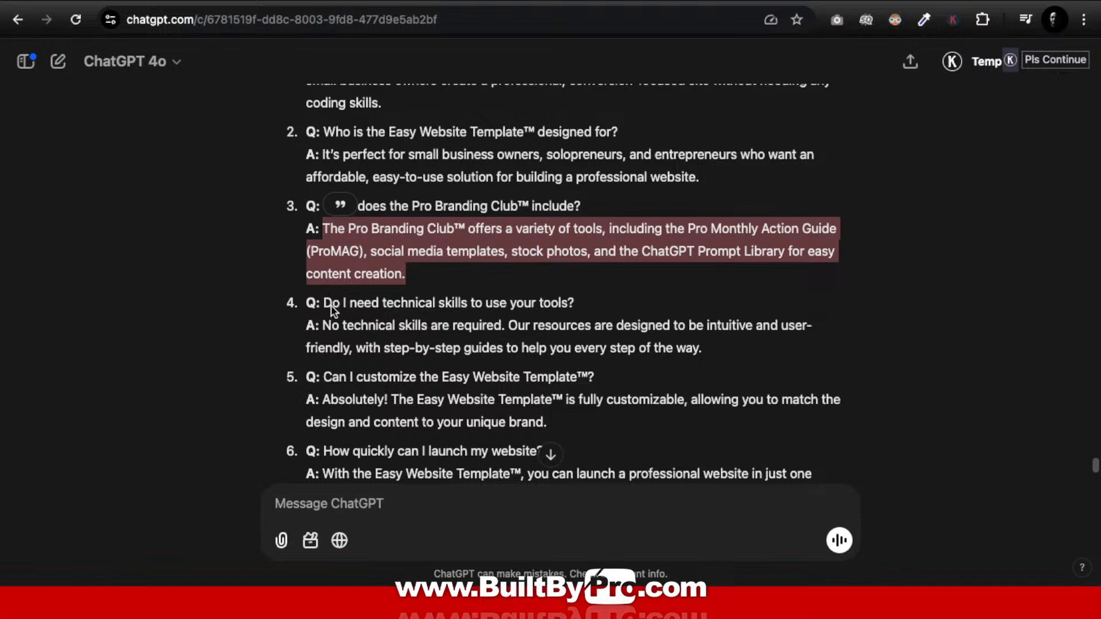
drag(325, 303, 511, 305)
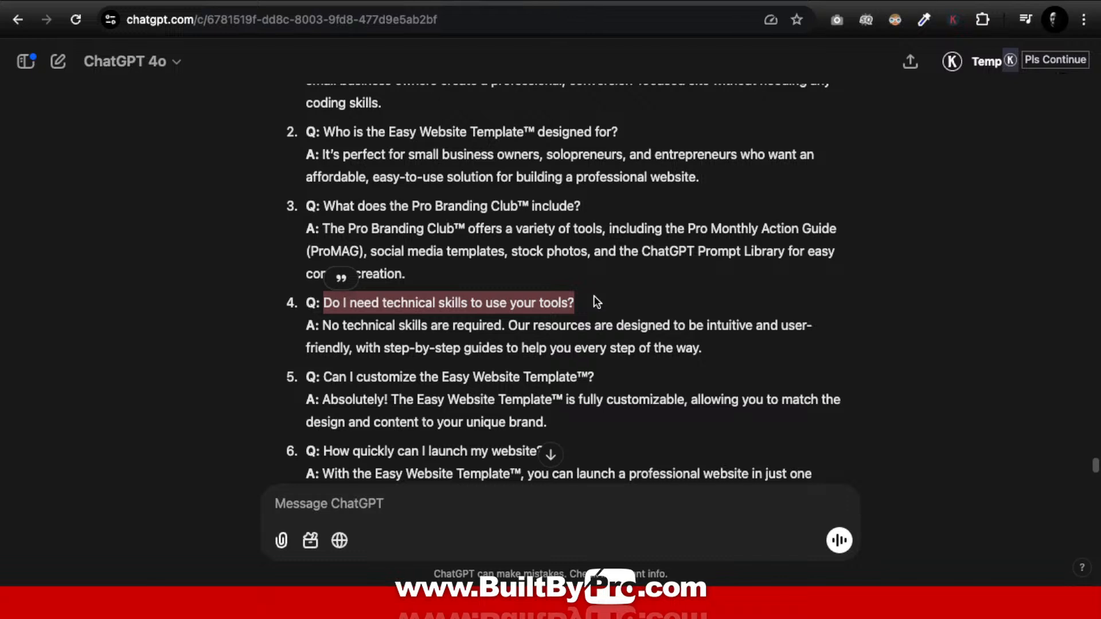
key(ctrl+Up)
click(570, 34)
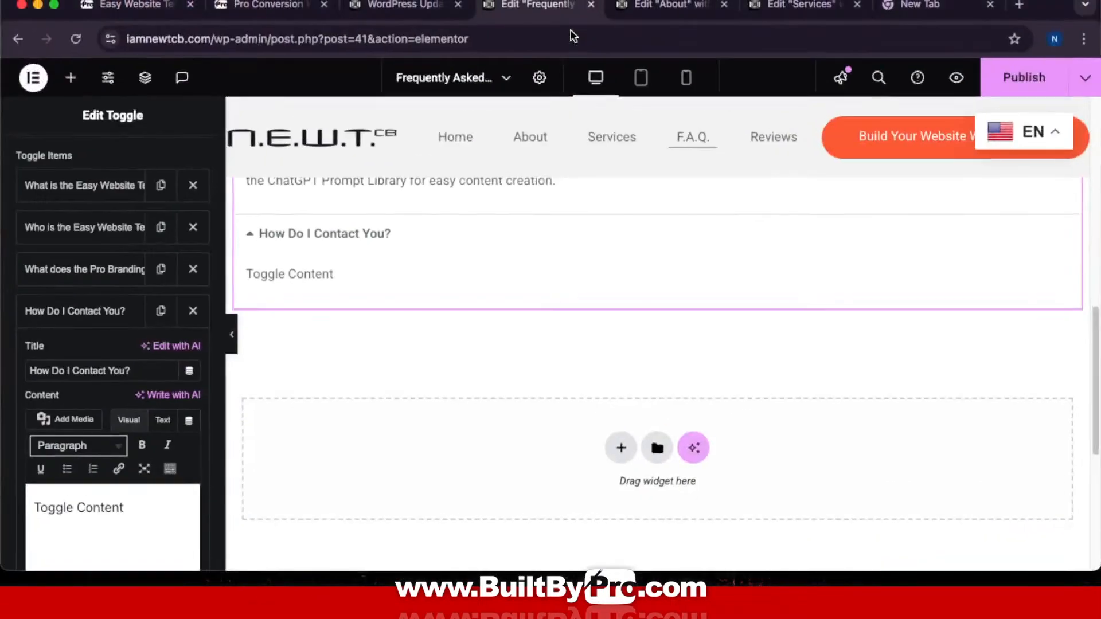
click(146, 373)
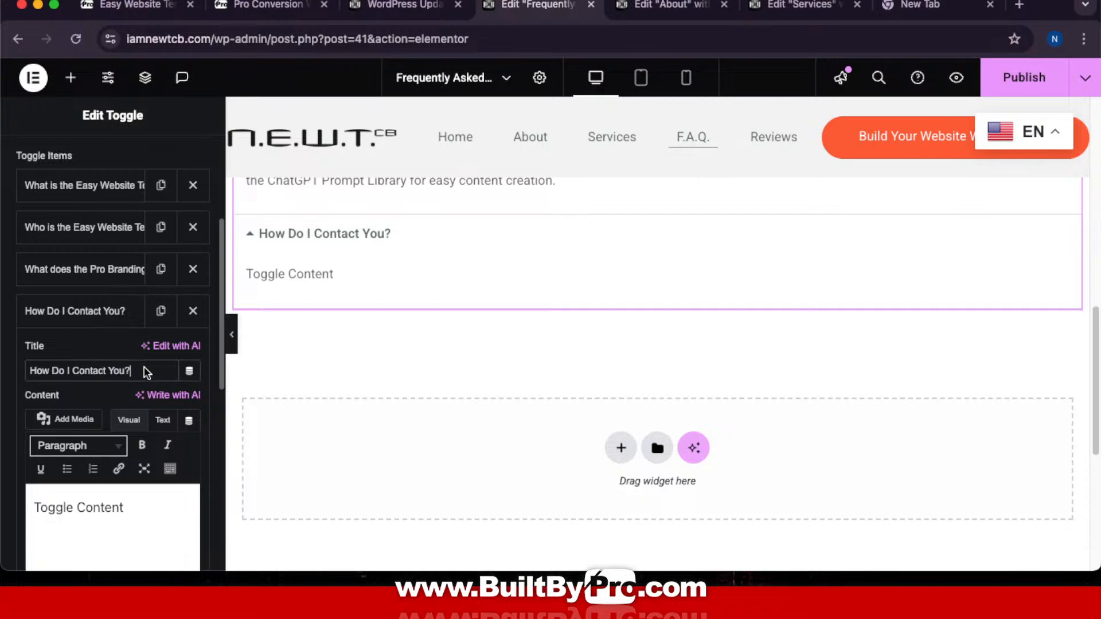
drag(146, 372, 32, 353)
text(Do I need technical skills to use your tools?)
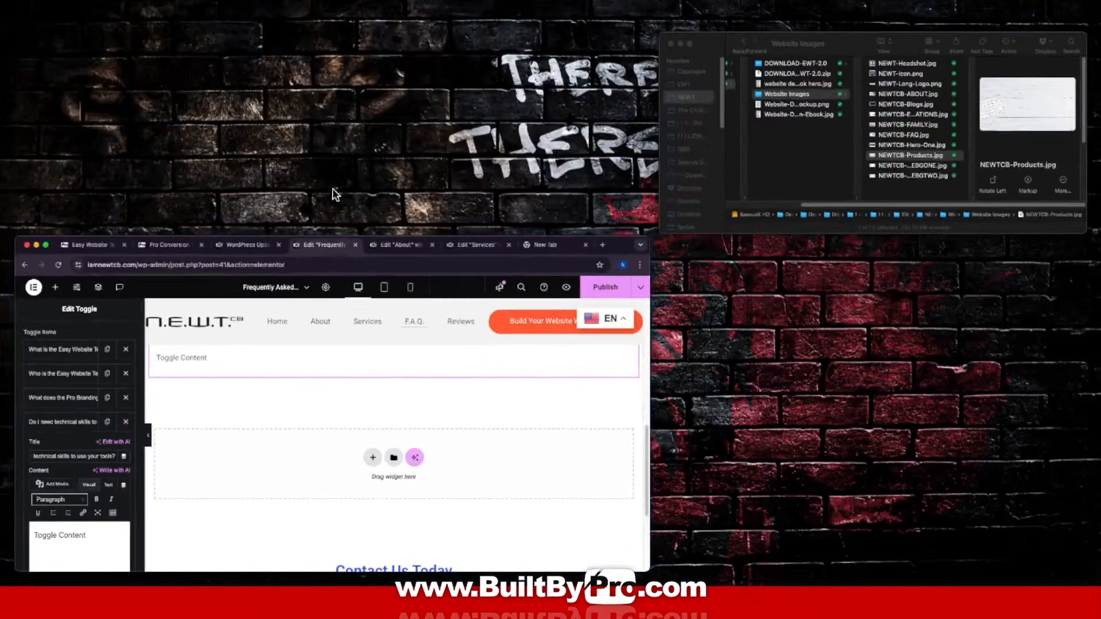
Step: Paste ChatGPT's answer 4 over the fourth toggle's placeholder content and collapse it
mouse_move(350, 3)
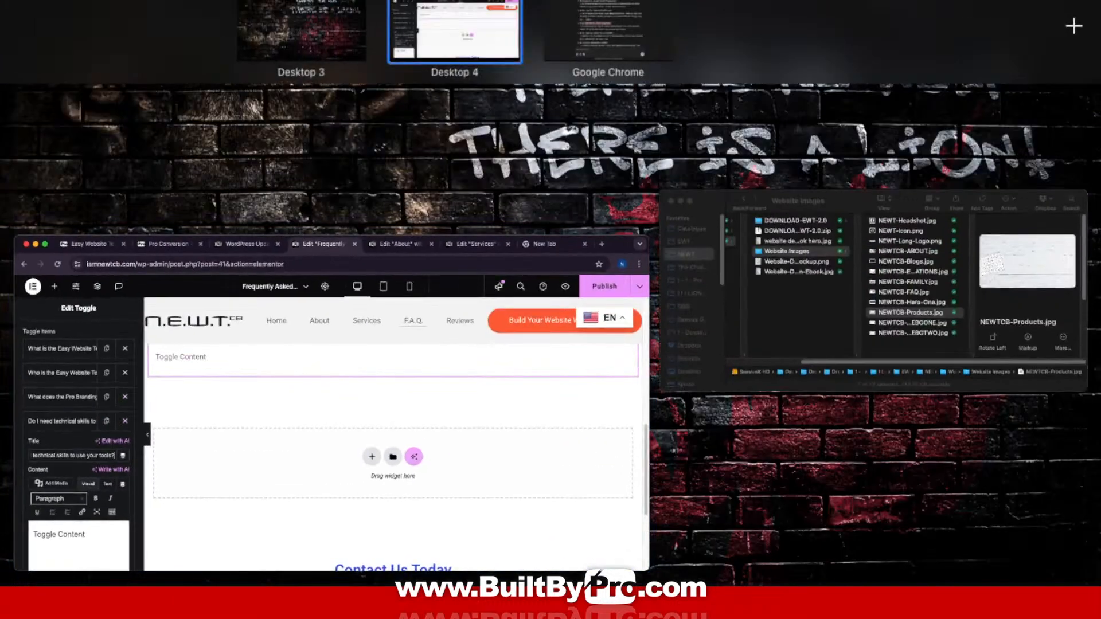
click(624, 20)
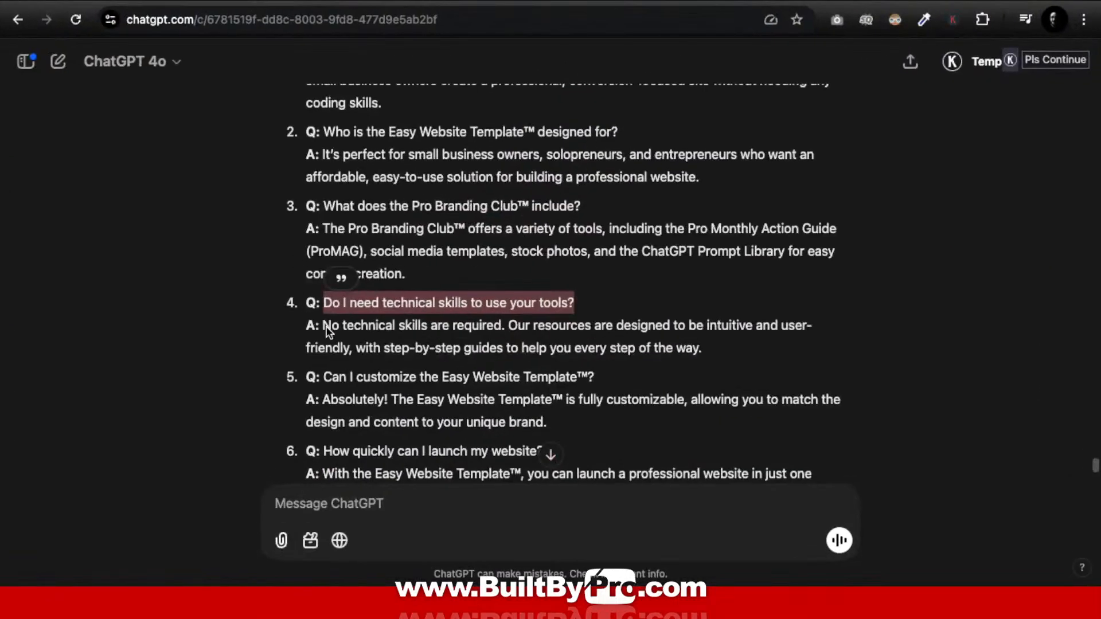
drag(322, 325, 671, 361)
key(super+c)
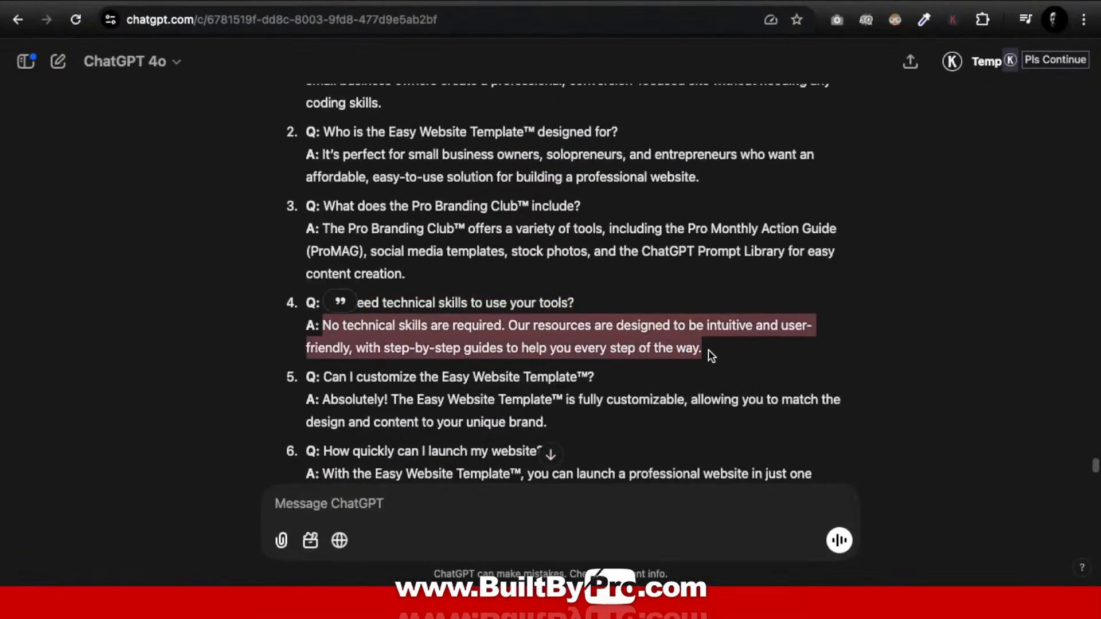
key(ctrl+Up)
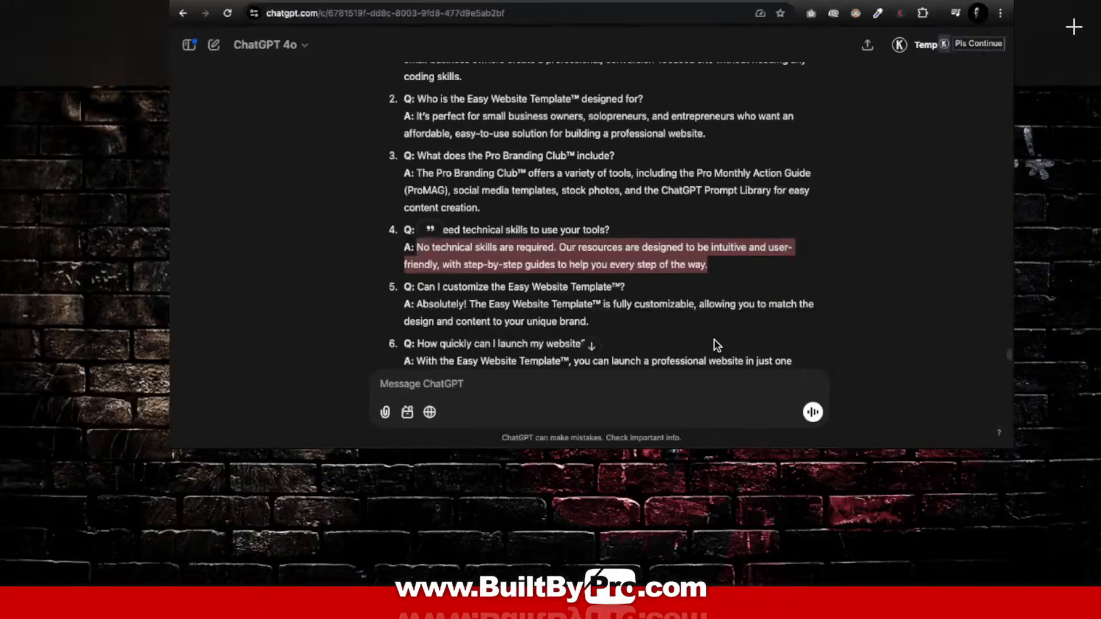
click(579, 20)
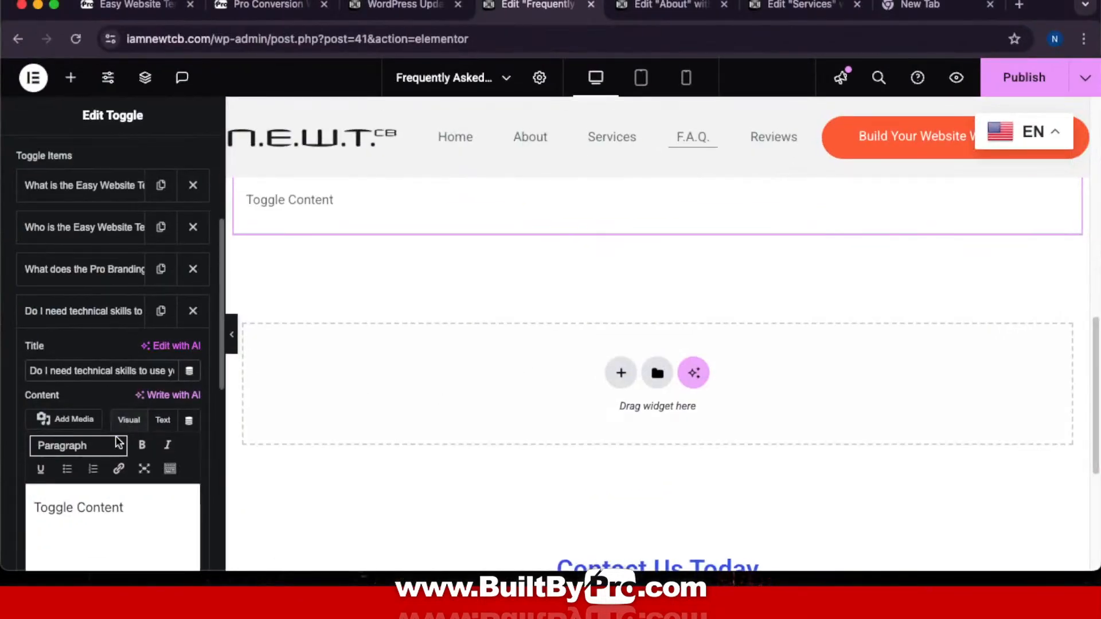
drag(140, 513, 5, 504)
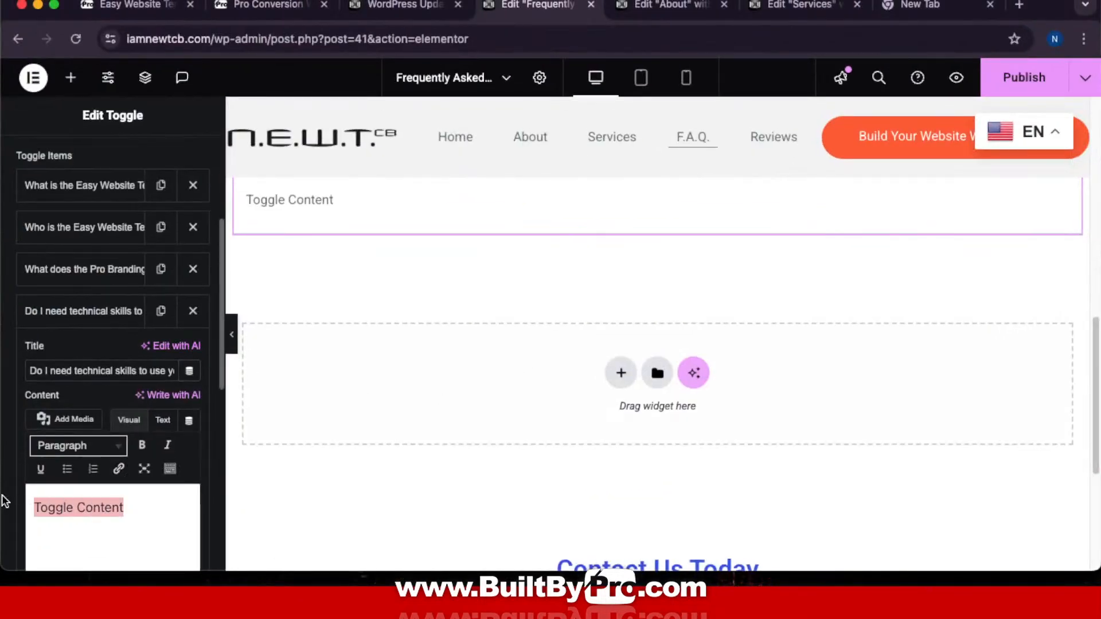
key(super+v)
scroll(588, 281, up, 2)
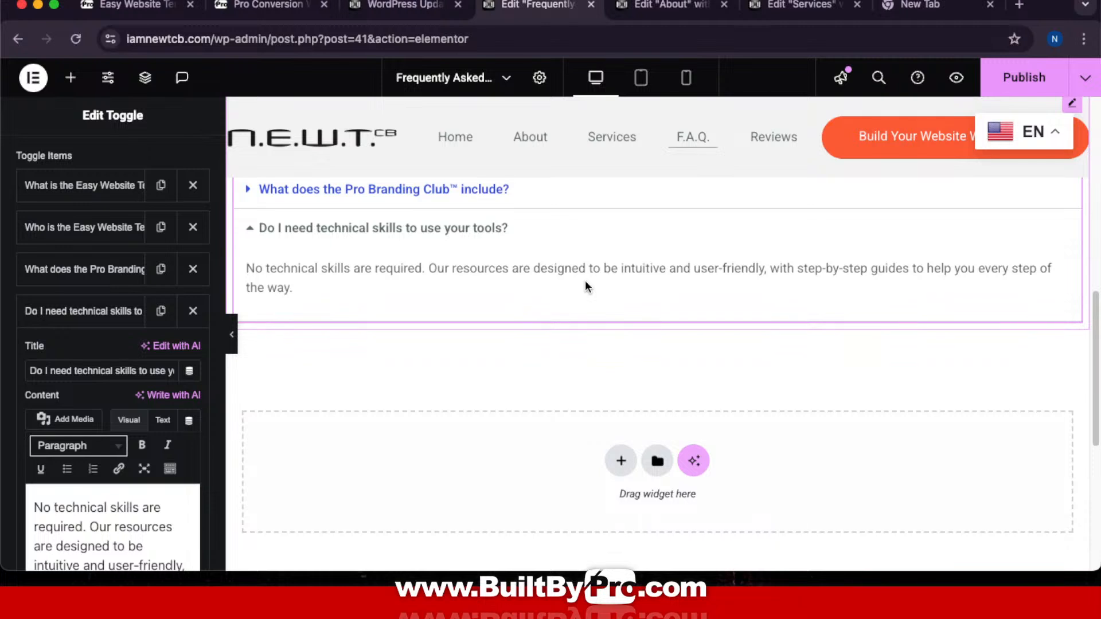
click(104, 313)
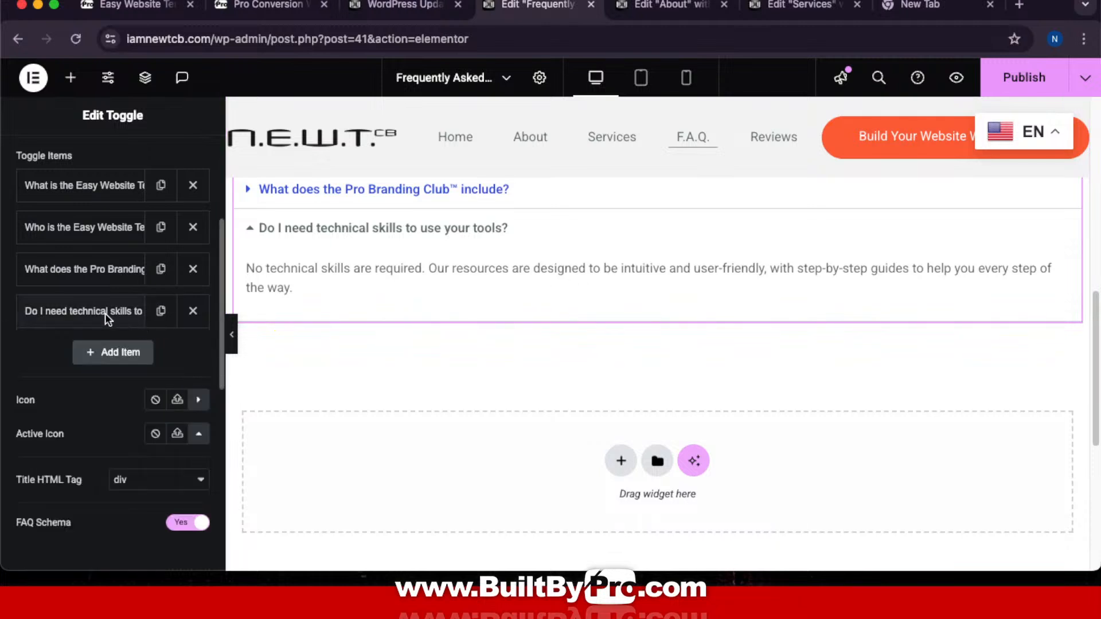
Step: Add a new FAQ item and select question 5 in ChatGPT's FAQ list
click(116, 351)
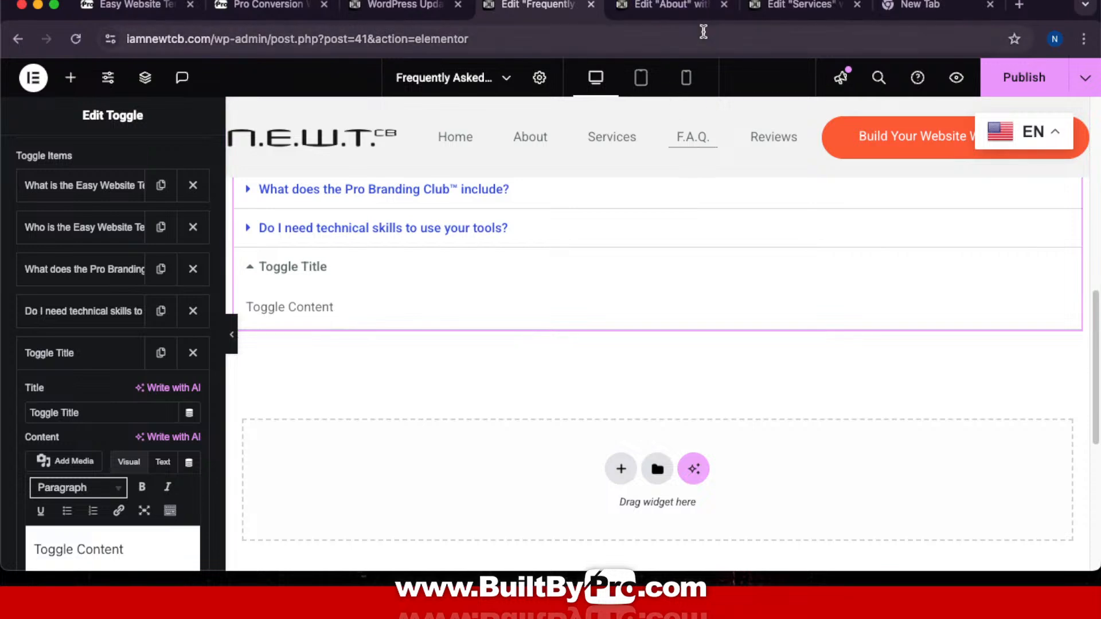
key(ctrl+Up)
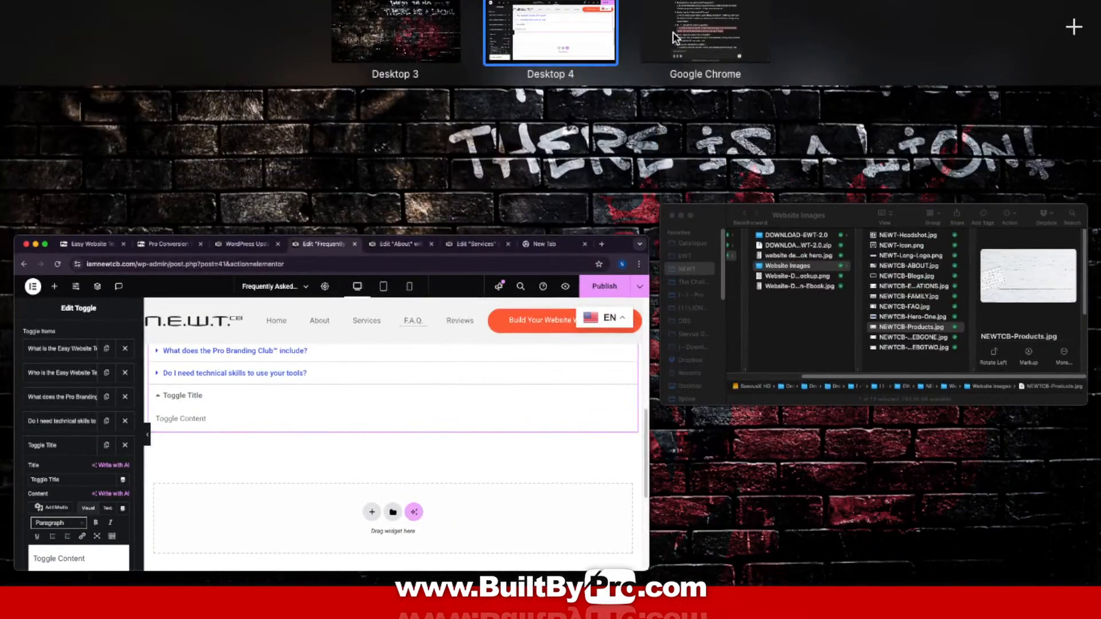
click(674, 30)
scroll(565, 287, down, 5)
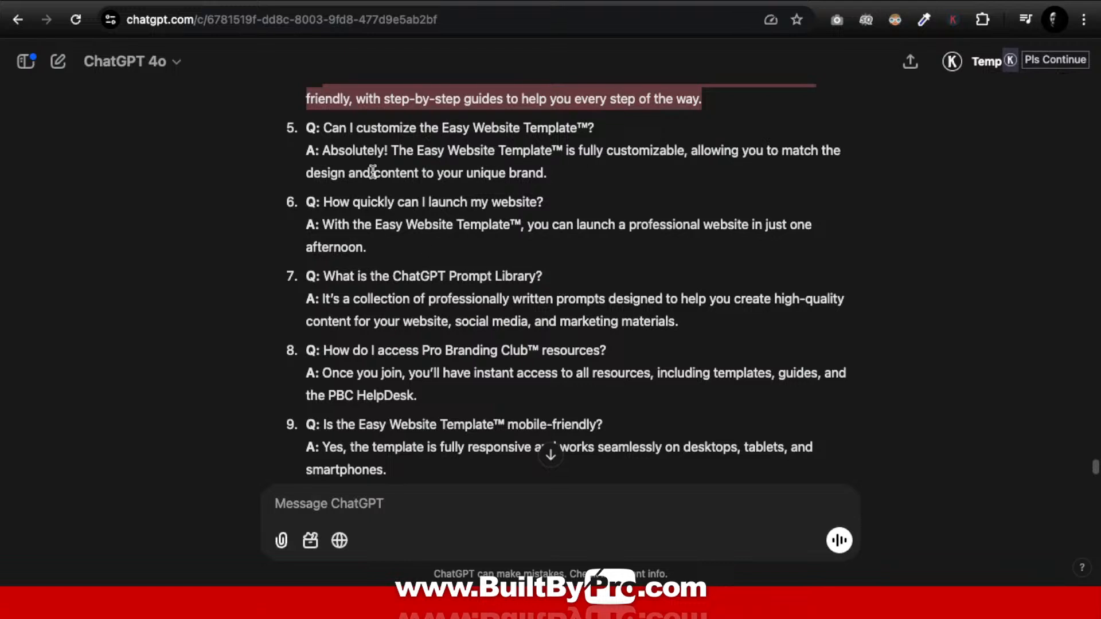
drag(324, 128, 593, 125)
key(super+c)
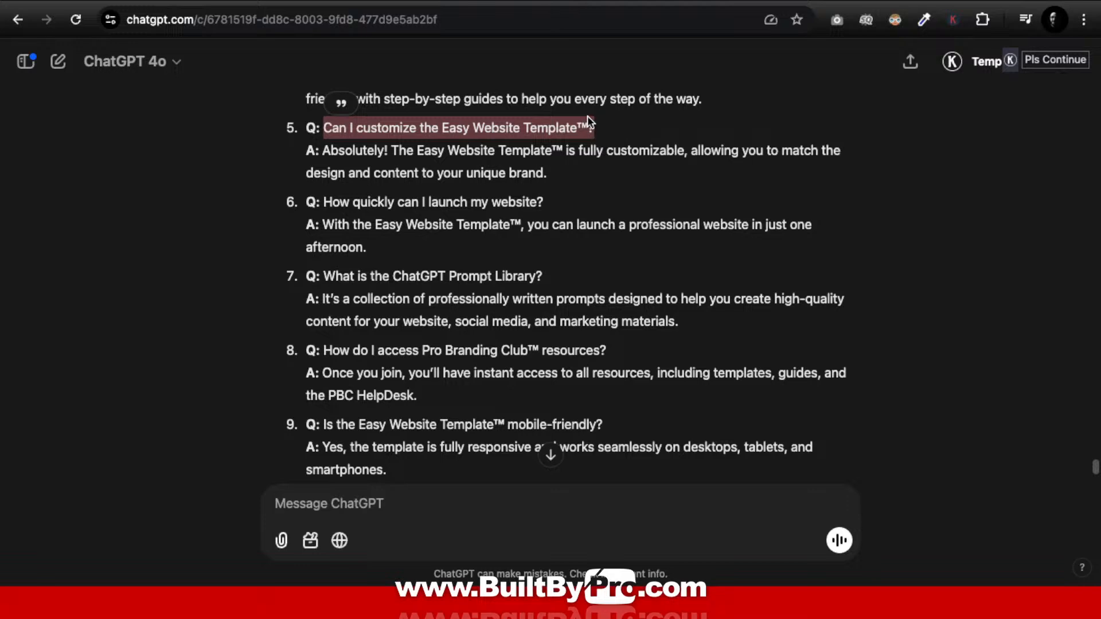
Step: Replace 'Toggle Title' with 'Can I customize the Easy Website Template™?' and go back to ChatGPT
key(ctrl+Up)
click(523, 24)
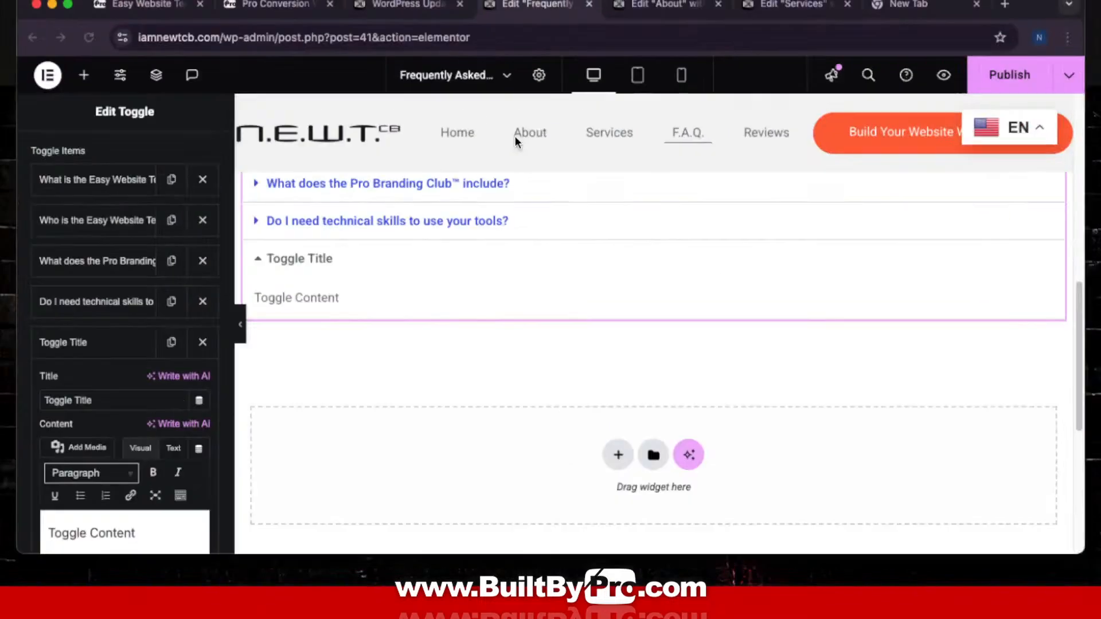
drag(95, 415, 8, 408)
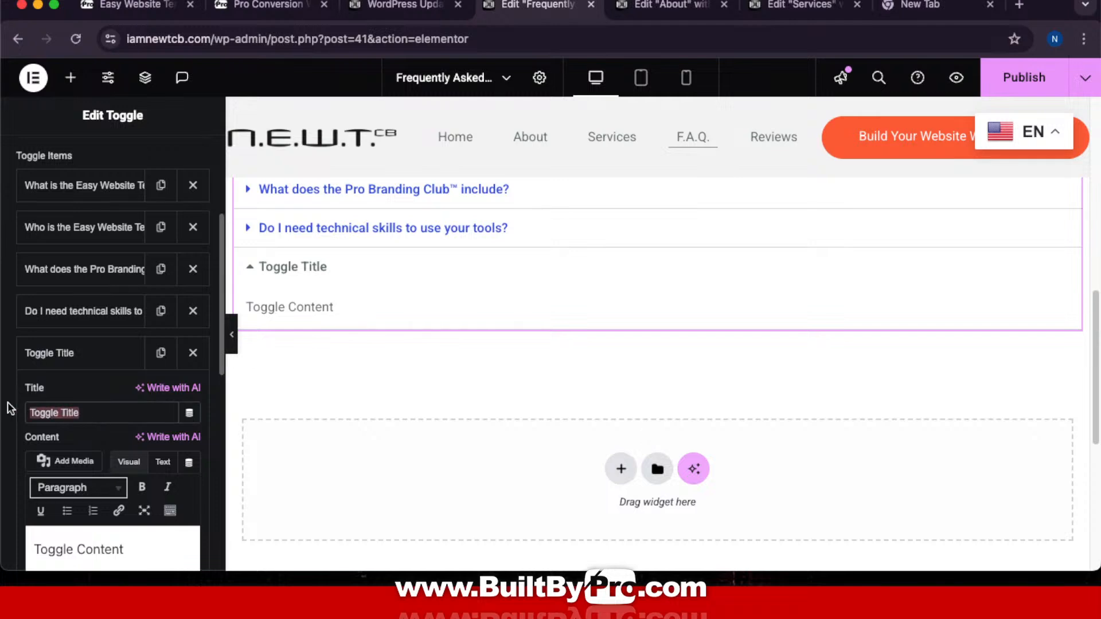
key(super+v)
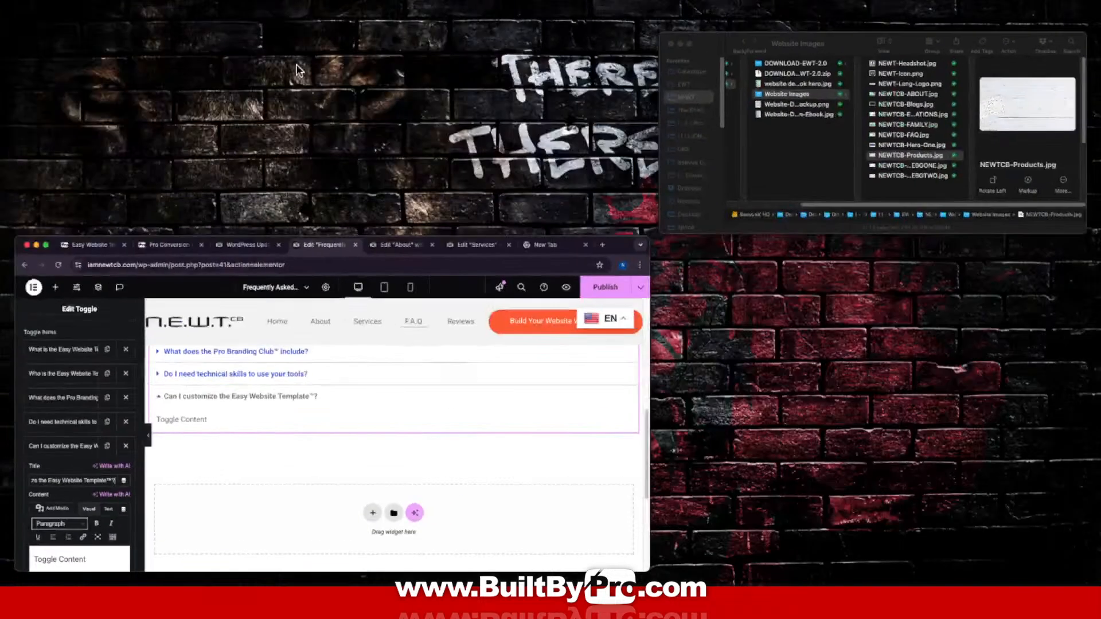
key(ctrl+Up)
click(719, 43)
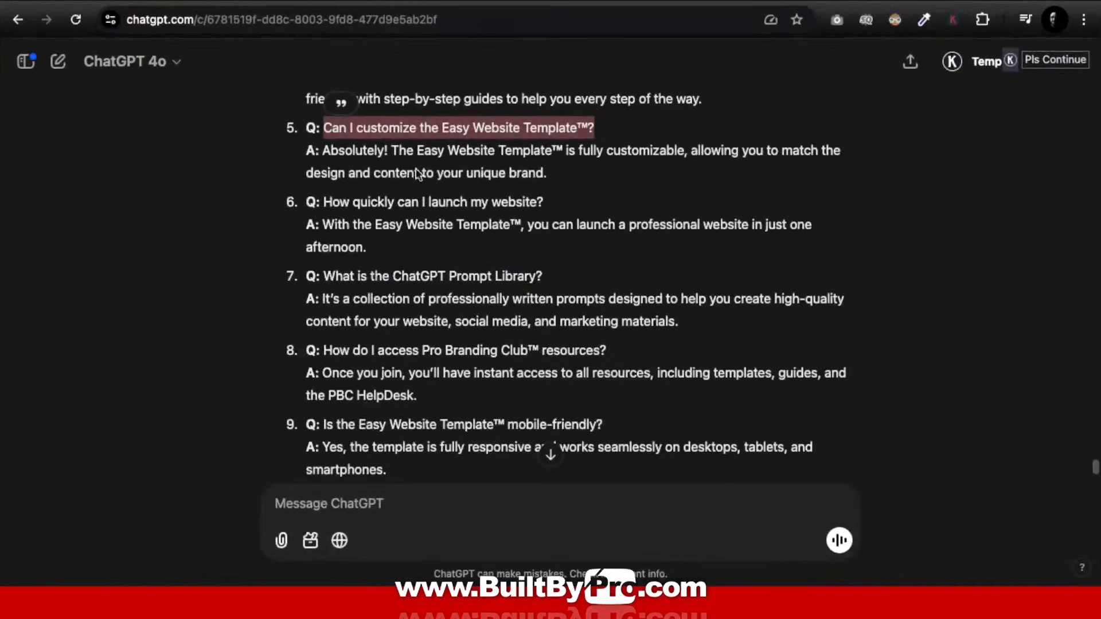
Step: Select the Pro Branding Club resources question in ChatGPT and briefly check the FAQ editor
click(328, 152)
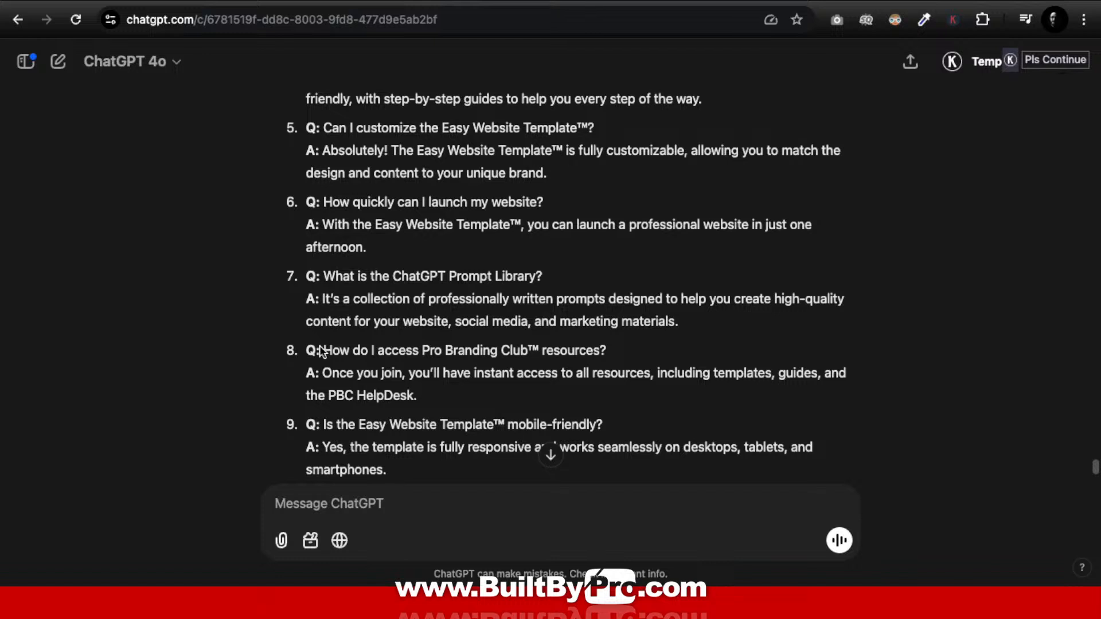
drag(327, 350, 613, 351)
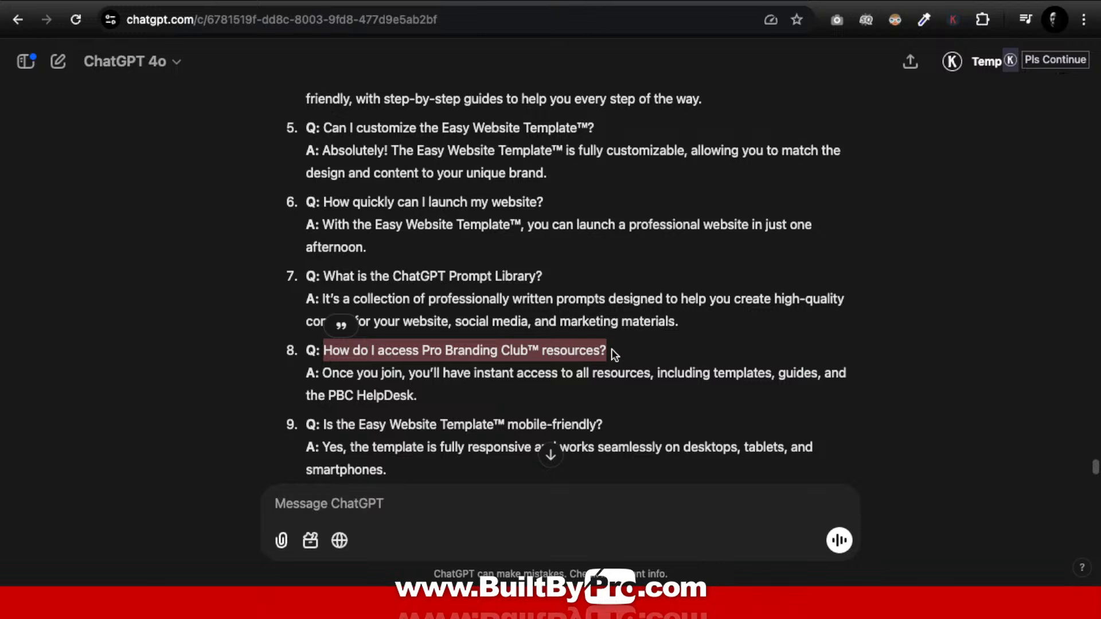
key(ctrl+Up)
click(565, 46)
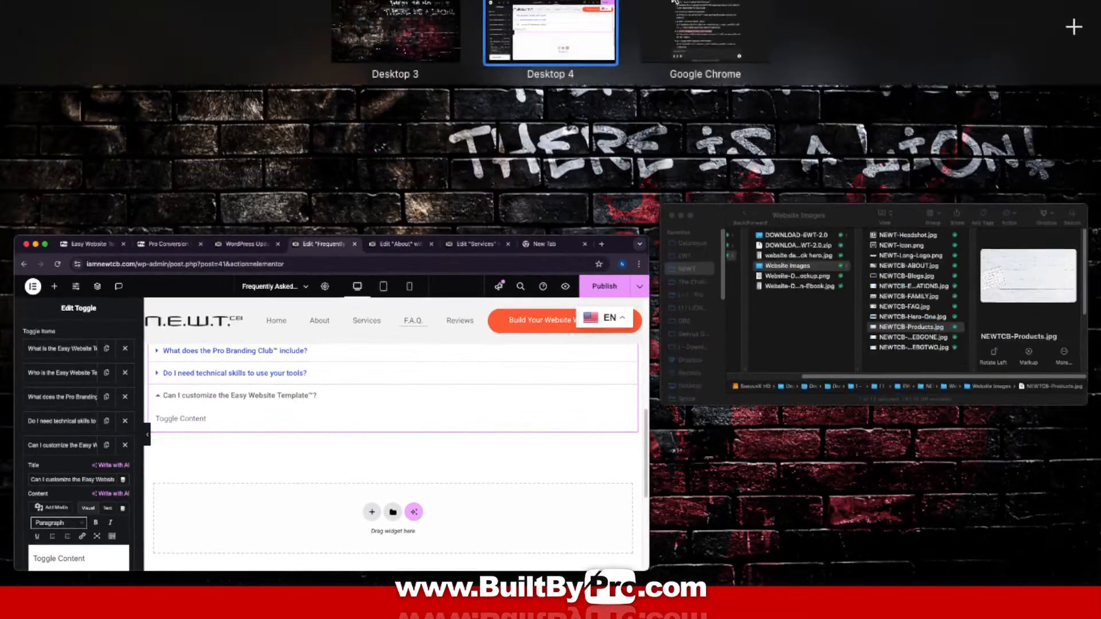
click(692, 39)
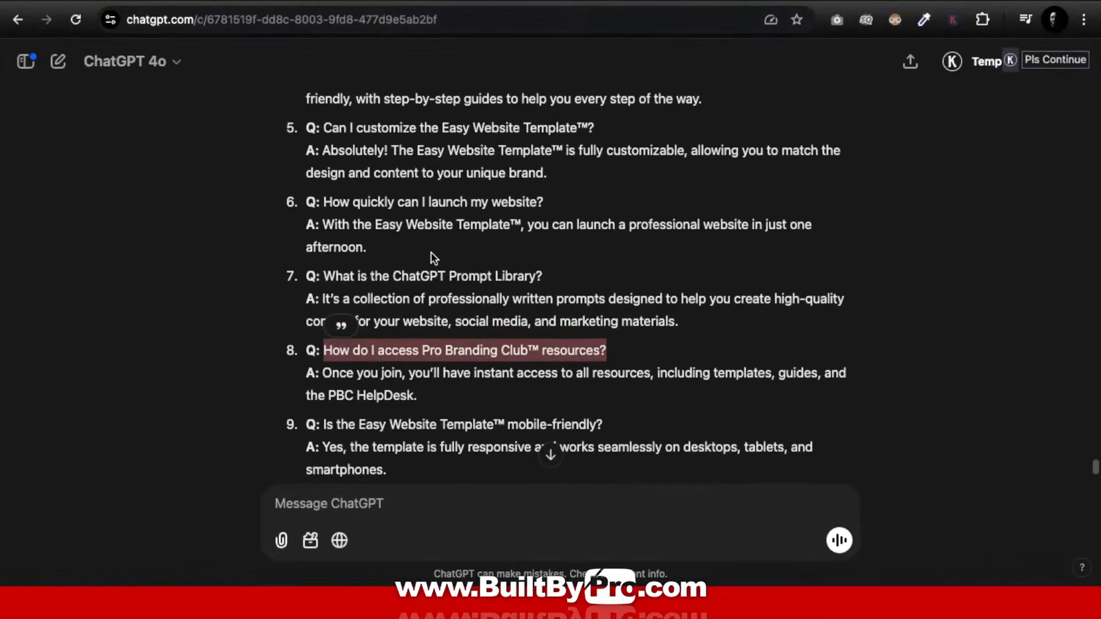
Step: Replace item five's 'Toggle Content' with ChatGPT's 'Absolutely! The Easy Website Template™ is fully customizable…' answer
drag(569, 174, 326, 156)
key(super+c)
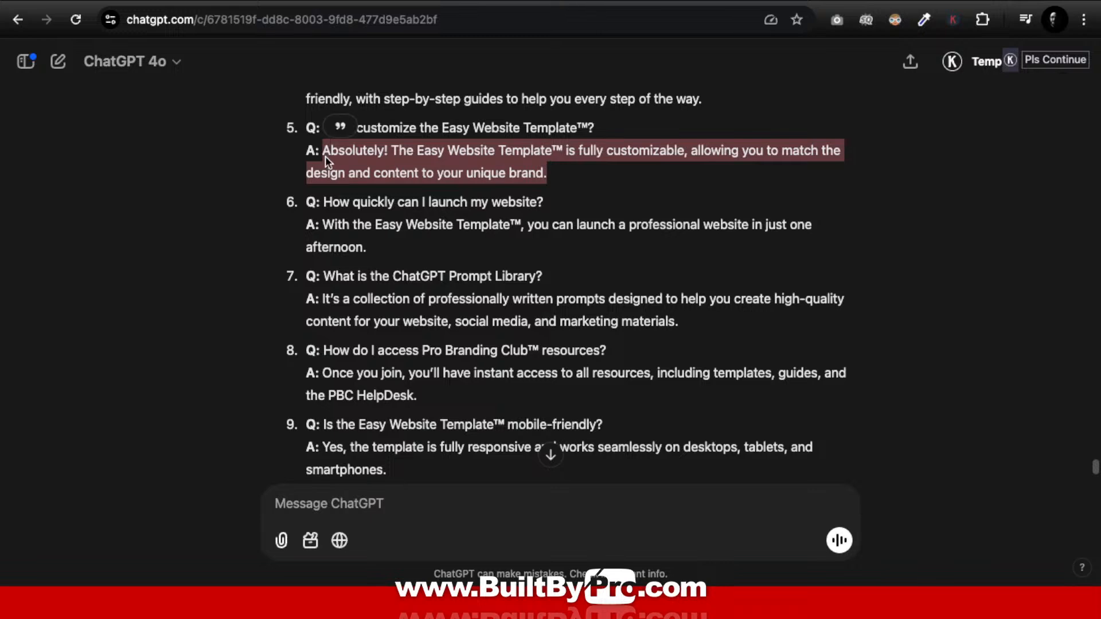
key(ctrl+Up)
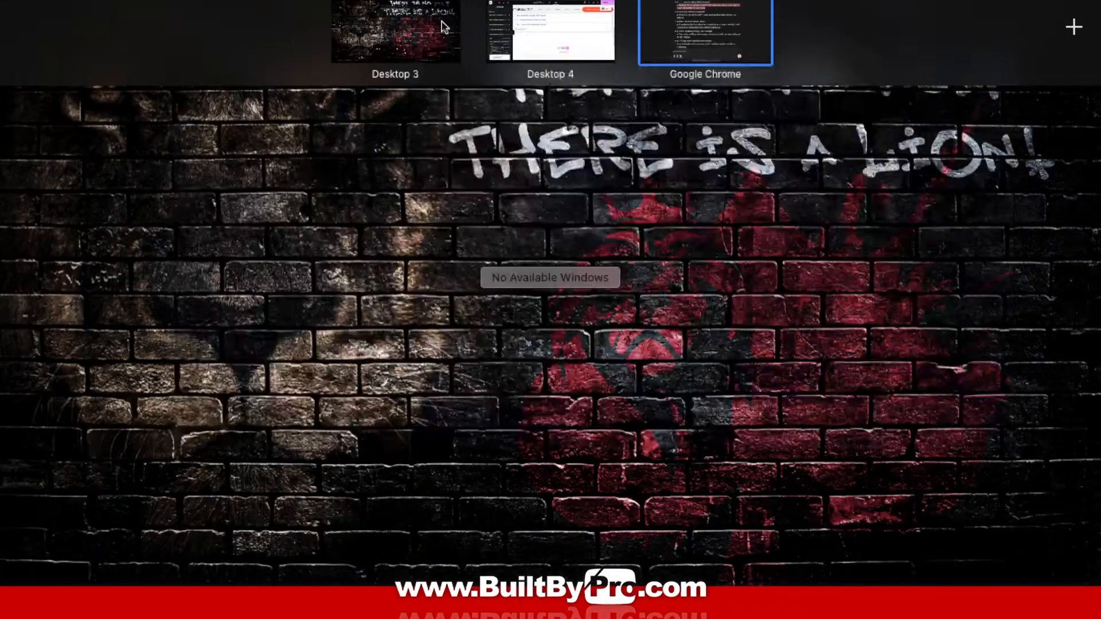
click(549, 23)
scroll(92, 421, down, 3)
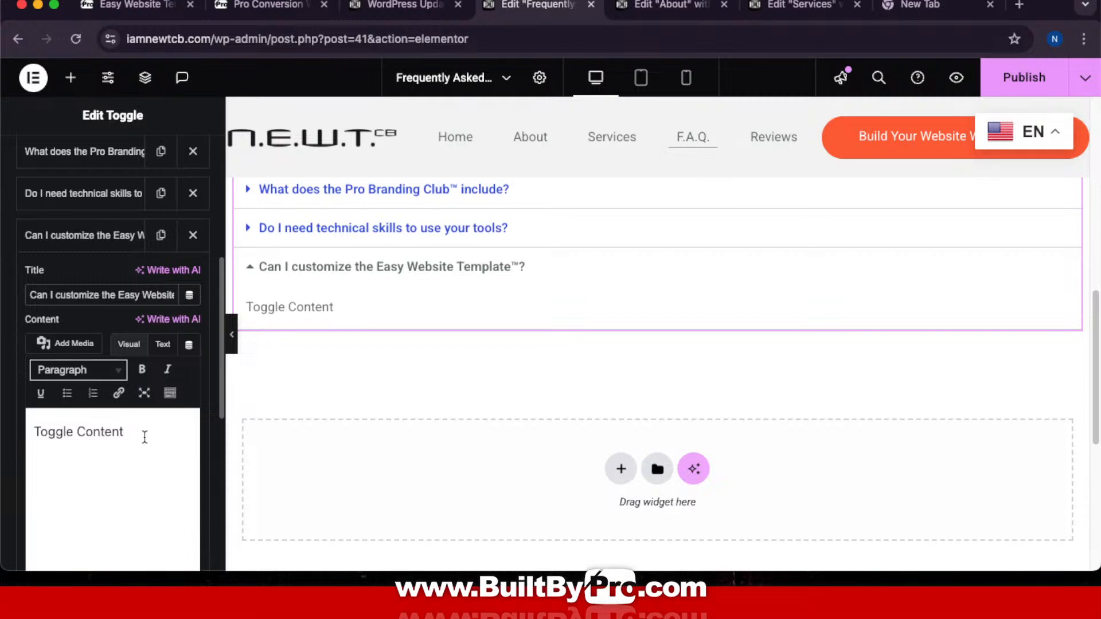
drag(143, 436, 1, 425)
key(super+v)
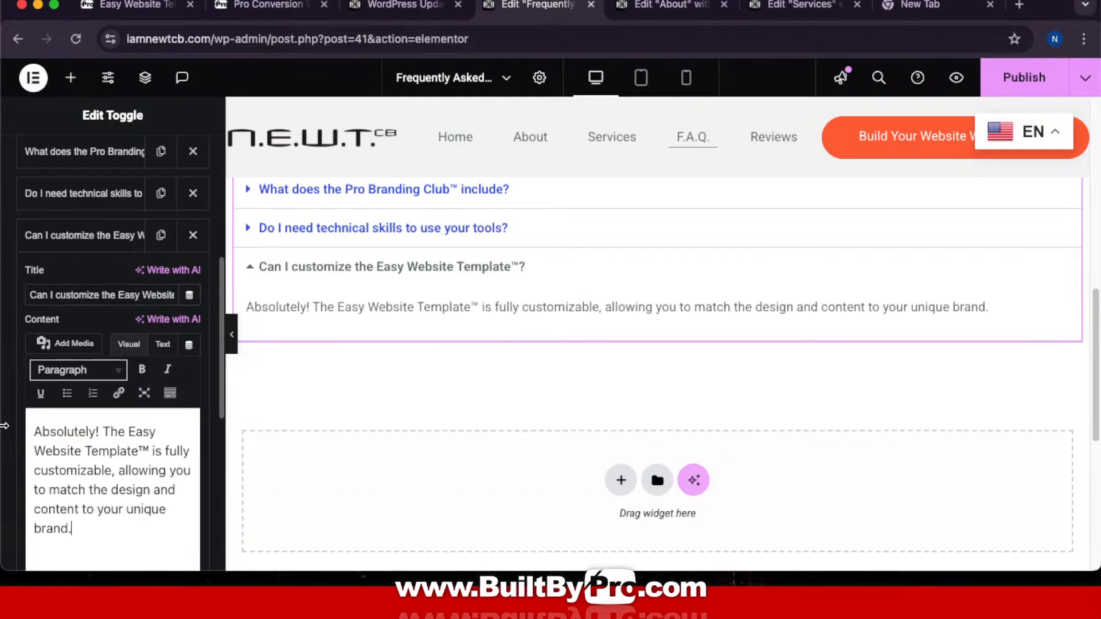
click(123, 236)
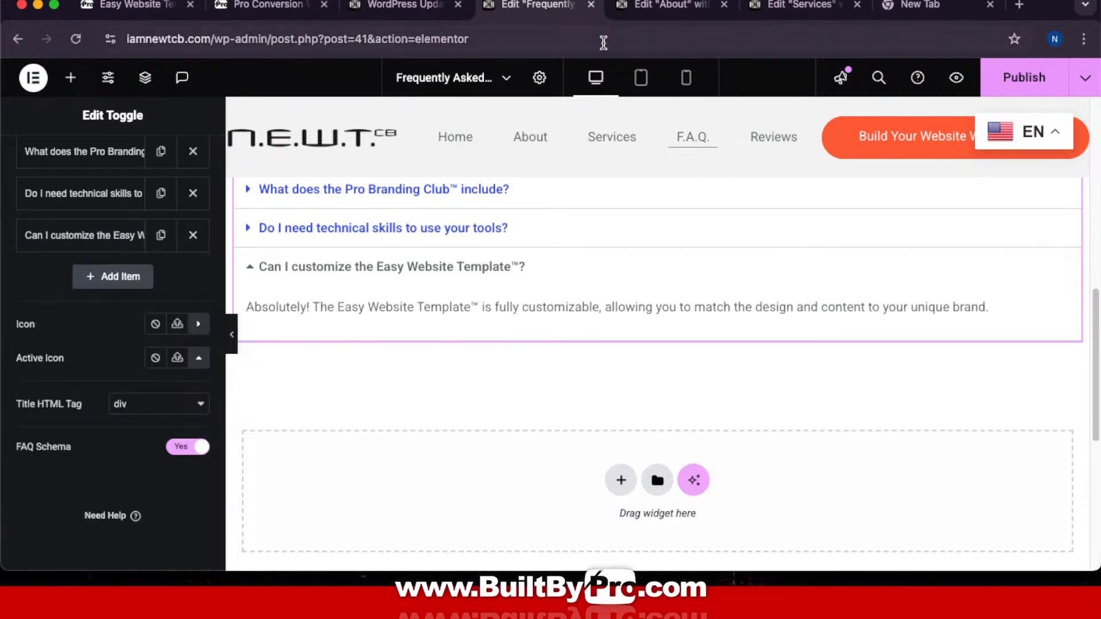
Step: Copy question 10, 'What is ProMAG?', from ChatGPT and add a sixth item to the Elementor accordion
key(ctrl+Up)
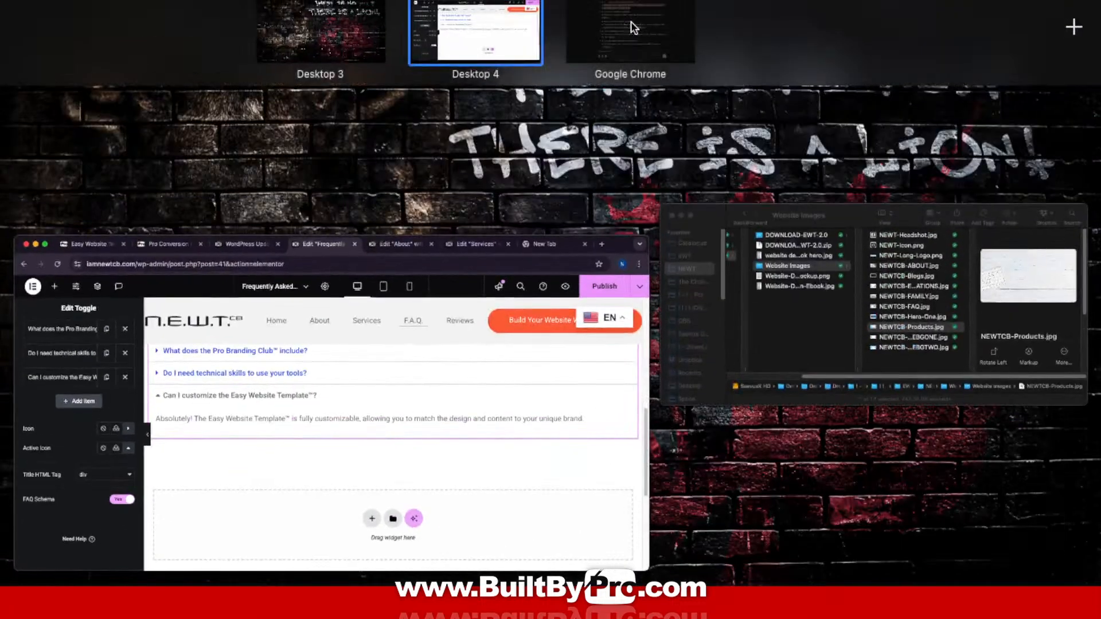
click(631, 22)
scroll(441, 413, down, 5)
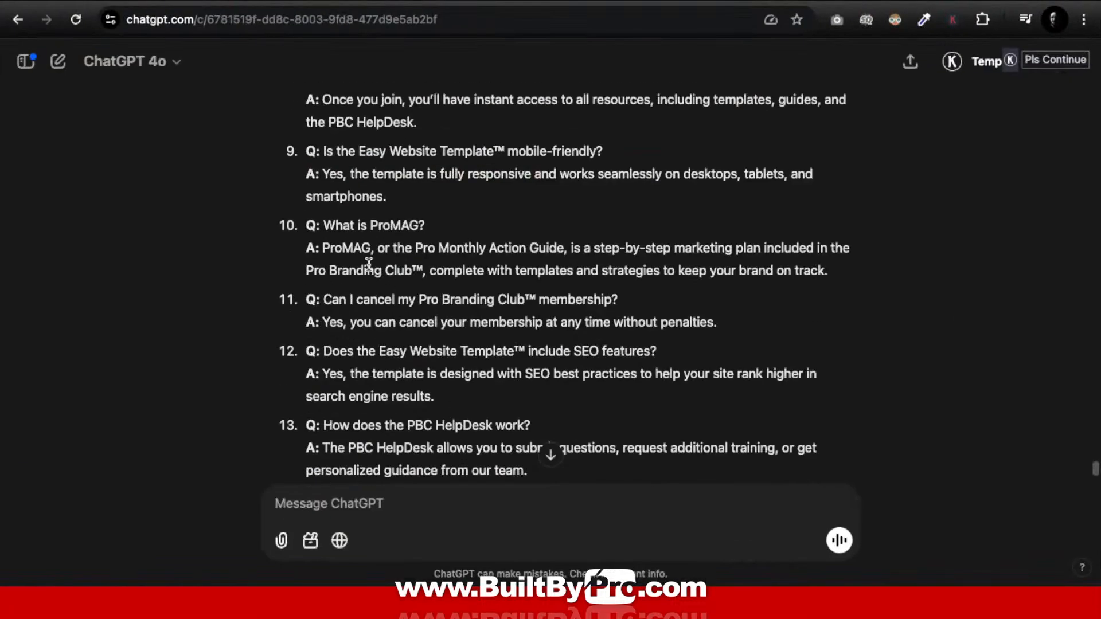
drag(322, 226, 422, 223)
key(super+c)
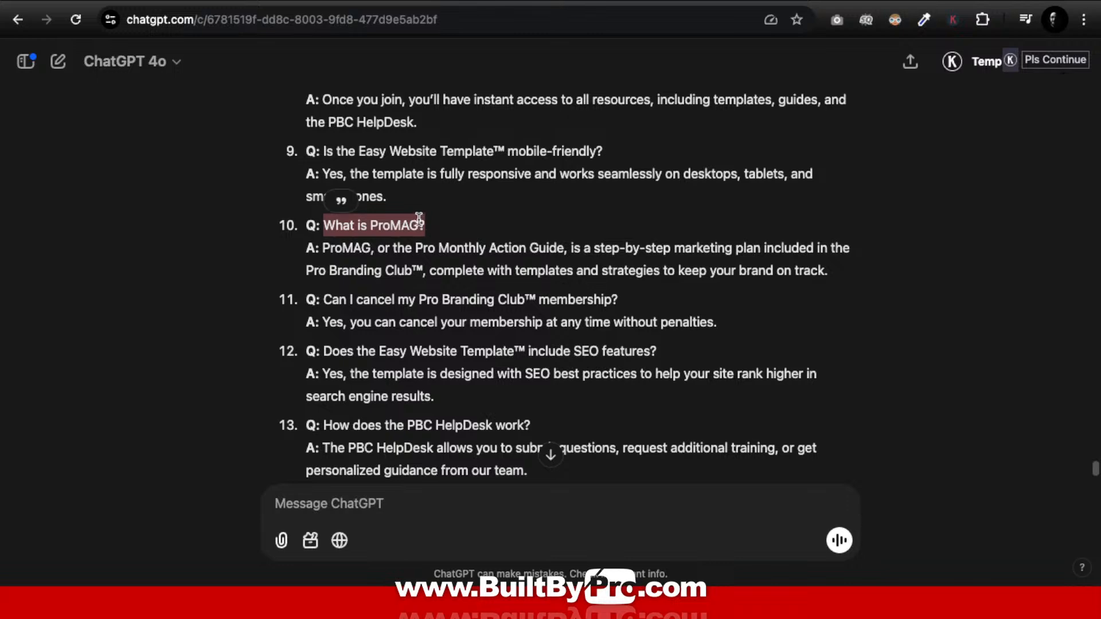
key(ctrl+Up)
click(545, 50)
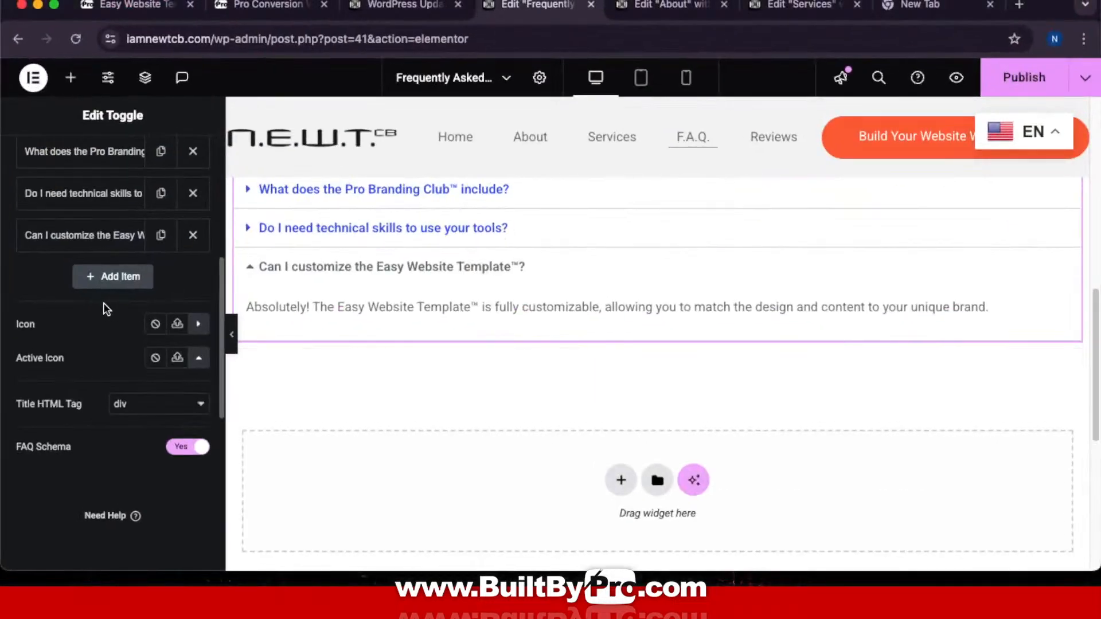
click(105, 276)
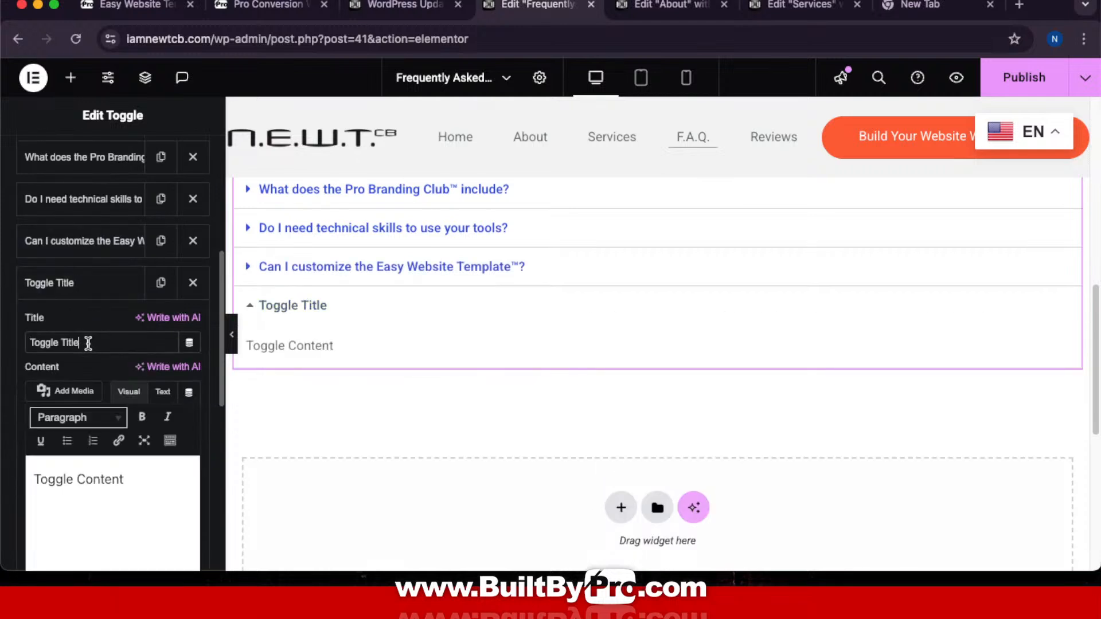
Step: Replace 'Toggle Title' with the pasted question, adding 'the' so it reads 'What is the ProMAG?'
drag(90, 344, 8, 334)
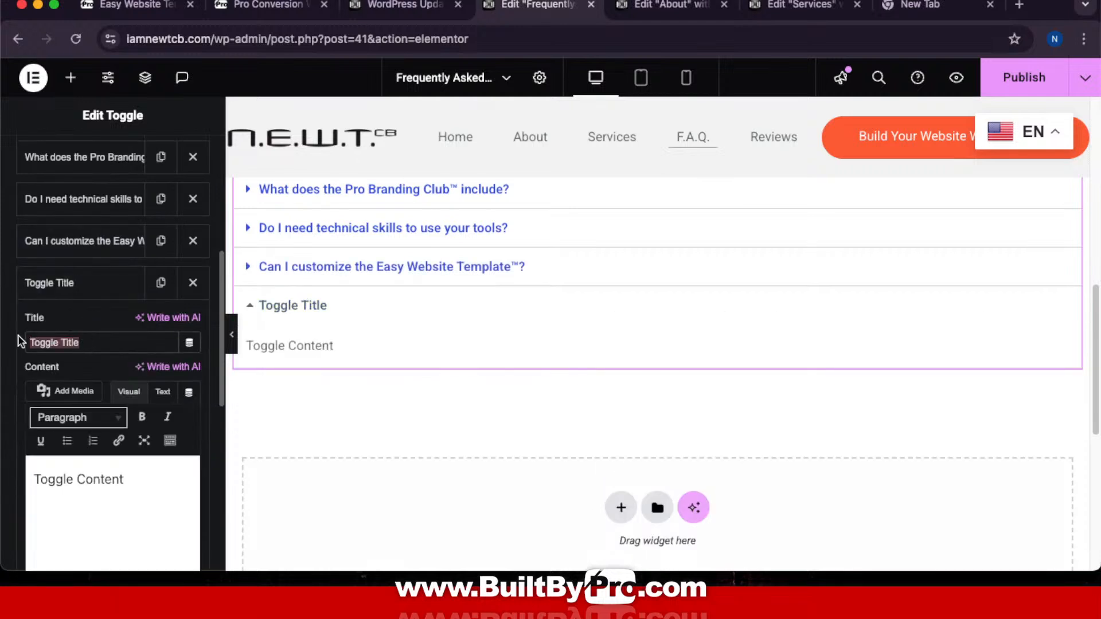
key(super+v)
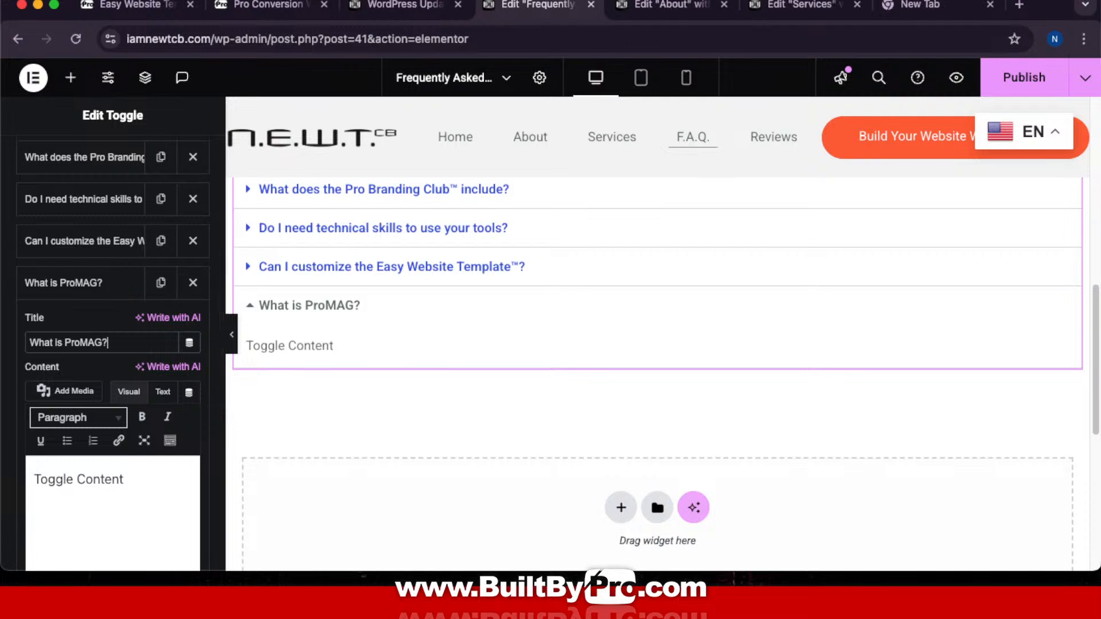
click(65, 343)
text(the)
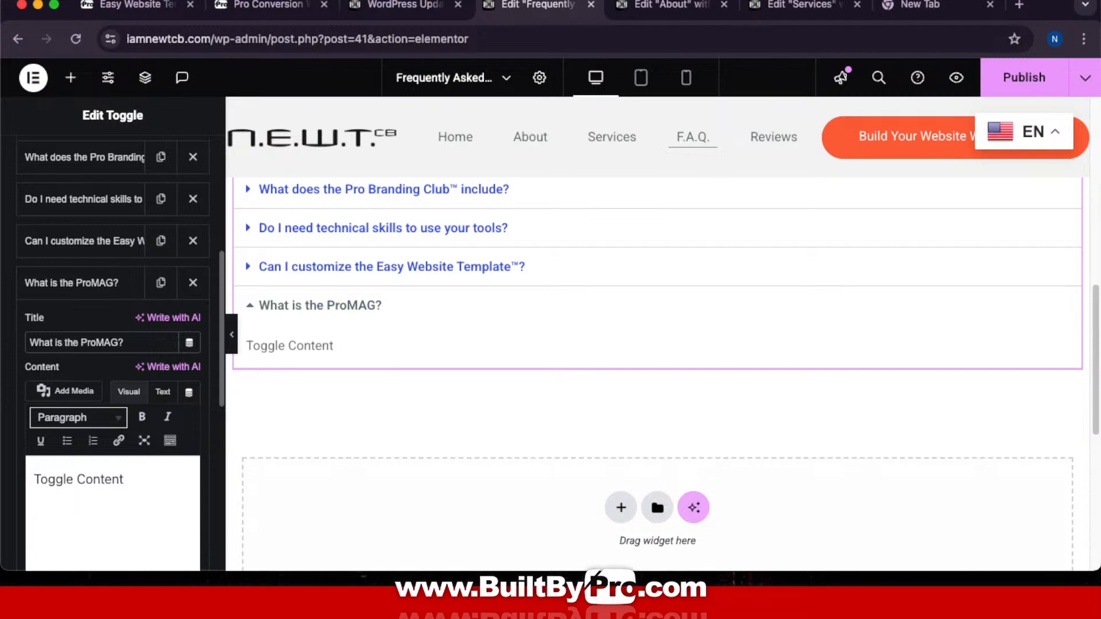
key(ctrl+Up)
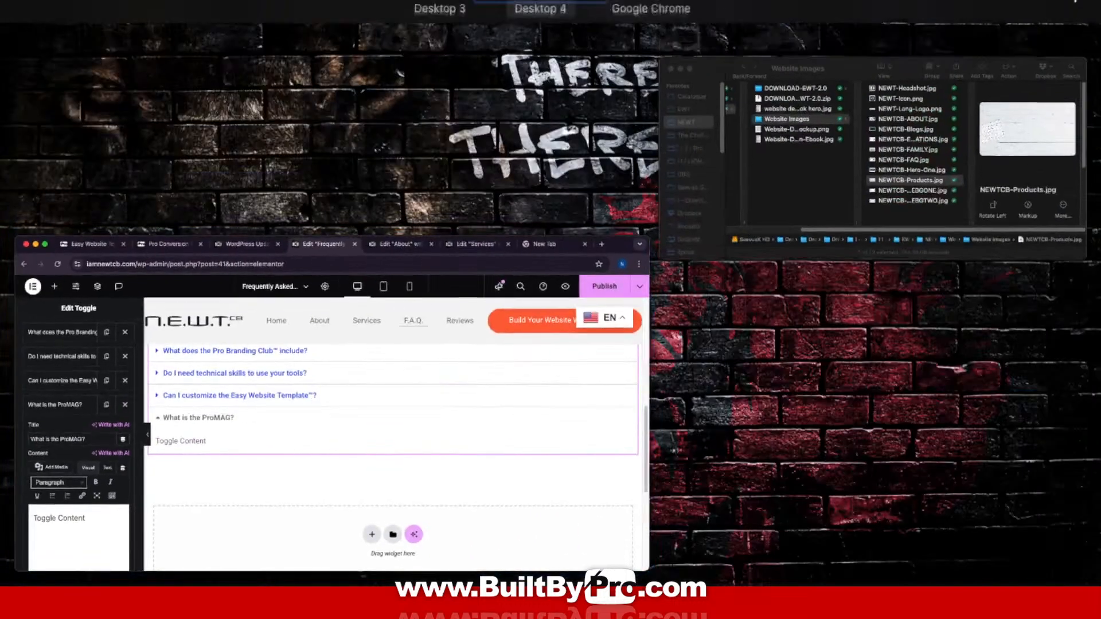
Step: Copy ChatGPT's answer explaining ProMAG, the Pro Monthly Action Guide
click(725, 45)
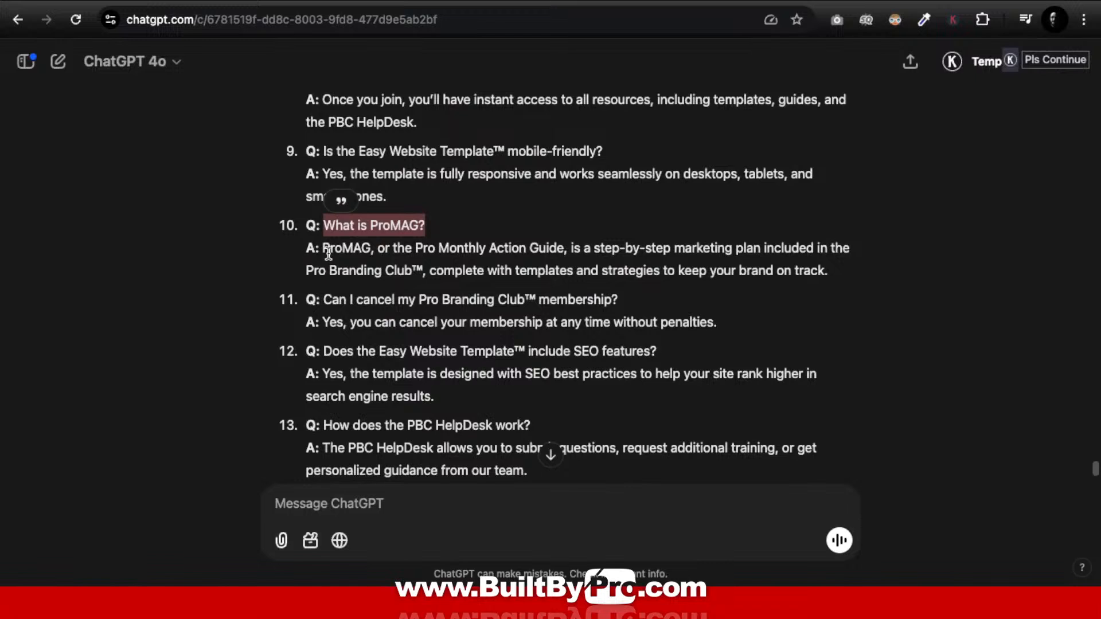
drag(323, 249, 868, 281)
key(super+c)
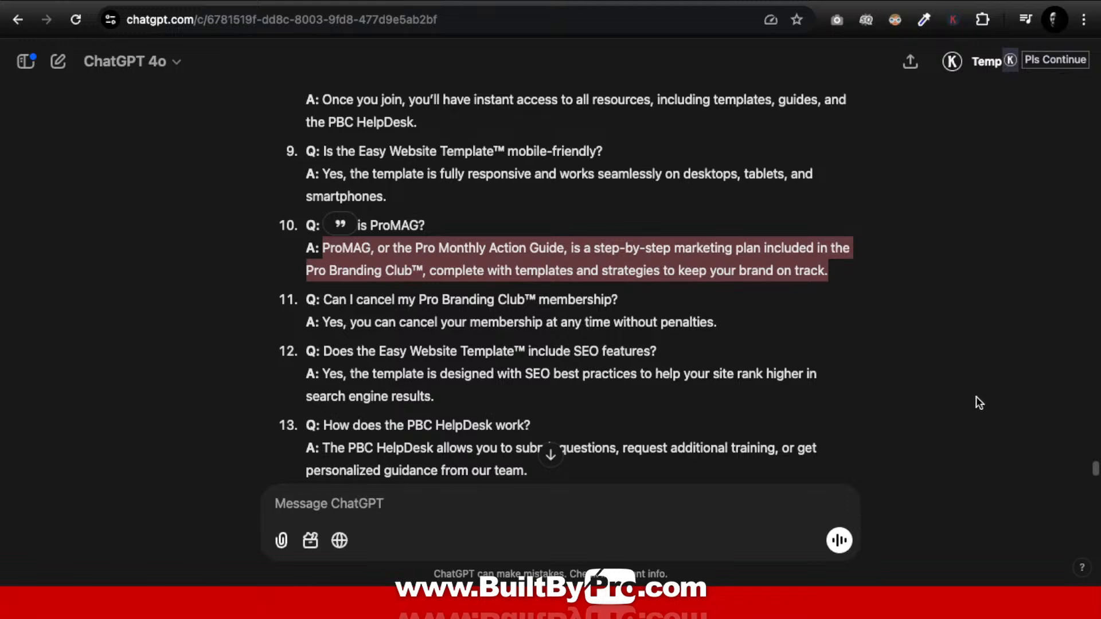
key(ctrl+Up)
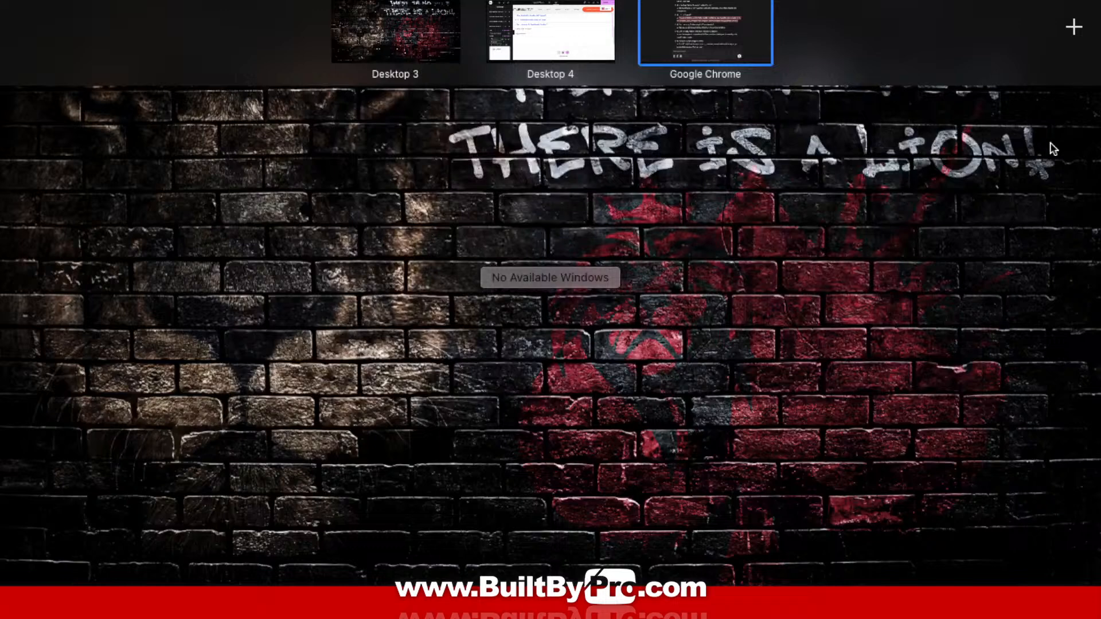
Step: Replace the sixth item's 'Toggle Content' with the ProMAG answer, publish, and hide the panel
click(557, 31)
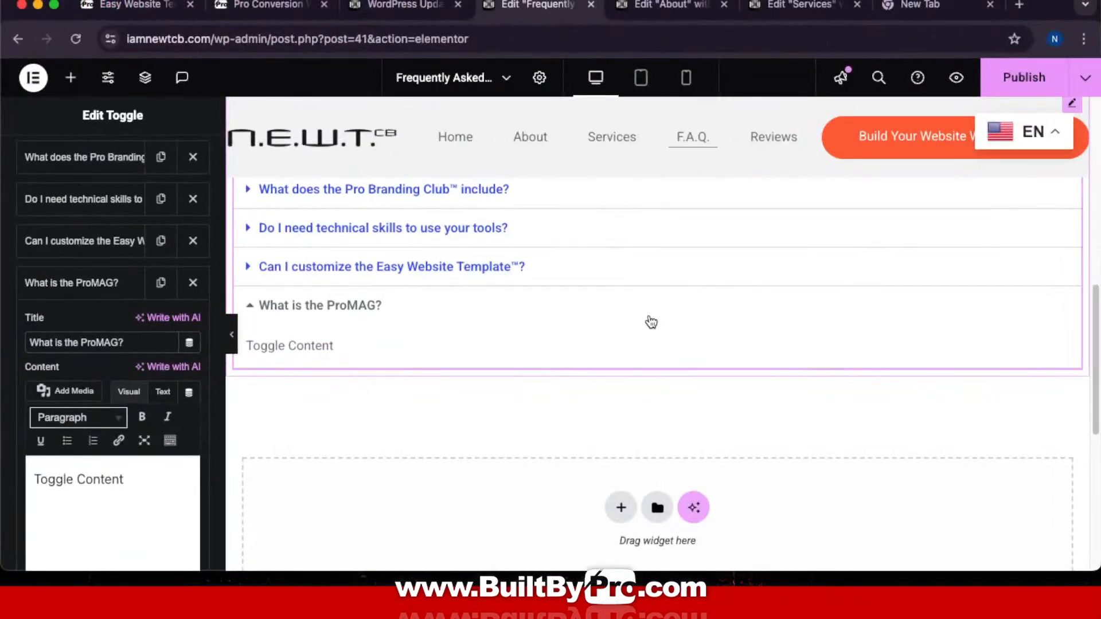
drag(167, 479, 23, 449)
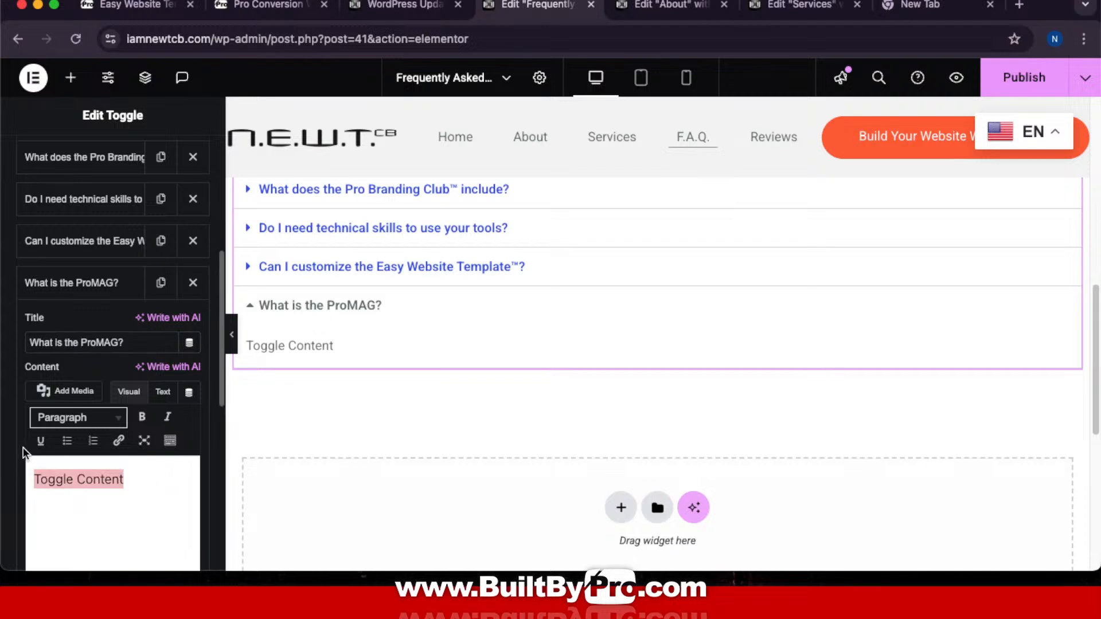
key(super+v)
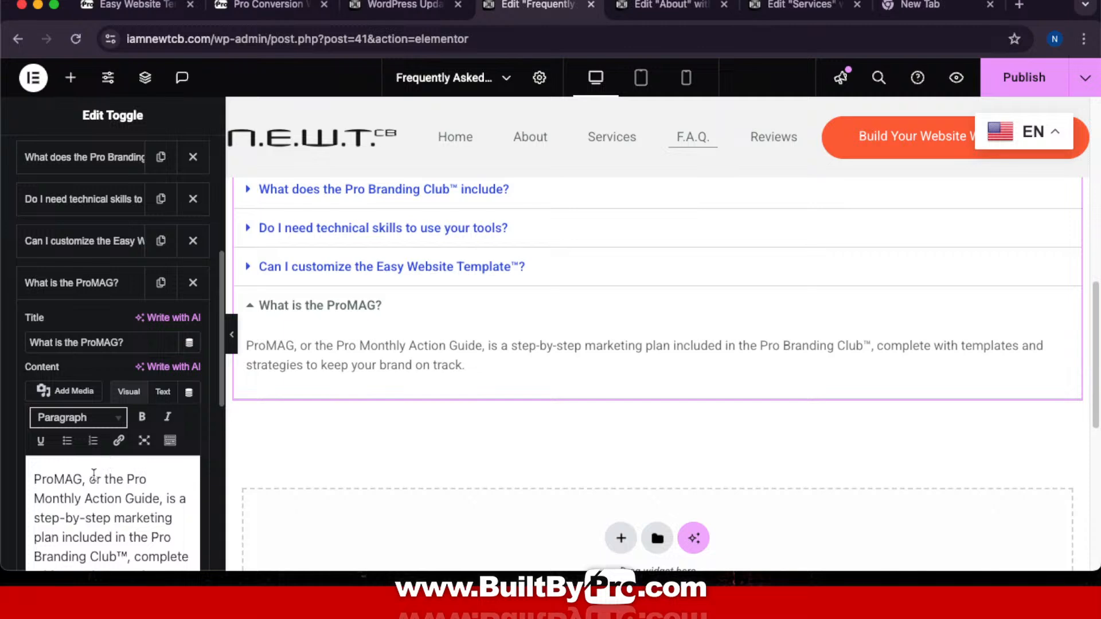
scroll(751, 246, up, 3)
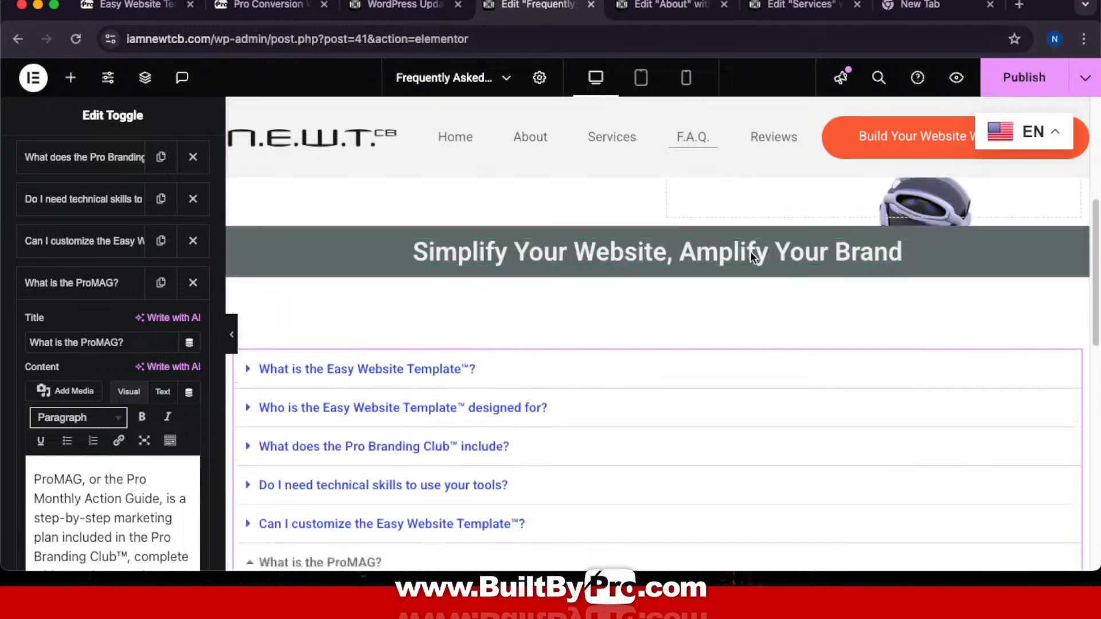
scroll(751, 255, down, 5)
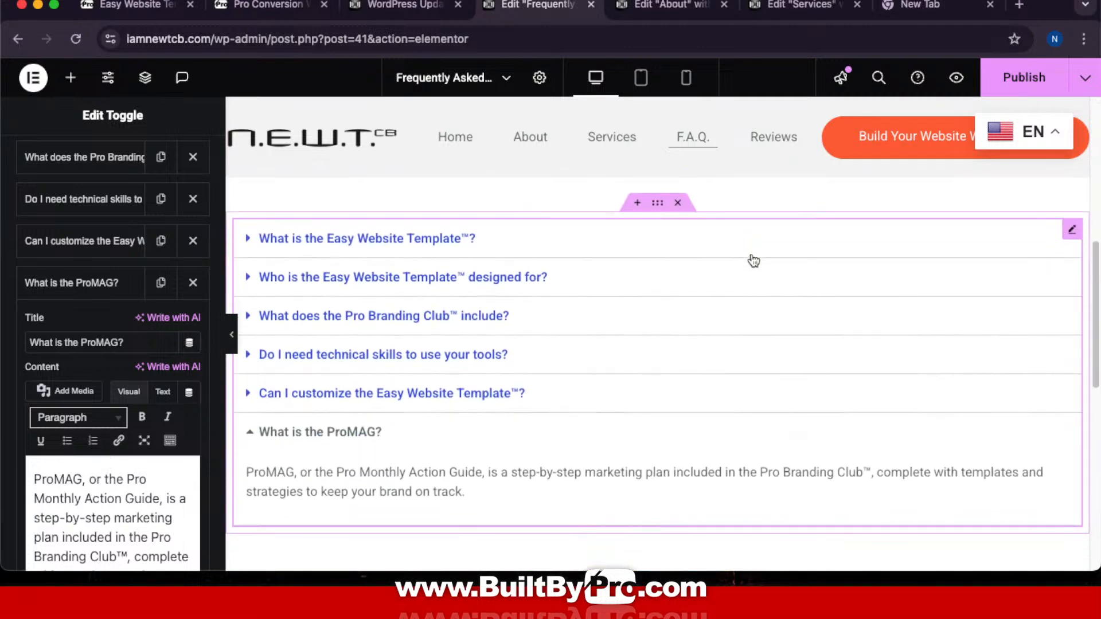
scroll(751, 259, up, 2)
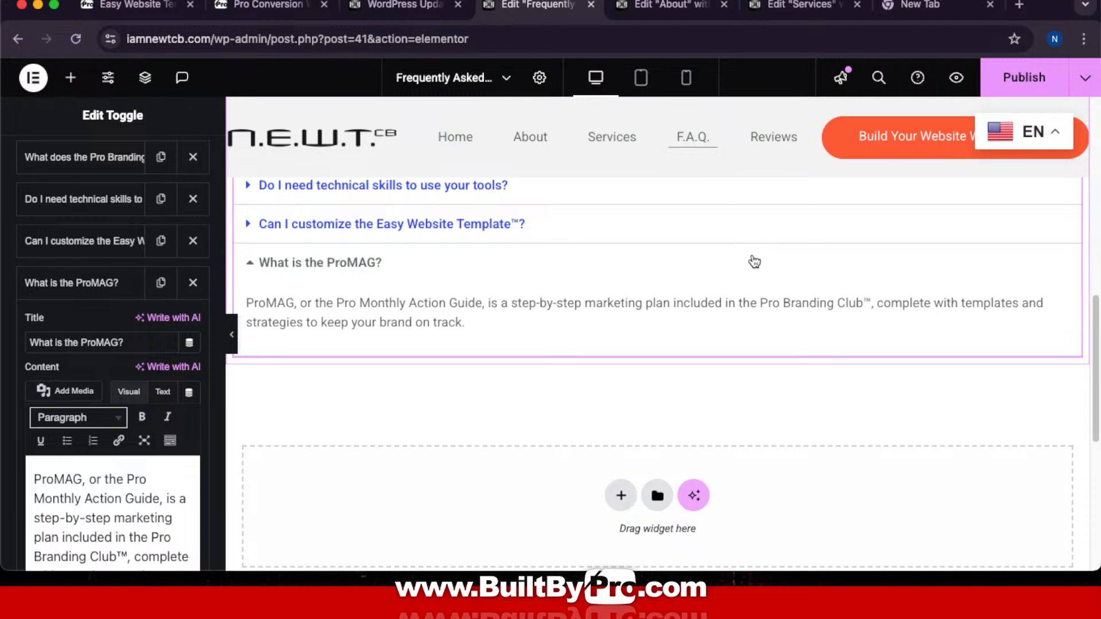
click(1020, 77)
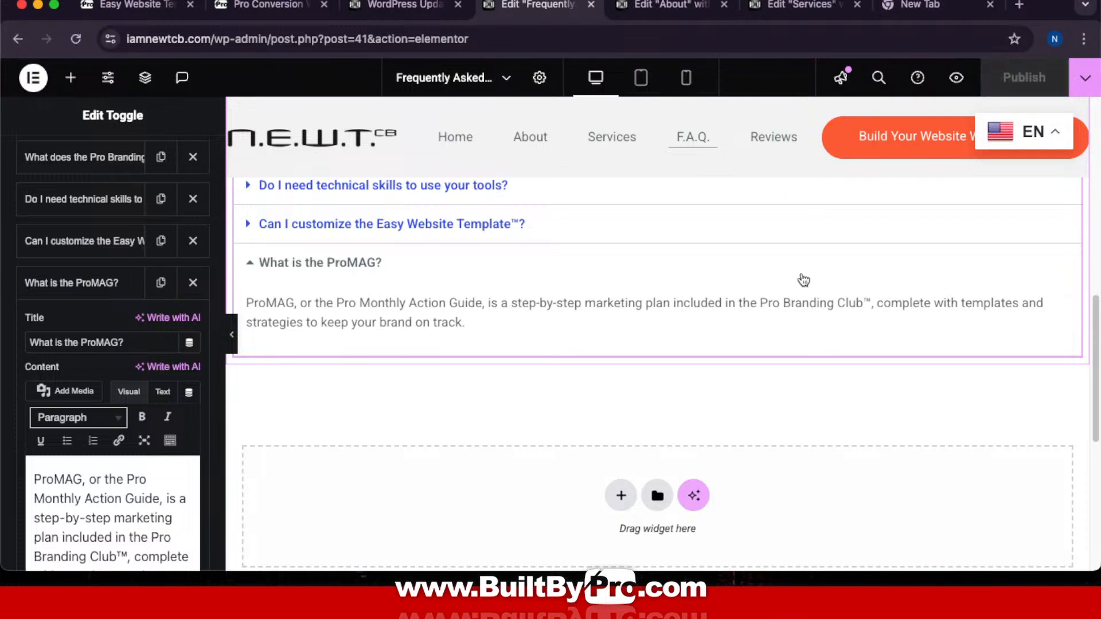
click(231, 334)
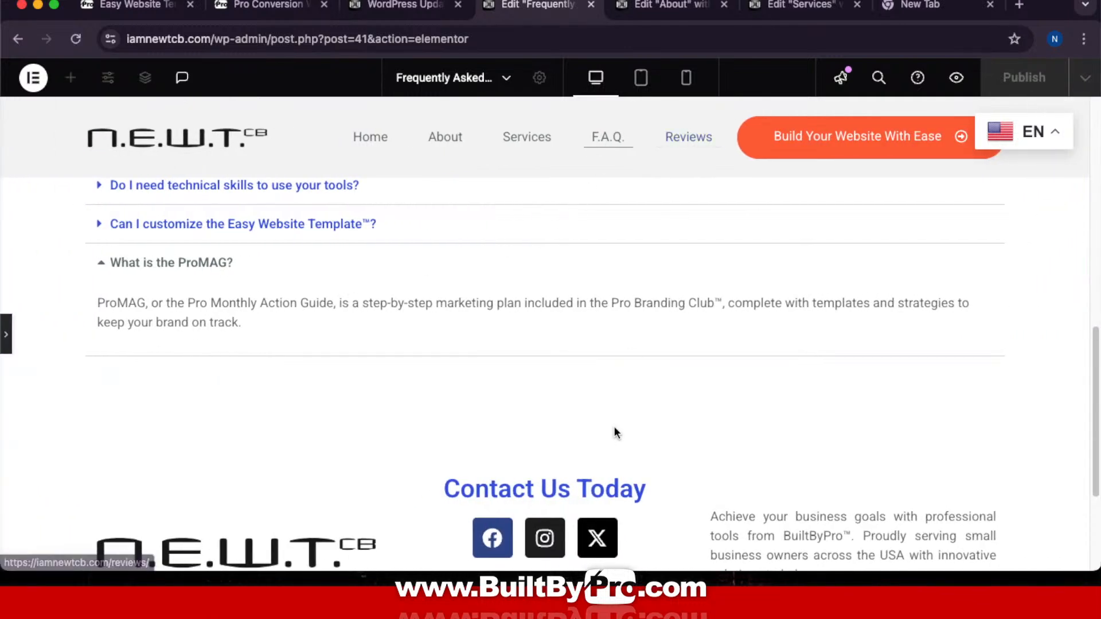
Step: Open the Reviews page from the site navigation in a new browser tab
scroll(618, 426, up, 10)
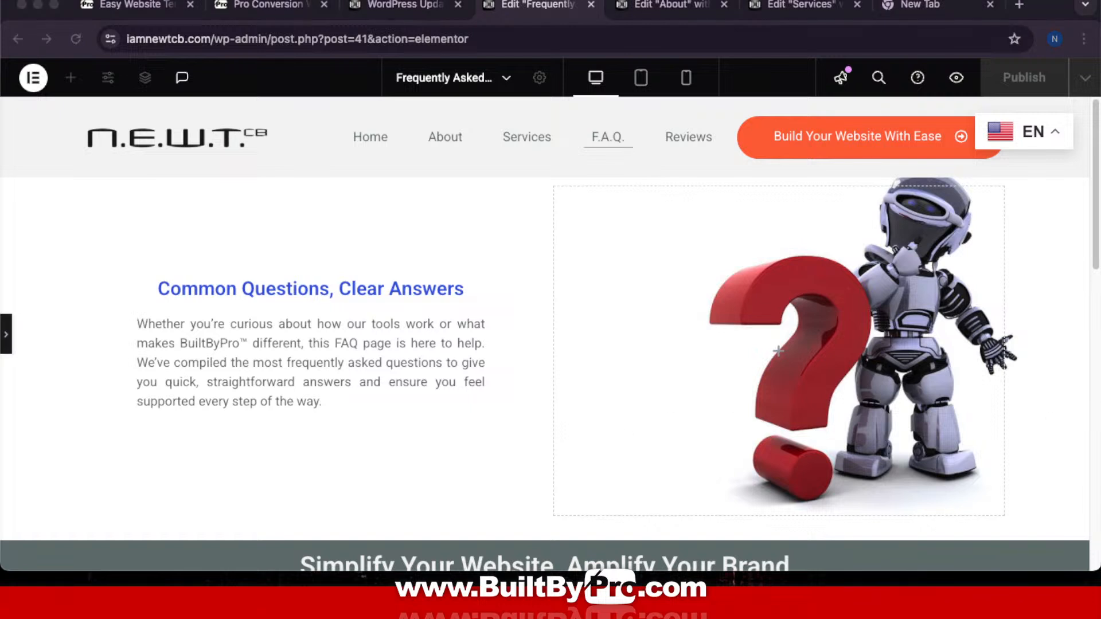
click(683, 141)
click(6, 335)
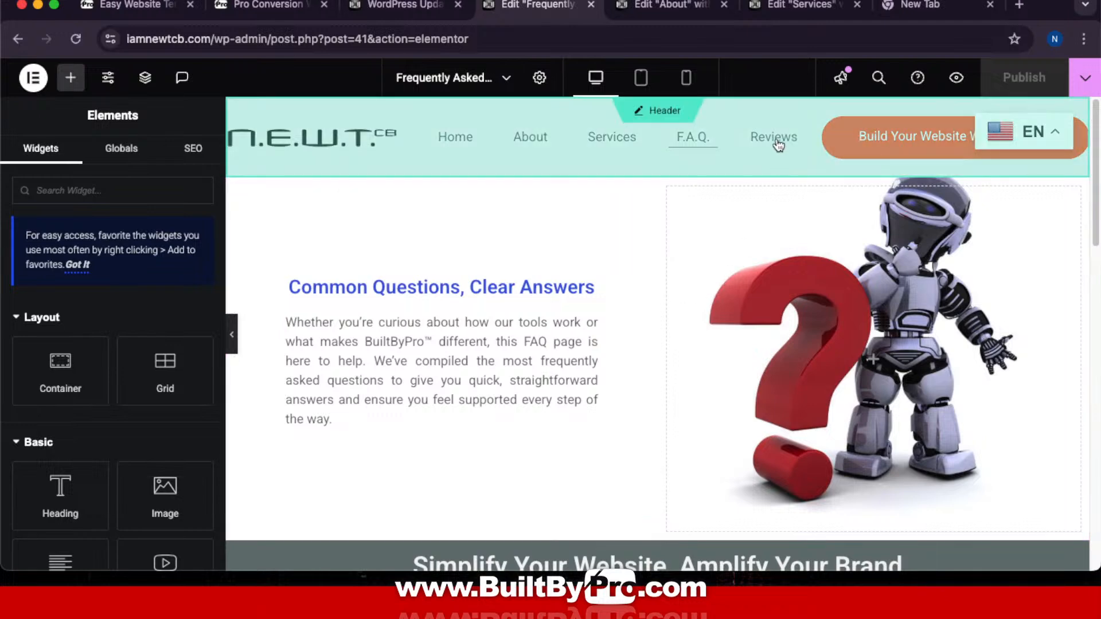
click(232, 336)
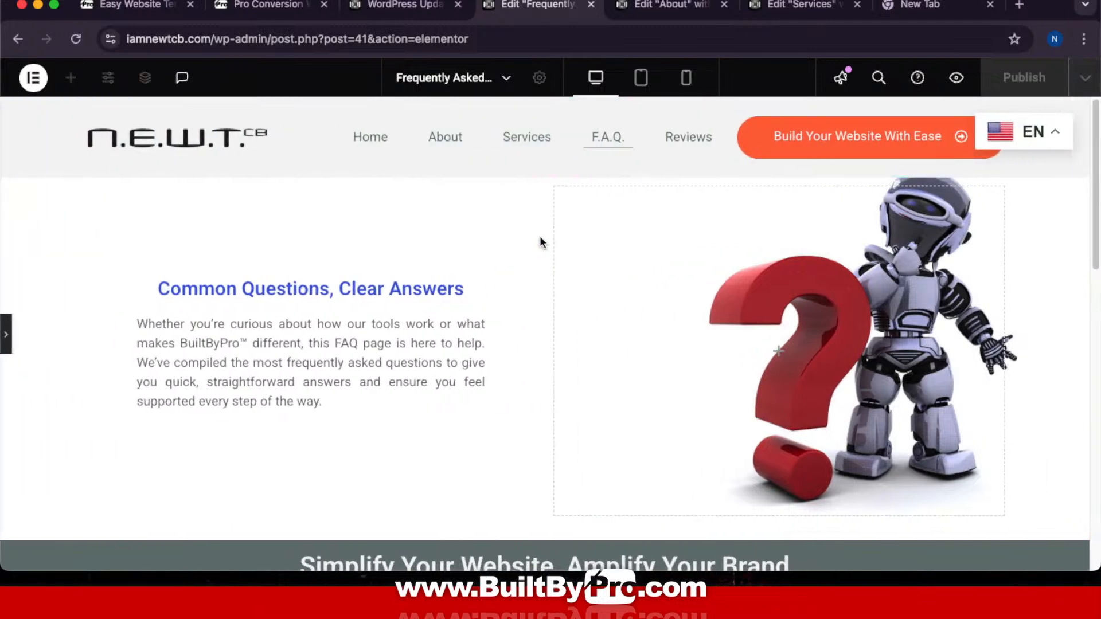
right_click(691, 137)
click(735, 149)
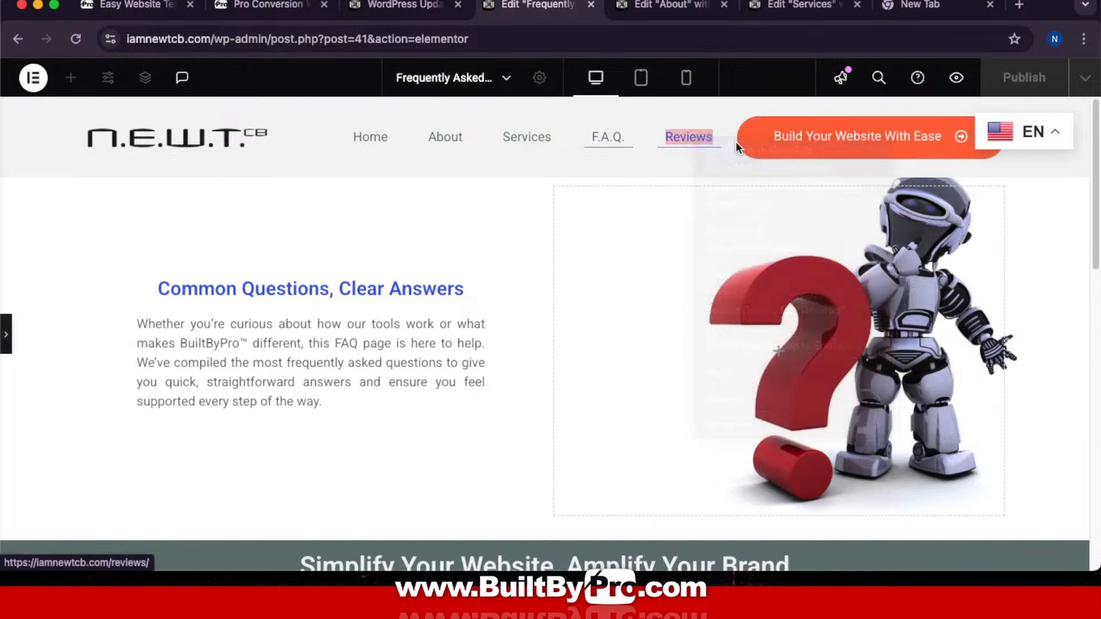
Step: Close the About, Services and FAQ Elementor editor tabs
click(757, 5)
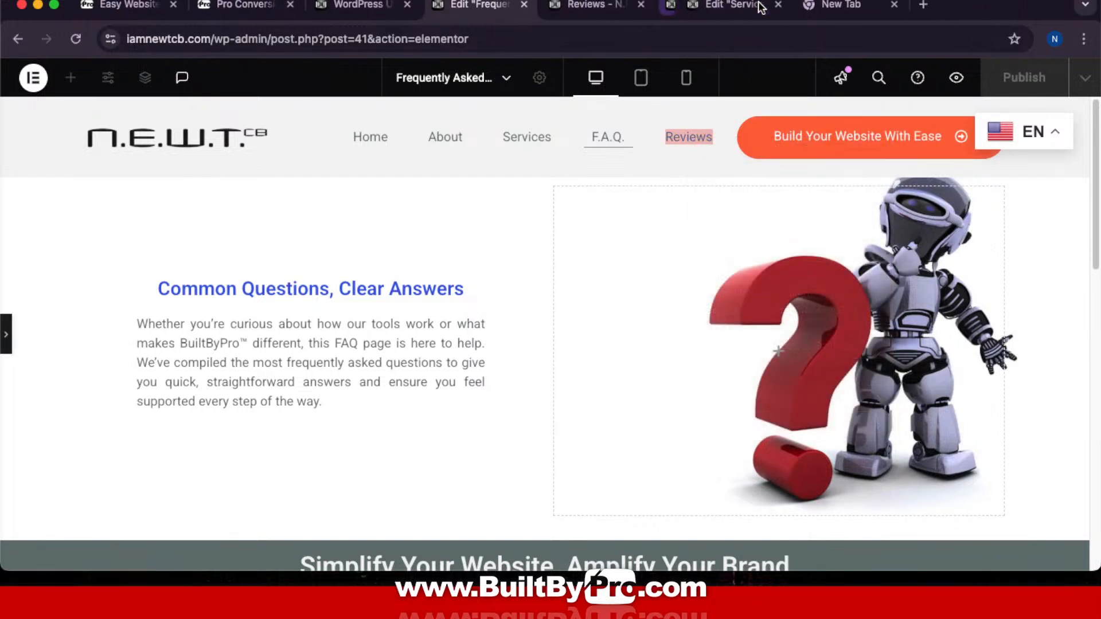
click(757, 5)
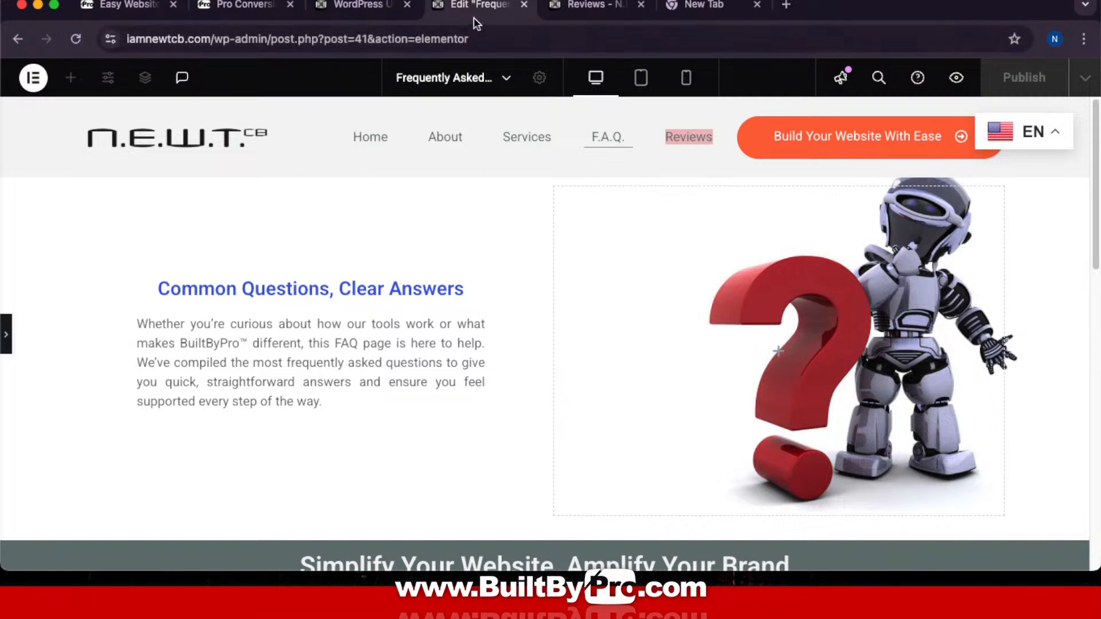
click(526, 6)
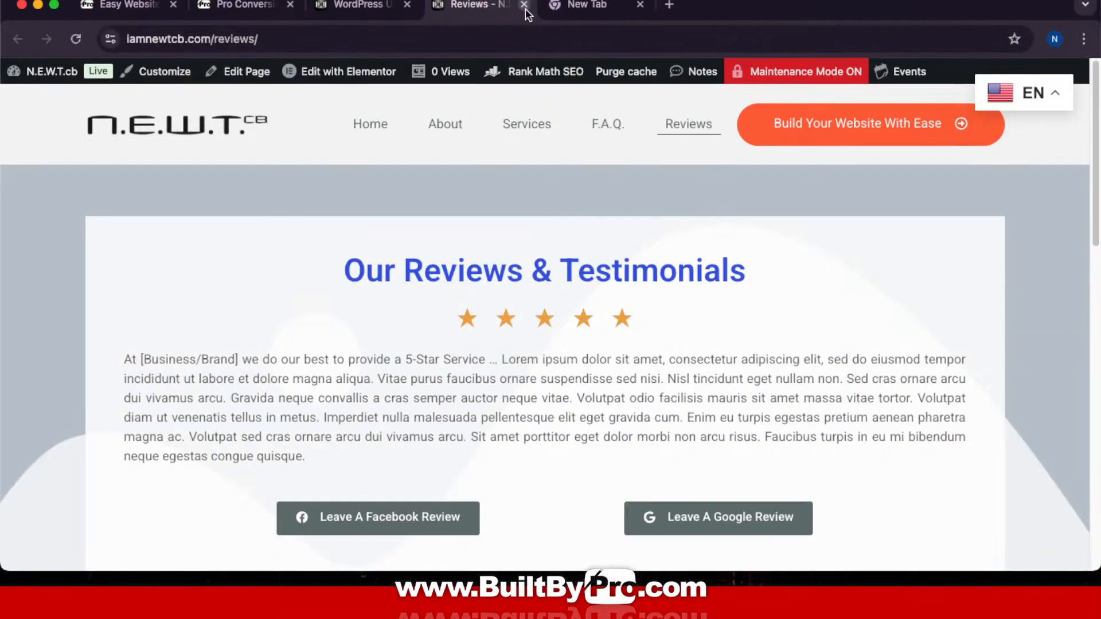
Step: Move to the BuiltByPro template guide tab and scroll down to the Call-To-Action Page Design video lesson
click(378, 7)
click(252, 6)
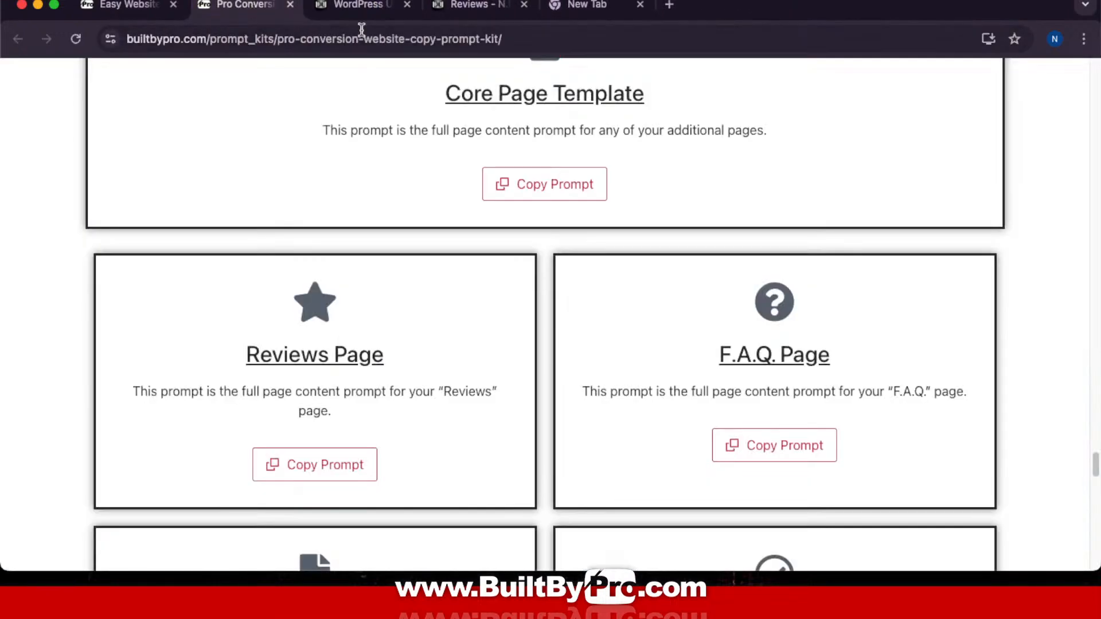
scroll(810, 250, down, 5)
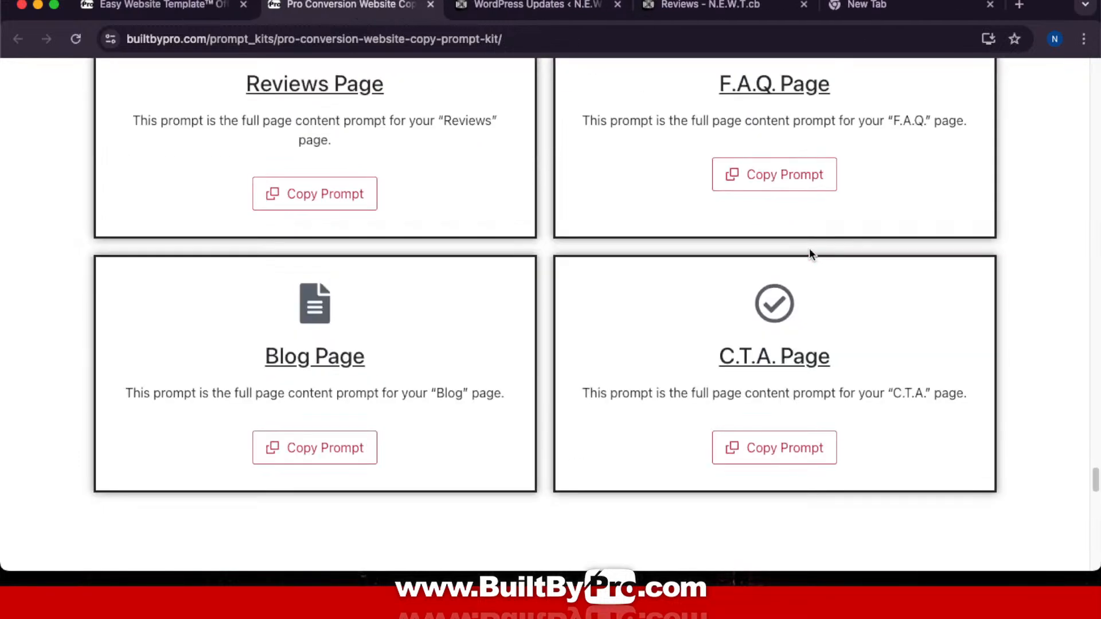
scroll(809, 249, up, 2)
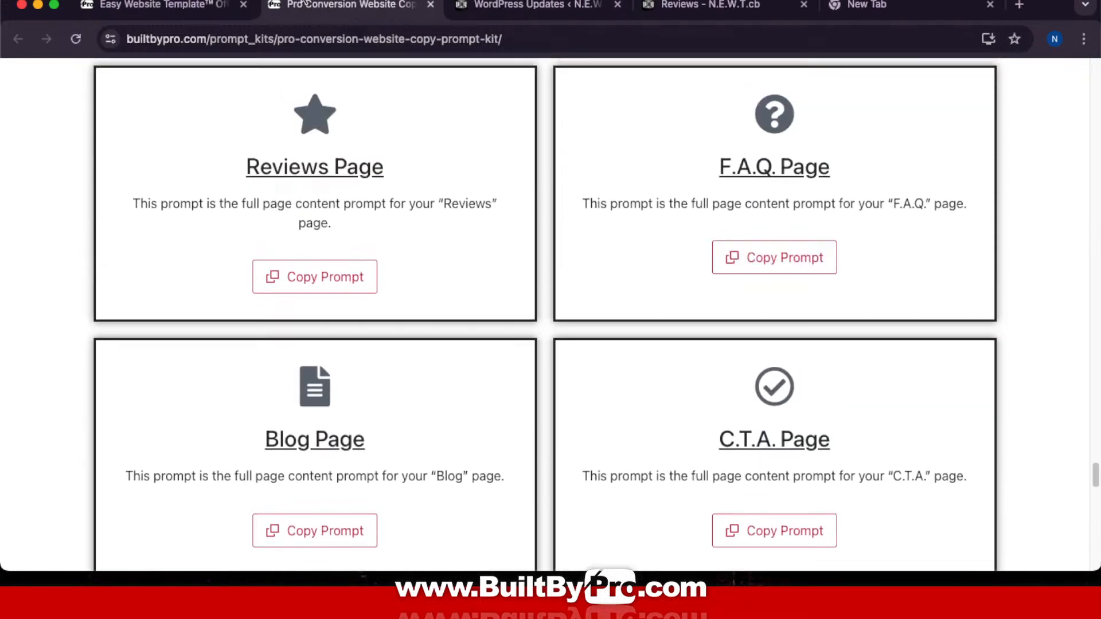
click(199, 5)
scroll(607, 266, down, 1)
scroll(608, 266, down, 15)
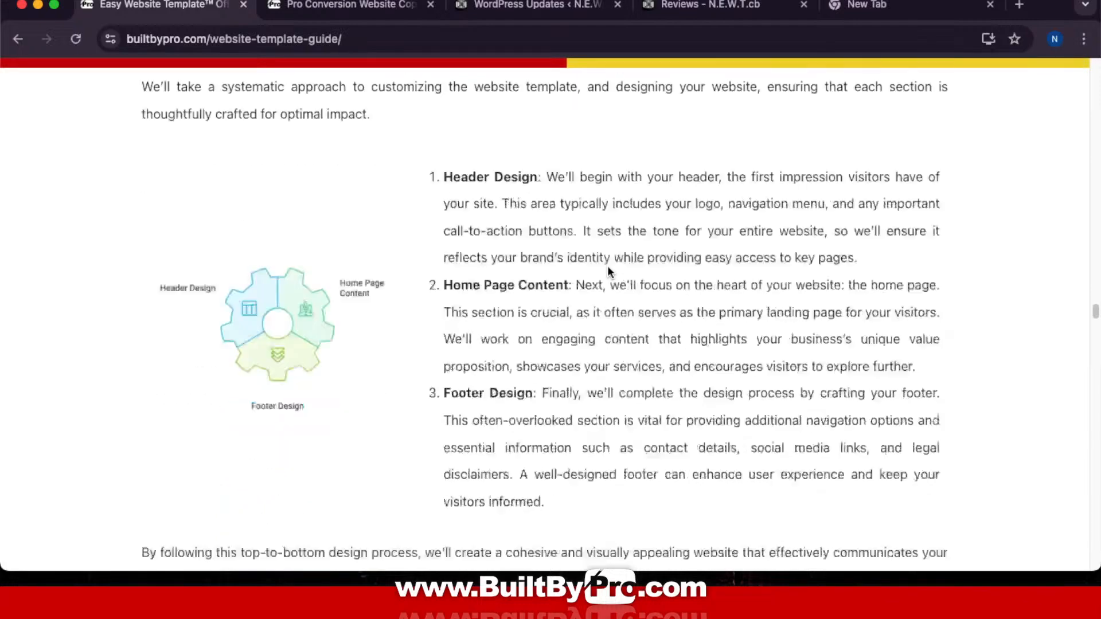
scroll(609, 267, down, 20)
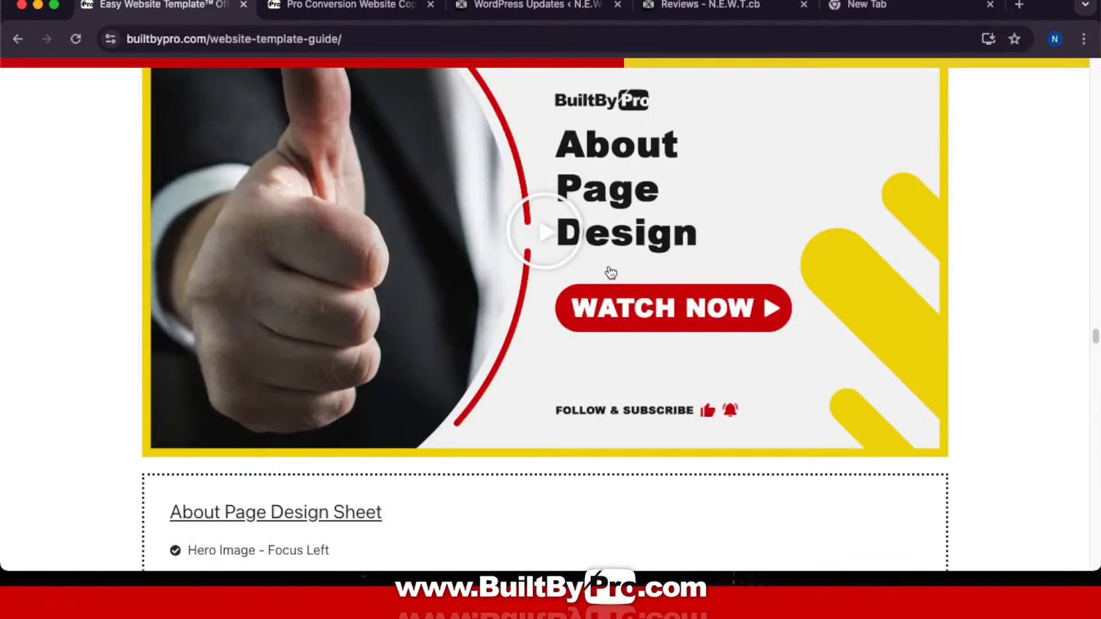
scroll(608, 271, down, 4)
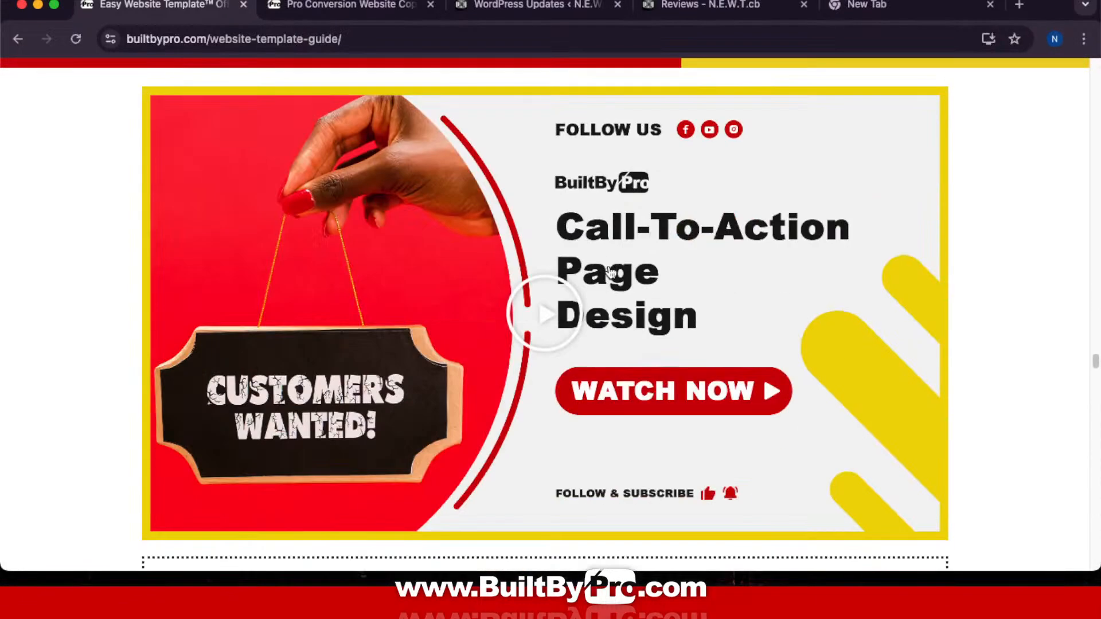
scroll(609, 271, up, 6)
scroll(609, 266, down, 2)
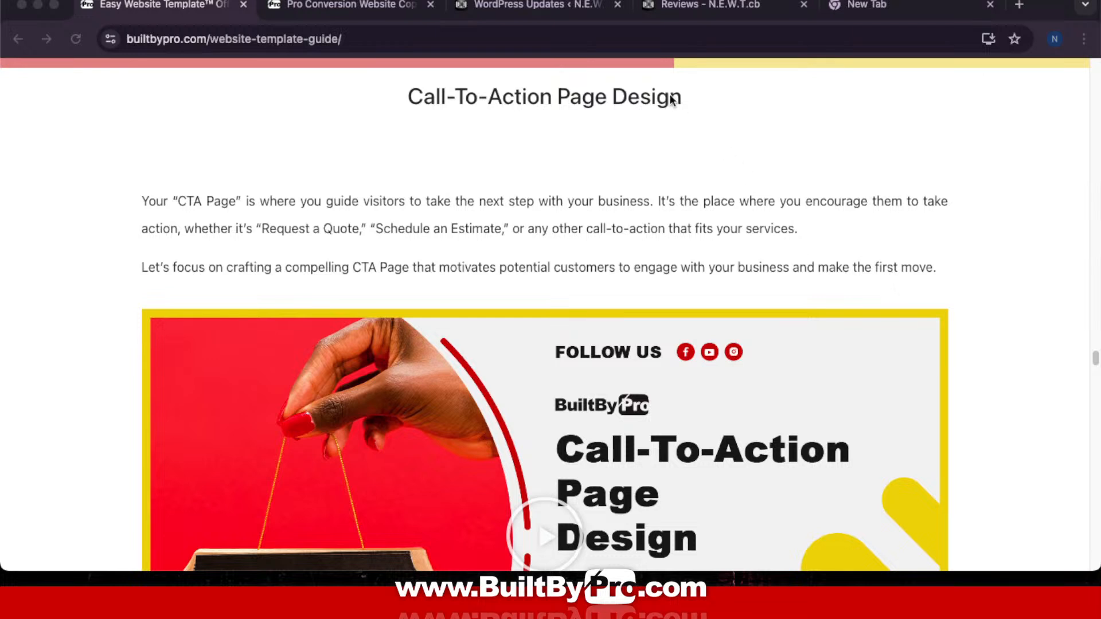
Step: From the live Reviews page, reach Dashboard > Pages > All Pages and locate the Call To Action row
click(692, 5)
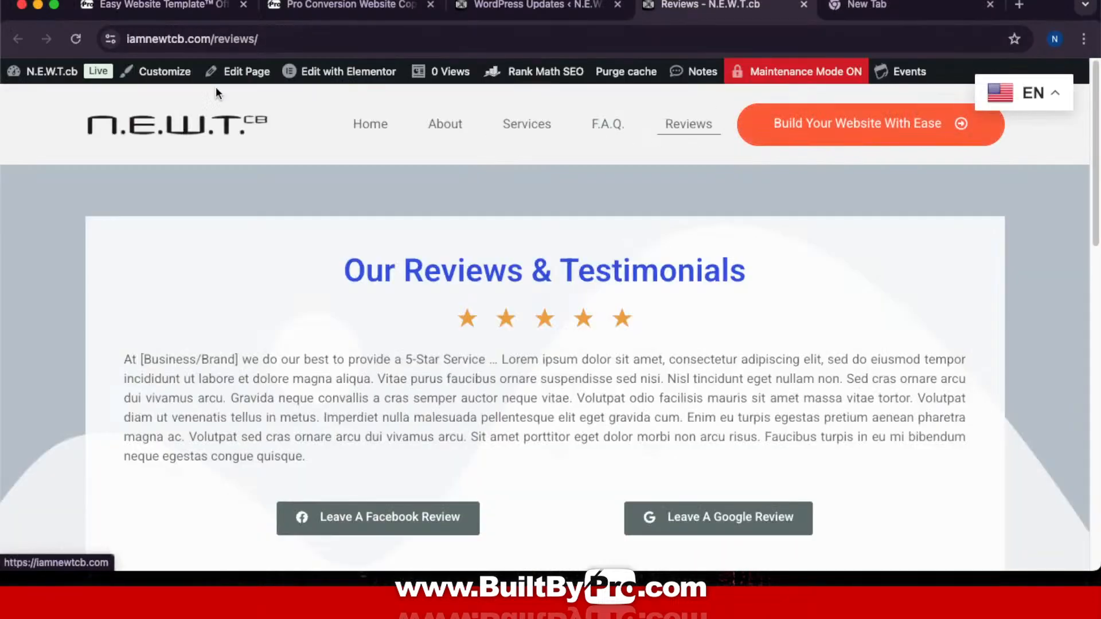
mouse_move(46, 71)
click(26, 102)
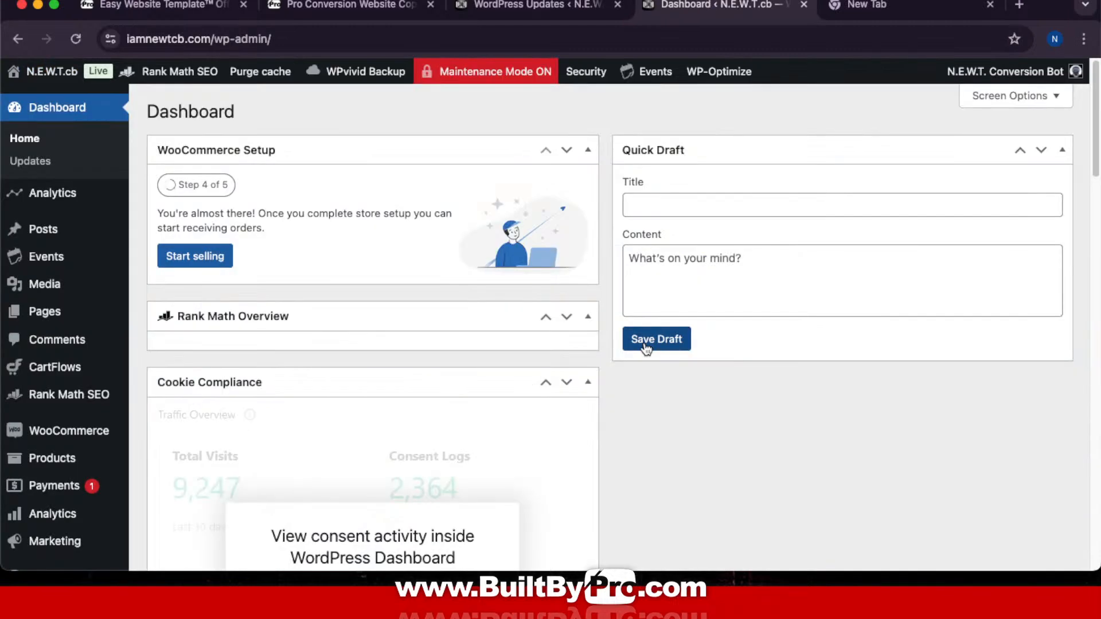
click(44, 312)
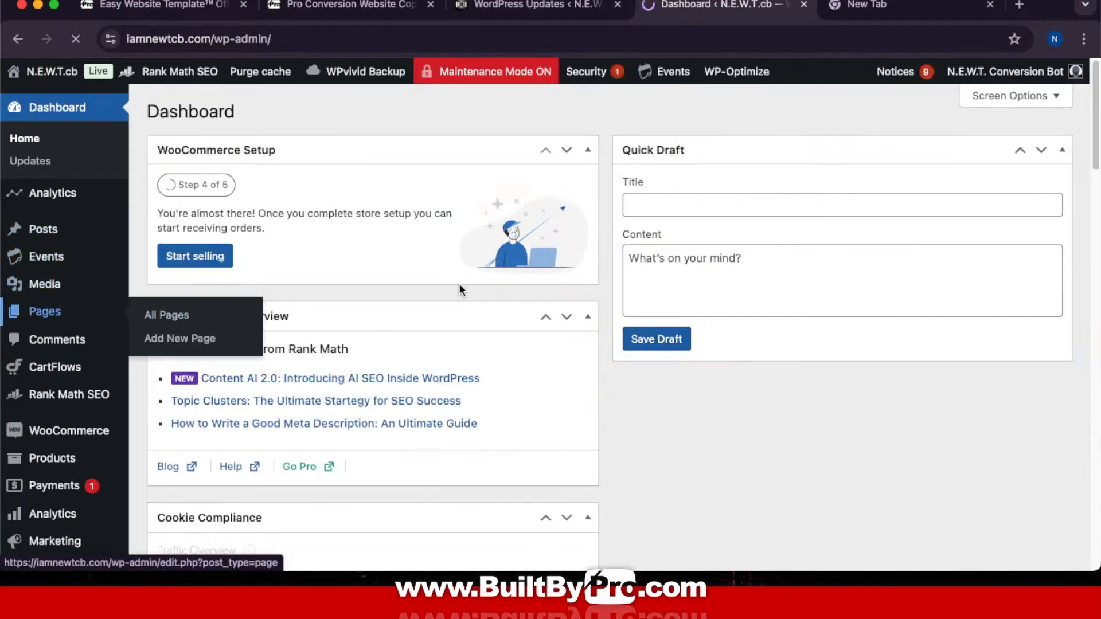
scroll(486, 309, down, 10)
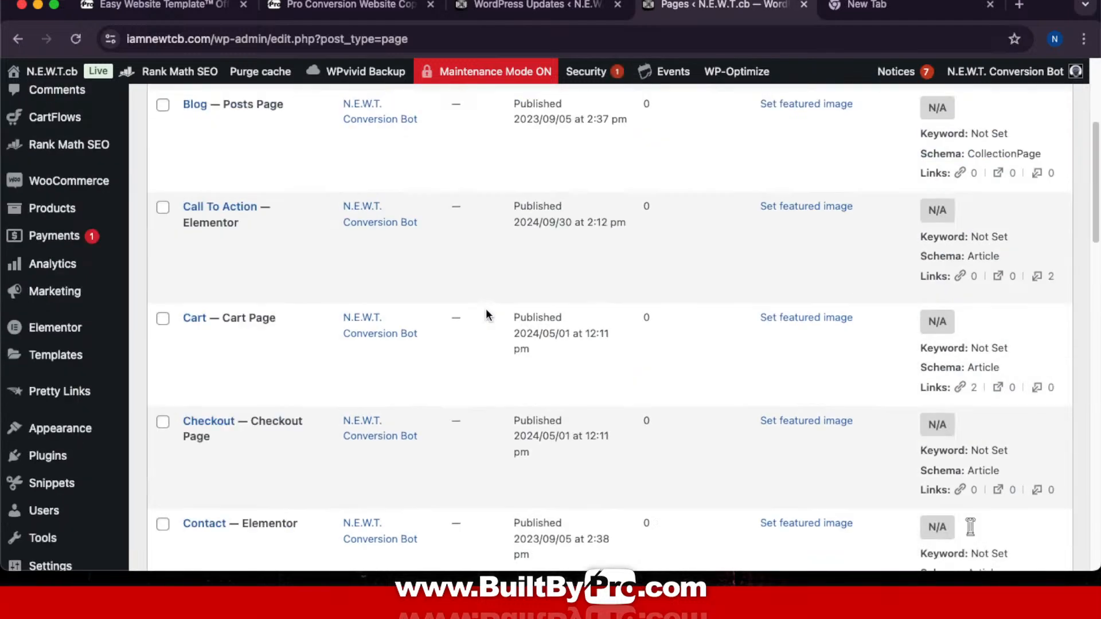
scroll(486, 309, down, 3)
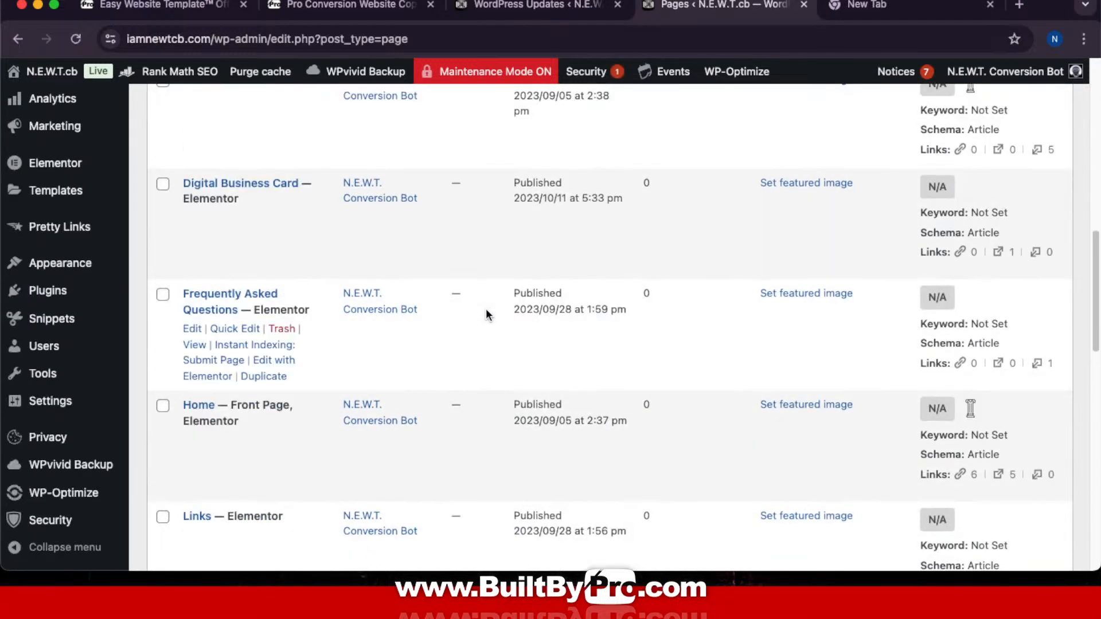
scroll(505, 305, up, 6)
scroll(516, 310, up, 5)
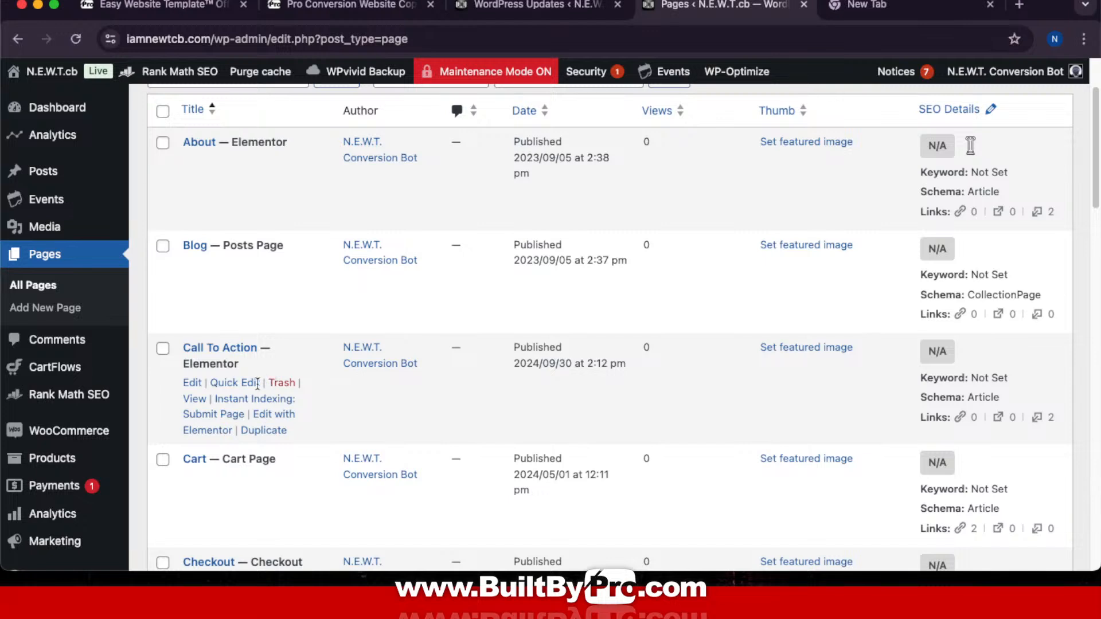
Step: Open the Call To Action page with Elementor
click(283, 420)
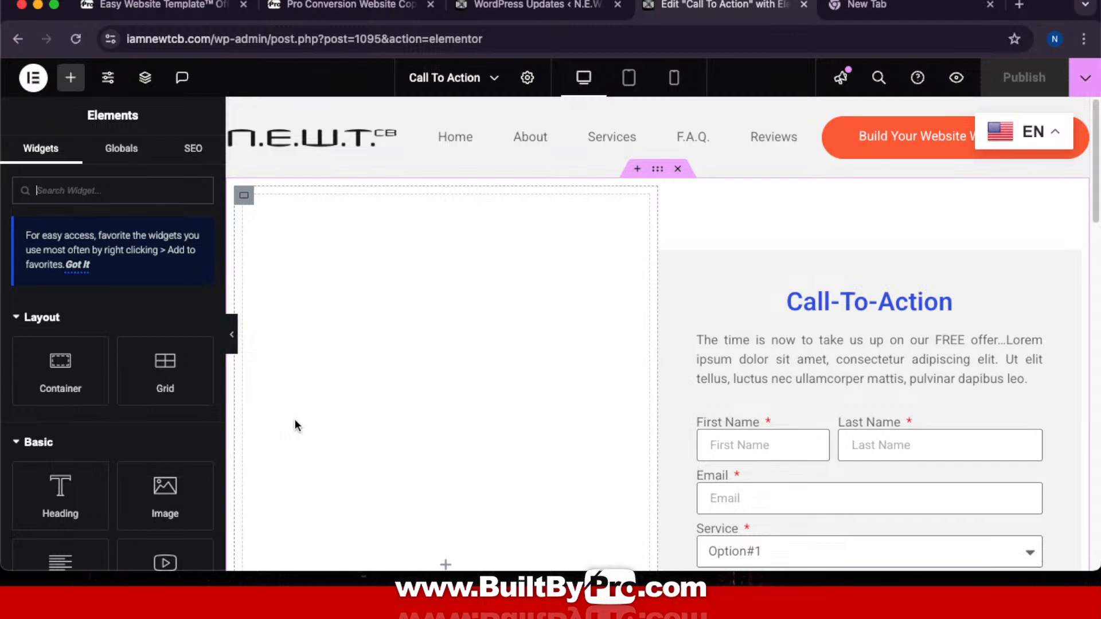
scroll(602, 314, down, 10)
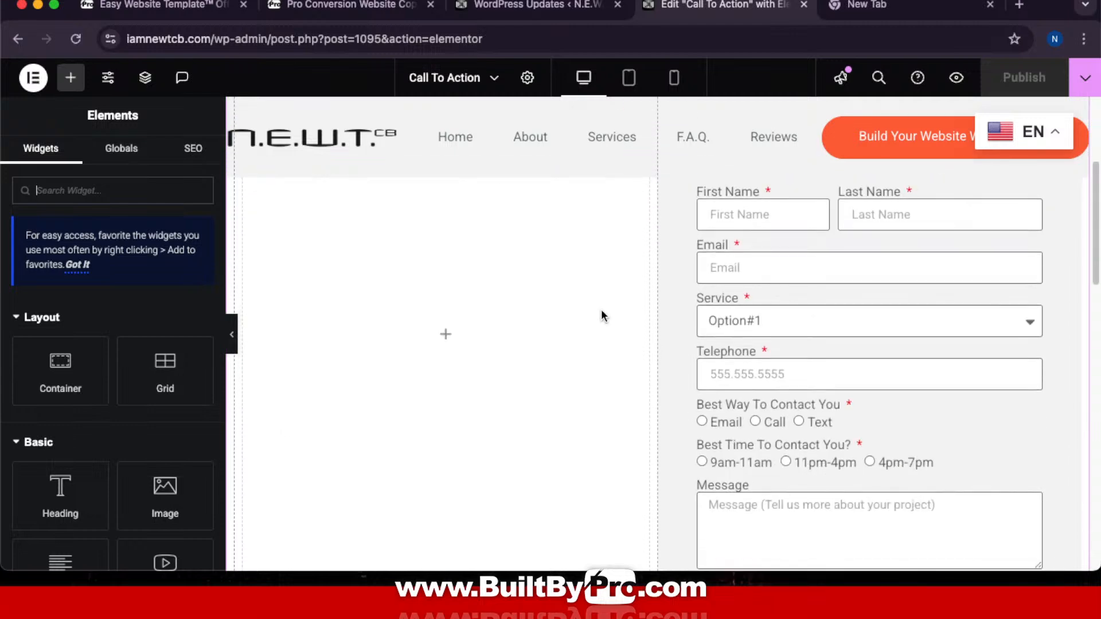
scroll(603, 308, down, 4)
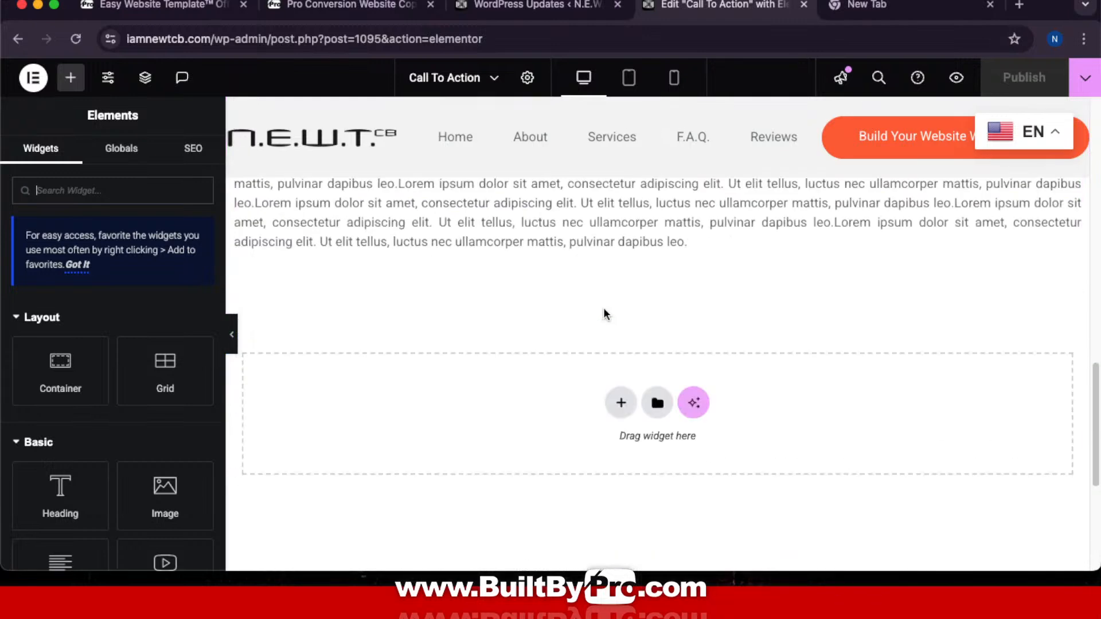
scroll(603, 308, up, 15)
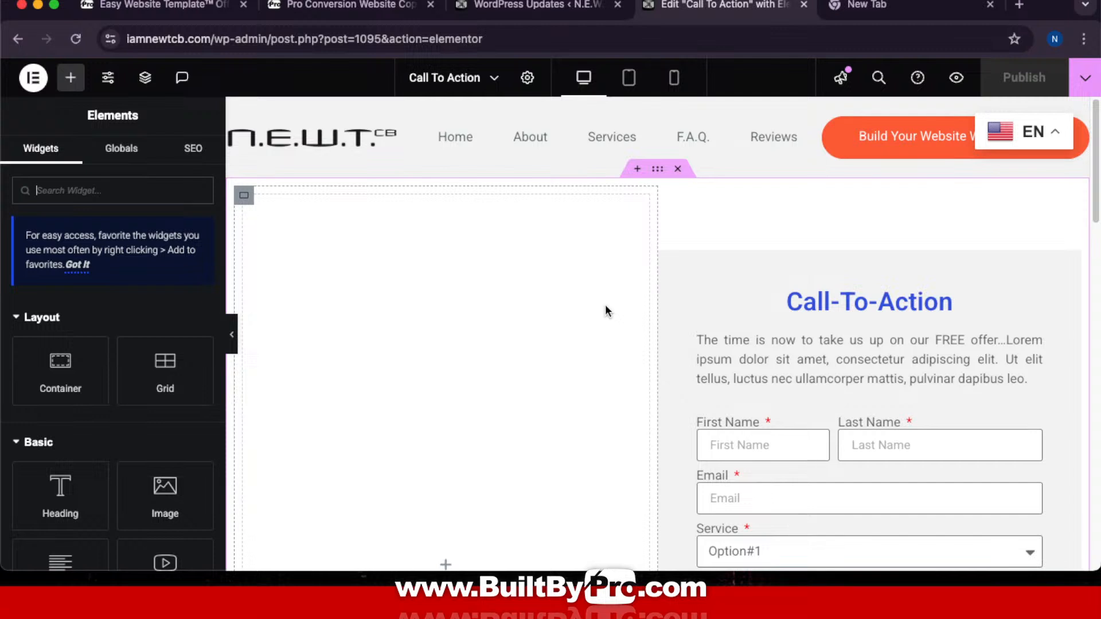
Step: For the empty container beside the form, choose a Style > Background image in the Media Library
click(657, 179)
click(115, 160)
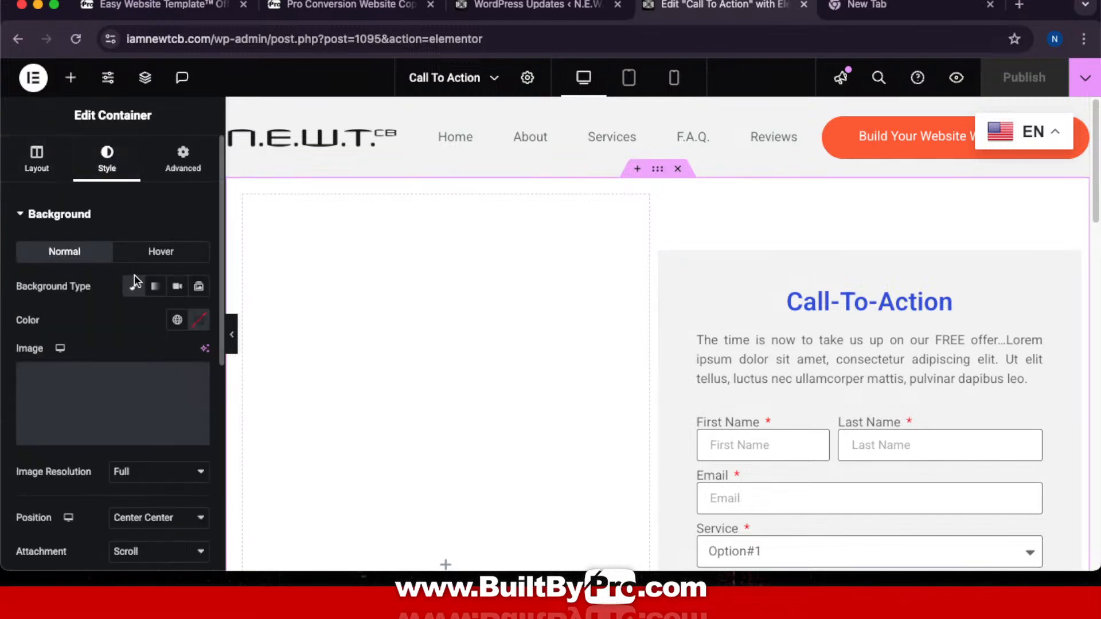
click(119, 404)
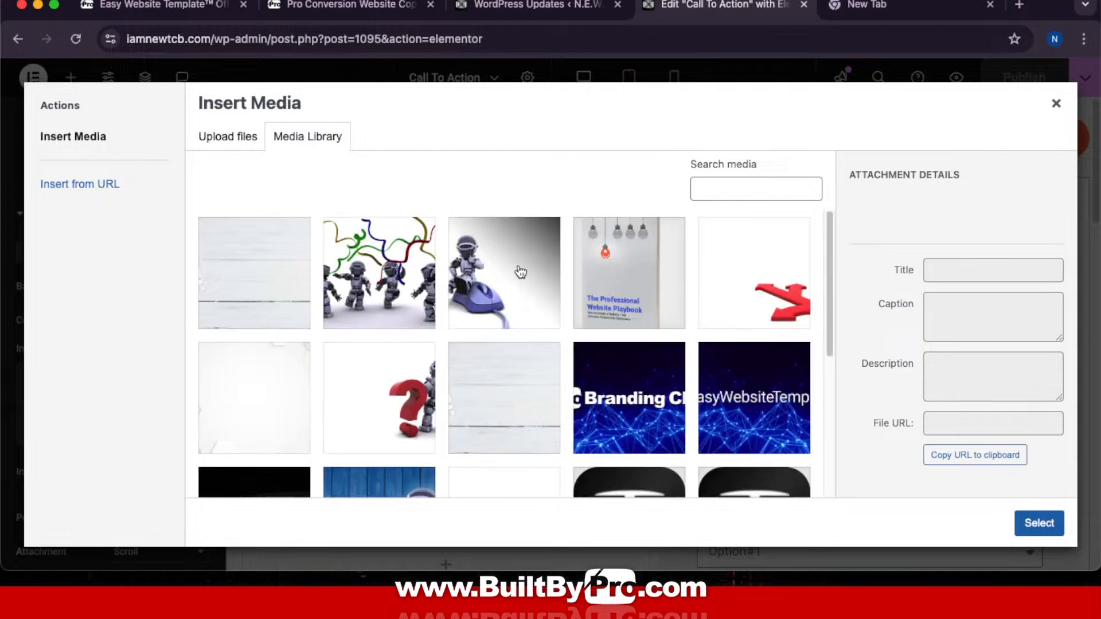
scroll(506, 272, down, 5)
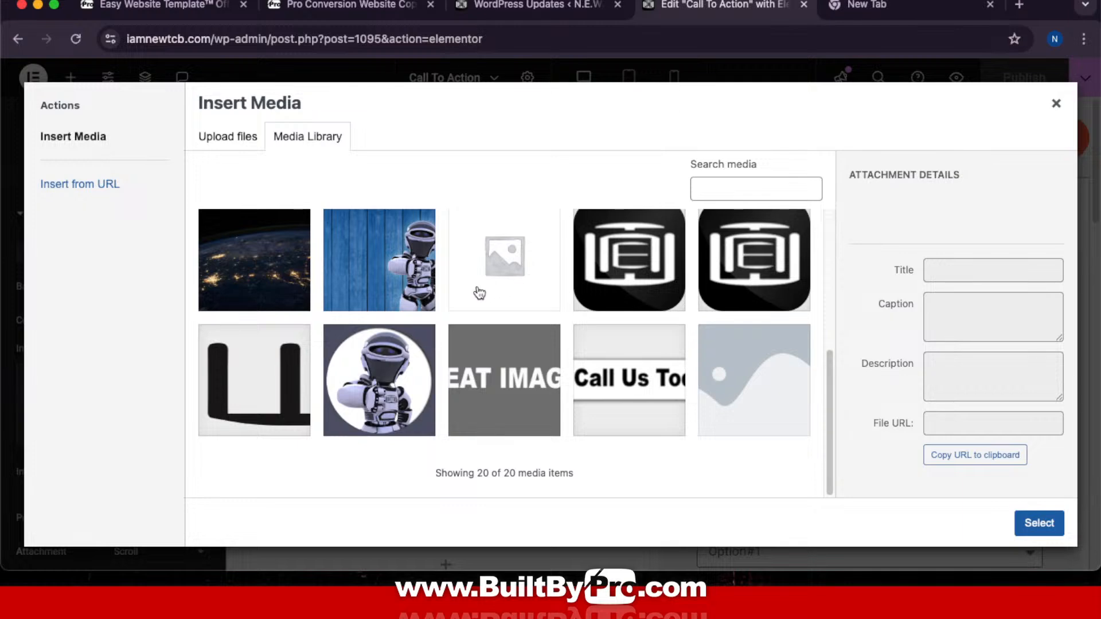
scroll(461, 256, up, 5)
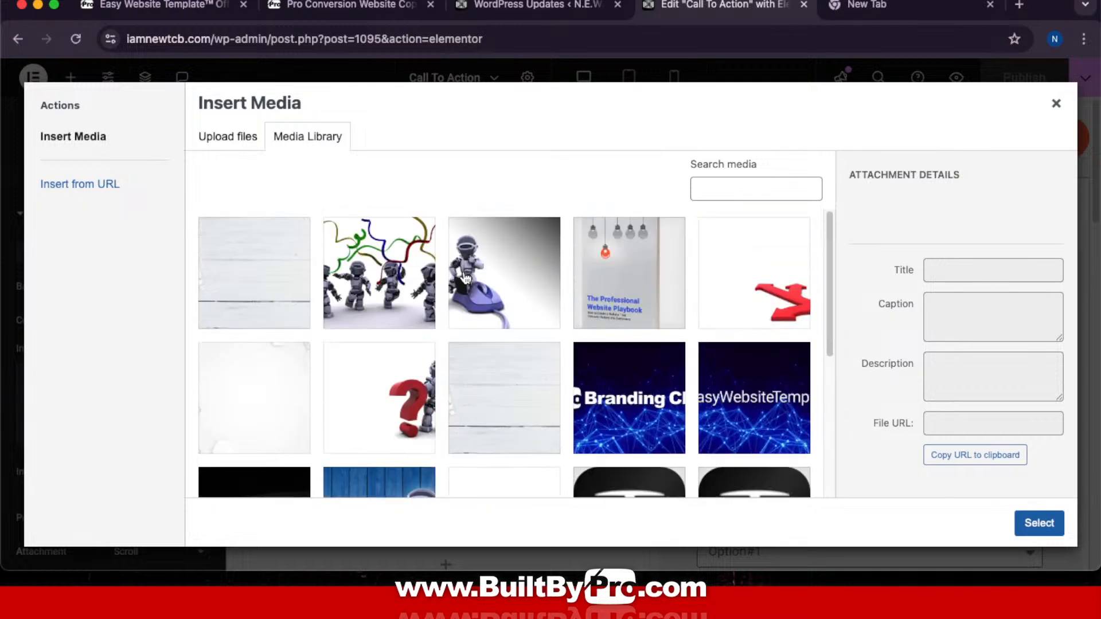
Step: Preview the NEWTCB images in Finder's Website Images folder and upload NEWTCB-WHITEBGTWO.jpg to the media library
mouse_move(502, 573)
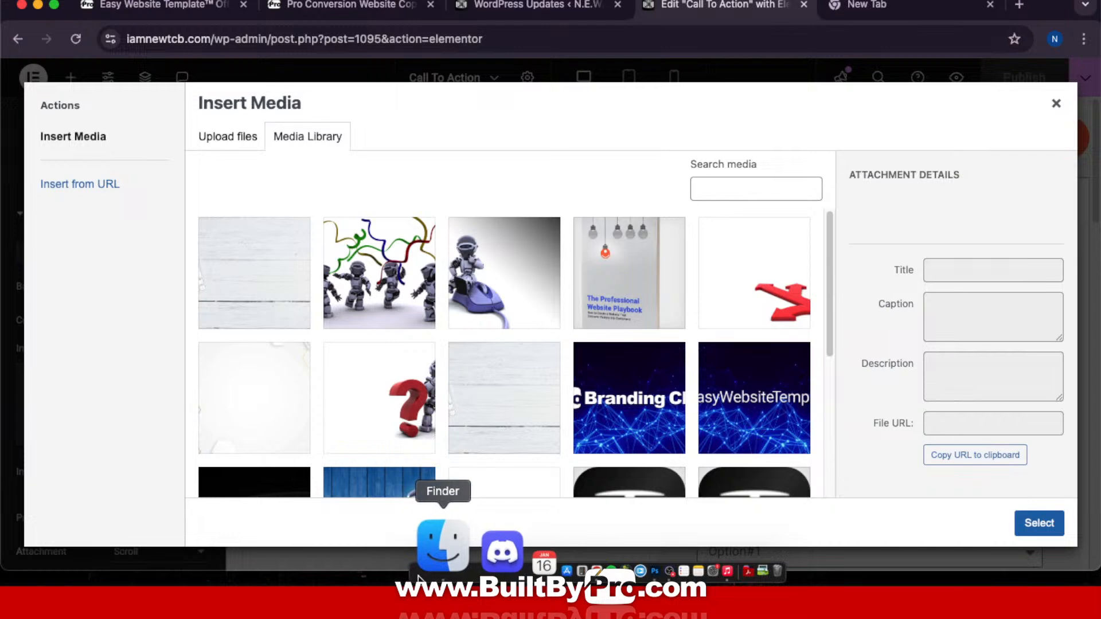
click(439, 547)
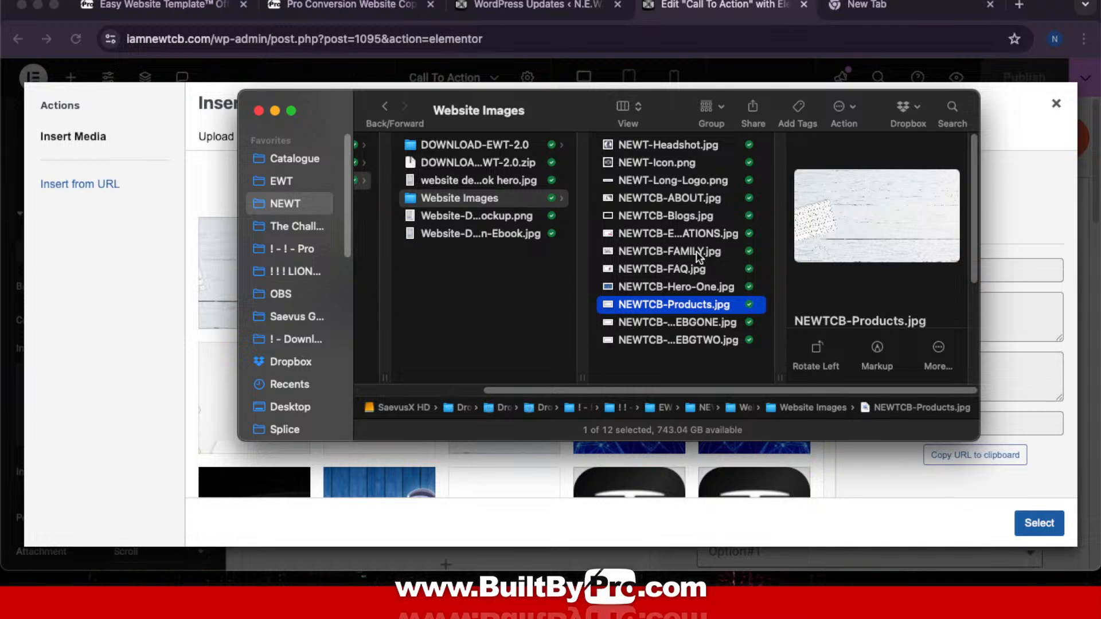
click(696, 232)
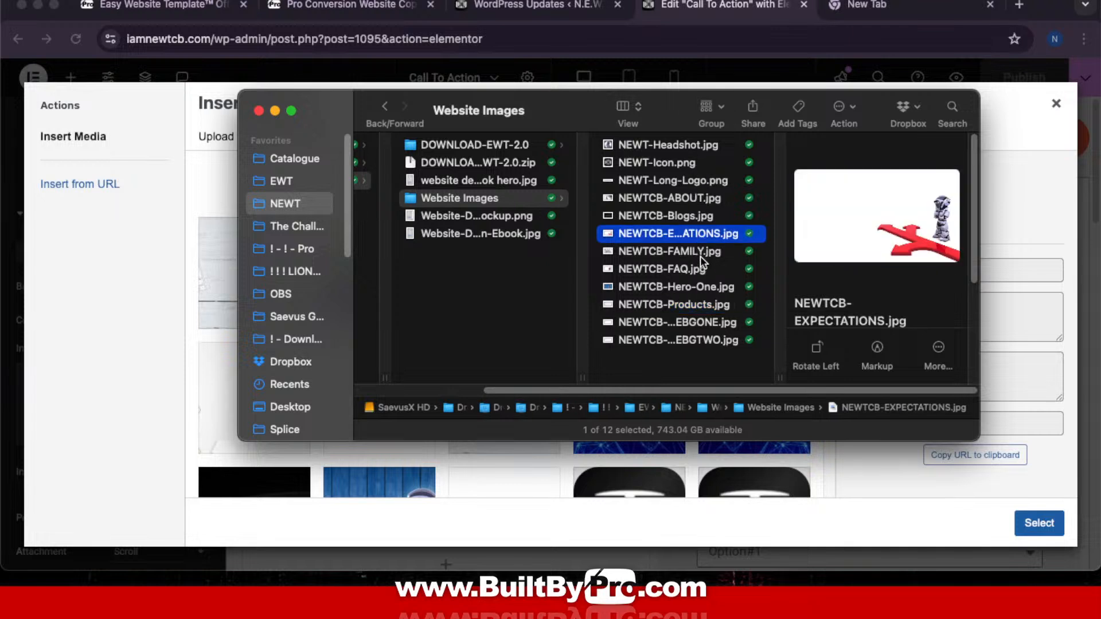
click(700, 253)
click(700, 271)
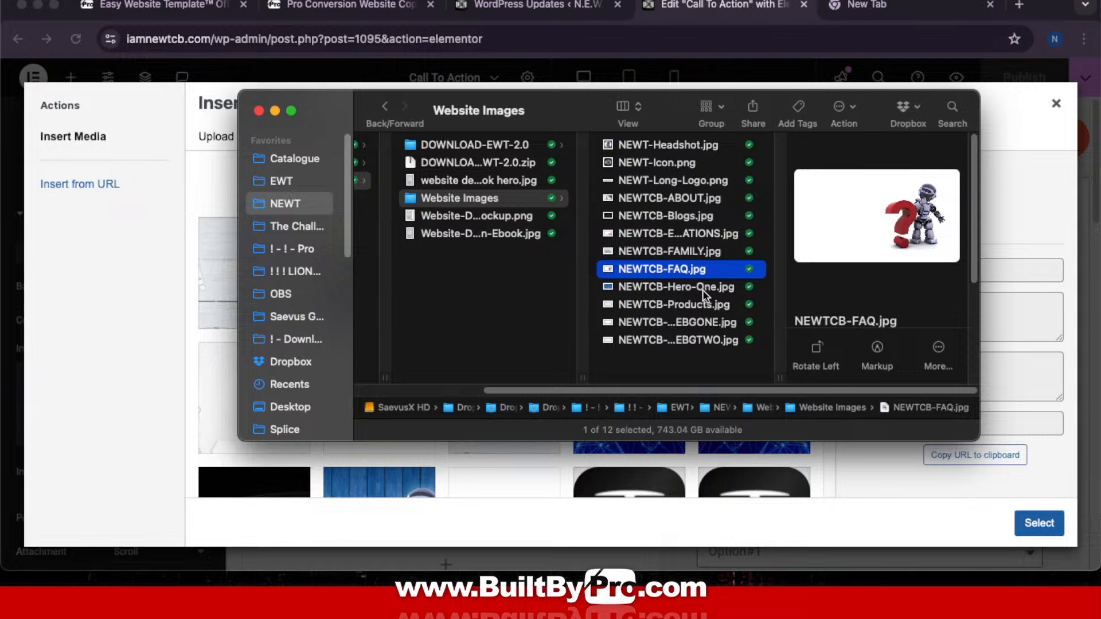
click(703, 289)
click(704, 305)
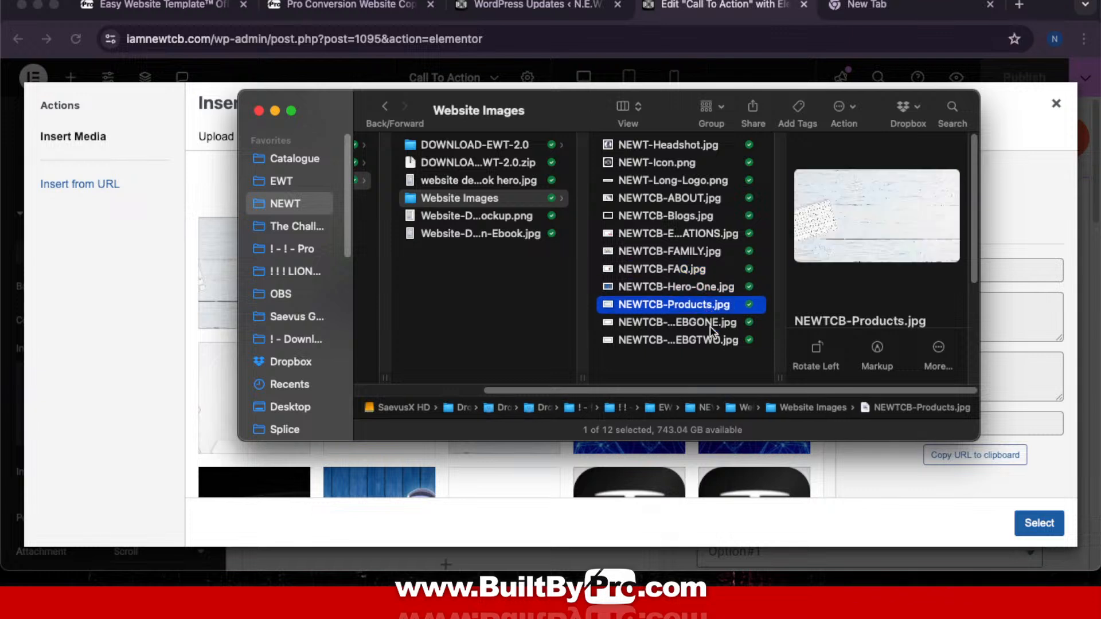
click(710, 325)
click(714, 342)
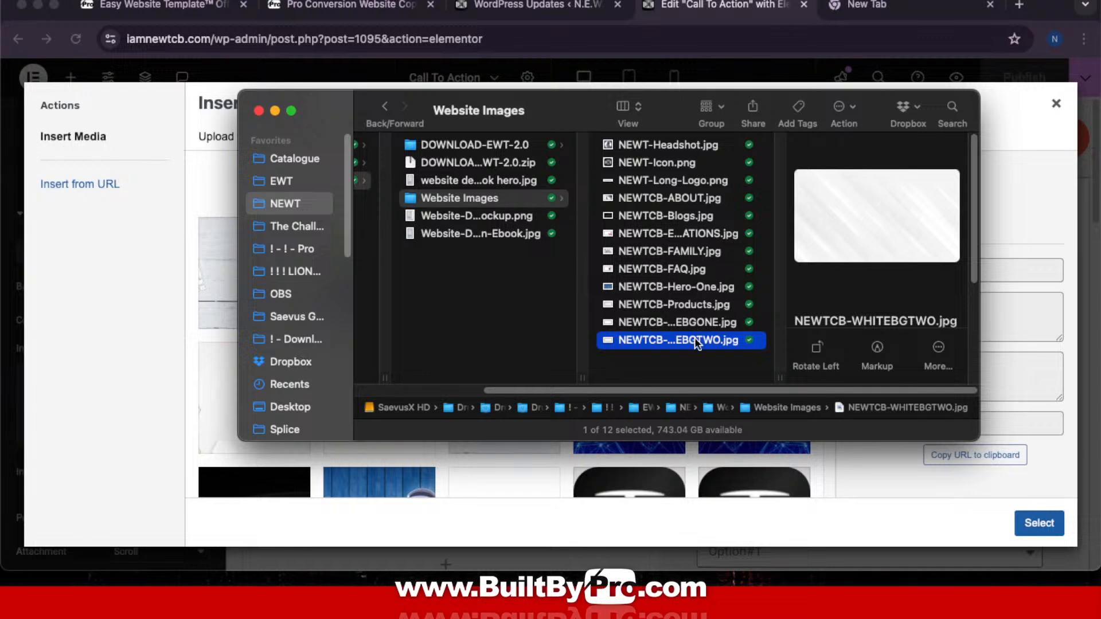
drag(695, 343, 181, 293)
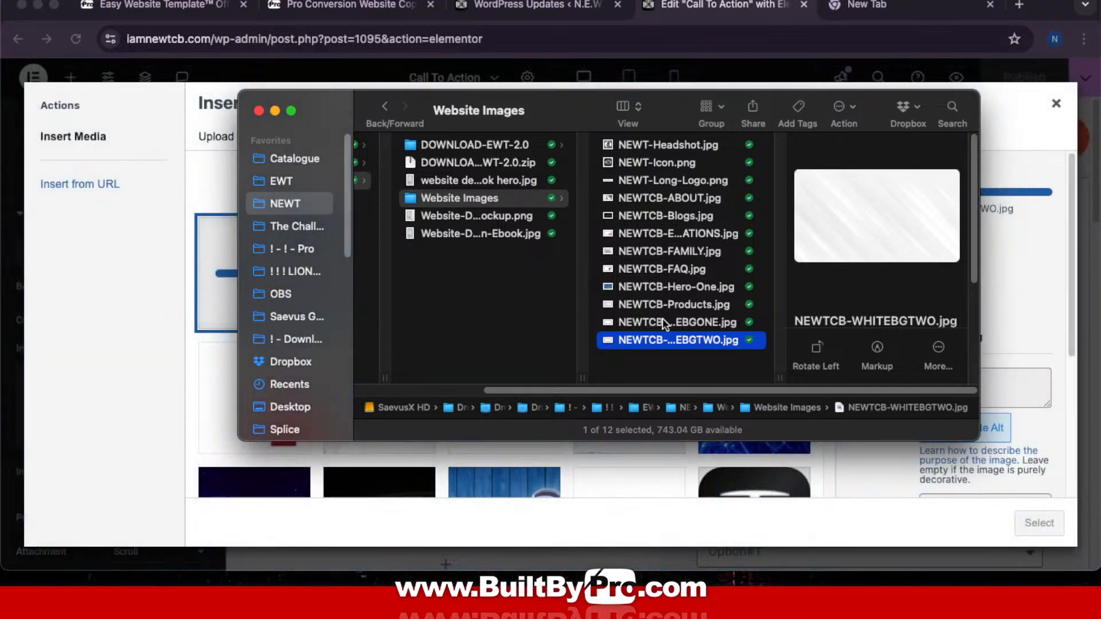
Step: Apply the uploaded white streaked image as the Call To Action container's background
click(259, 111)
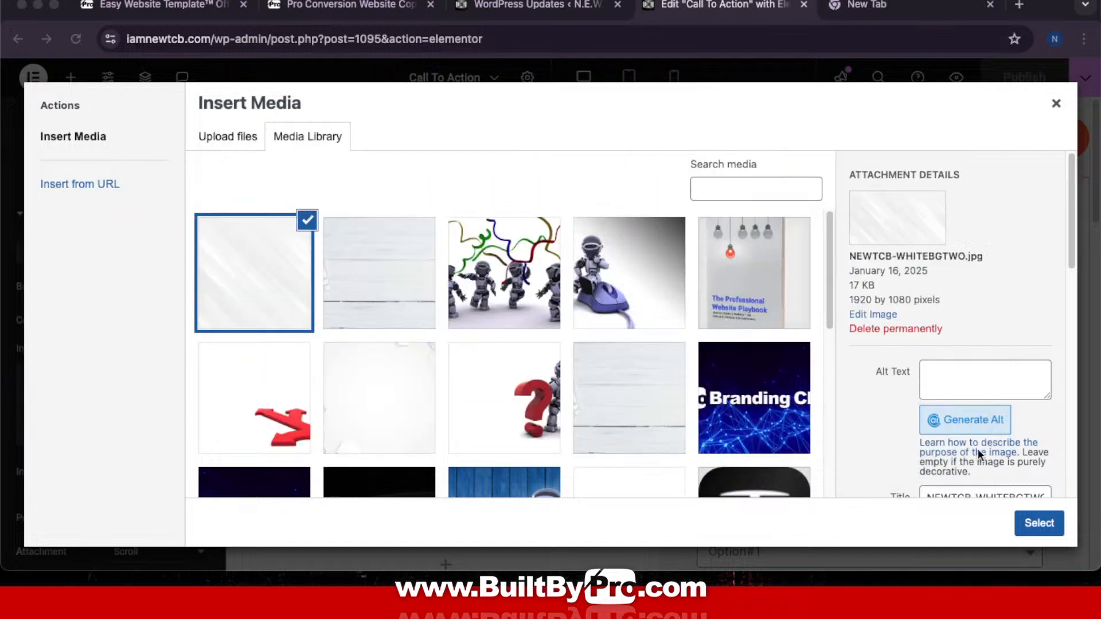
click(1039, 522)
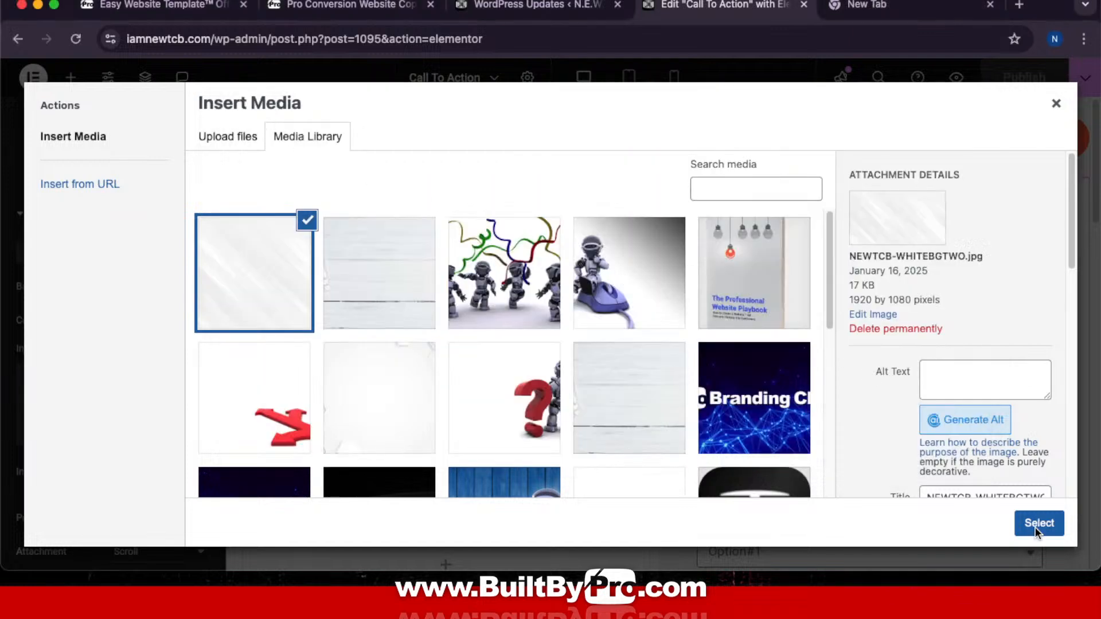
click(1035, 525)
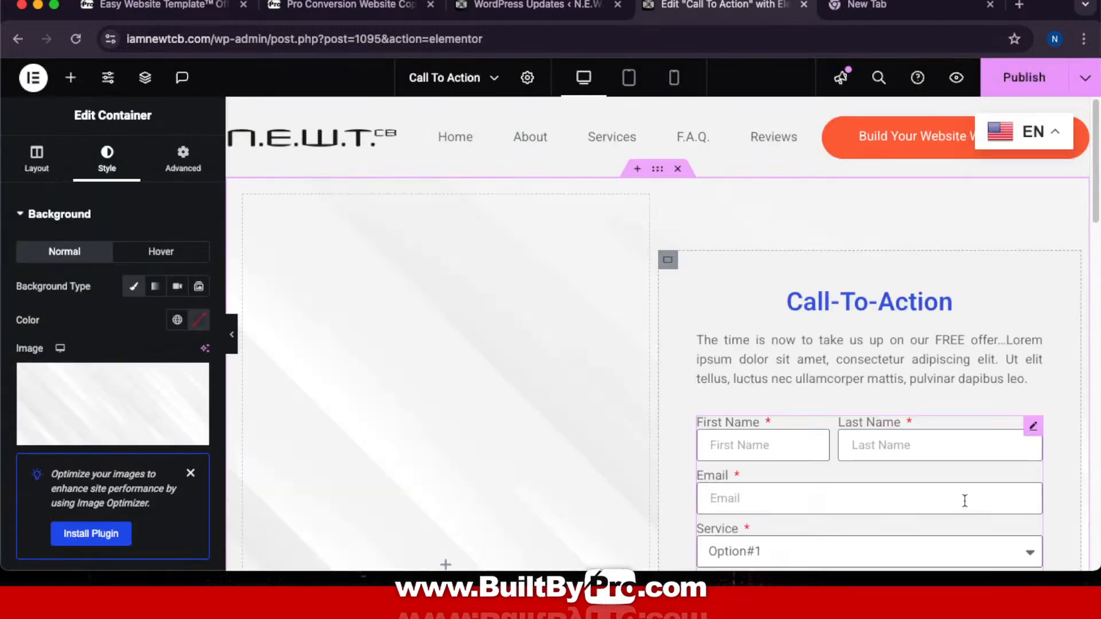
scroll(710, 347, down, 10)
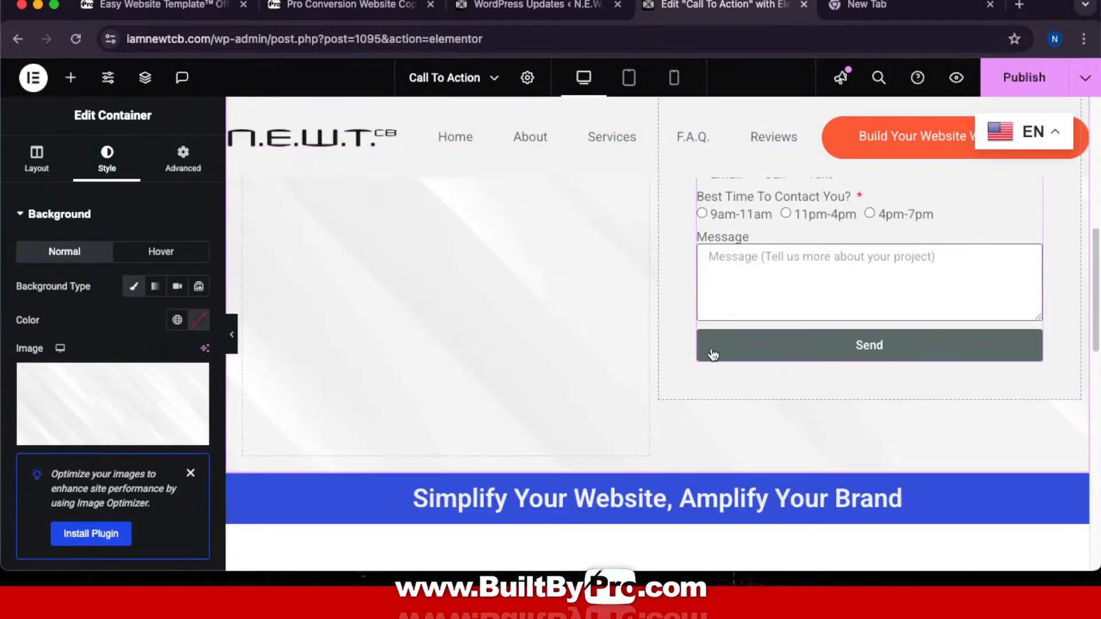
scroll(716, 361, up, 10)
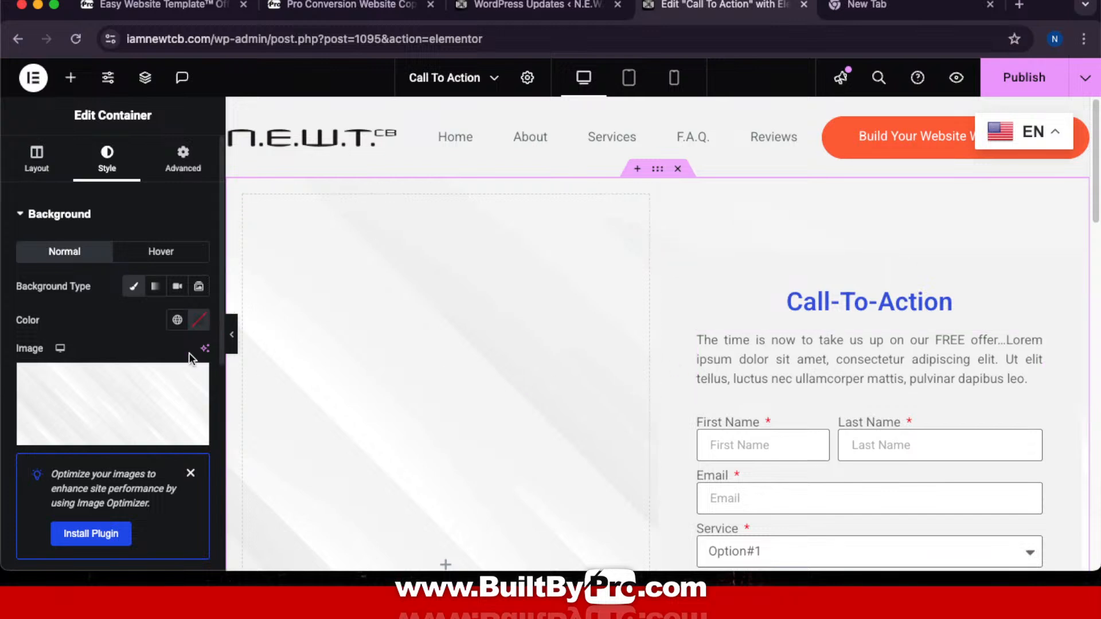
Step: Collapse the Elementor panel to preview the white background, then reopen the background settings
click(234, 337)
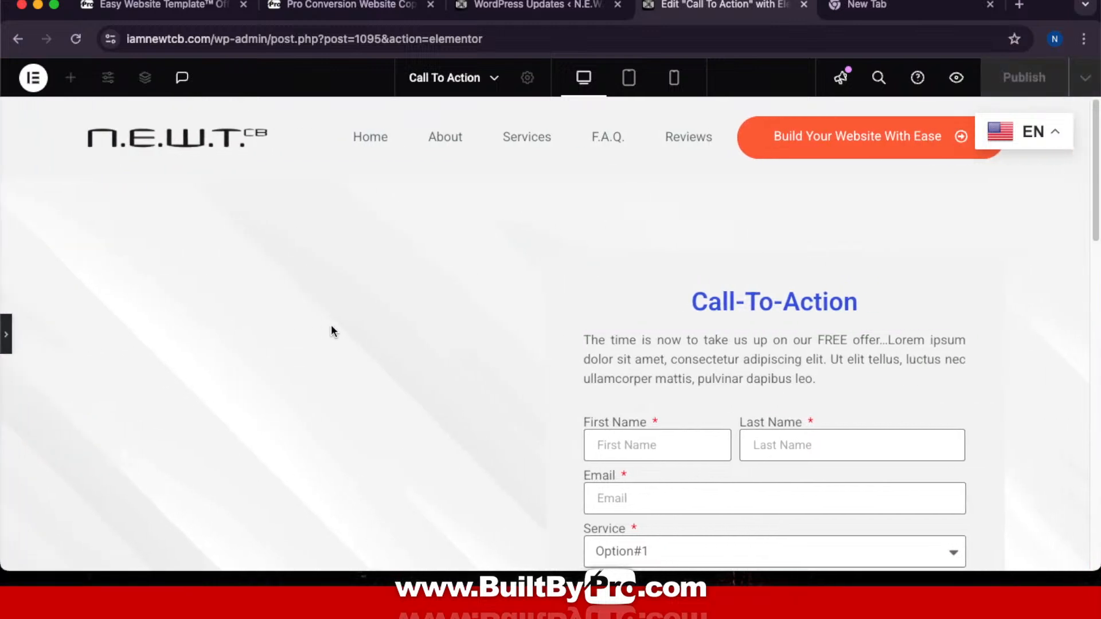
scroll(677, 346, down, 5)
scroll(676, 347, down, 6)
scroll(676, 347, up, 6)
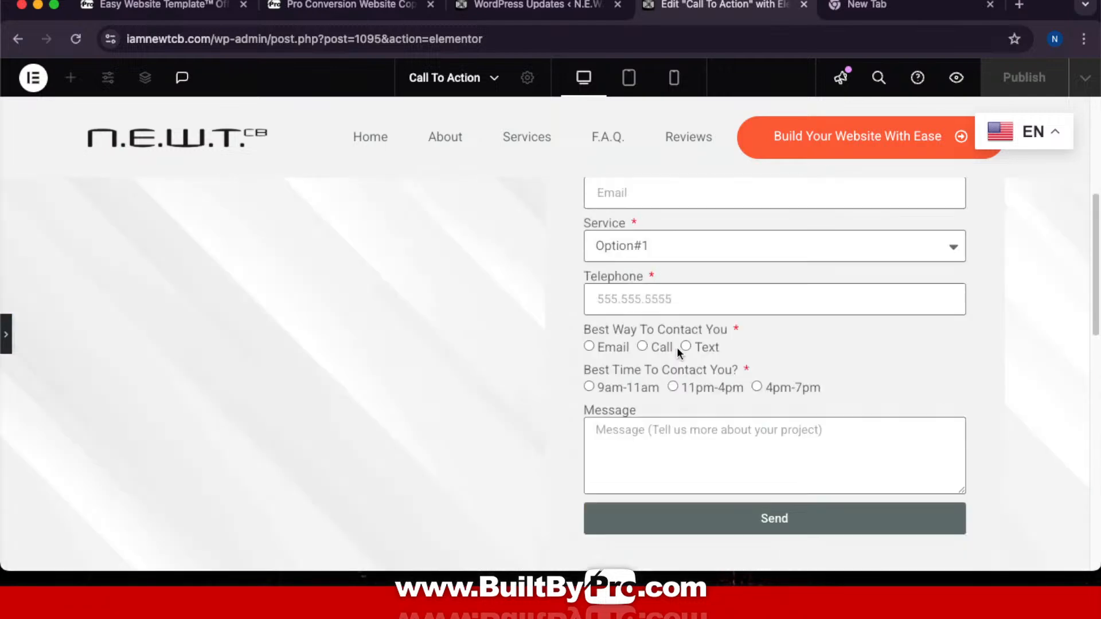
click(7, 334)
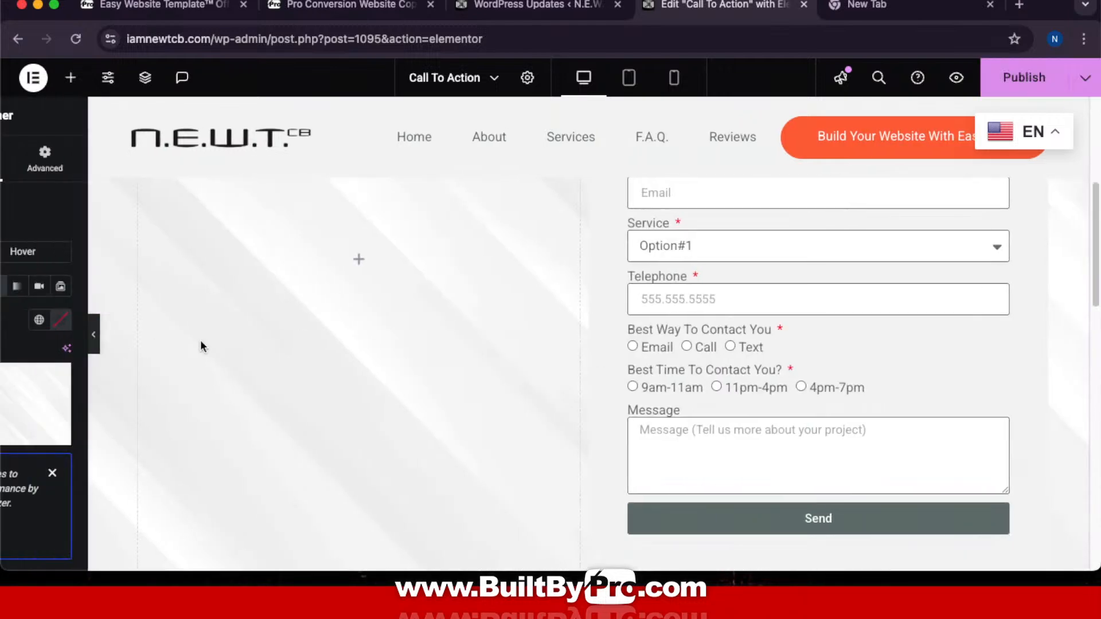
scroll(682, 354, up, 4)
scroll(682, 354, up, 3)
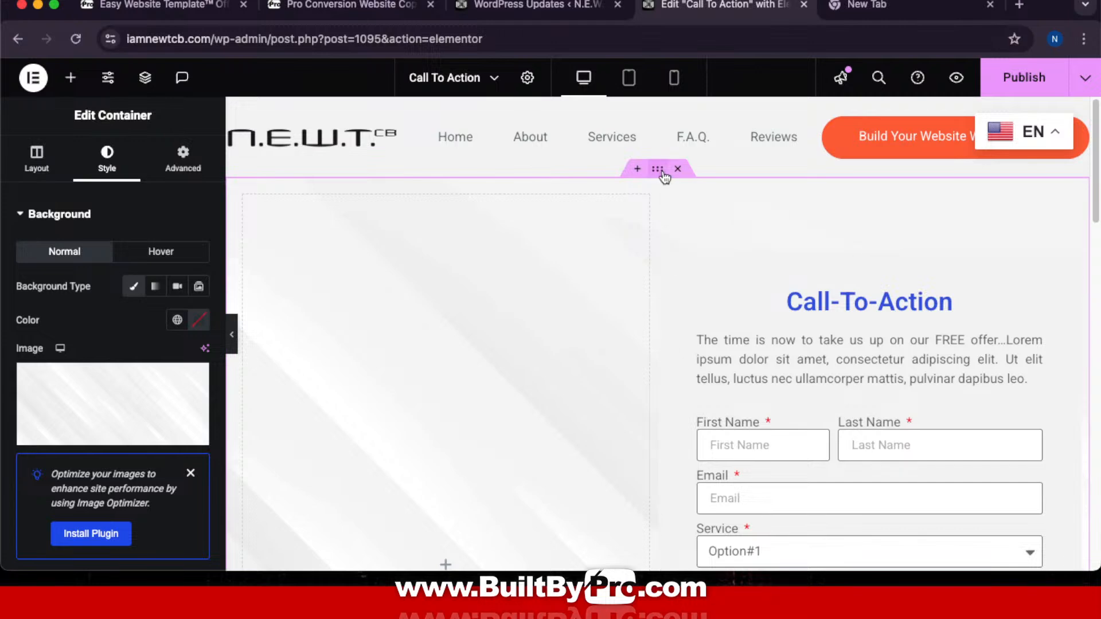
Step: Close the media library unchanged and move the editor tab back before the New Tab tab
click(156, 384)
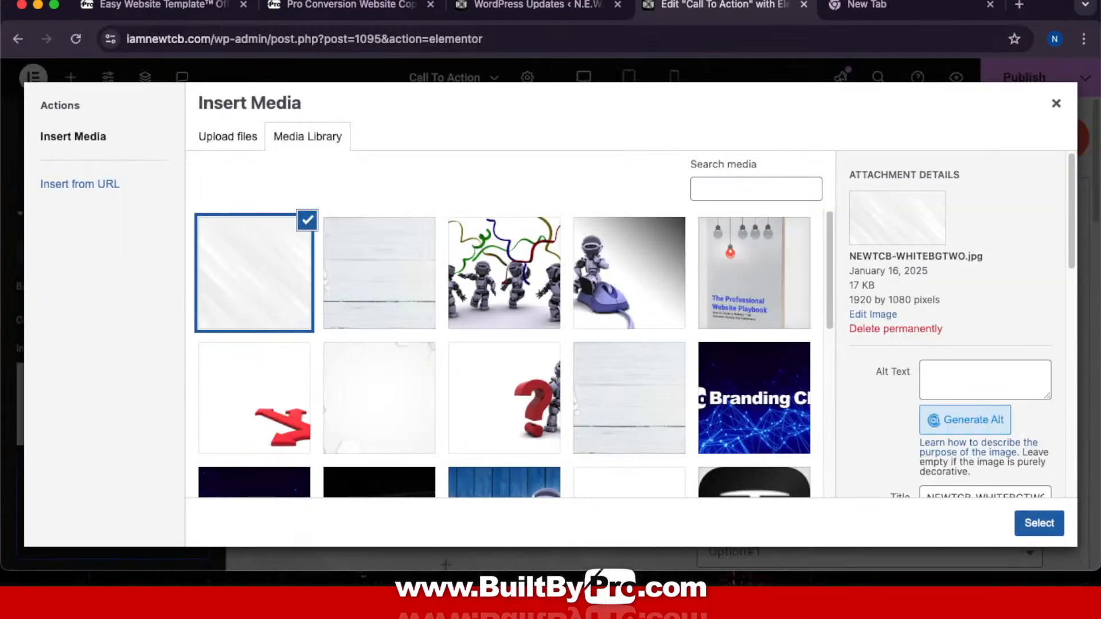
click(1055, 103)
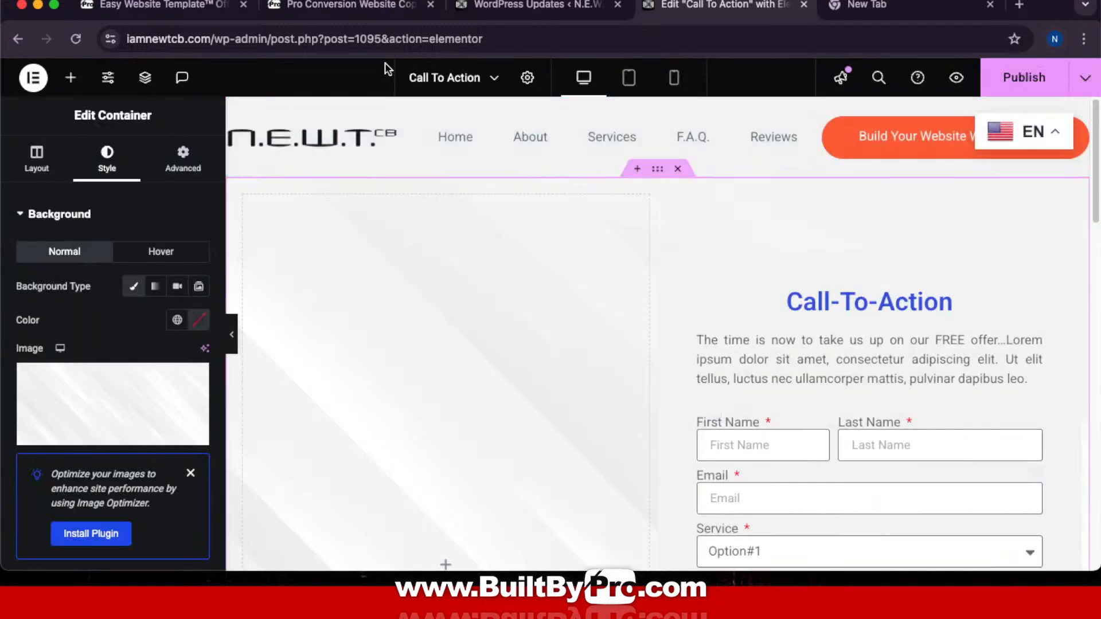
click(803, 4)
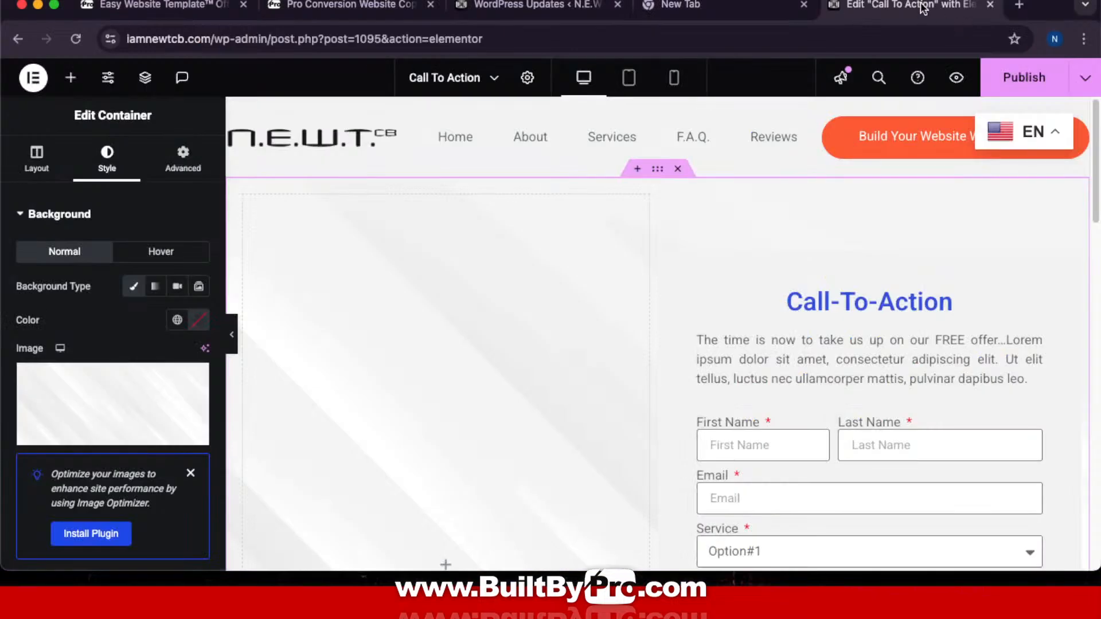
drag(923, 6, 739, 6)
scroll(720, 239, down, 10)
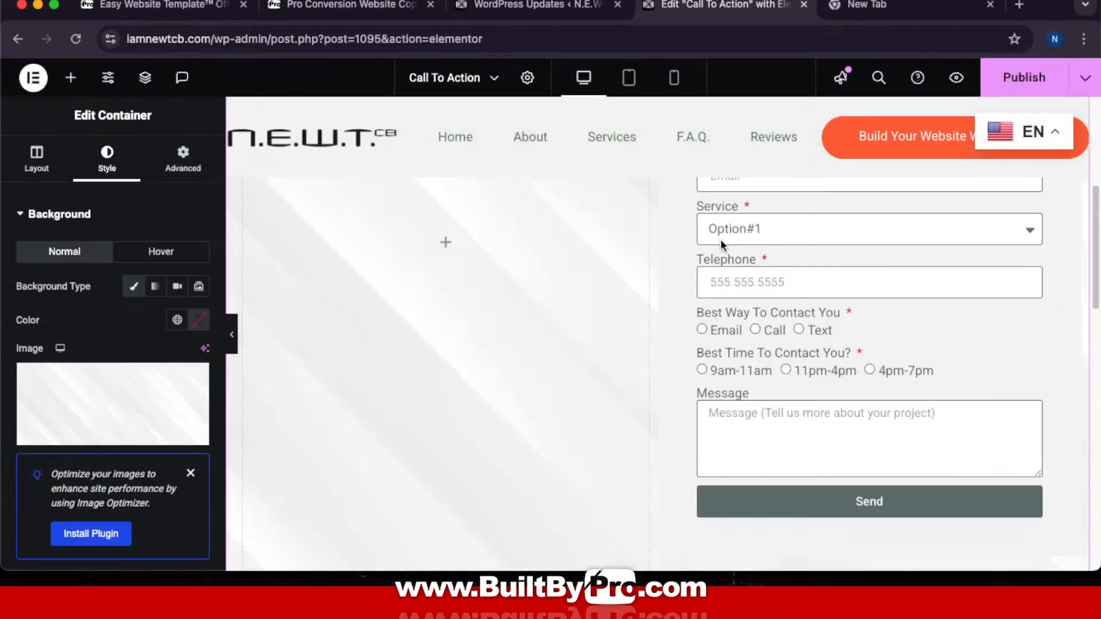
scroll(718, 235, up, 10)
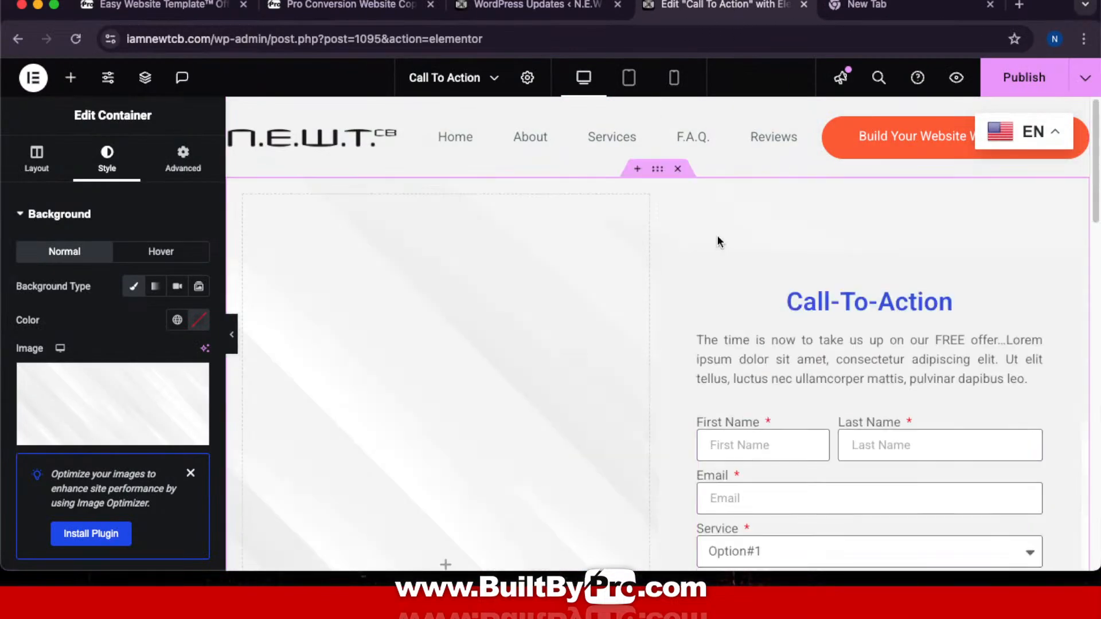
Step: Replace the container background with the robot-on-mouse image NEWTCB-ABOUT.jpg
click(109, 428)
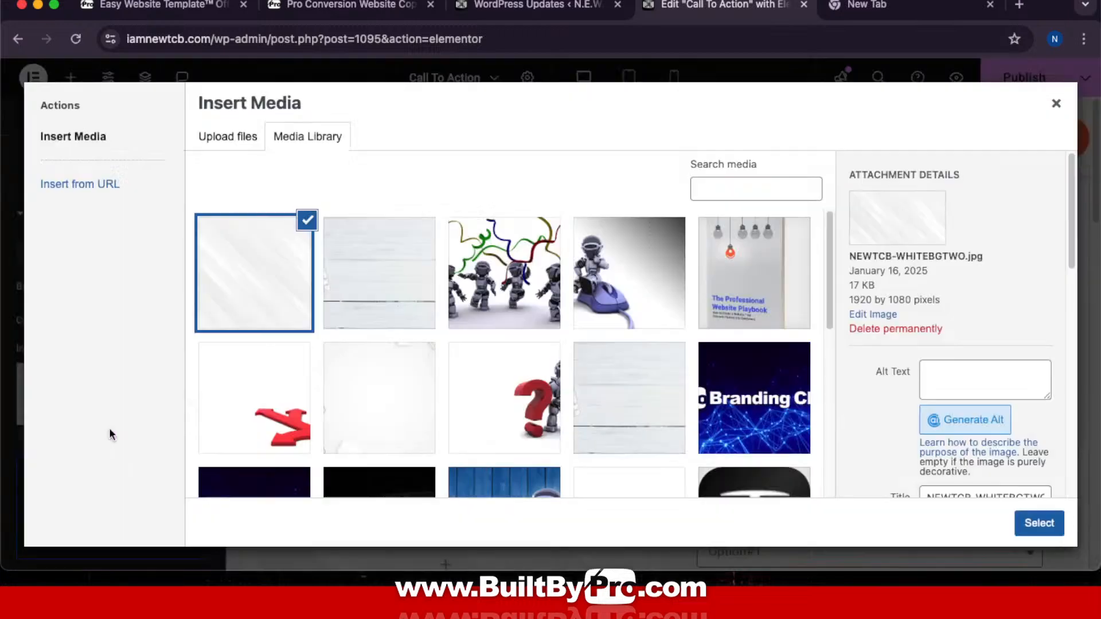
scroll(596, 255, down, 5)
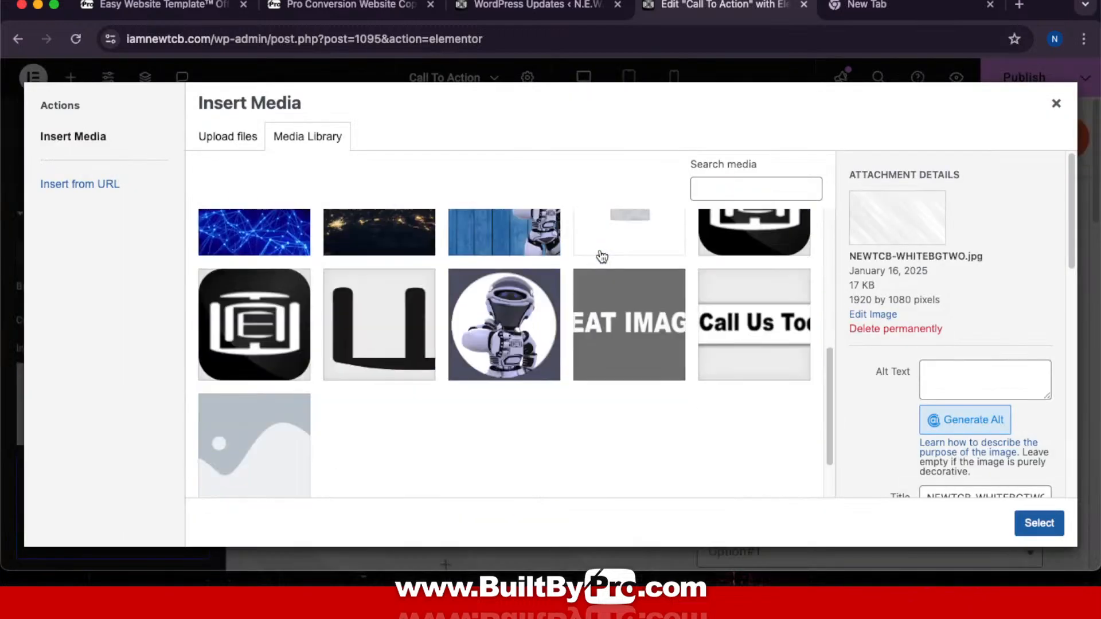
click(391, 319)
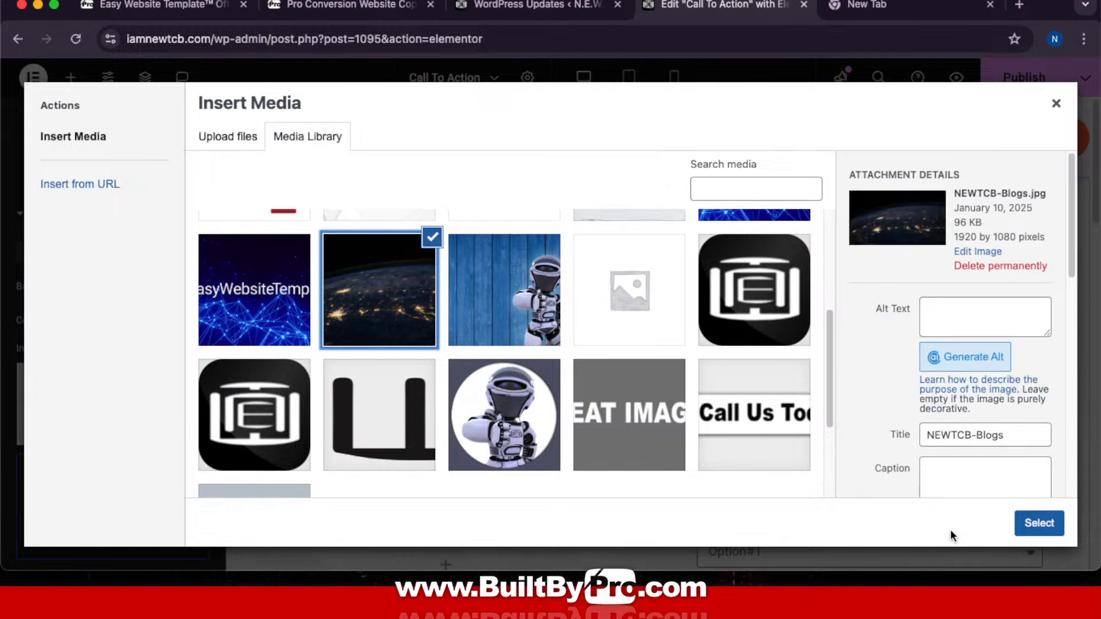
scroll(519, 352, up, 4)
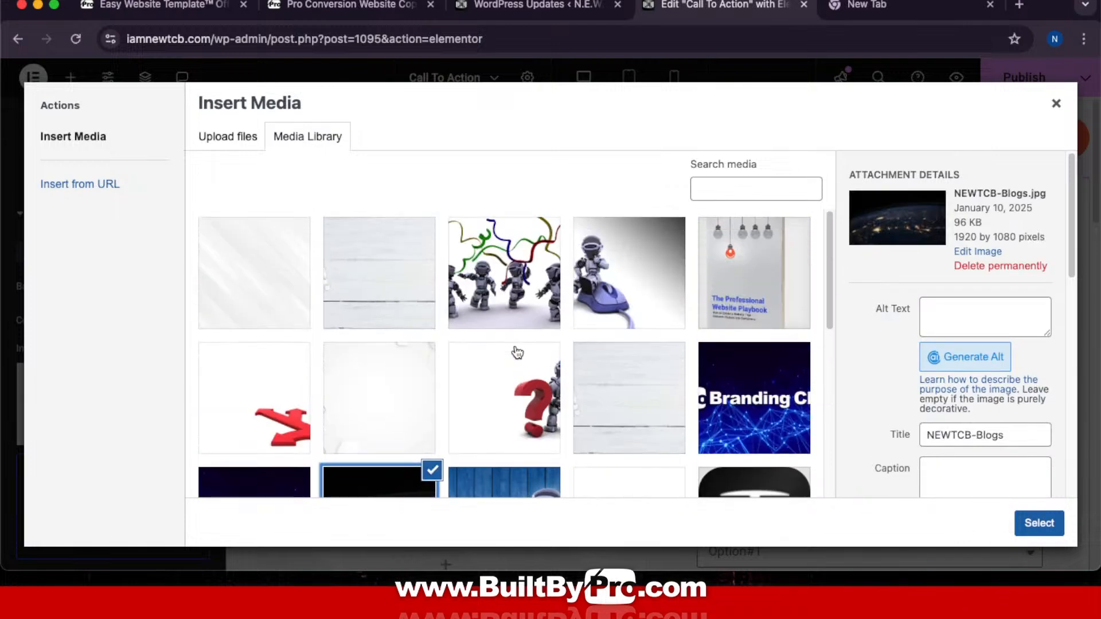
click(649, 273)
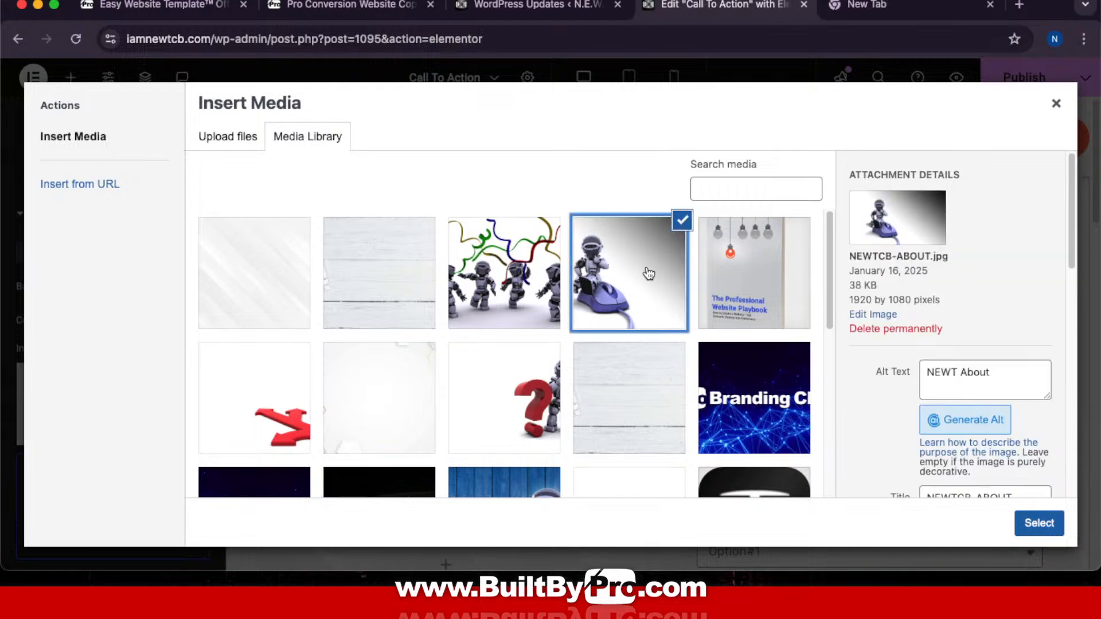
click(1039, 524)
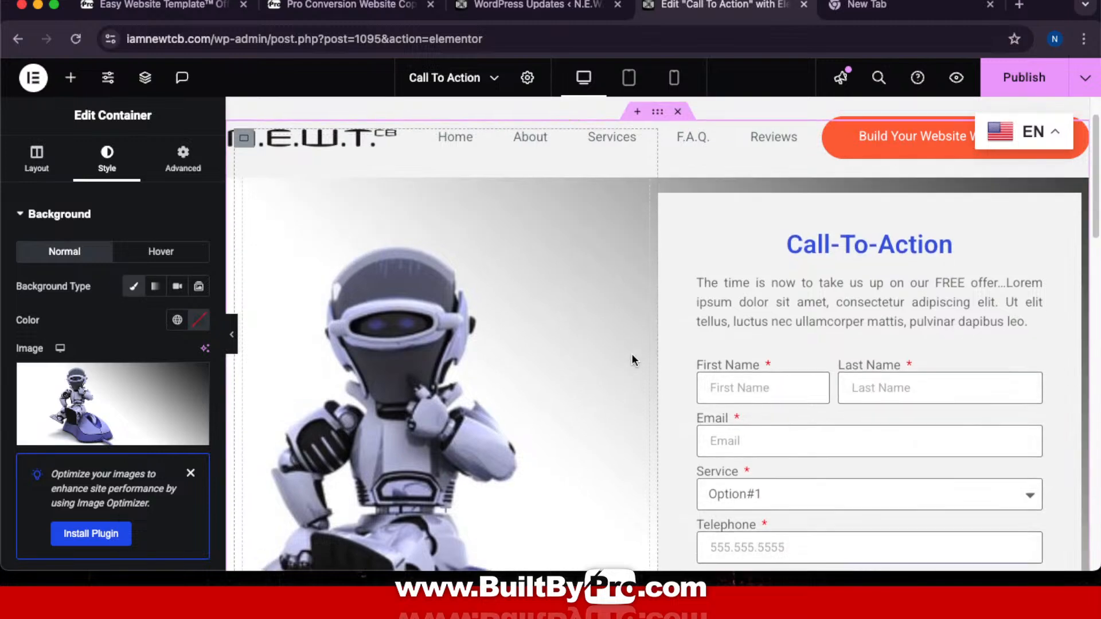
scroll(631, 353, down, 5)
scroll(630, 353, down, 4)
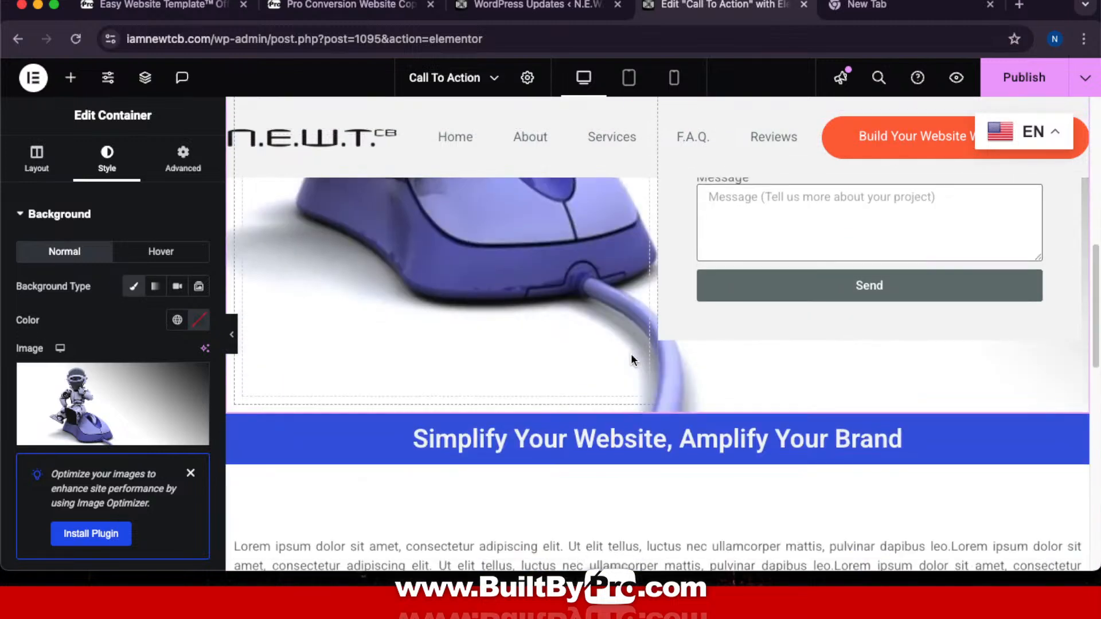
scroll(630, 353, up, 9)
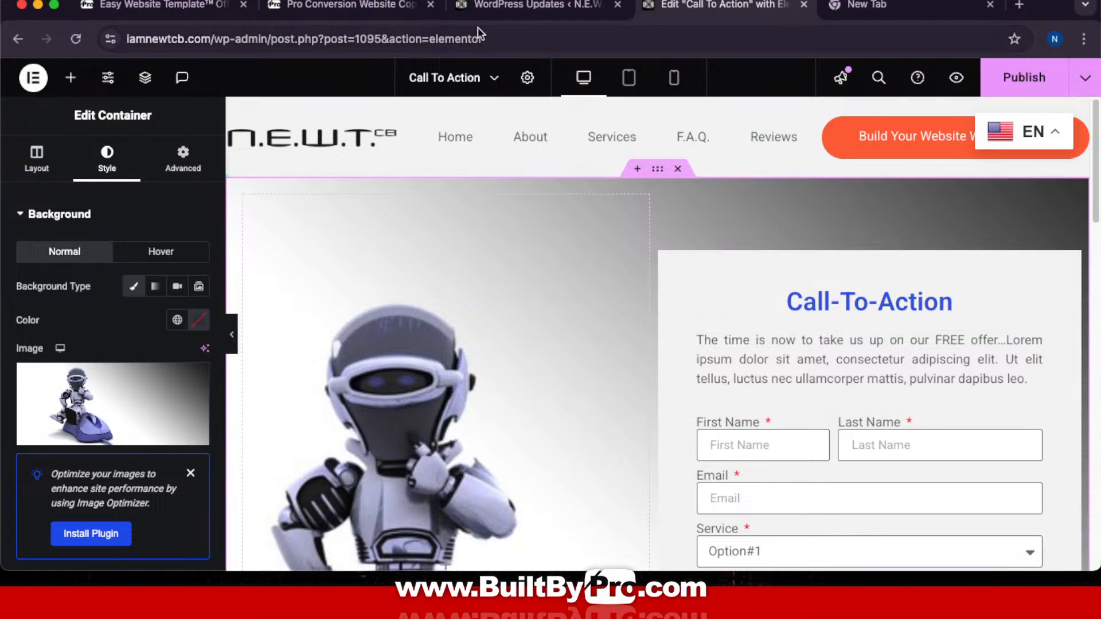
Step: Copy the C.T.A. Page prompt from the BuiltByPro prompt kit and return to ChatGPT
click(374, 9)
scroll(694, 315, down, 5)
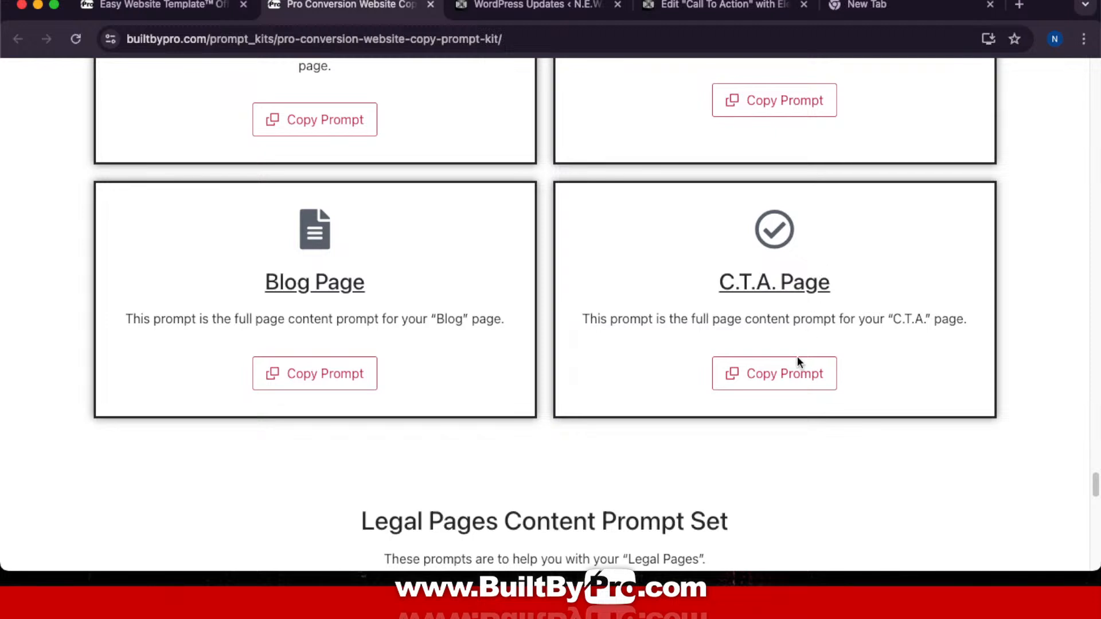
click(789, 388)
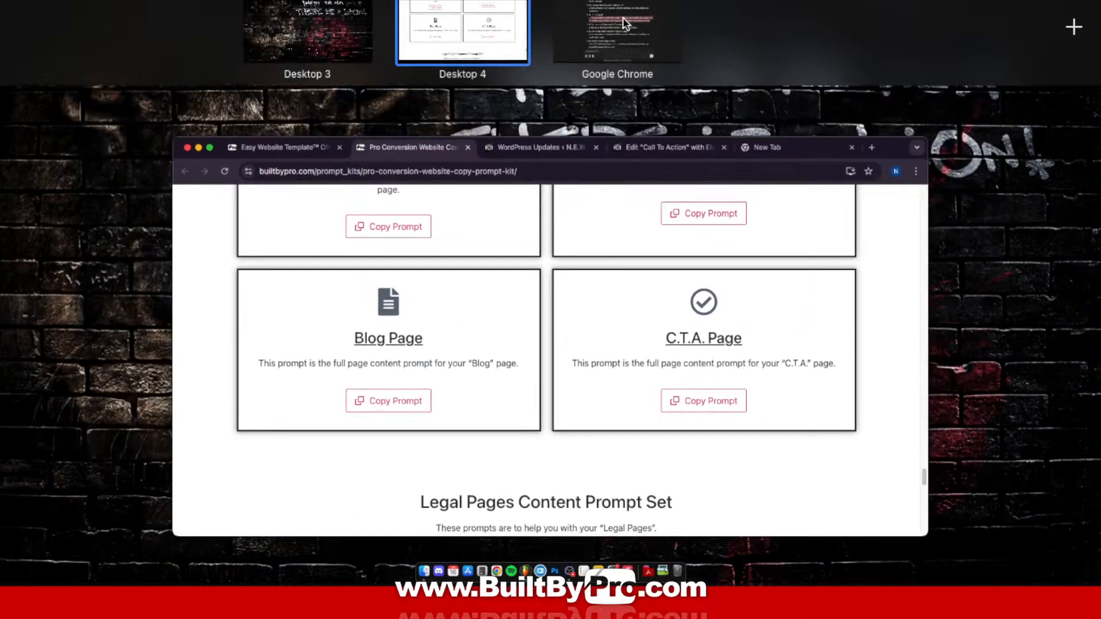
click(623, 17)
Step: Paste the copied C.T.A. Page content prompt into ChatGPT and send it
scroll(608, 258, down, 6)
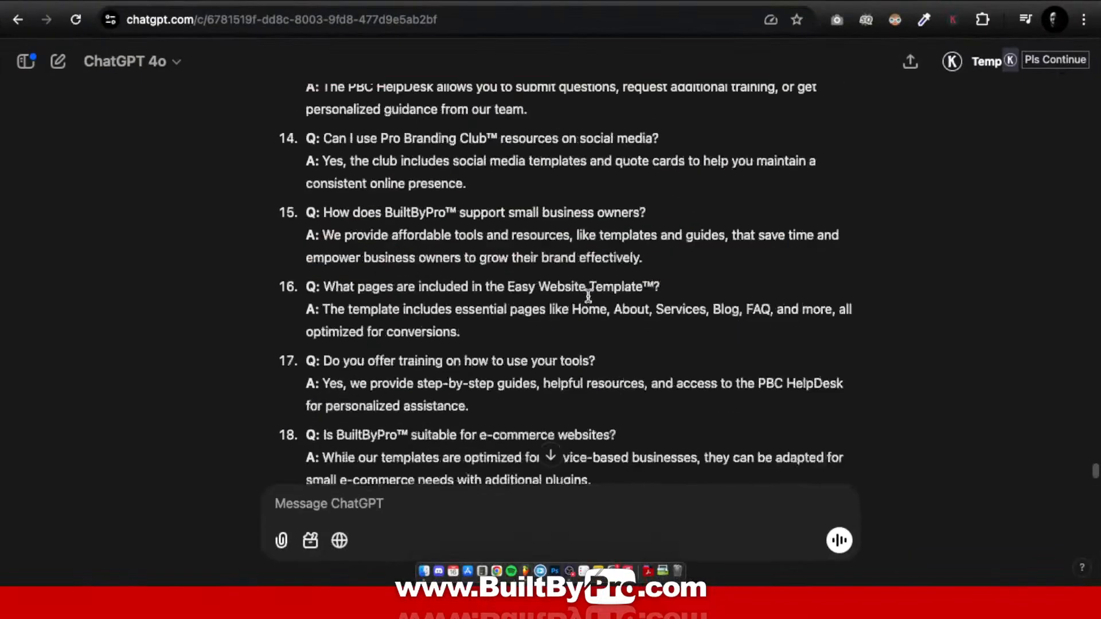
scroll(587, 297, down, 10)
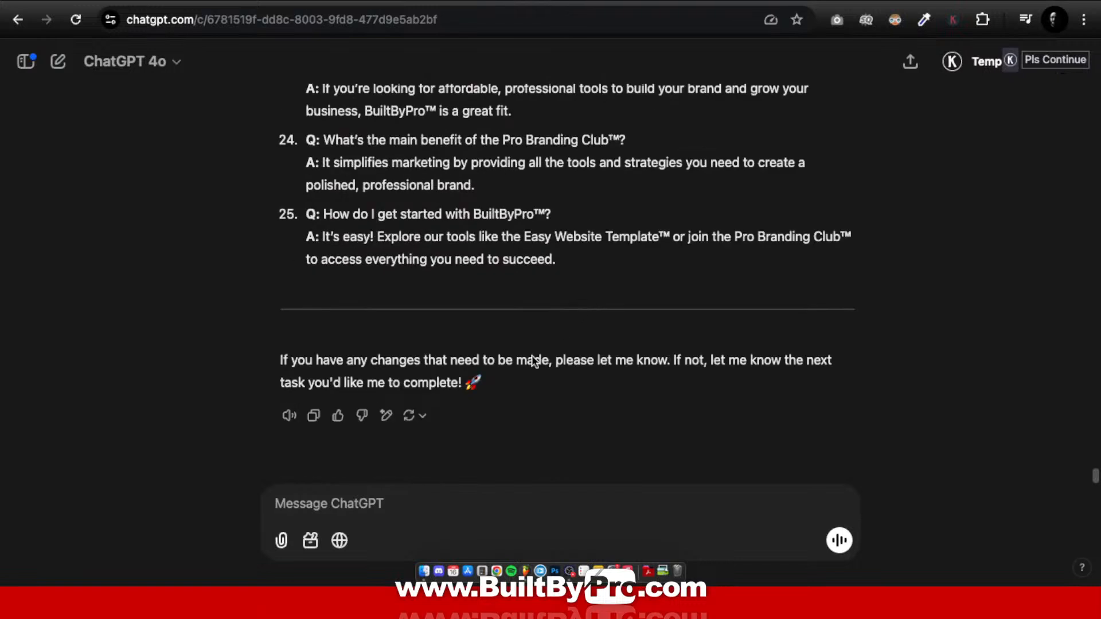
click(355, 503)
key(ctrl+v)
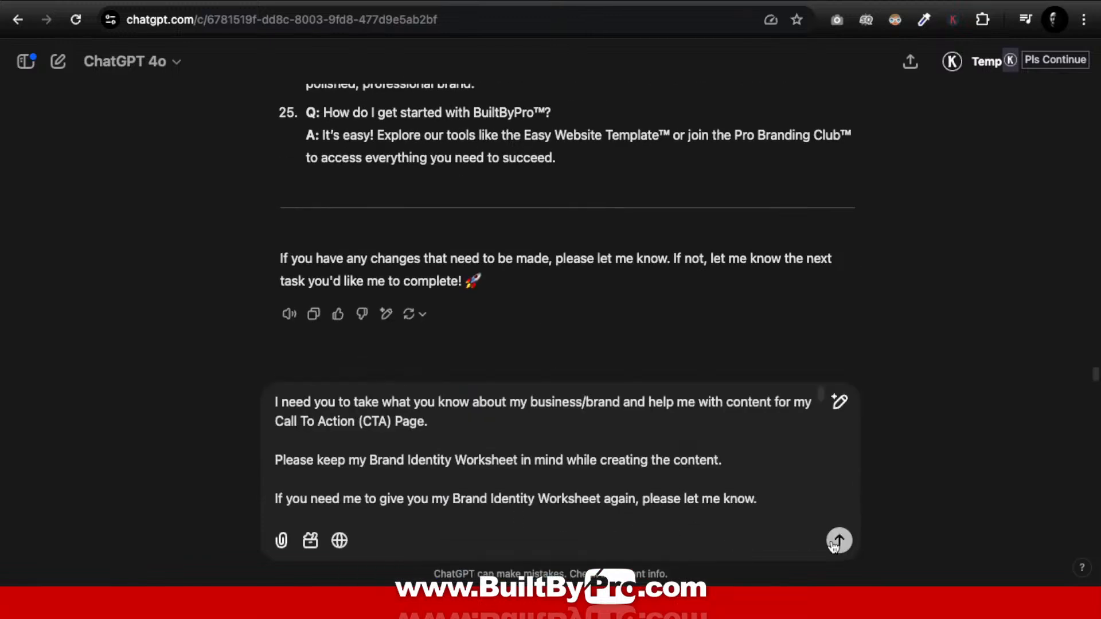
click(838, 541)
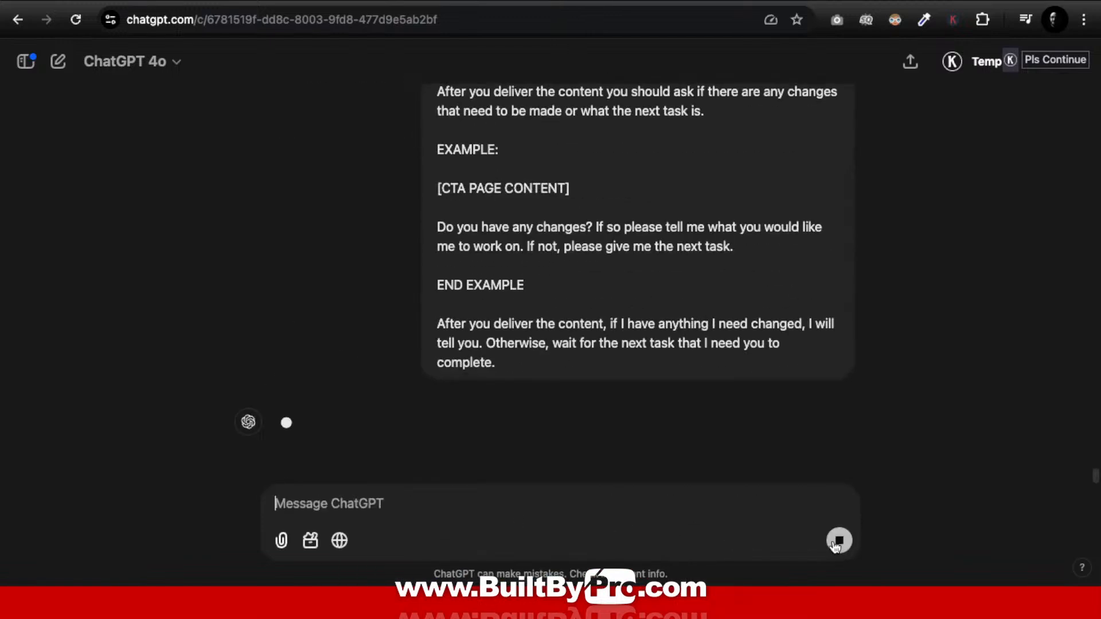
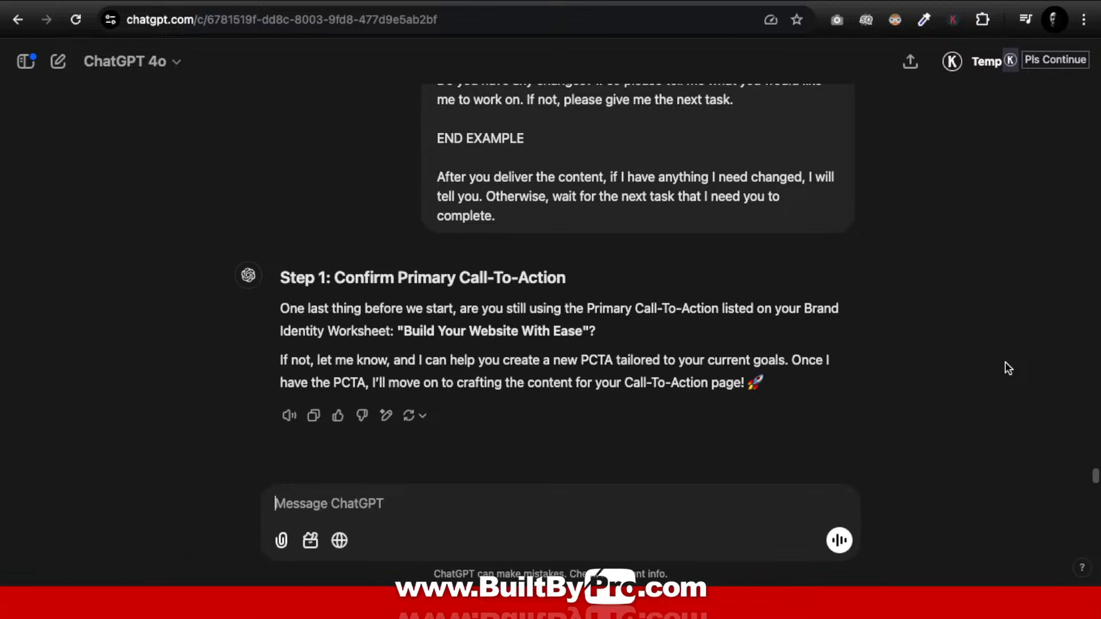
Step: Reply 'Yes that is correct' to ChatGPT, then select 'Build Your Website With Ease' in its answer
text(Yes tha)
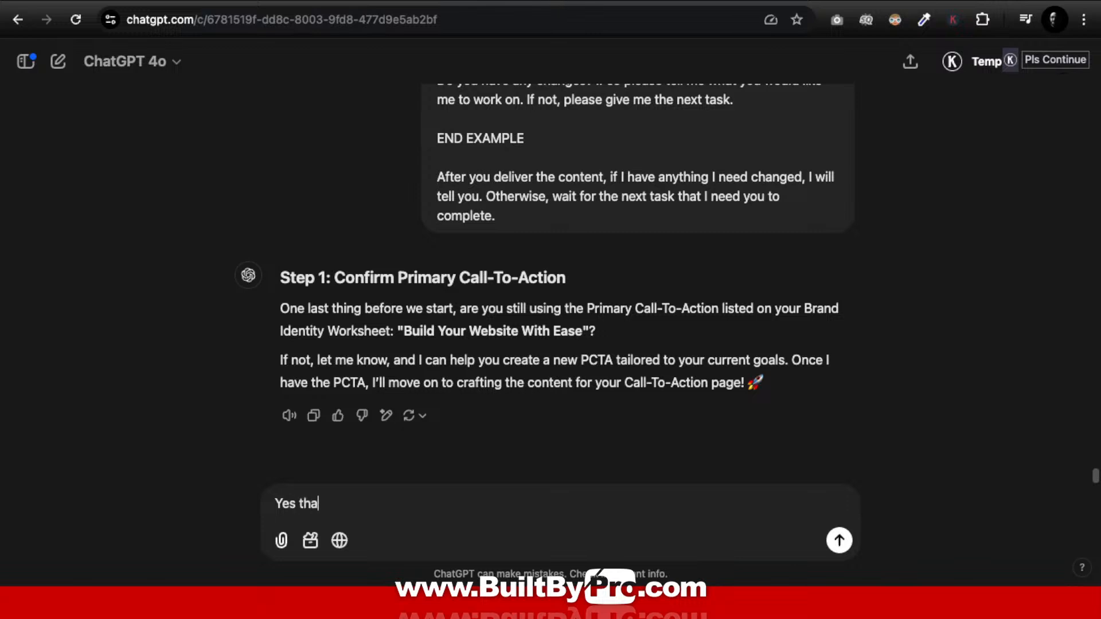
text(t is correct)
click(840, 541)
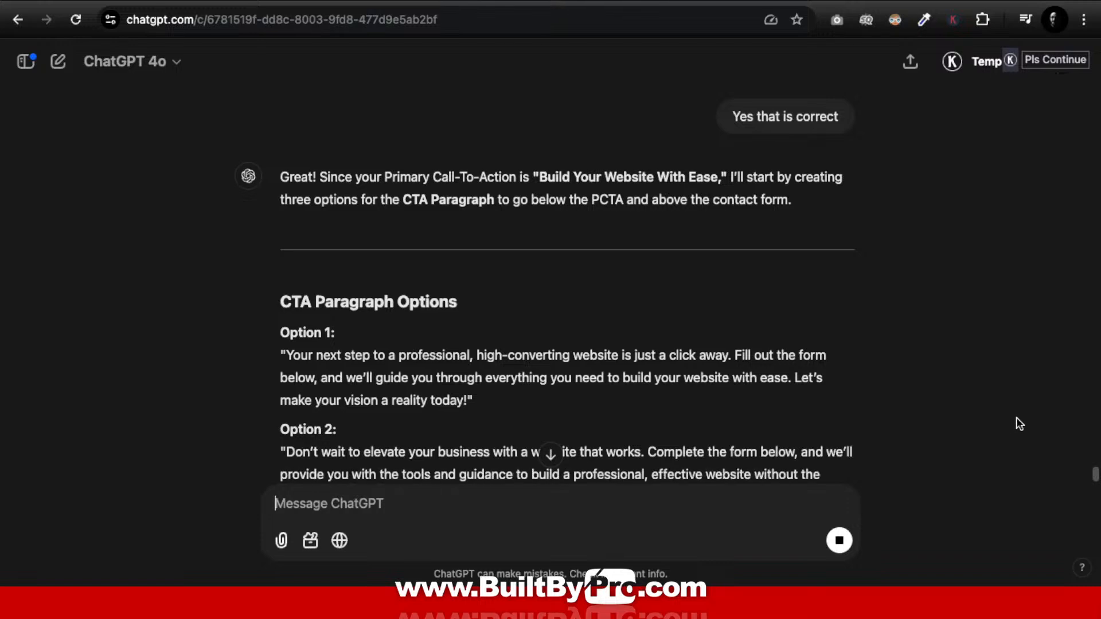
scroll(1026, 423, up, 10)
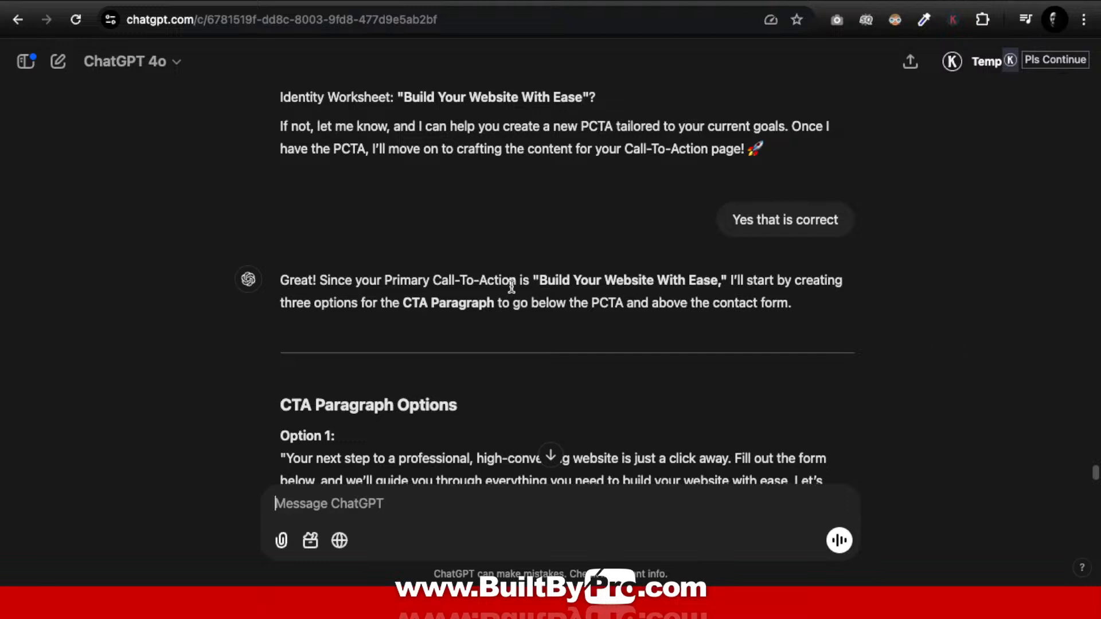
drag(541, 284, 718, 271)
key(super+c)
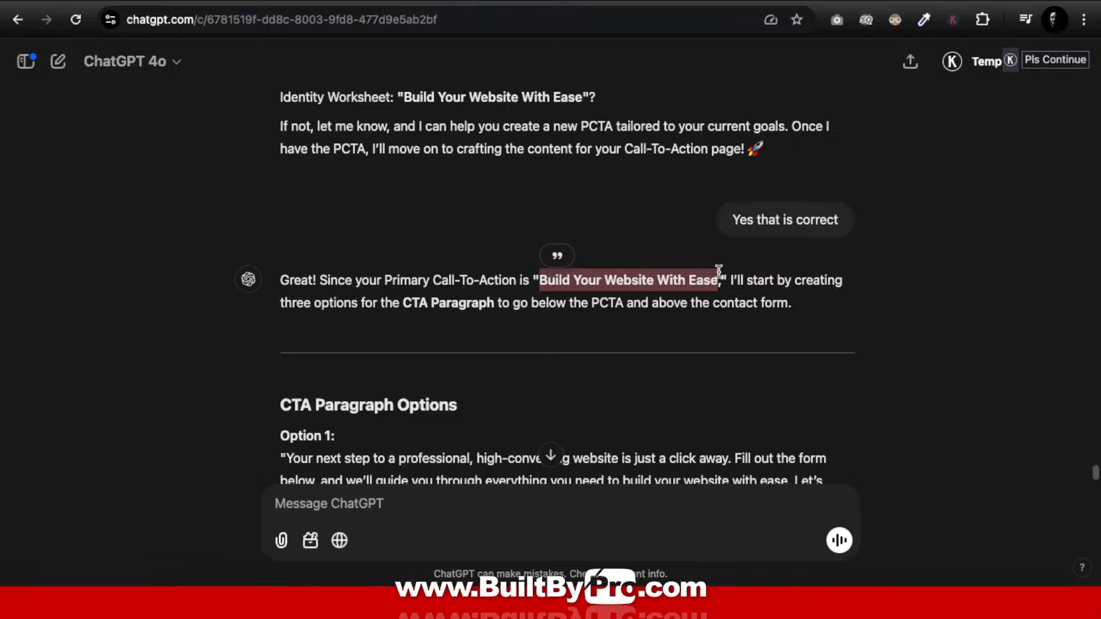
Step: Replace the Call-To-Action form heading with the pasted 'Build Your Website With Ease', then return to ChatGPT
key(ctrl+Up)
click(545, 25)
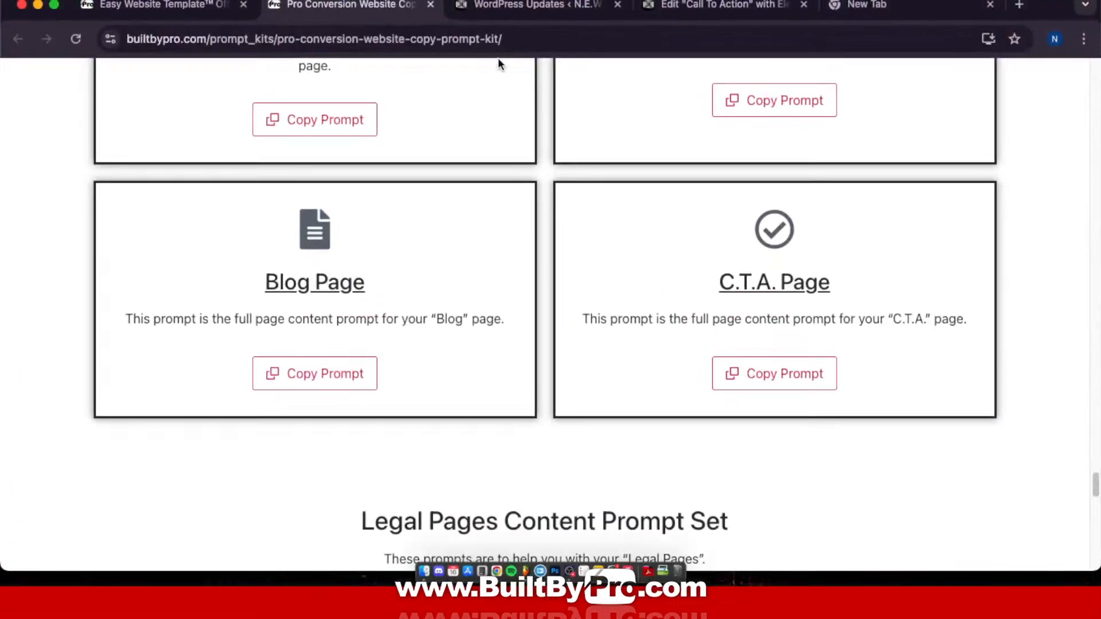
click(684, 17)
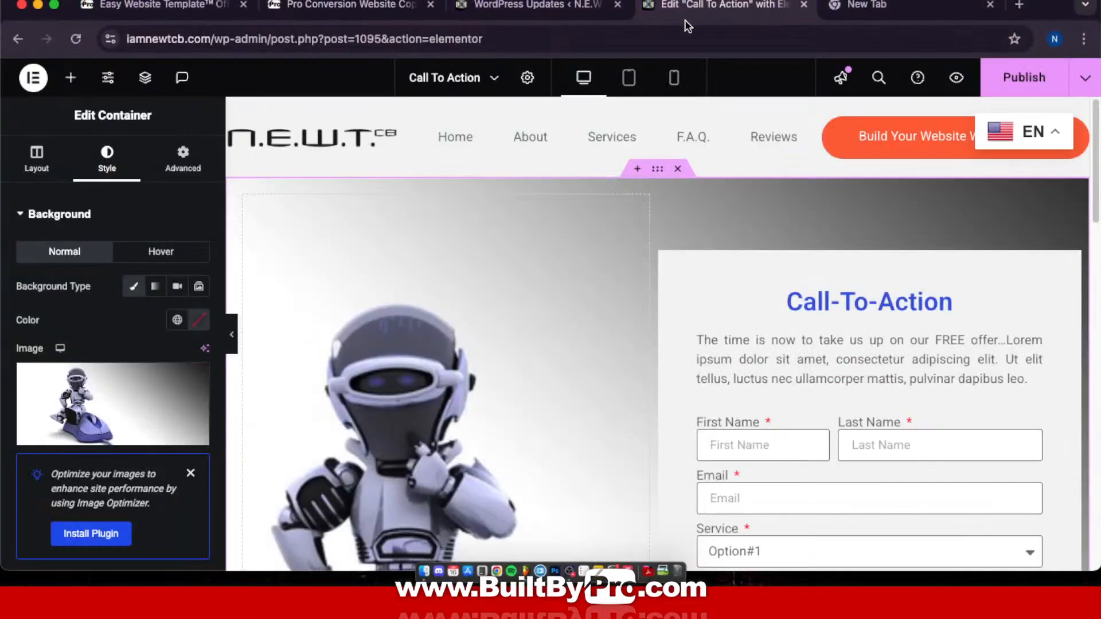
click(847, 304)
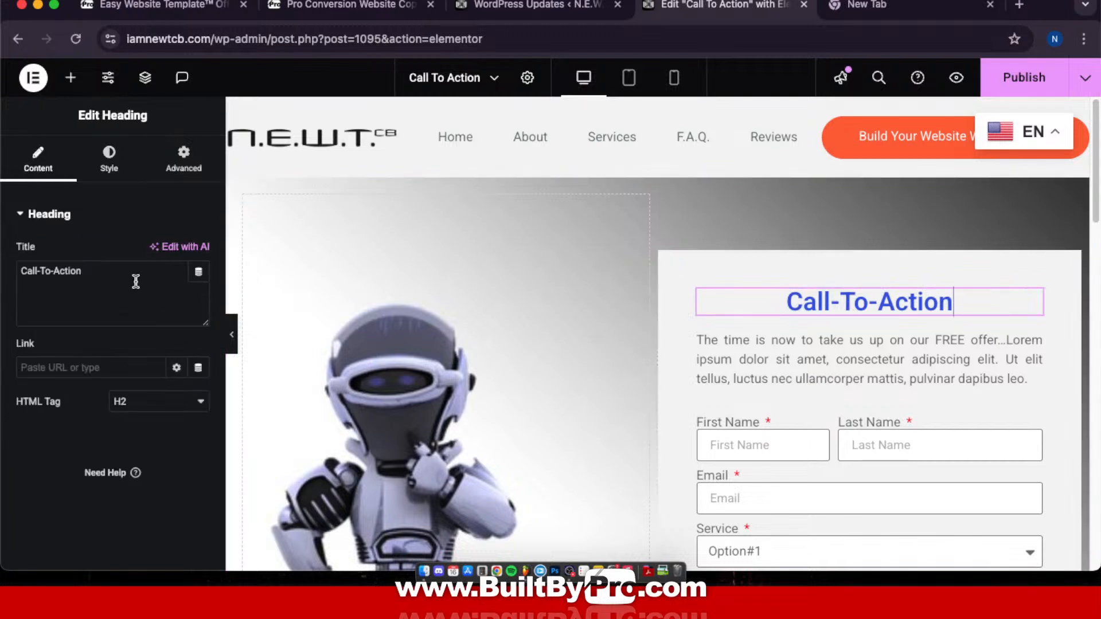
drag(135, 278, 9, 277)
key(super+v)
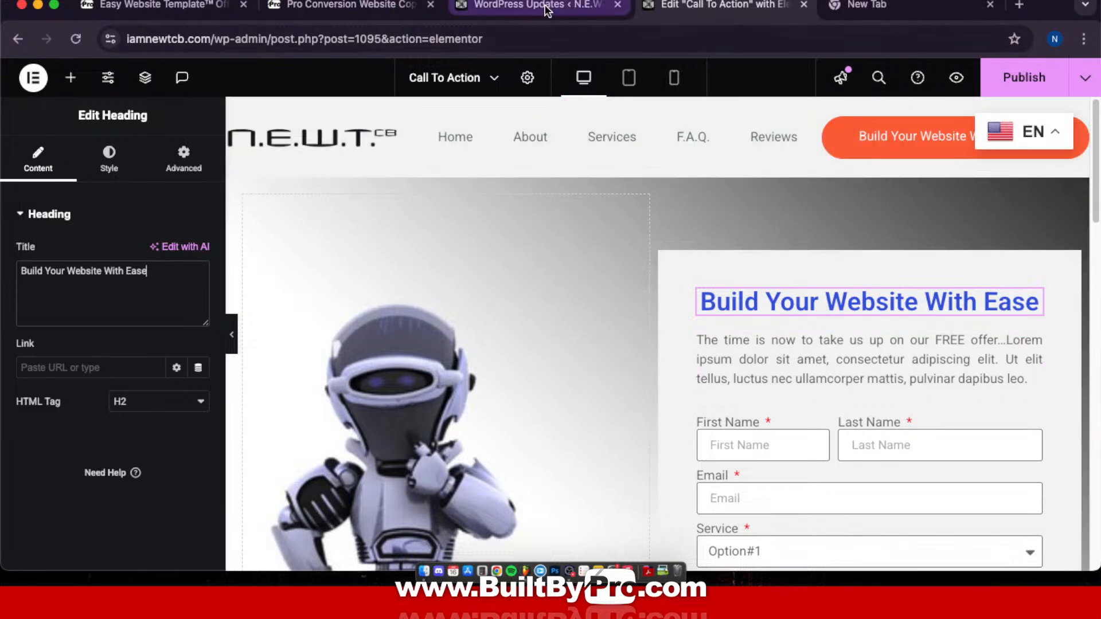
key(ctrl+Up)
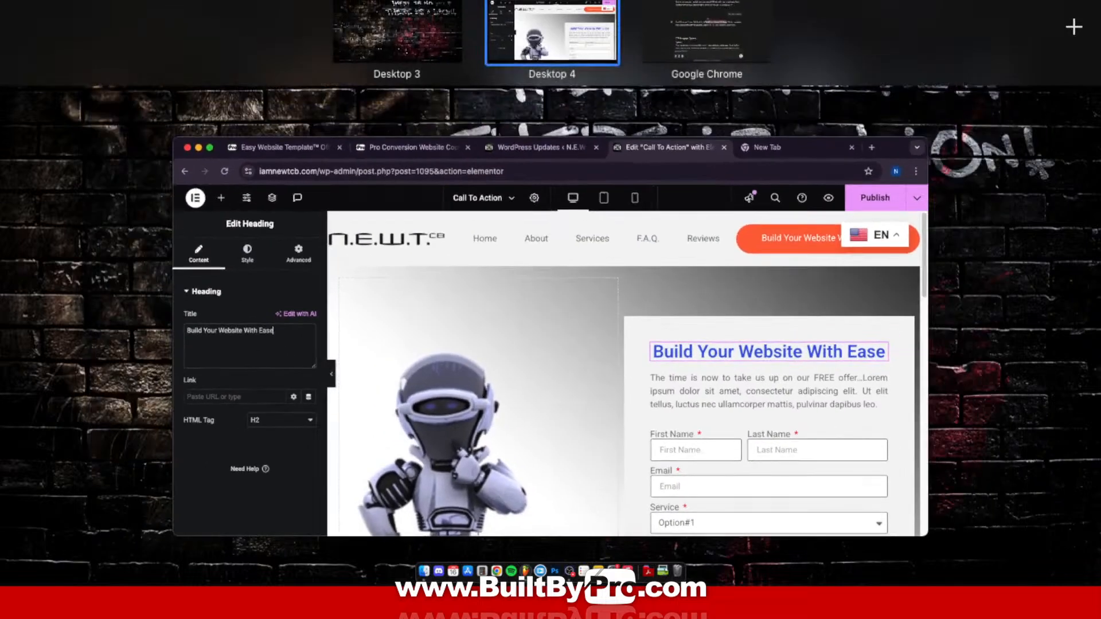
click(727, 29)
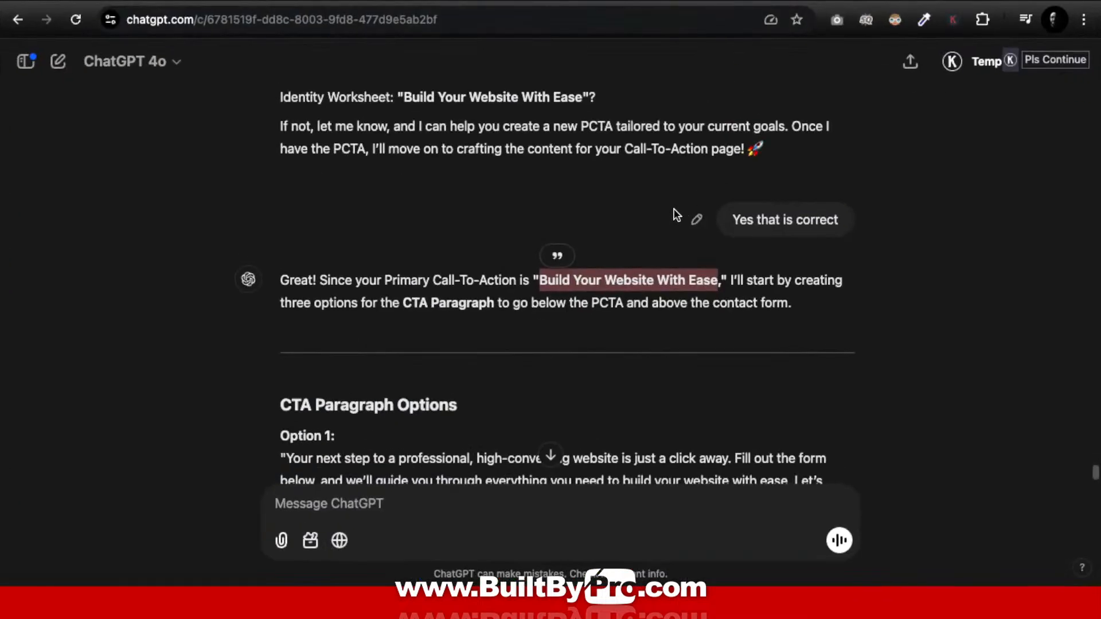
Step: Select the Option 2 CTA paragraph text in ChatGPT's reply
scroll(677, 215, down, 5)
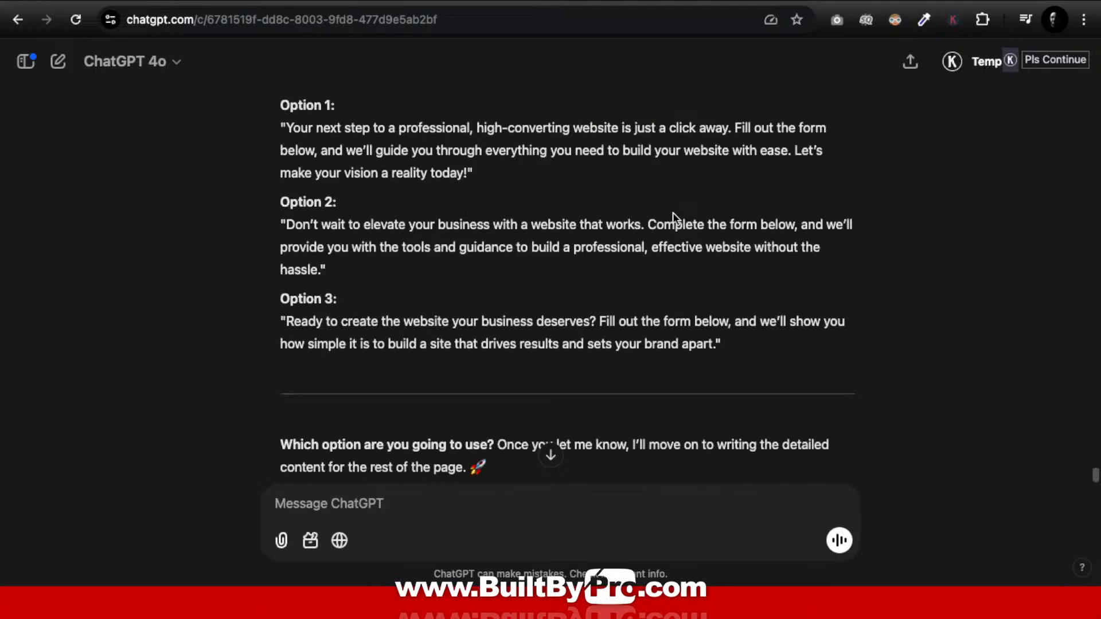
scroll(672, 212, up, 4)
scroll(672, 212, down, 1)
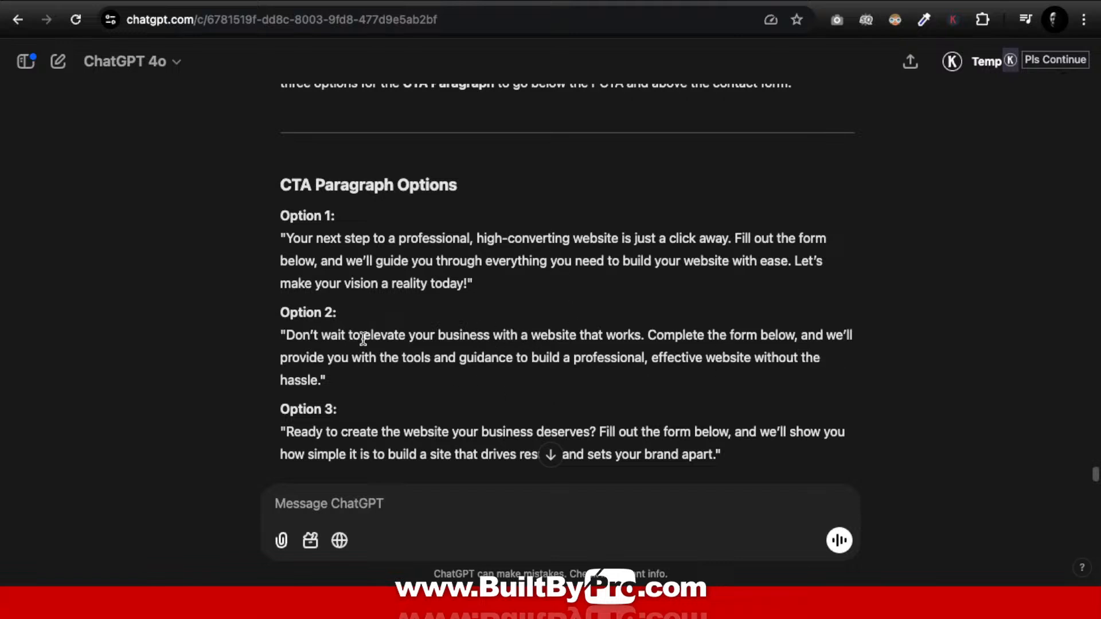
drag(286, 337, 321, 388)
key(super+c)
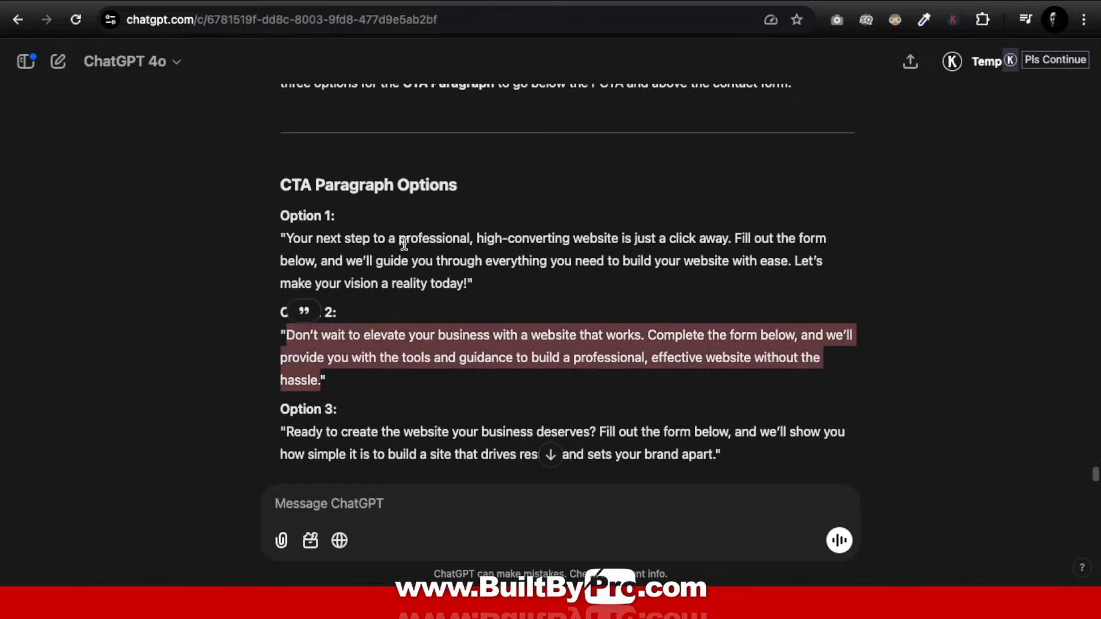
key(ctrl+Up)
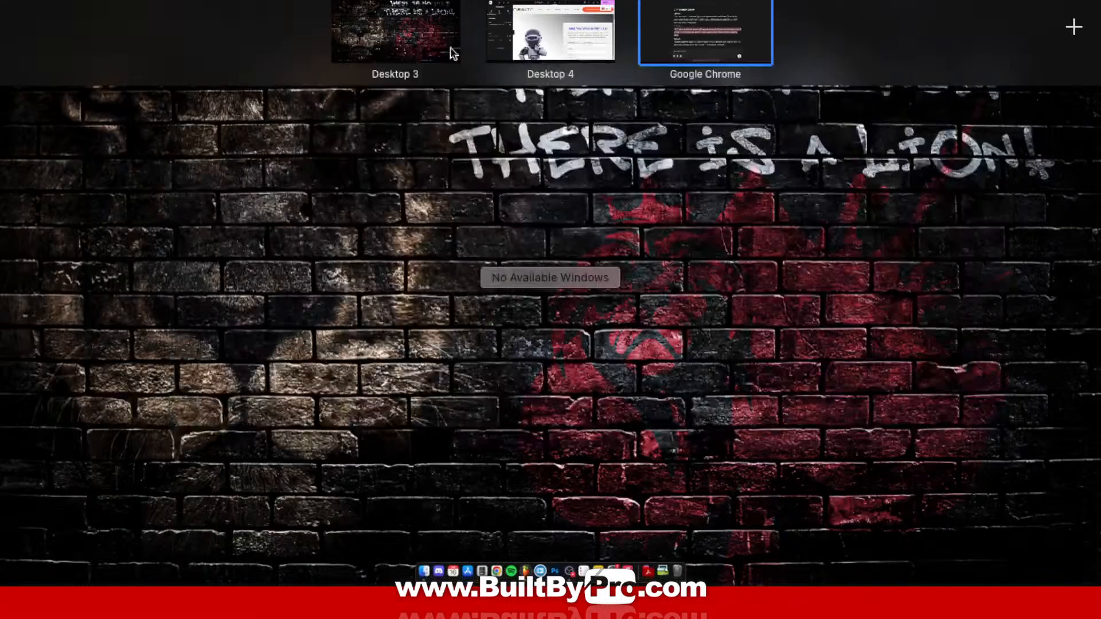
Step: Paste the Option 2 text over the placeholder paragraph below the heading
click(545, 17)
click(853, 374)
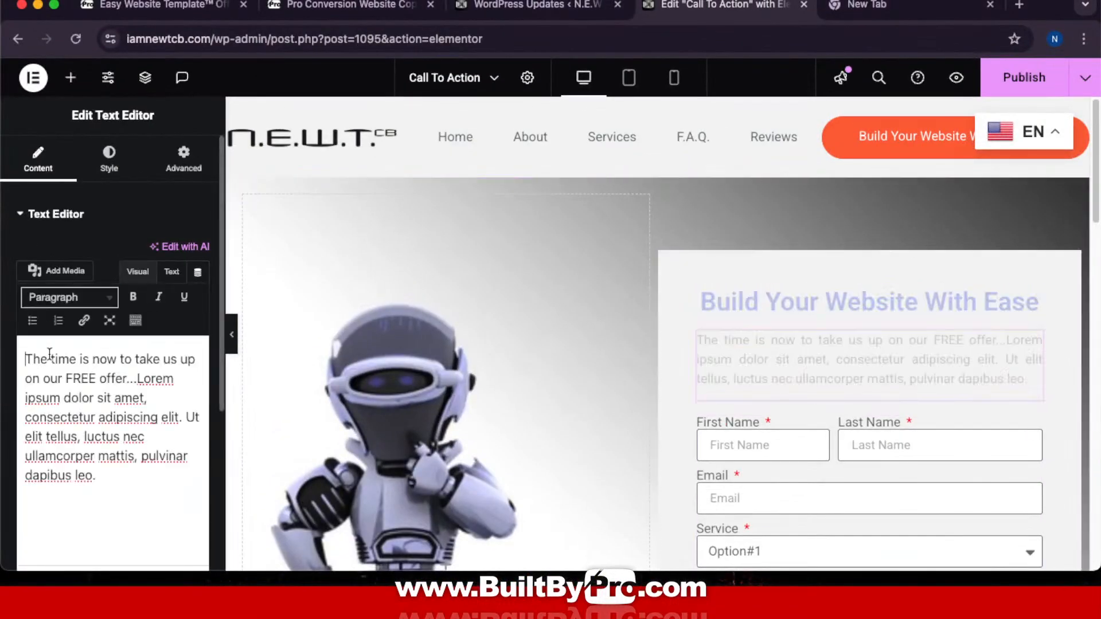
drag(27, 360, 153, 484)
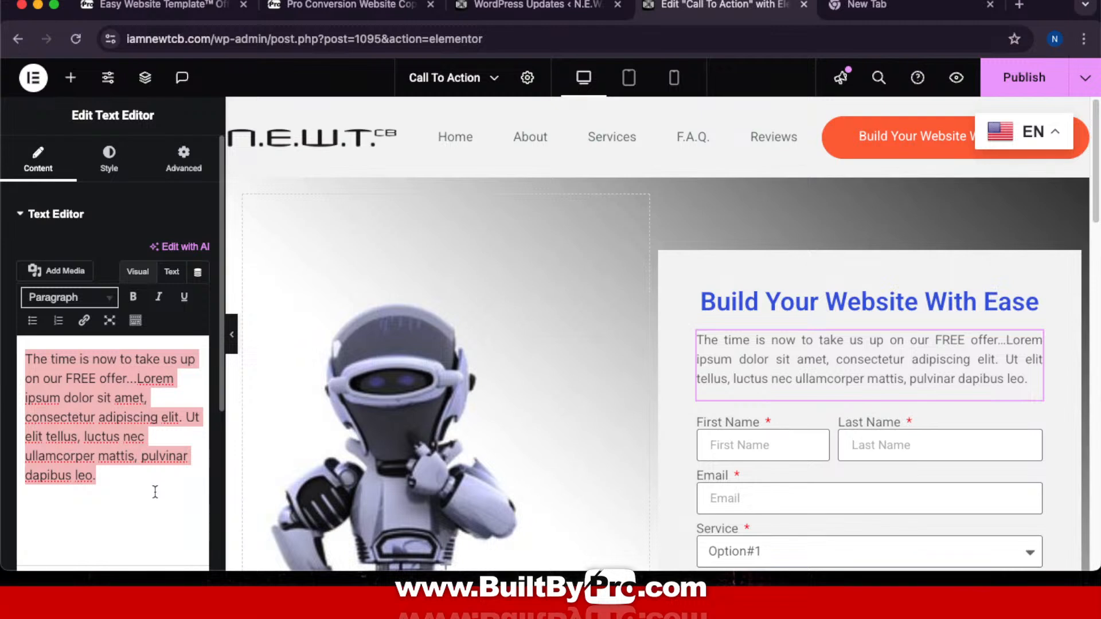
key(super+v)
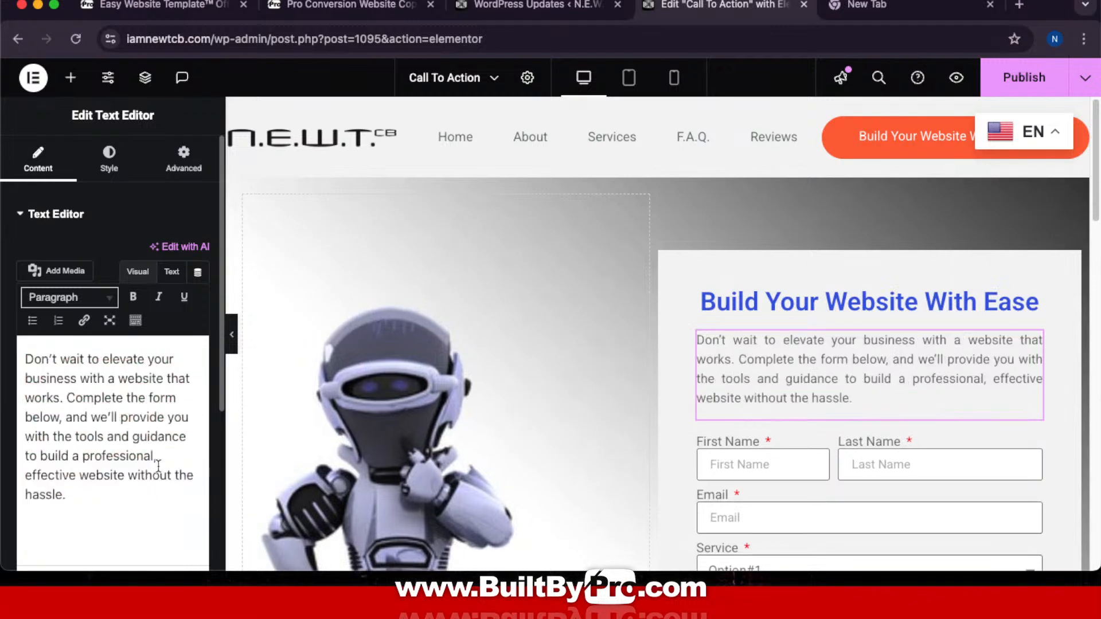
scroll(635, 302, down, 12)
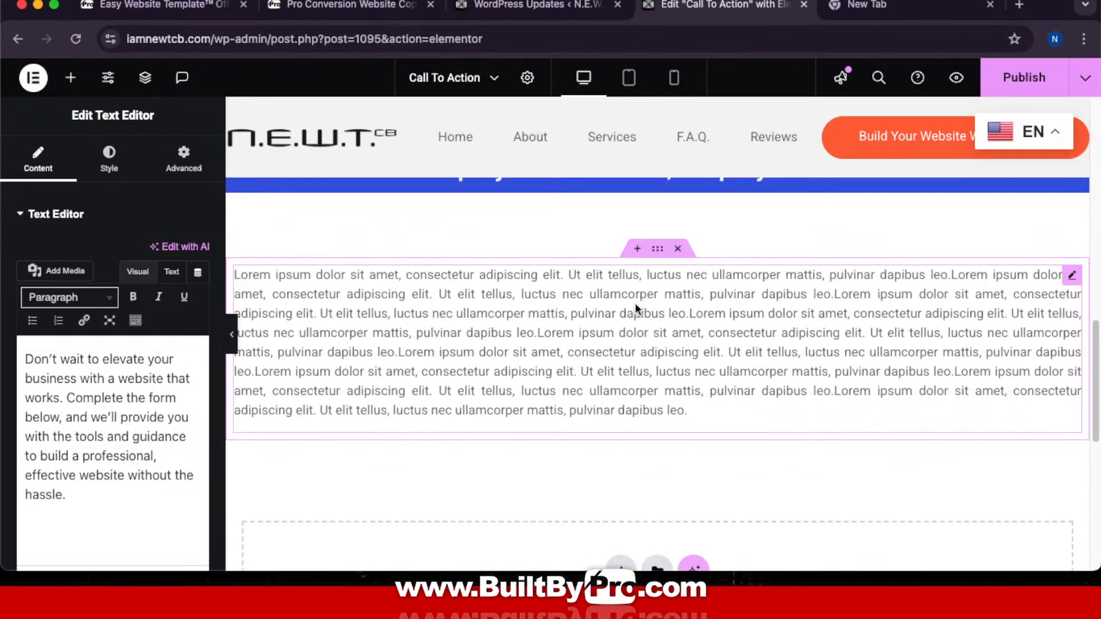
scroll(659, 283, up, 10)
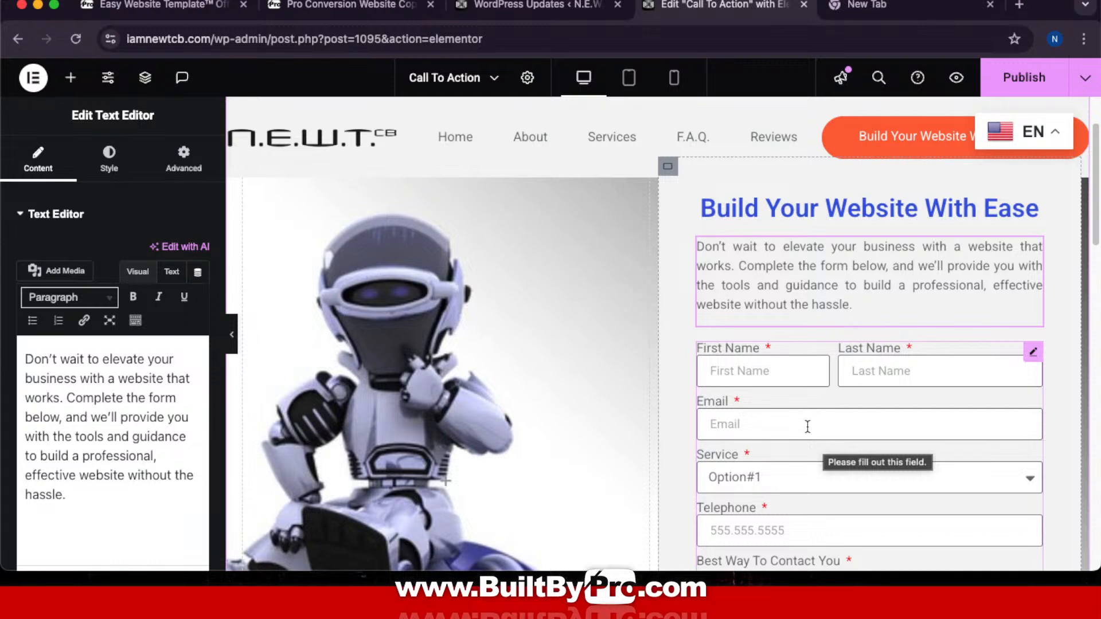
key(ctrl+Up)
Step: Tell ChatGPT 'option 2' to choose the second CTA paragraph
click(673, 39)
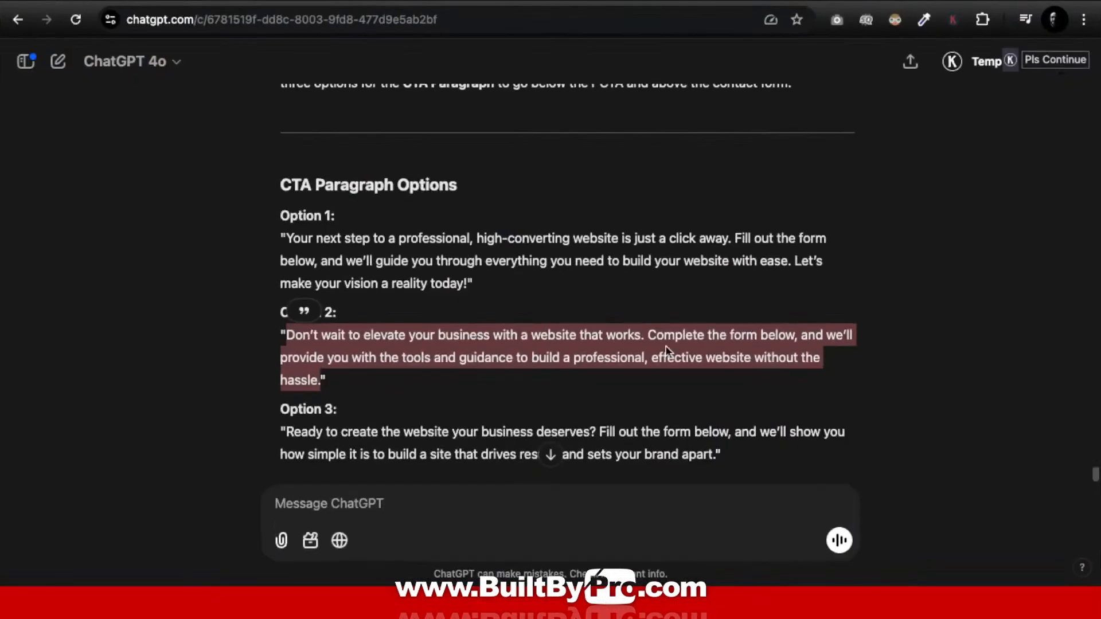
scroll(497, 463, down, 4)
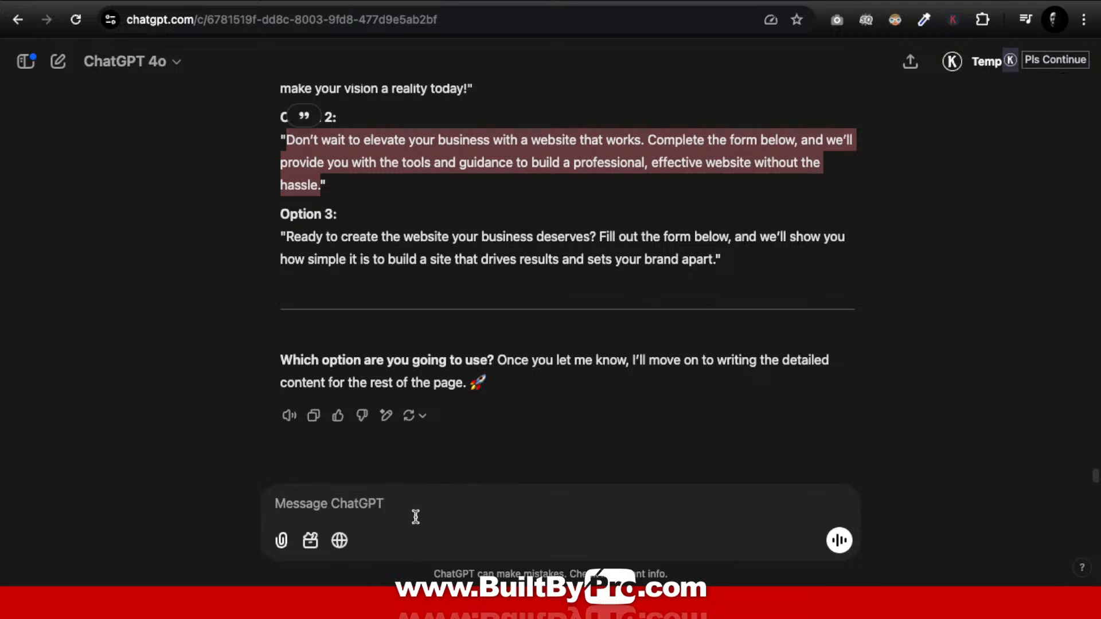
click(410, 501)
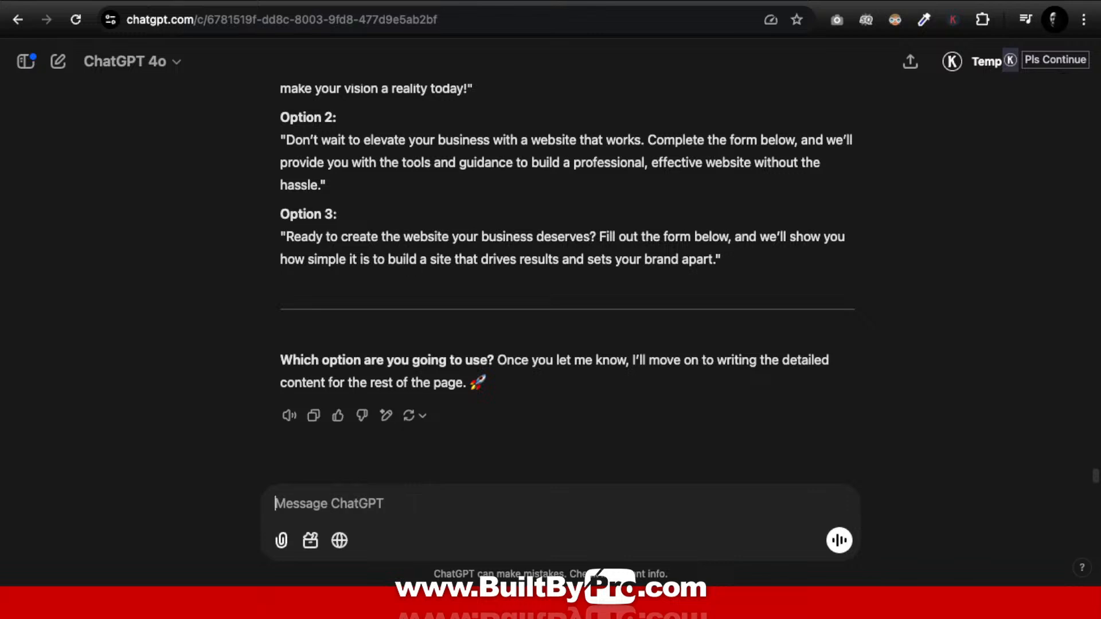
text(option )
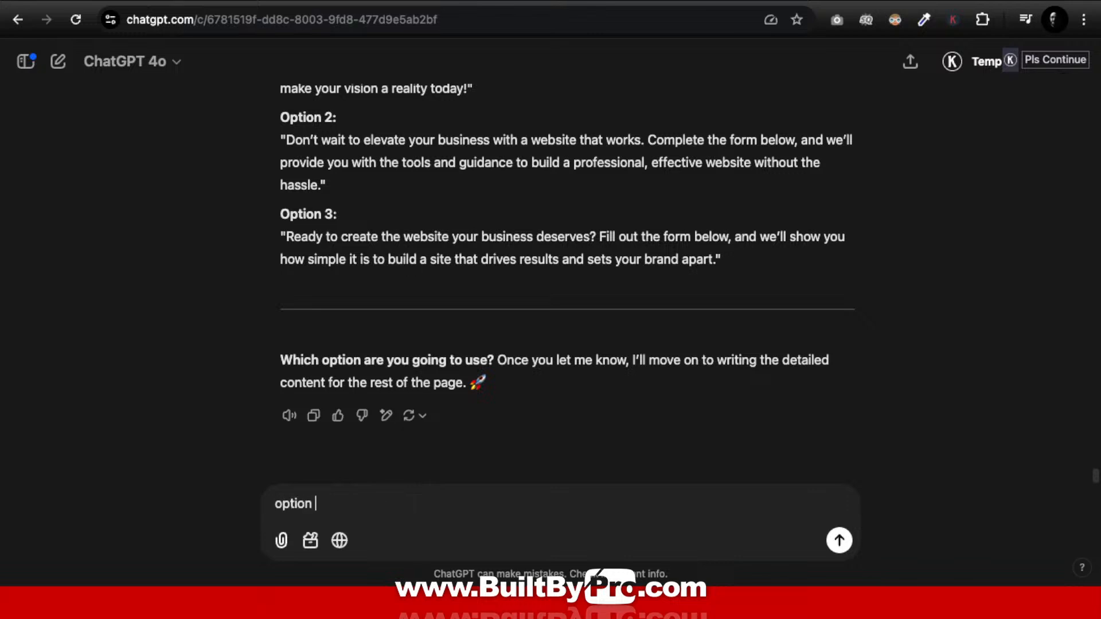
text(2)
scroll(533, 280, up, 3)
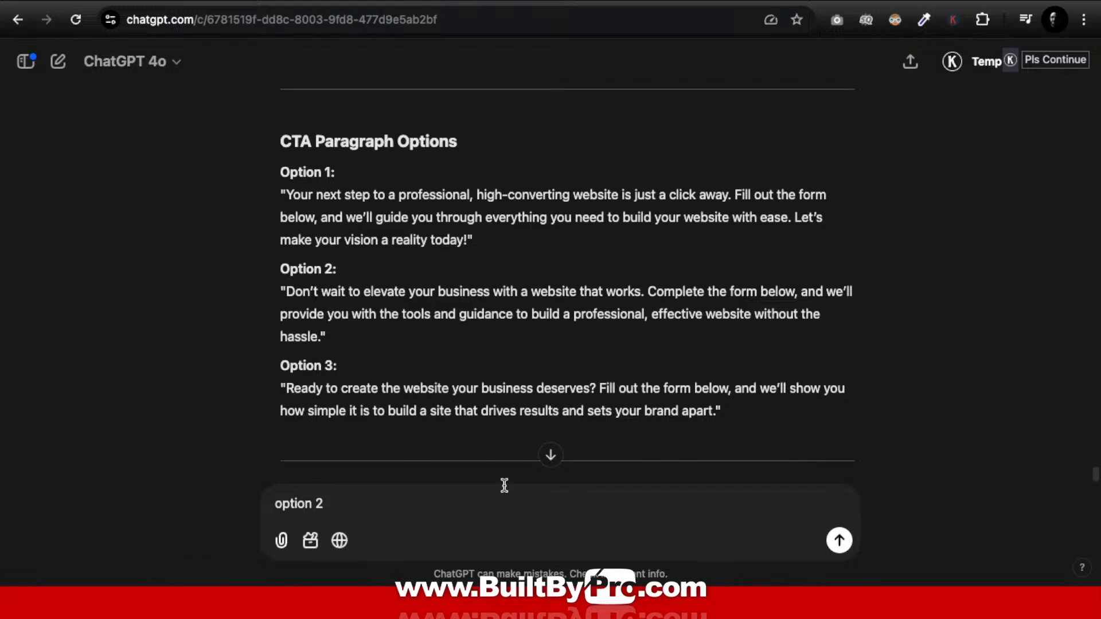
key(ctrl+Up)
click(566, 20)
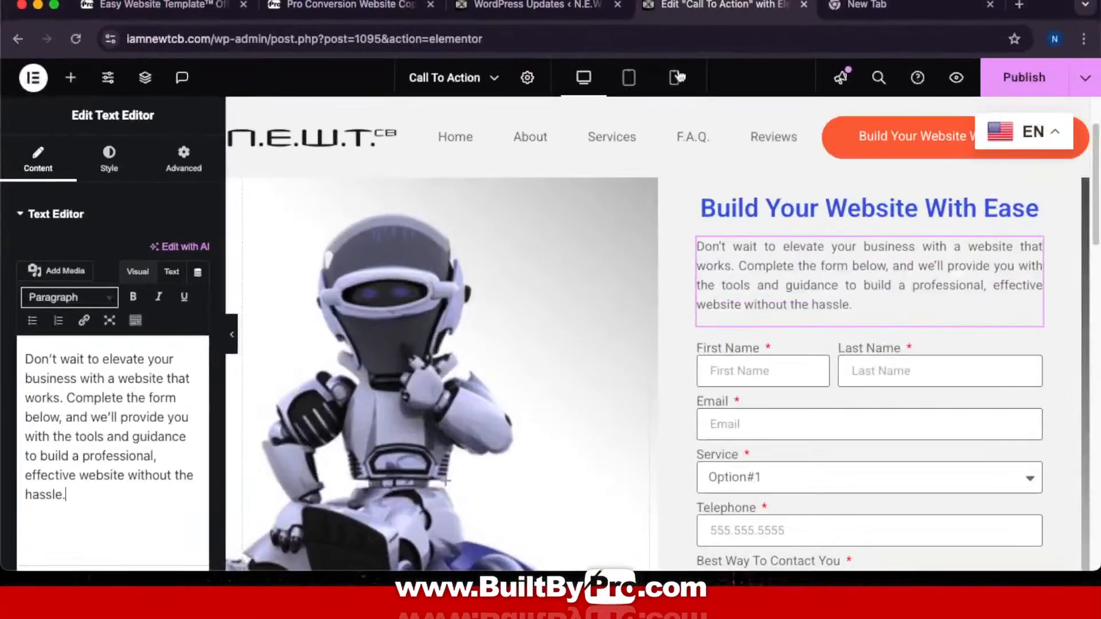
key(ctrl+Up)
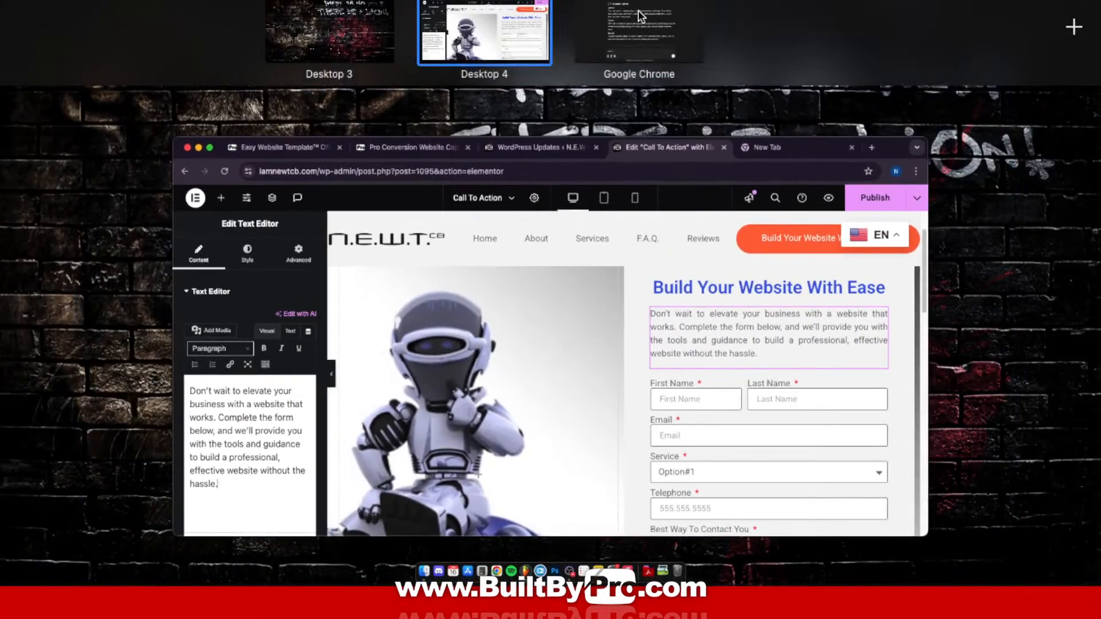
click(640, 16)
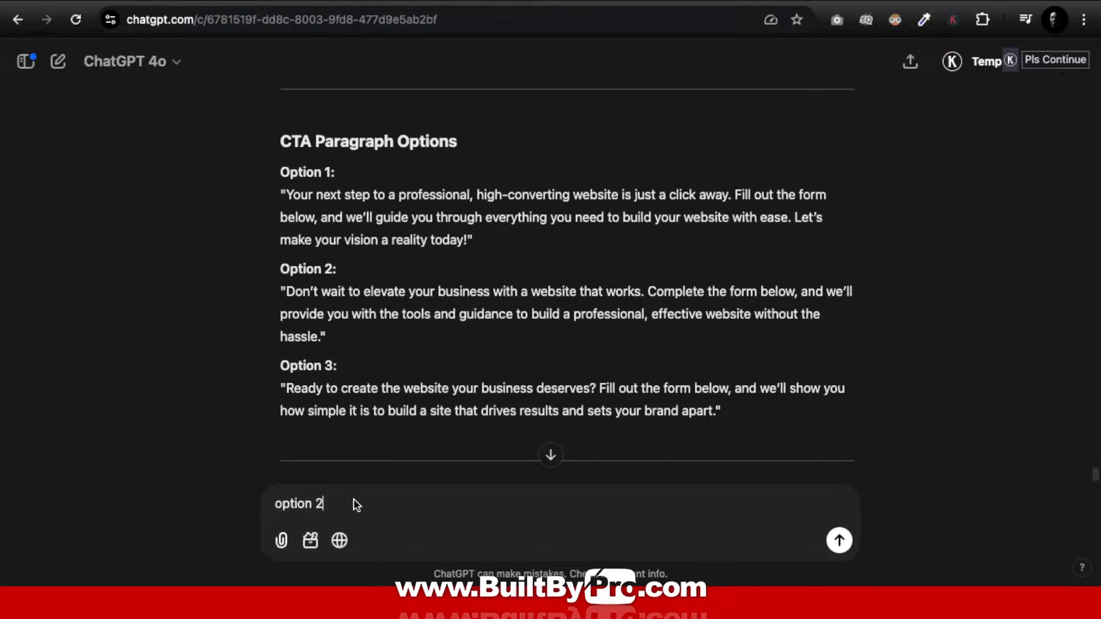
click(838, 540)
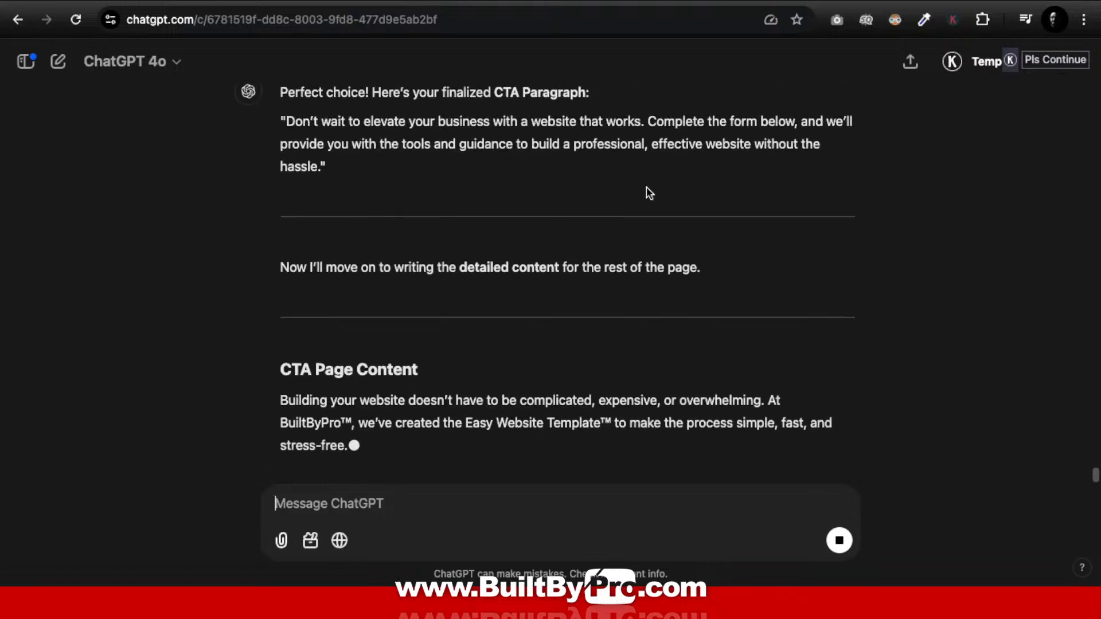
Step: Review the generated CTA Page Content and copy all five of its paragraphs
scroll(648, 189, up, 3)
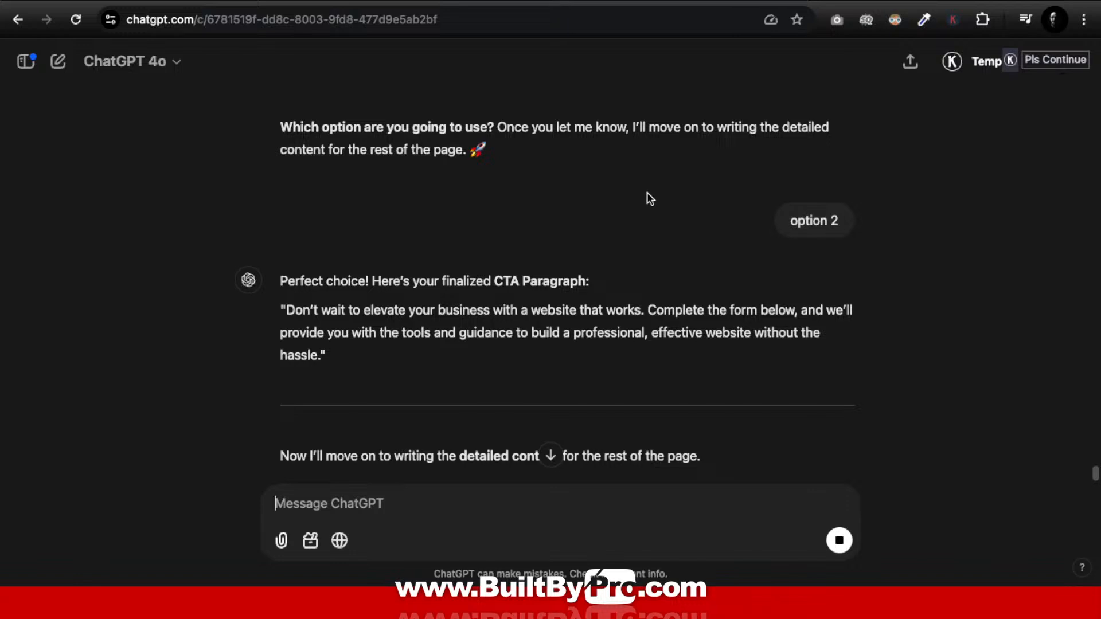
scroll(646, 195, down, 6)
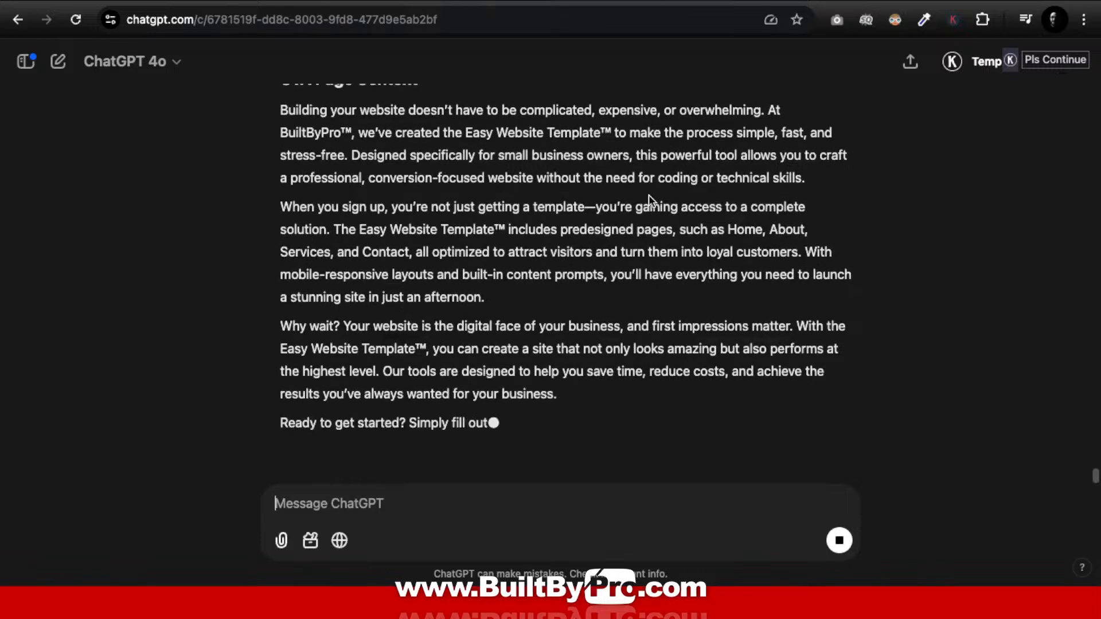
scroll(653, 195, up, 2)
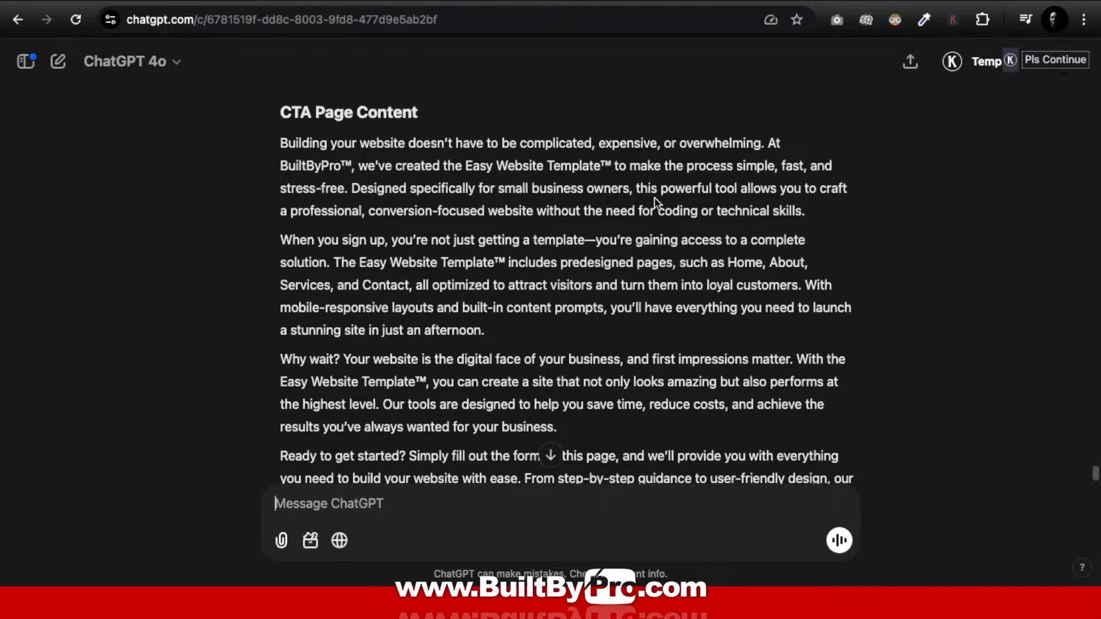
scroll(301, 164, down, 5)
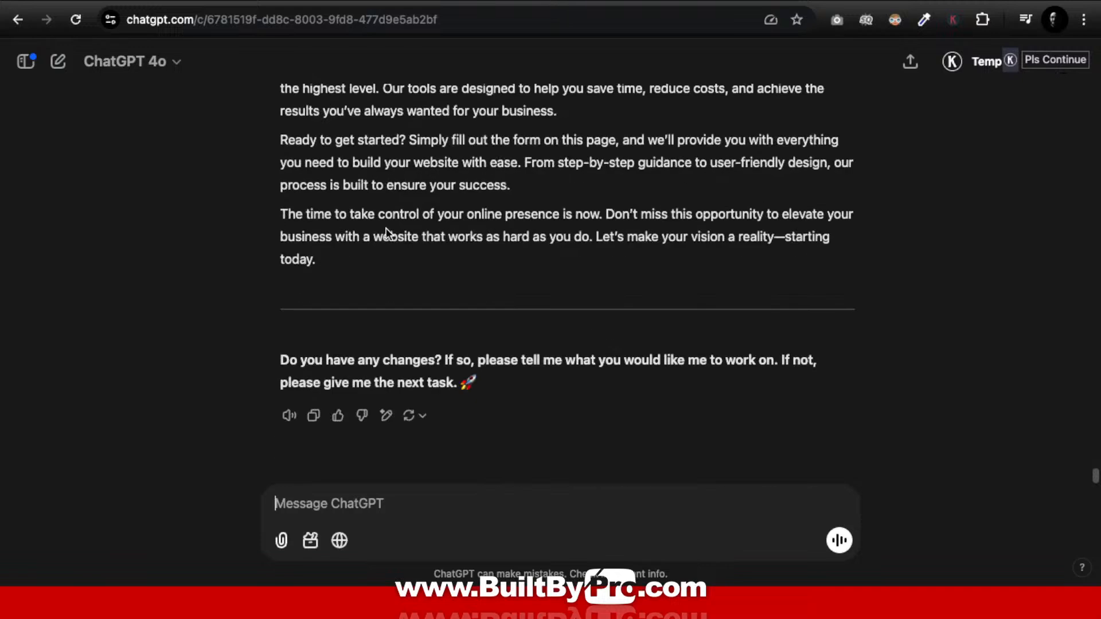
scroll(385, 232, up, 8)
scroll(386, 232, down, 3)
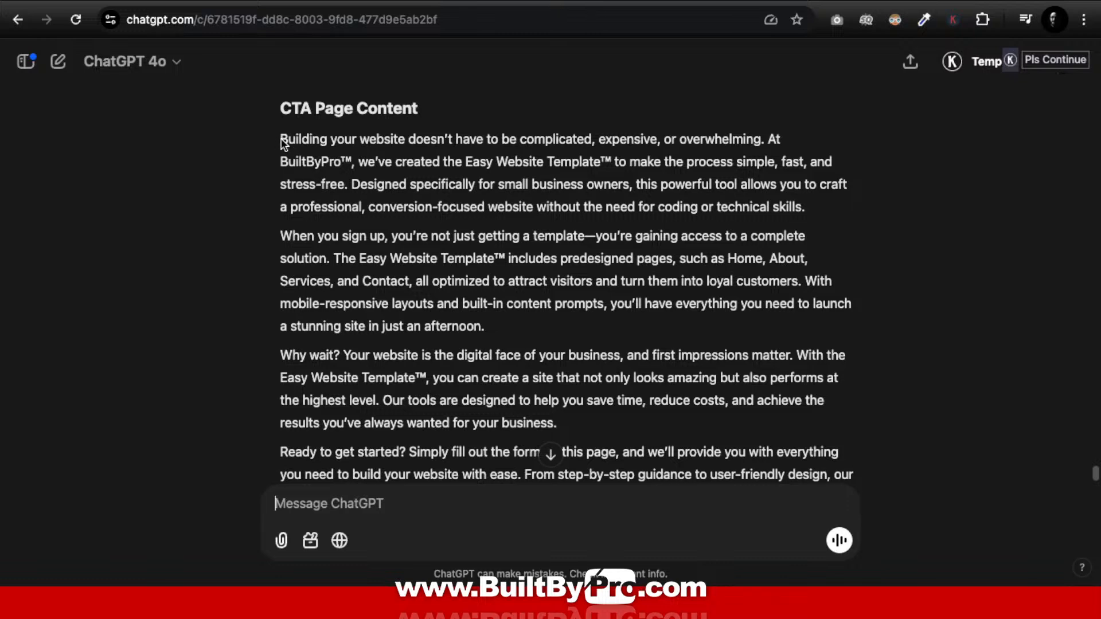
drag(281, 139, 327, 268)
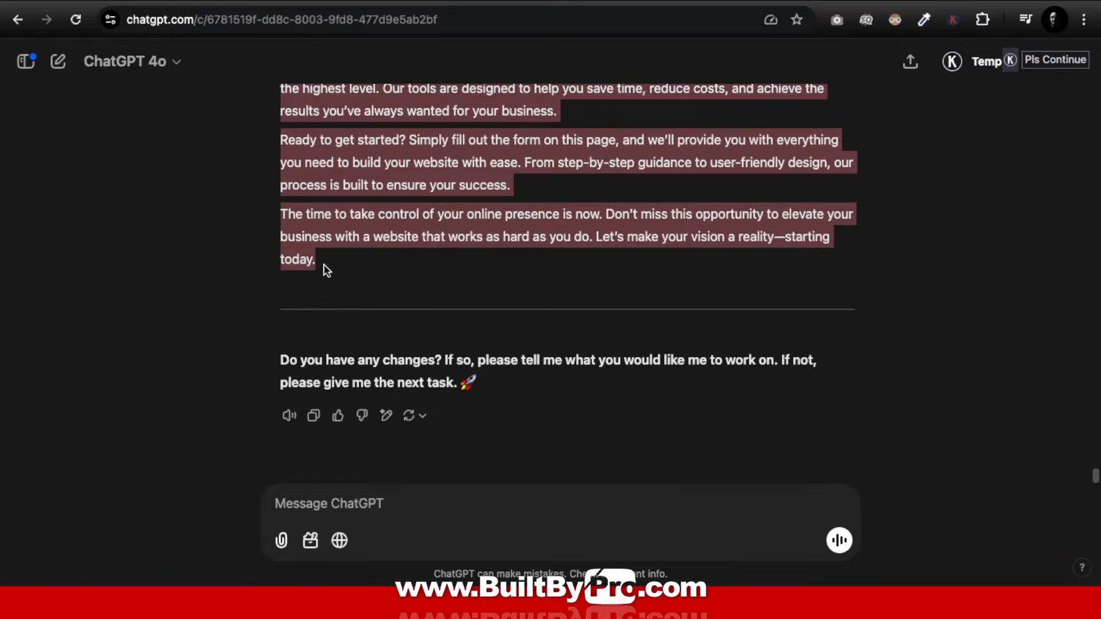
key(ctrl+Up)
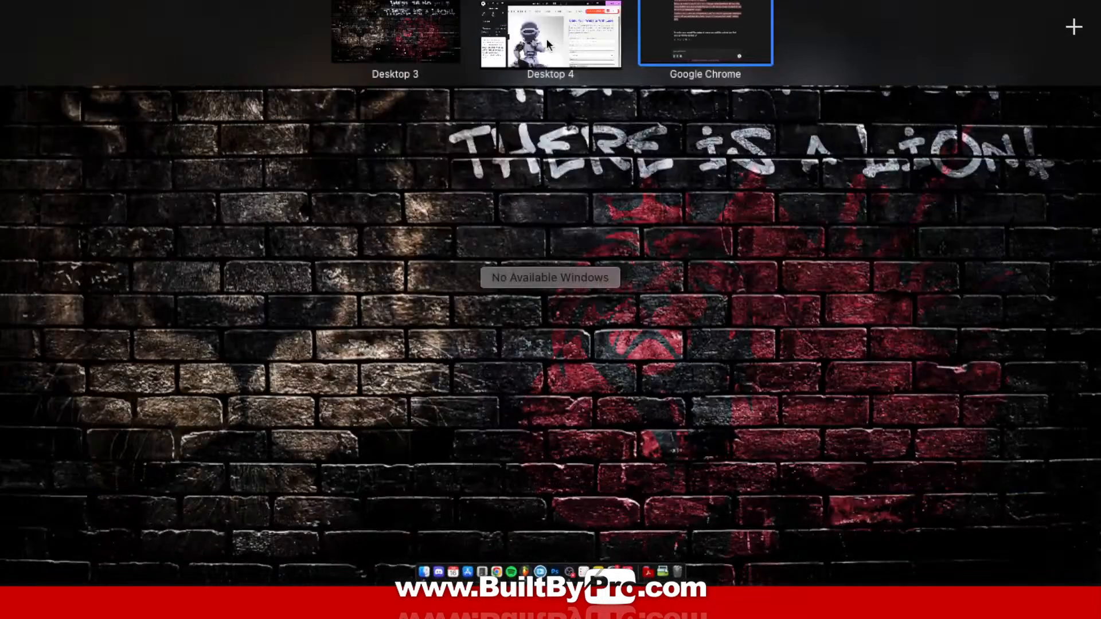
Step: Replace the Lorem ipsum text block under the blue banner with the five copied CTA paragraphs
click(545, 38)
scroll(659, 322, down, 10)
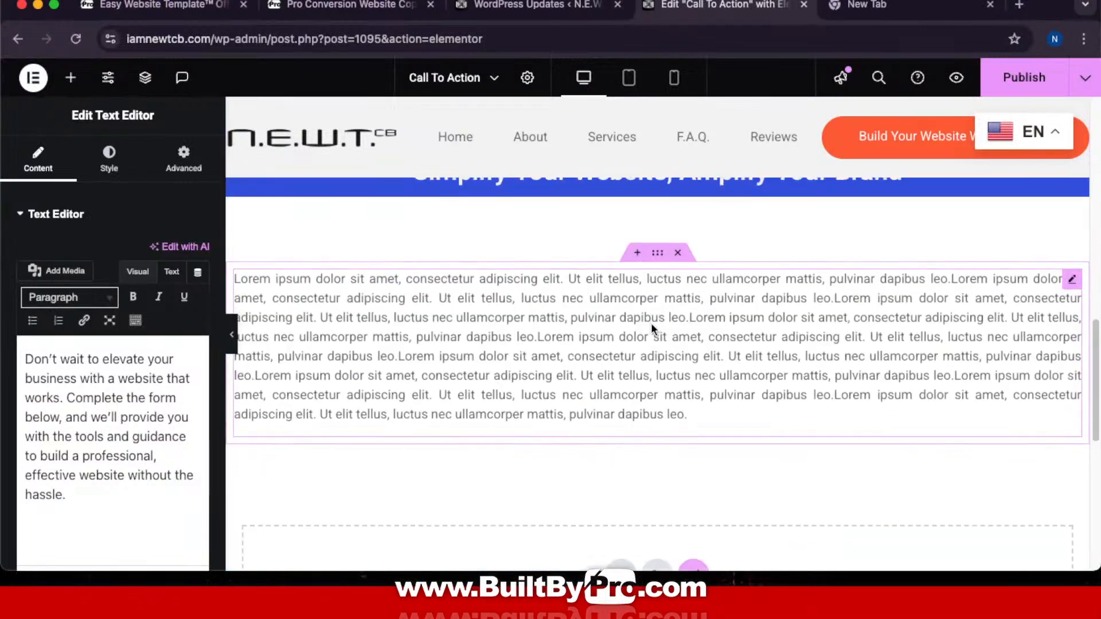
click(643, 331)
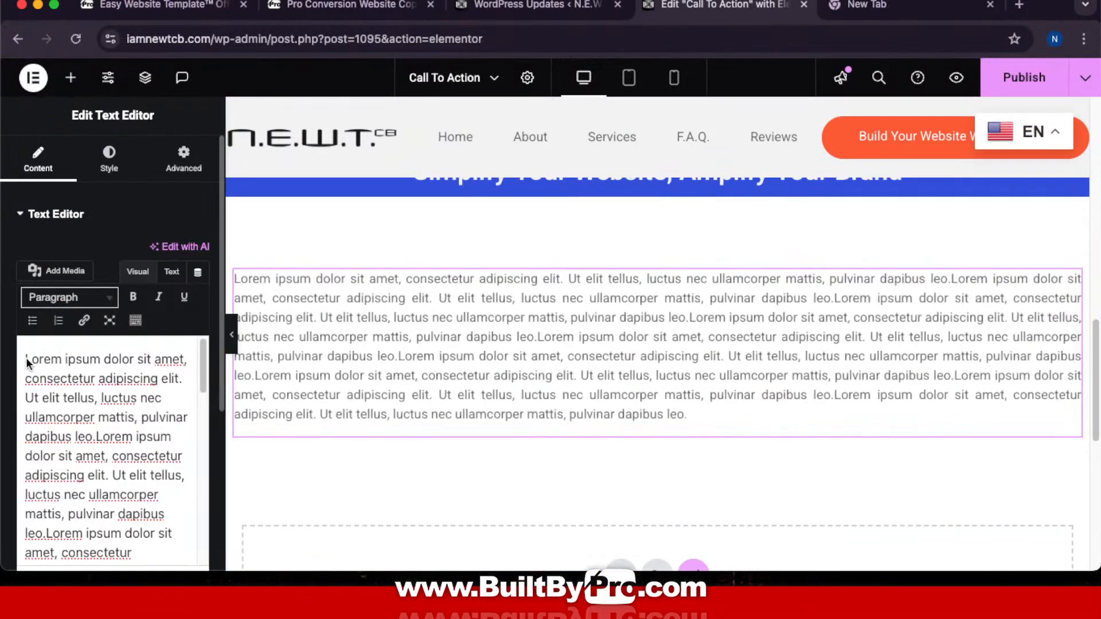
drag(24, 357, 273, 584)
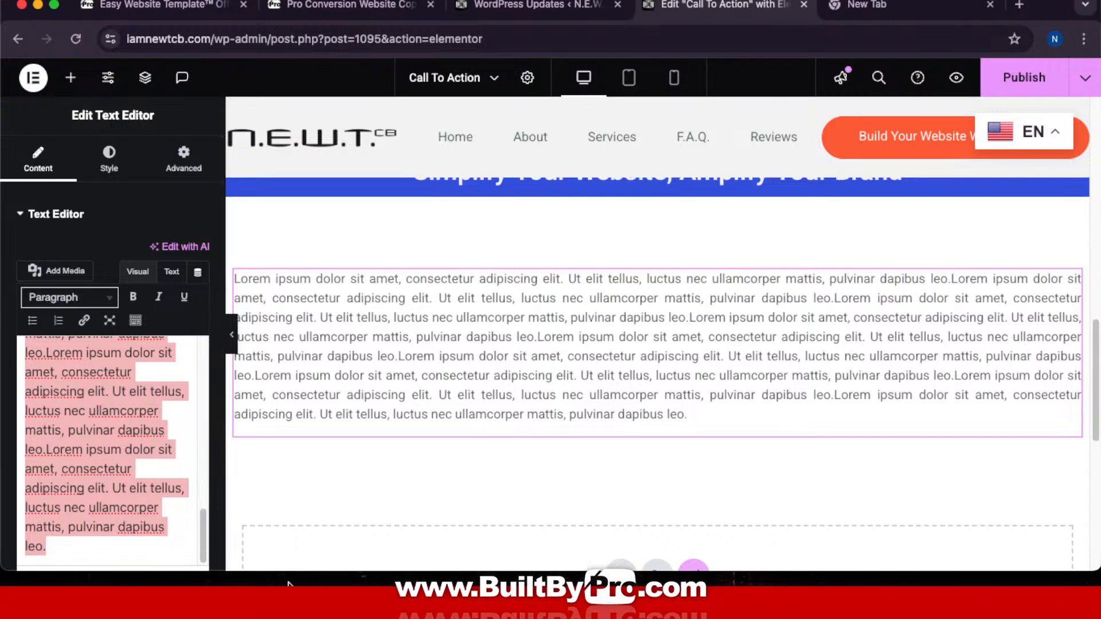
key(BackSpace)
key(ctrl+v)
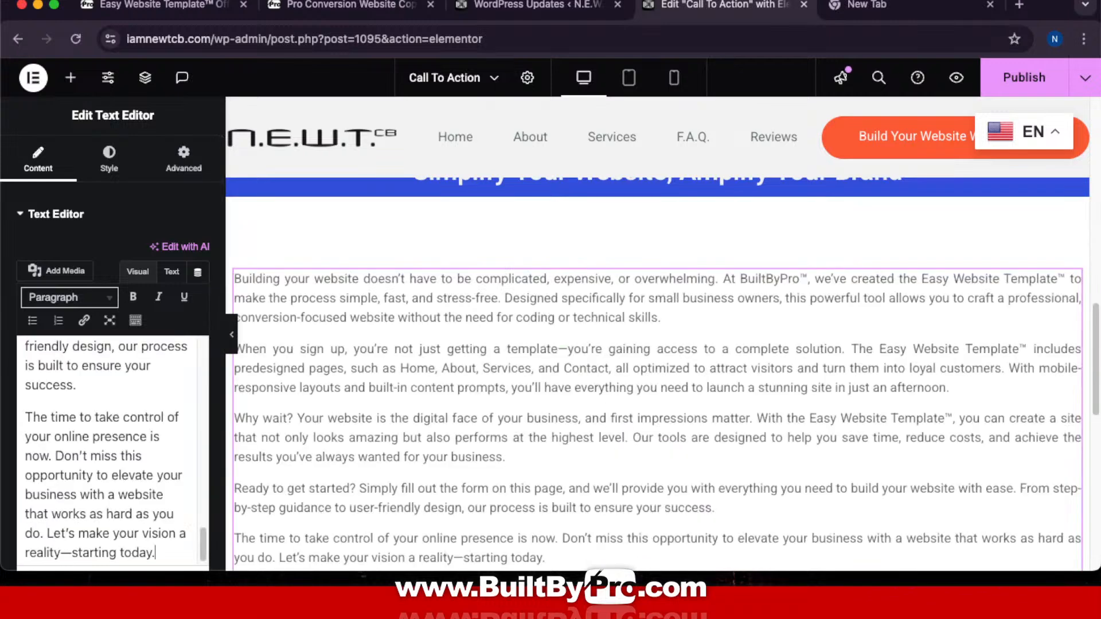
scroll(892, 319, up, 10)
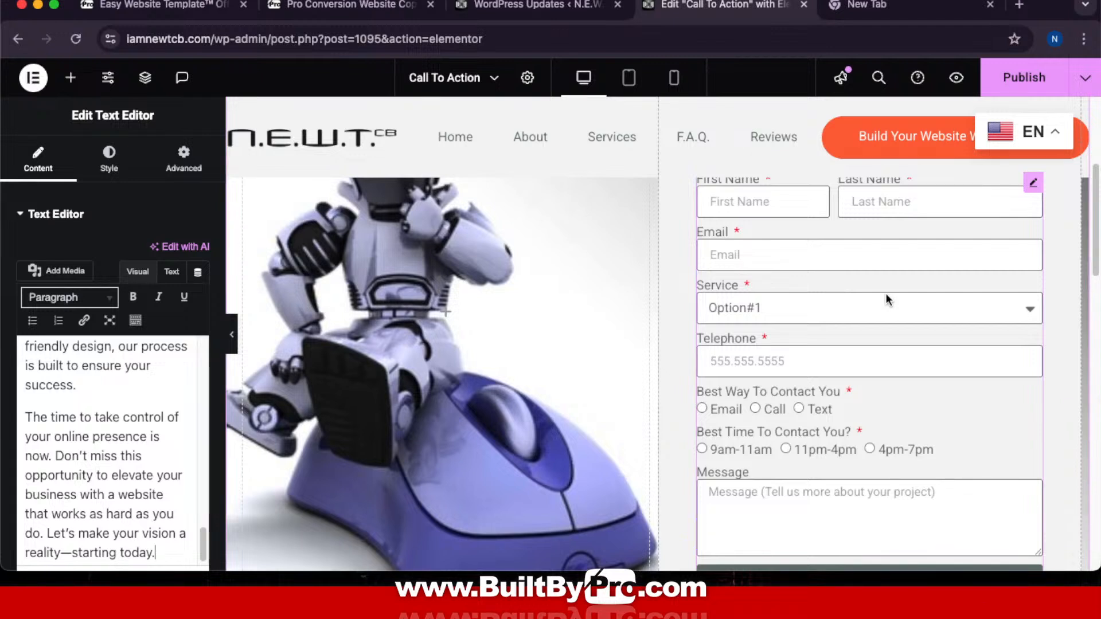
scroll(901, 334, up, 1)
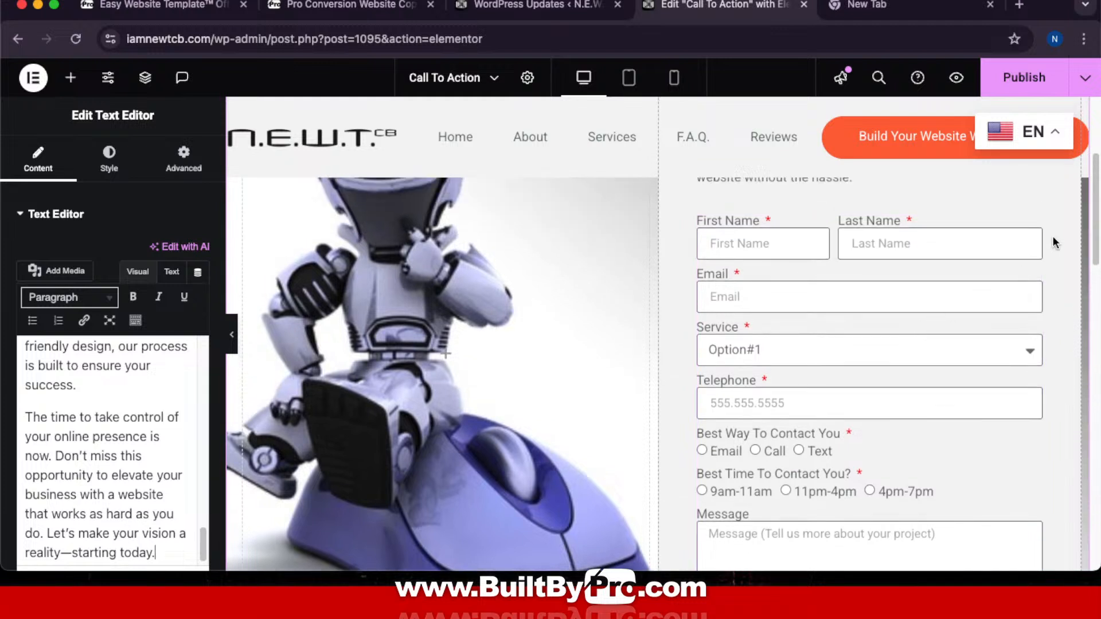
Step: Open the contact form's settings and expand the First Name field (required, 40% width)
click(1033, 224)
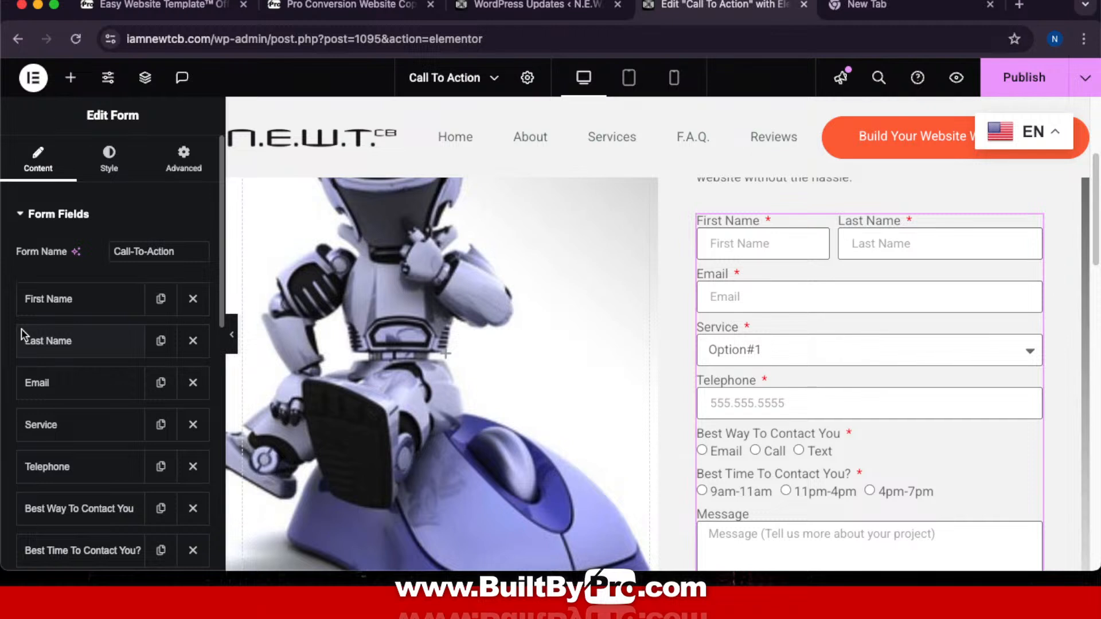
scroll(22, 333, down, 5)
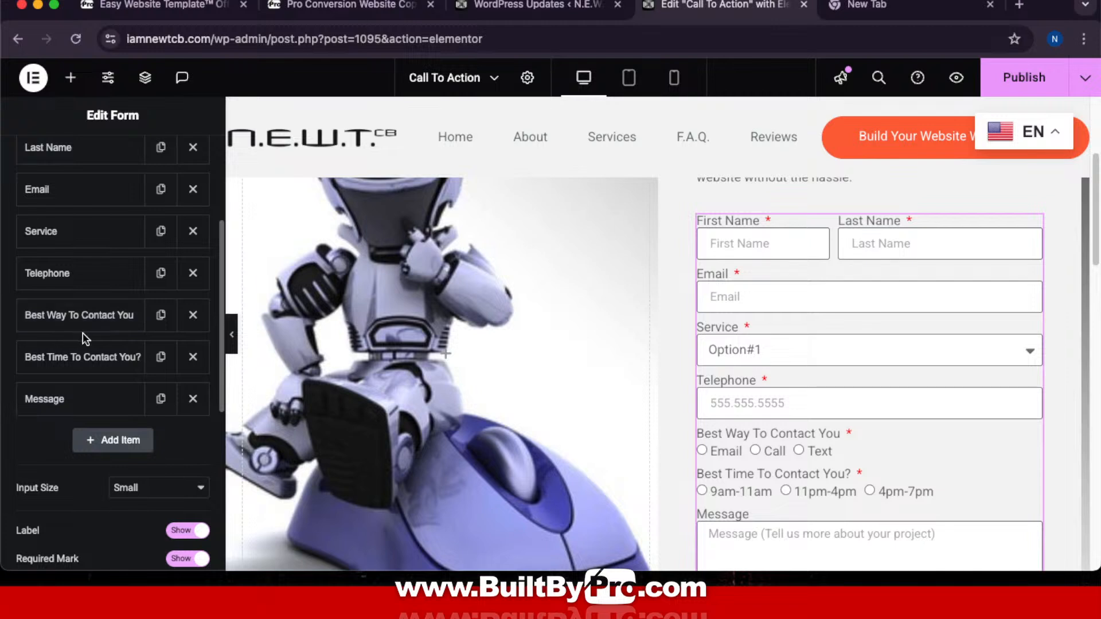
scroll(83, 335, up, 3)
scroll(85, 340, up, 2)
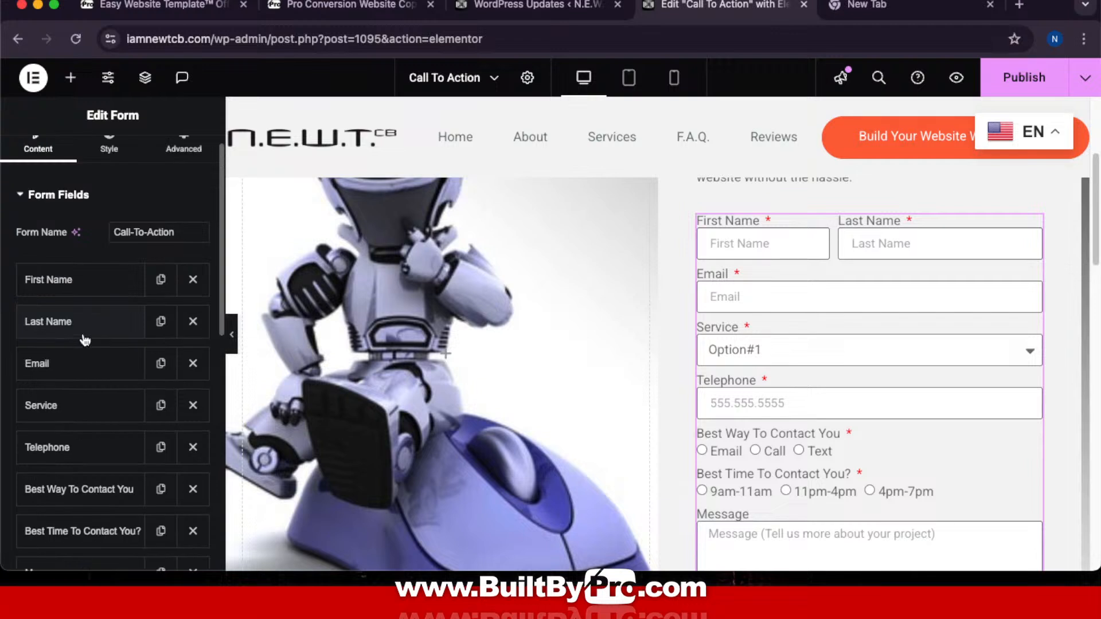
click(87, 280)
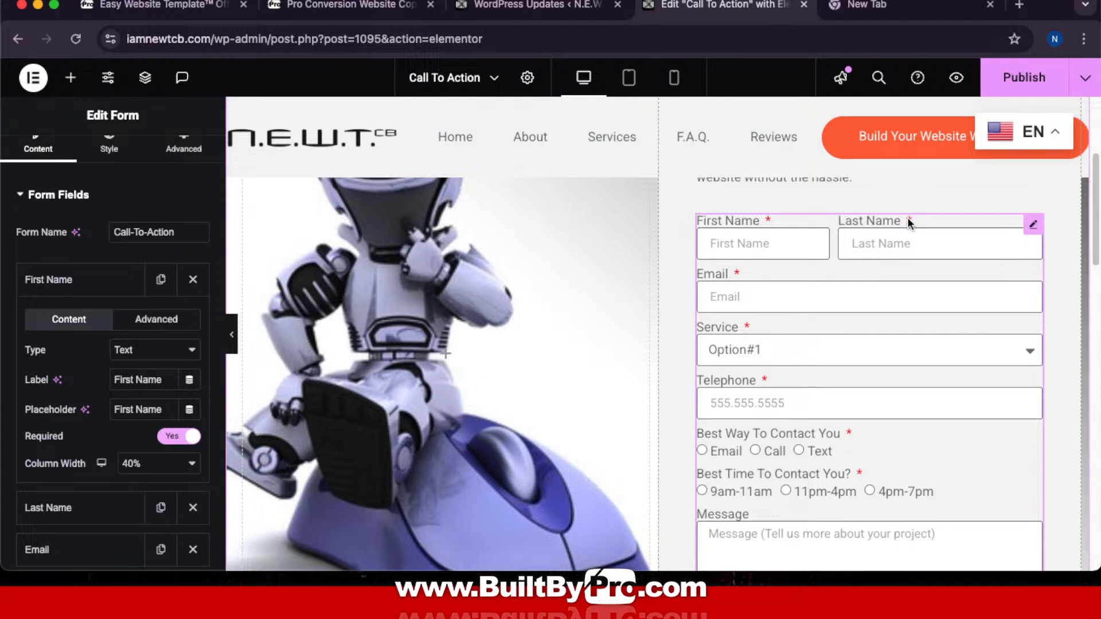
Step: Collapse First Name and expand Actions After Submit, showing Collect Submissions and Email
click(61, 286)
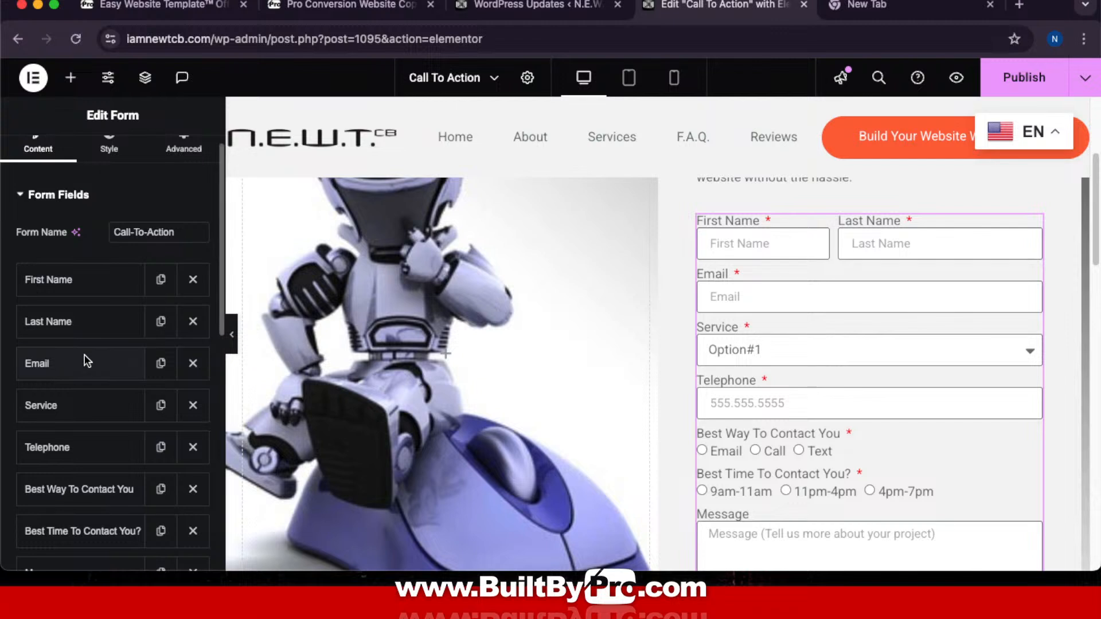
scroll(83, 355, down, 15)
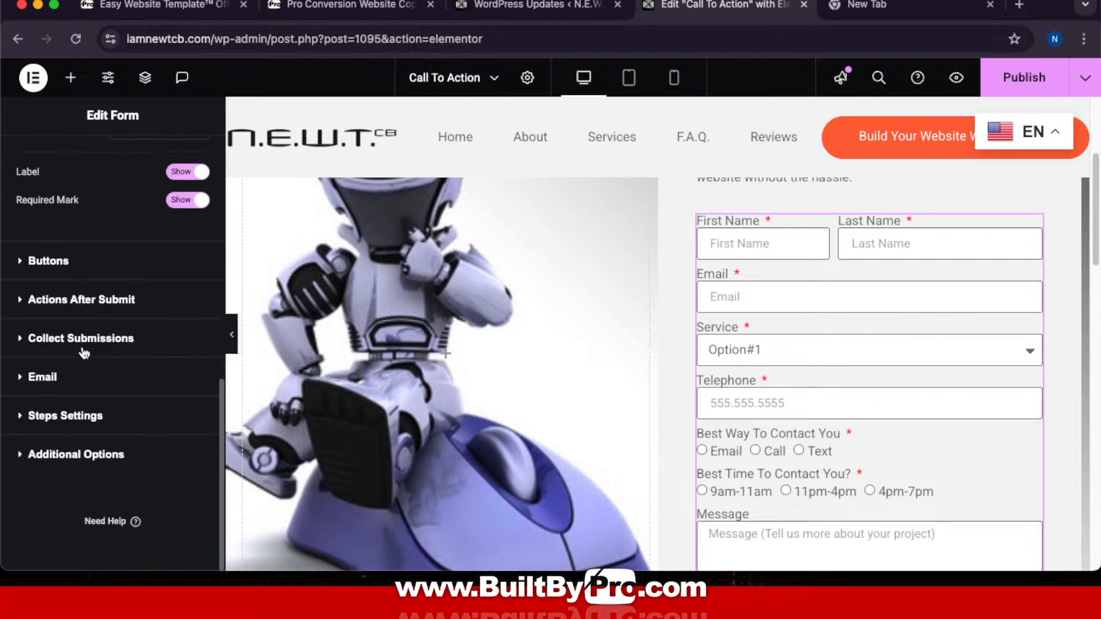
scroll(84, 352, up, 5)
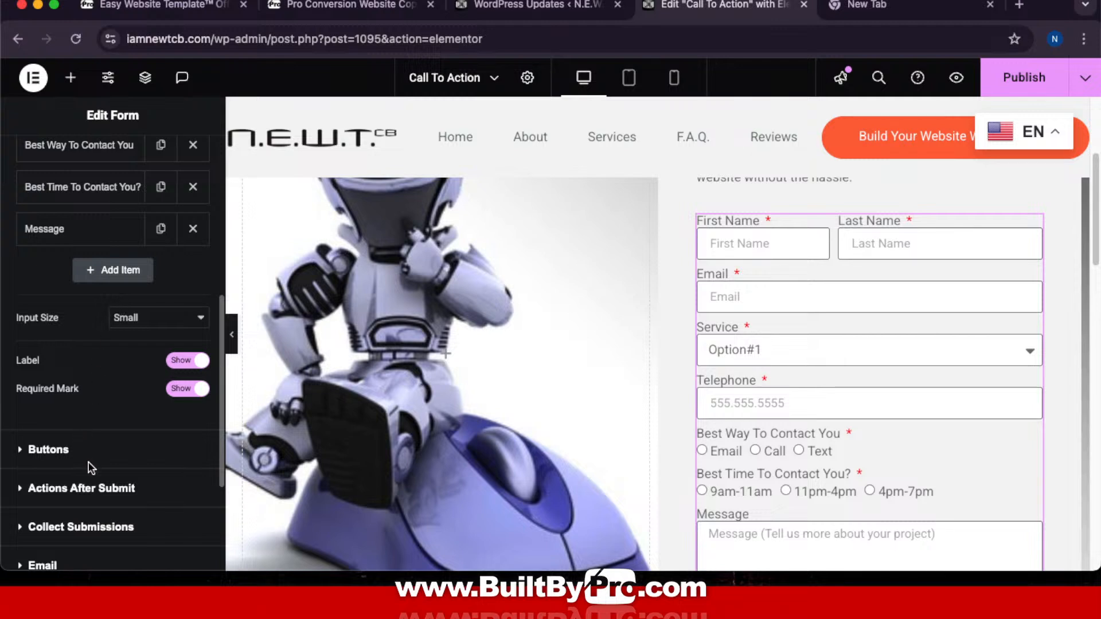
click(101, 489)
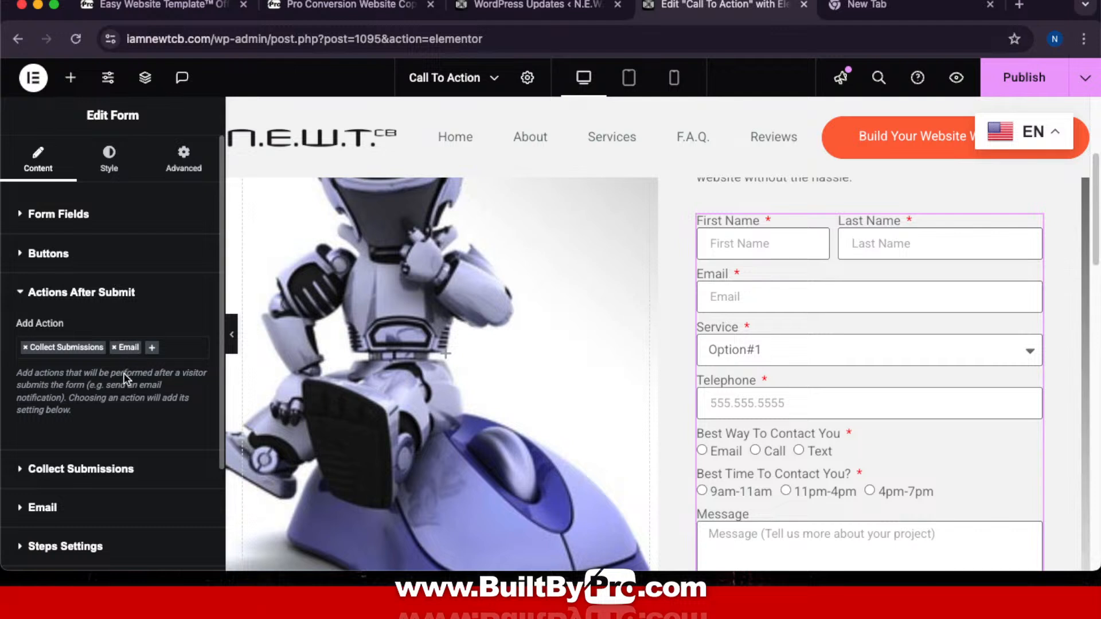
Step: In the form's Email settings, change the recipient address to the site owner's Gmail address
click(92, 510)
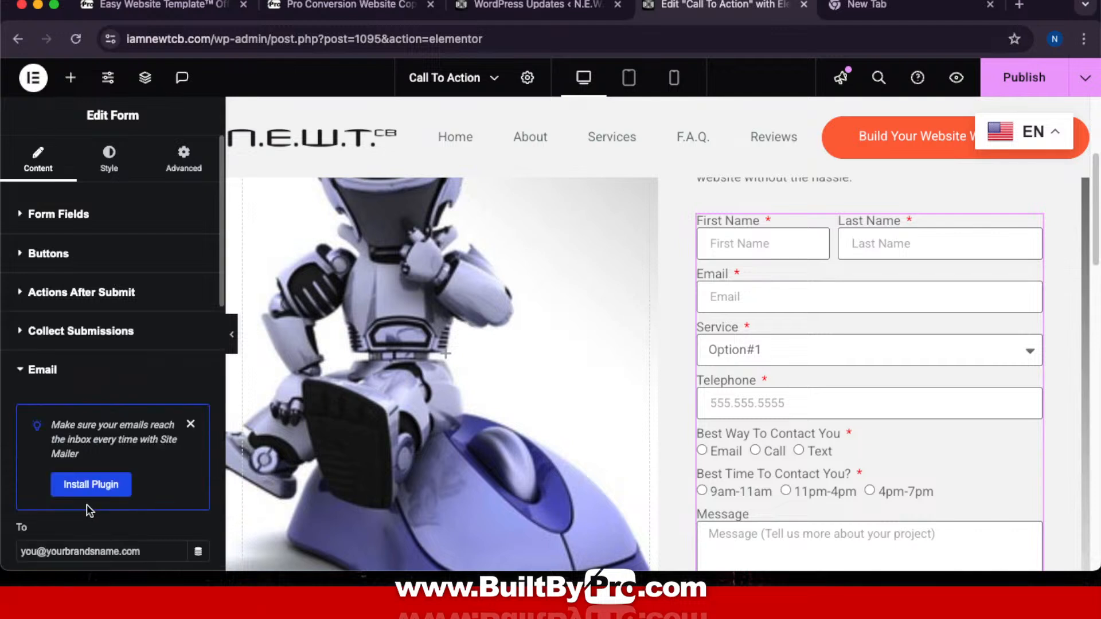
scroll(143, 460, down, 5)
scroll(142, 454, down, 2)
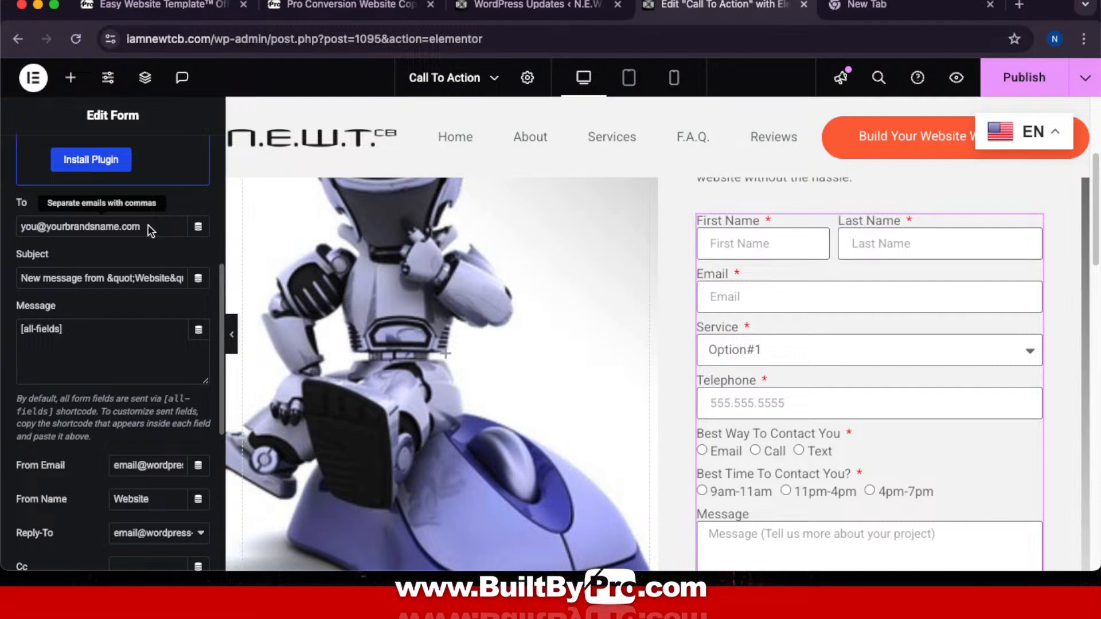
drag(148, 226, 3, 220)
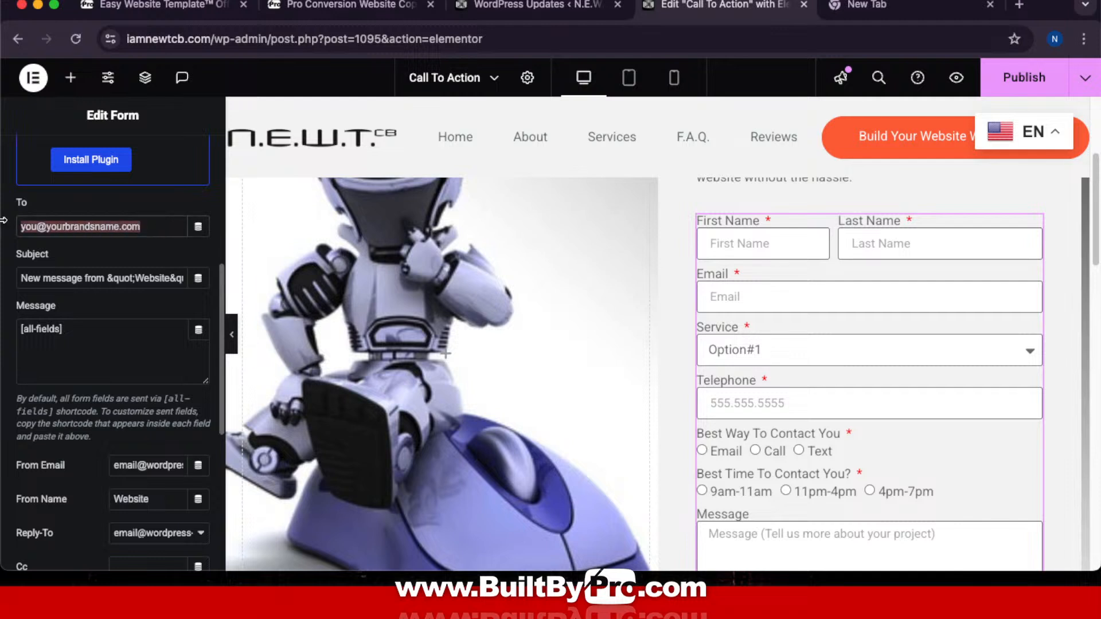
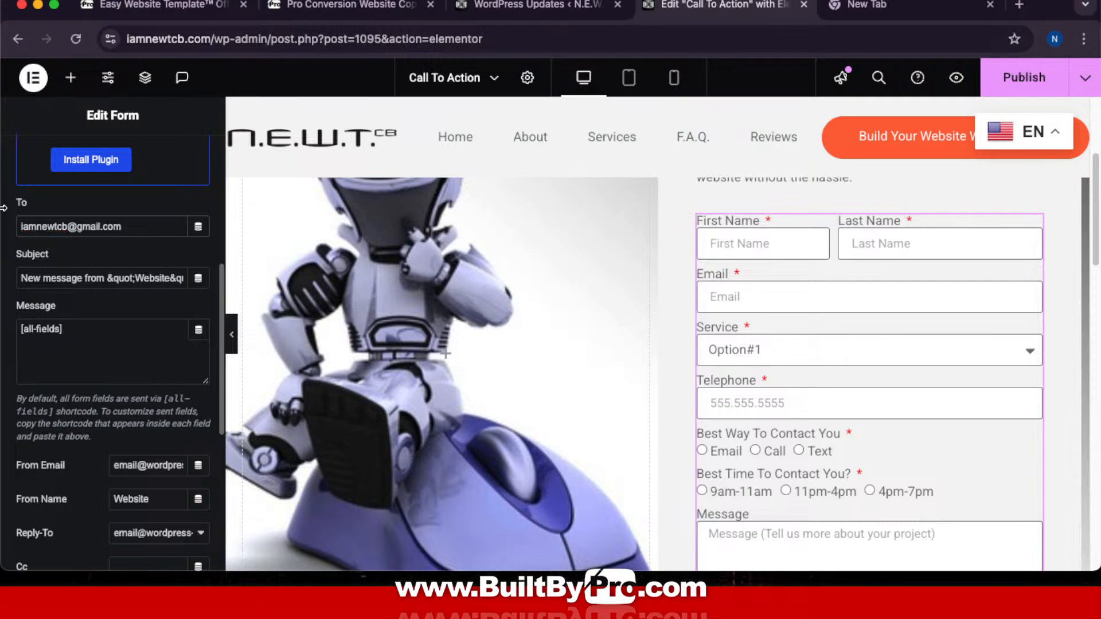
click(83, 255)
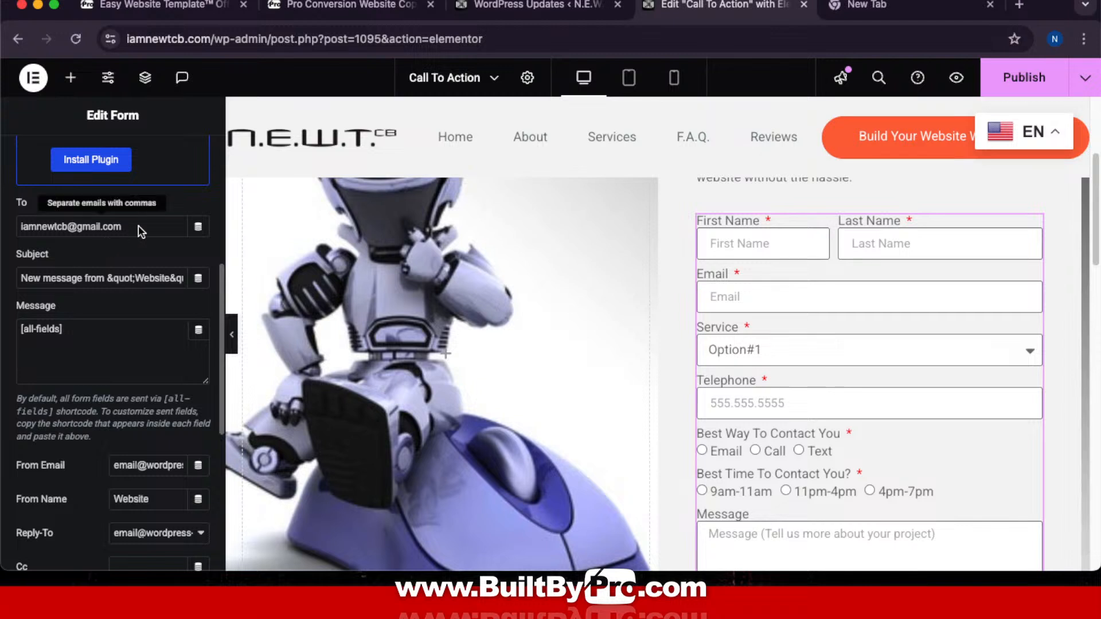
scroll(92, 247, down, 1)
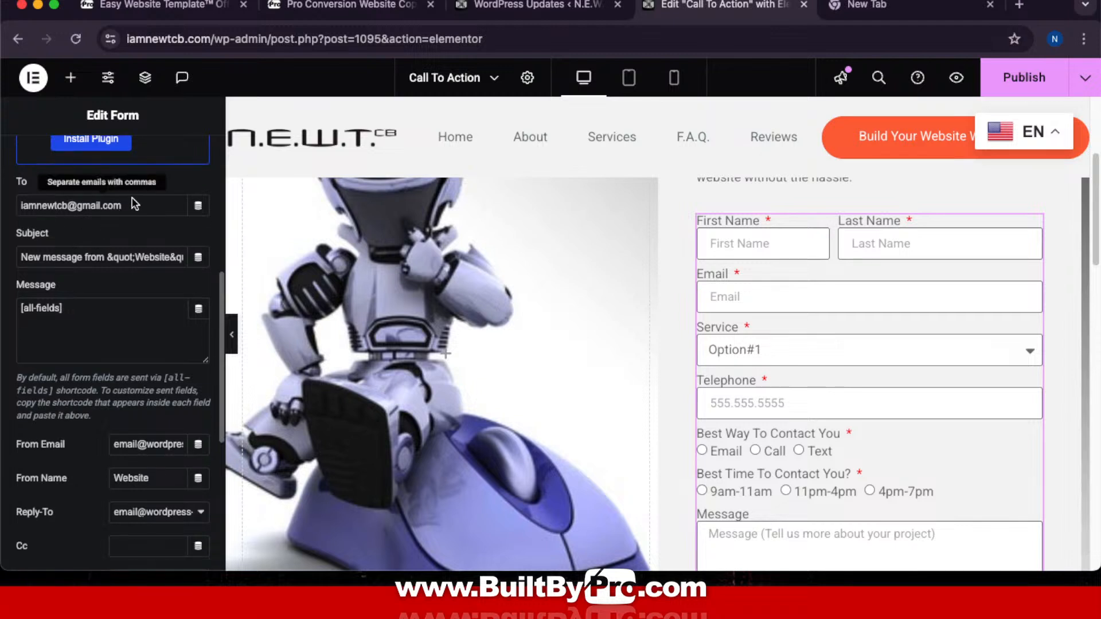
drag(135, 204, 22, 205)
key(super+c)
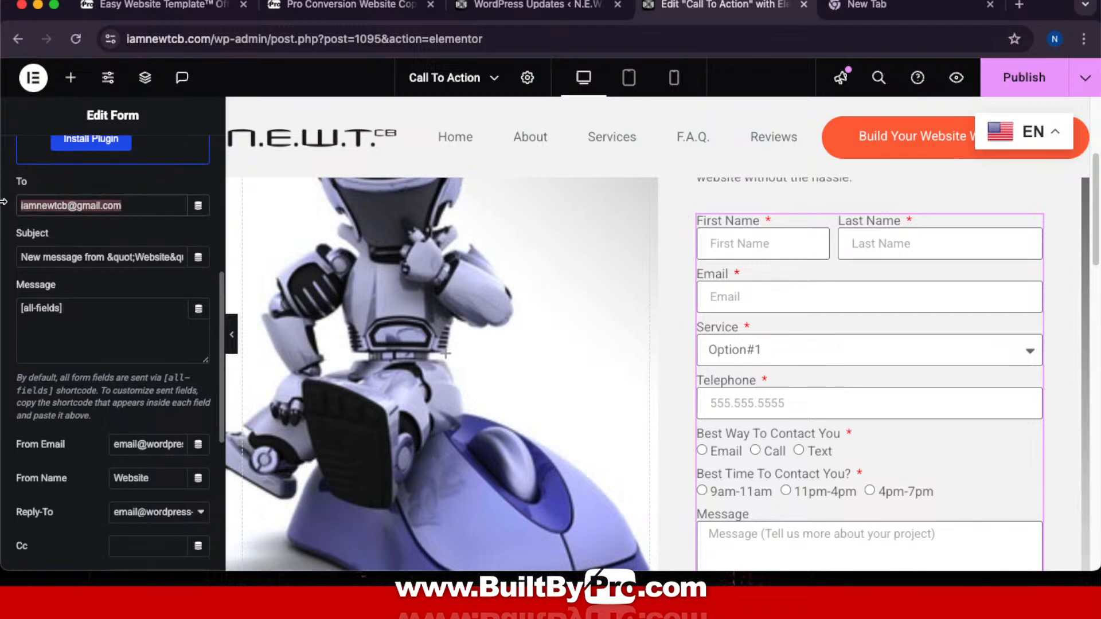
click(117, 229)
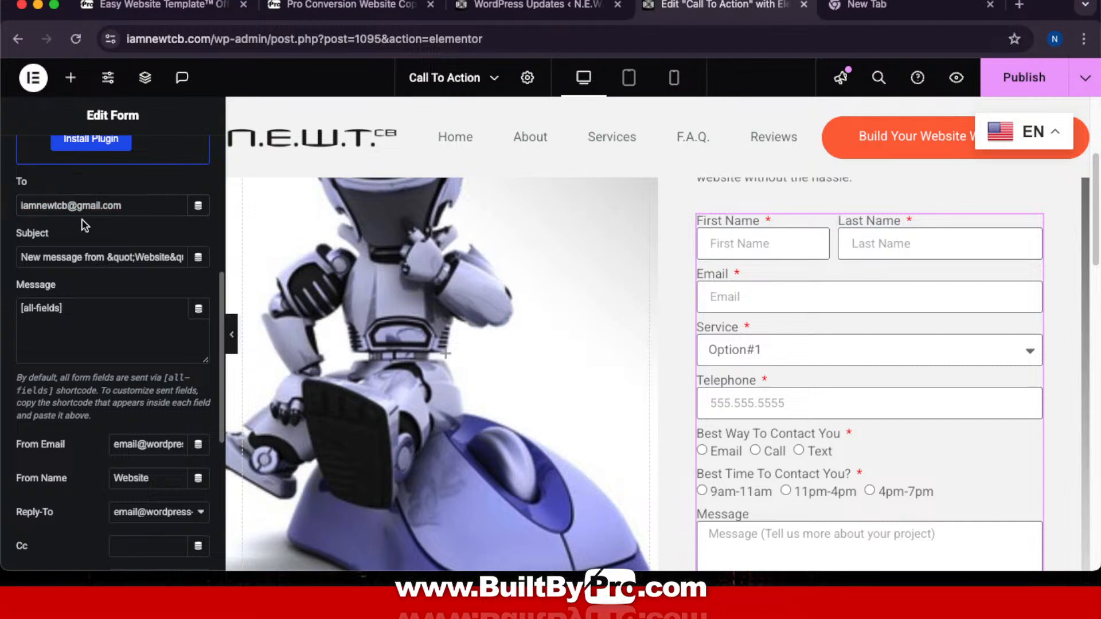
scroll(86, 226, down, 5)
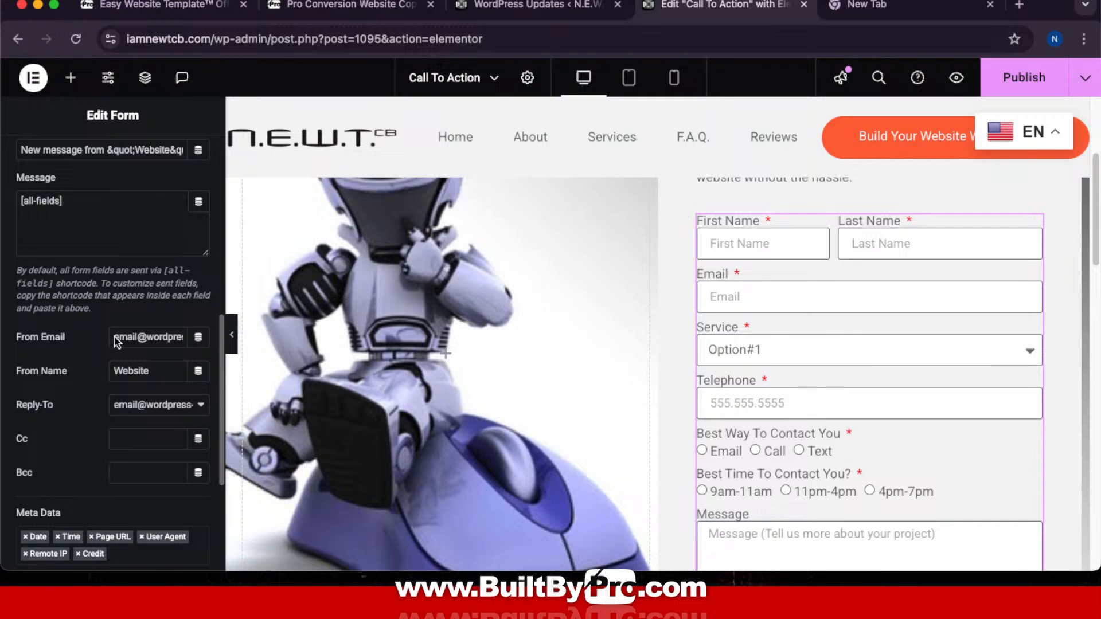
Step: Set From Email to the owner's Gmail address and change From Name from 'Website' to 'NEWT'
drag(129, 342, 250, 346)
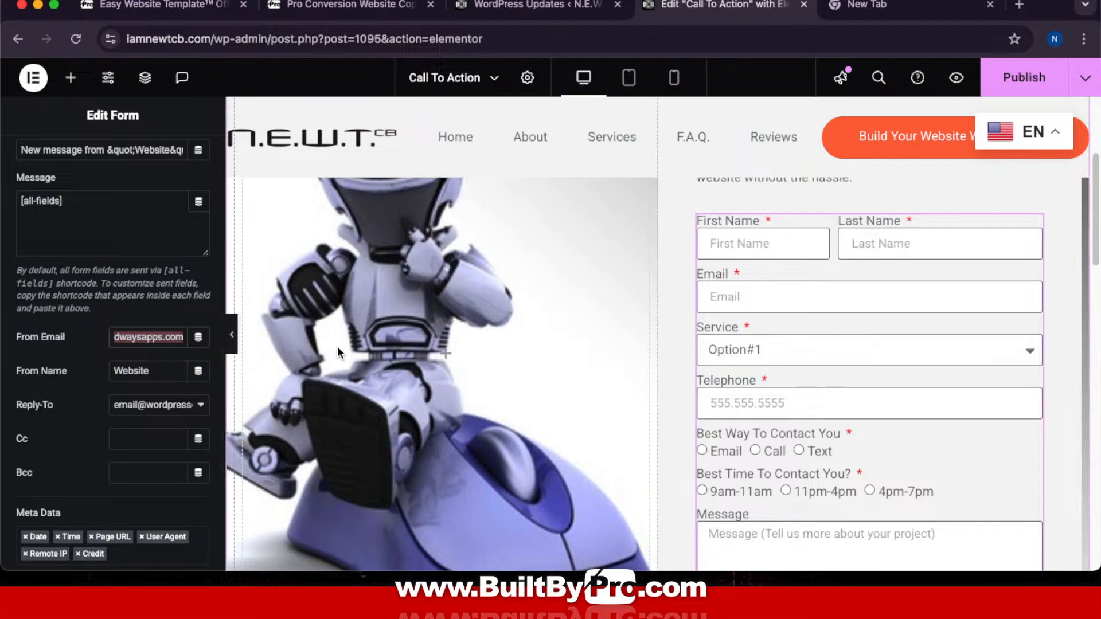
key(super+v)
click(166, 317)
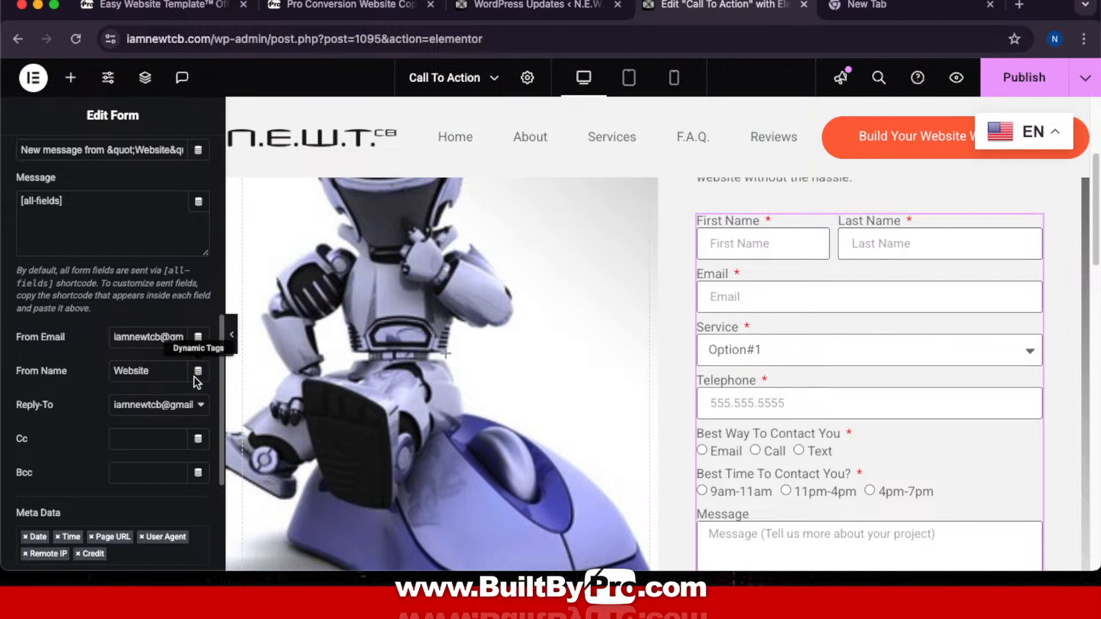
drag(163, 373, 83, 368)
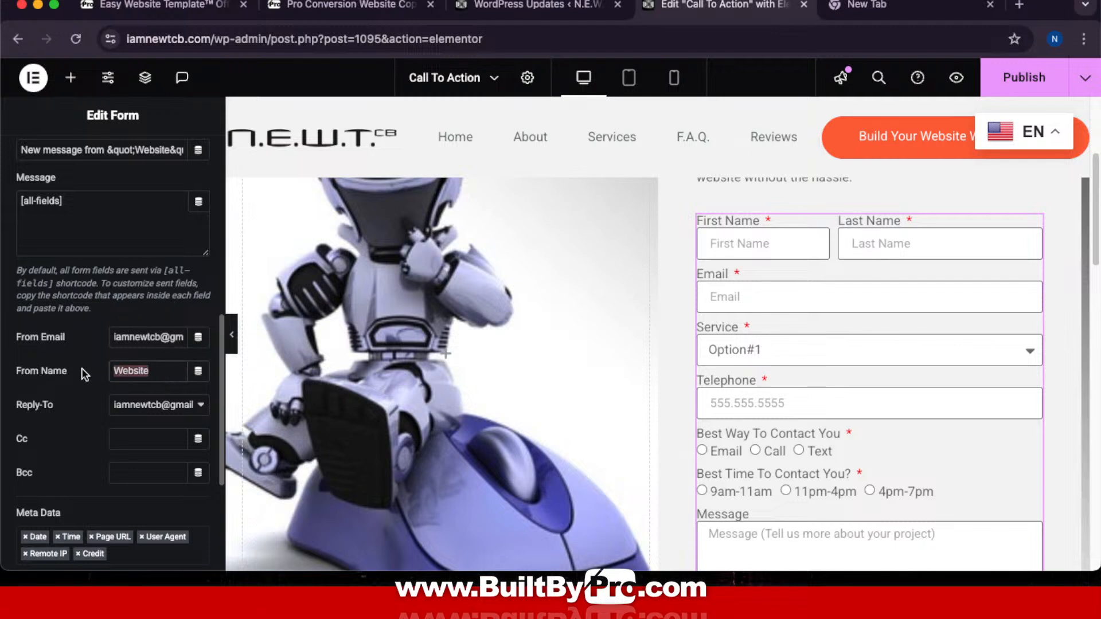
key(BackSpace)
text(NEWT)
scroll(81, 369, down, 5)
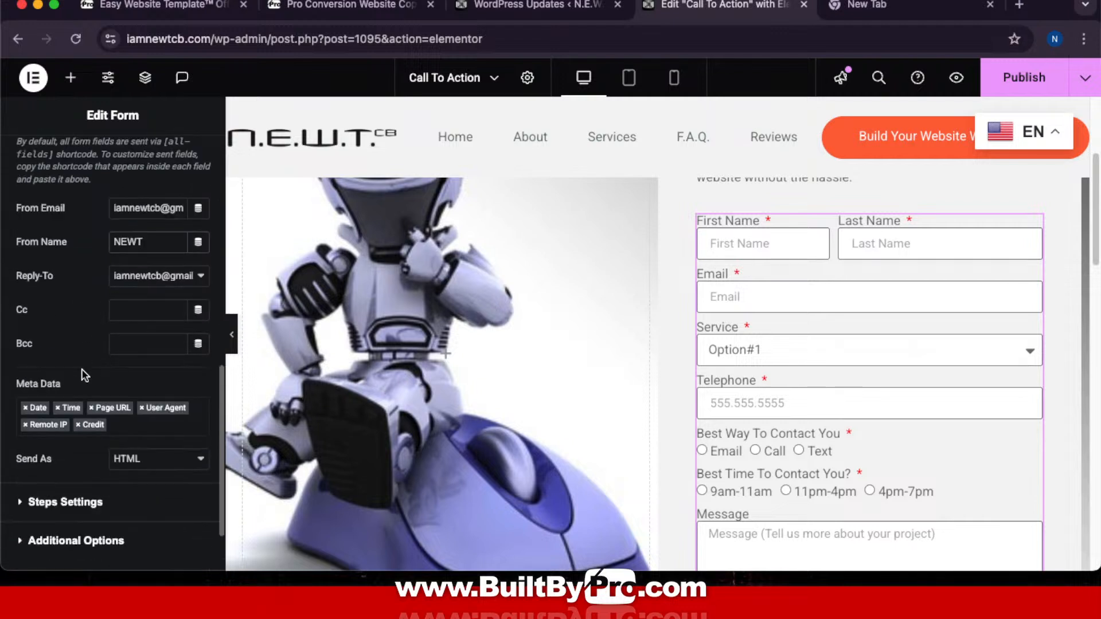
scroll(81, 370, up, 10)
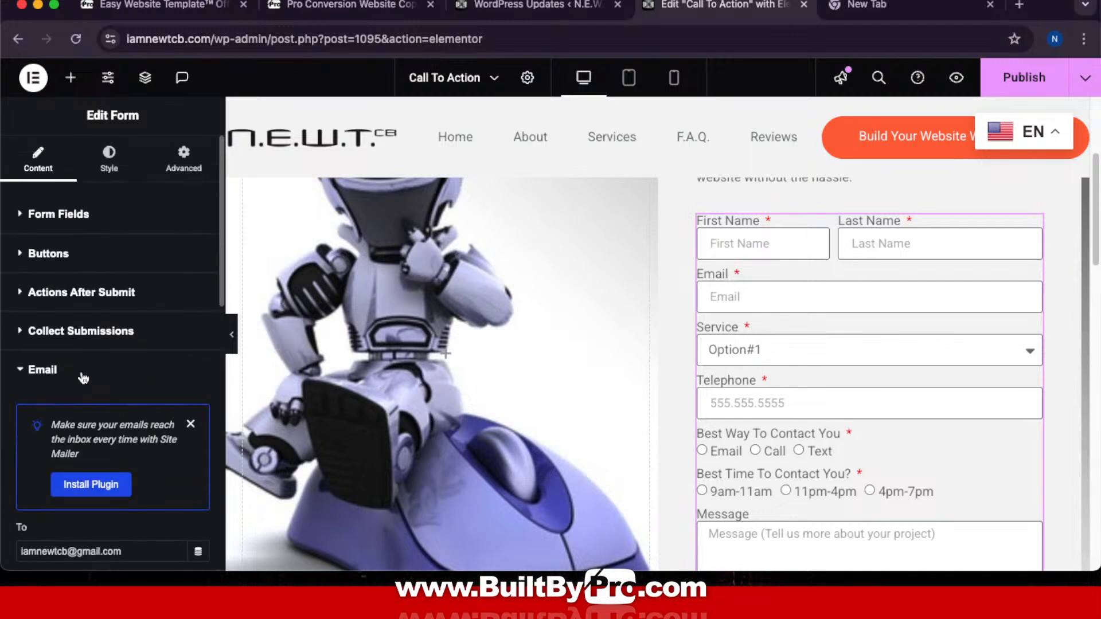
scroll(72, 373, down, 5)
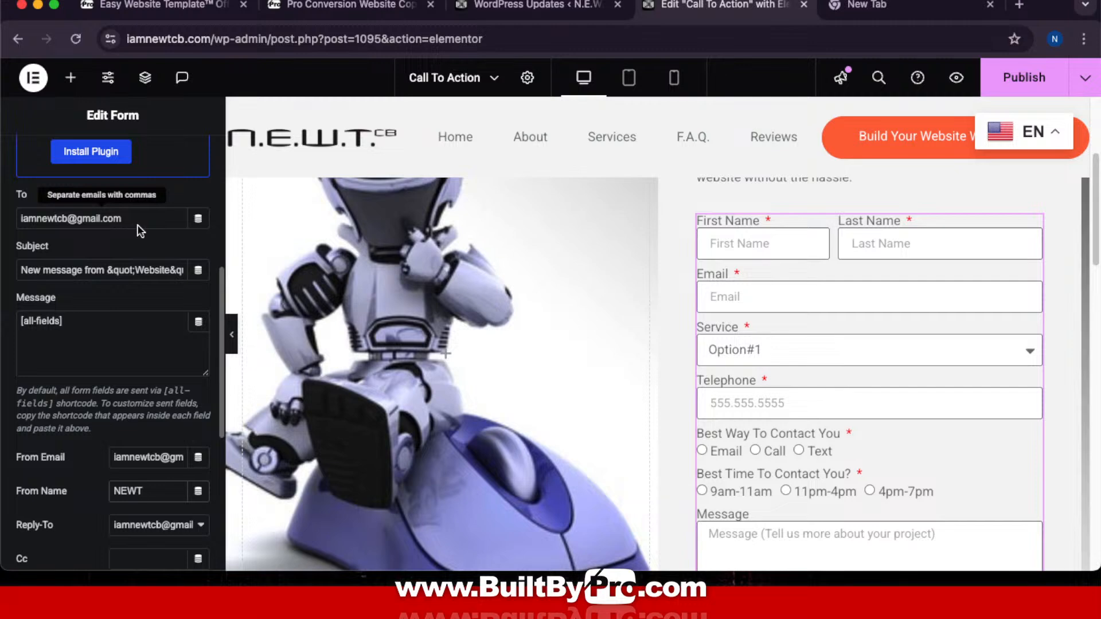
Step: Open the WordPress dashboard in a new browser tab
click(517, 12)
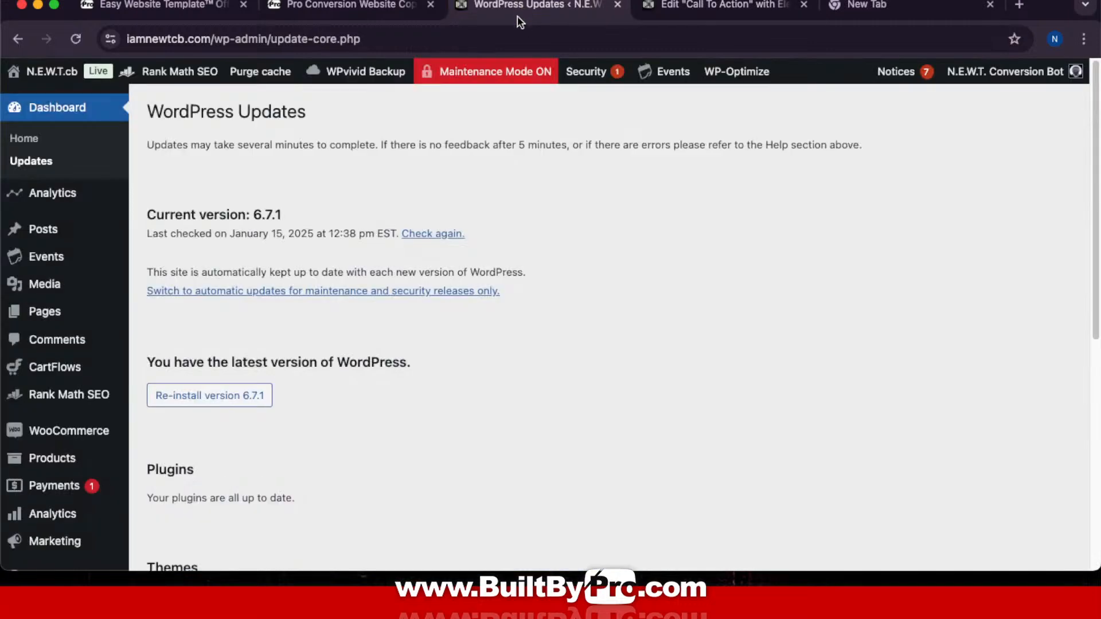
right_click(24, 139)
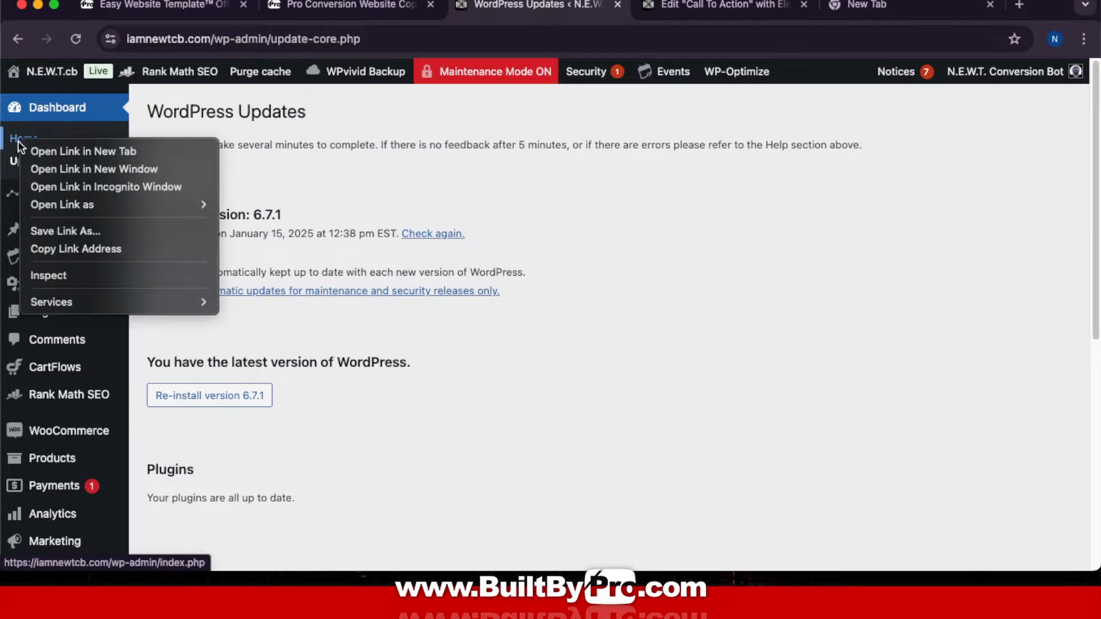
click(63, 150)
click(625, 5)
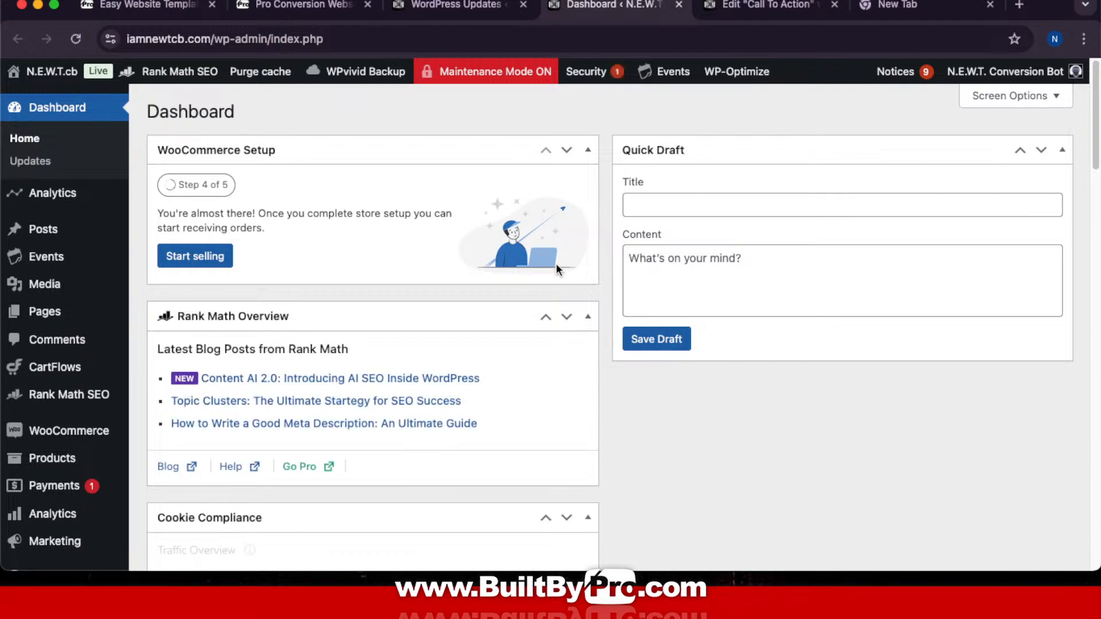
Step: Check that Elementor Submissions is empty, then return to the Call To Action editor tab
scroll(556, 266, down, 5)
mouse_move(75, 310)
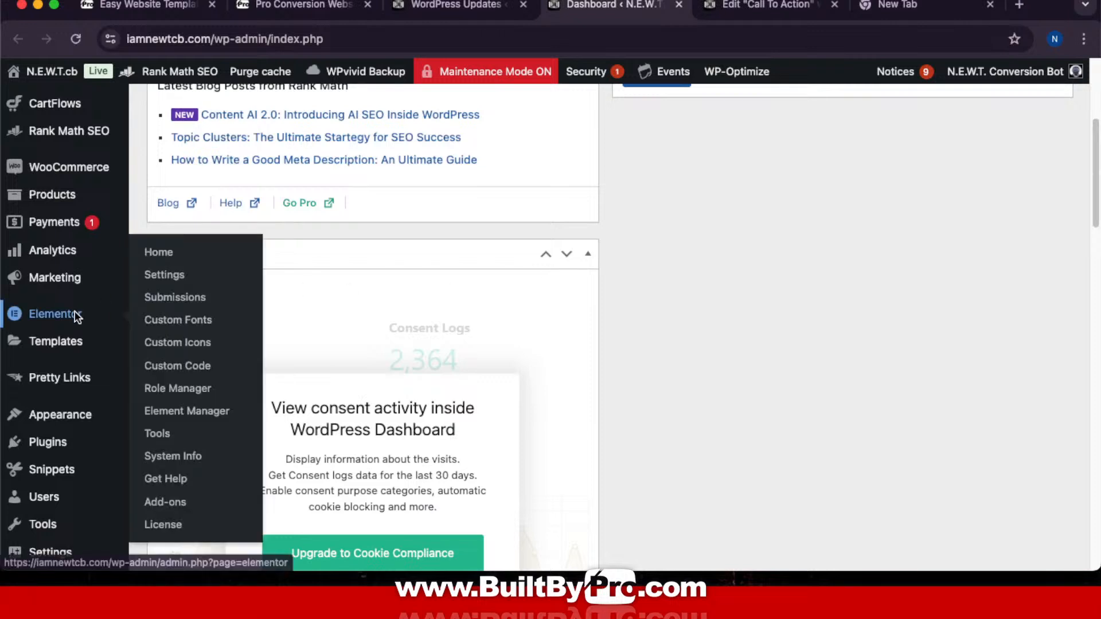
click(188, 297)
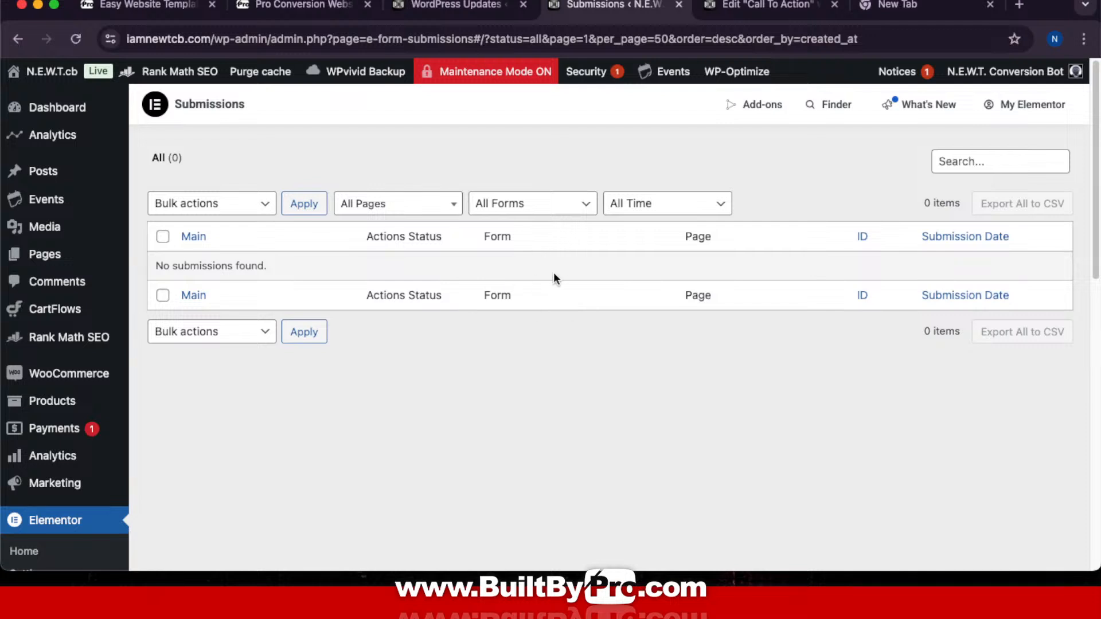
click(756, 4)
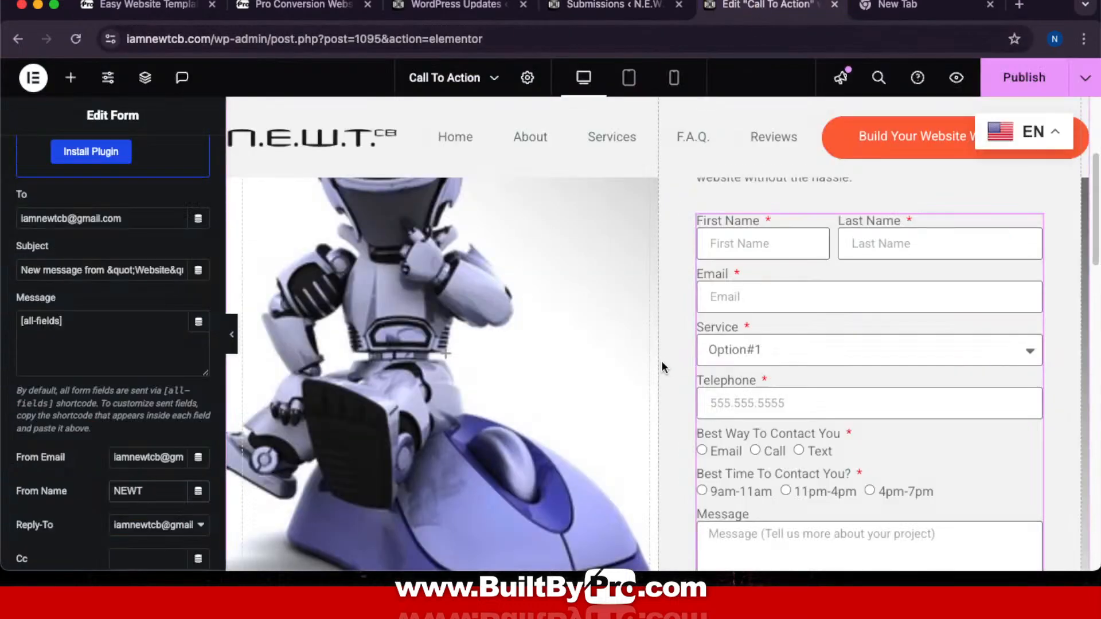
Step: Publish the Call To Action page and bring up the Reviews menu link's options
scroll(660, 360, up, 4)
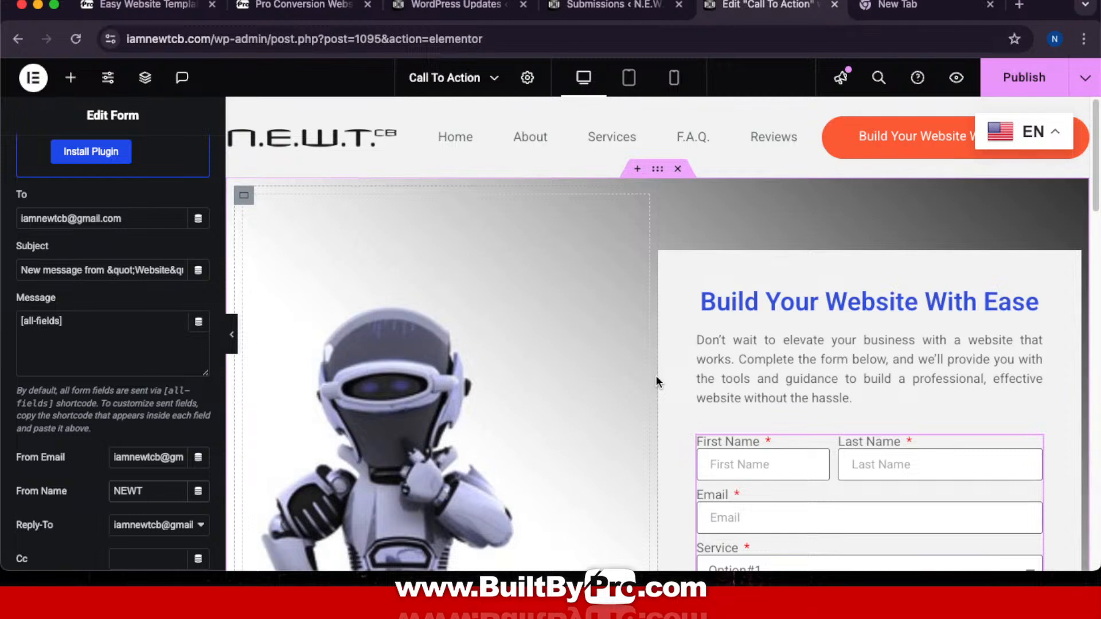
click(1029, 78)
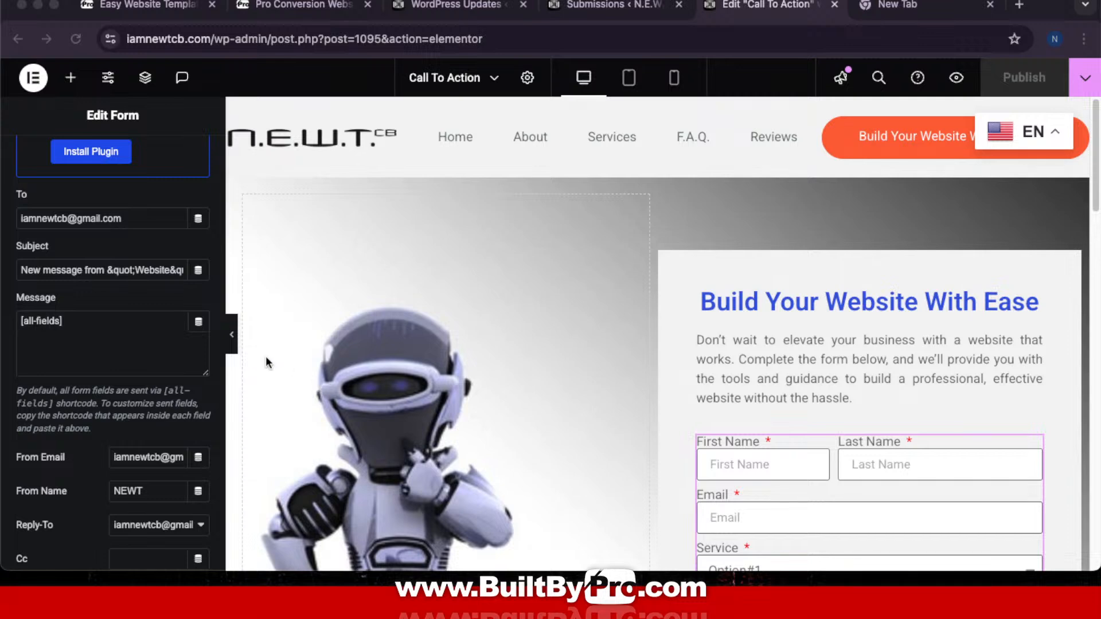
click(232, 337)
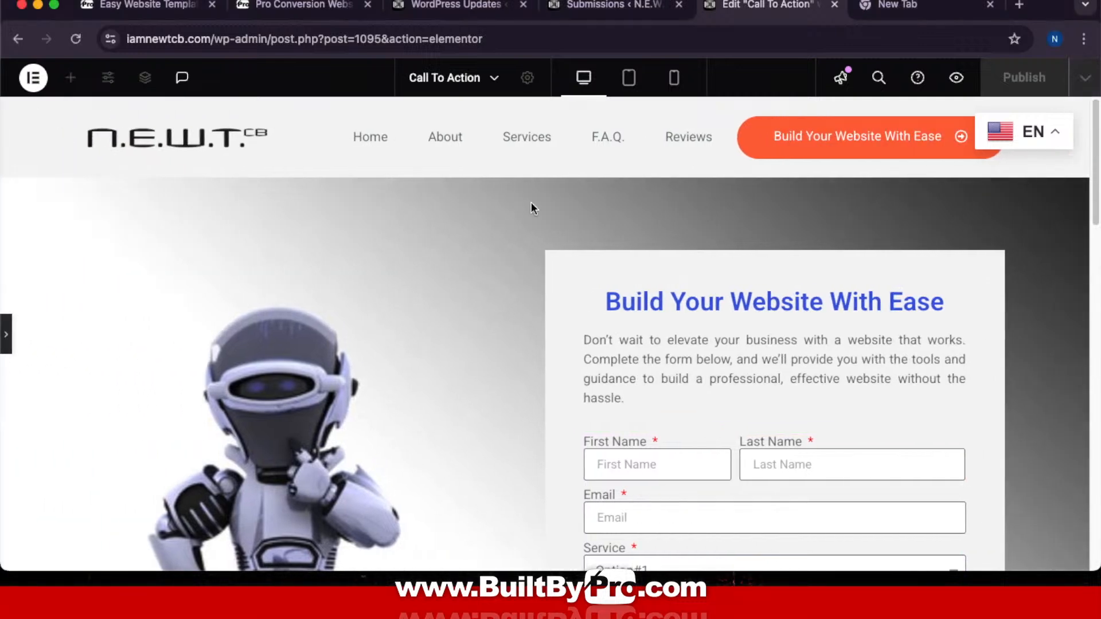
right_click(685, 135)
Step: Open the live Reviews page in a new tab and scroll through it
click(724, 143)
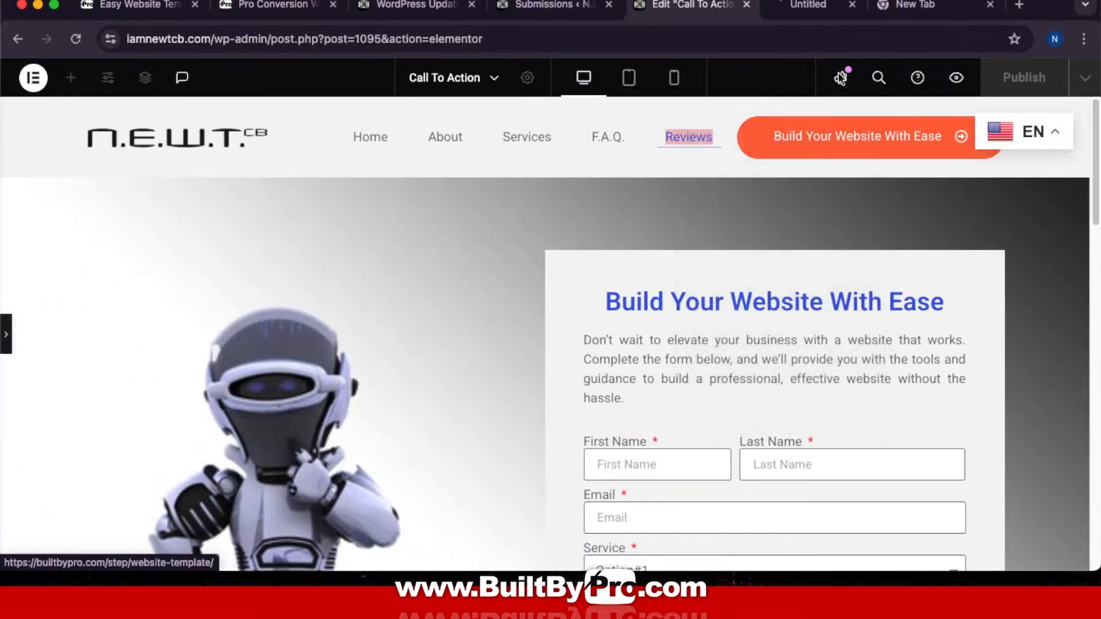
click(839, 11)
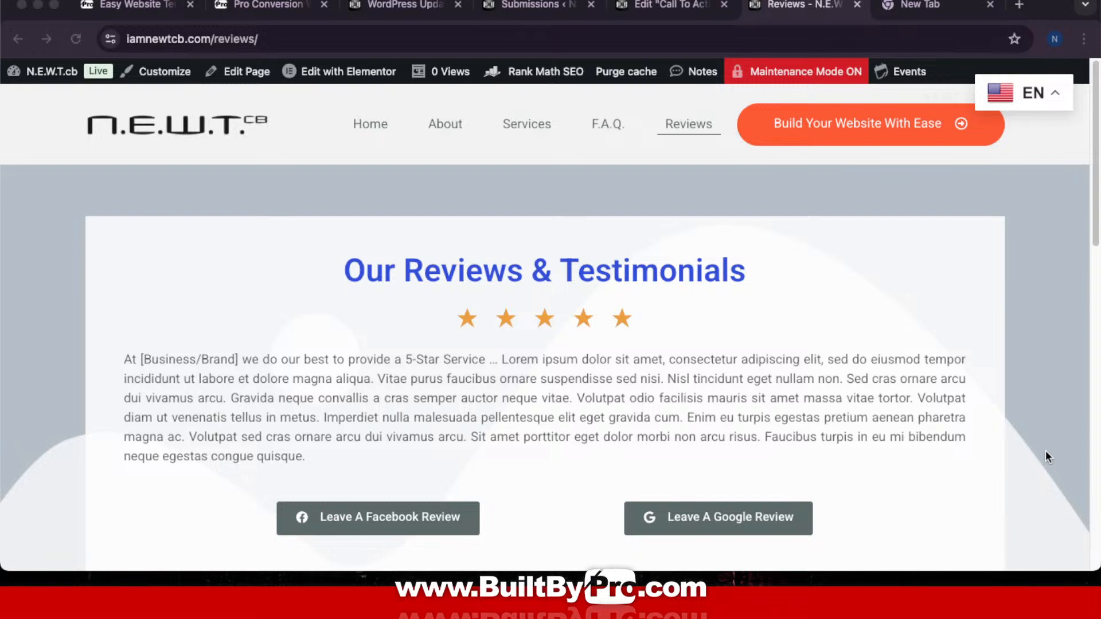
scroll(1045, 451, down, 12)
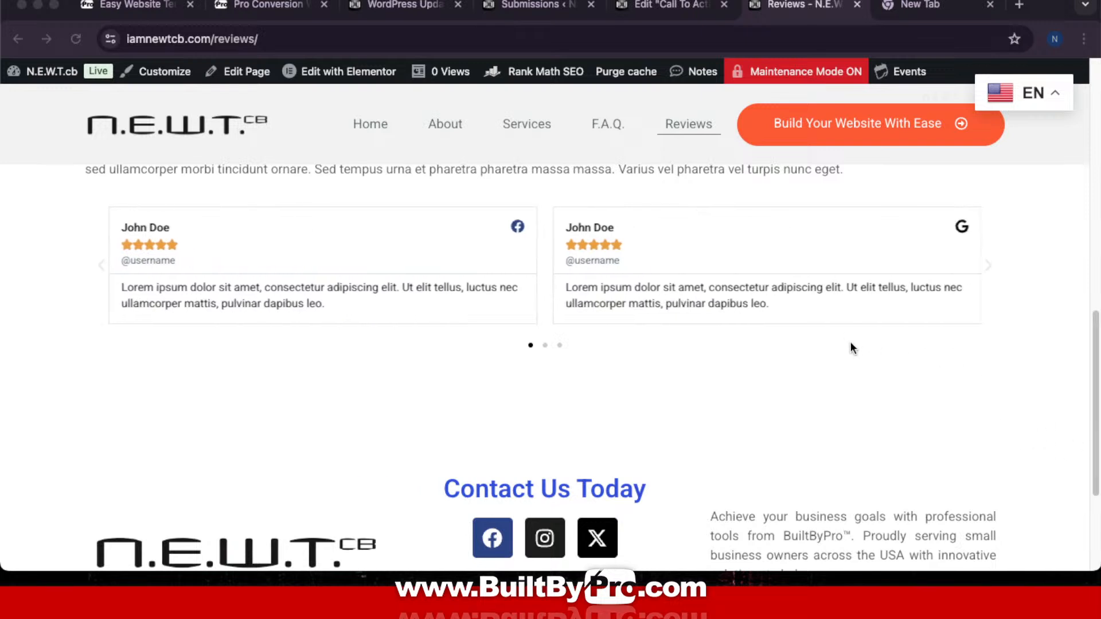
Step: Edit Reviews in Elementor and open the media library for the top container's background
click(328, 71)
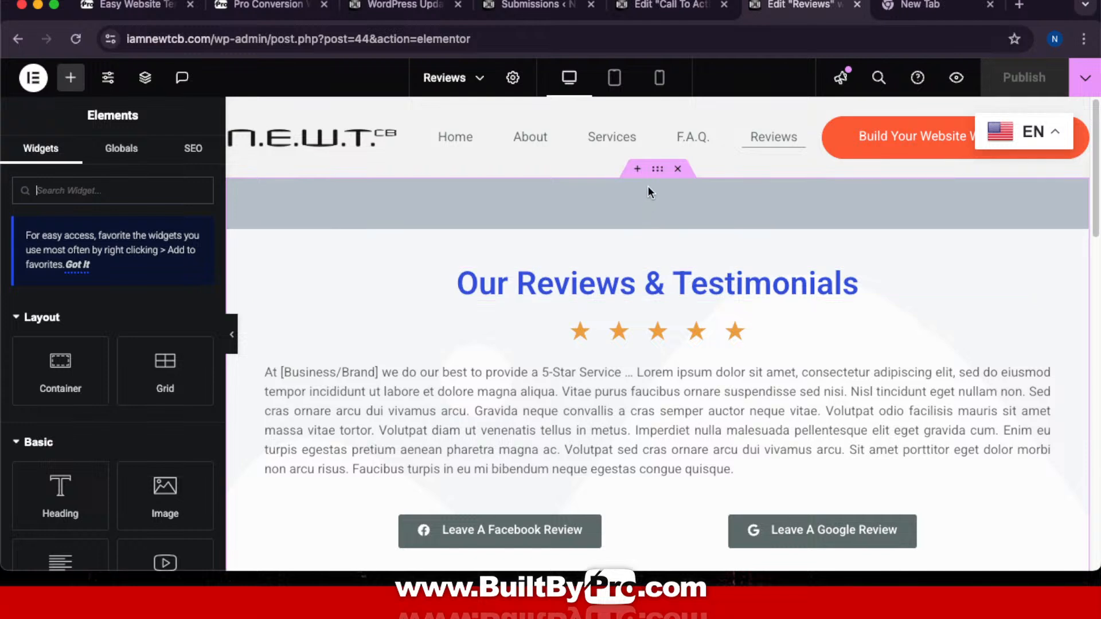
click(657, 169)
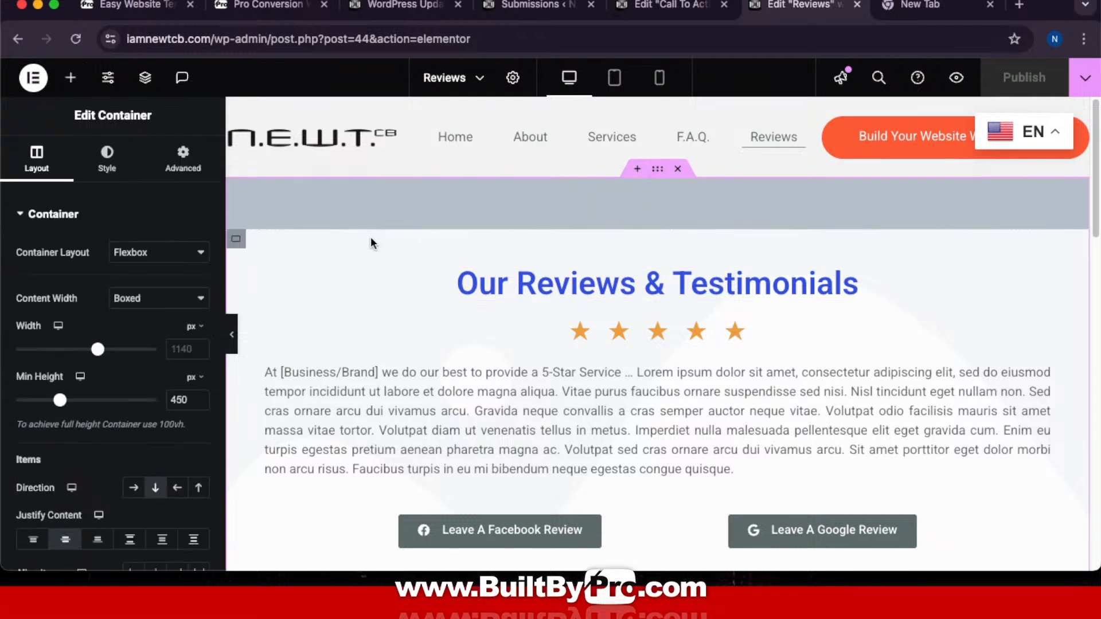
click(107, 168)
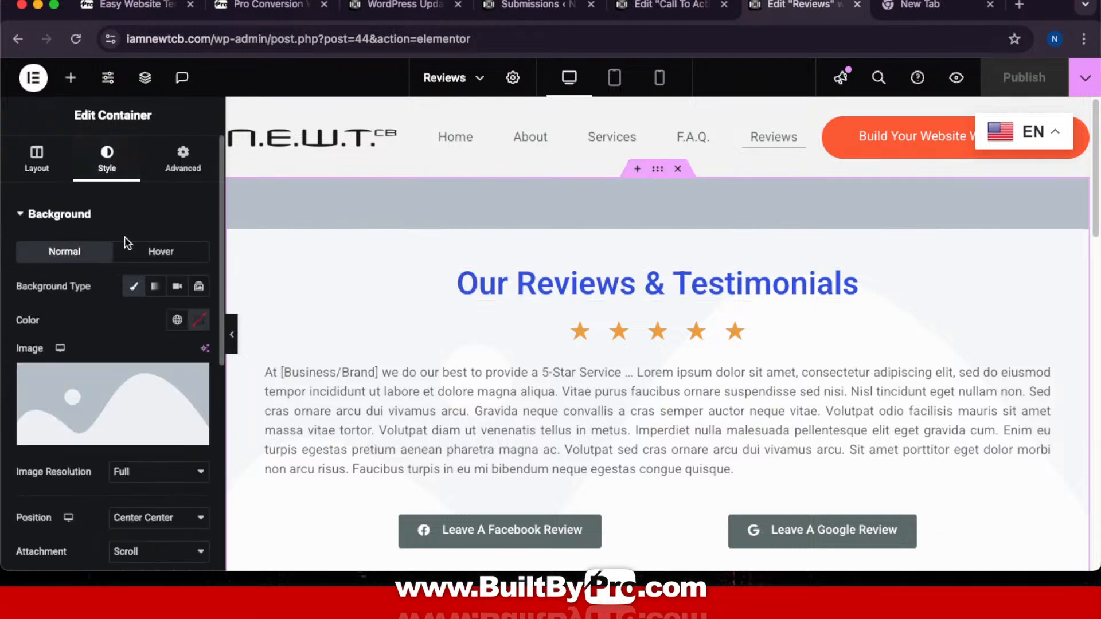
click(137, 397)
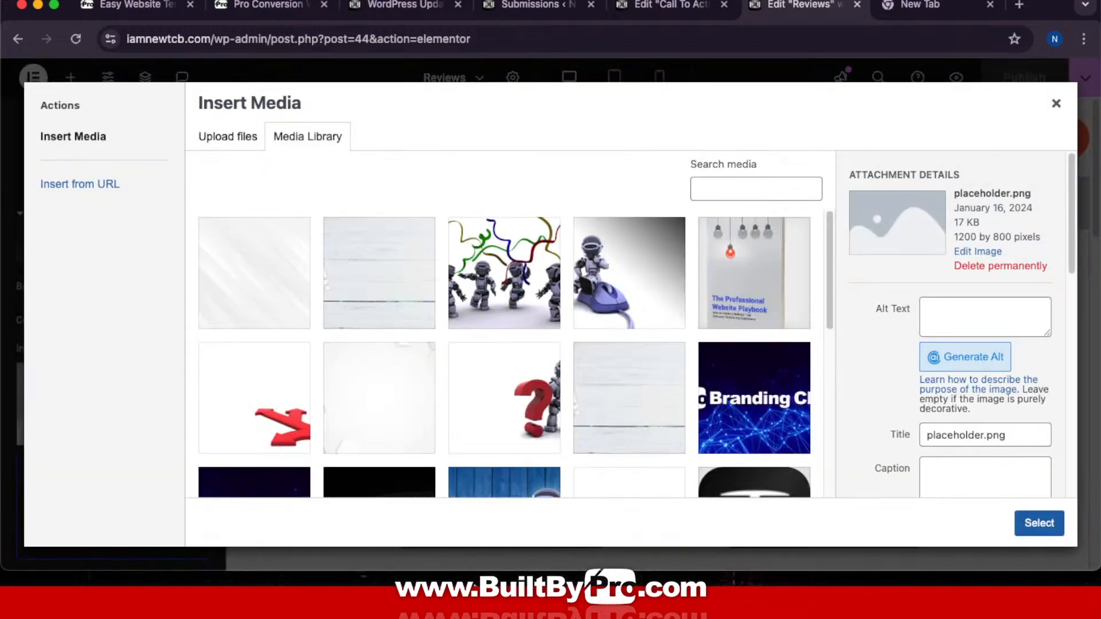
Step: Apply the white wood-texture NEWTCB-Products.jpg as the top container's background image
scroll(595, 392, down, 1)
scroll(594, 387, down, 10)
scroll(594, 387, up, 10)
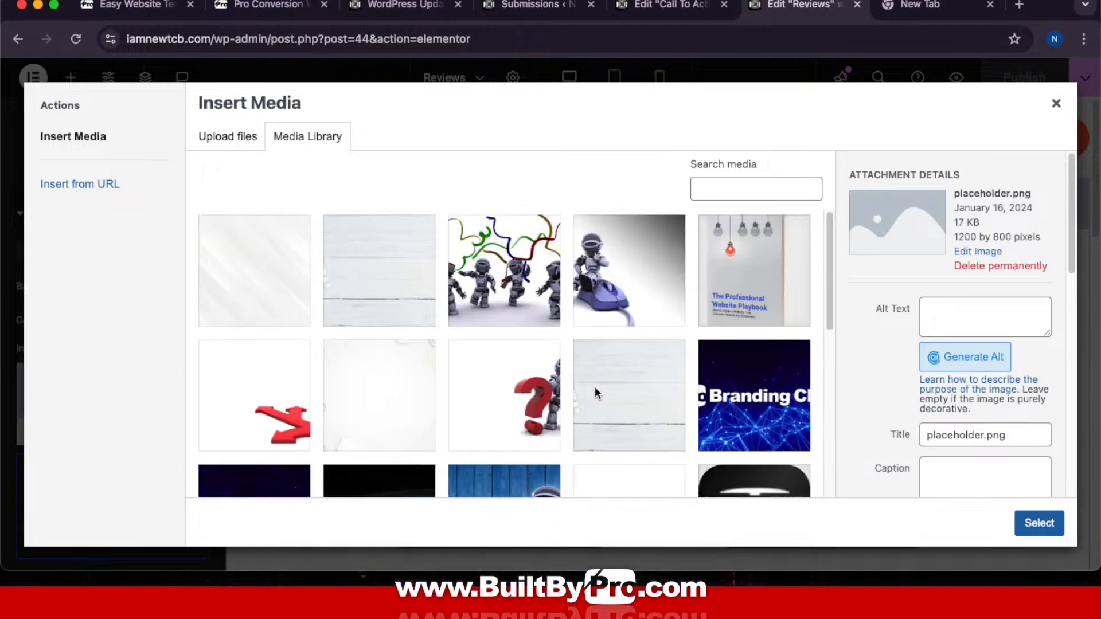
click(665, 398)
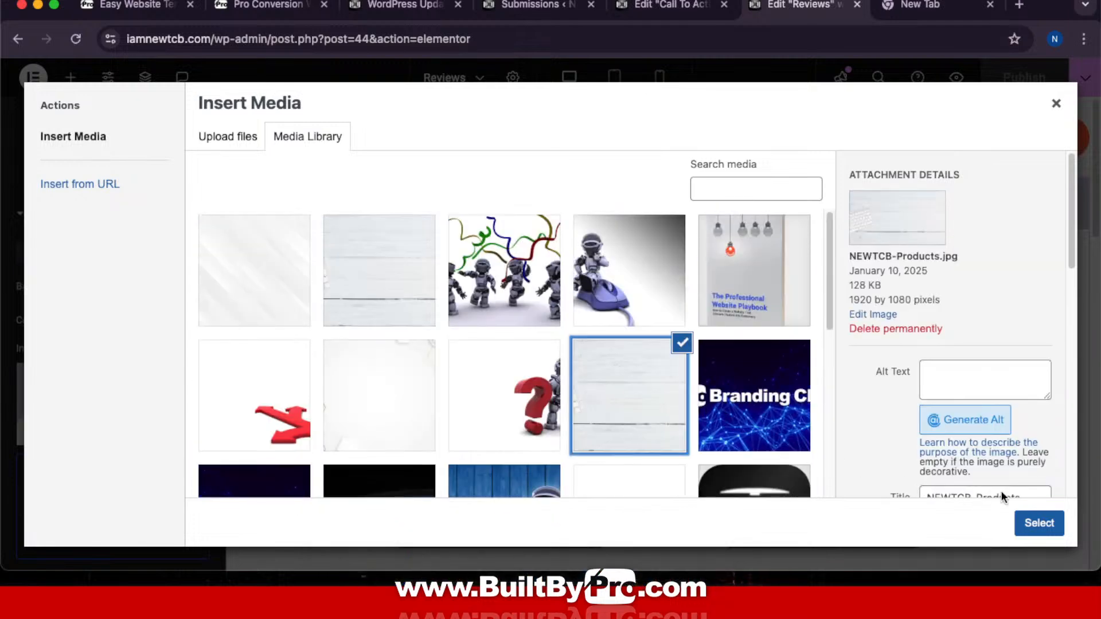
click(1031, 525)
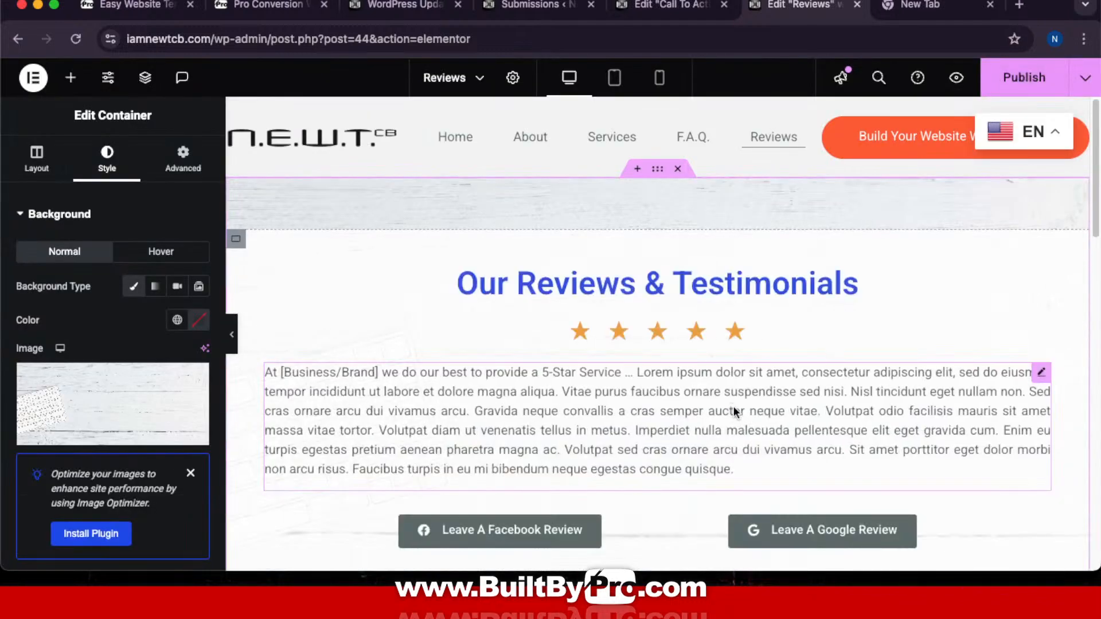
scroll(732, 414, down, 15)
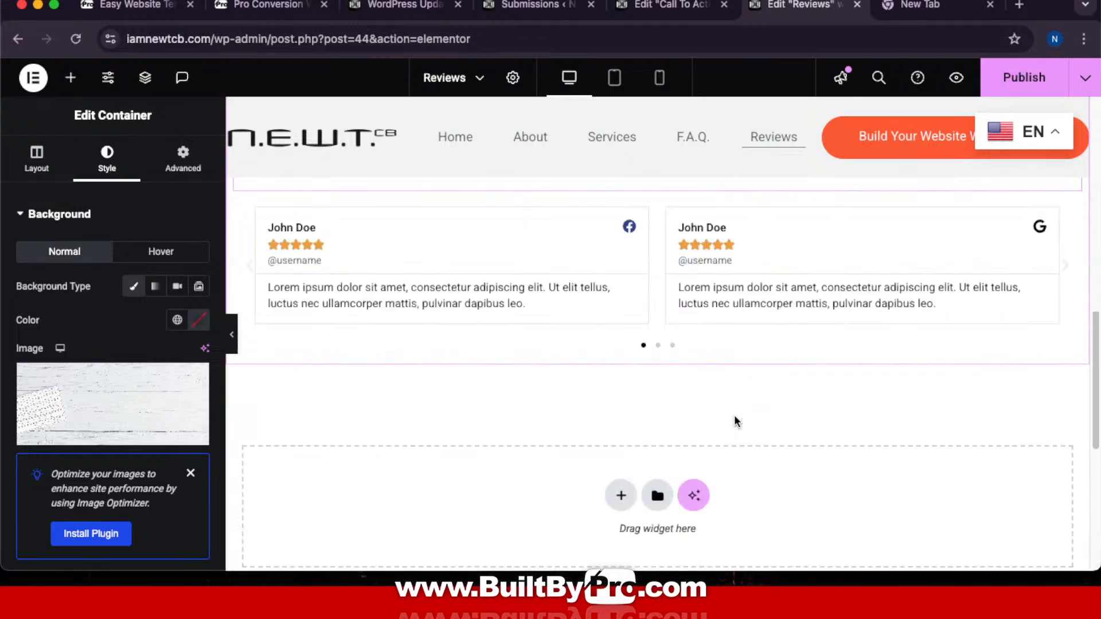
scroll(734, 420, up, 12)
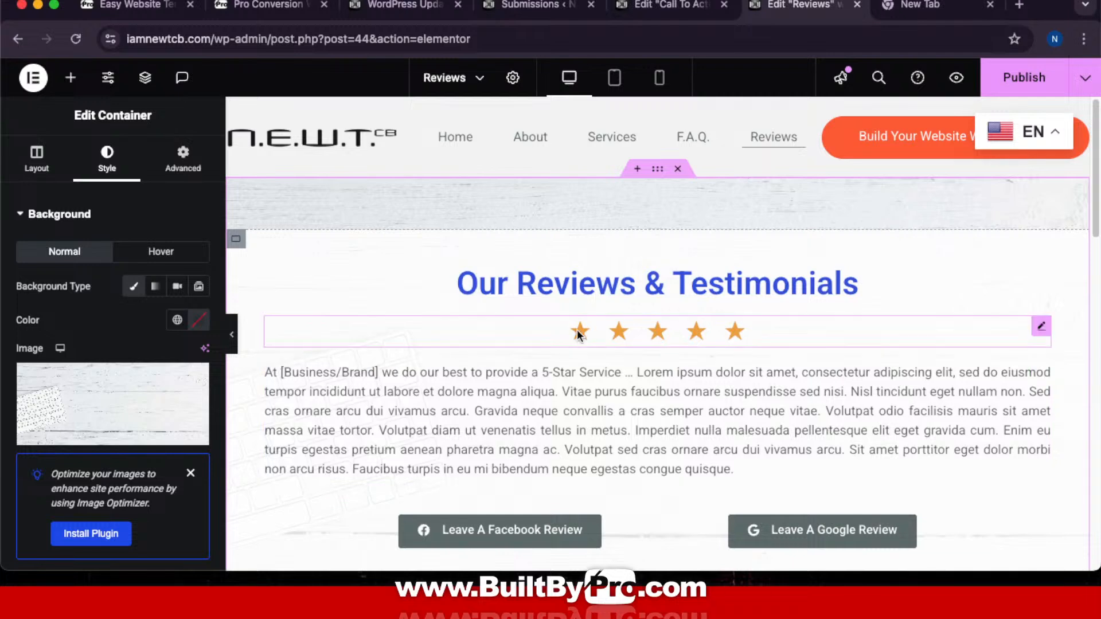
scroll(662, 411, down, 10)
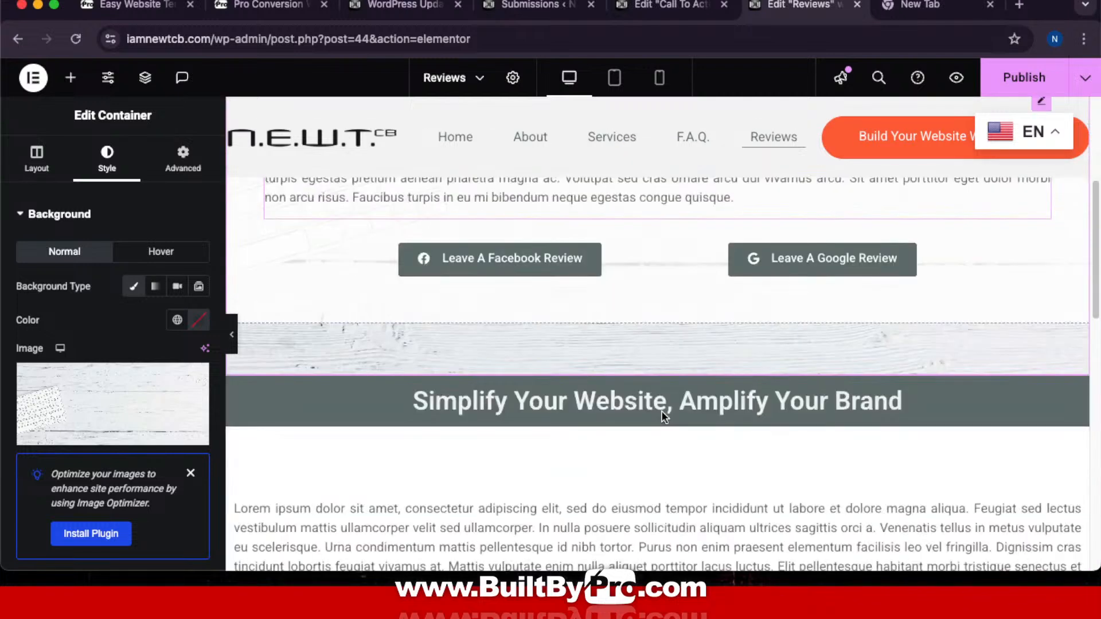
scroll(662, 411, up, 2)
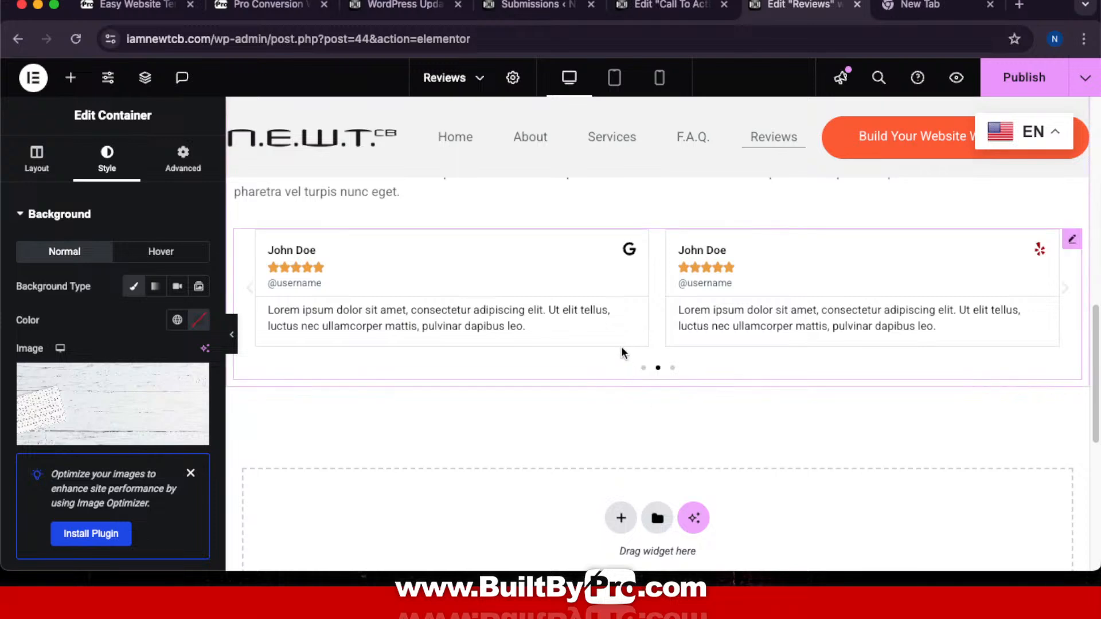
scroll(621, 346, up, 1)
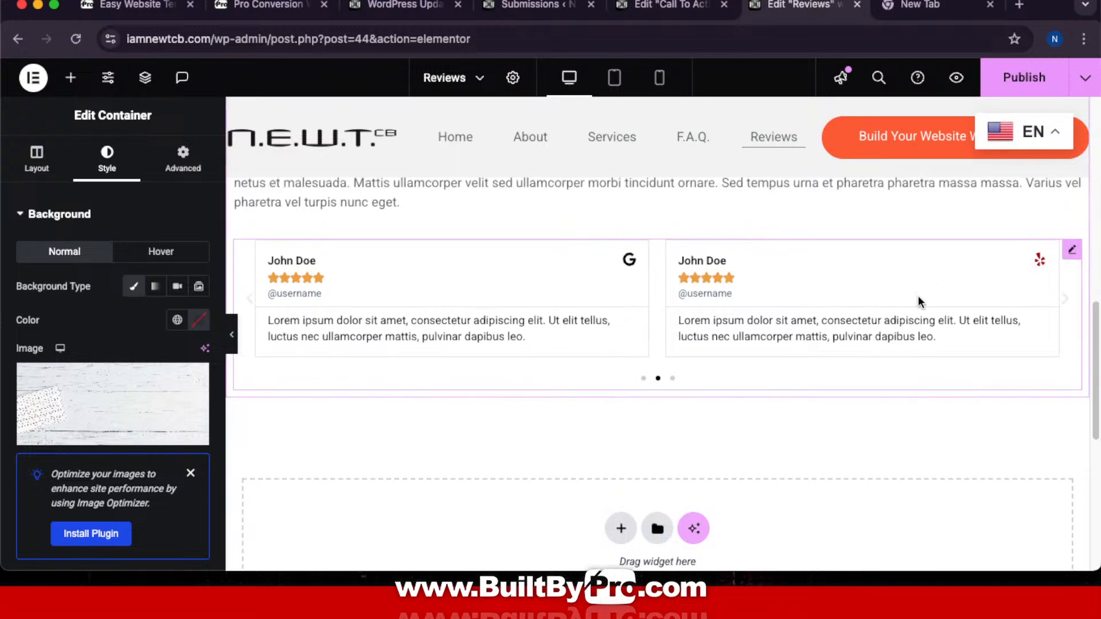
scroll(872, 316, up, 8)
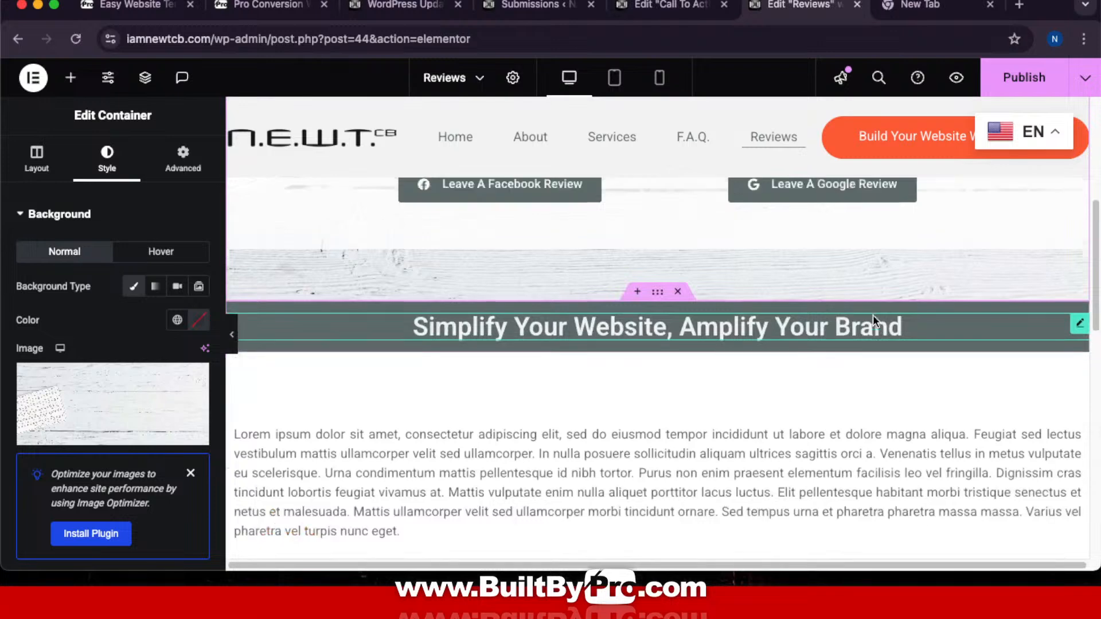
Step: Copy the Reviews Page full-content prompt from the BuiltByPro Prompt Kit
click(268, 13)
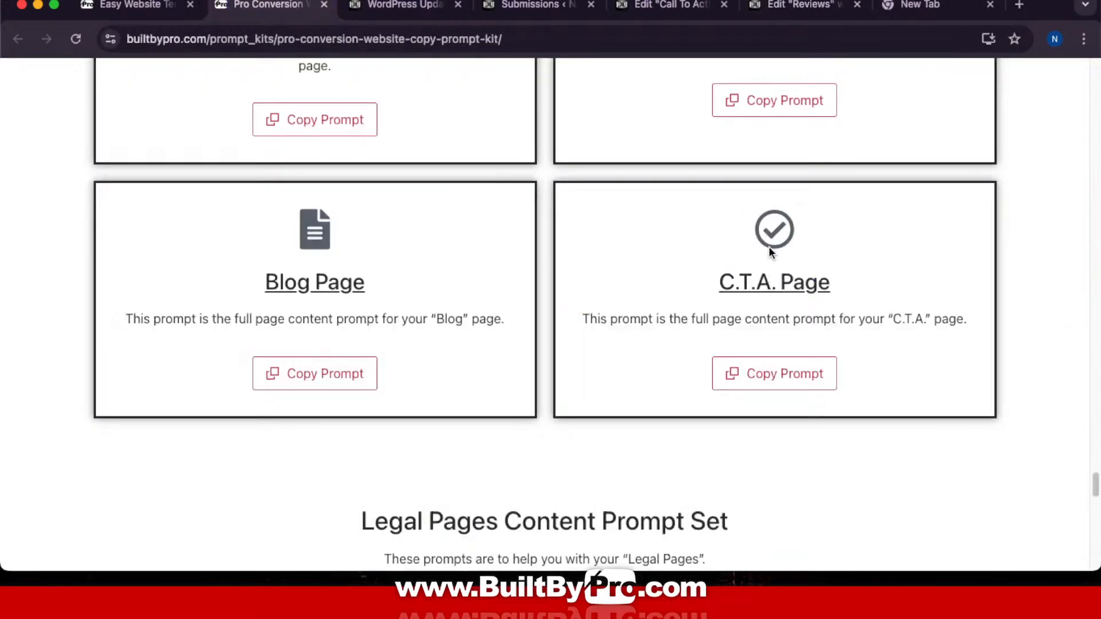
scroll(768, 248, up, 3)
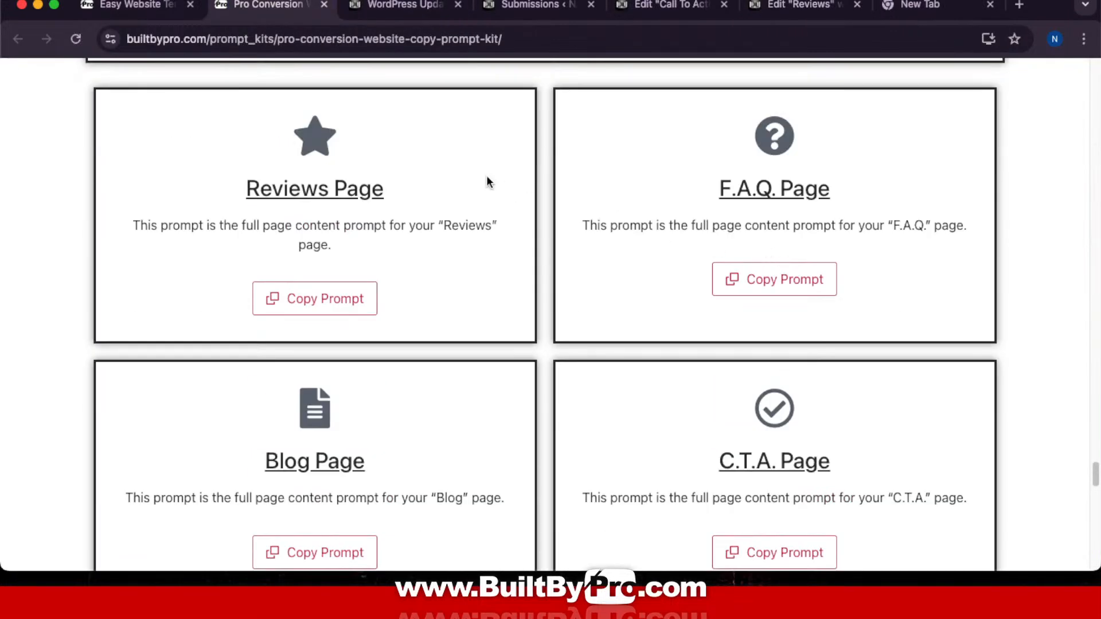
click(306, 307)
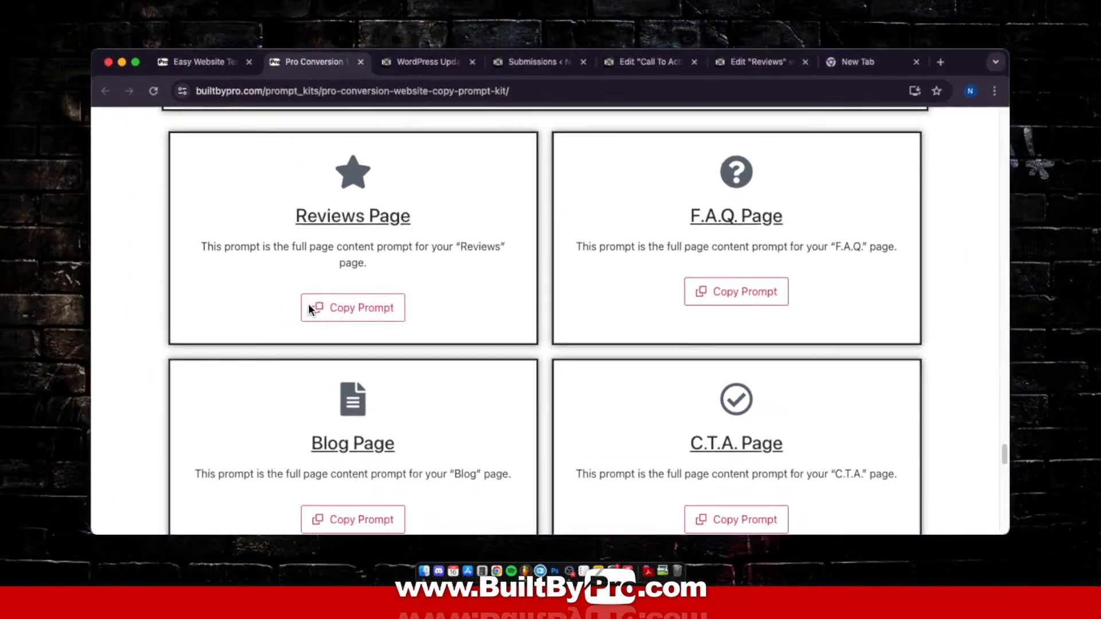
Step: Paste the Reviews Page prompt into ChatGPT and send it
key(ctrl+Up)
click(655, 18)
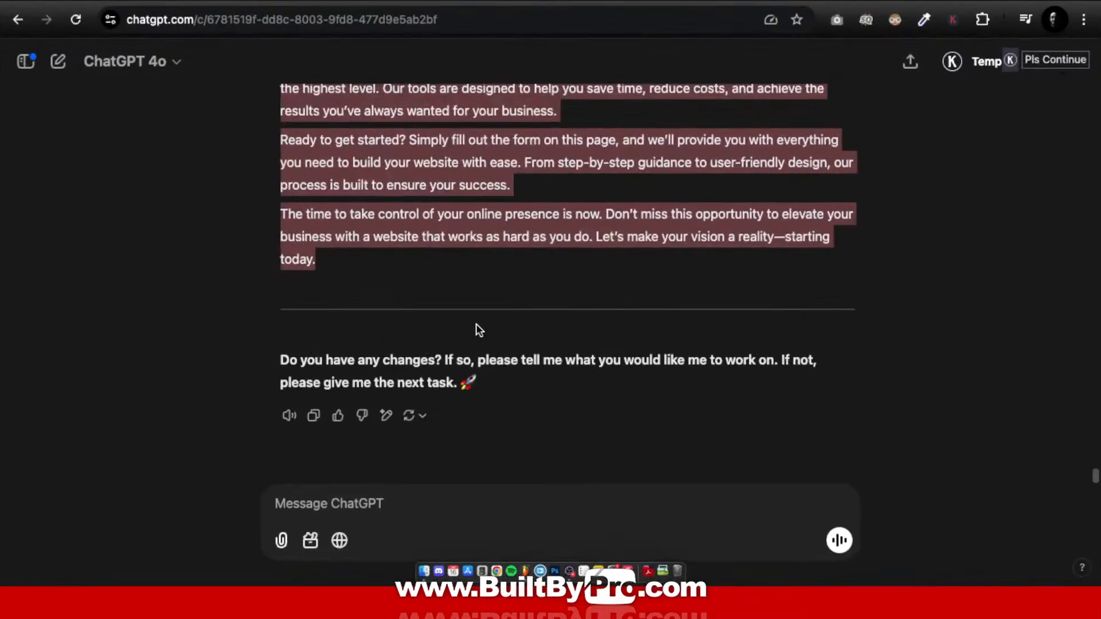
click(371, 510)
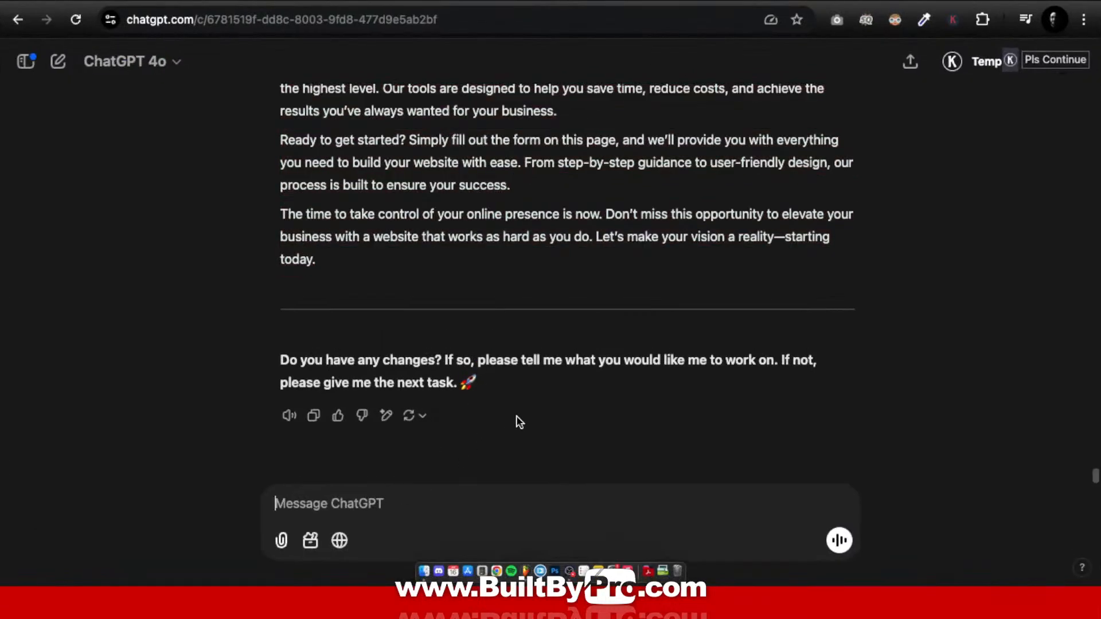
key(super+v)
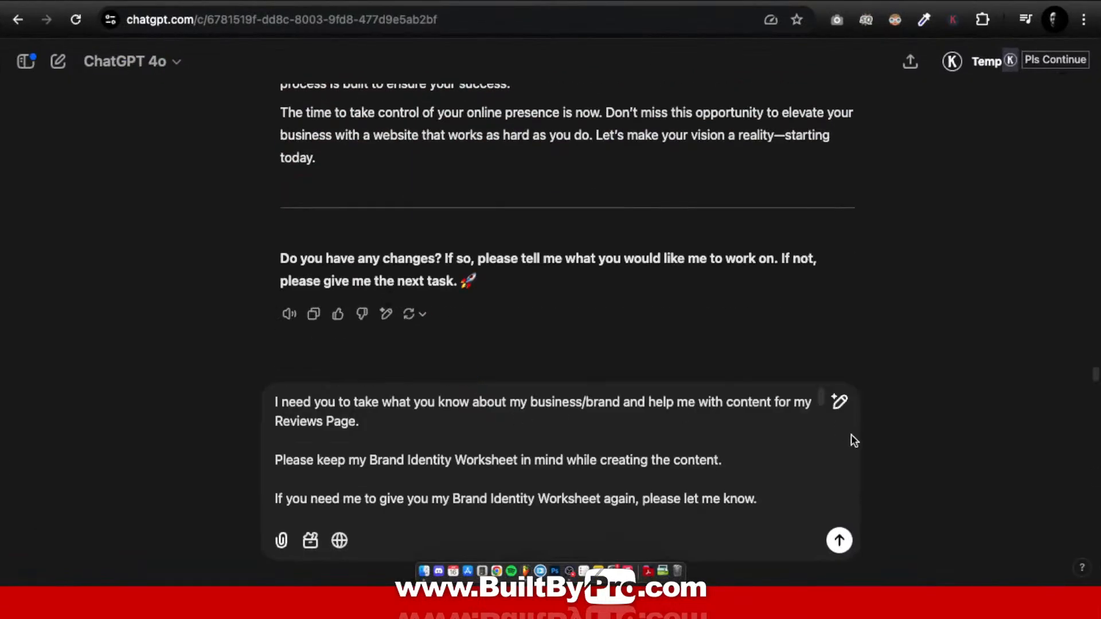
click(837, 542)
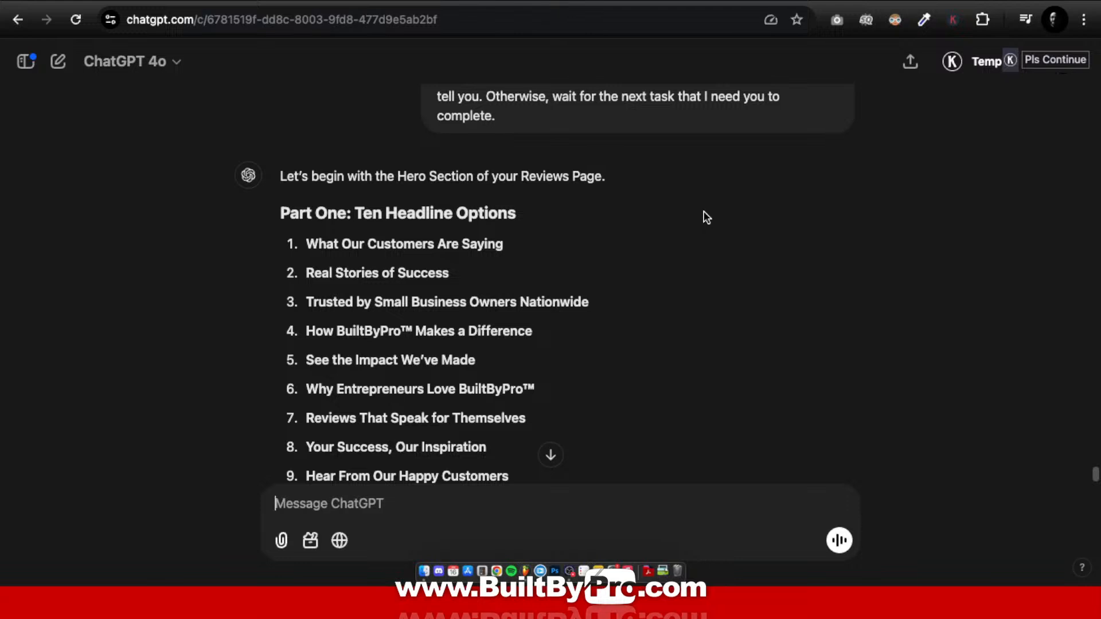
Step: Reply to ChatGPT with headline option 4, 'How BuiltByPro™ Makes a Difference'
scroll(704, 211, down, 4)
scroll(703, 213, up, 3)
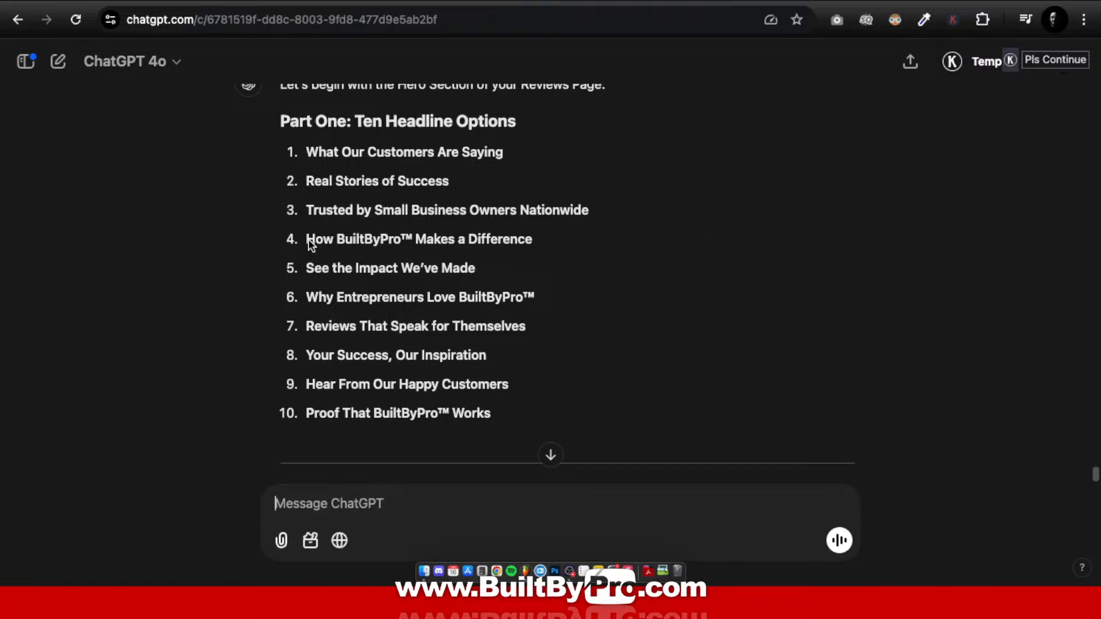
drag(395, 239, 544, 237)
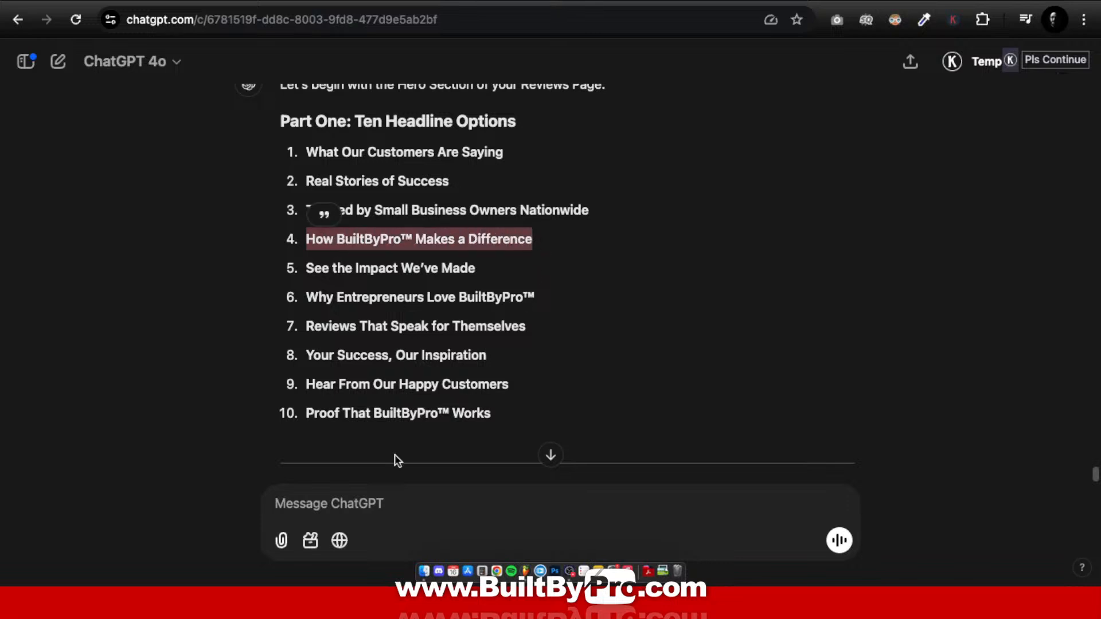
click(367, 509)
key(super+v)
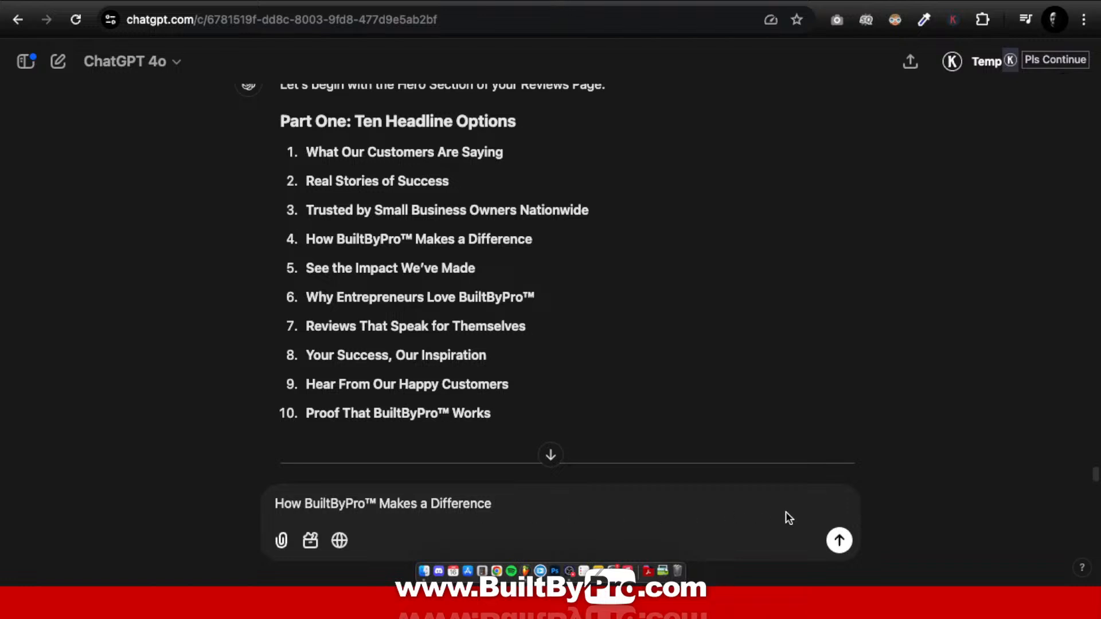
click(843, 542)
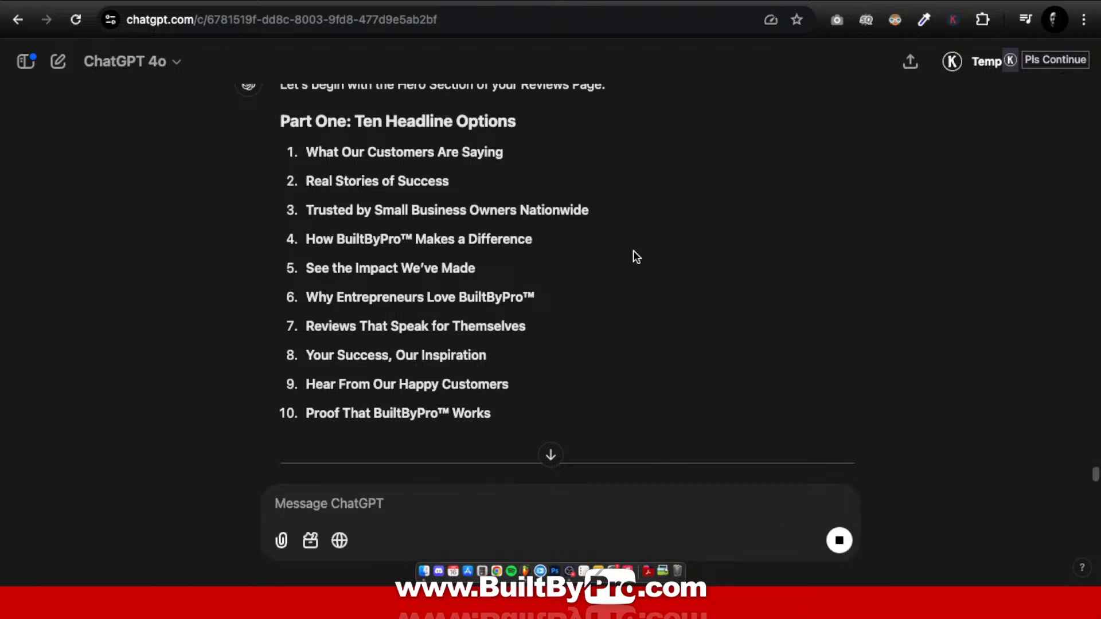
key(ctrl+Up)
Step: Replace the 'Our Reviews & Testimonials' heading with 'How BuiltByPro™ Makes a Difference'
click(576, 28)
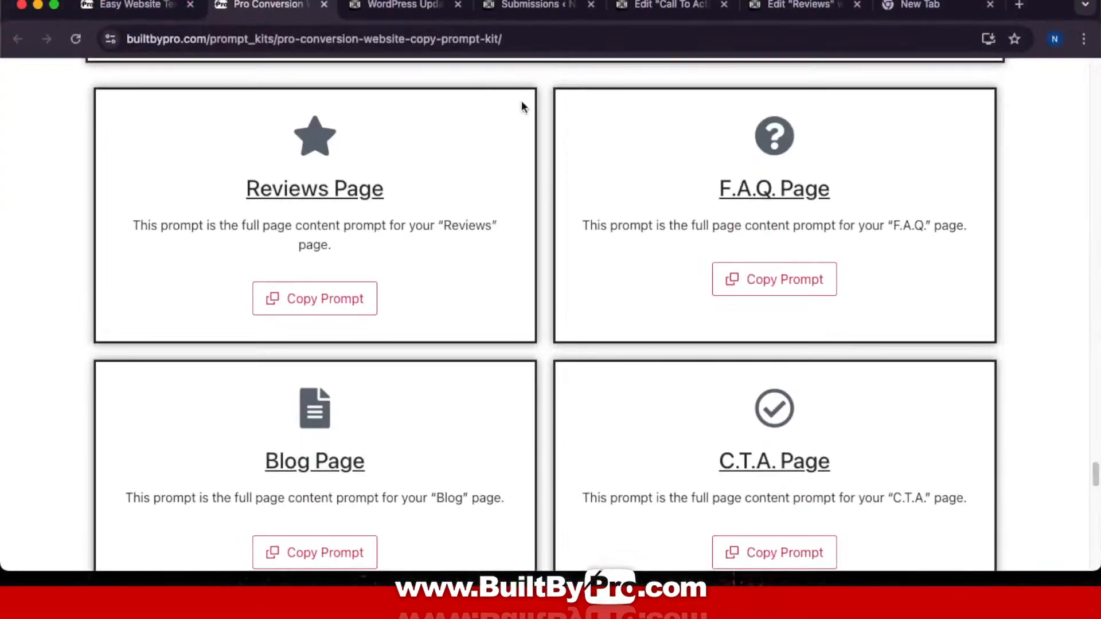
click(671, 5)
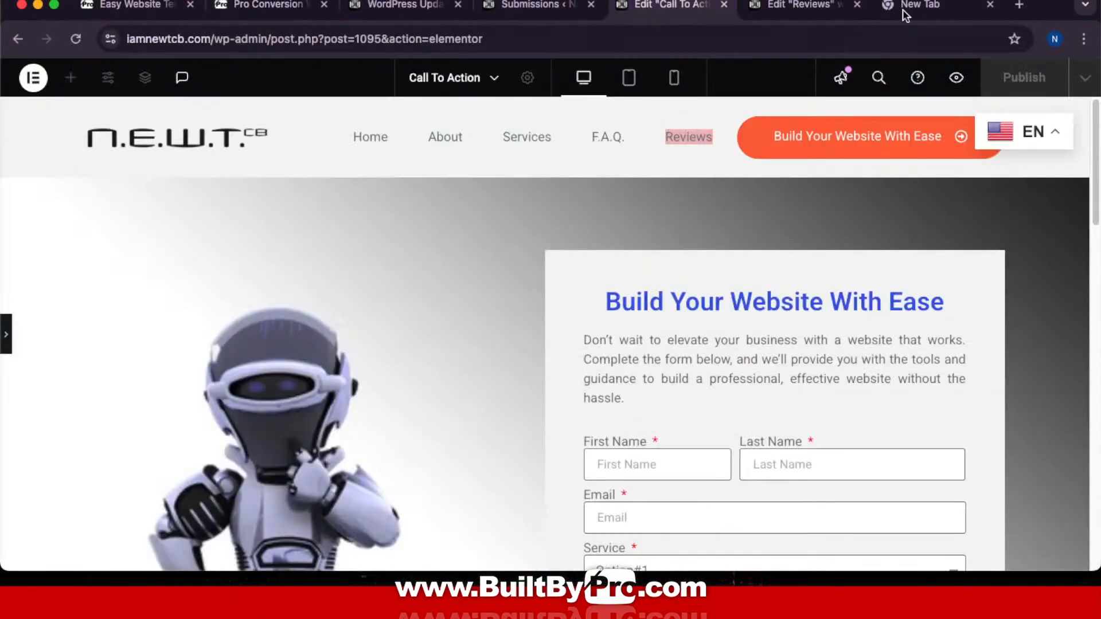
click(801, 11)
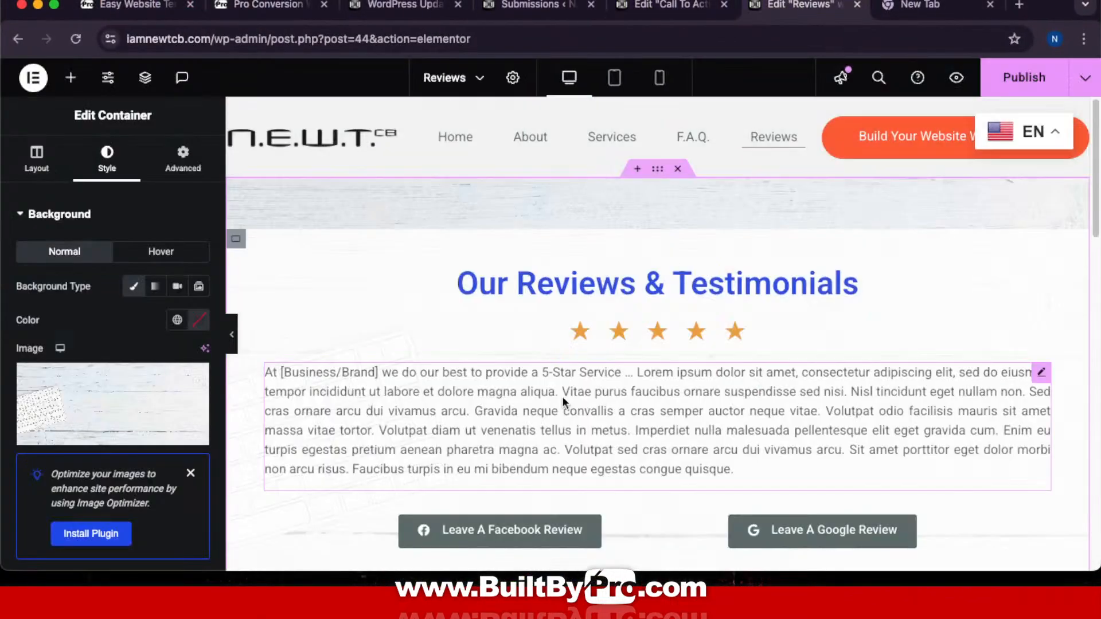
click(669, 295)
drag(163, 278, 4, 255)
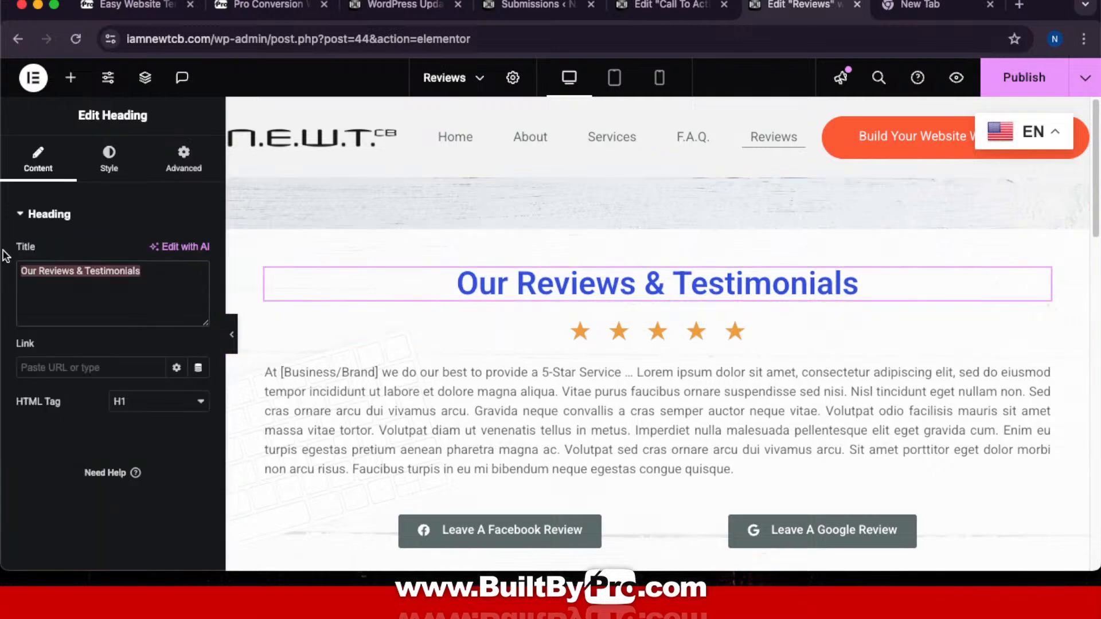
key(super+v)
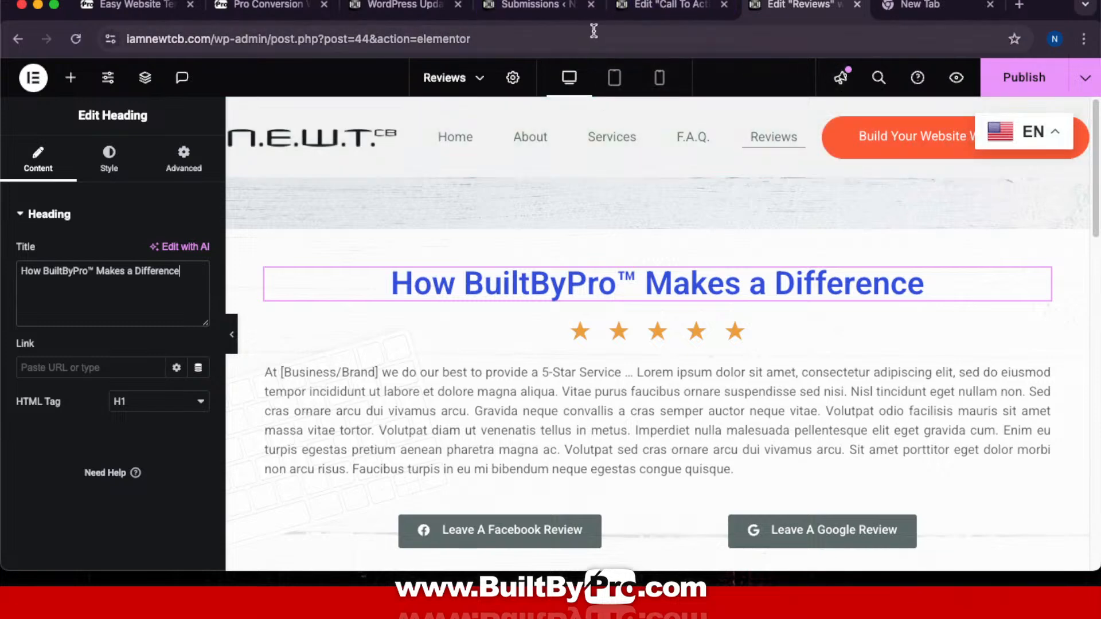
key(ctrl+Up)
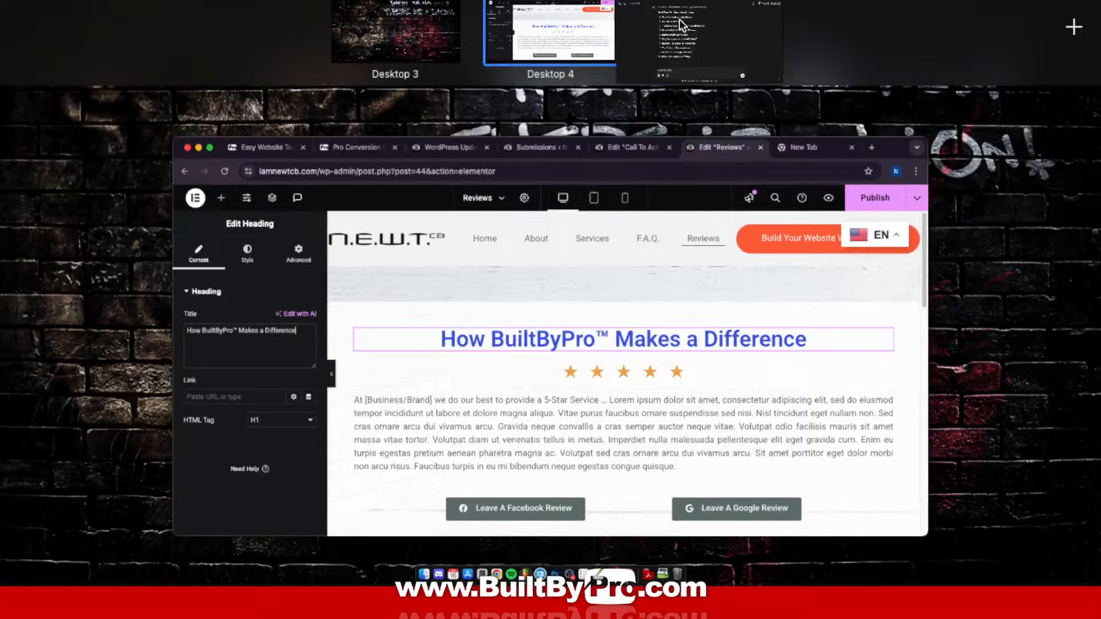
Step: Review ChatGPT's three supportive paragraphs and copy the Option 1 paragraph
click(683, 26)
scroll(603, 293, down, 15)
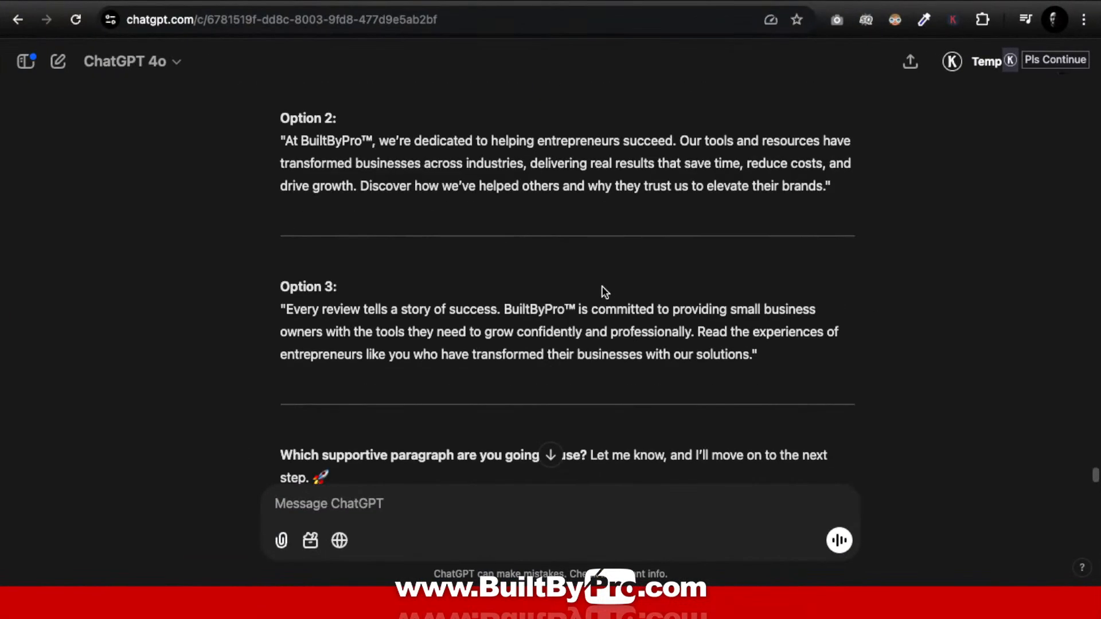
scroll(602, 290, down, 1)
scroll(602, 286, down, 2)
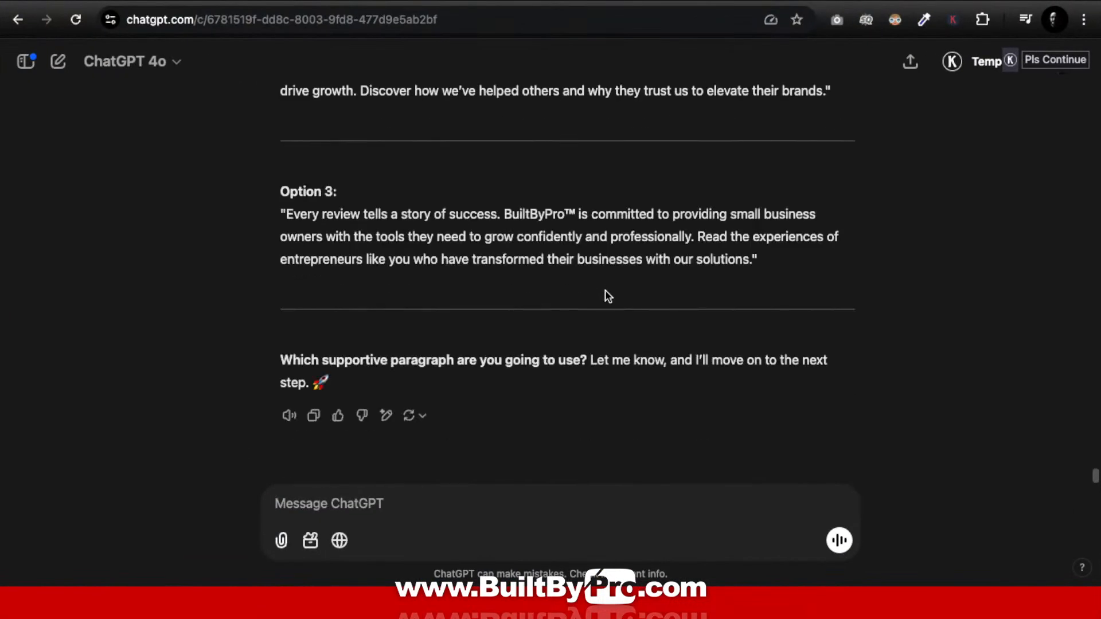
scroll(605, 293, up, 7)
scroll(608, 296, up, 3)
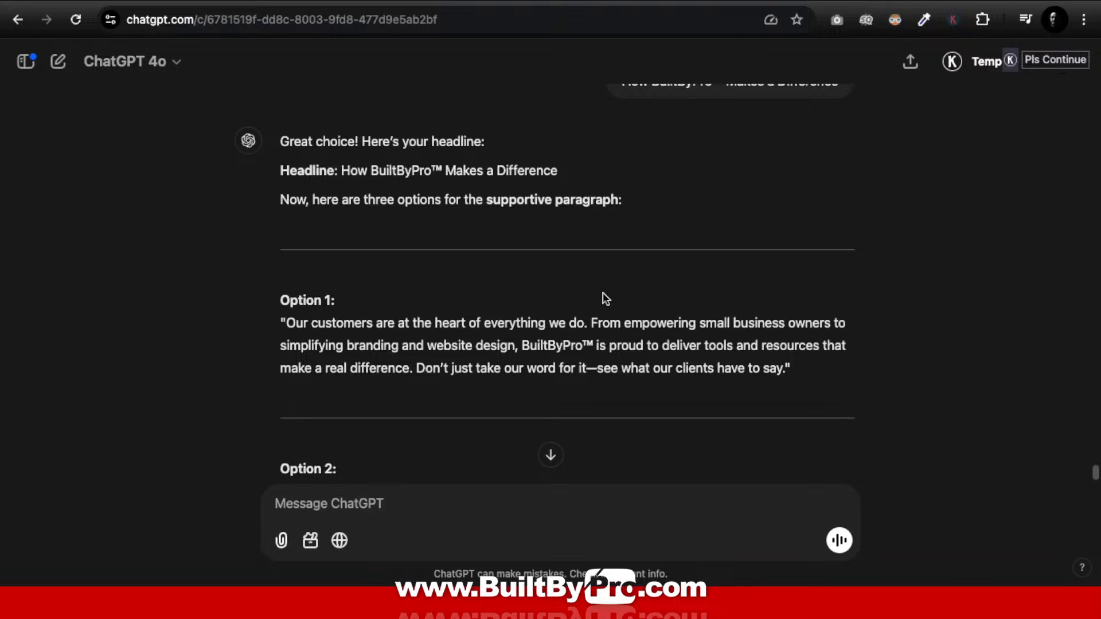
scroll(605, 298, down, 2)
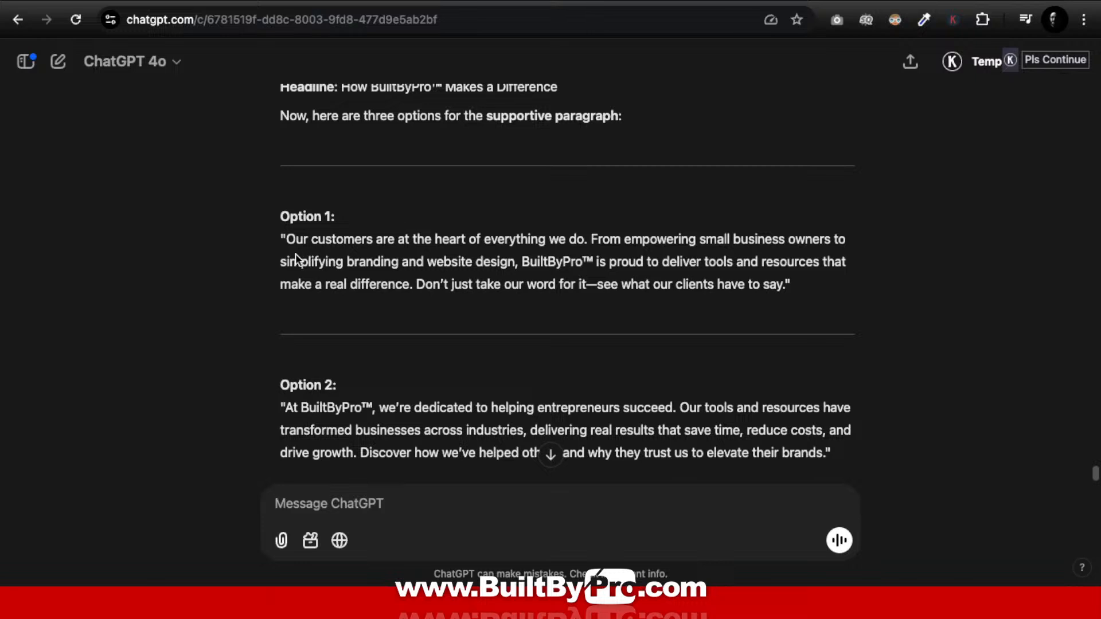
drag(291, 237, 785, 293)
key(super+c)
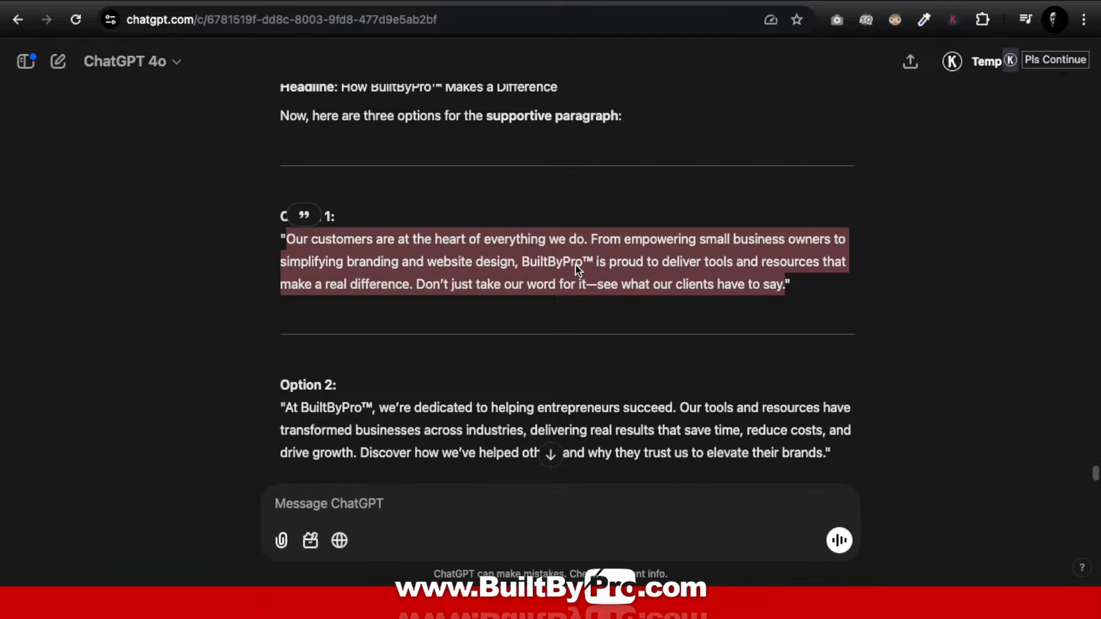
key(ctrl+Up)
Step: Replace the Lorem ipsum paragraph with ChatGPT's Option 1 text, then select the Facebook review button
click(586, 29)
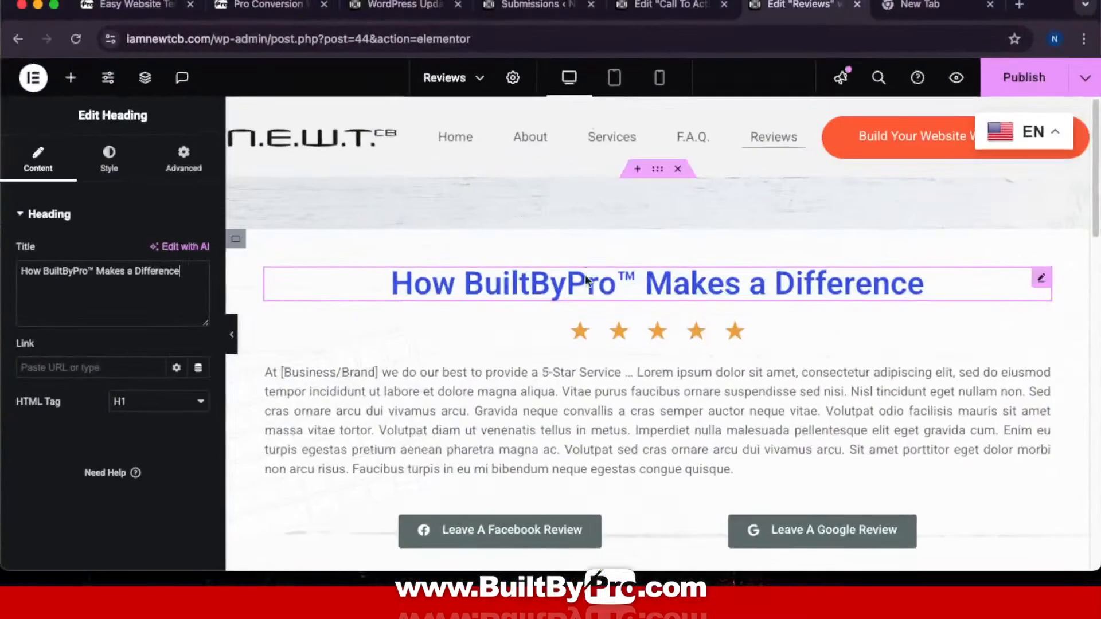
click(607, 452)
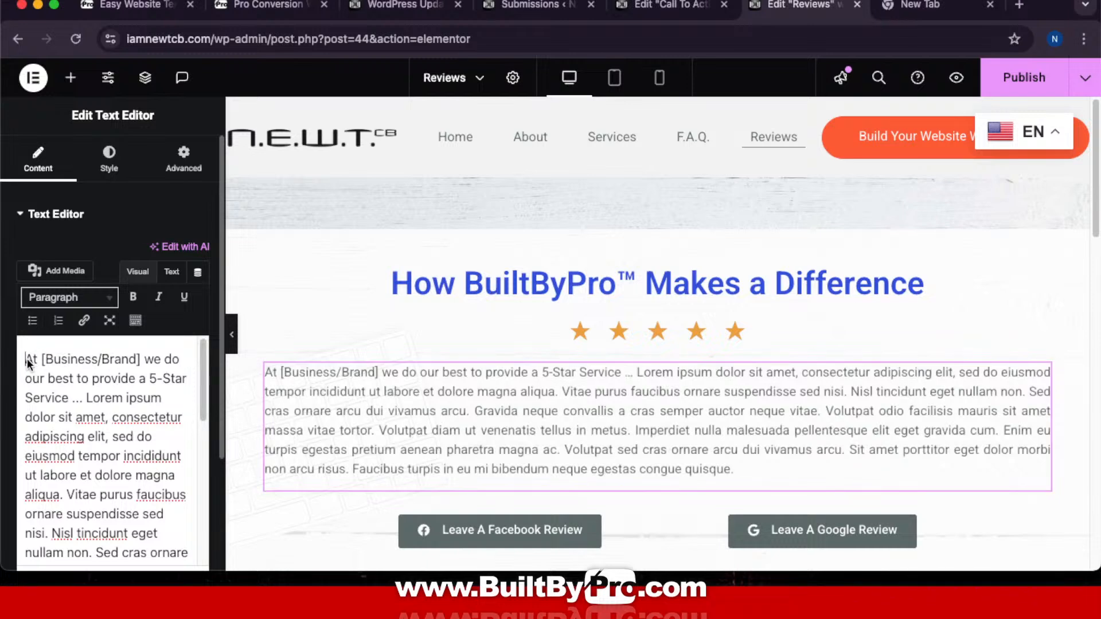
drag(26, 359, 220, 584)
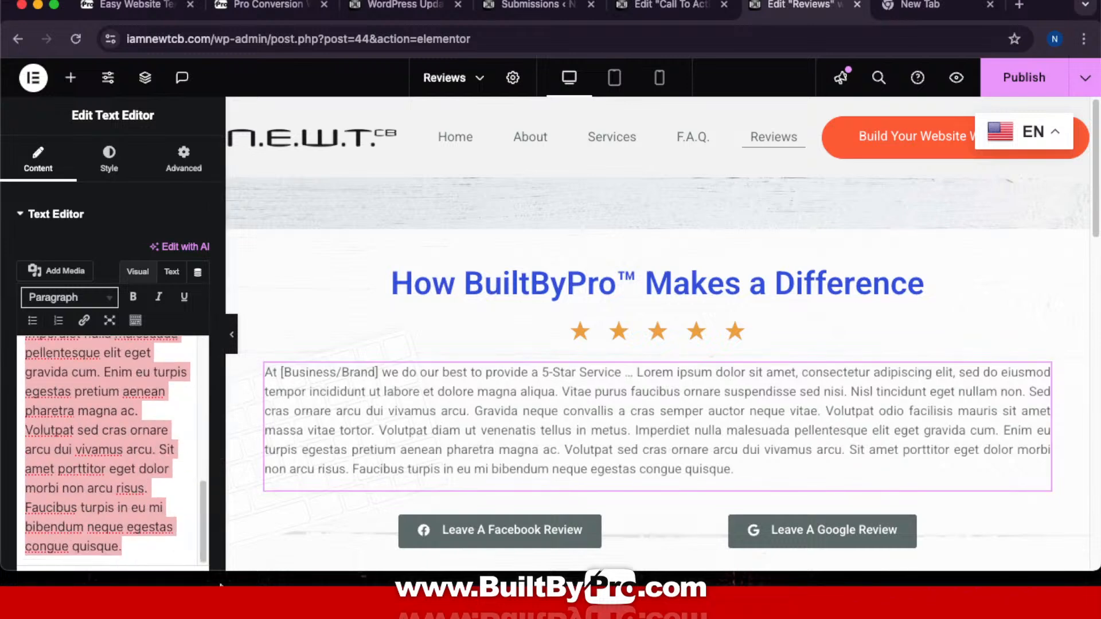
key(super+v)
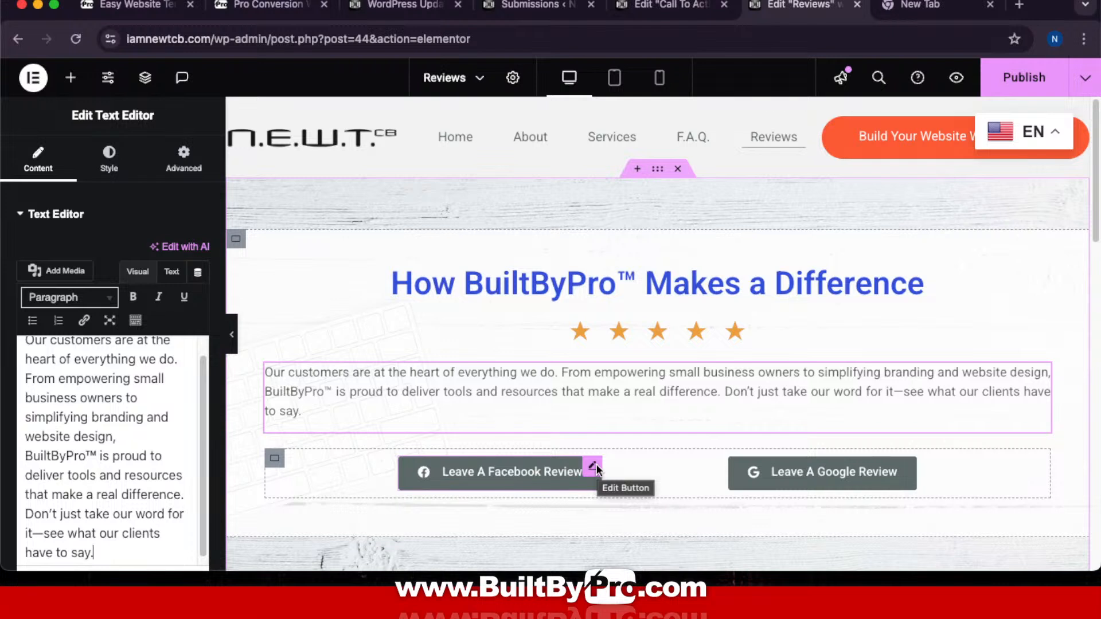
click(596, 465)
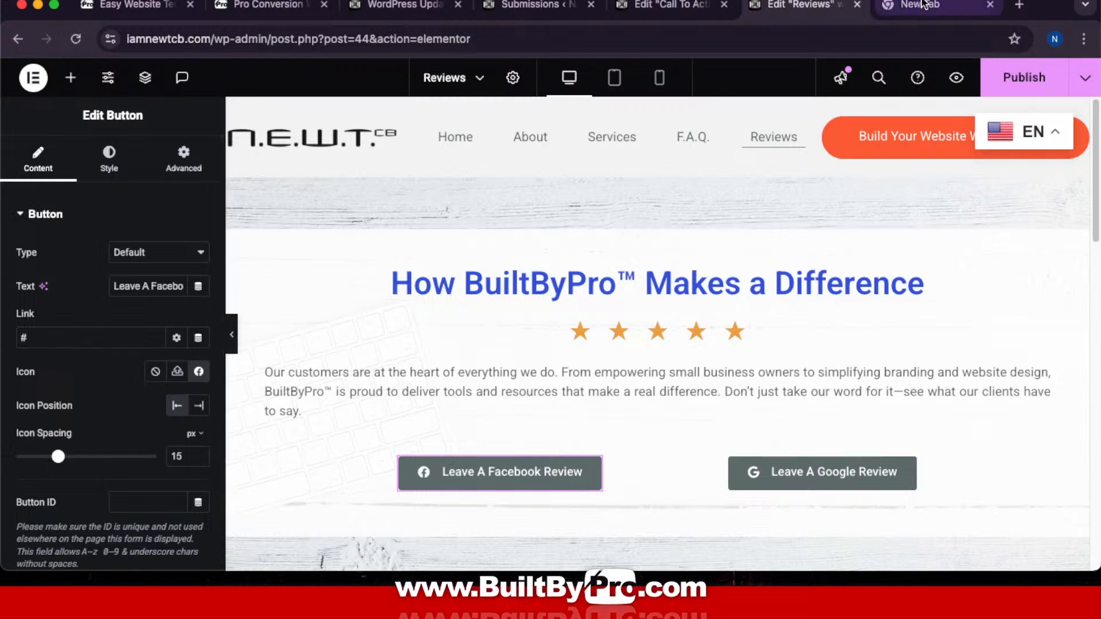
Step: Open Facebook in a new tab, search 'builtbypro' and go to the Built By Pro page
click(492, 546)
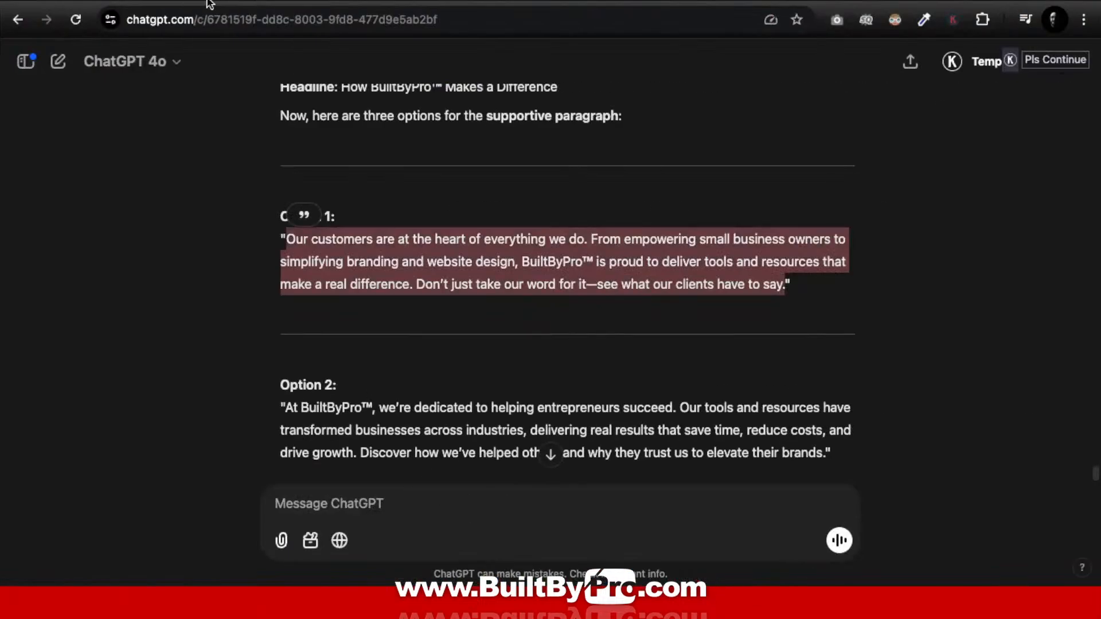
key(ctrl+t)
text(facebook.co)
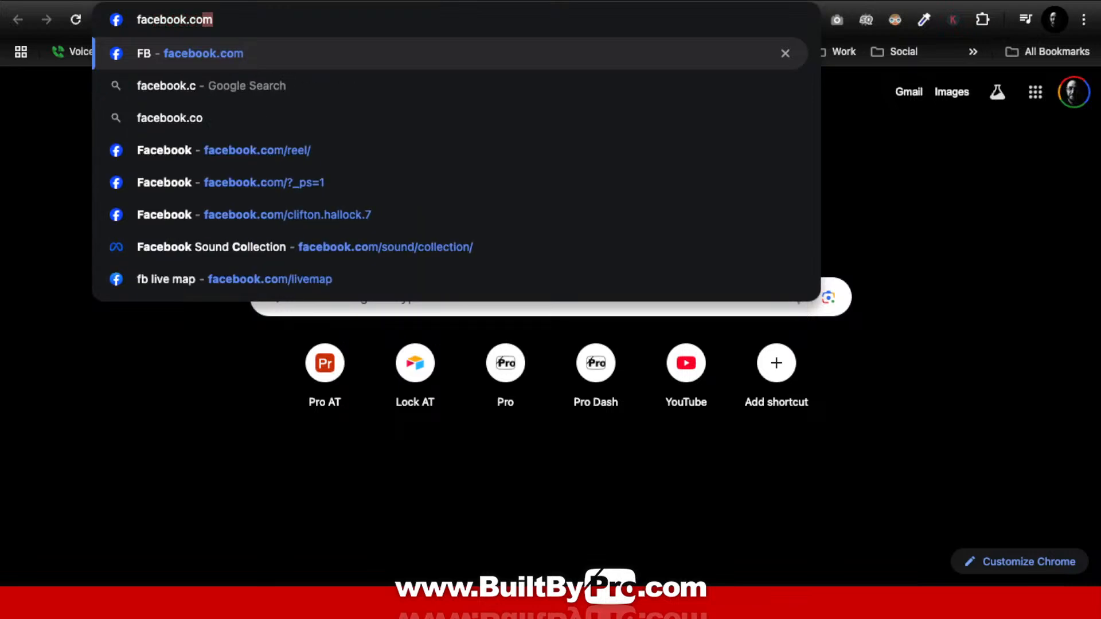
key(Return)
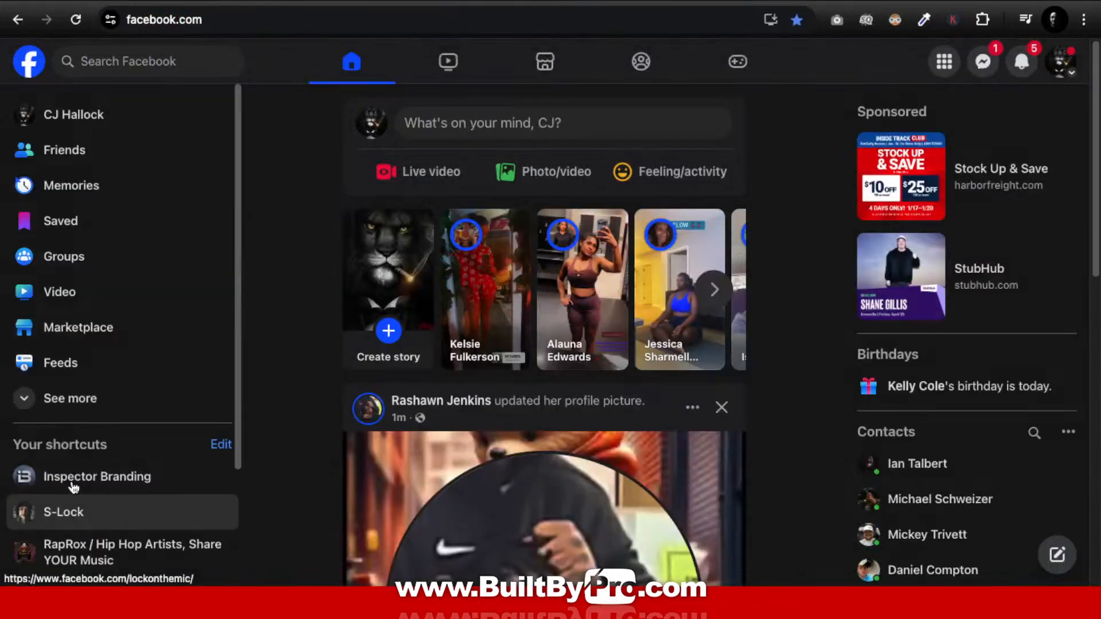
click(83, 64)
text(b)
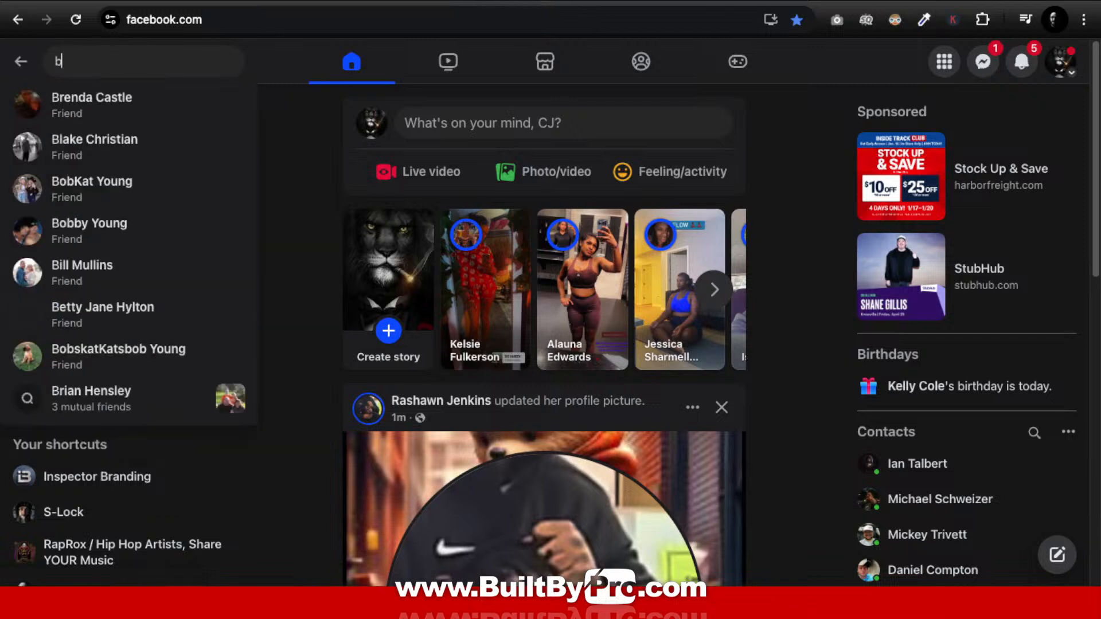
text(uiltbypro)
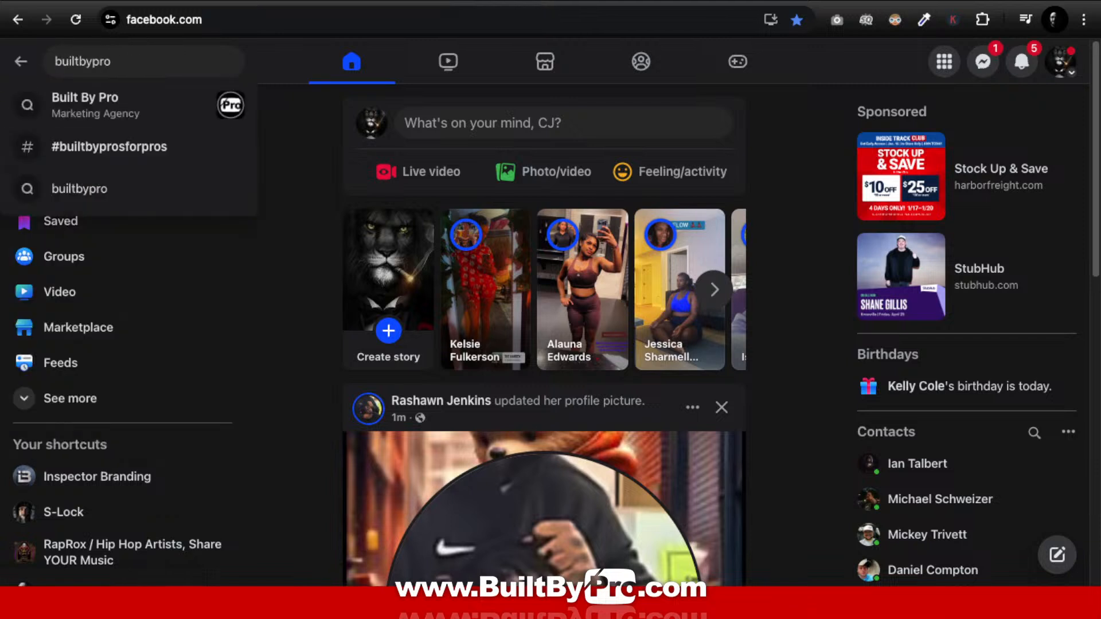
click(91, 111)
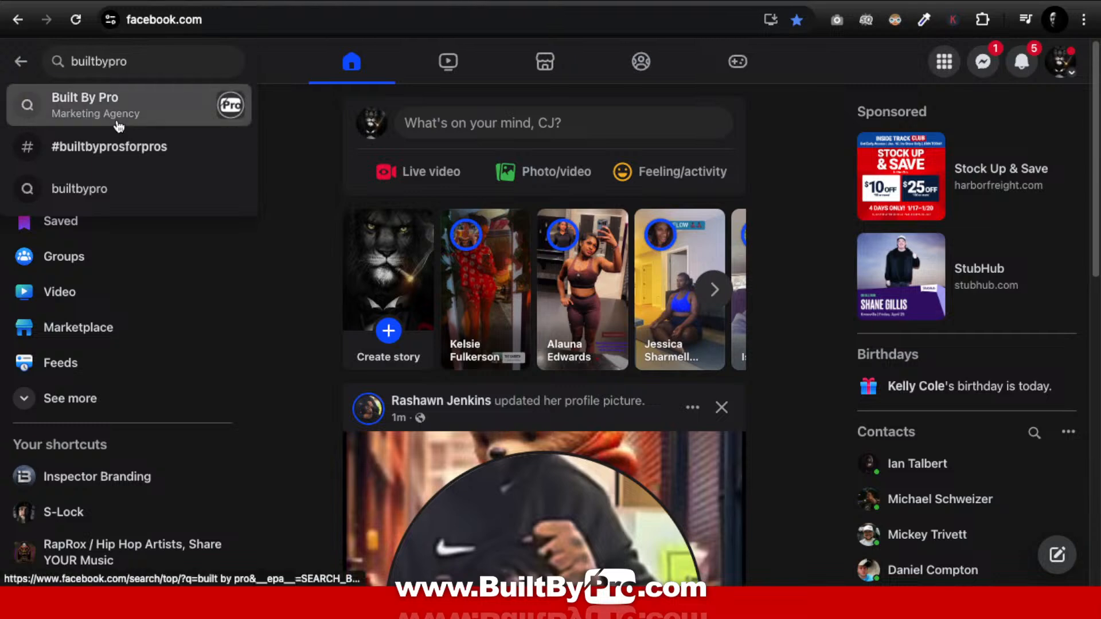
click(530, 140)
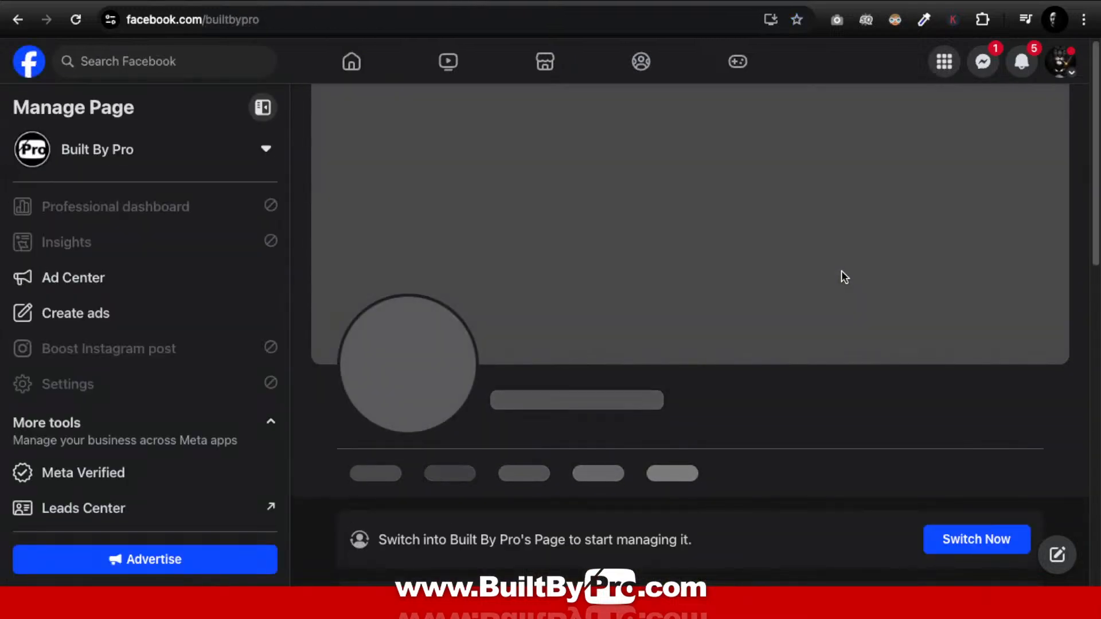
Step: Show the page's Reviews section and select its facebook.com/builtbypro/reviews address
scroll(851, 275, down, 3)
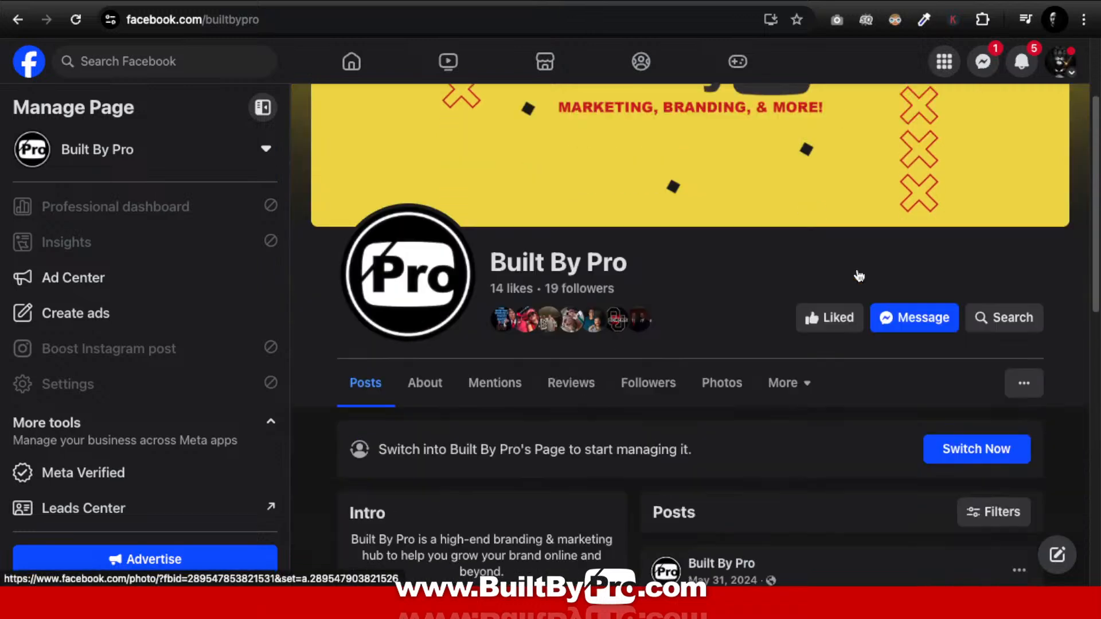
scroll(854, 275, up, 1)
scroll(858, 273, up, 1)
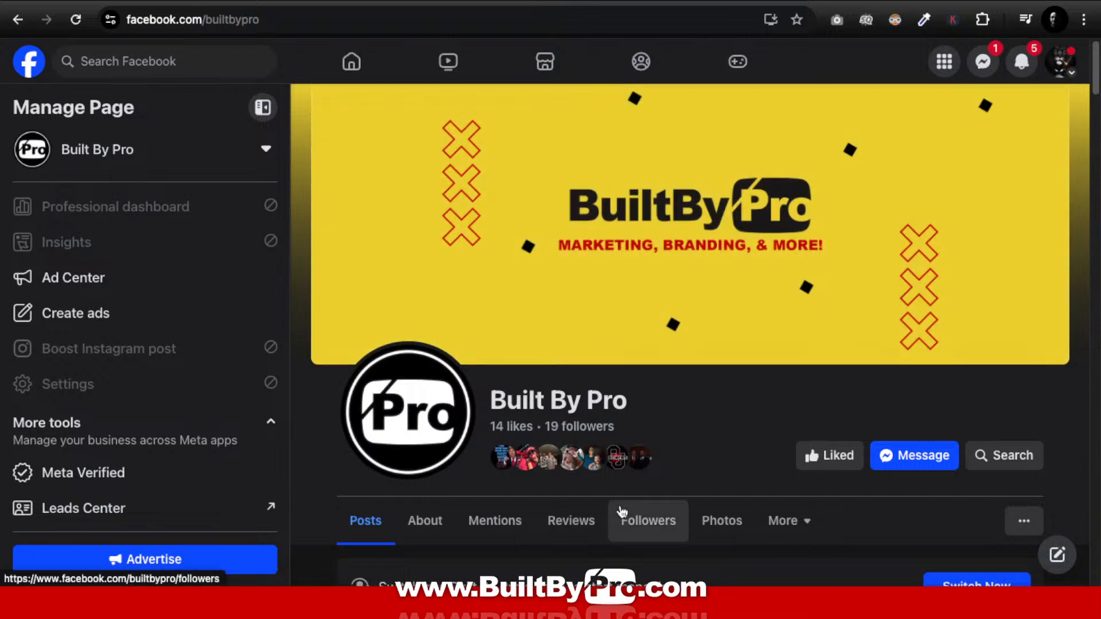
click(576, 529)
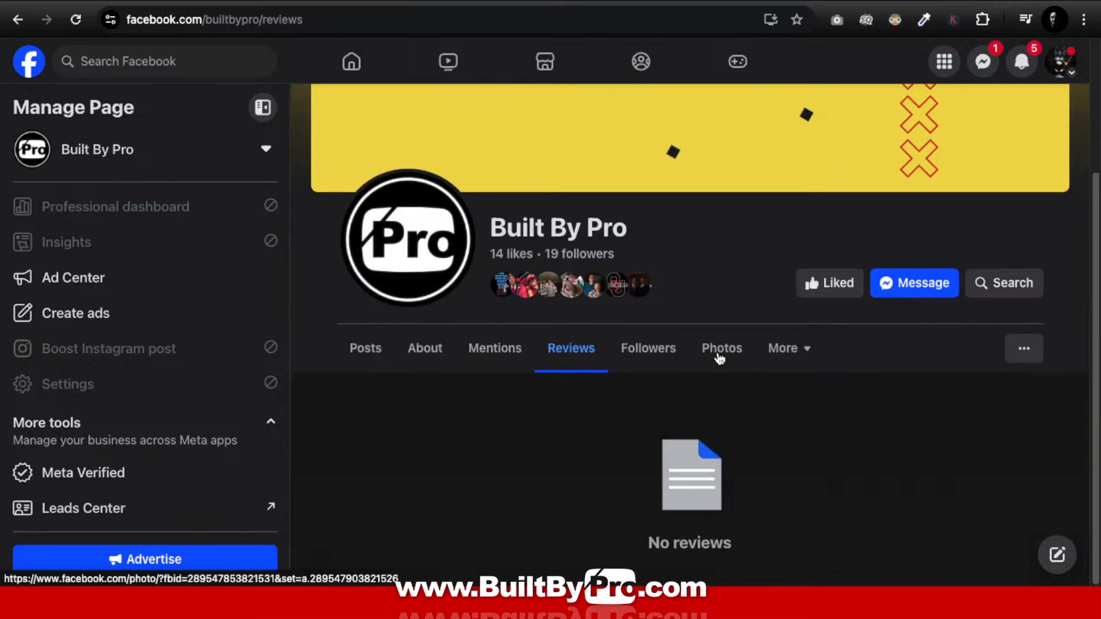
click(1056, 555)
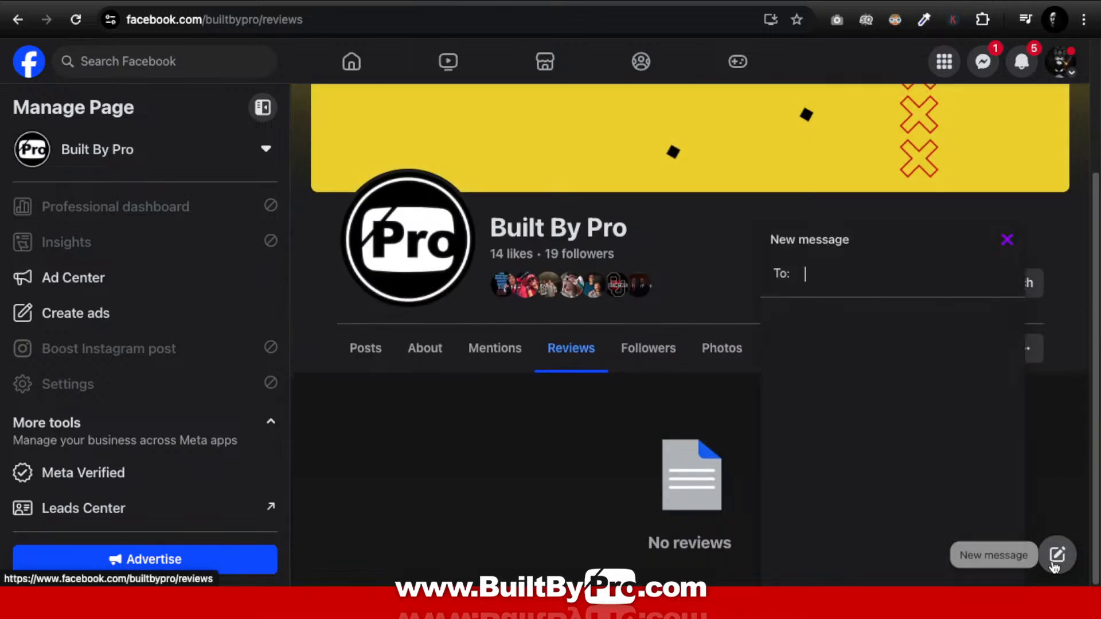
click(1007, 239)
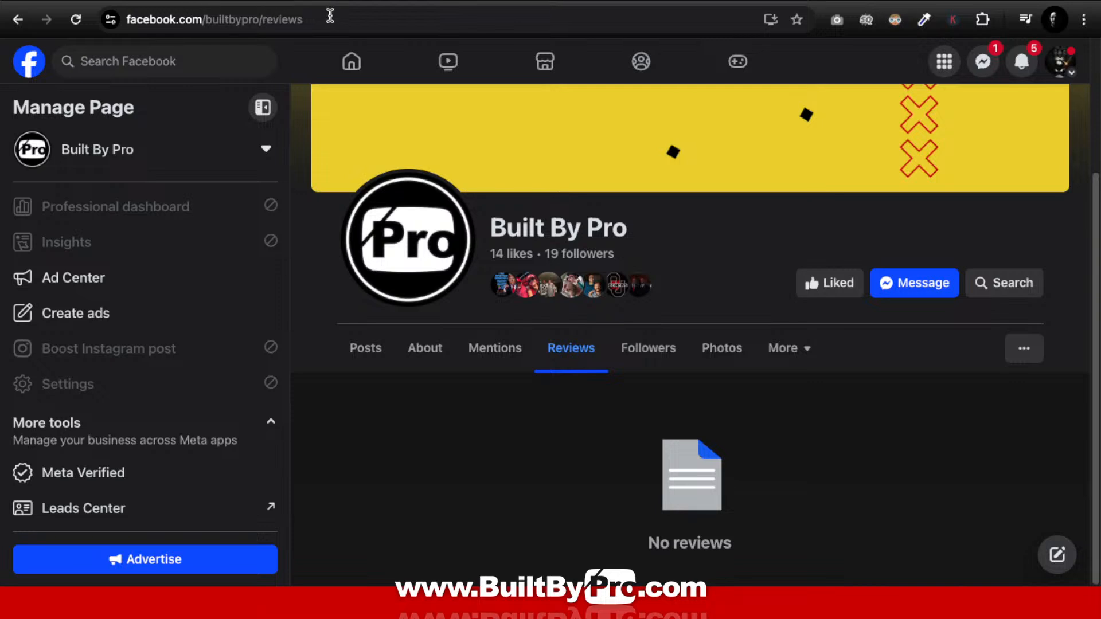
drag(330, 16, 109, 20)
key(super+c)
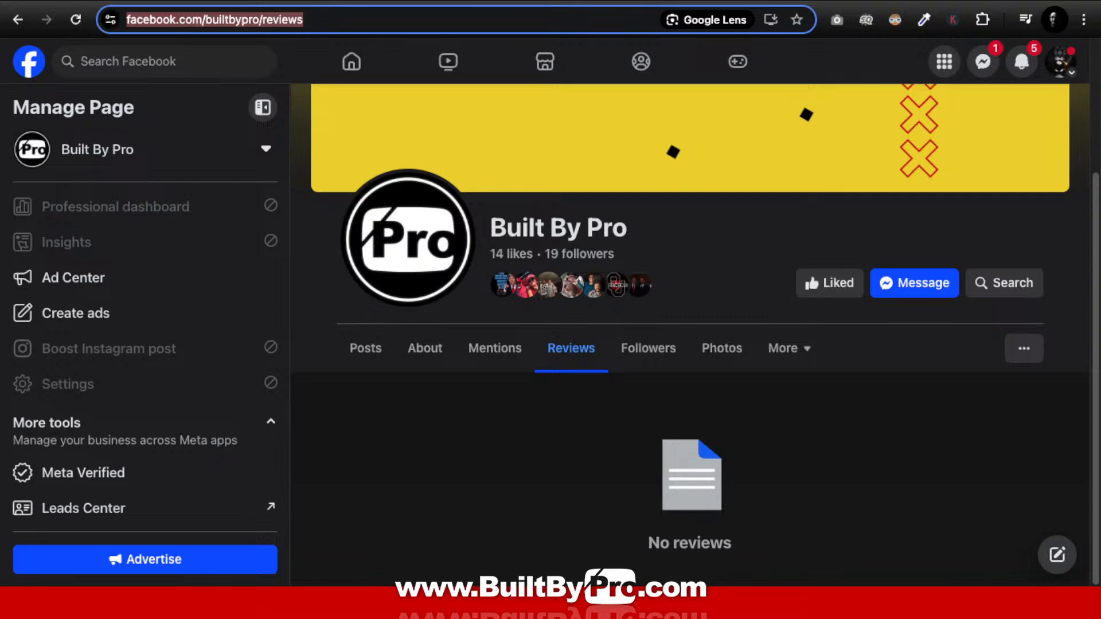
Step: Replace the button's '#' link with facebook.com/builtbypro/reviews
key(ctrl+Up)
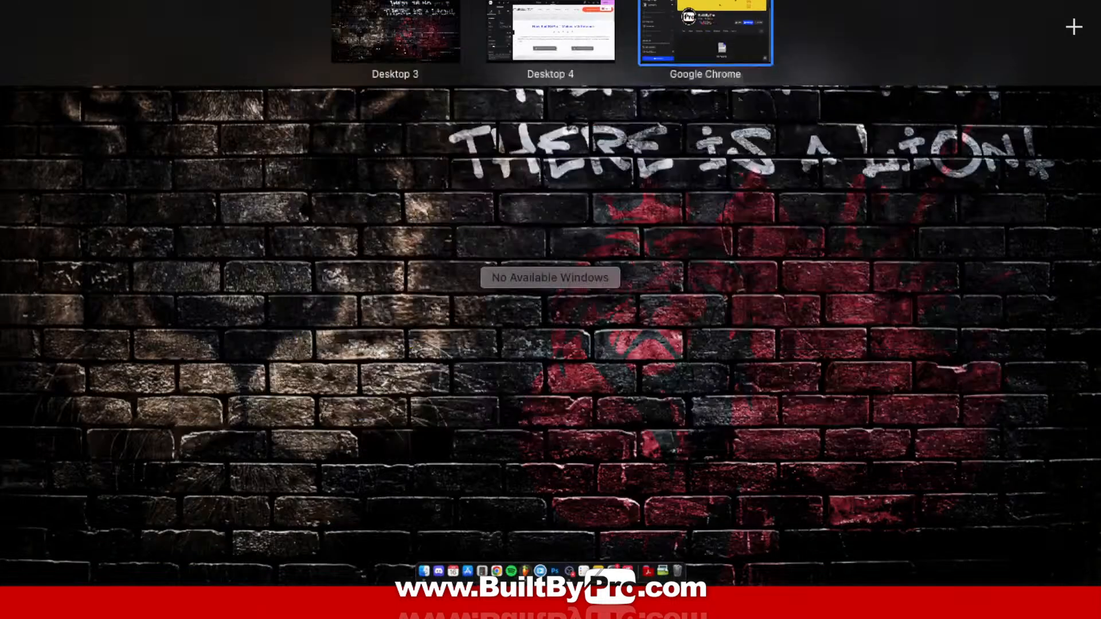
click(592, 27)
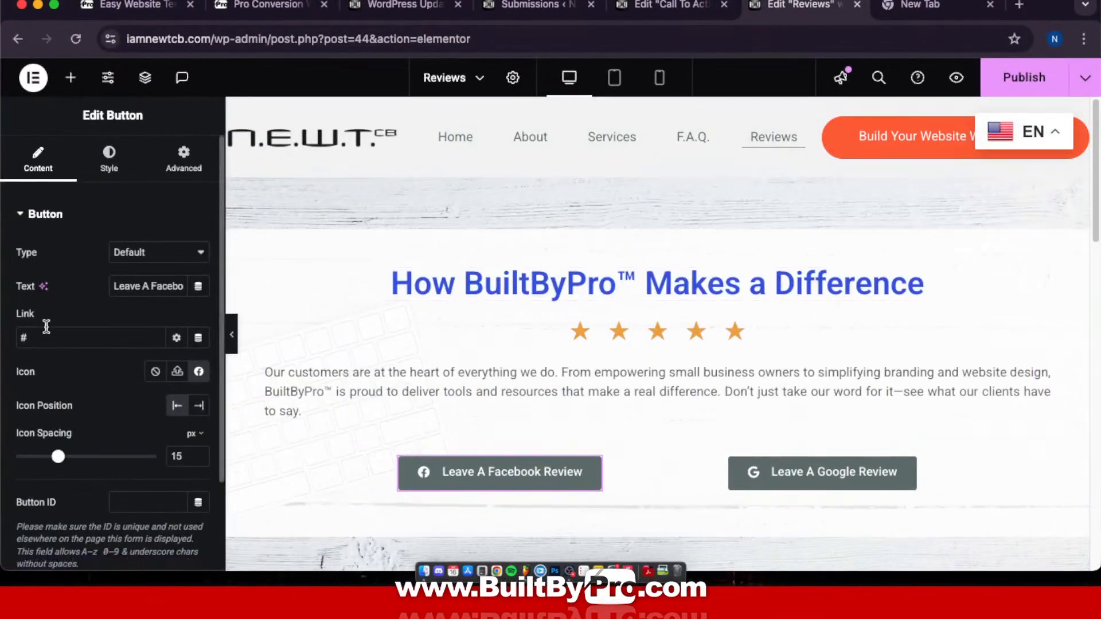
drag(41, 334, 10, 341)
key(super+v)
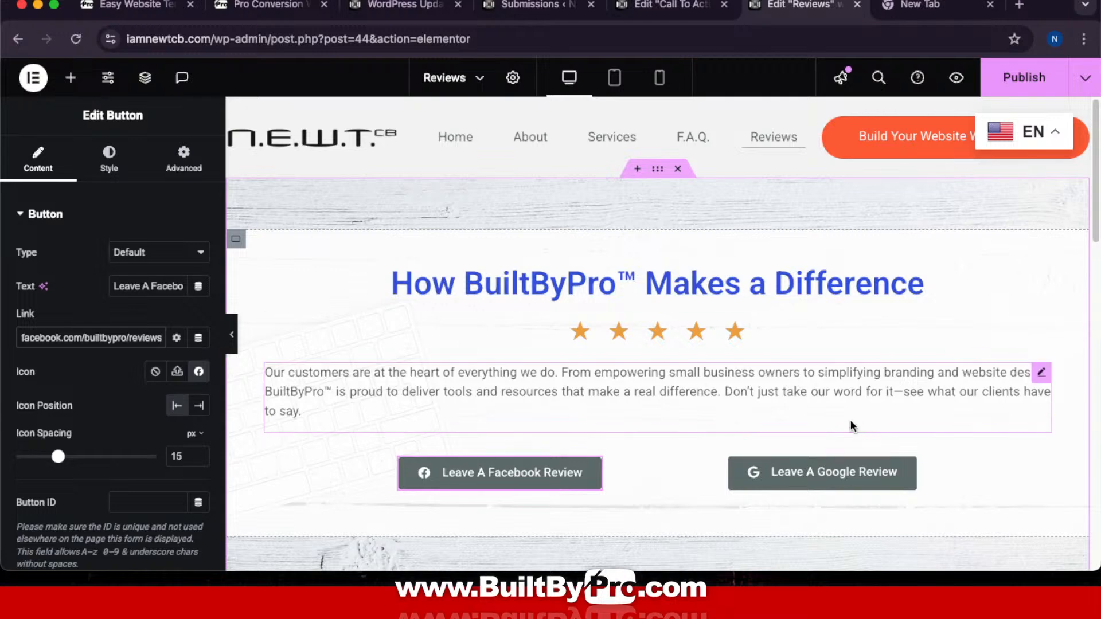
click(941, 12)
Step: Load google.com in the new tab and put the cursor in its search box
text(g)
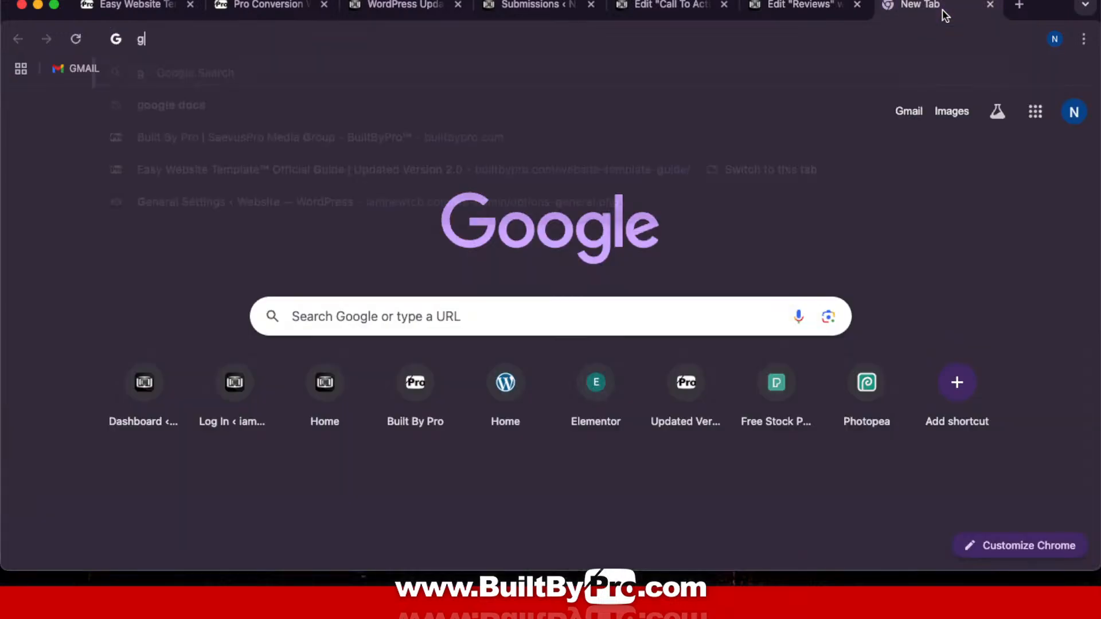
text(oogle.com)
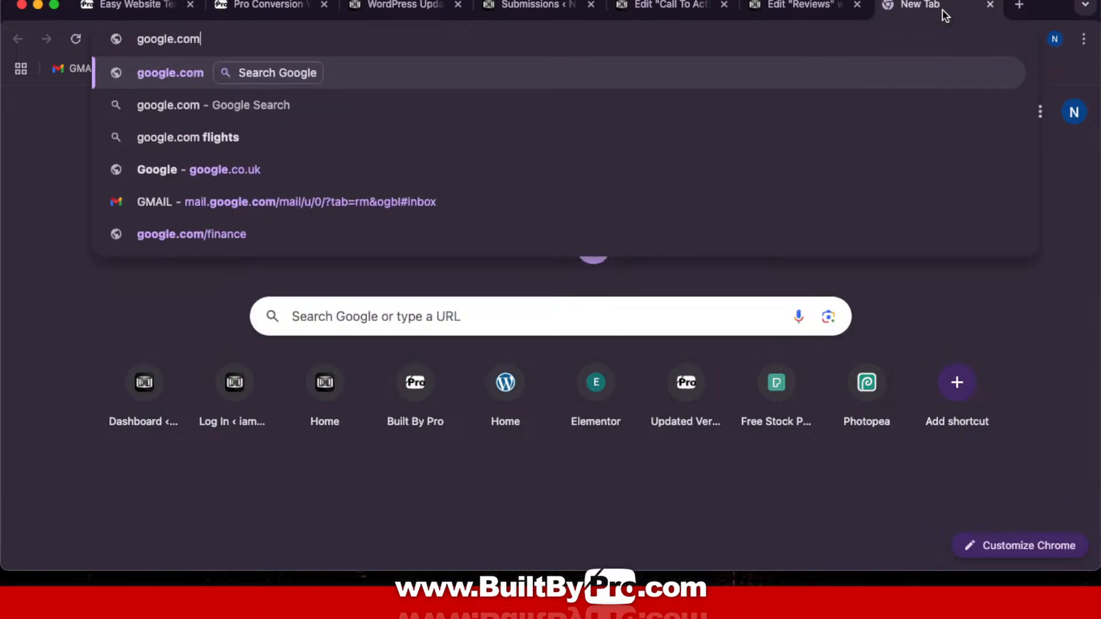
key(Return)
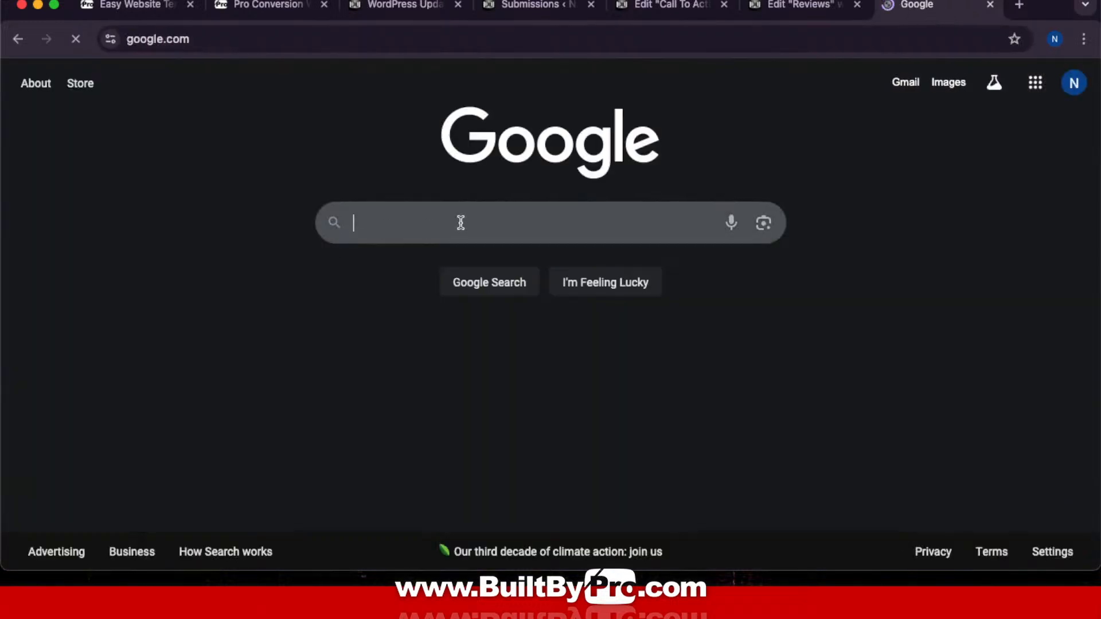
click(462, 223)
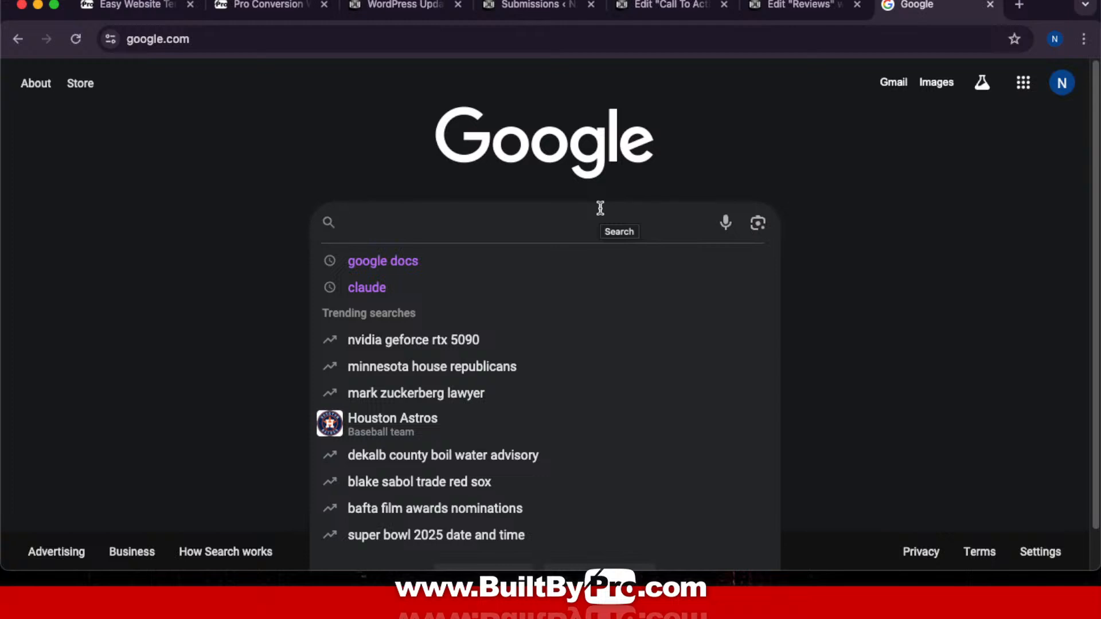
Step: Delete 'google docs' from Google's recent search suggestions and close the dropdown
text(ch)
key(BackSpace)
key(BackSpace)
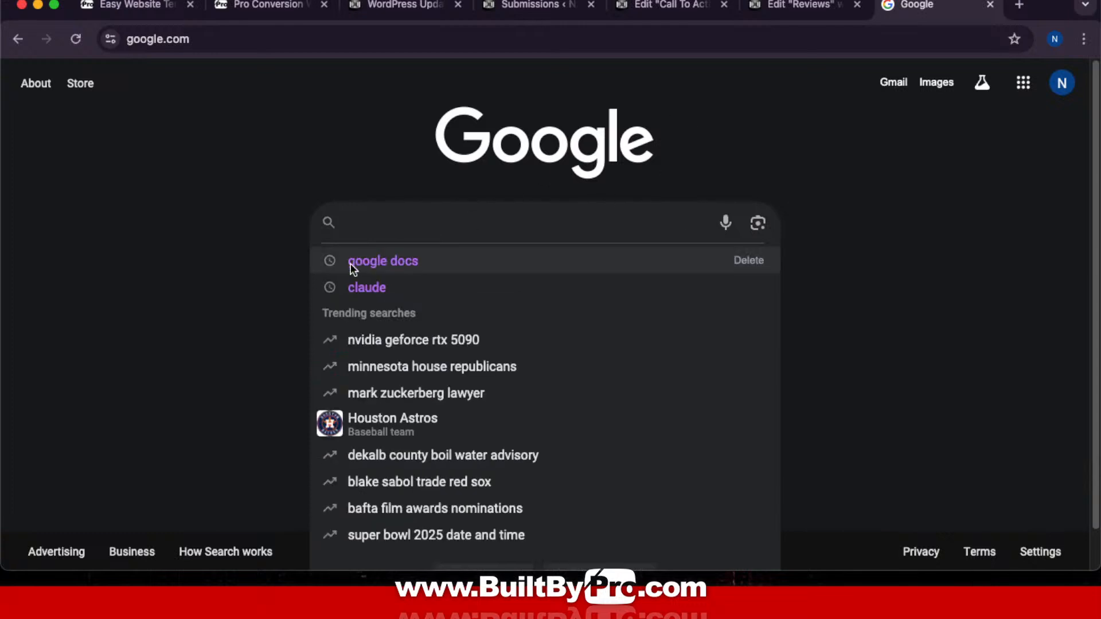
click(745, 265)
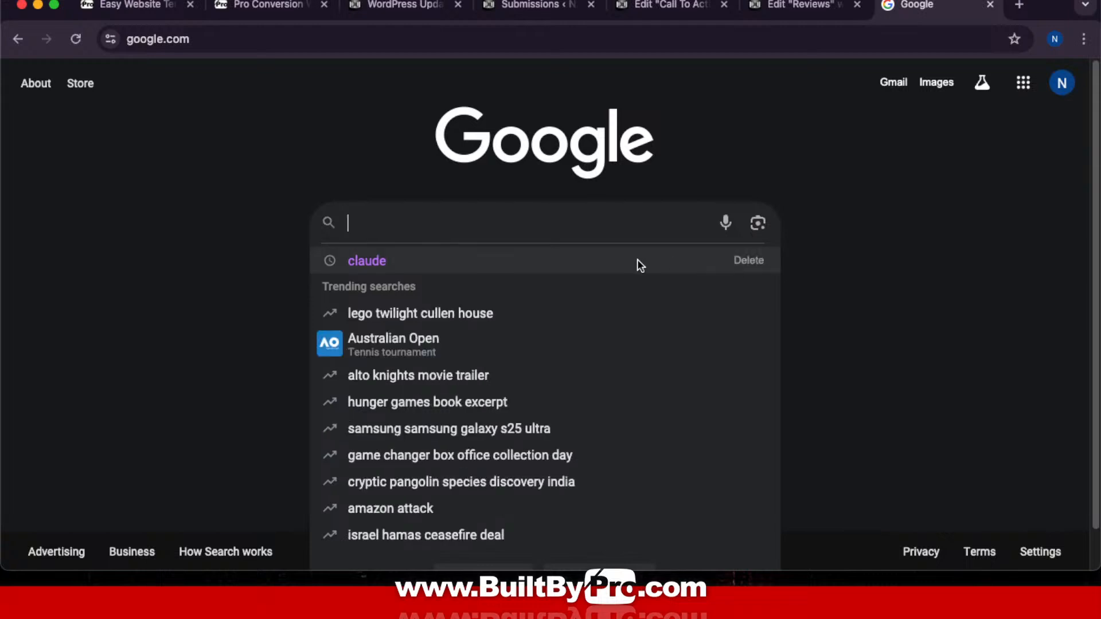
mouse_move(746, 264)
click(908, 273)
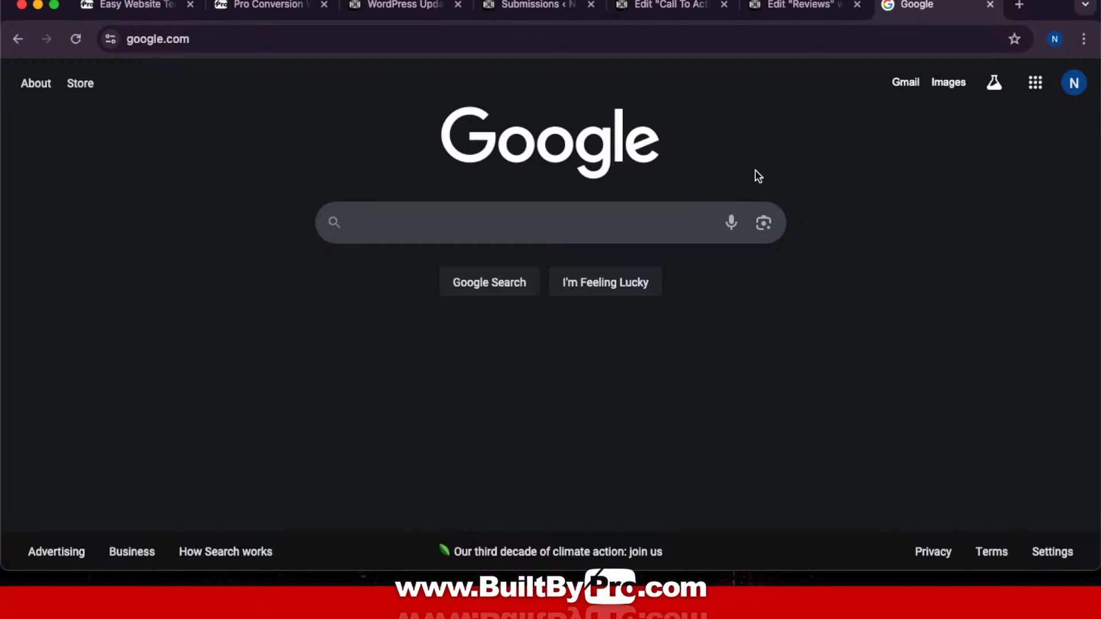
Step: Search Google for 'fanatics' and pick the Fanatics 101 suggestion to see its profile
click(695, 223)
text(fanatics)
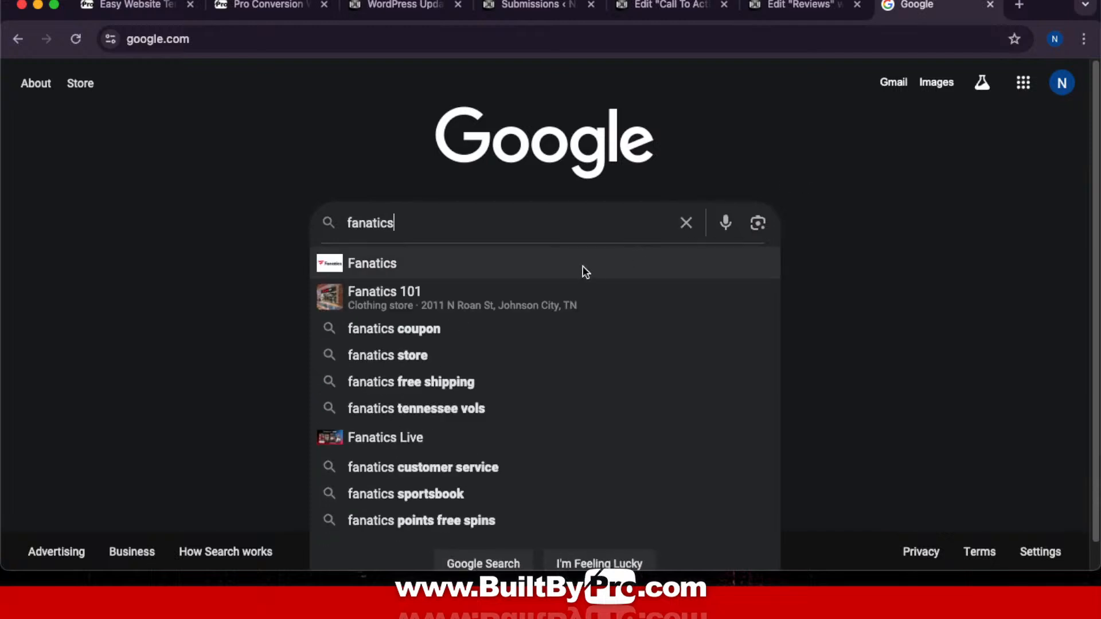
click(505, 299)
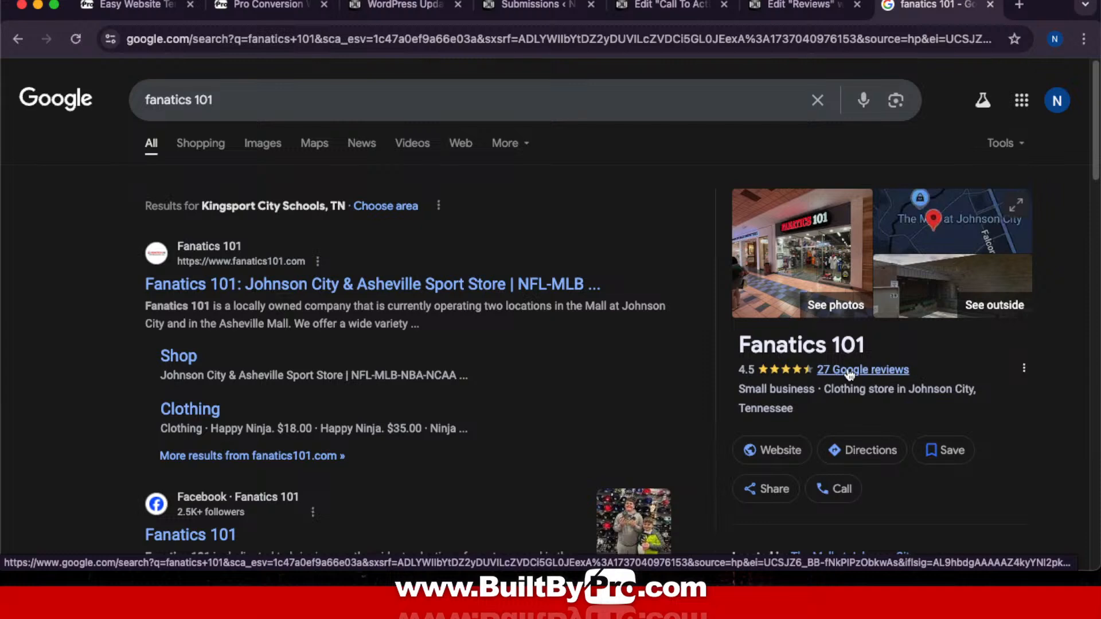
Step: Open Fanatics 101's Google write-a-review form, copy its URL, and return to the Reviews editor
click(881, 372)
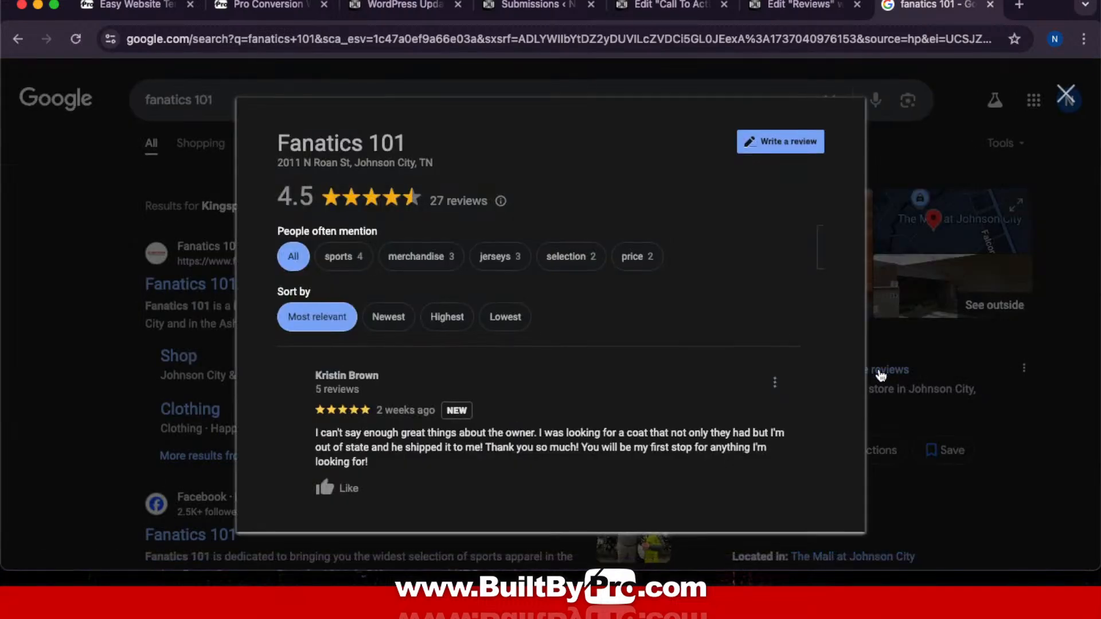
click(782, 142)
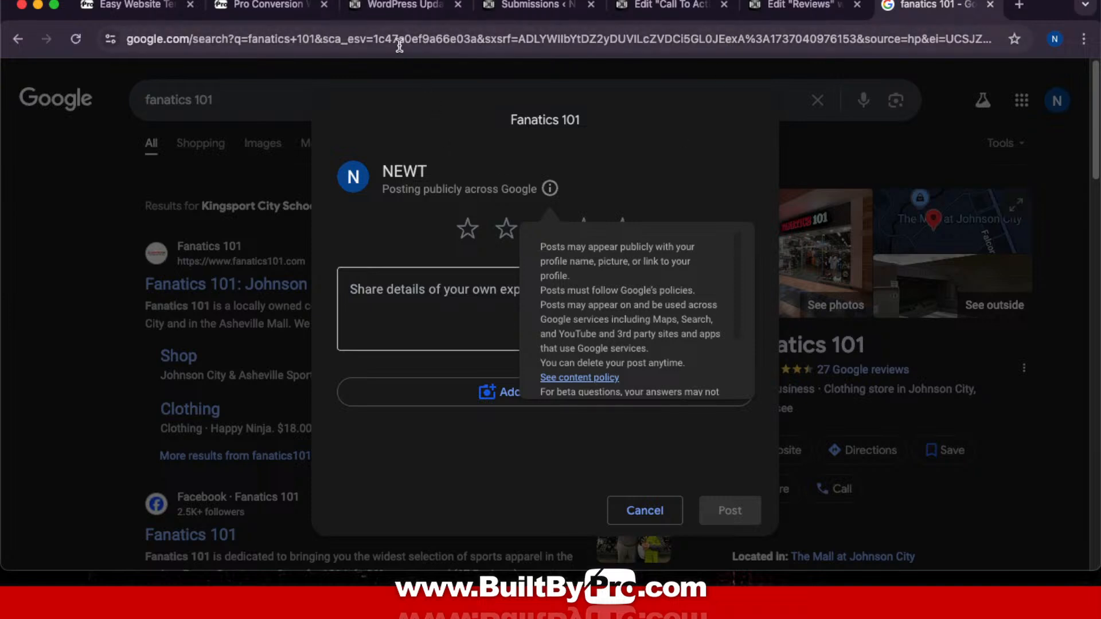
click(580, 38)
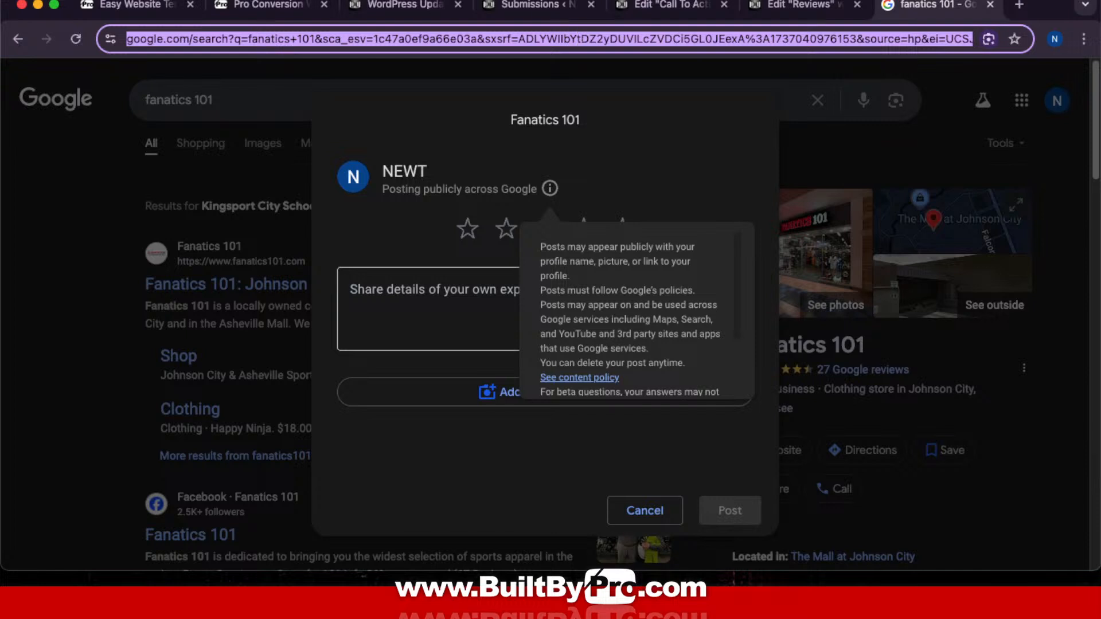
click(817, 6)
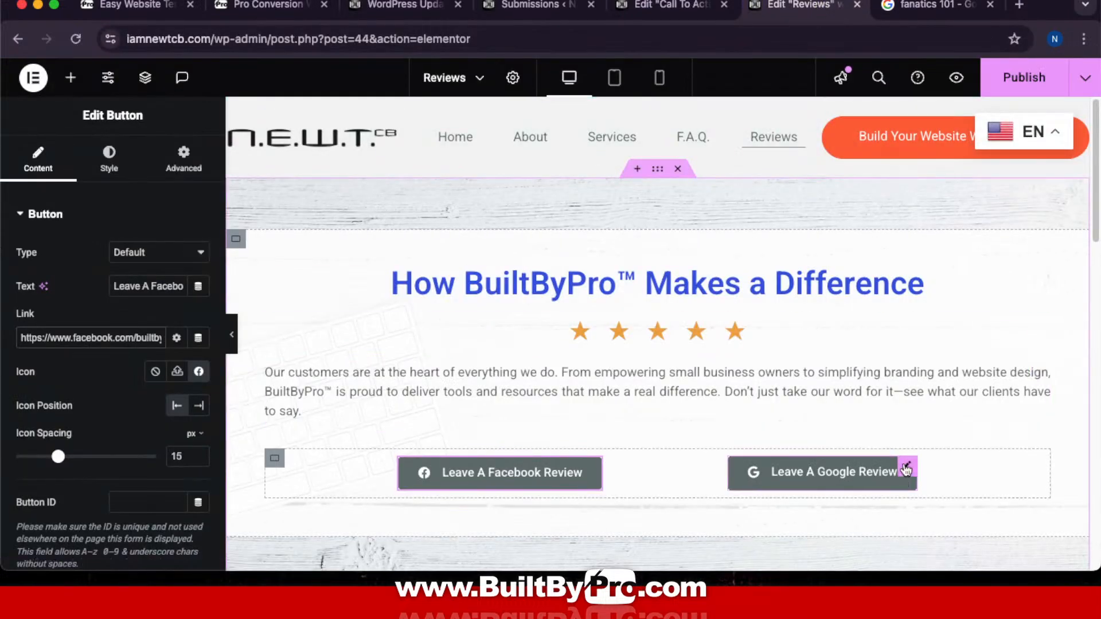
Step: Replace the Leave A Google Review button's # link with the copied Google review URL
click(906, 468)
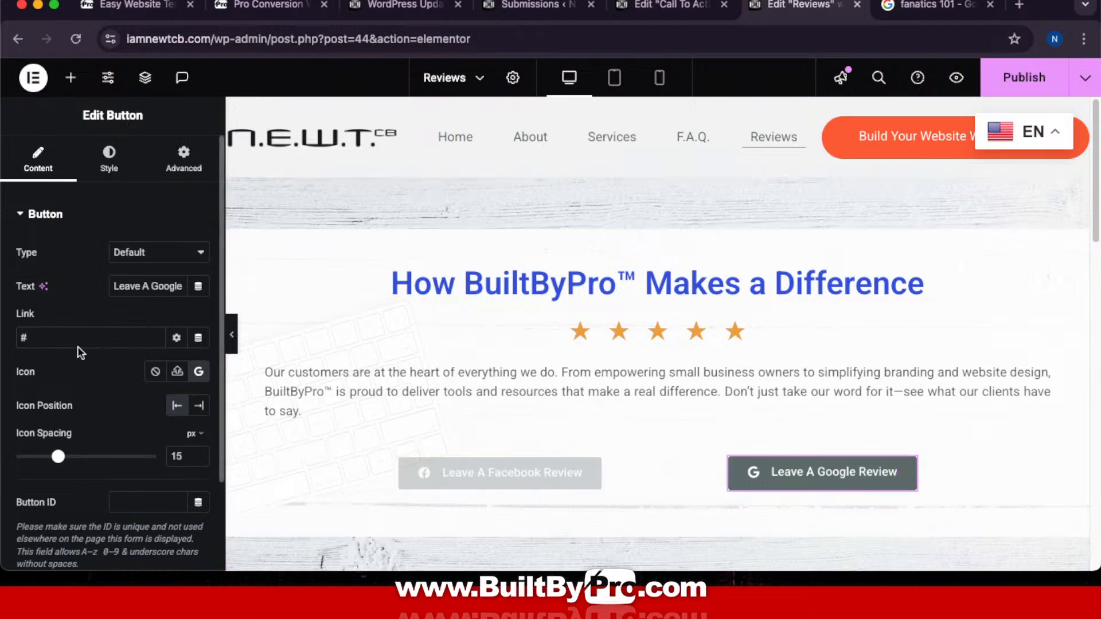
drag(42, 336, 3, 337)
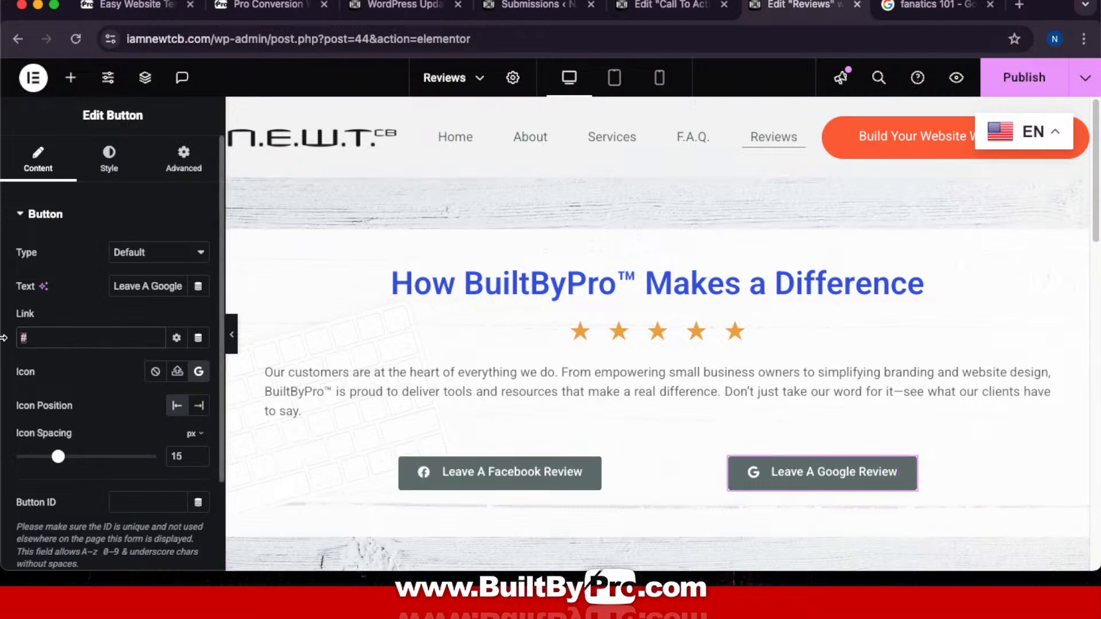
key(super+v)
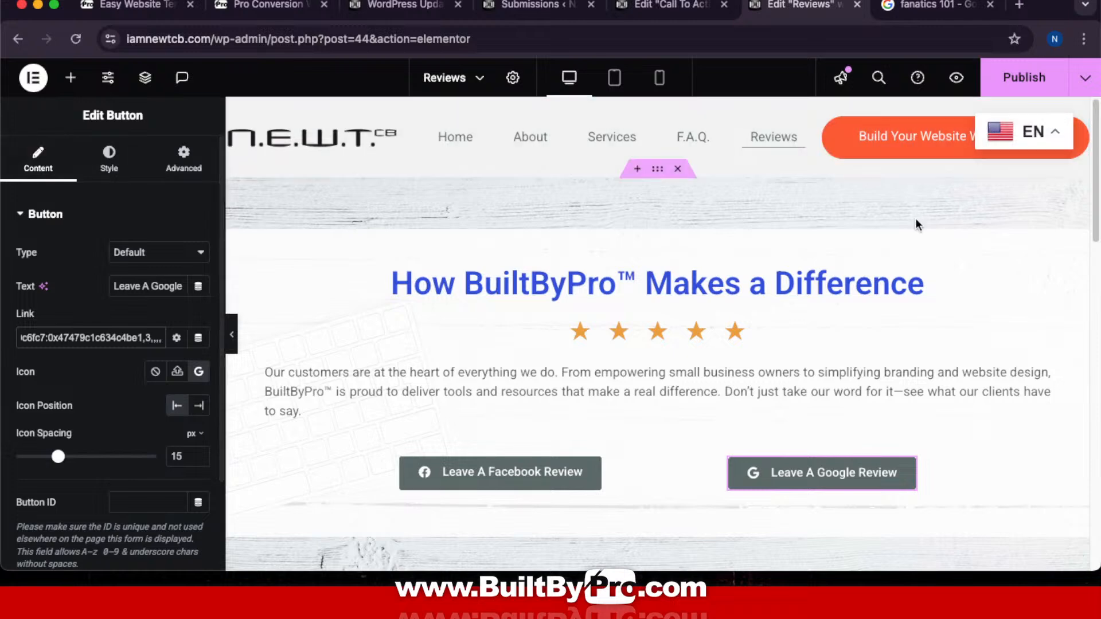
Step: Look over the Reviews page sections, then bring up the Facebook reviews browser window
scroll(763, 283, down, 5)
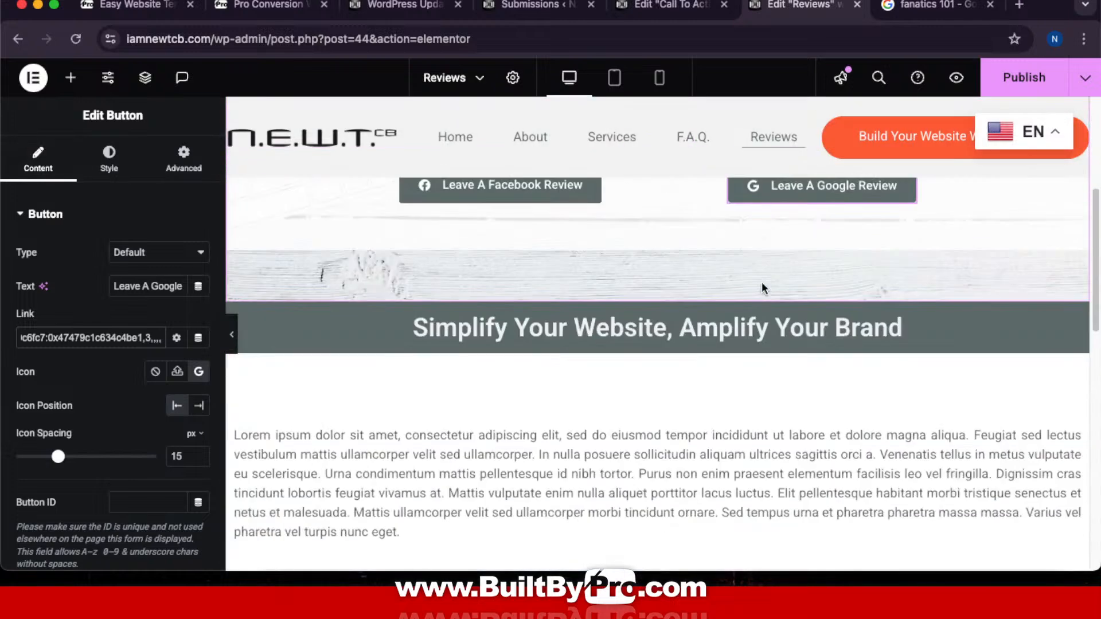
scroll(761, 281, down, 2)
scroll(762, 284, down, 2)
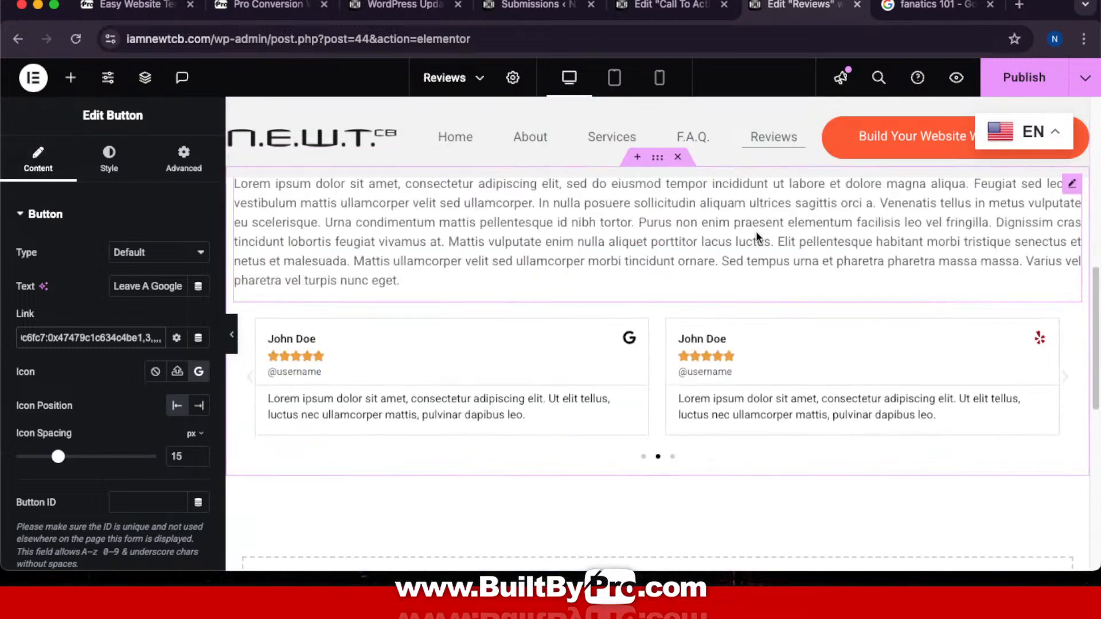
scroll(755, 232, up, 3)
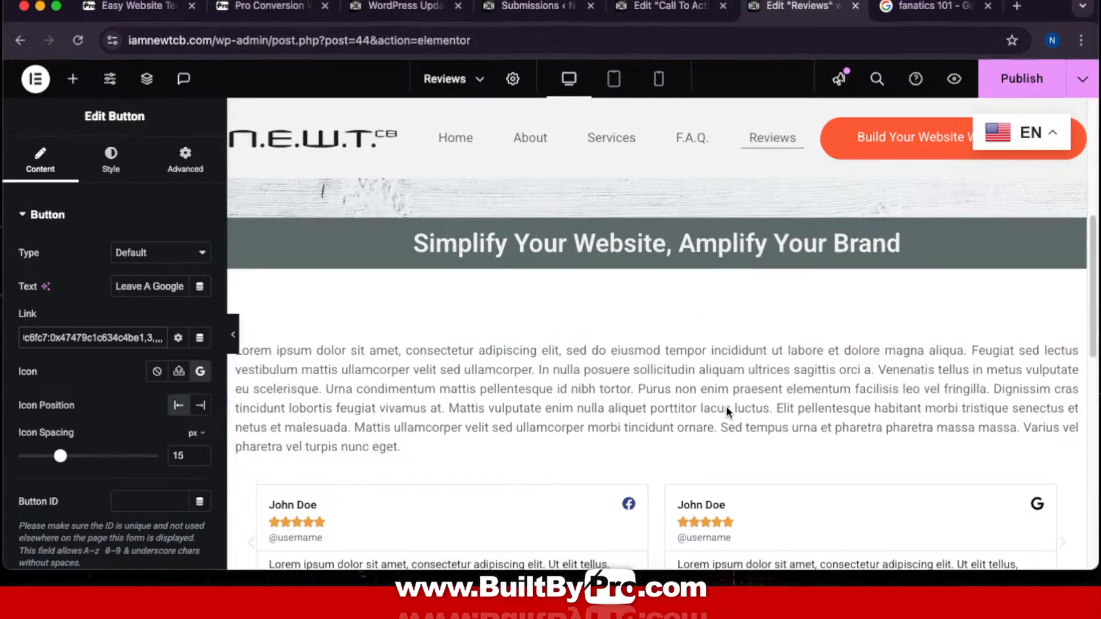
key(ctrl+Up)
Step: Close the Facebook reviews tab to get back to the ChatGPT conversation
click(678, 44)
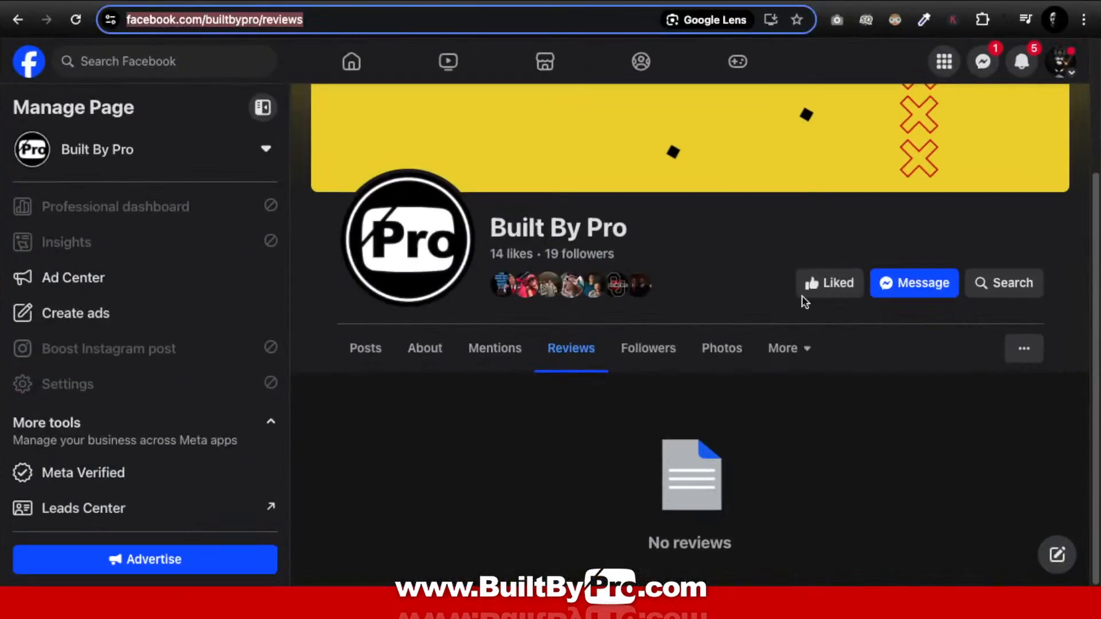
mouse_move(266, 1)
click(431, 5)
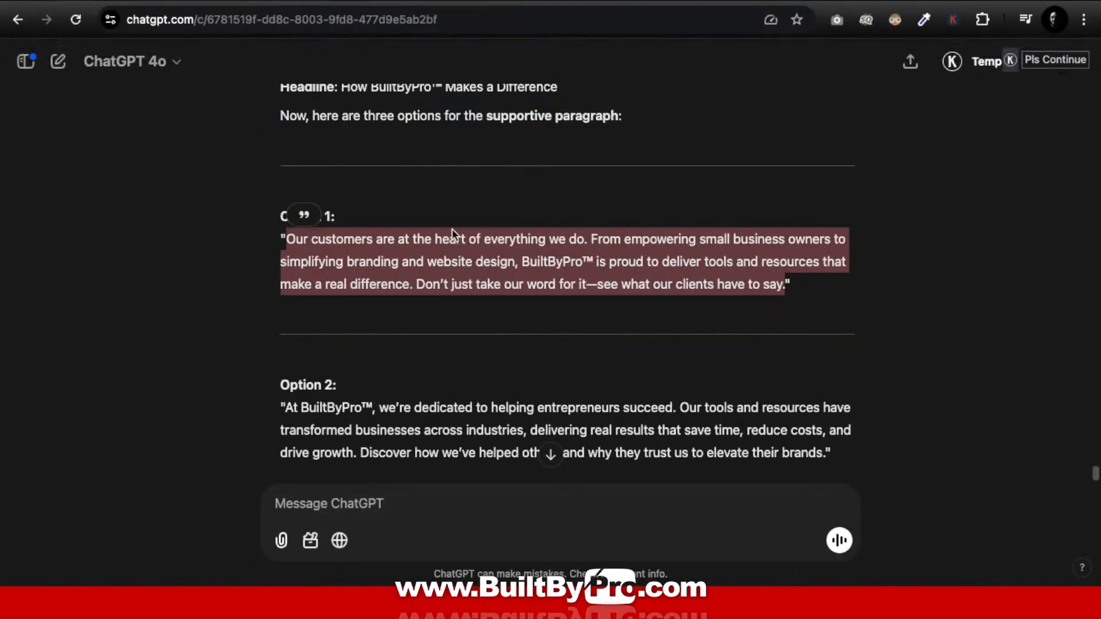
Step: Compare the three paragraph options and tell ChatGPT to use option 2
scroll(757, 279, down, 6)
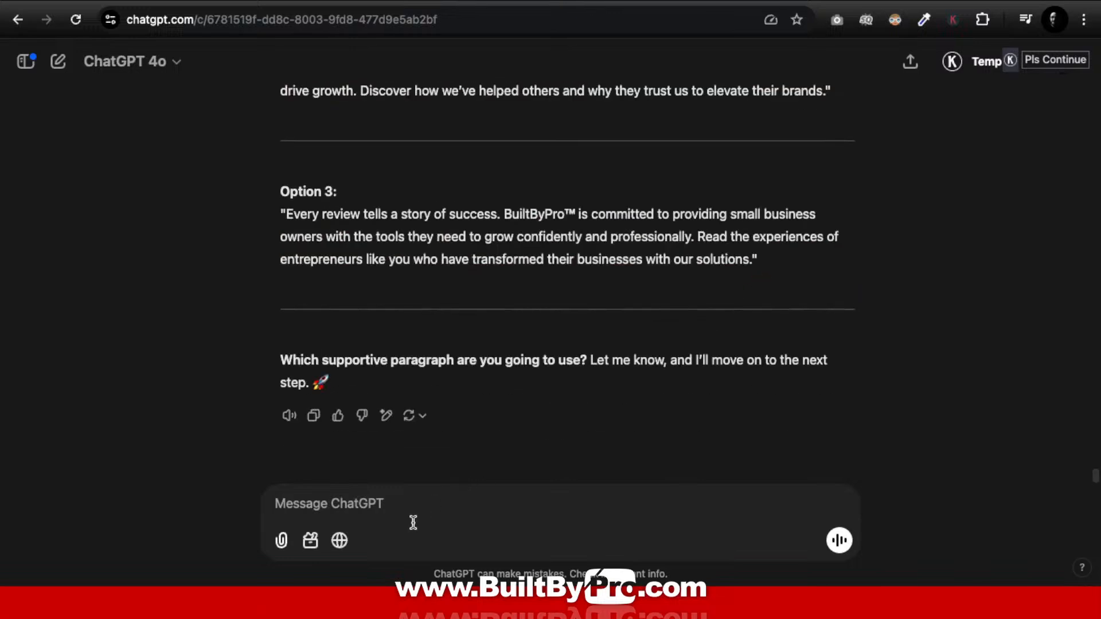
scroll(512, 379, up, 6)
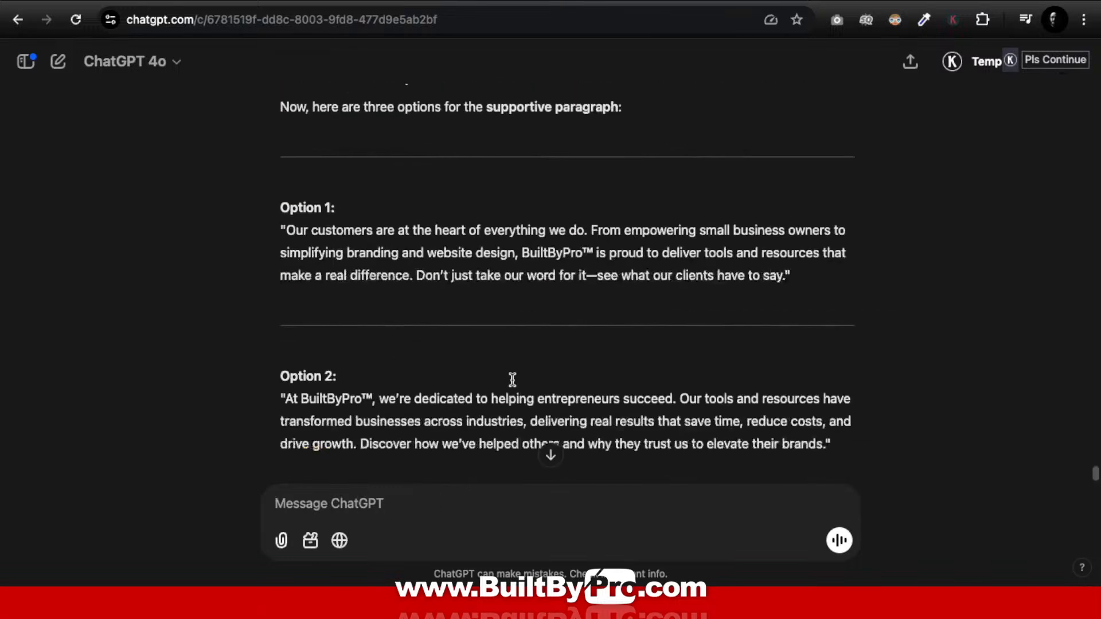
scroll(512, 379, down, 3)
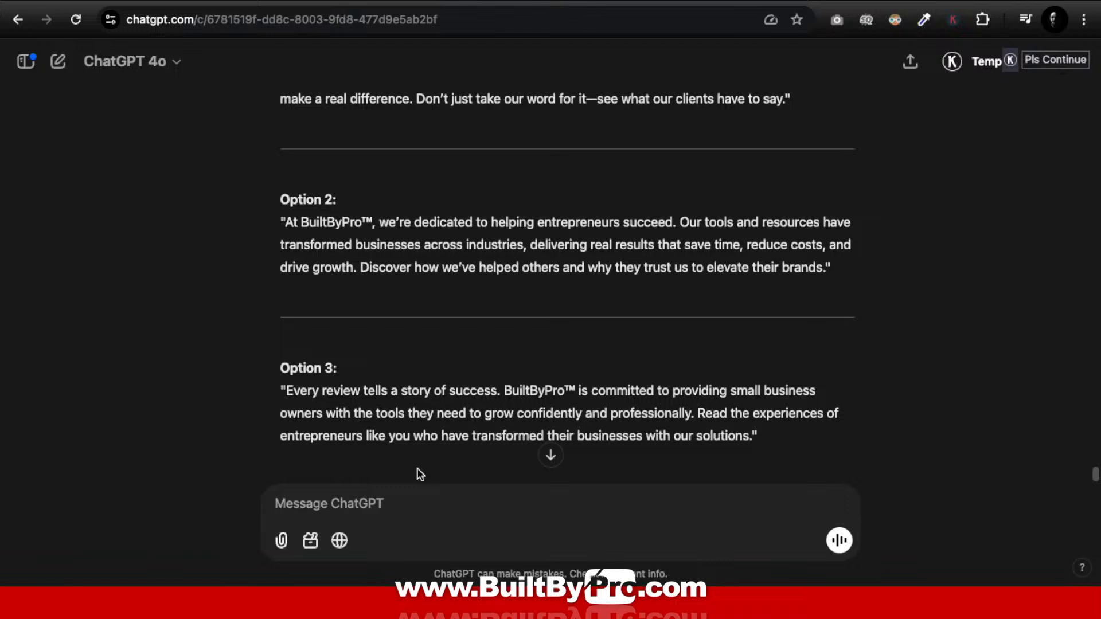
scroll(417, 468, down, 3)
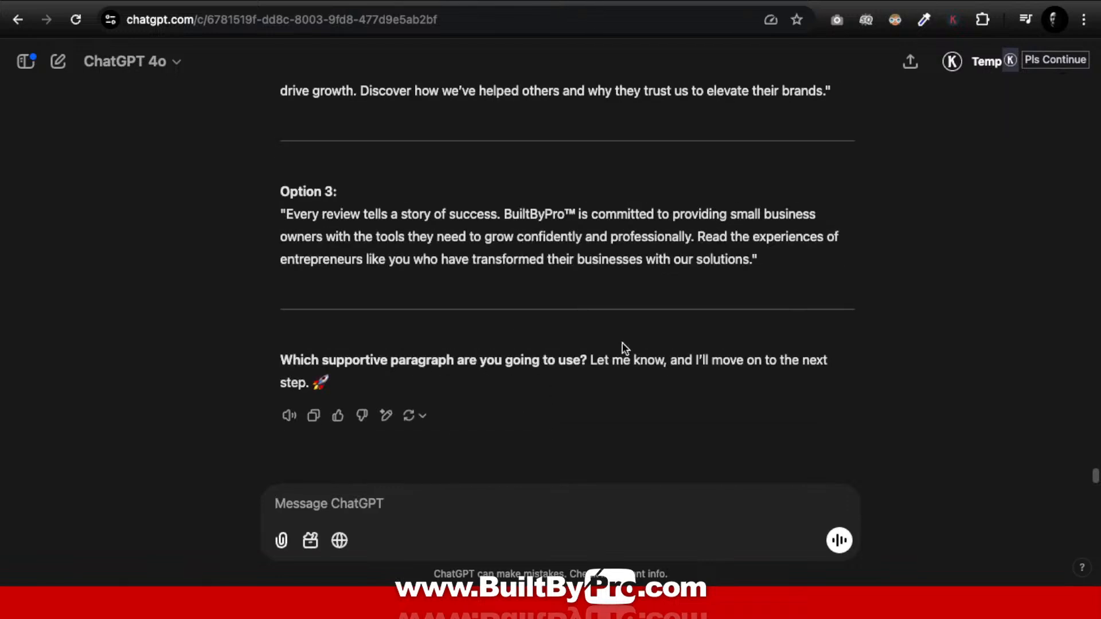
text(2)
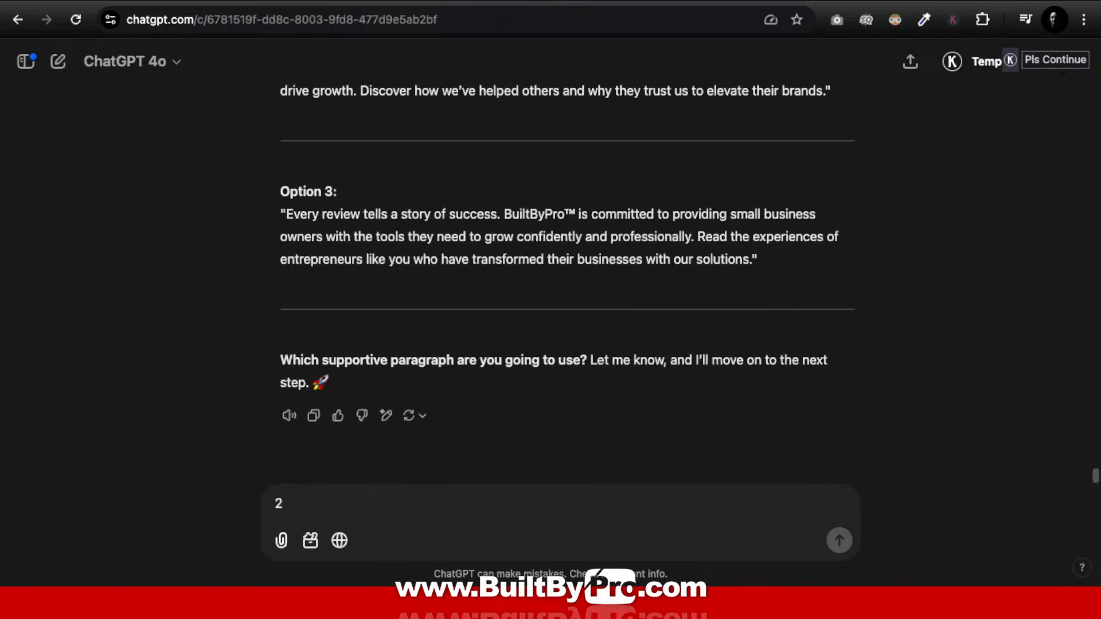
key(Return)
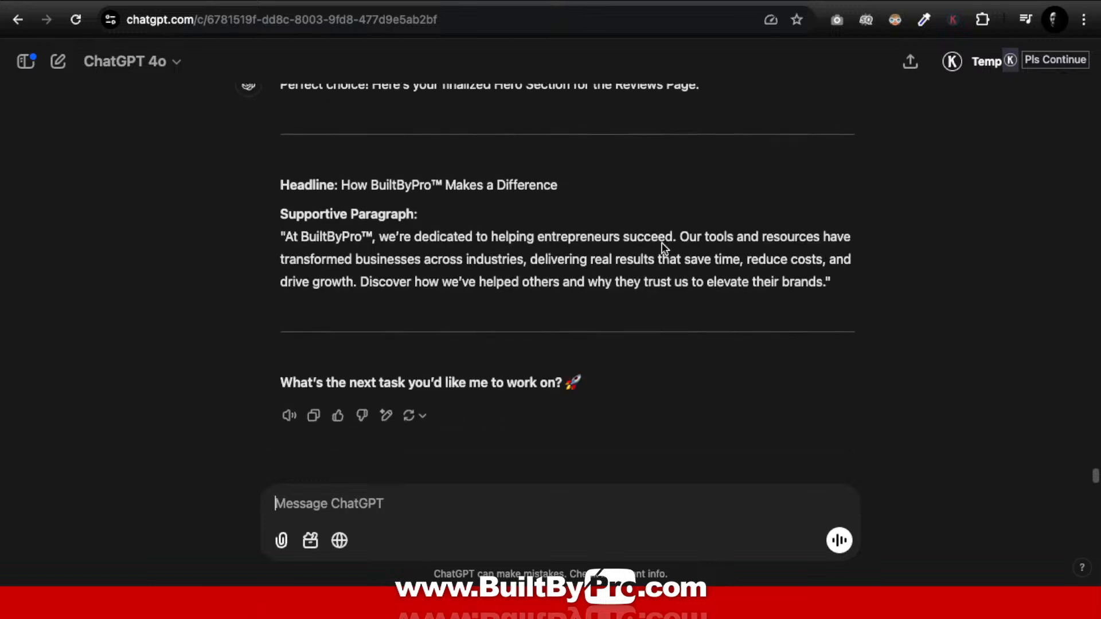
scroll(581, 280, up, 2)
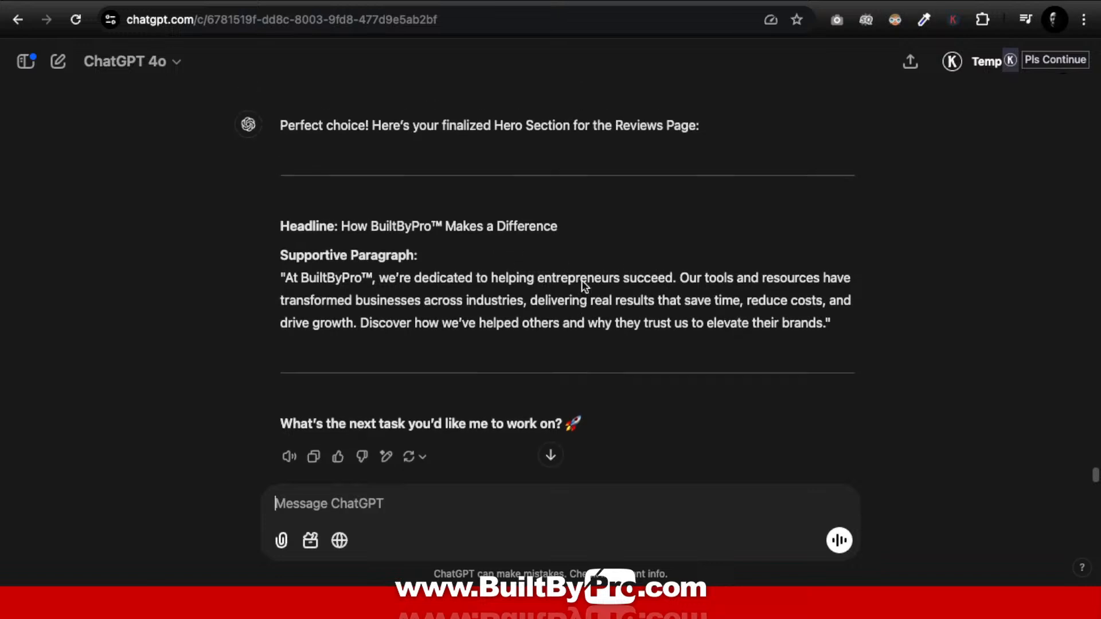
scroll(581, 285, down, 1)
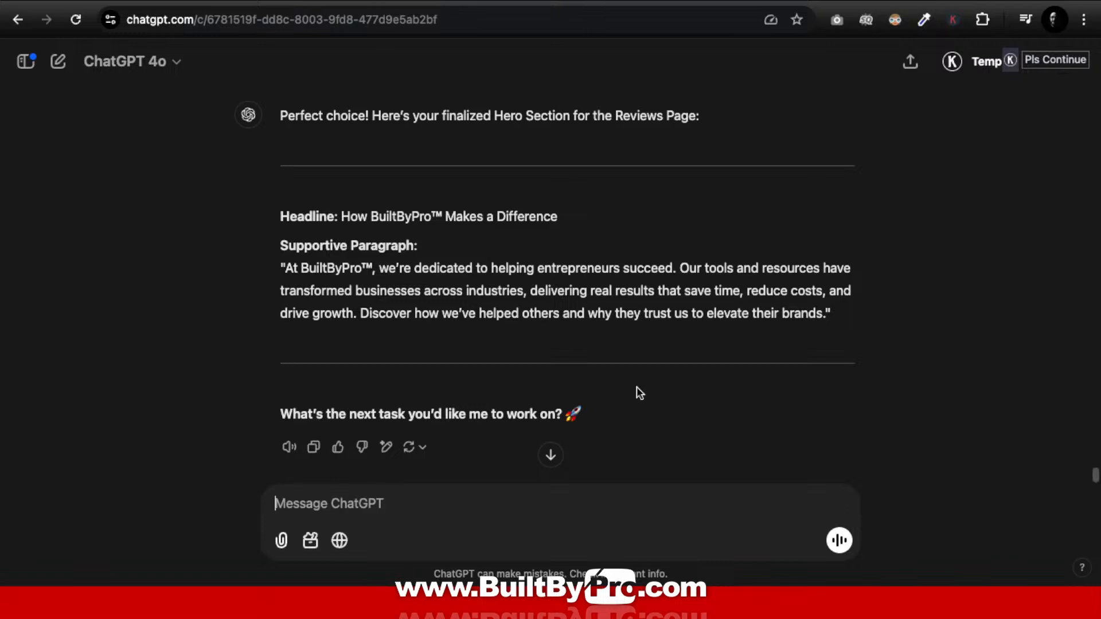
Step: Glance at the Call To Action page editor, then return to the Reviews editor
click(494, 565)
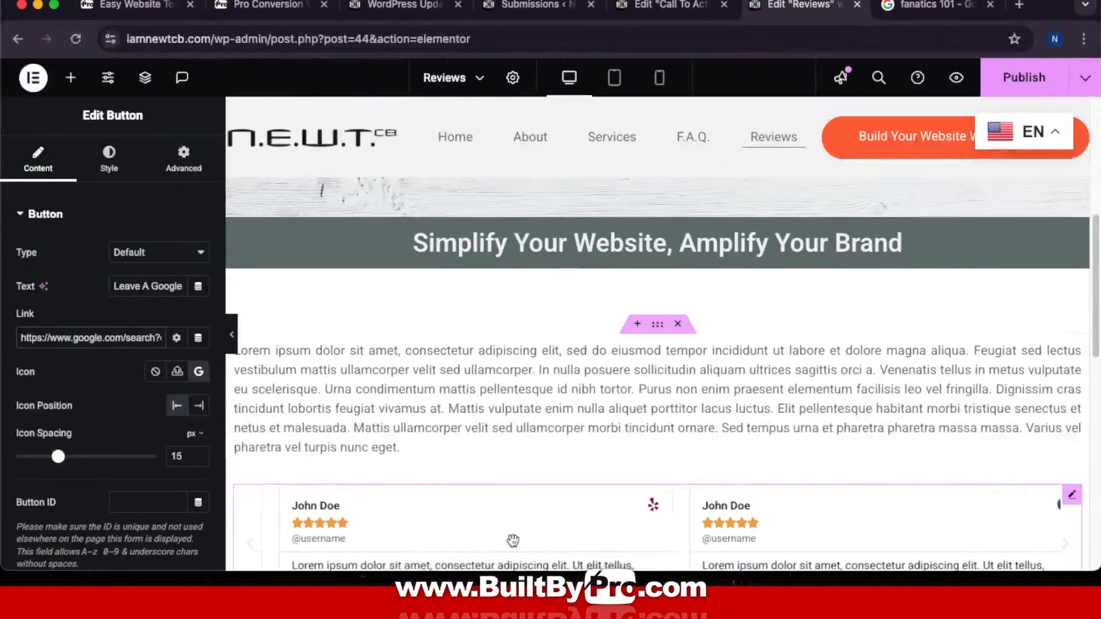
click(693, 7)
click(796, 6)
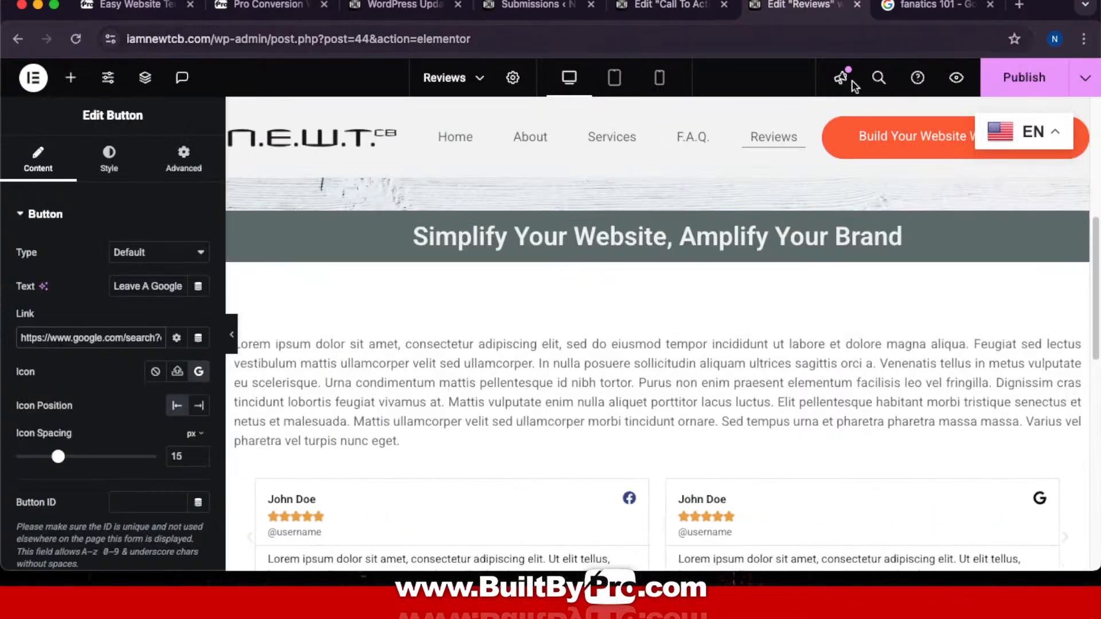
Step: Bring the ChatGPT conversation window back up from the desktop overview
mouse_move(579, 580)
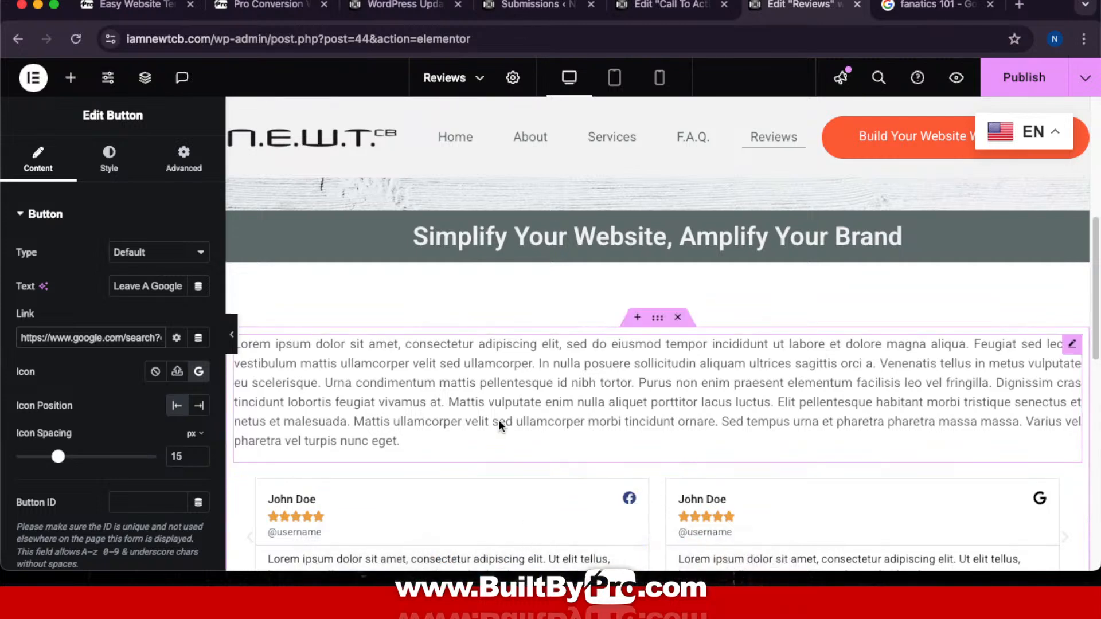
key(ctrl+Up)
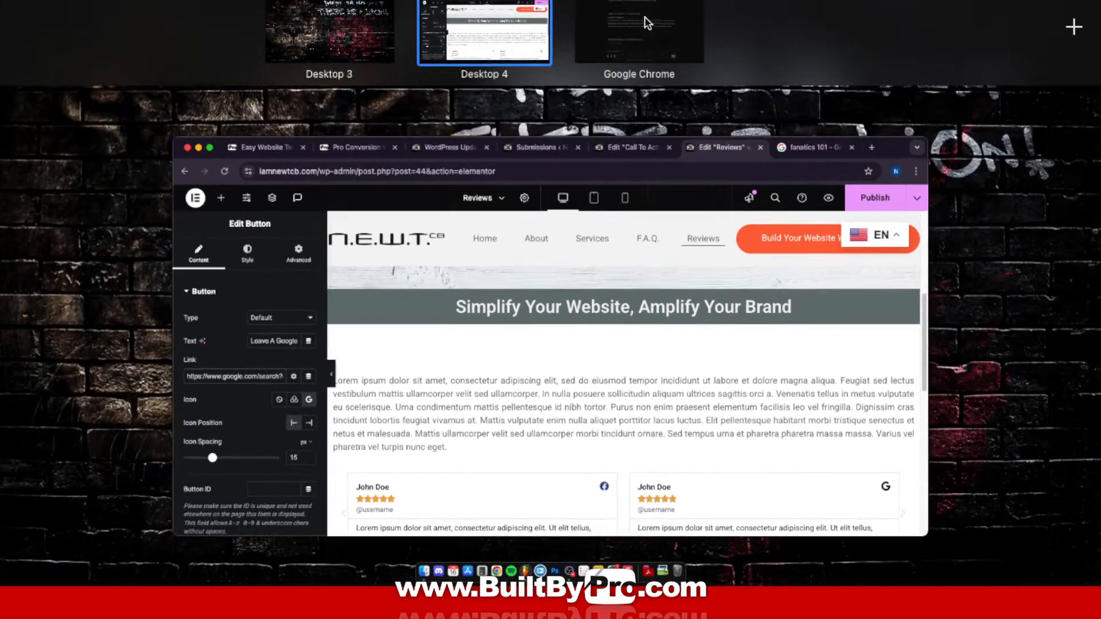
click(644, 16)
Step: Reread ChatGPT's finalized hero paragraph, then switch back to the Elementor Reviews editor on Desktop 4
scroll(623, 331, down, 1)
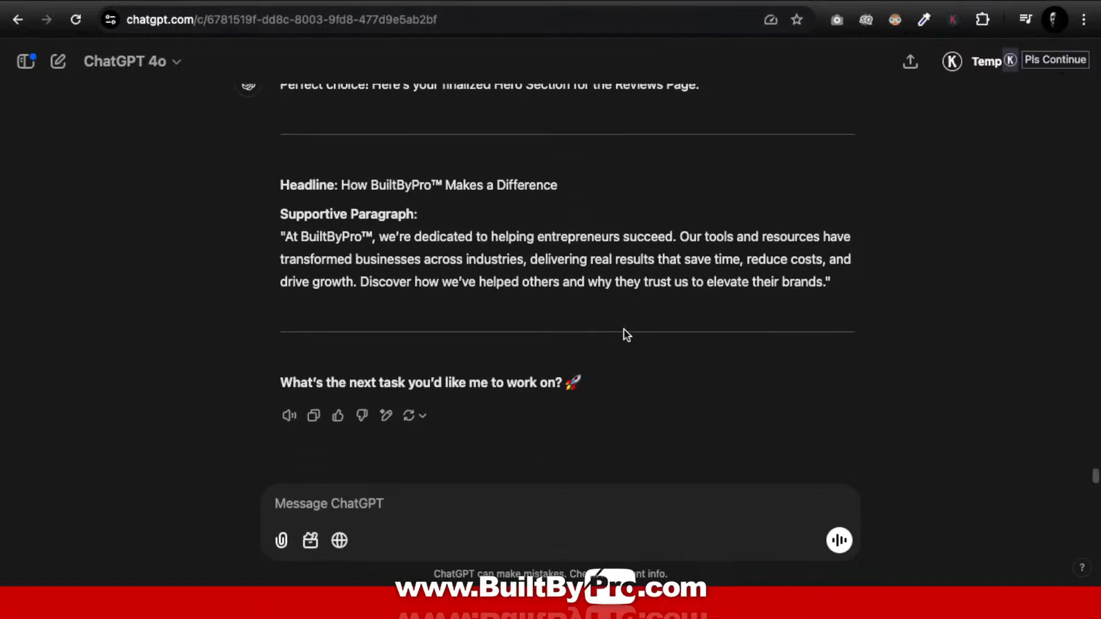
scroll(624, 331, up, 2)
scroll(624, 331, down, 2)
key(ctrl+Up)
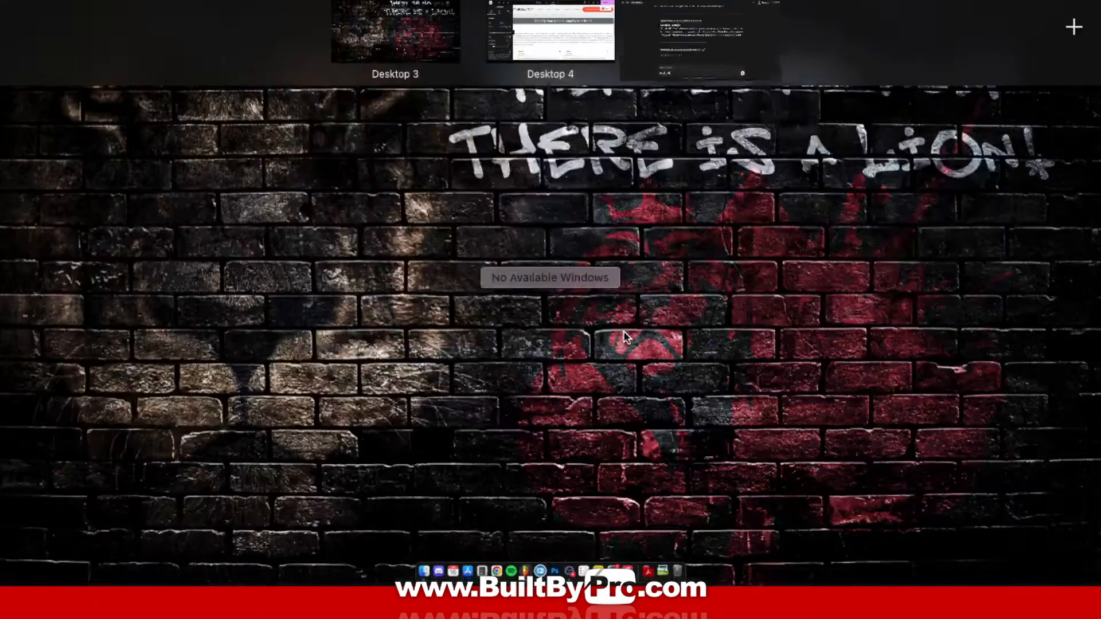
click(581, 23)
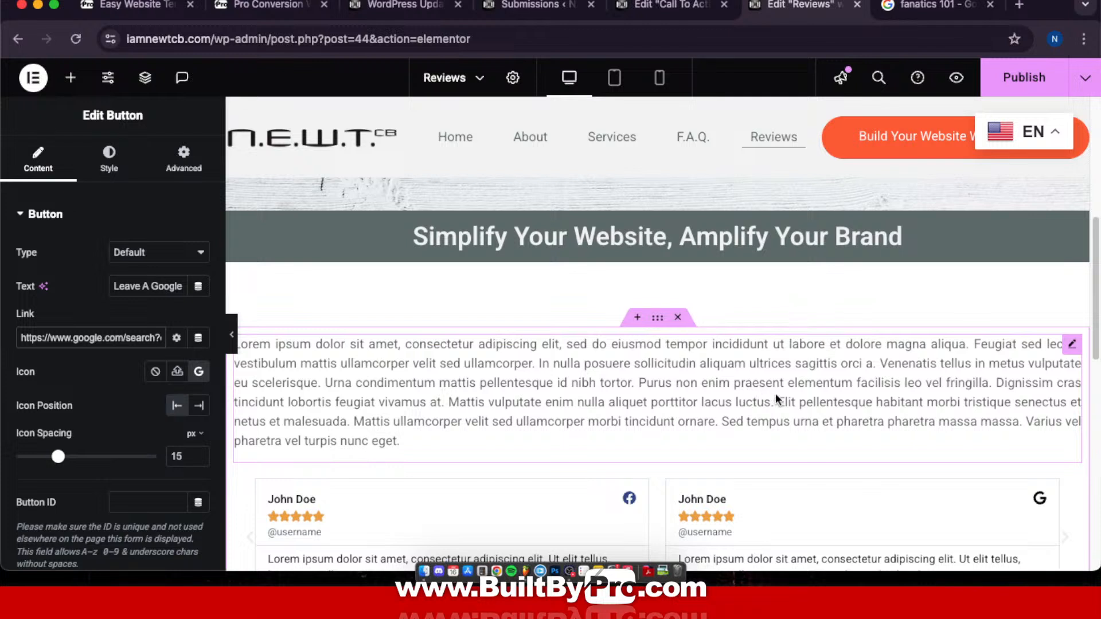
Step: Delete the lorem ipsum text block under the Simplify Your Website heading
right_click(1071, 344)
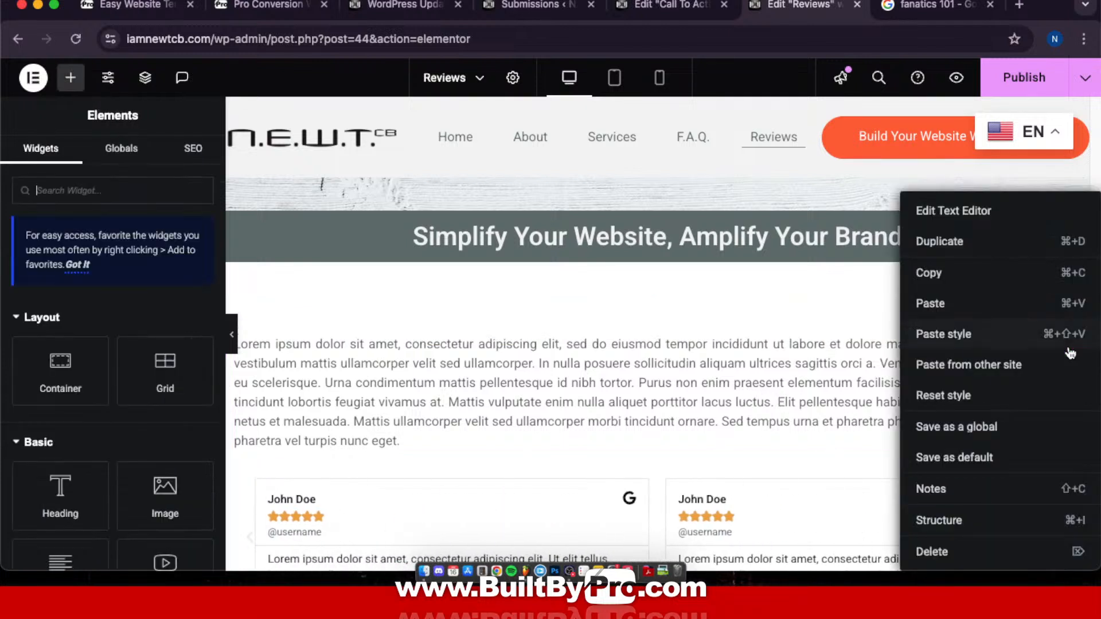
click(945, 554)
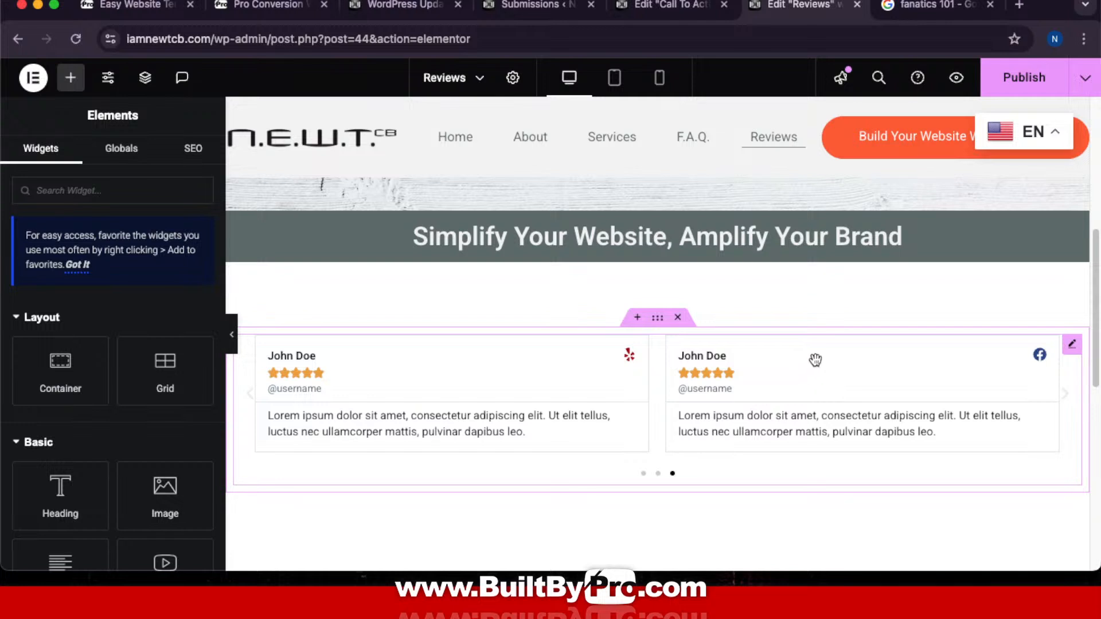
Step: Give the carousel's Item #1 a Facebook icon and a rating of 5, keeping its review text
click(1073, 343)
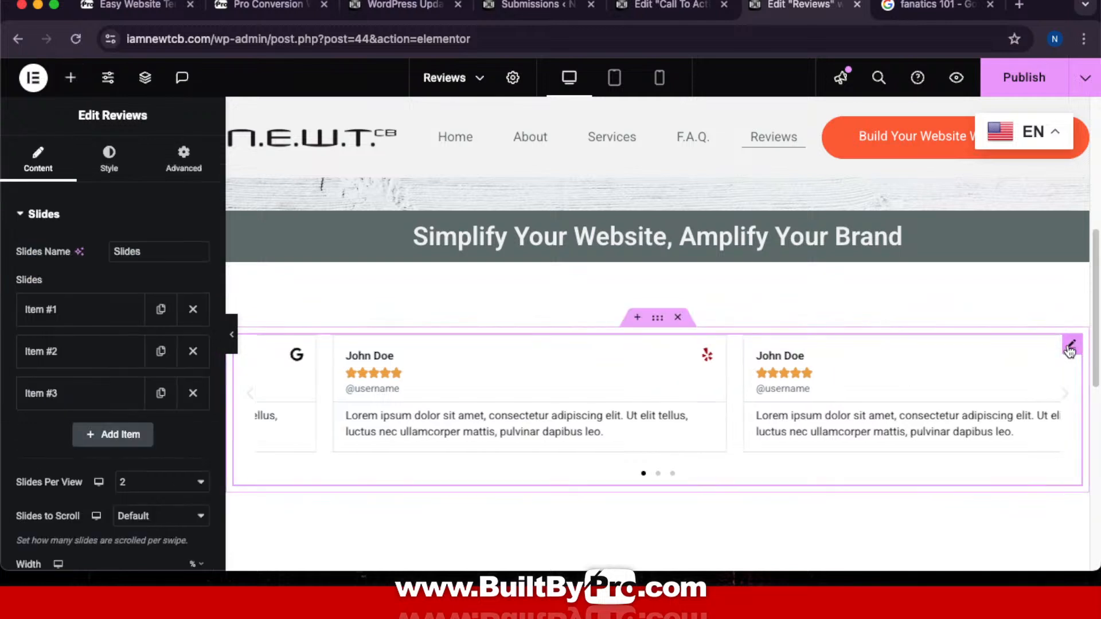
click(63, 317)
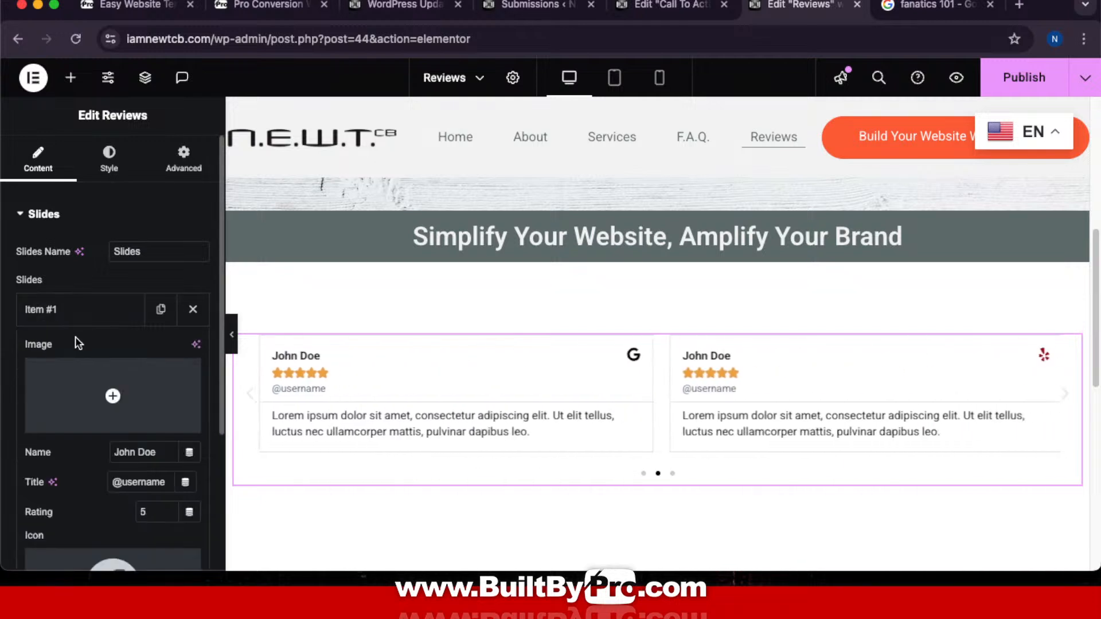
scroll(51, 404, down, 6)
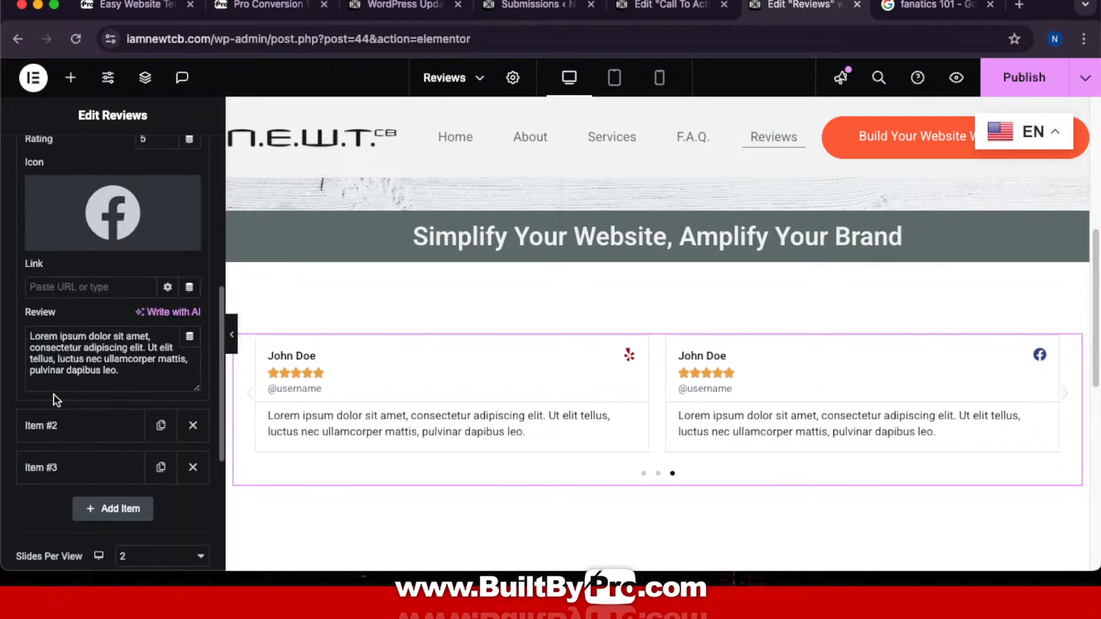
scroll(55, 395, up, 5)
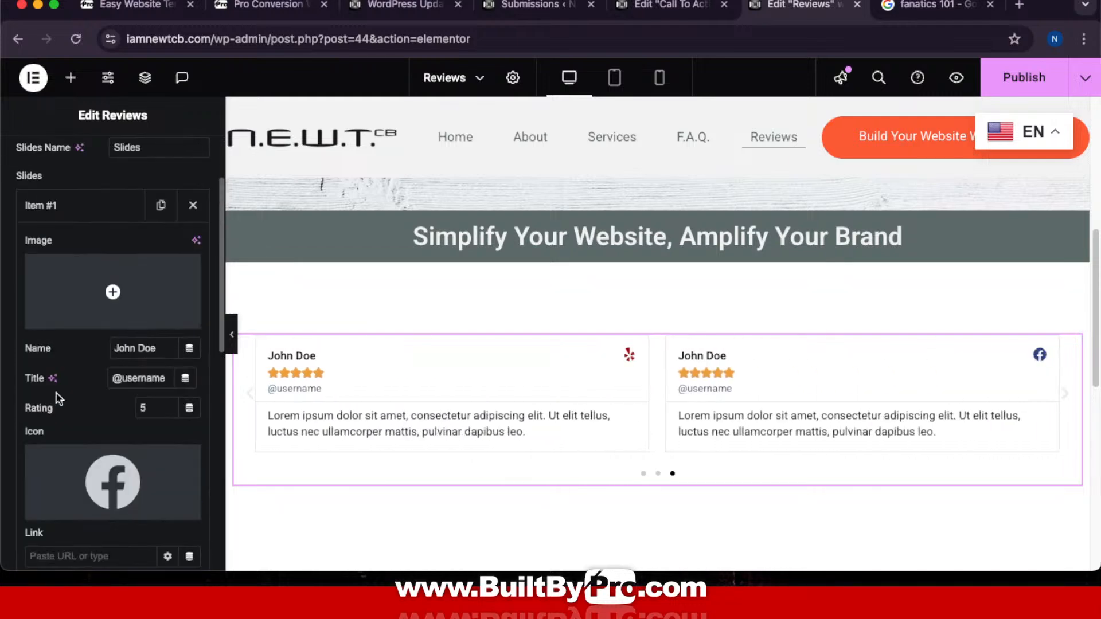
scroll(57, 392, up, 3)
scroll(58, 394, down, 1)
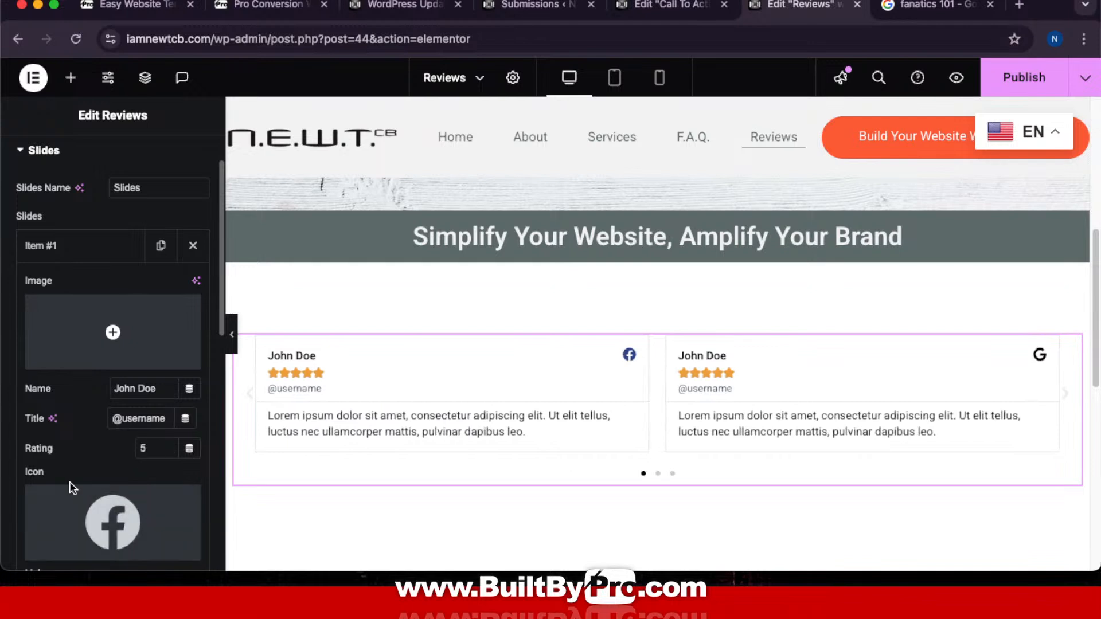
mouse_move(124, 519)
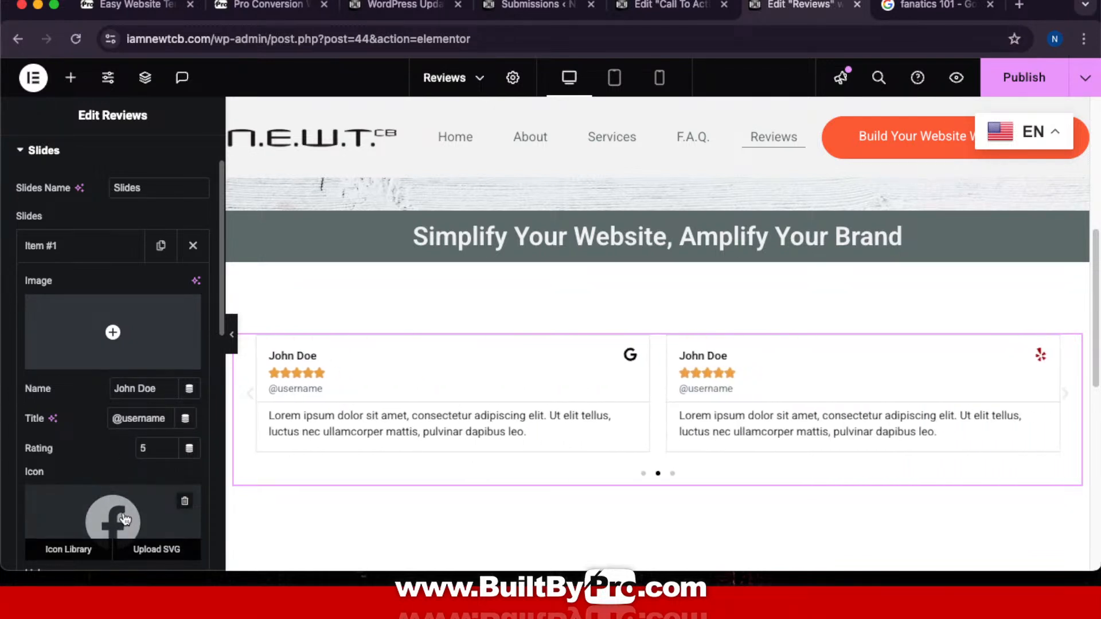
scroll(124, 519, down, 3)
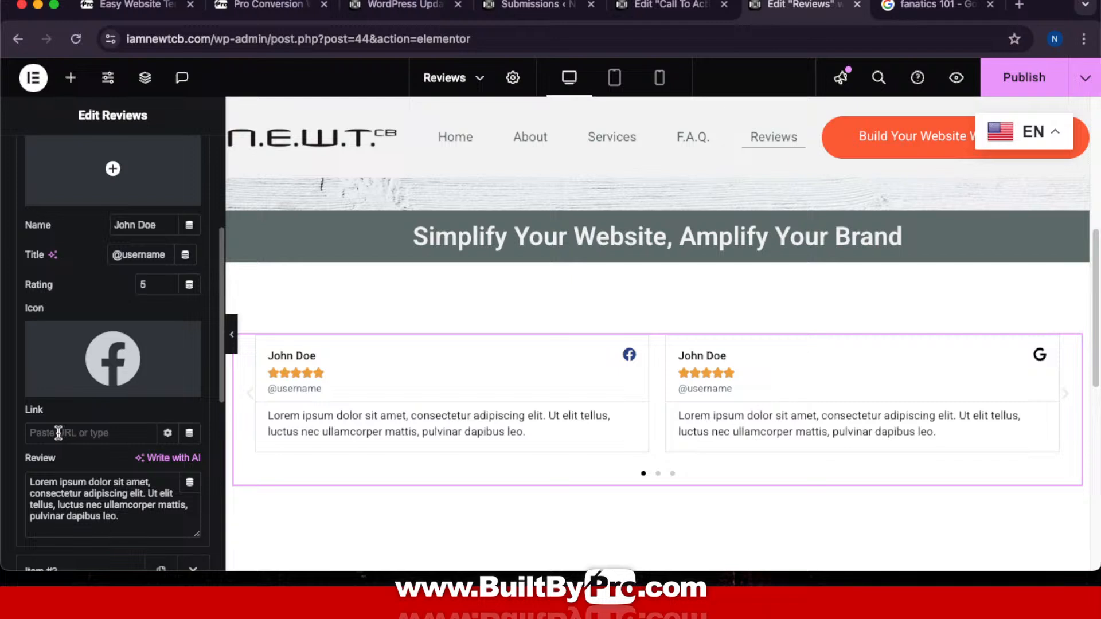
scroll(58, 431, down, 2)
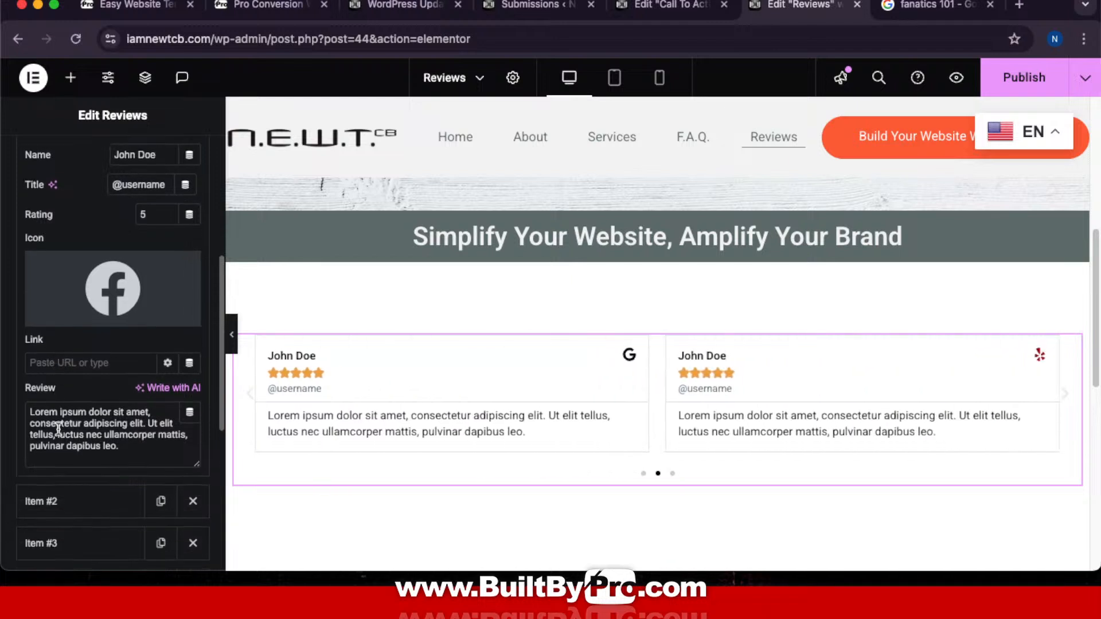
scroll(58, 428, down, 1)
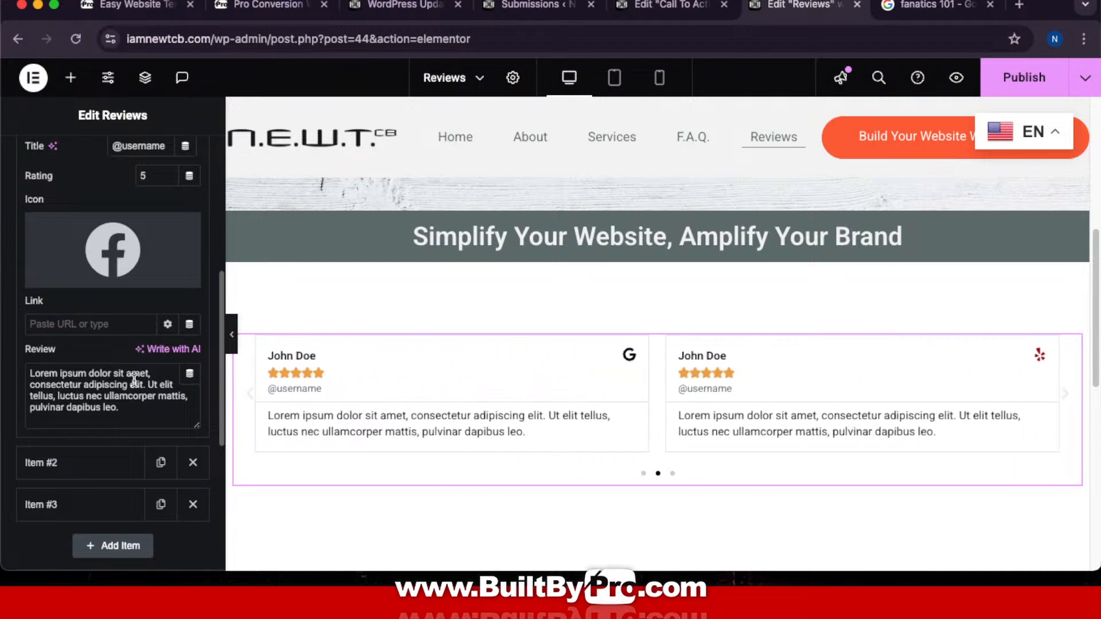
scroll(678, 407, down, 8)
Step: Publish the finished Reviews page and return to the BuiltByPro Prompt Kit tab
scroll(677, 407, up, 5)
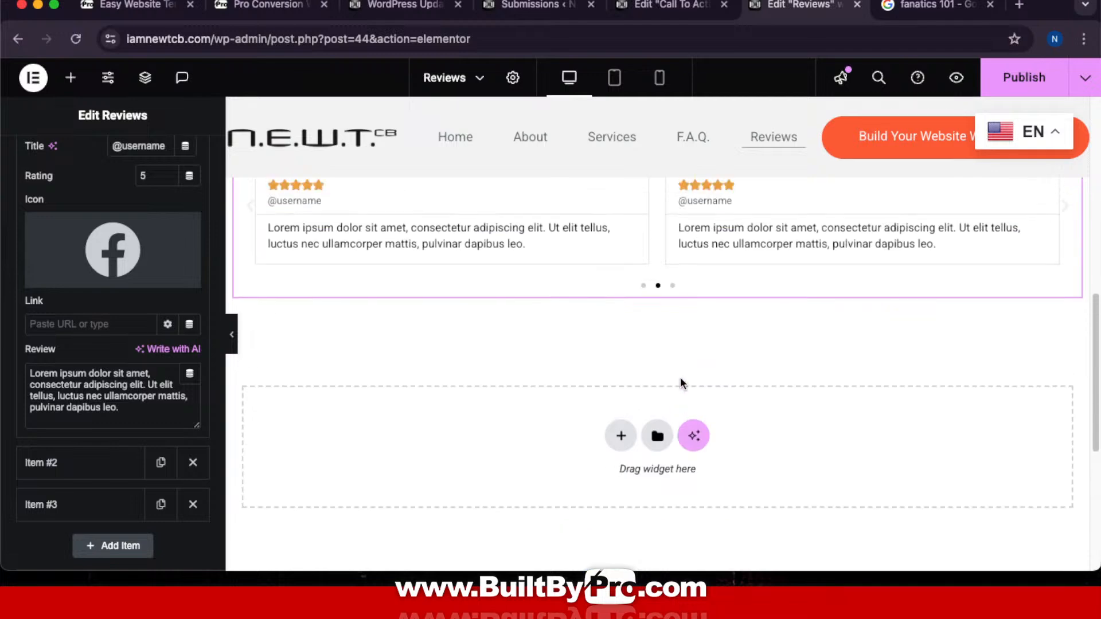
scroll(832, 395, up, 1)
scroll(833, 396, up, 8)
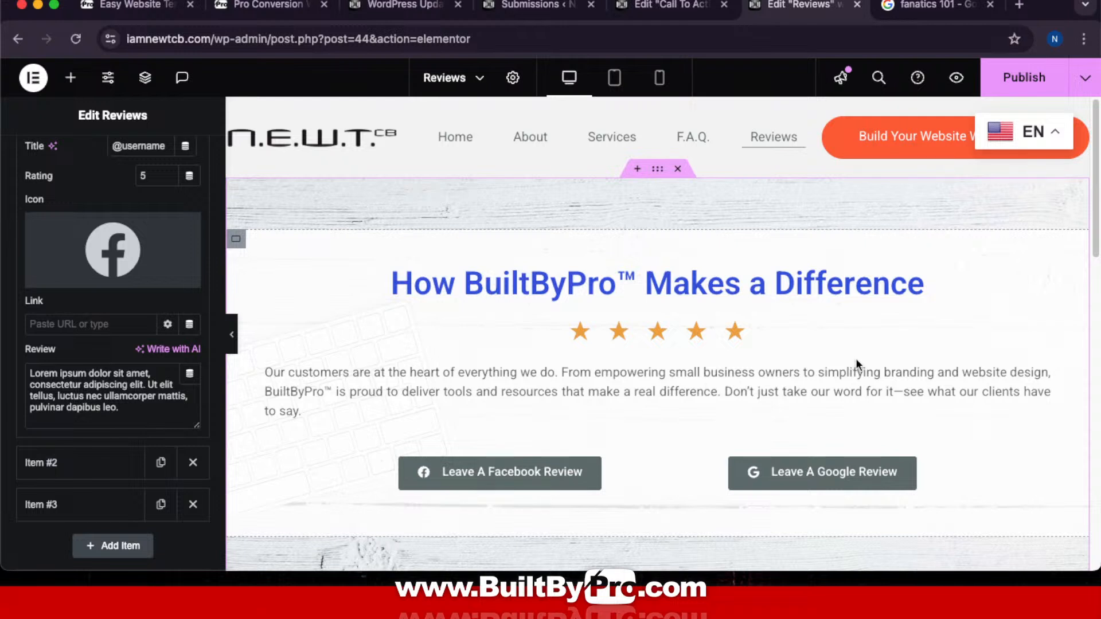
click(1016, 79)
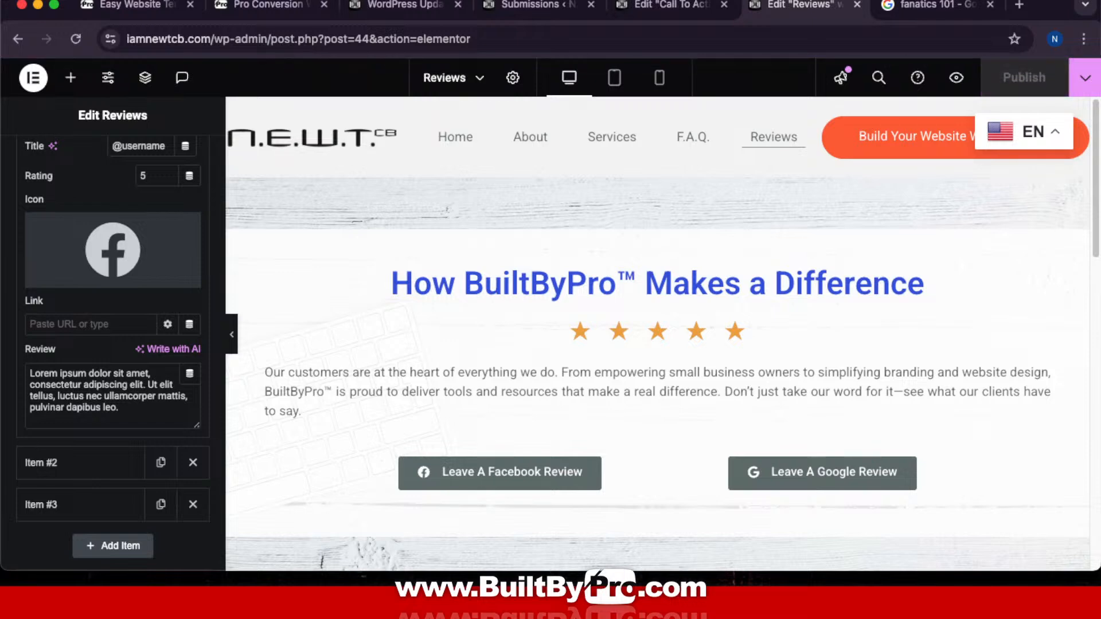
click(293, 7)
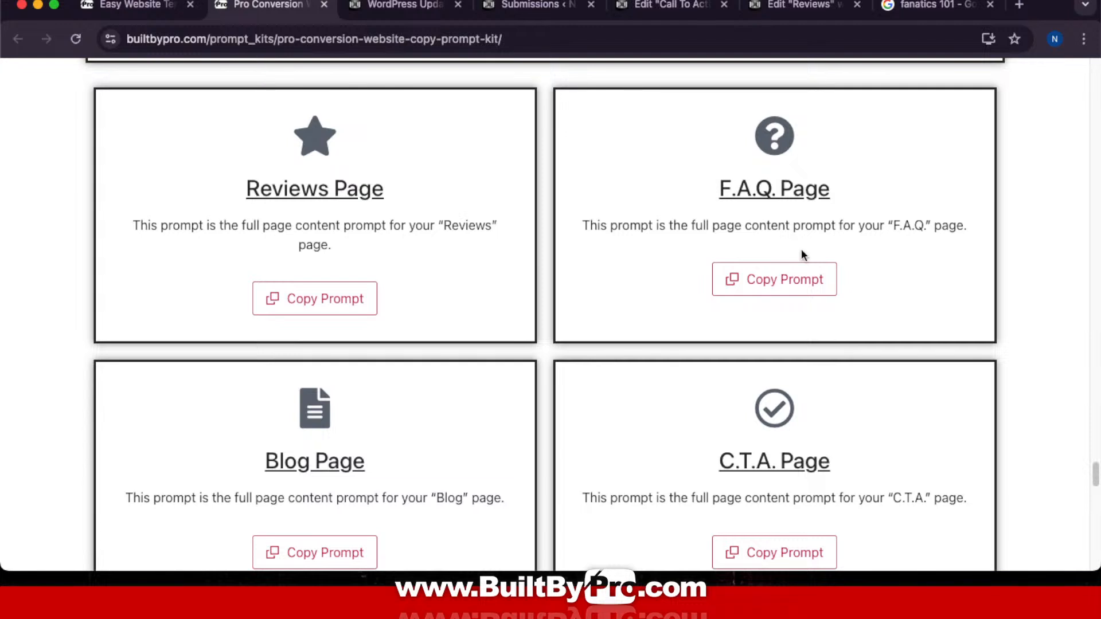
Step: Return to the Call To Action page editor and select the Home link in its header menu
scroll(935, 330, down, 3)
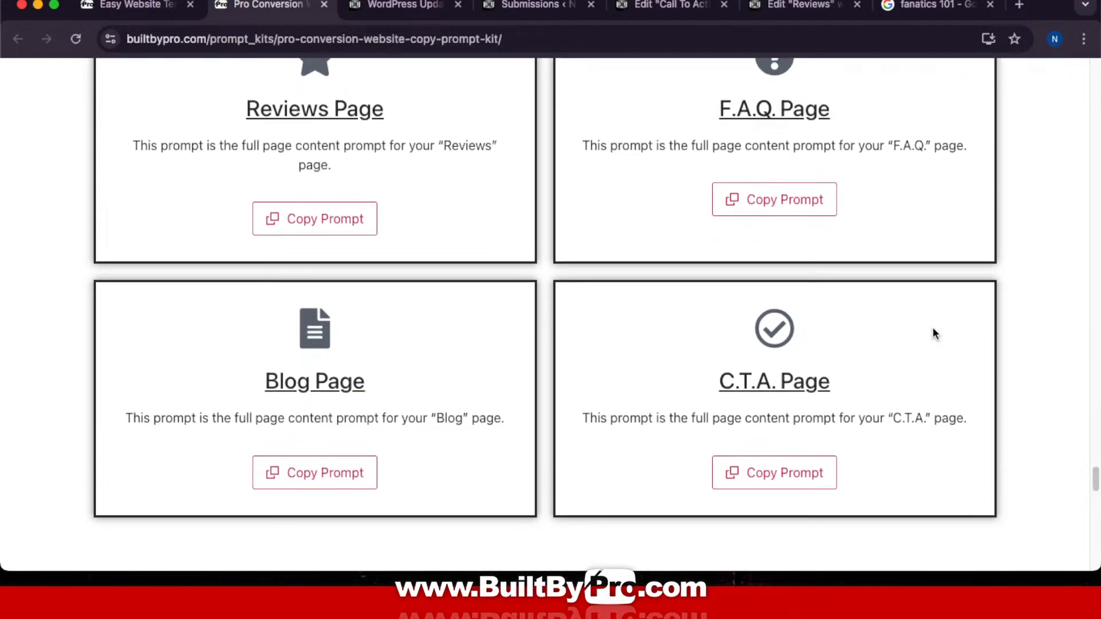
click(663, 8)
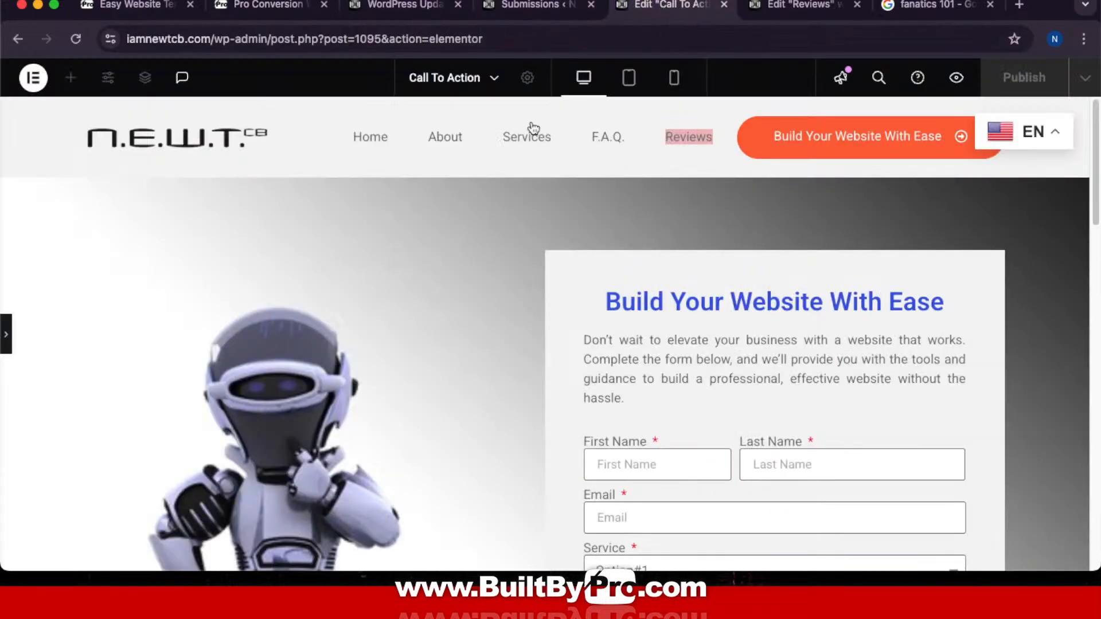
scroll(631, 268, down, 15)
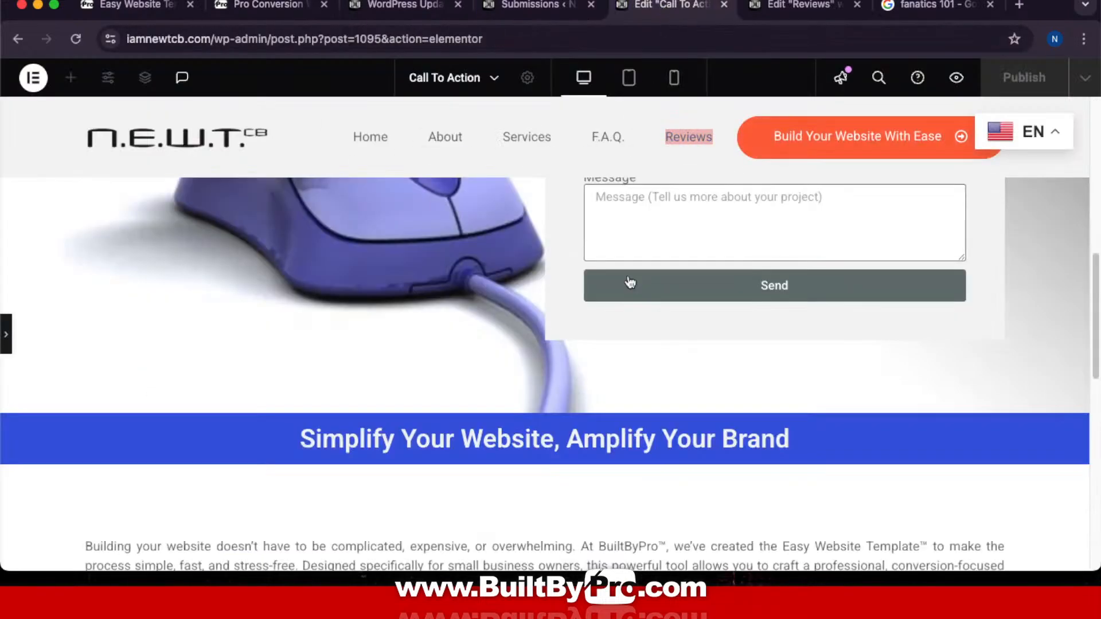
scroll(630, 281, up, 15)
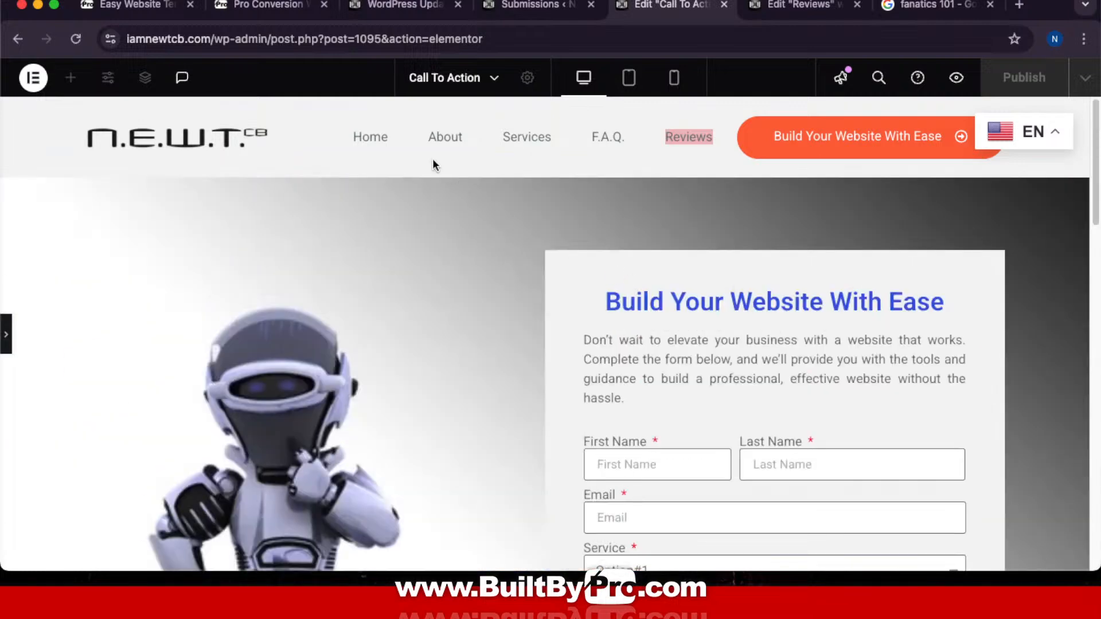
click(370, 137)
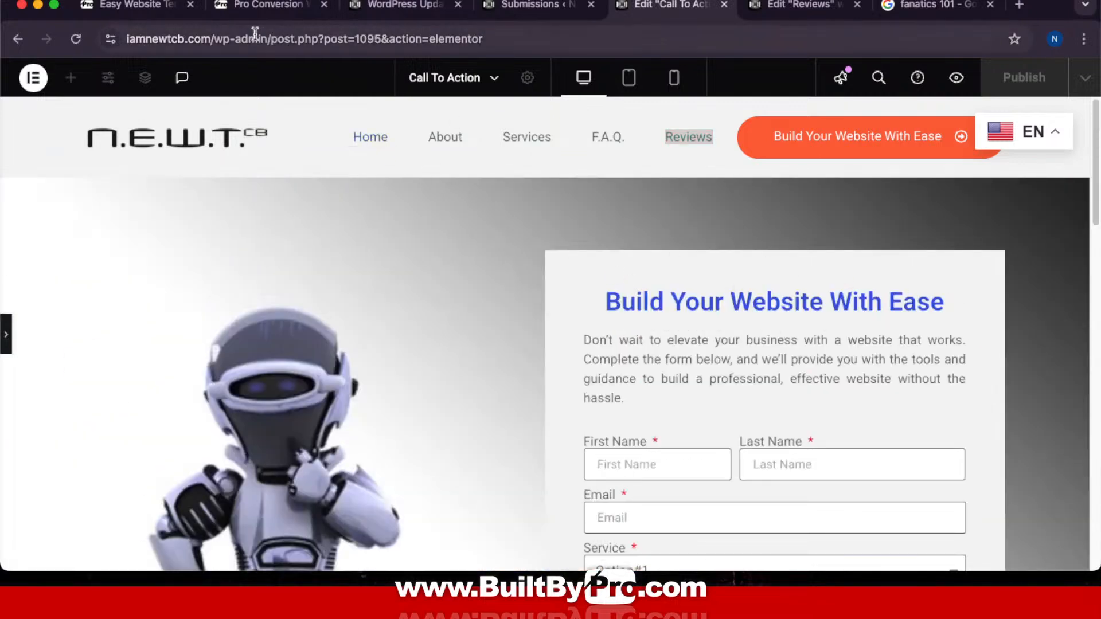
Step: Open the N.E.W.T.cb Home page in a new browser tab
right_click(383, 143)
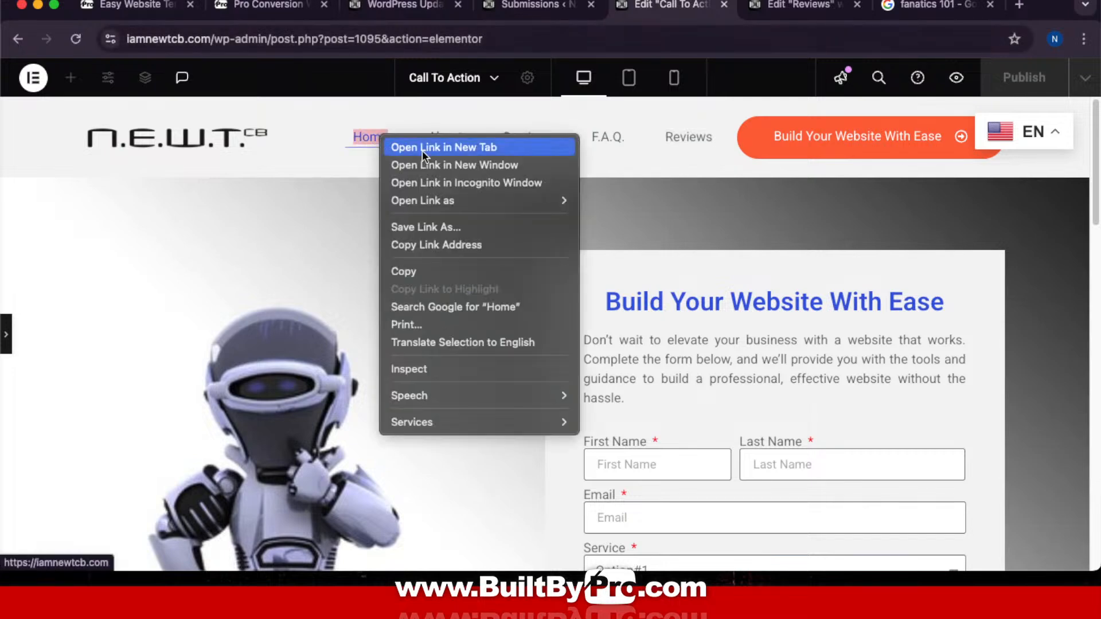
click(422, 150)
click(723, 13)
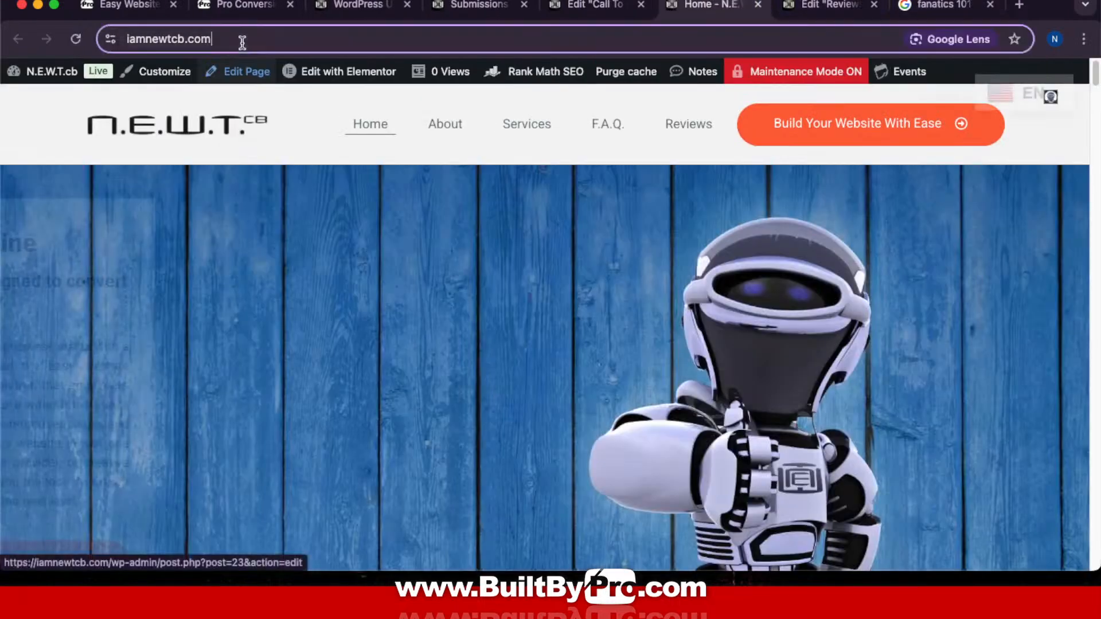
Step: Append /blog to the site address to load the live Blog page
click(241, 40)
click(242, 40)
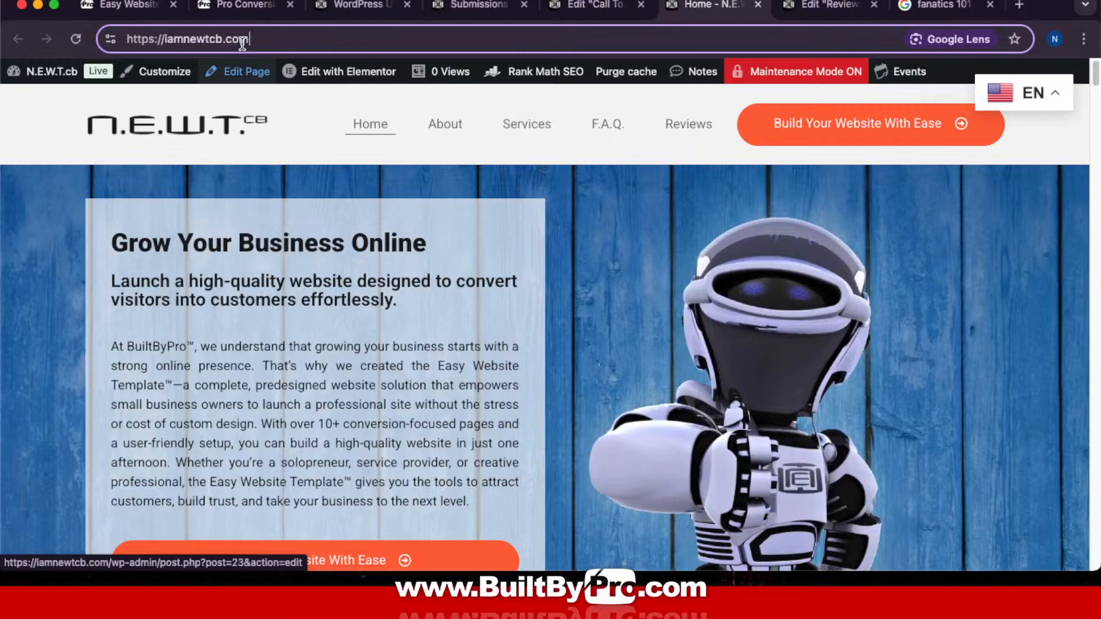
text(/)
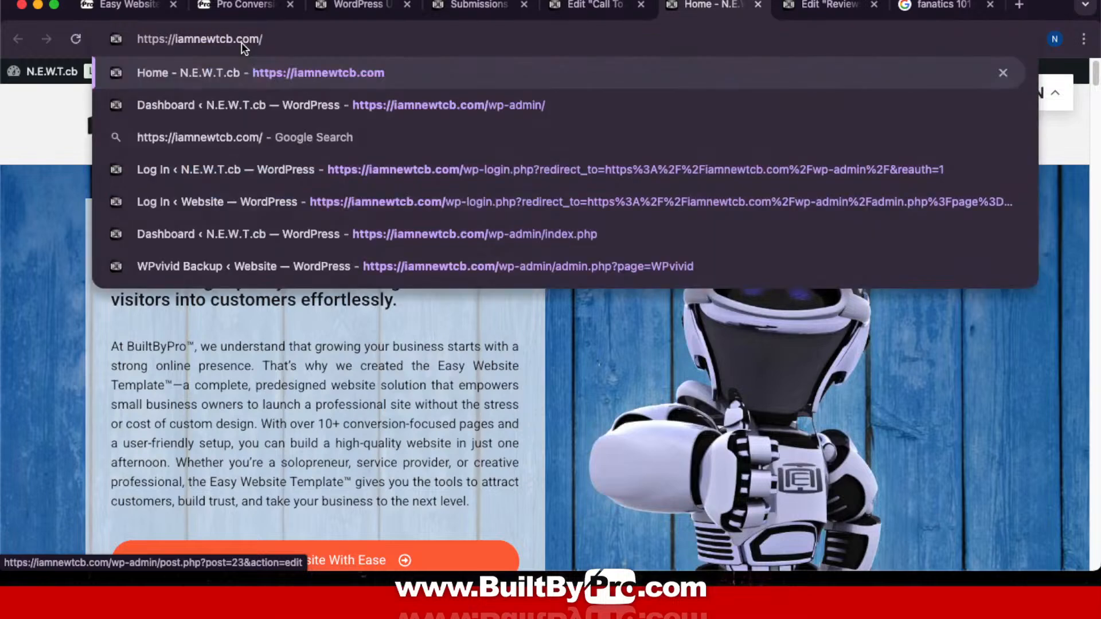
text(blog)
key(Return)
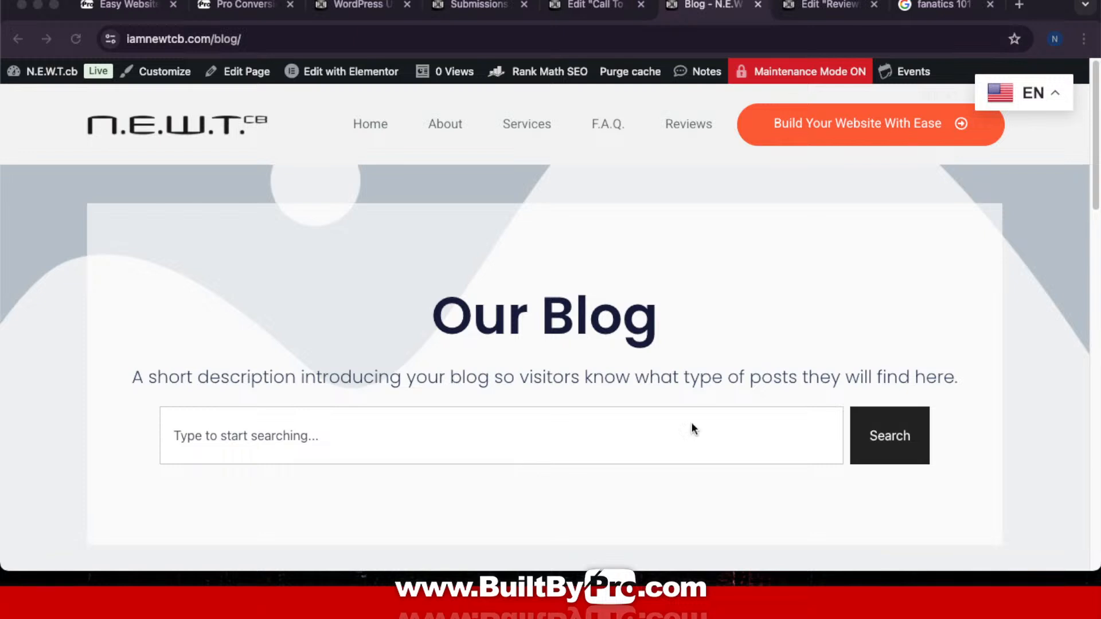
Step: Close the Call To Action editor, Submissions and WordPress Updates tabs
click(590, 9)
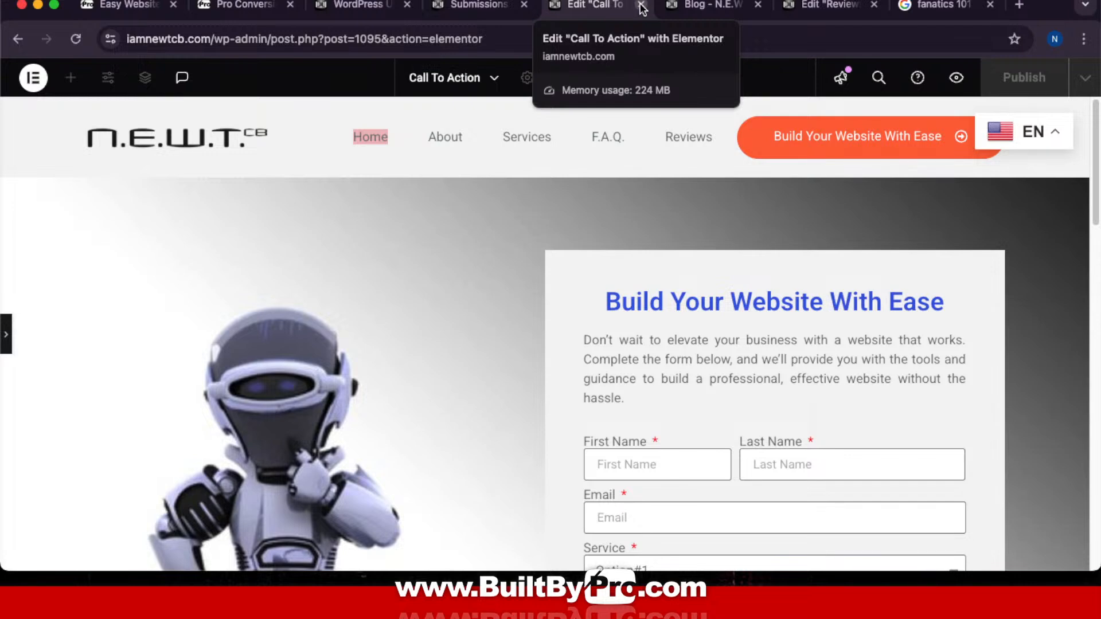
click(642, 6)
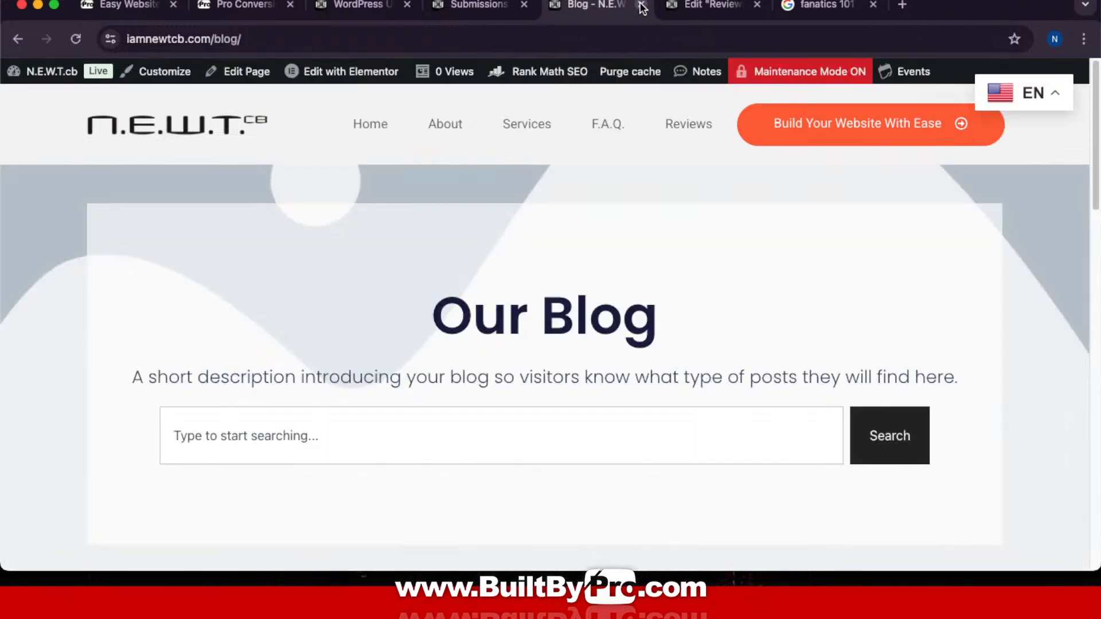
click(475, 8)
click(523, 6)
click(361, 6)
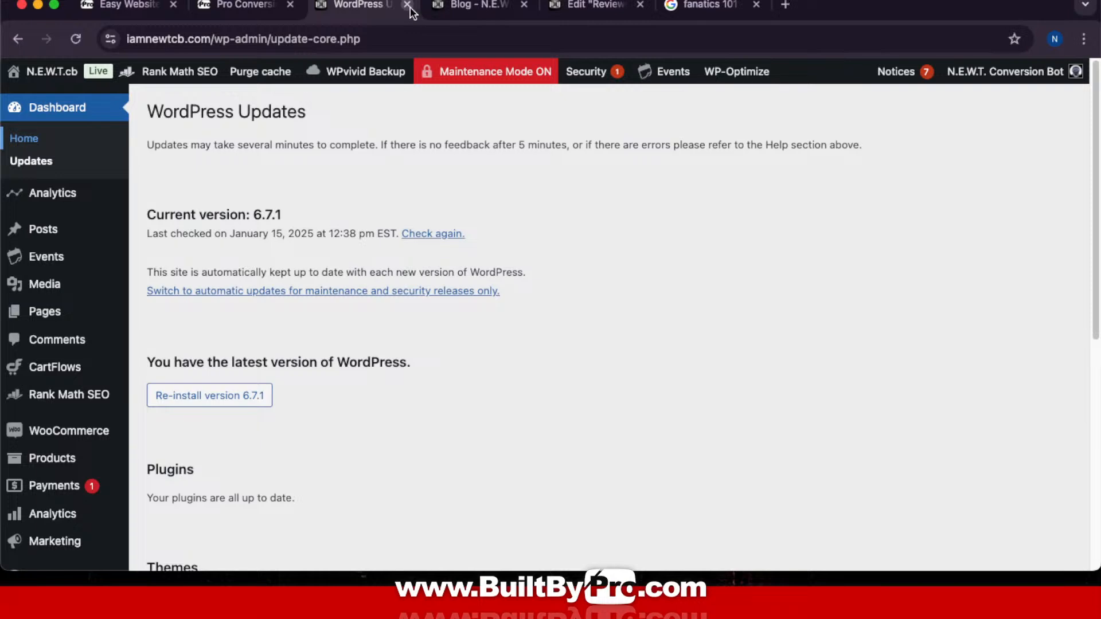
click(407, 5)
Step: Close the fanatics 101 Google search tab and the Reviews editor tab
click(257, 8)
click(134, 12)
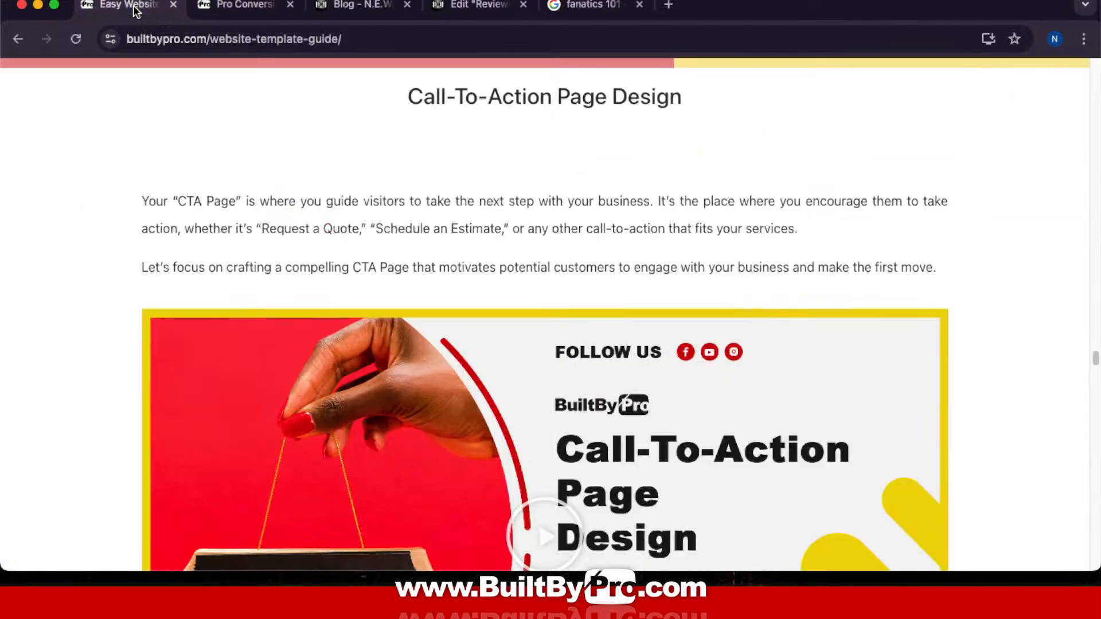
click(549, 10)
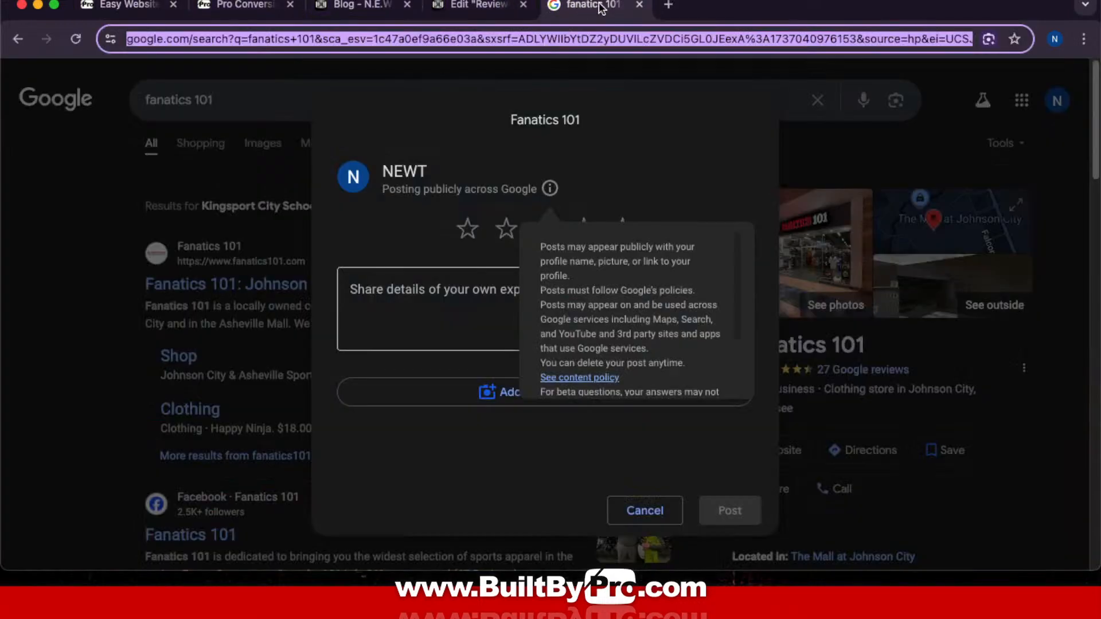
click(639, 5)
click(639, 5)
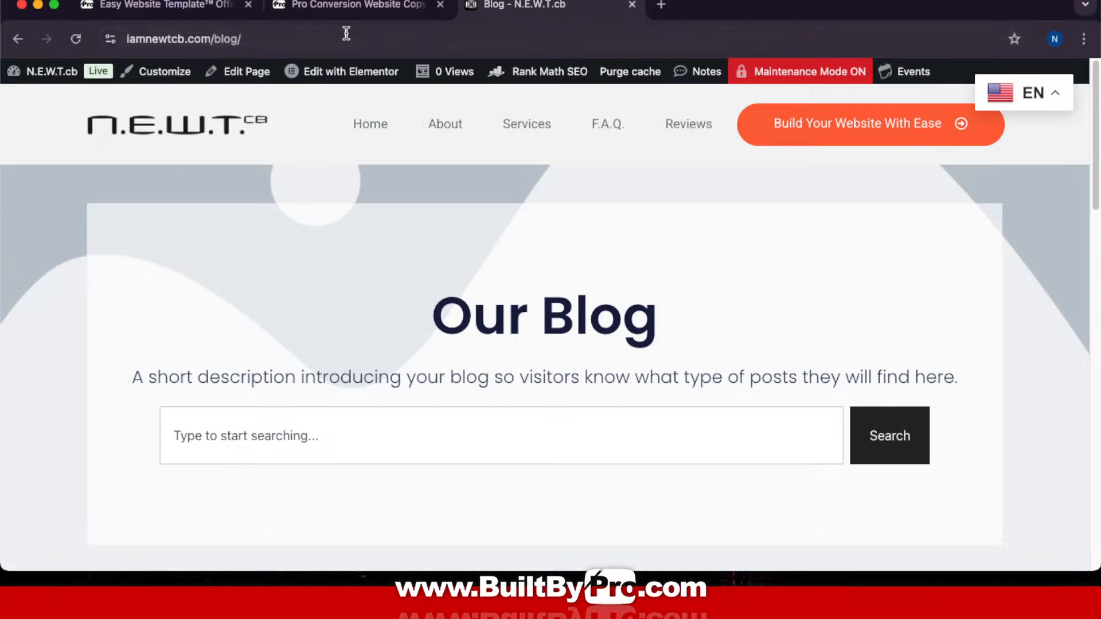
scroll(558, 163, down, 3)
scroll(666, 260, down, 14)
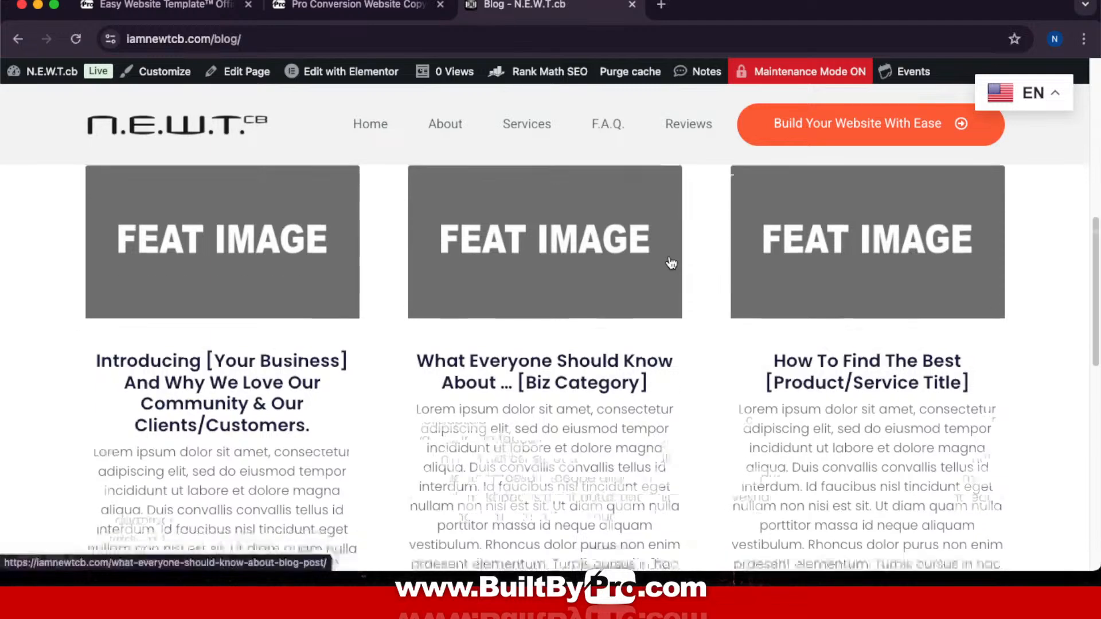
scroll(669, 255, up, 15)
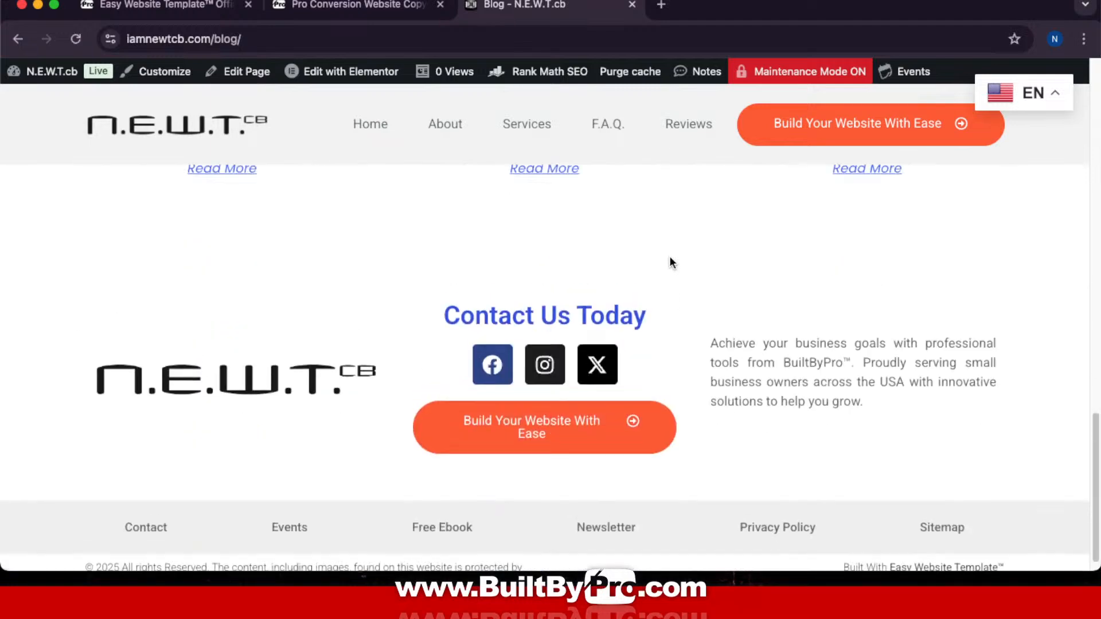
scroll(670, 259, up, 4)
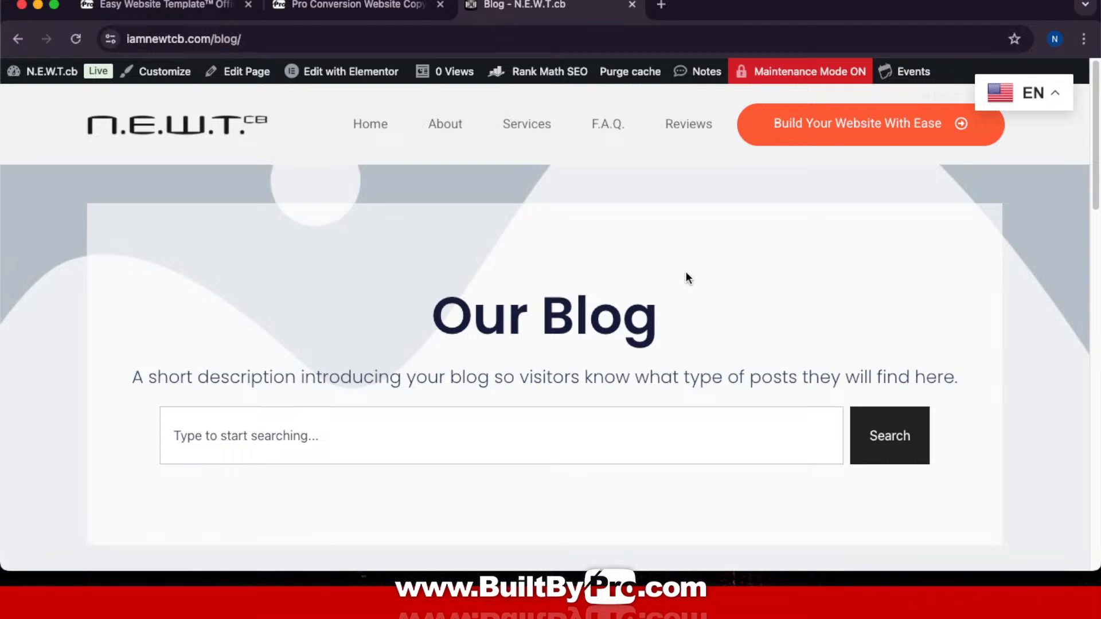
scroll(762, 289, down, 12)
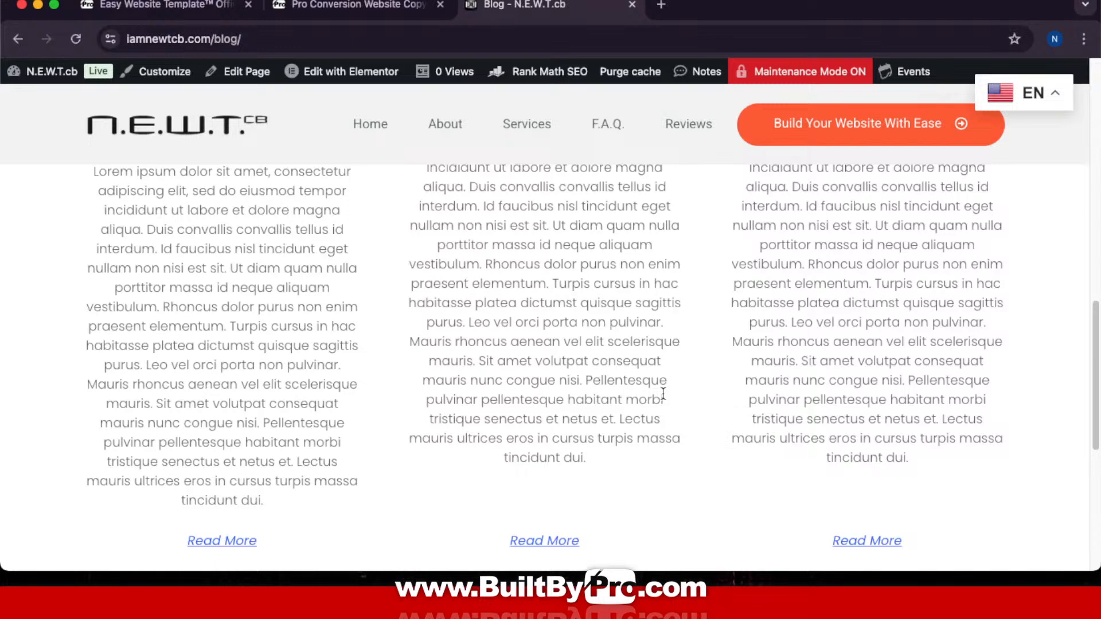
scroll(475, 240, up, 10)
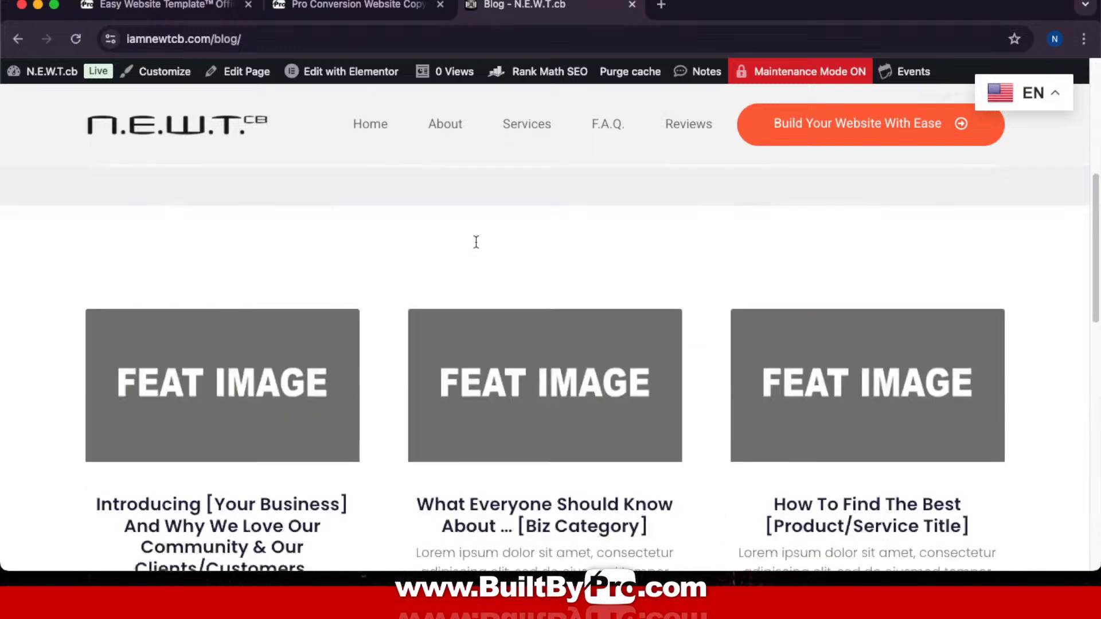
scroll(476, 247, down, 10)
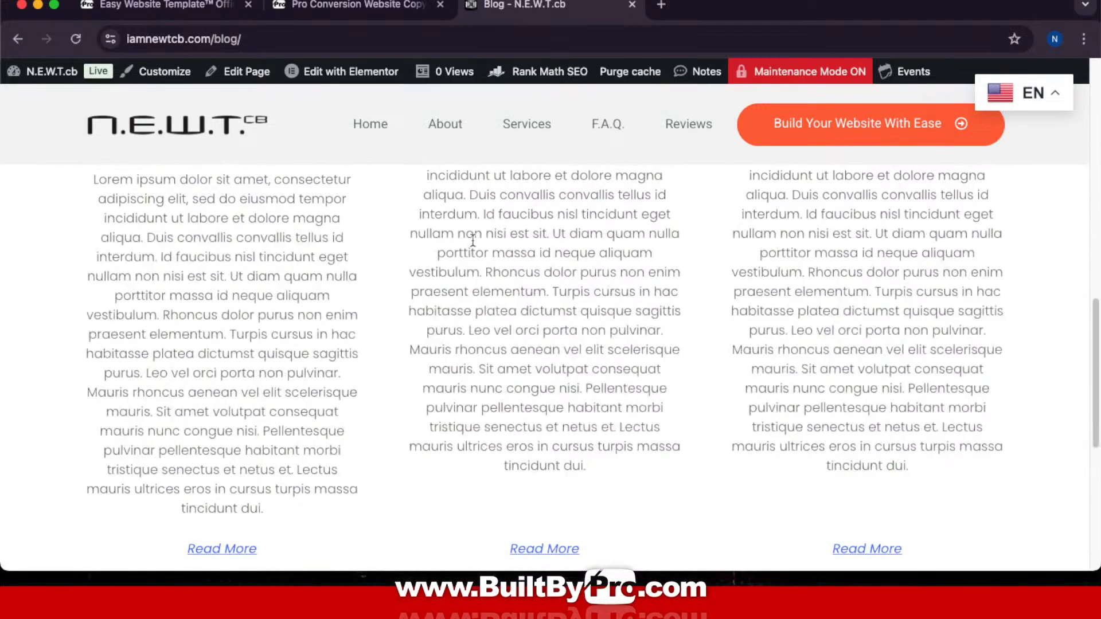
scroll(468, 243, down, 10)
scroll(469, 241, down, 2)
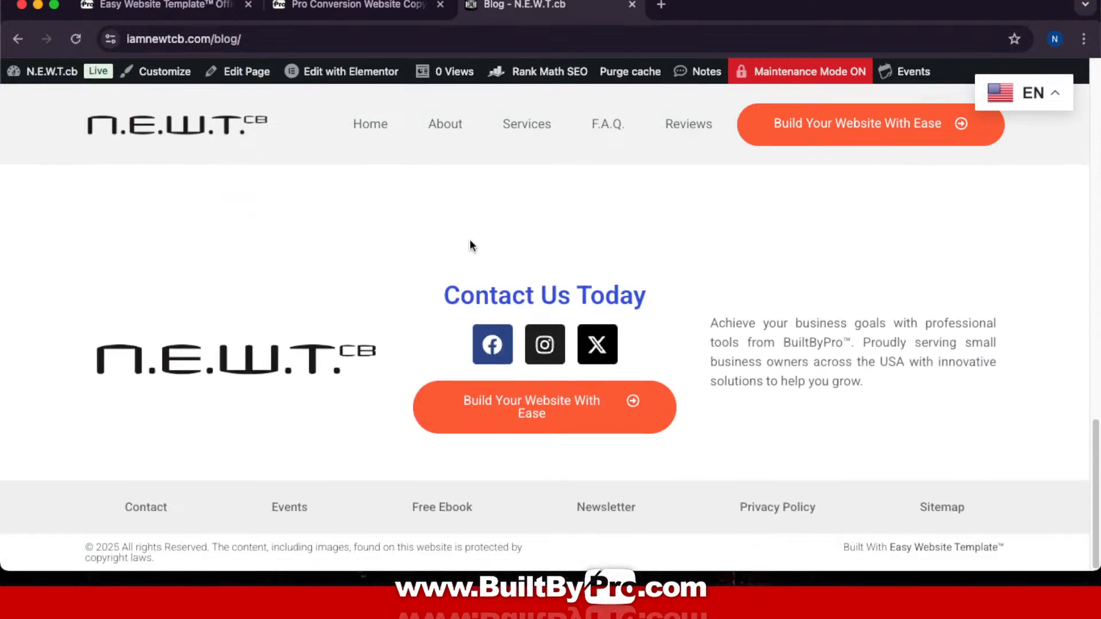
scroll(470, 240, up, 10)
scroll(469, 239, up, 10)
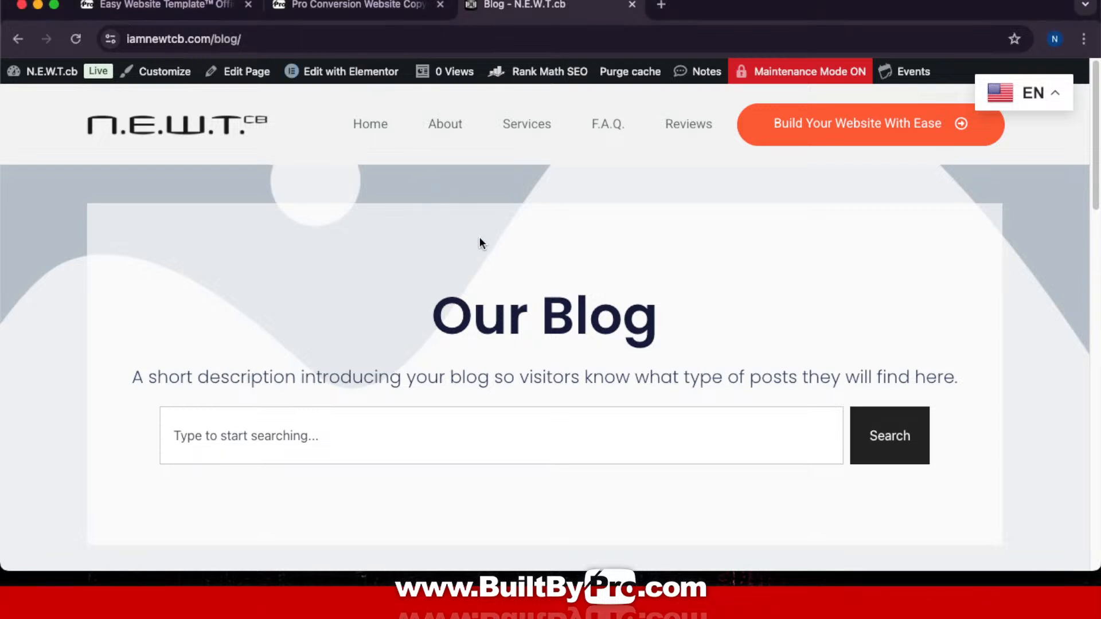
Step: Open the Archive template from the admin bar's Edit with Elementor menu
mouse_move(365, 73)
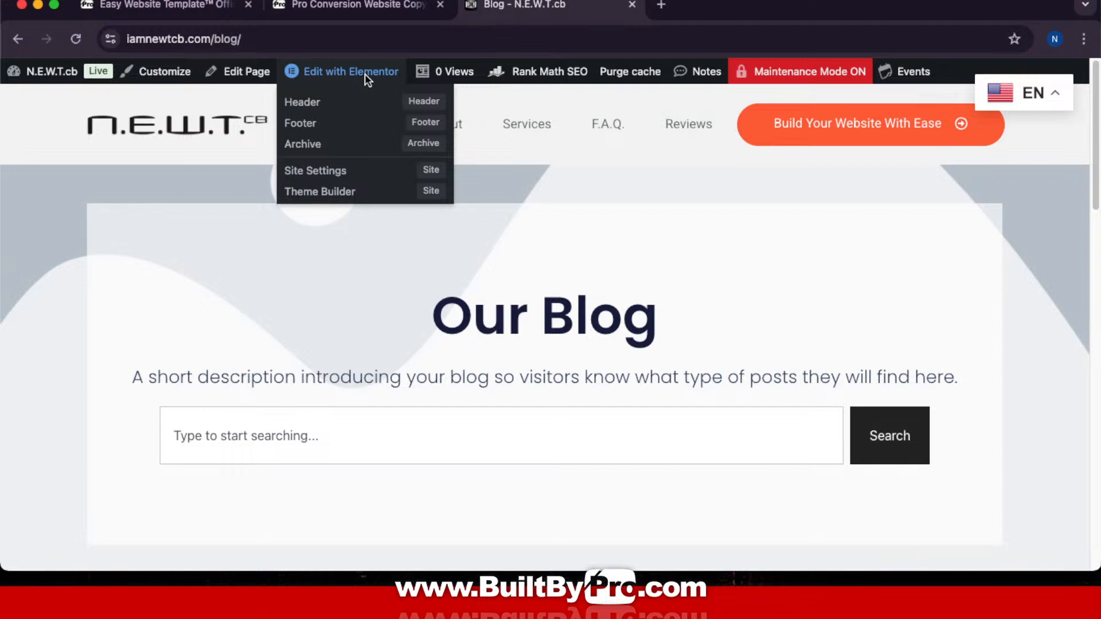
click(317, 150)
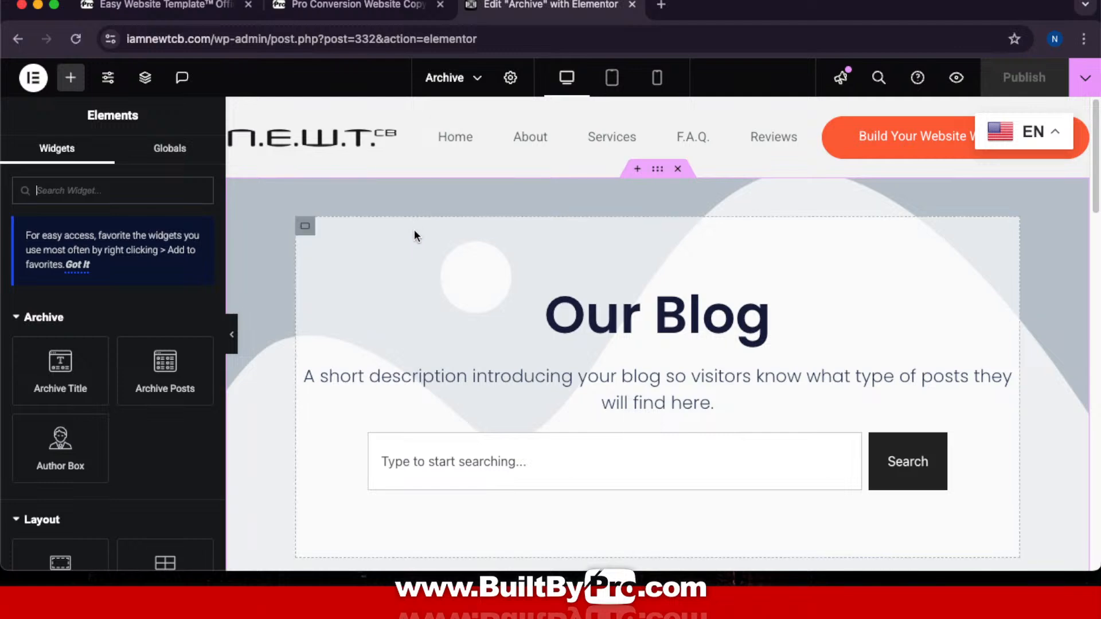
scroll(428, 260, down, 5)
scroll(428, 260, up, 5)
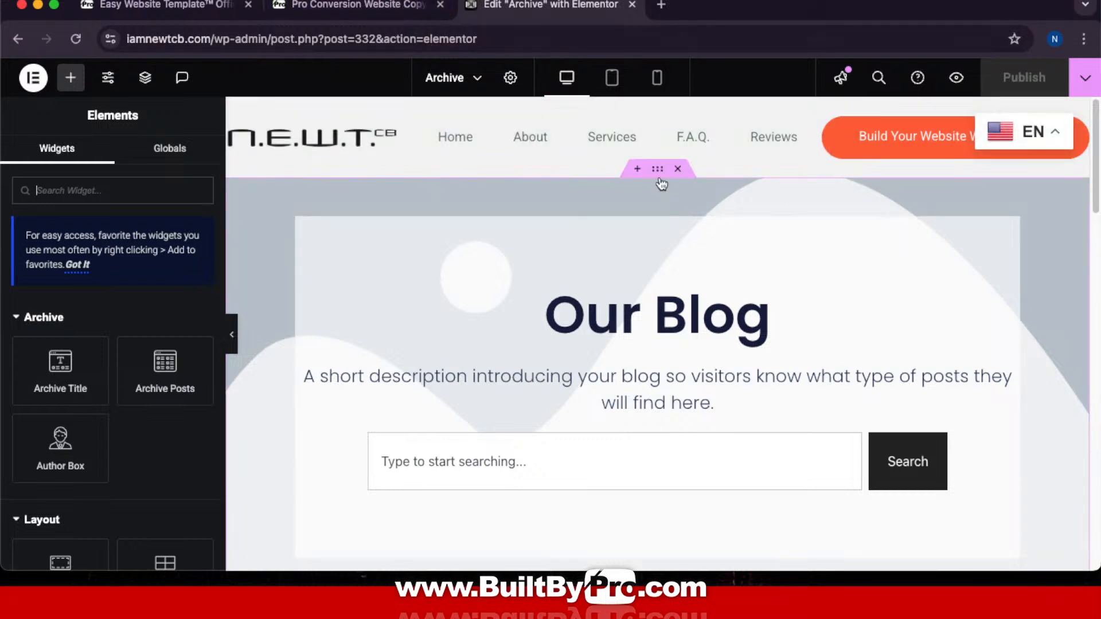
Step: Set NEWTCB-Blogs.jpg as the background image of the Our Blog hero section
click(657, 169)
click(106, 163)
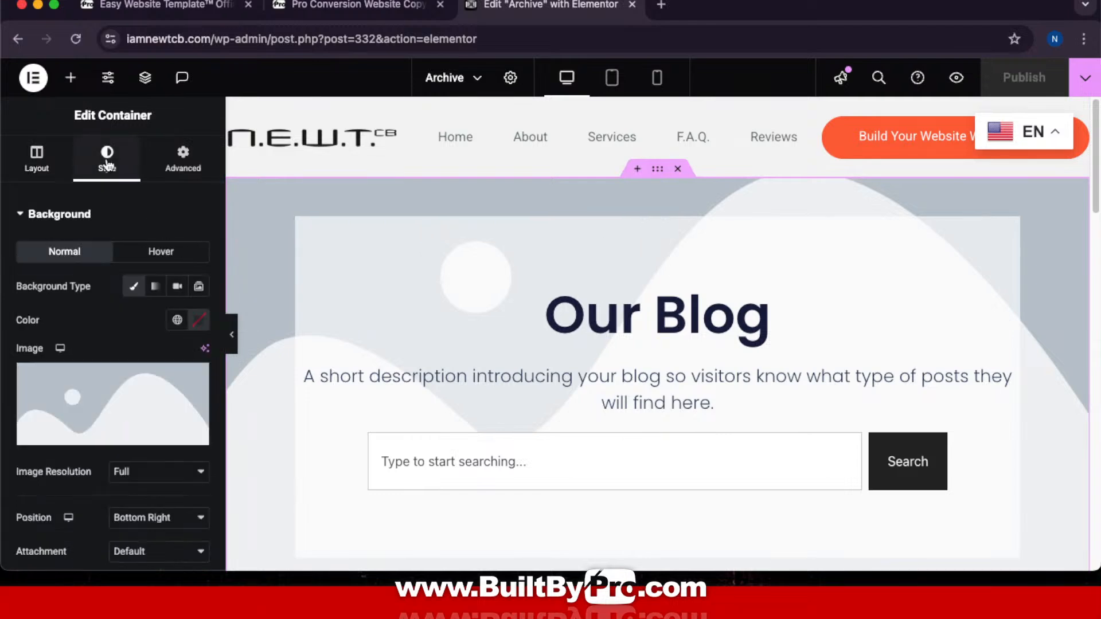
click(99, 402)
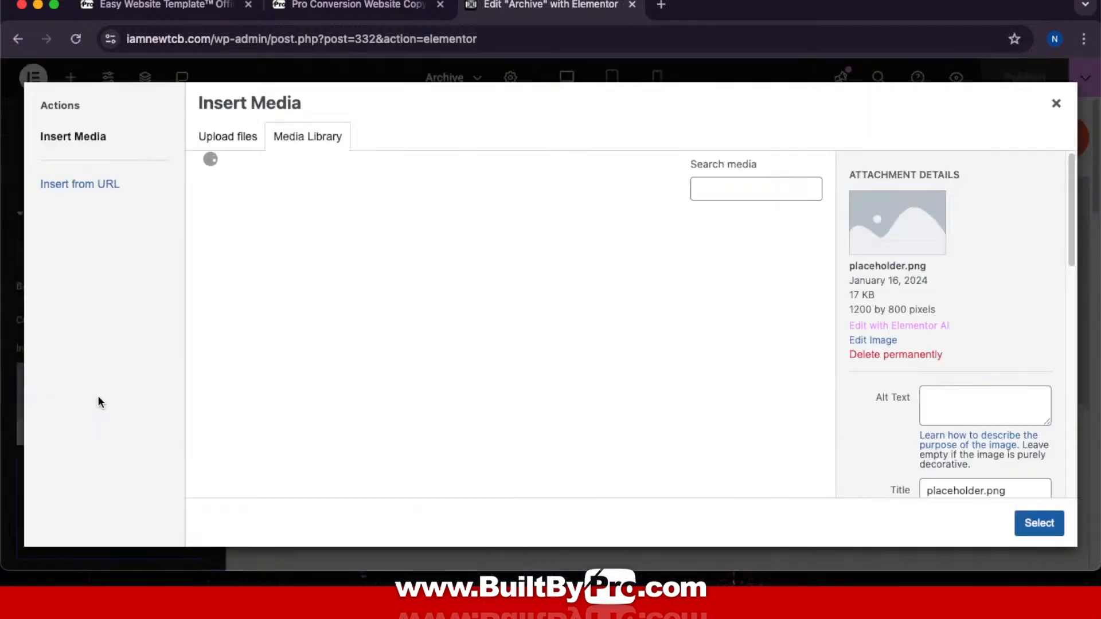
scroll(625, 315, down, 4)
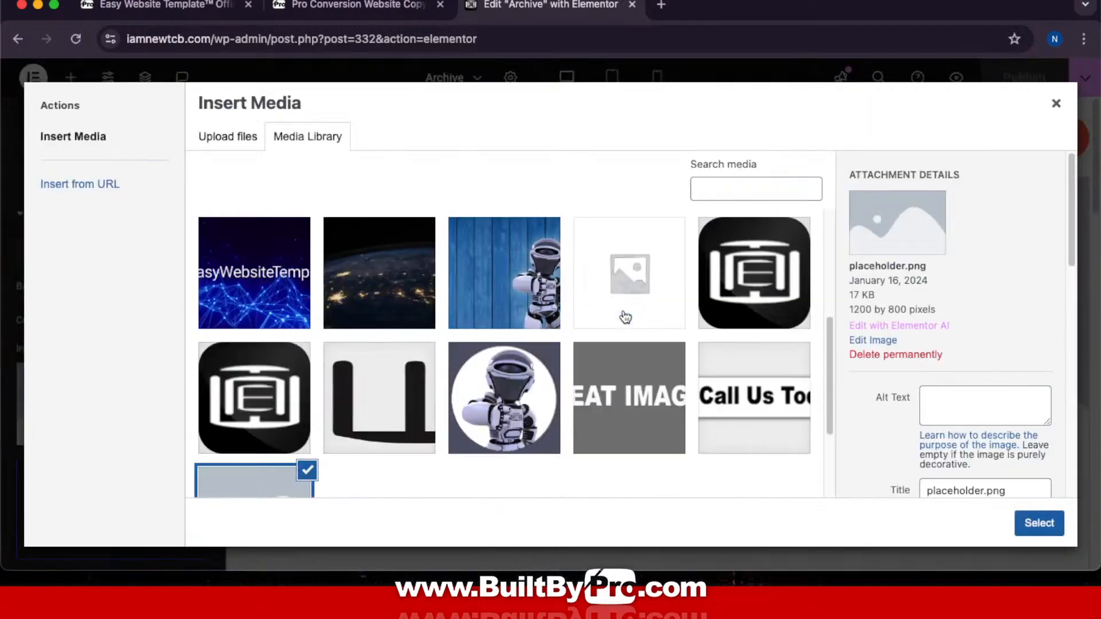
click(380, 300)
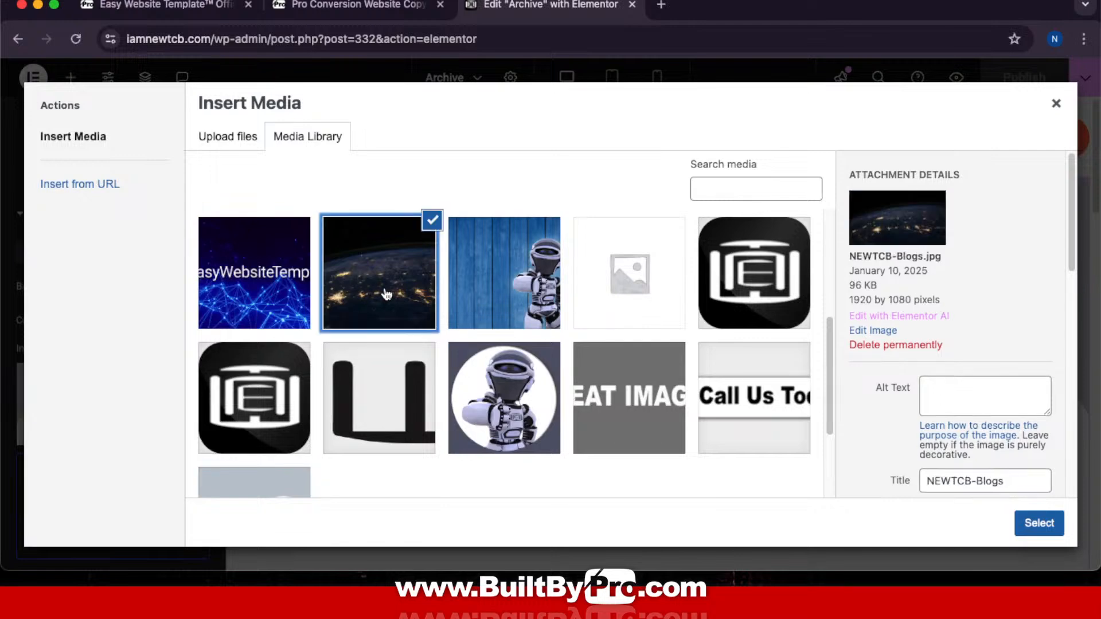
click(1040, 523)
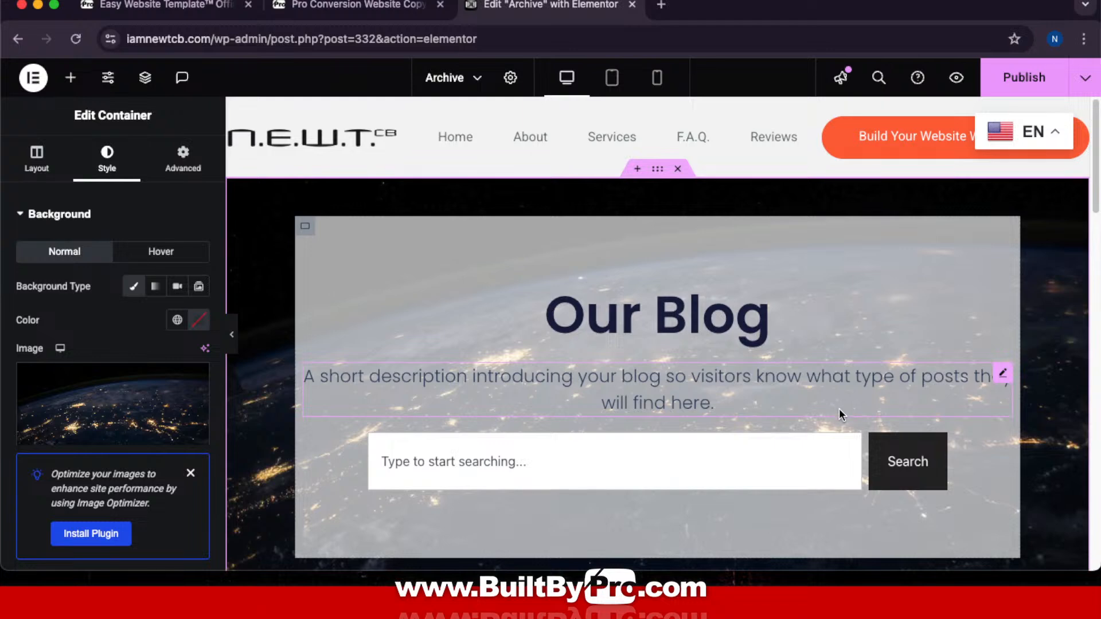
click(370, 8)
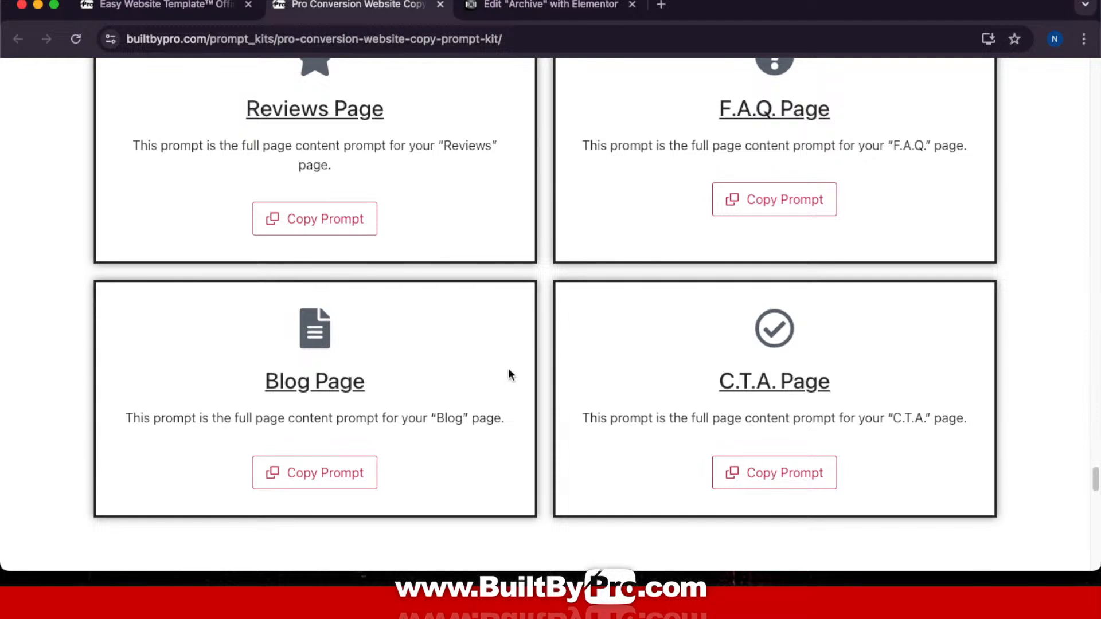
Step: Copy the kit's Blog Page prompt and send it to ChatGPT
click(354, 476)
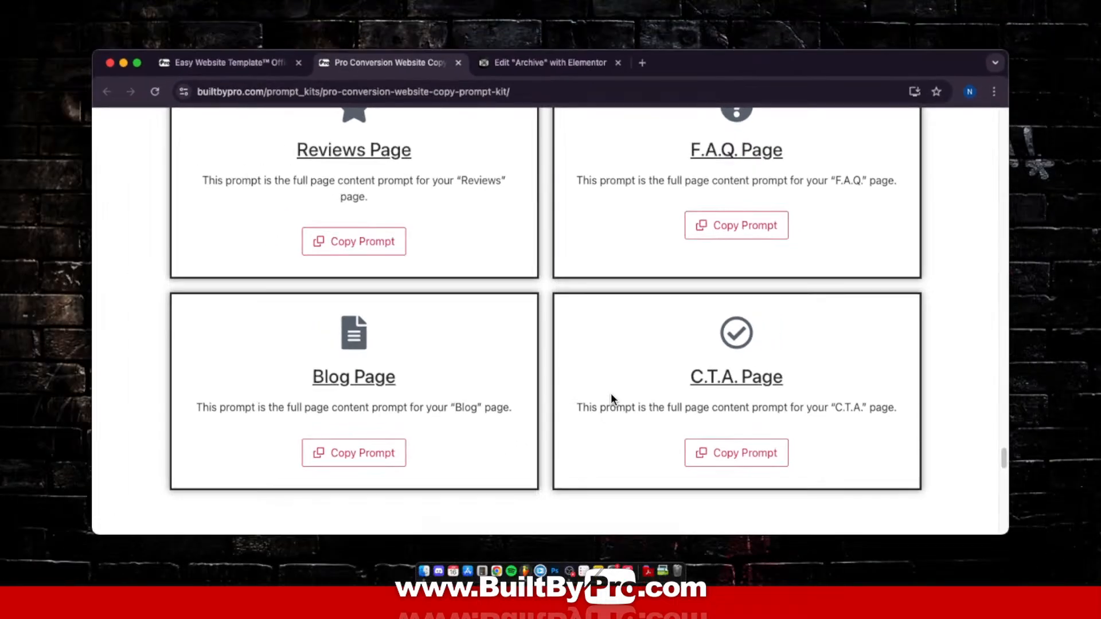
key(ctrl+Up)
click(679, 30)
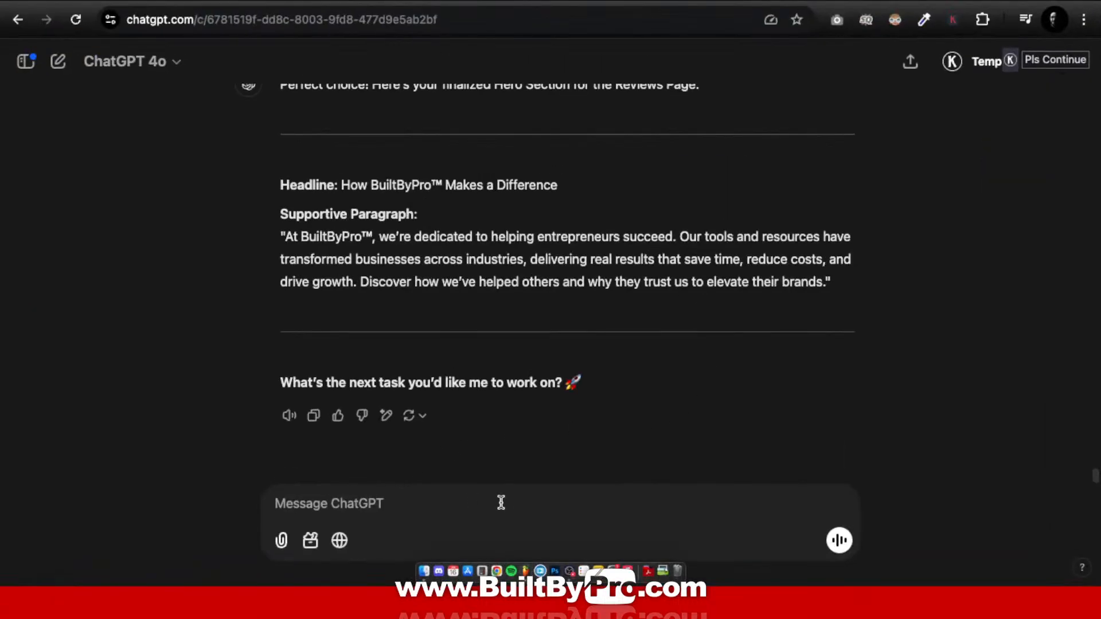
click(509, 501)
key(super+v)
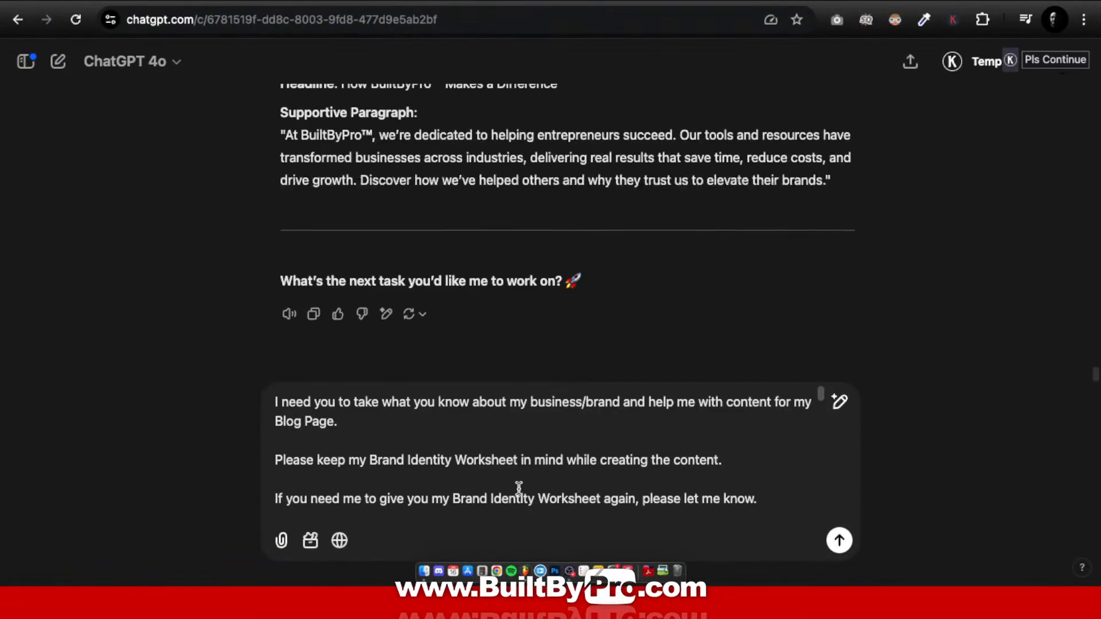
click(839, 541)
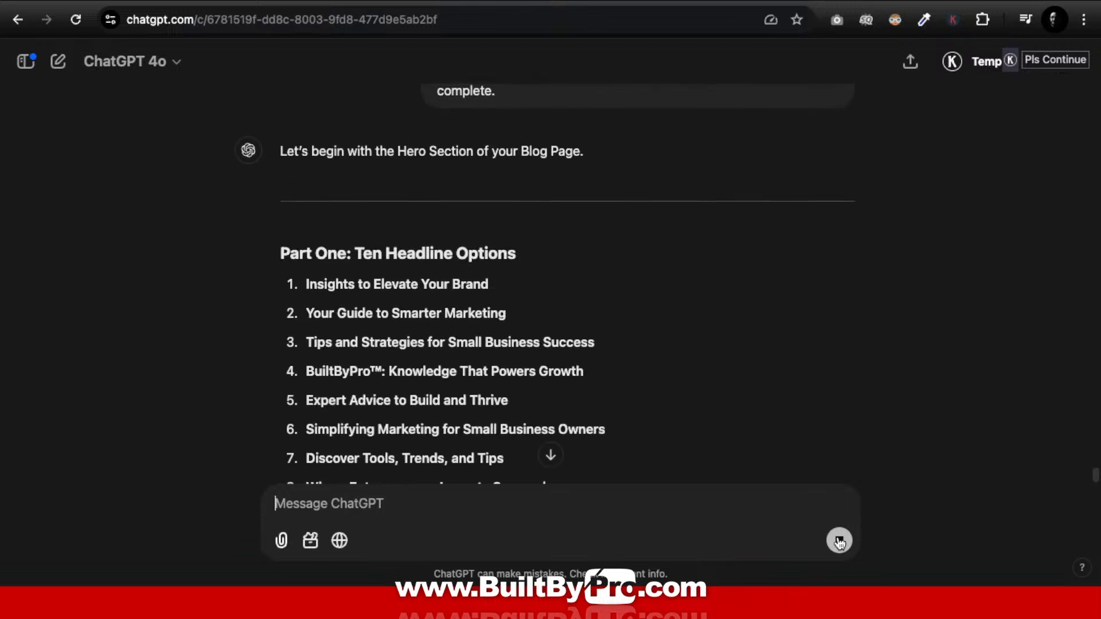
Step: Stop the reply and send back headline 4, 'BuiltByPro™: Knowledge That Powers Growth'
click(838, 540)
drag(307, 371, 635, 384)
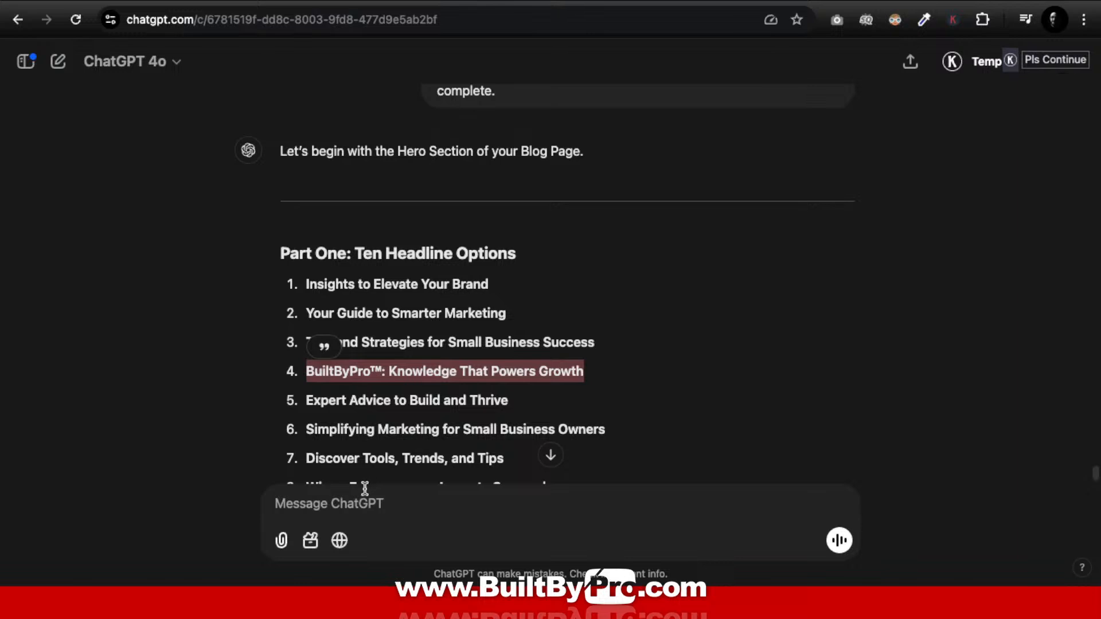
click(360, 508)
key(ctrl+v)
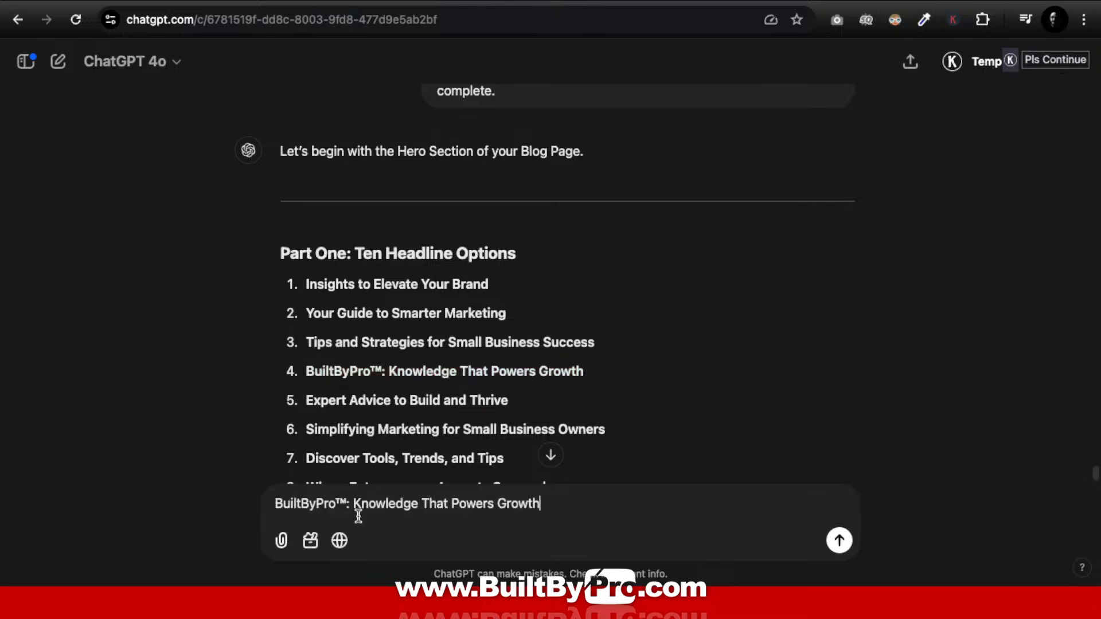
key(Return)
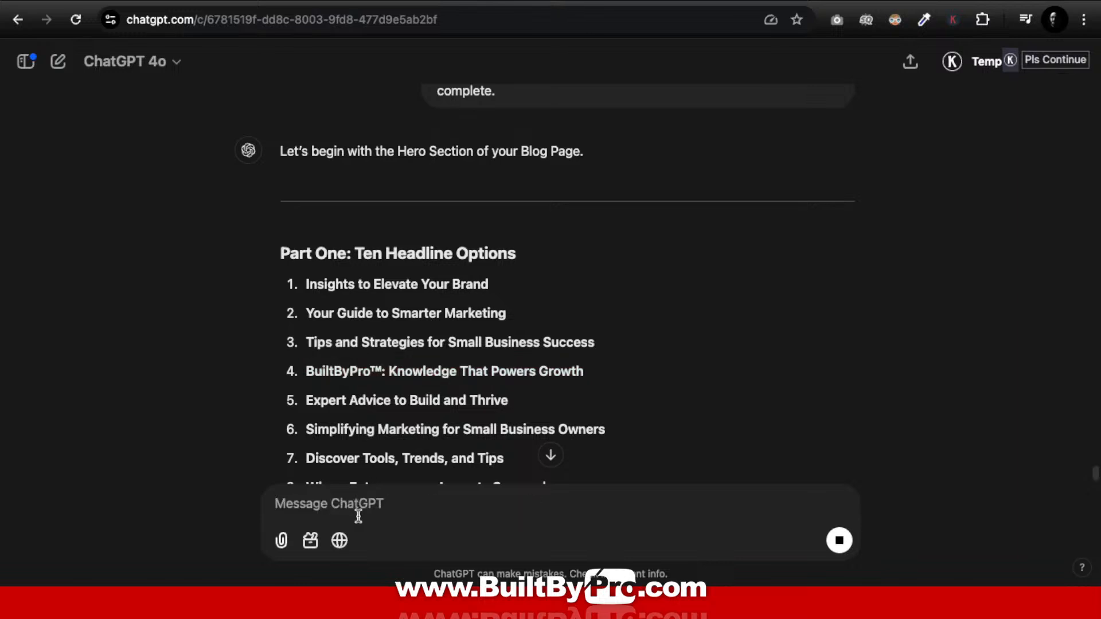
key(ctrl+Up)
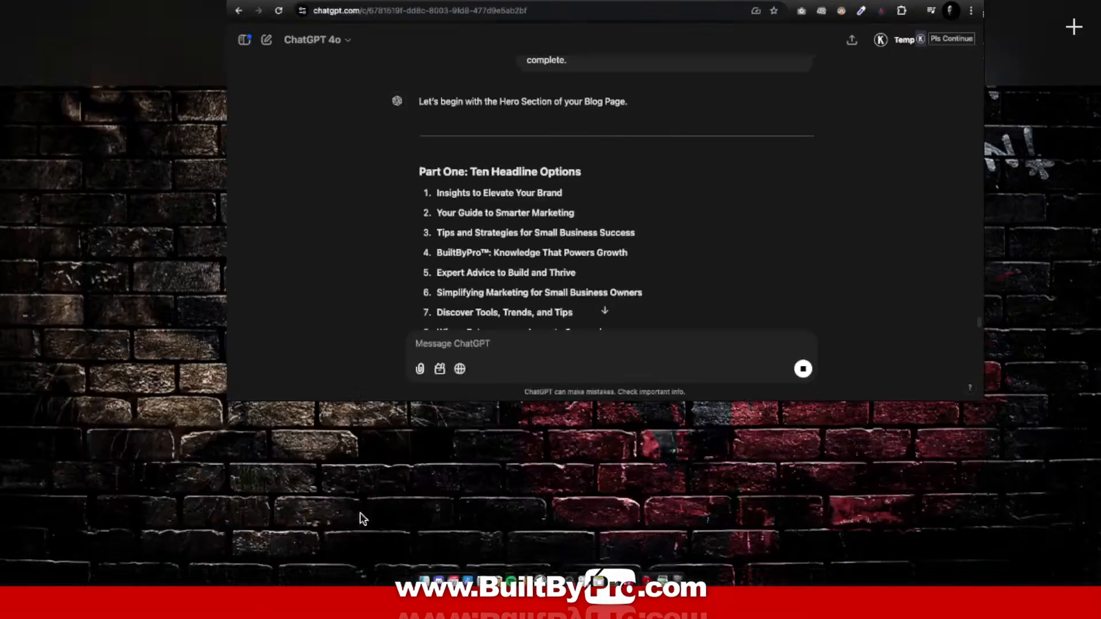
click(598, 36)
Step: Replace the 'Our Blog' heading title with 'BuiltByPro™: Knowledge That Powers Growth'
click(569, 9)
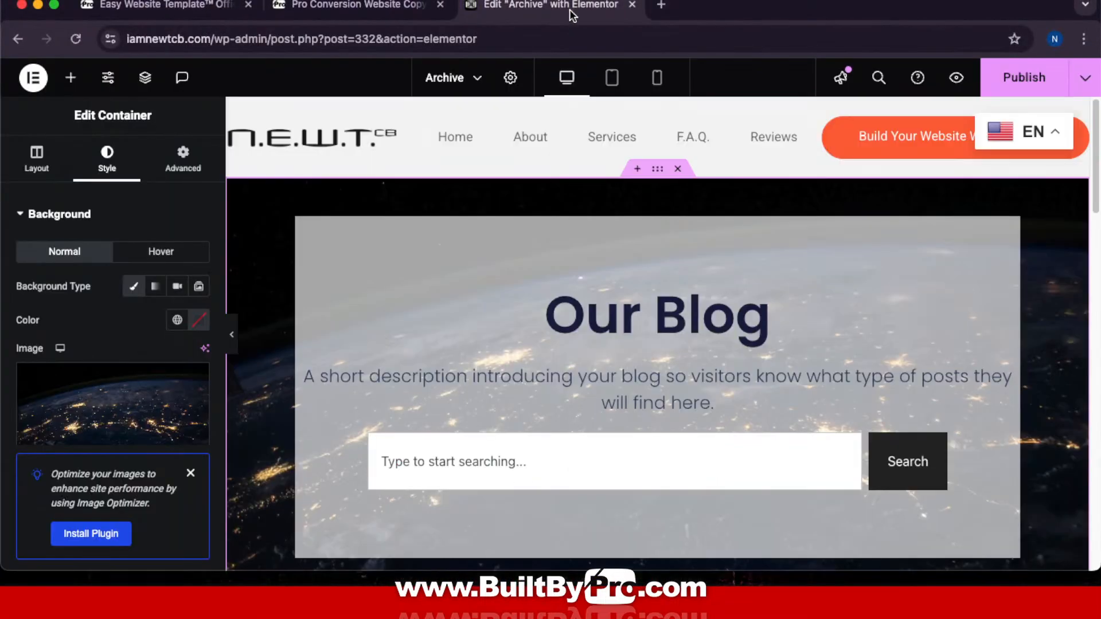
click(704, 281)
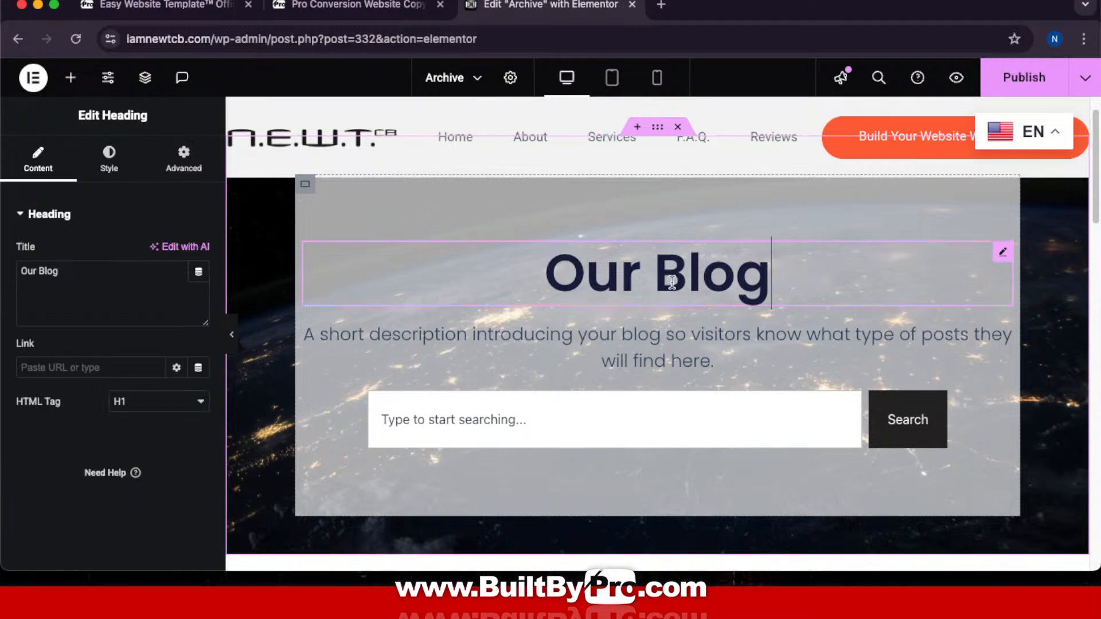
triple_click(33, 265)
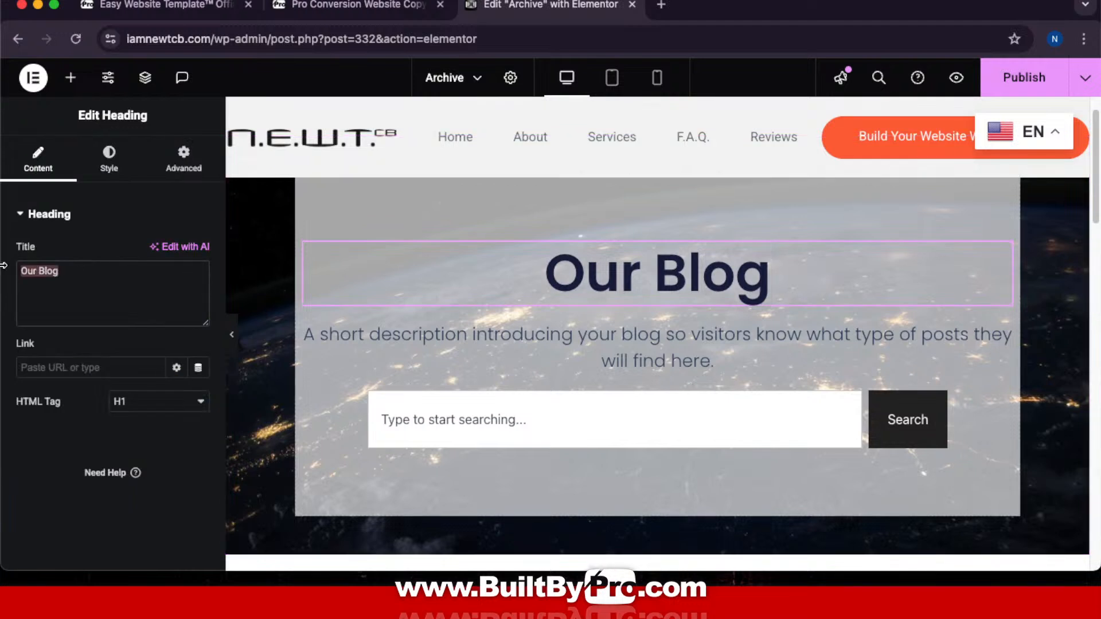
key(super+v)
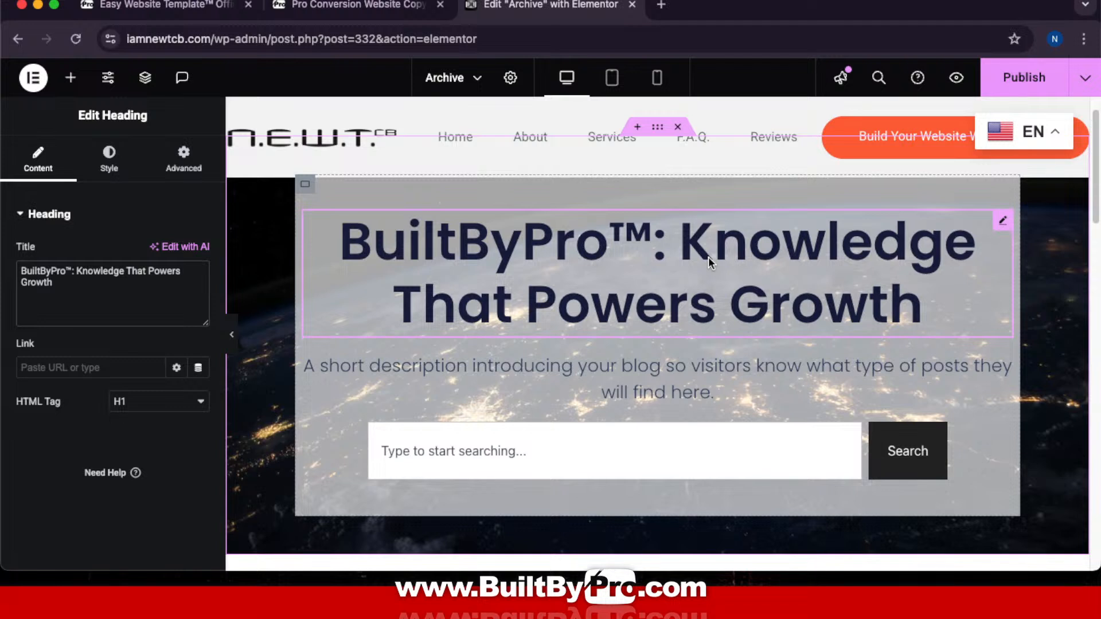
click(106, 167)
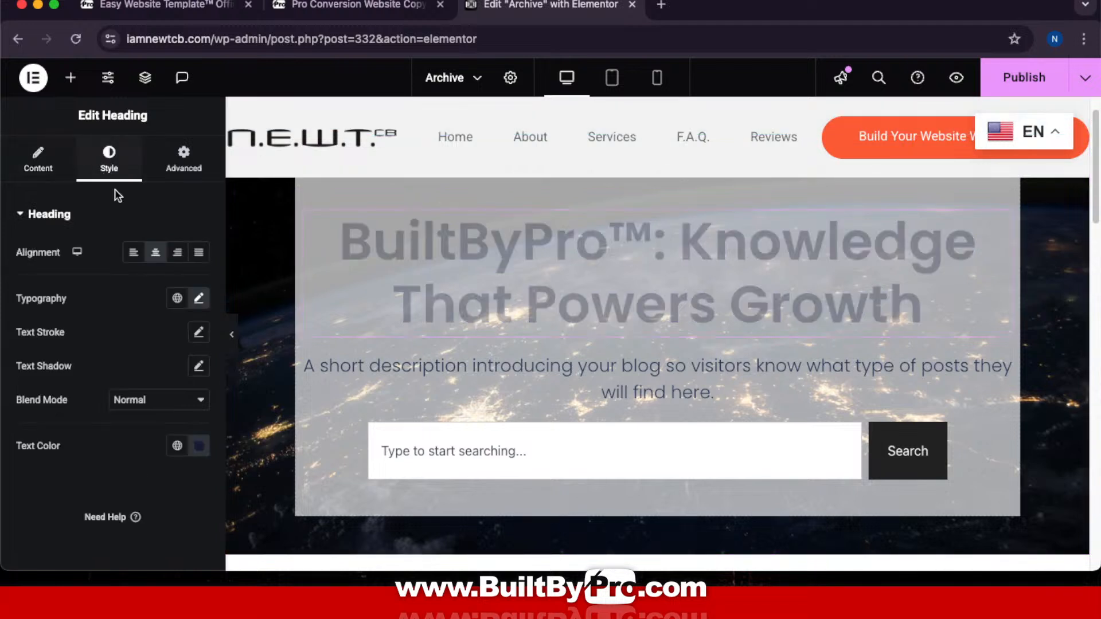
Step: Switch the heading size unit to em, trying Peralta but keeping the Default font
click(199, 299)
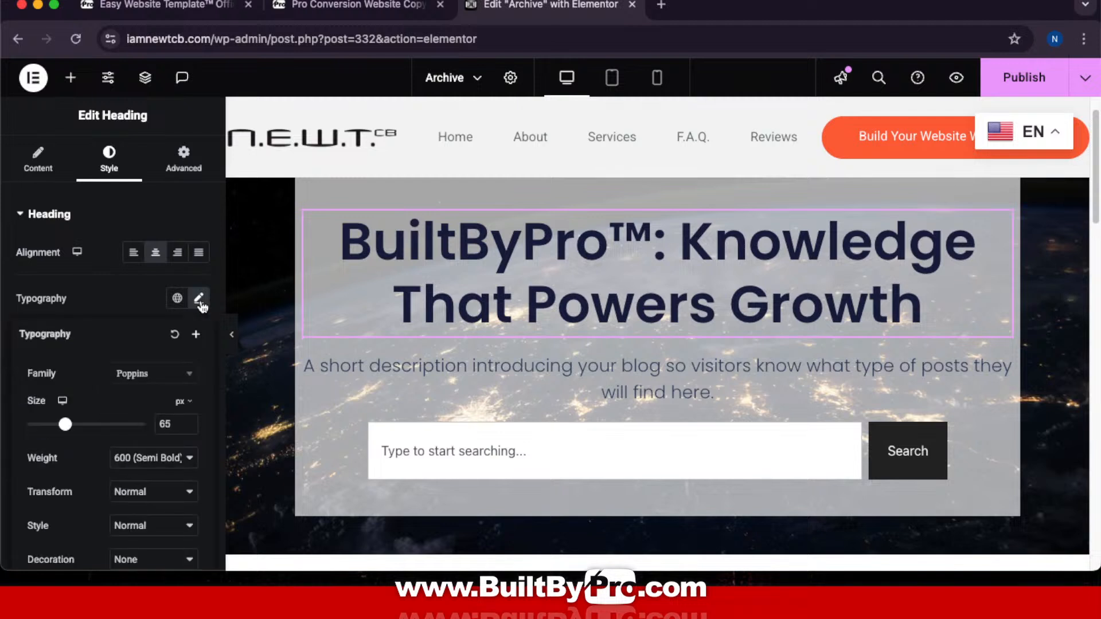
click(182, 402)
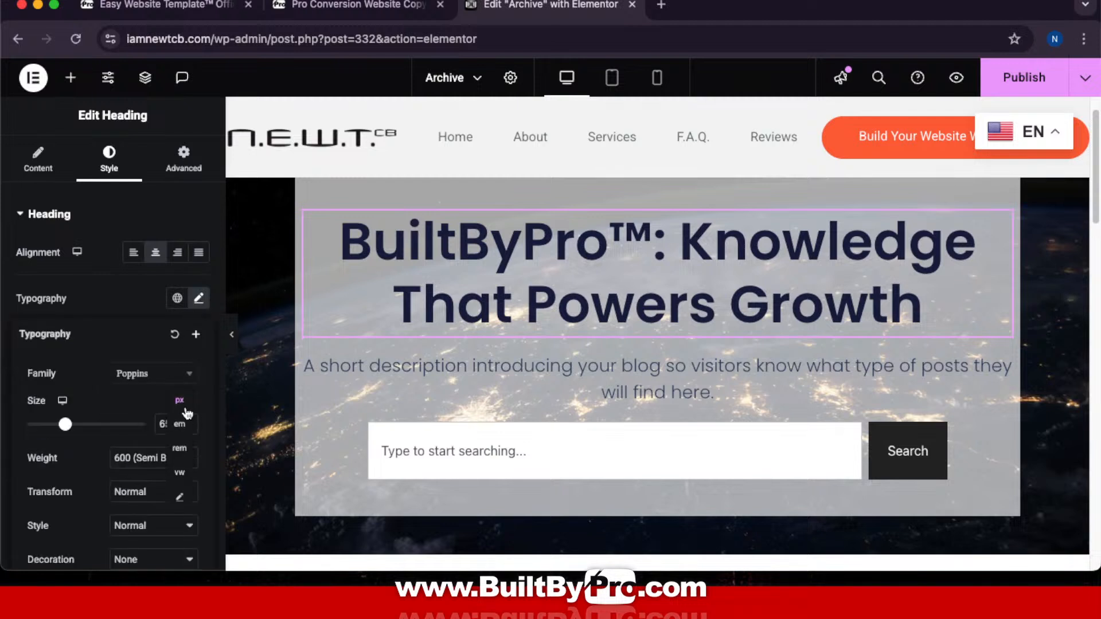
click(181, 423)
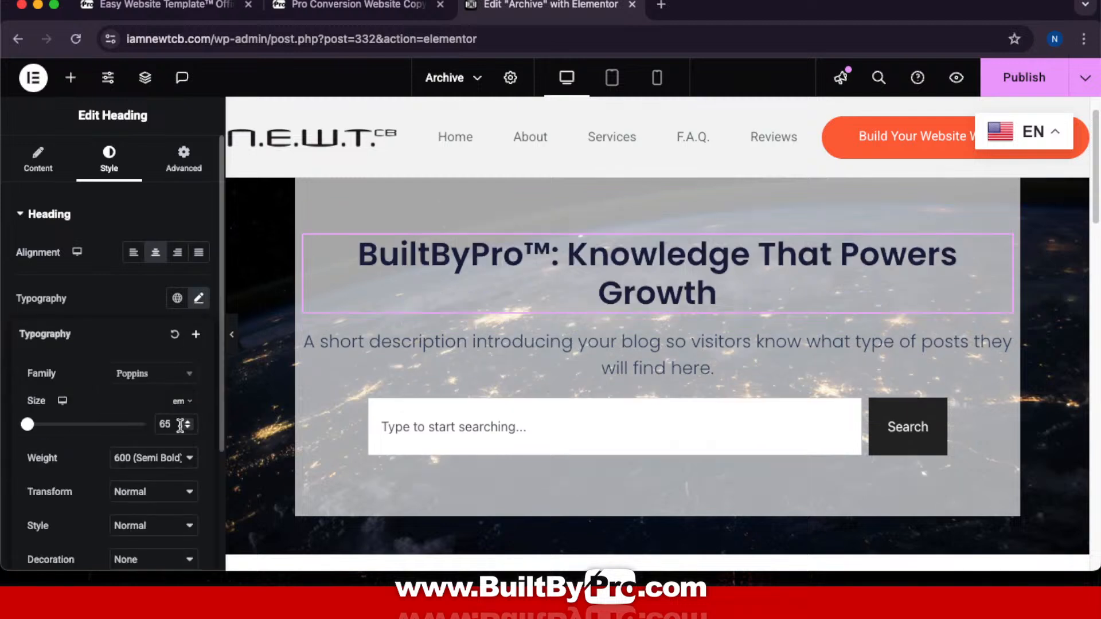
click(175, 383)
scroll(166, 251, up, 10)
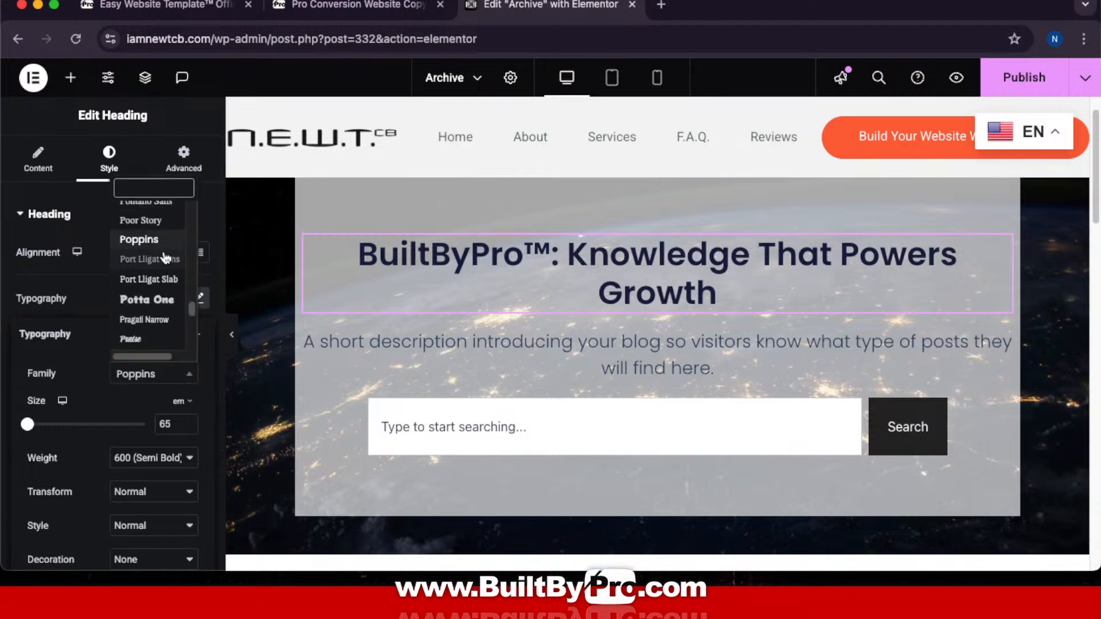
click(164, 255)
click(131, 379)
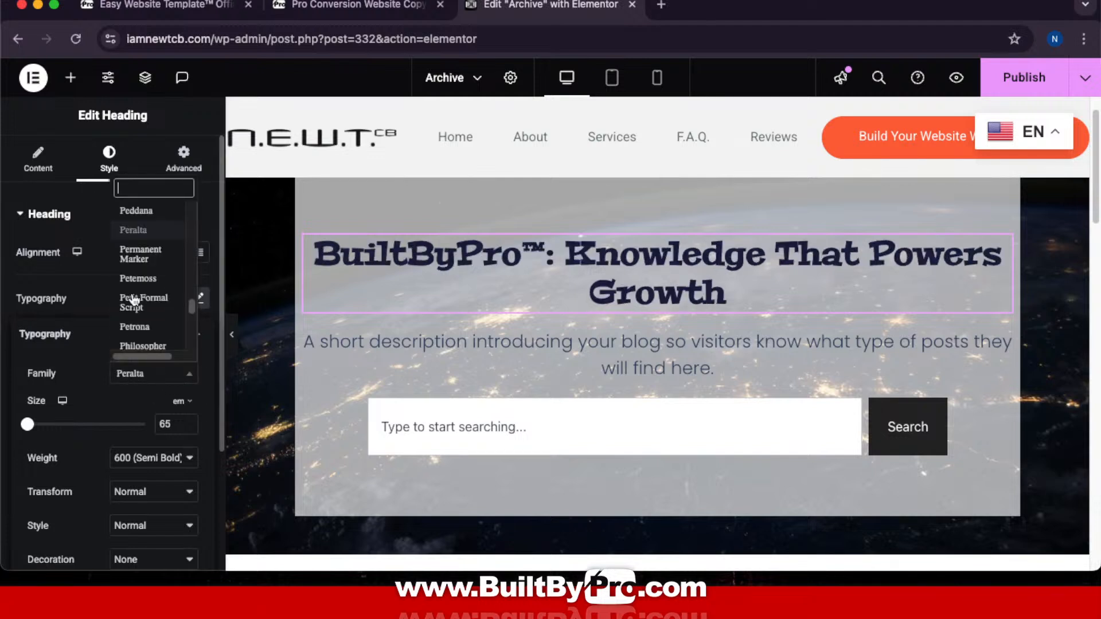
scroll(150, 300, up, 20)
scroll(153, 300, up, 15)
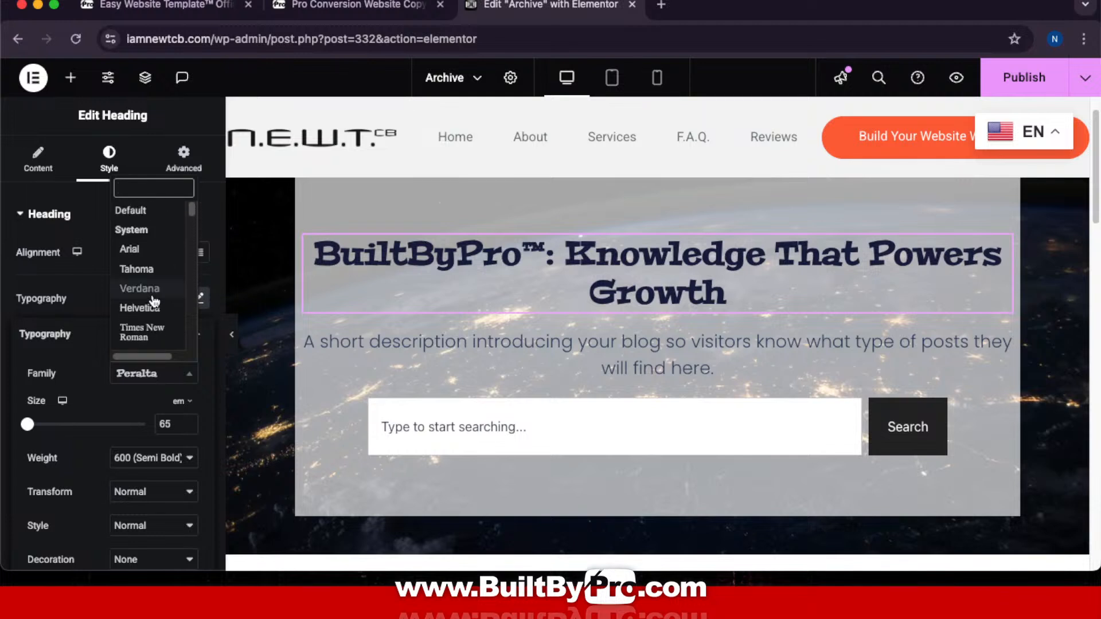
click(135, 210)
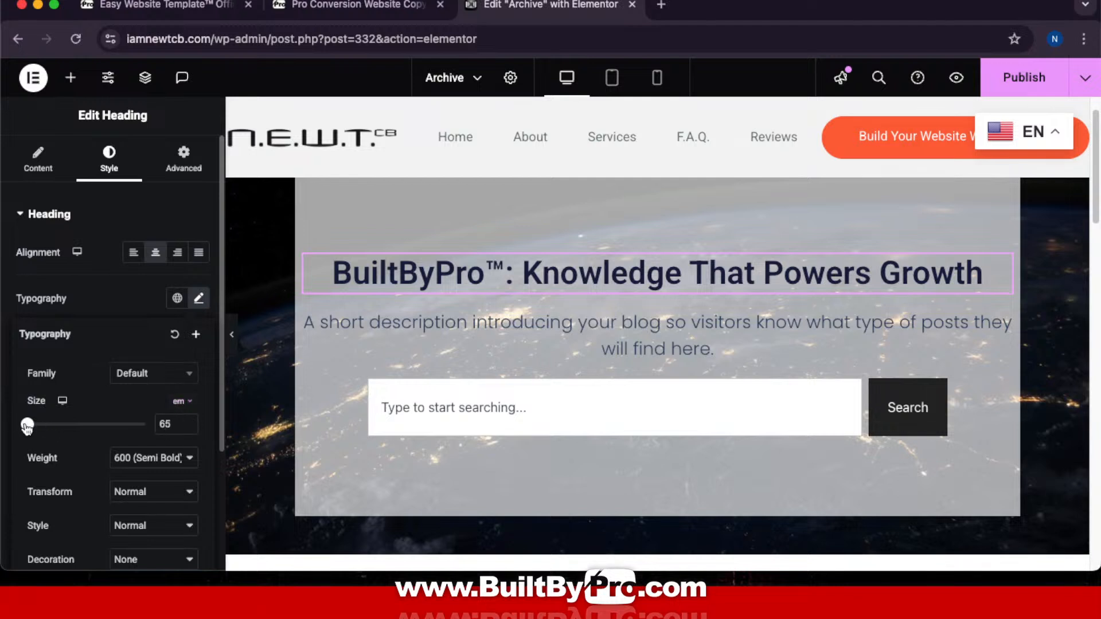
Step: Set the heading font size to 2 em
drag(27, 427, 42, 431)
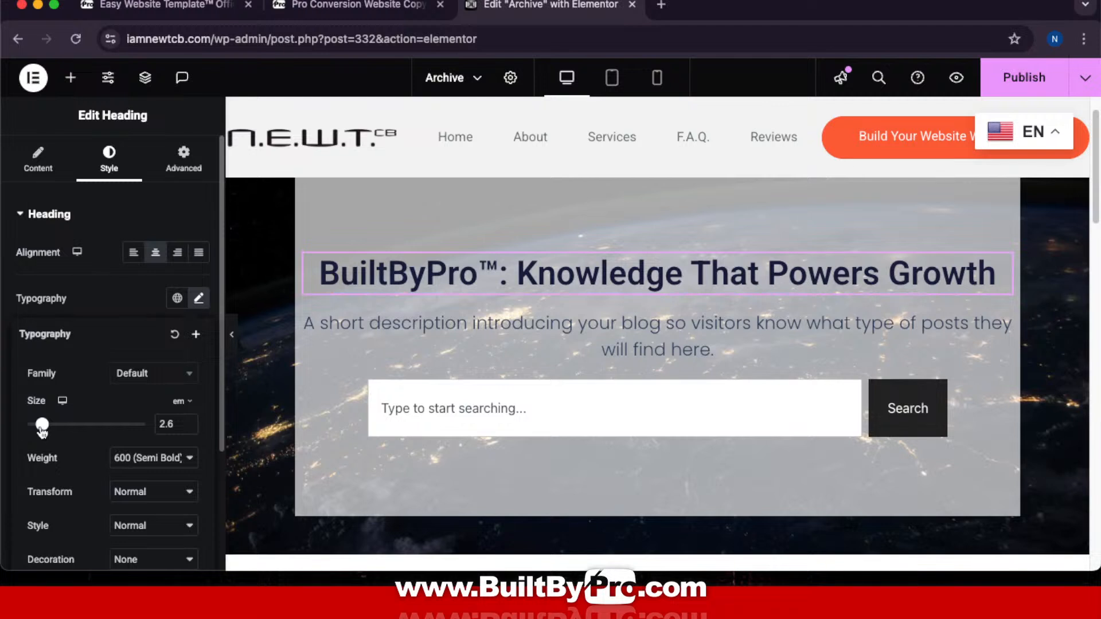
drag(42, 429, 38, 429)
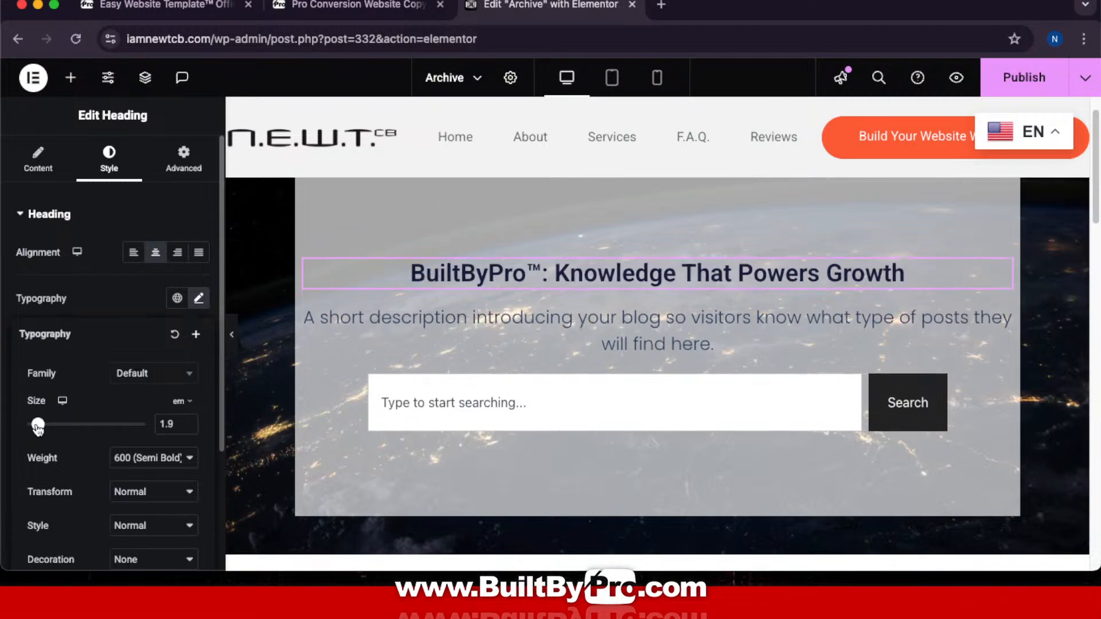
click(188, 424)
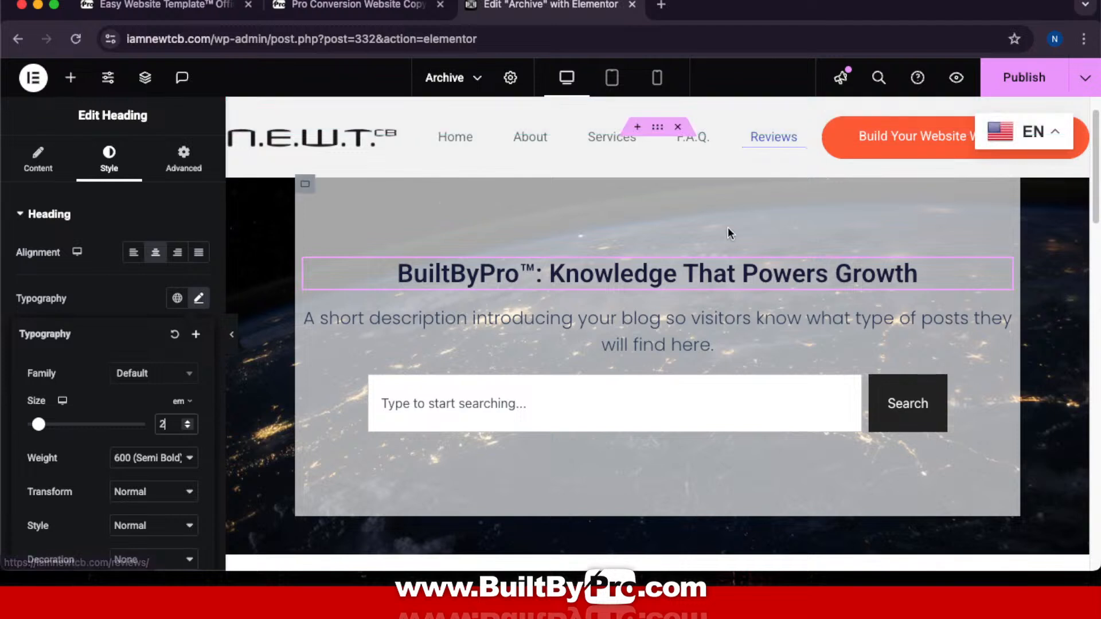
scroll(665, 286, up, 2)
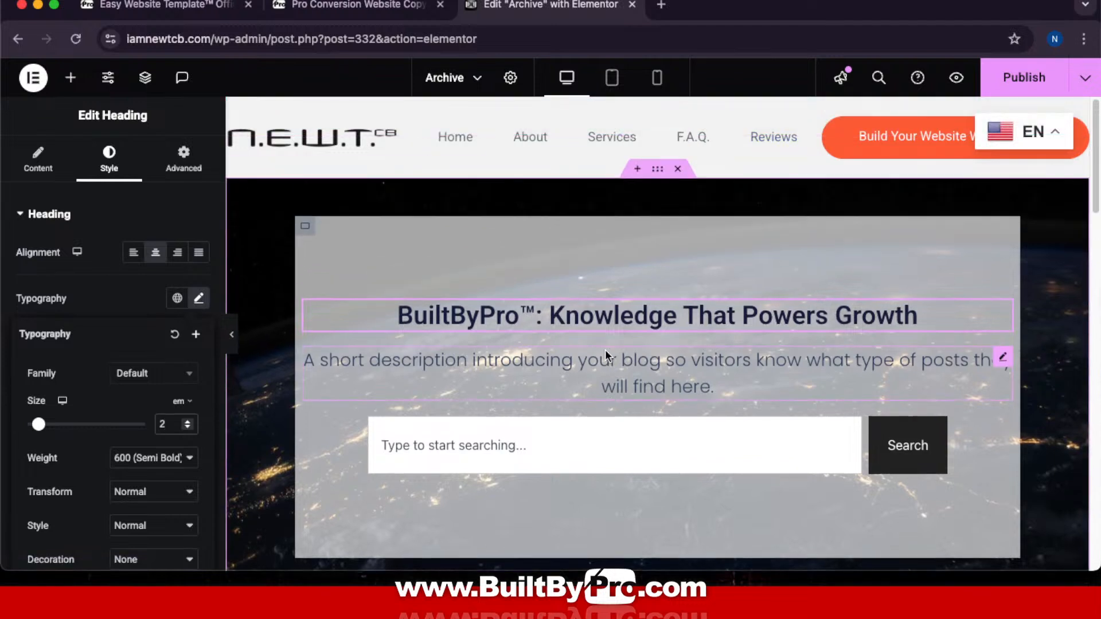
click(306, 227)
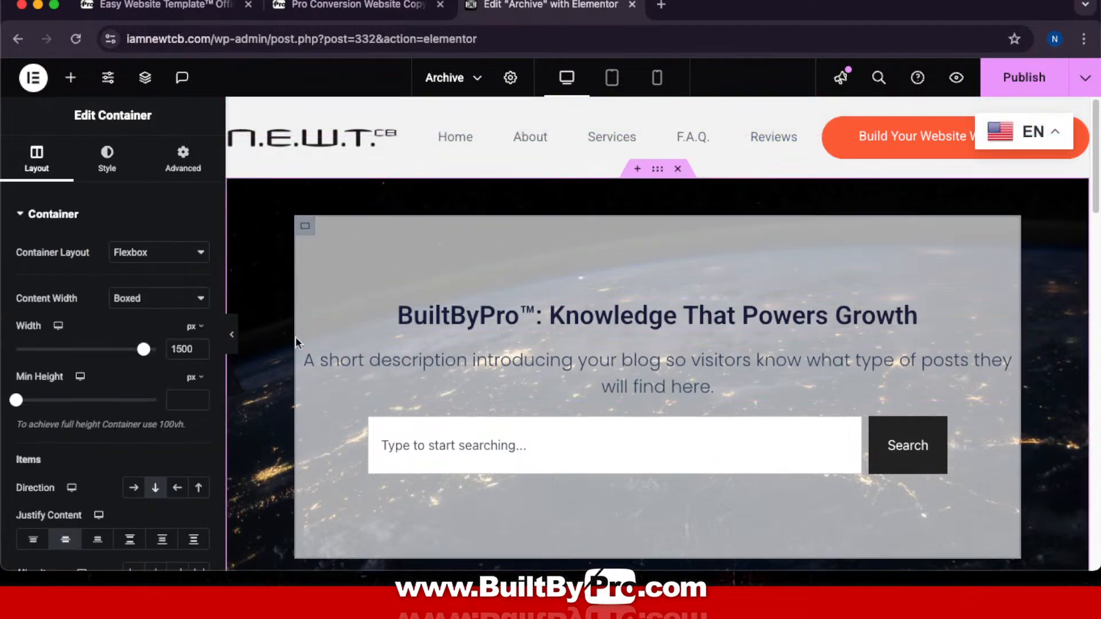
Step: Clear the hero container's Width value so it reverts to default
click(198, 352)
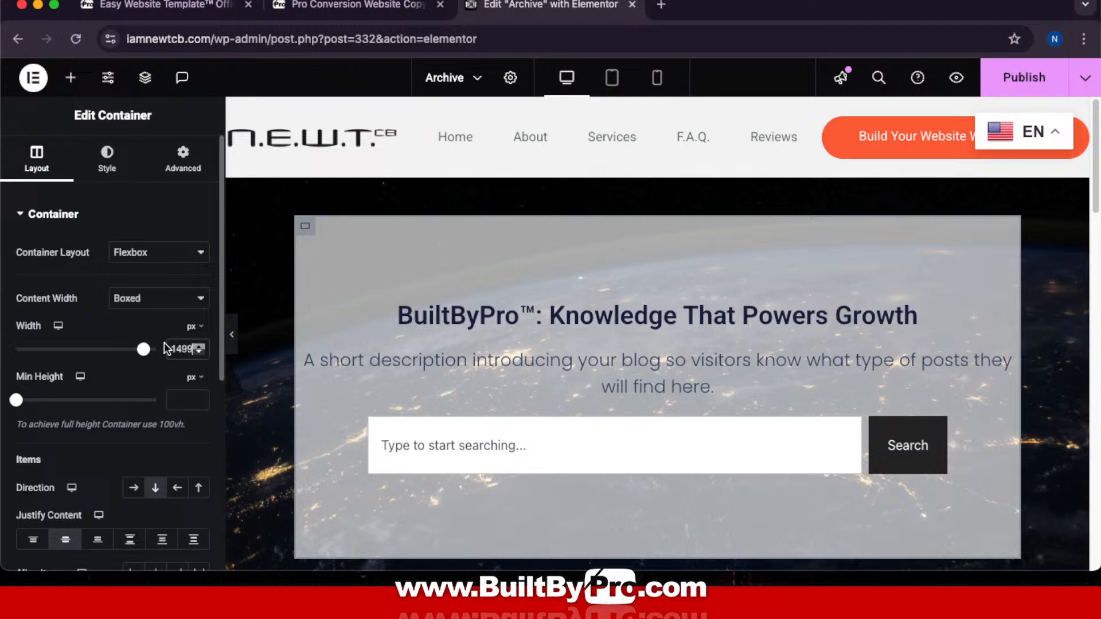
drag(190, 353, 145, 354)
double_click(192, 350)
key(BackSpace)
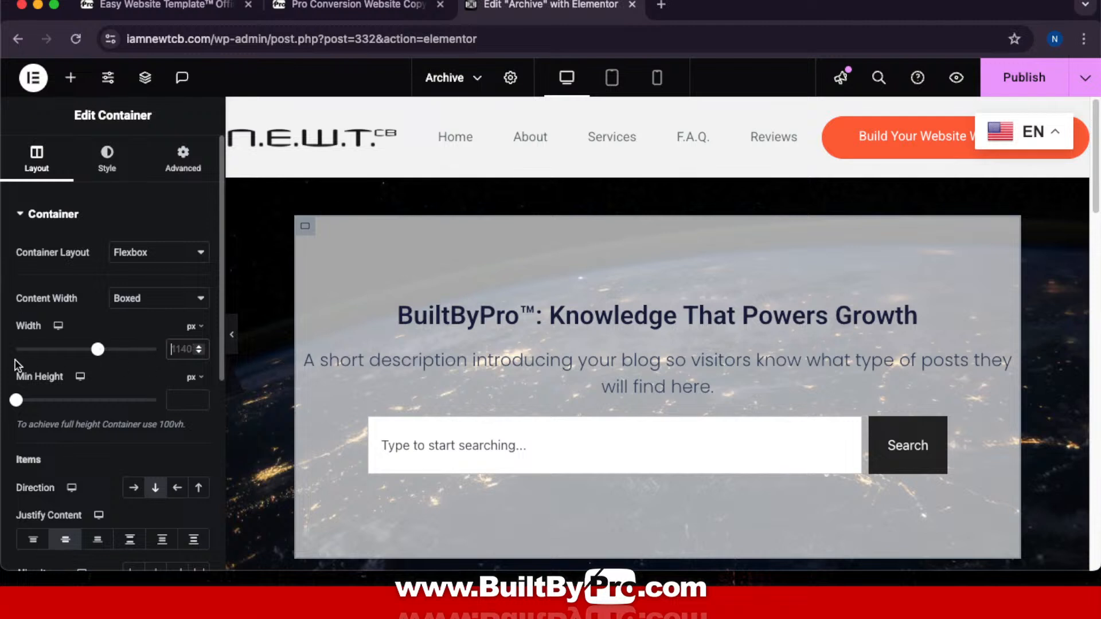
Step: Set the container's linked padding to 3 em on all sides
click(170, 168)
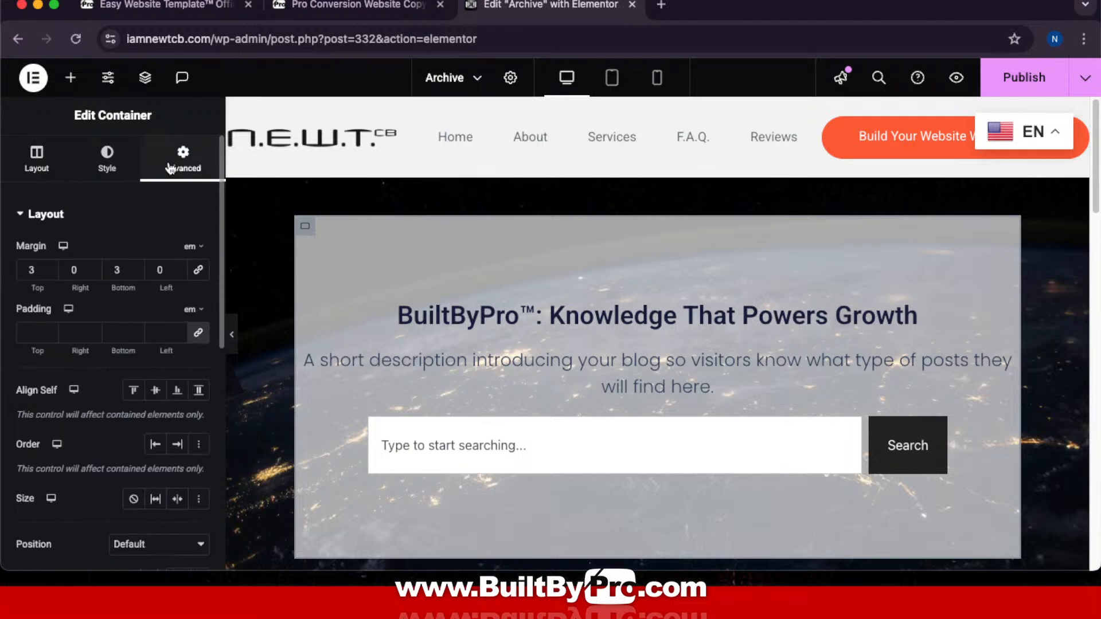
click(195, 310)
click(197, 316)
click(197, 315)
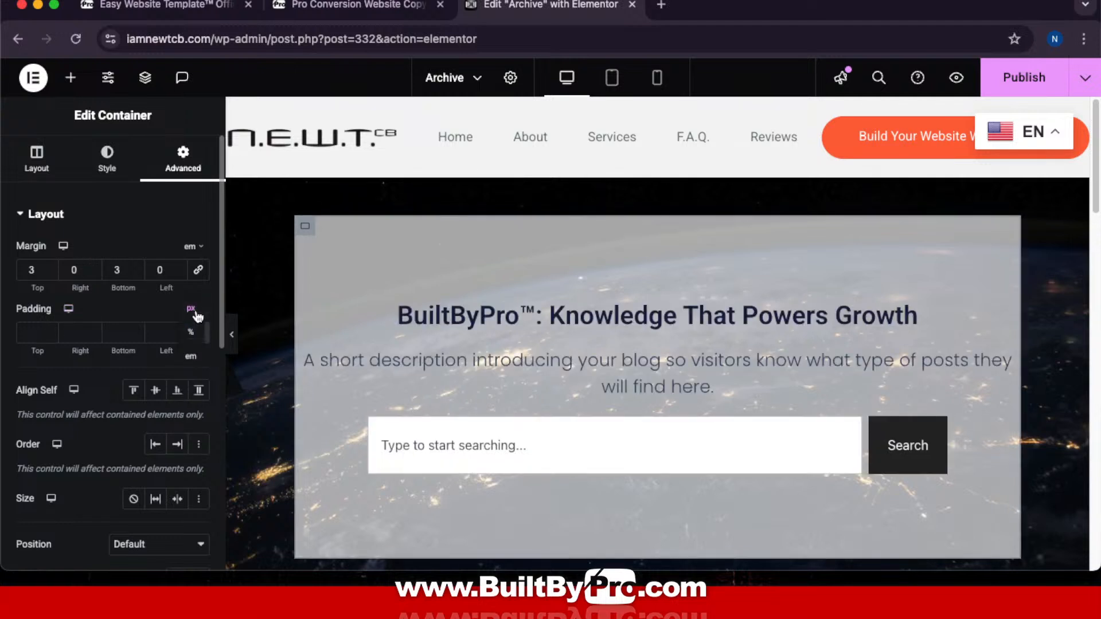
click(192, 357)
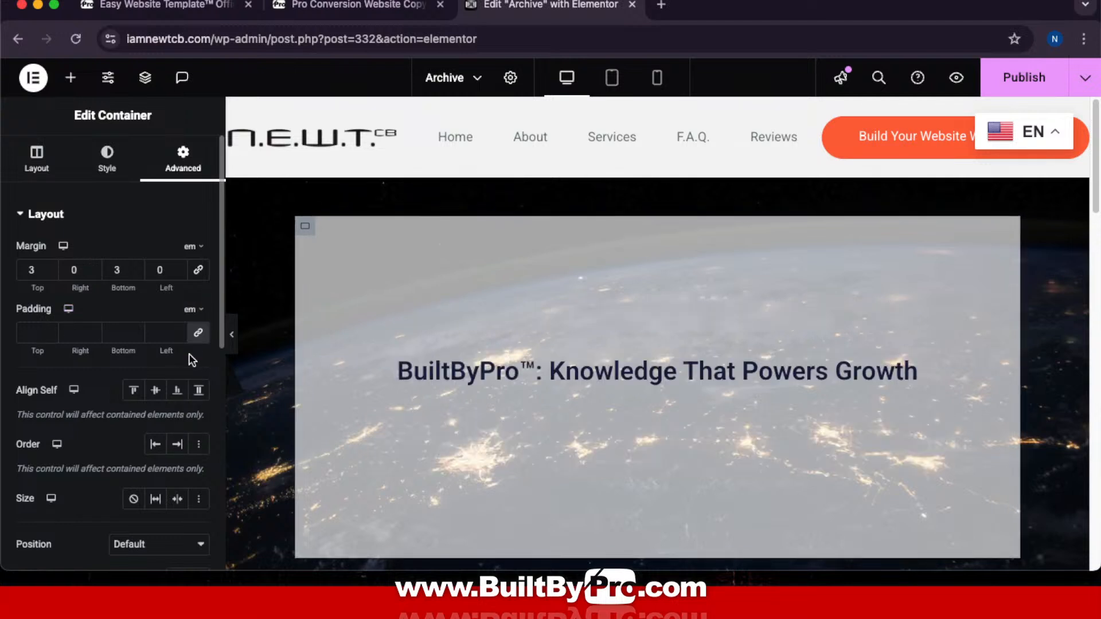
click(50, 329)
click(50, 330)
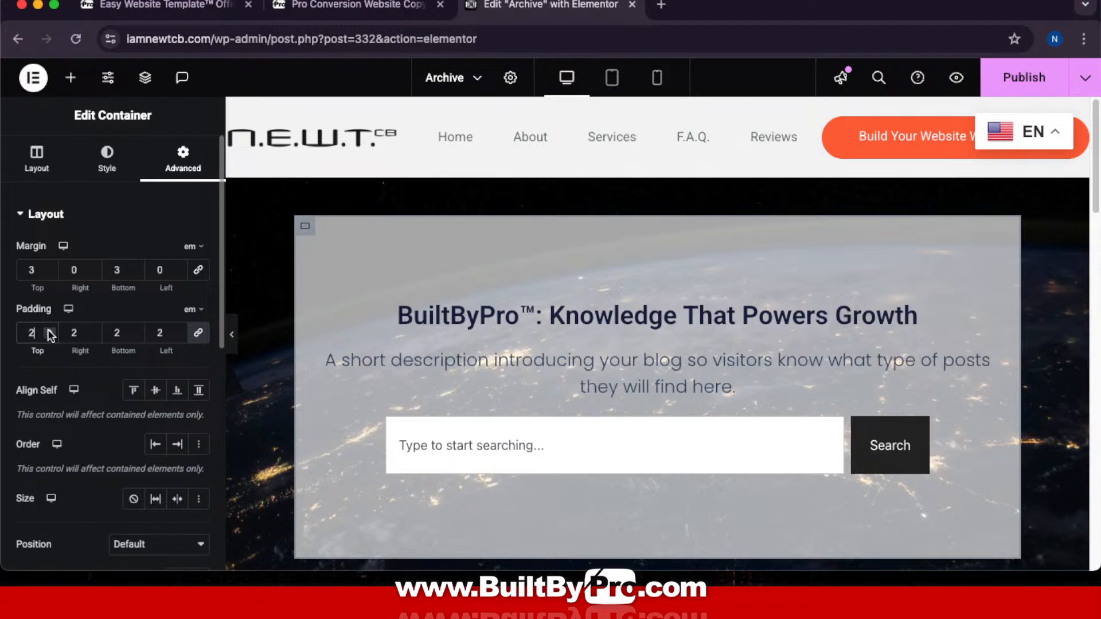
click(50, 330)
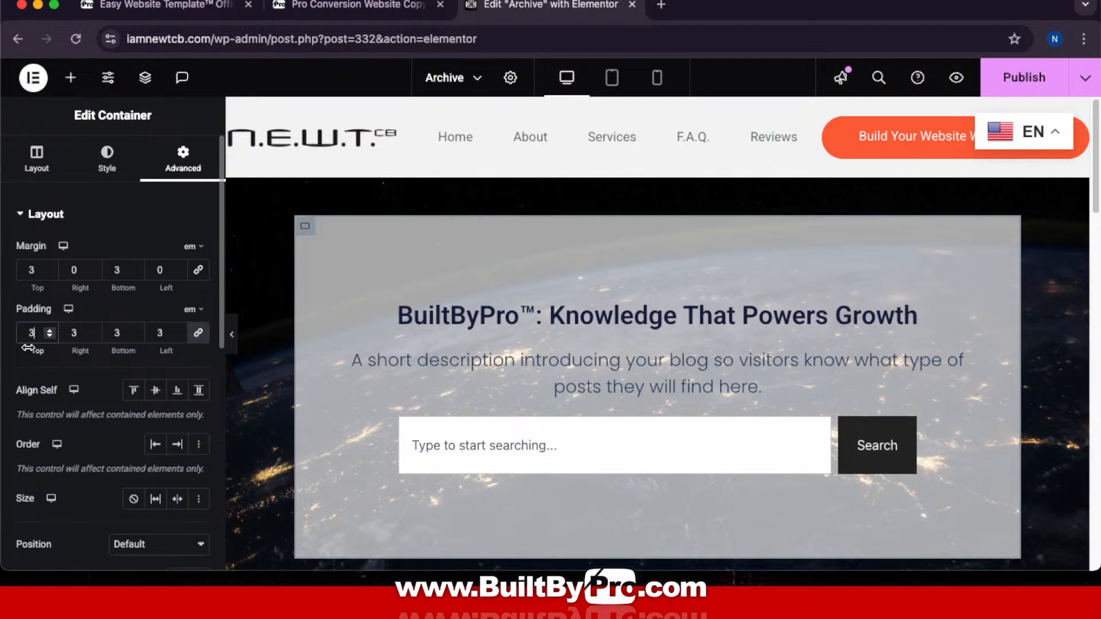
scroll(714, 249, down, 3)
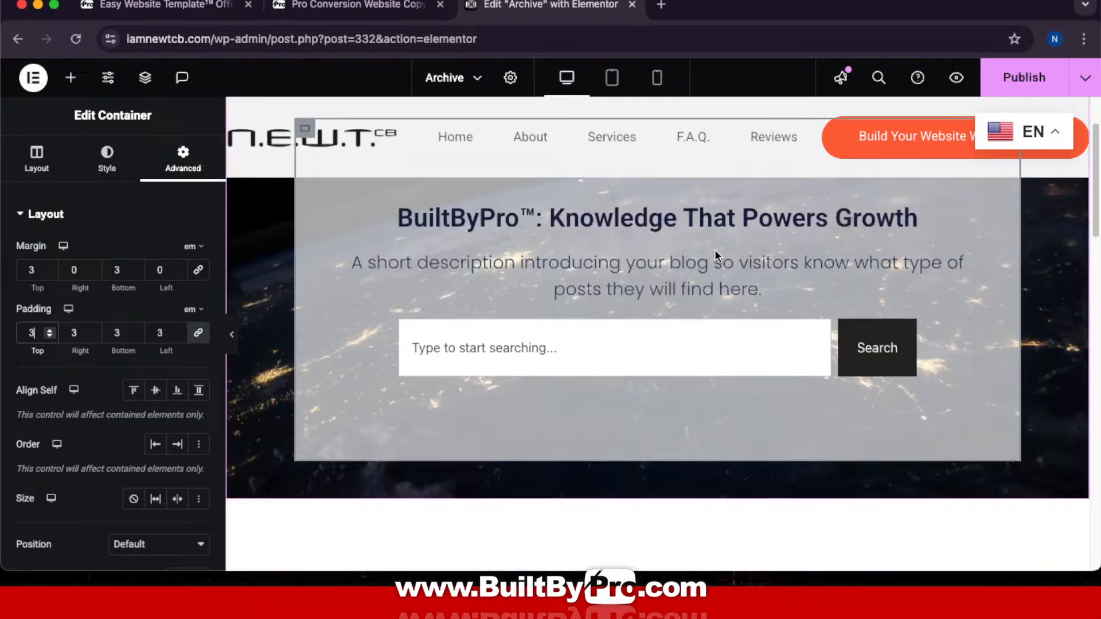
scroll(715, 249, up, 3)
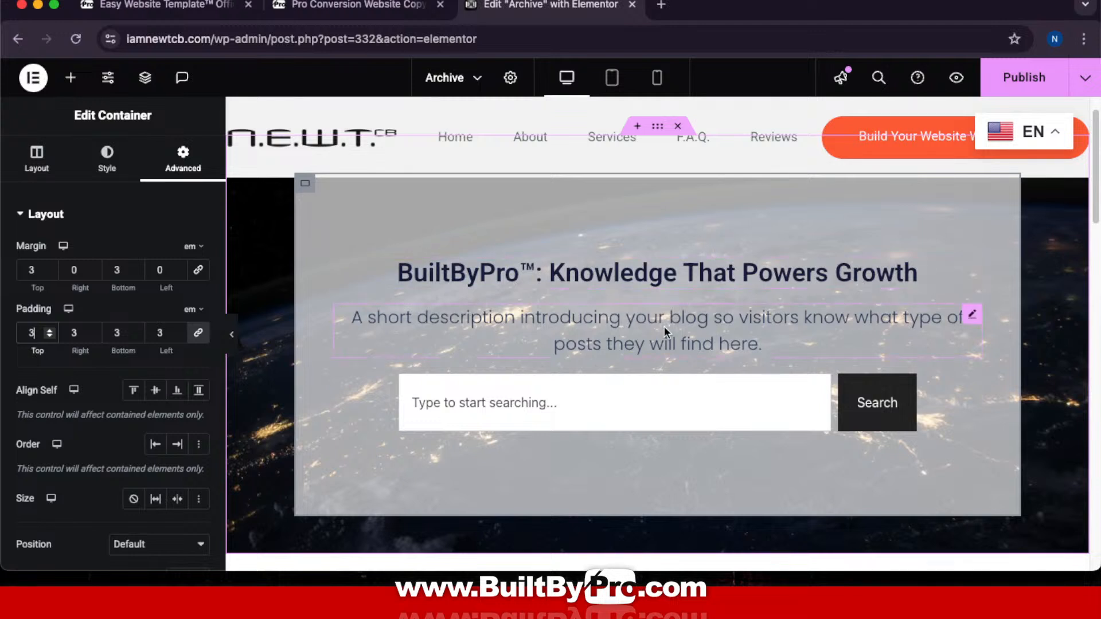
key(ctrl+Up)
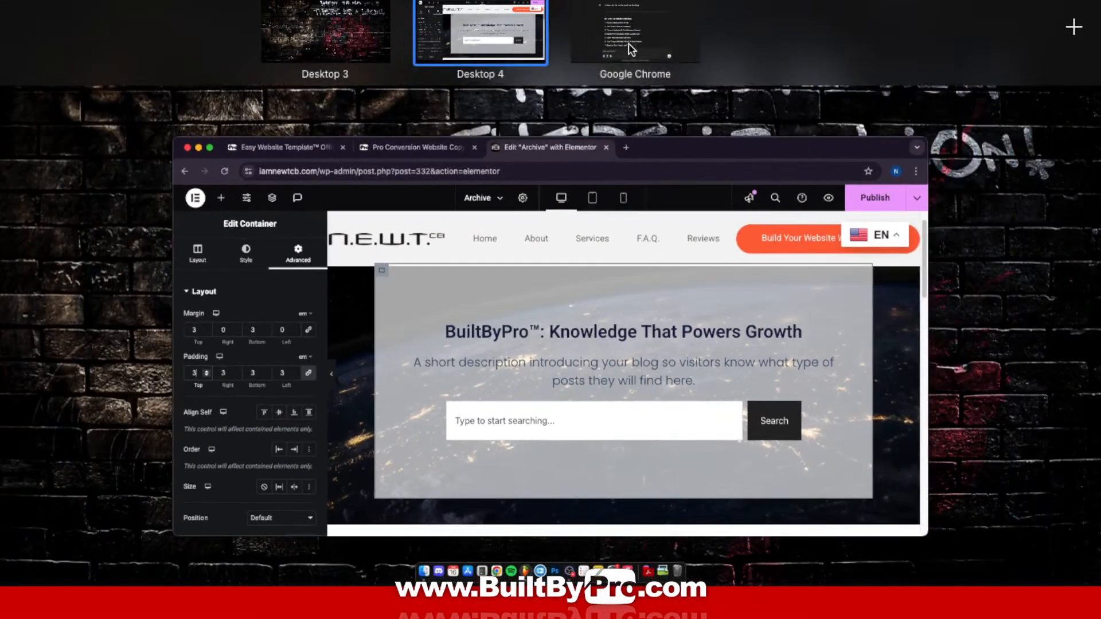
Step: Reply '4' in ChatGPT to choose option 4
click(628, 40)
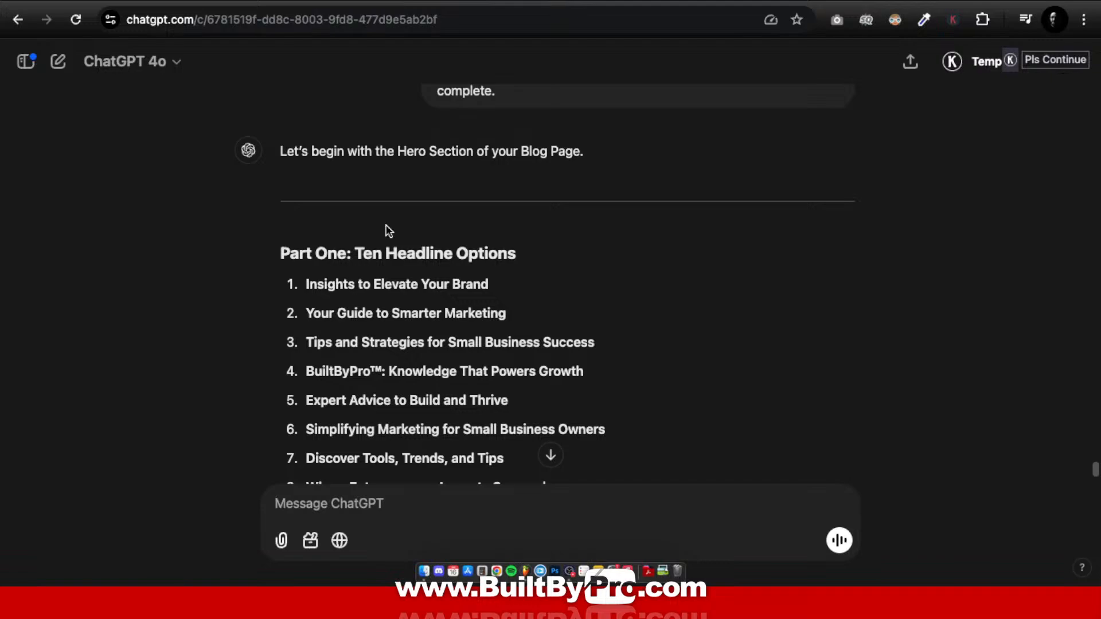
key(ctrl+Up)
click(599, 35)
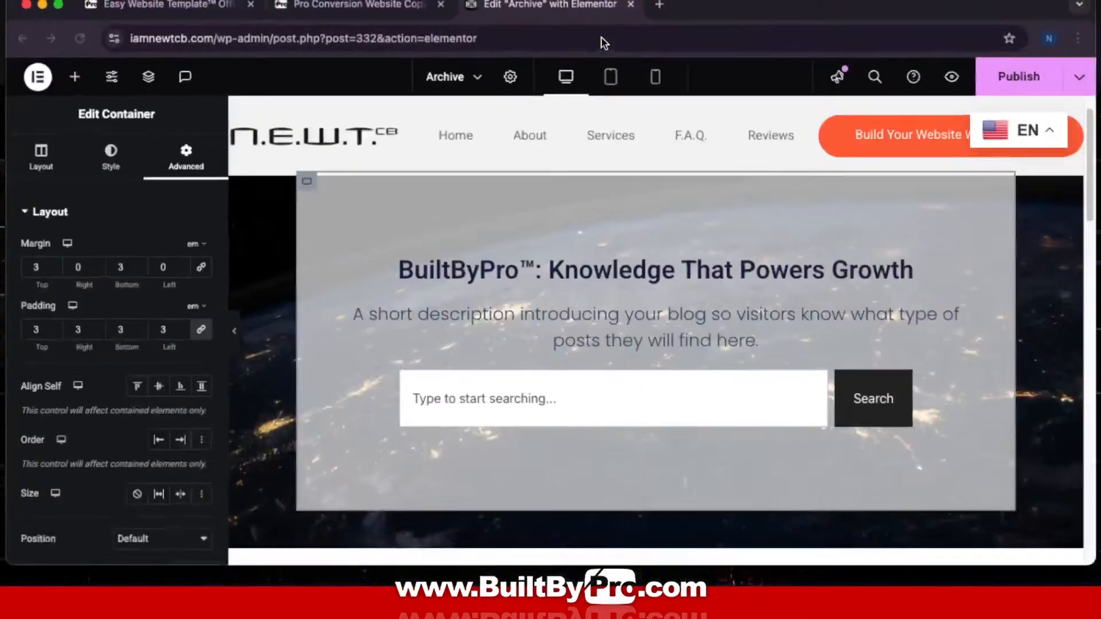
key(ctrl+Up)
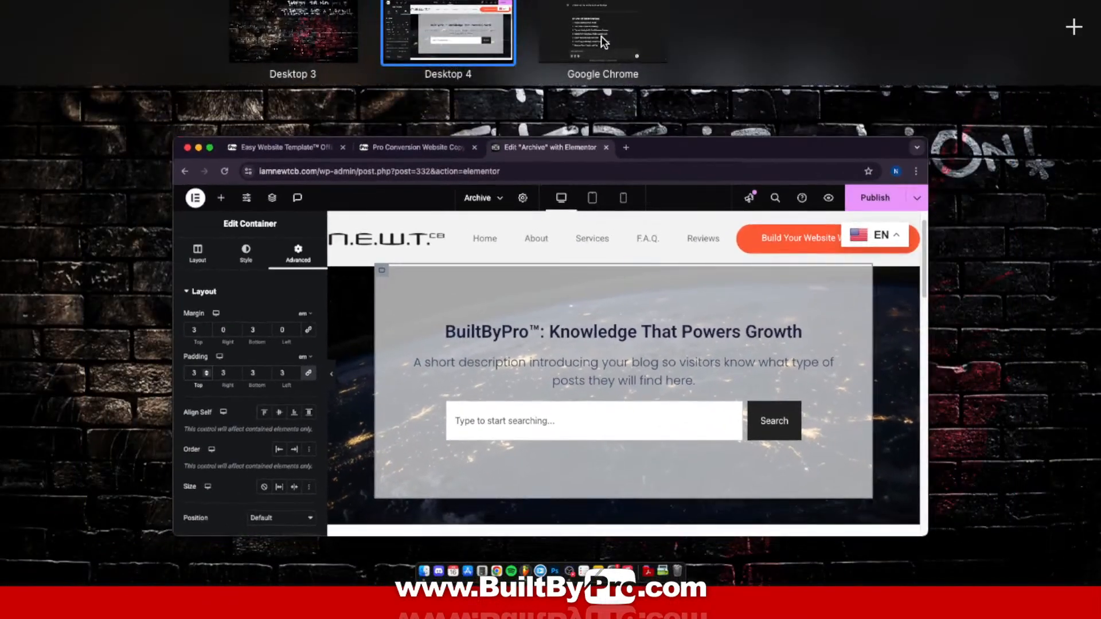
click(602, 37)
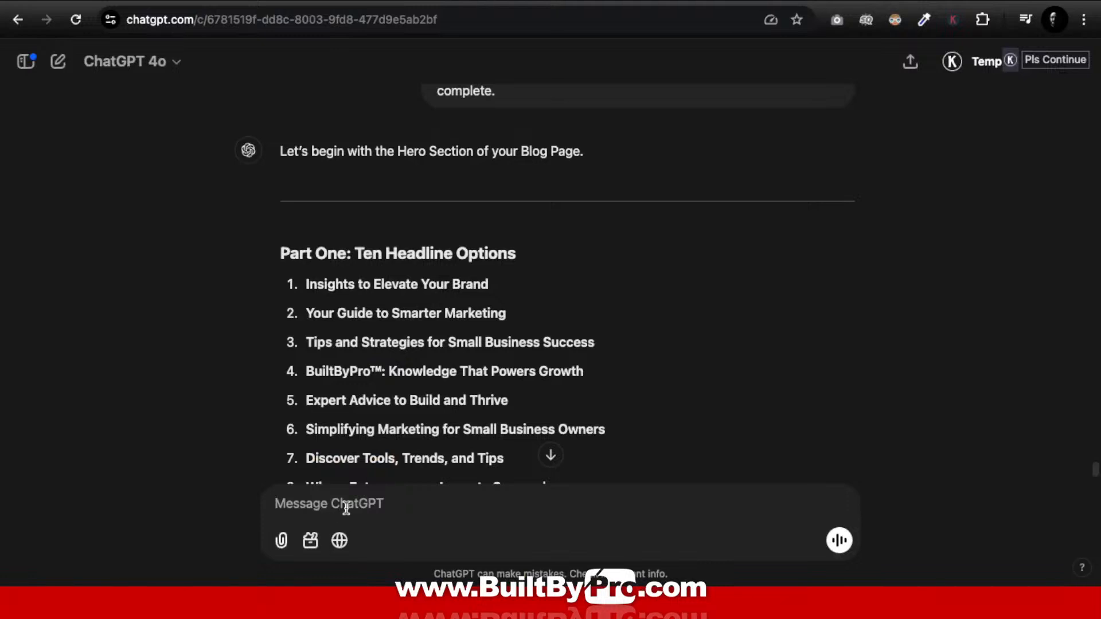
text(4)
key(Return)
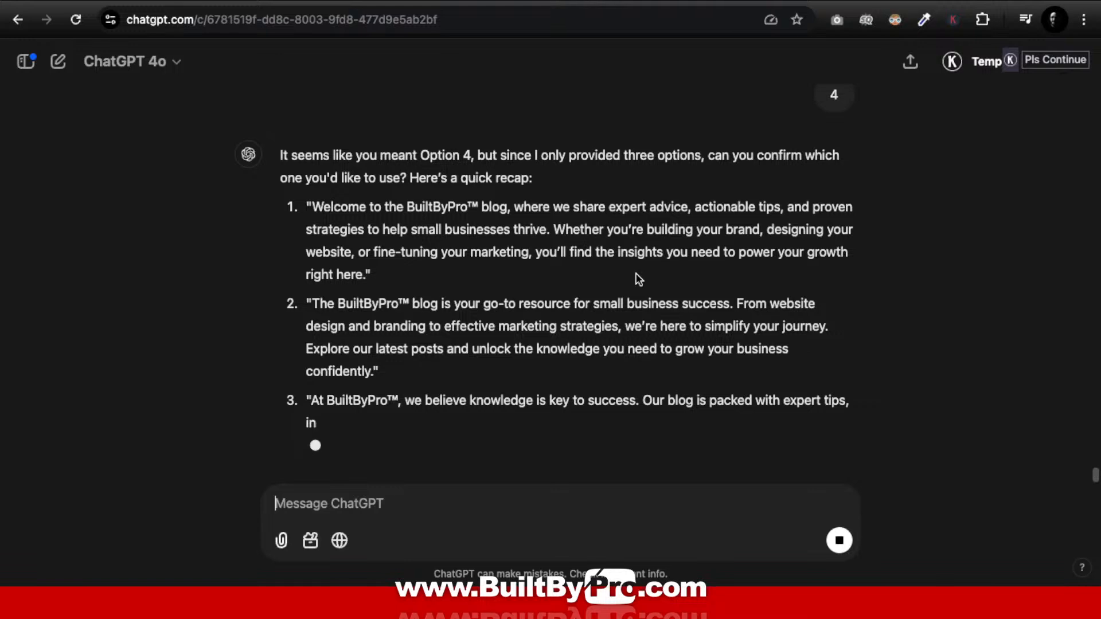
Step: Select the Option 2 blog description text in ChatGPT's answer
scroll(638, 279, up, 5)
scroll(637, 275, up, 1)
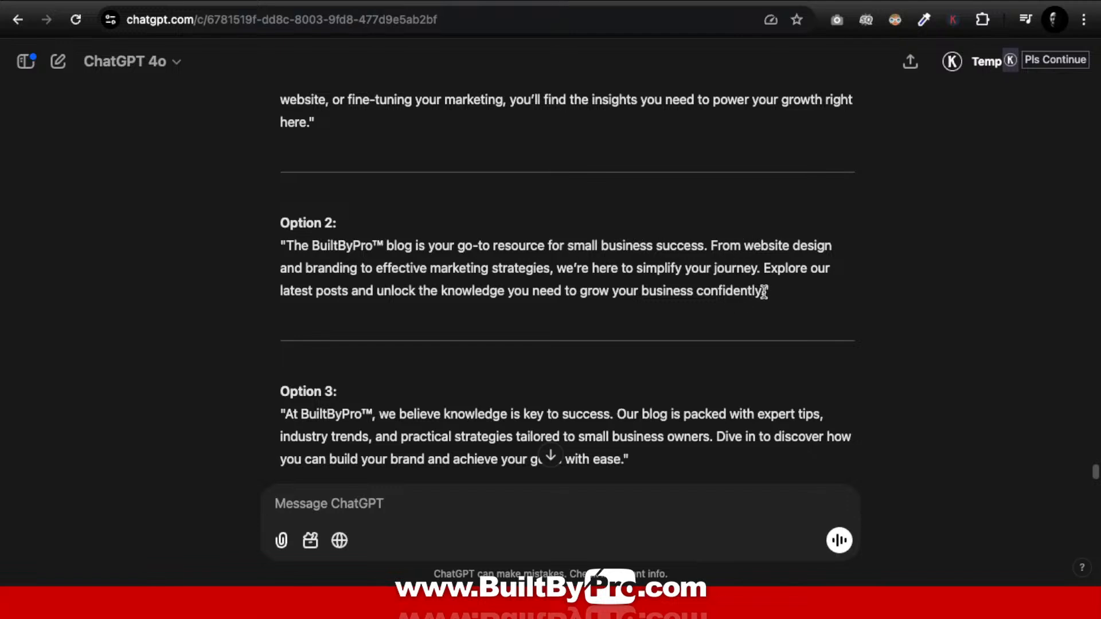
drag(763, 291, 285, 247)
key(super+c)
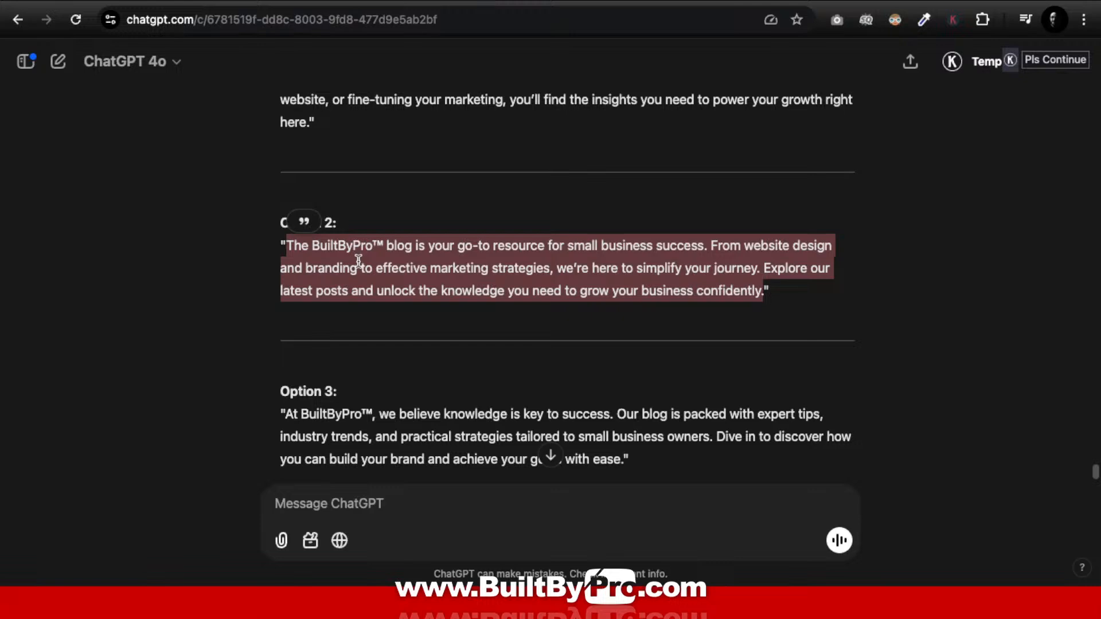
key(ctrl+Up)
Step: Open the Archive Settings panel, showing title Archive and status Published
click(536, 16)
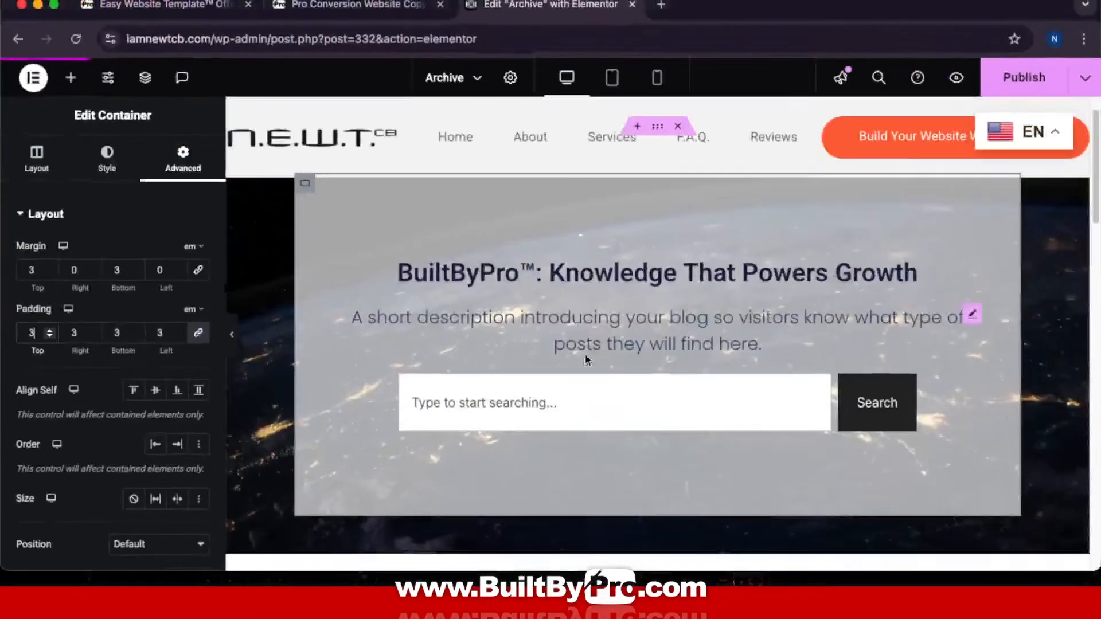
click(656, 318)
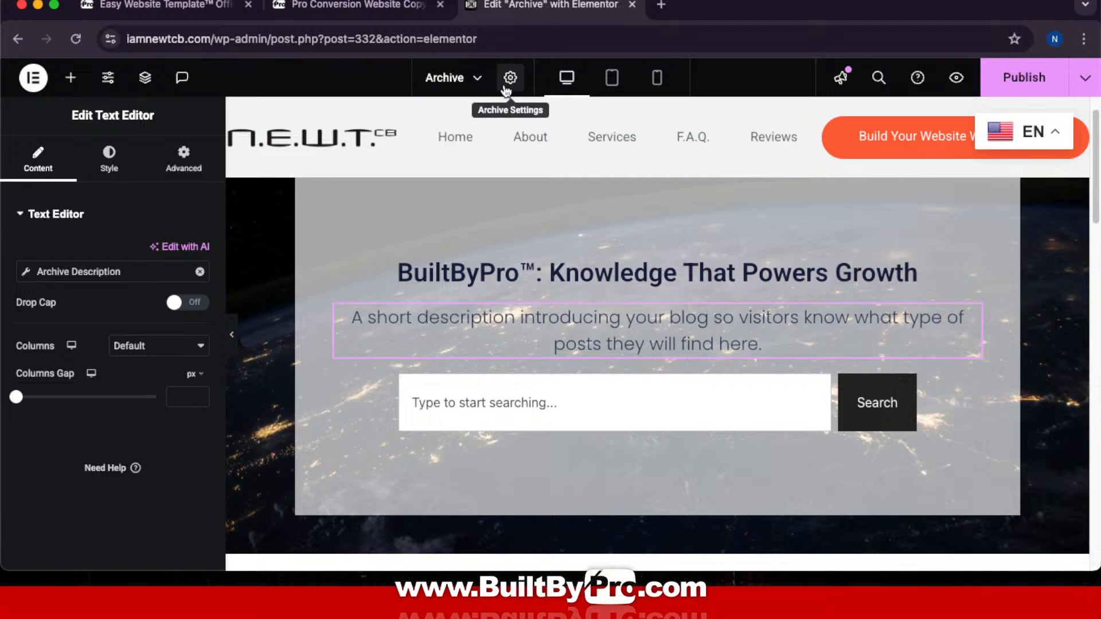
click(658, 280)
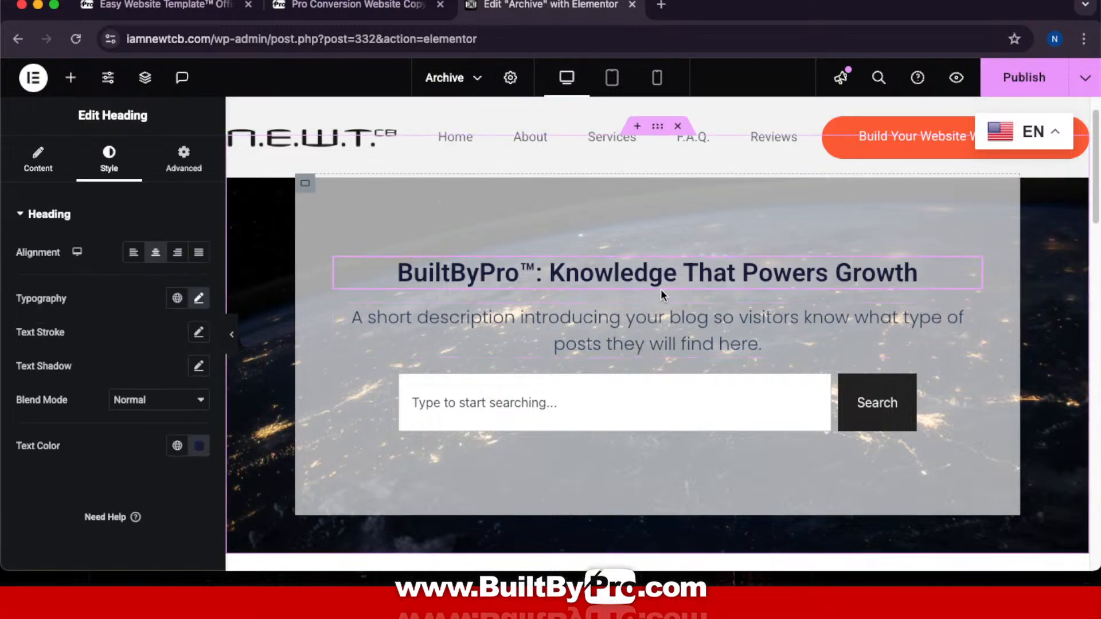
click(512, 79)
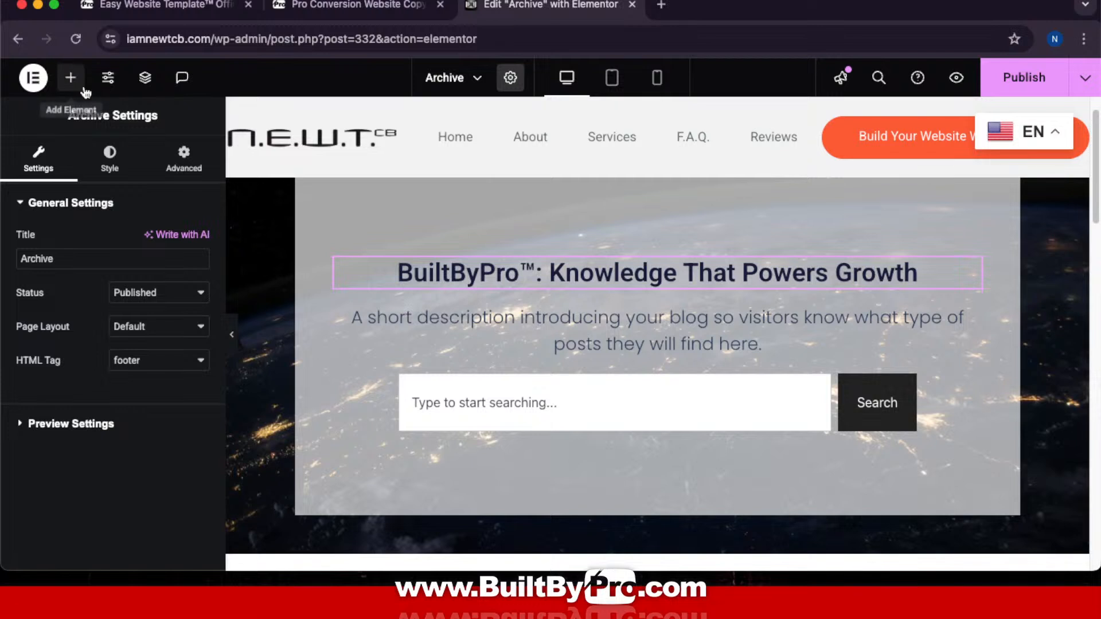
click(71, 78)
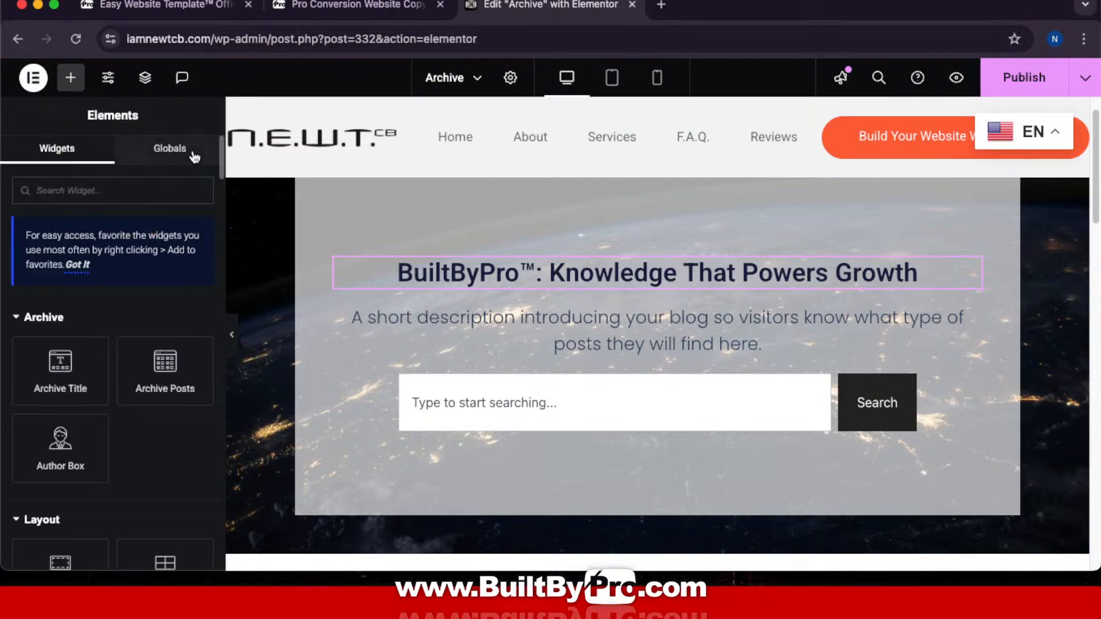
click(170, 149)
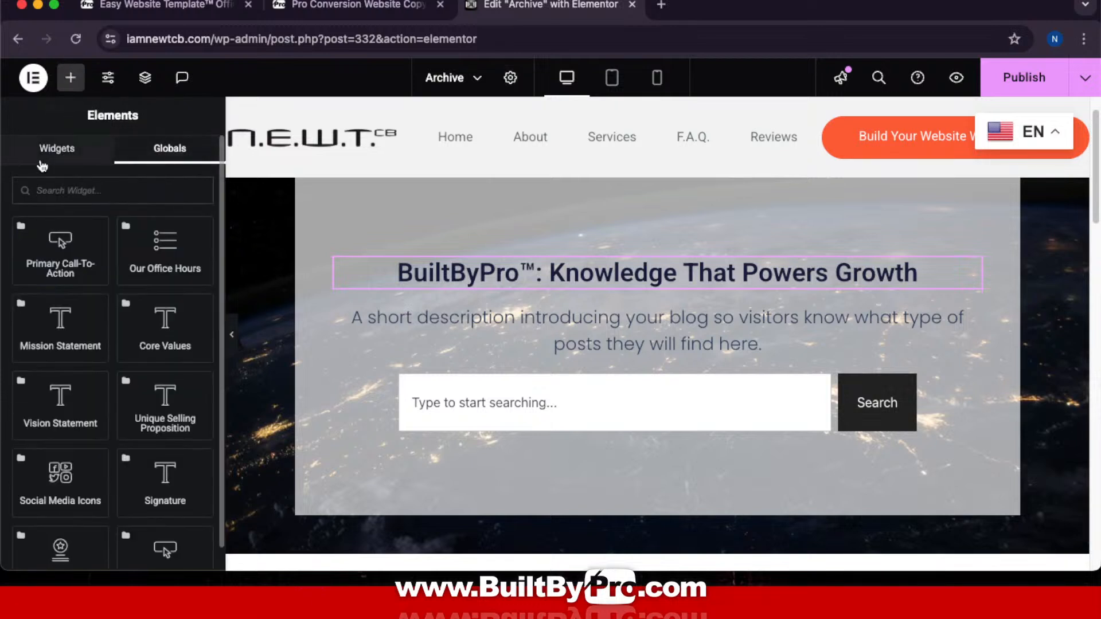
click(68, 156)
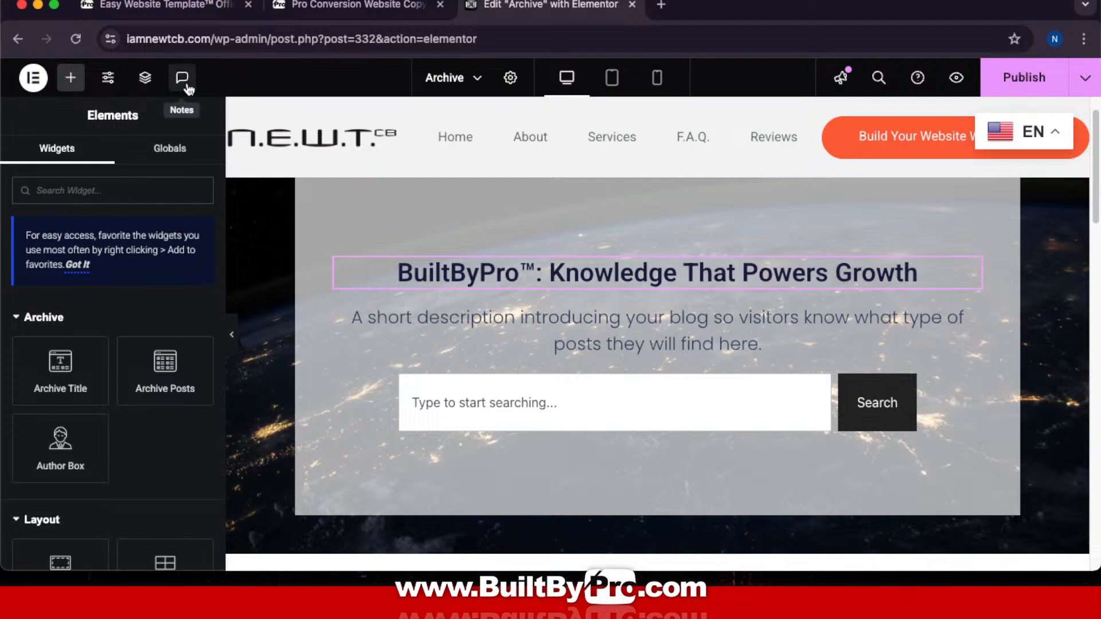
click(511, 79)
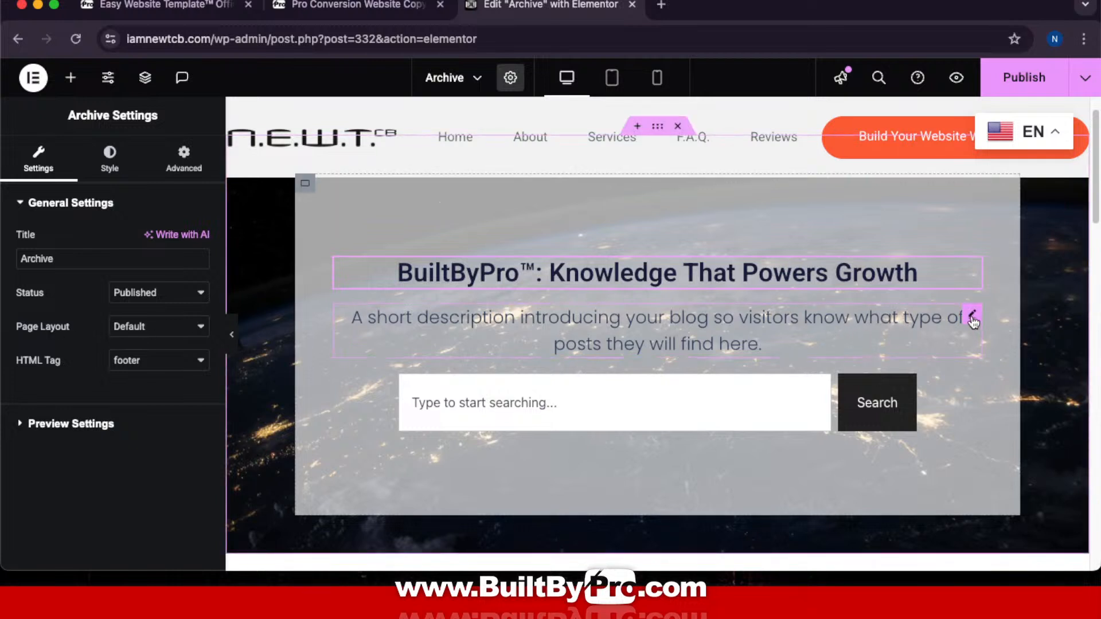
Step: Delete the short description and drag a Text Editor widget into the hero
right_click(973, 322)
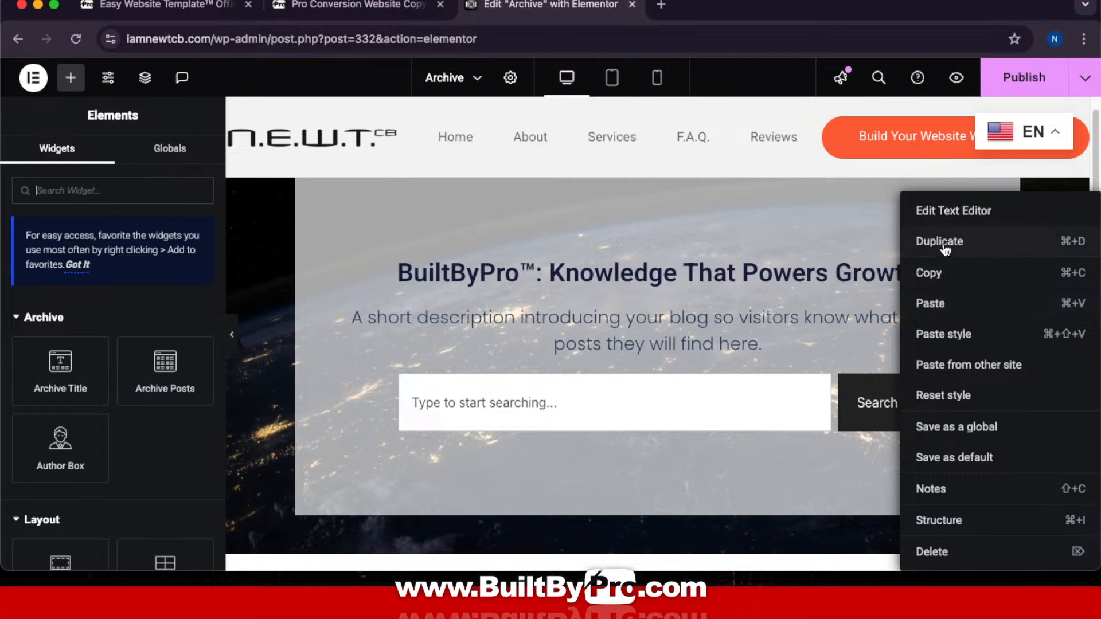
click(924, 554)
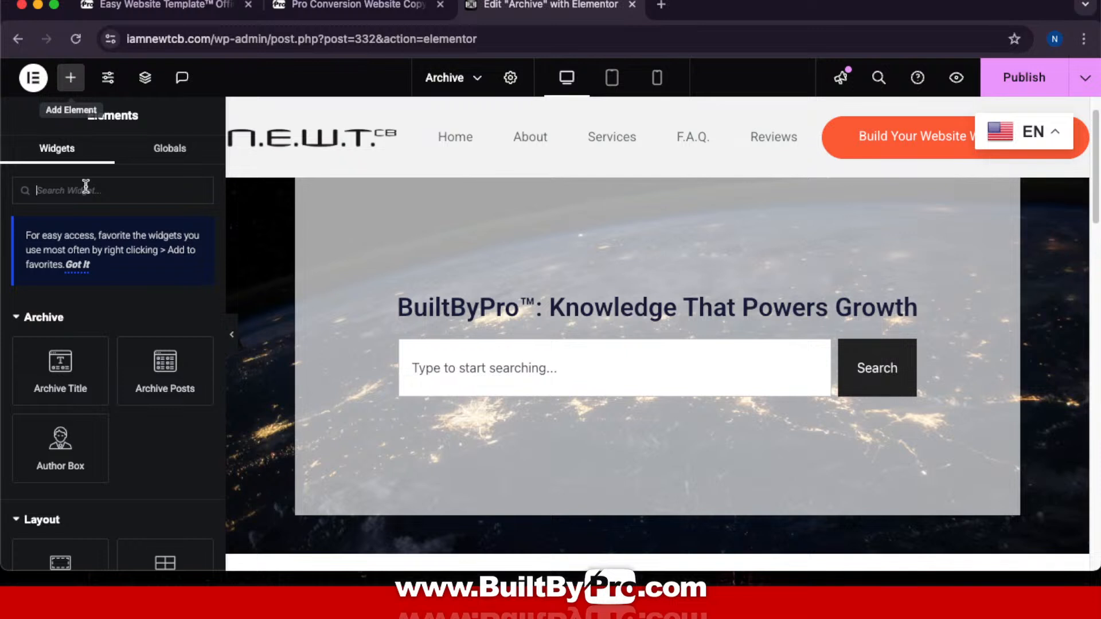
scroll(113, 448, down, 5)
drag(89, 425, 728, 317)
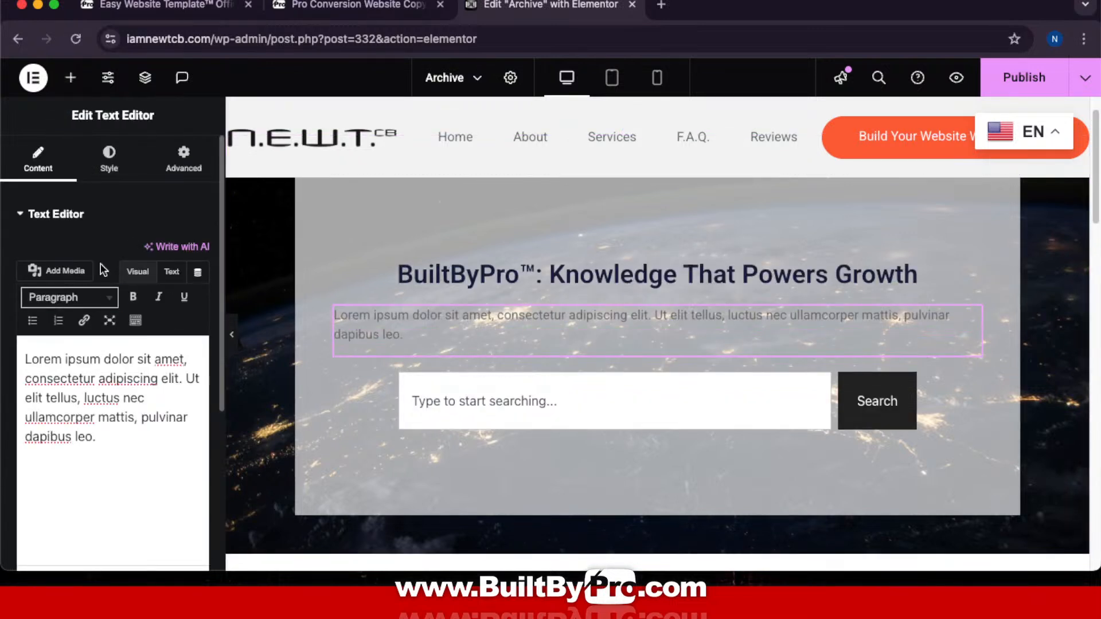
Step: Give the new paragraph global Black text colour and justified alignment
click(109, 159)
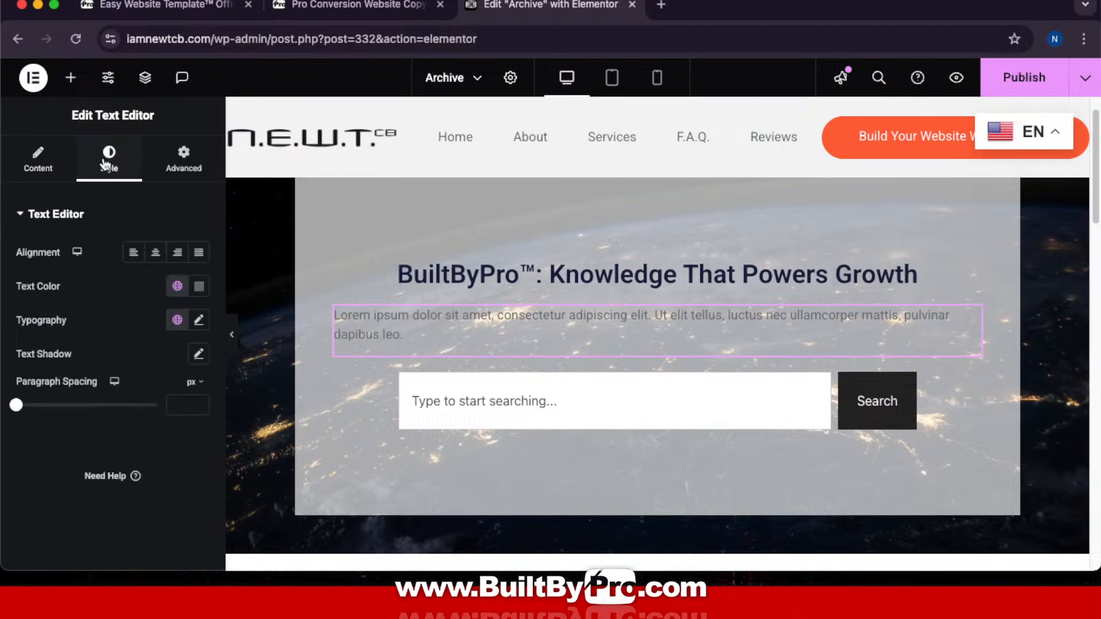
click(177, 285)
scroll(91, 447, down, 1)
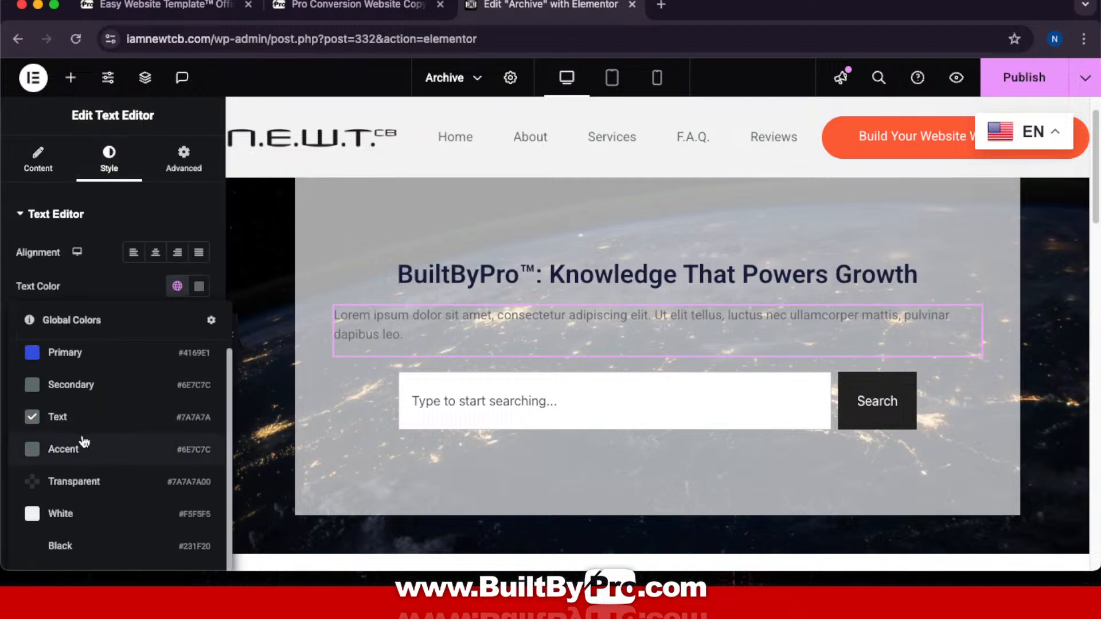
click(62, 545)
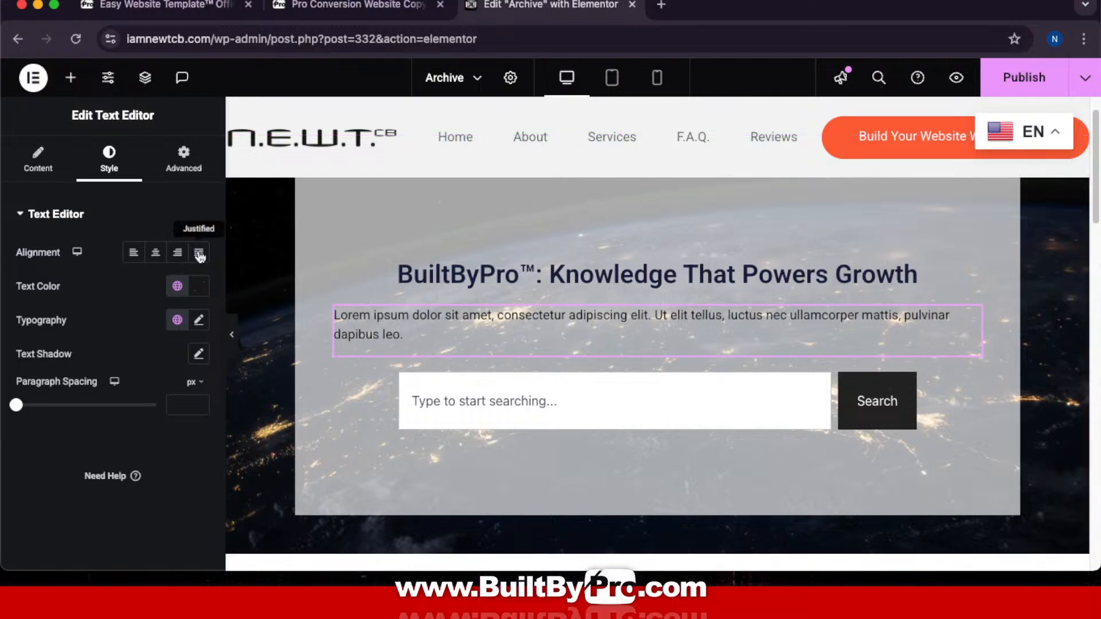
click(58, 160)
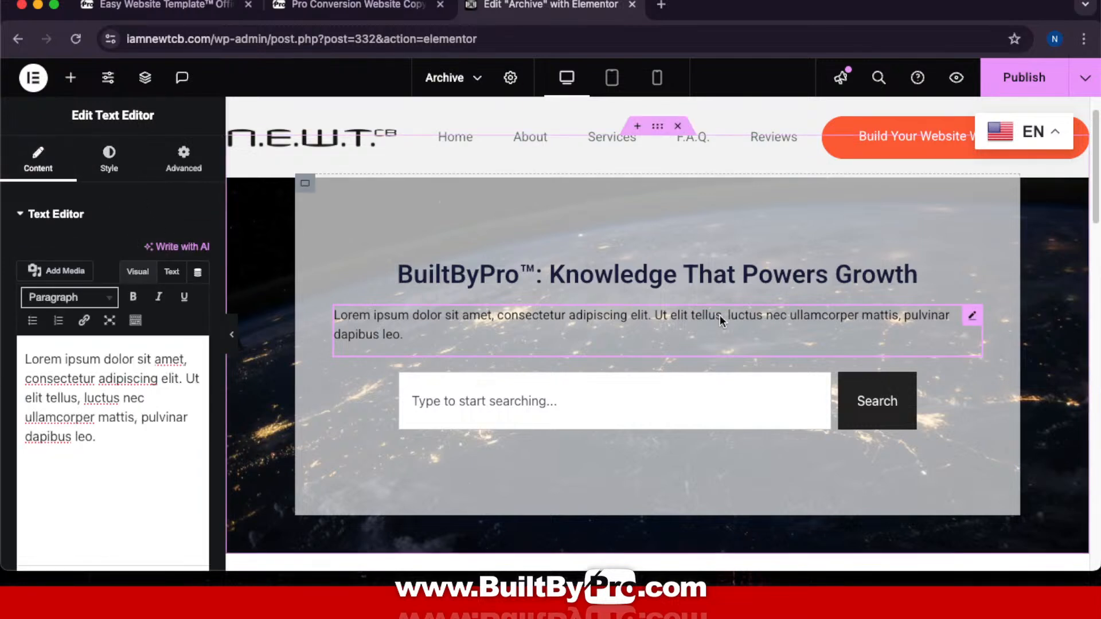
click(109, 157)
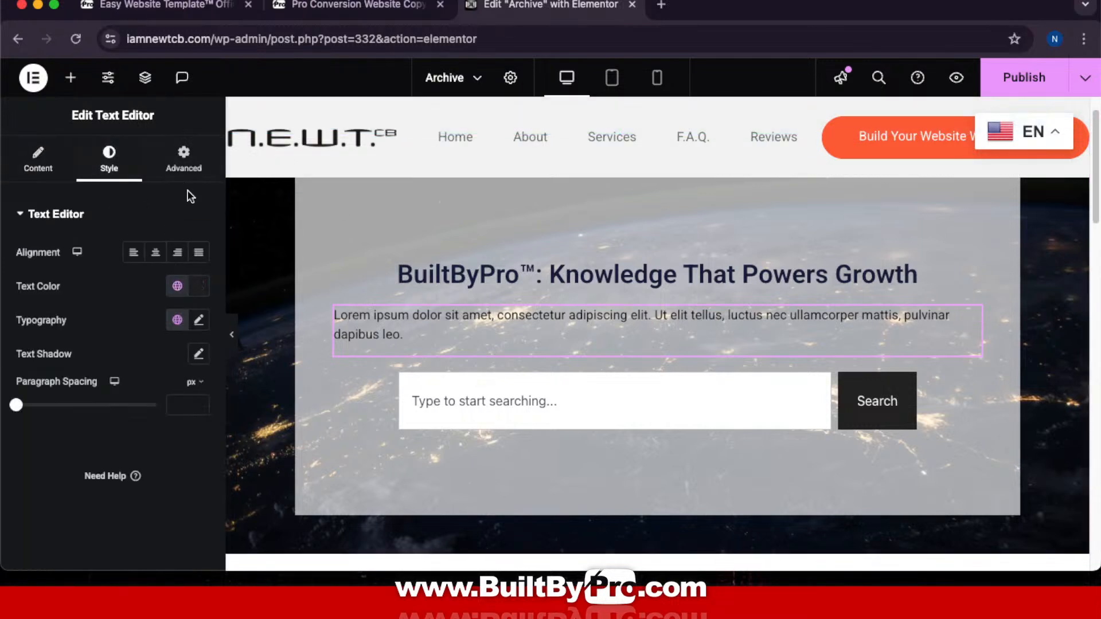
click(198, 252)
click(69, 160)
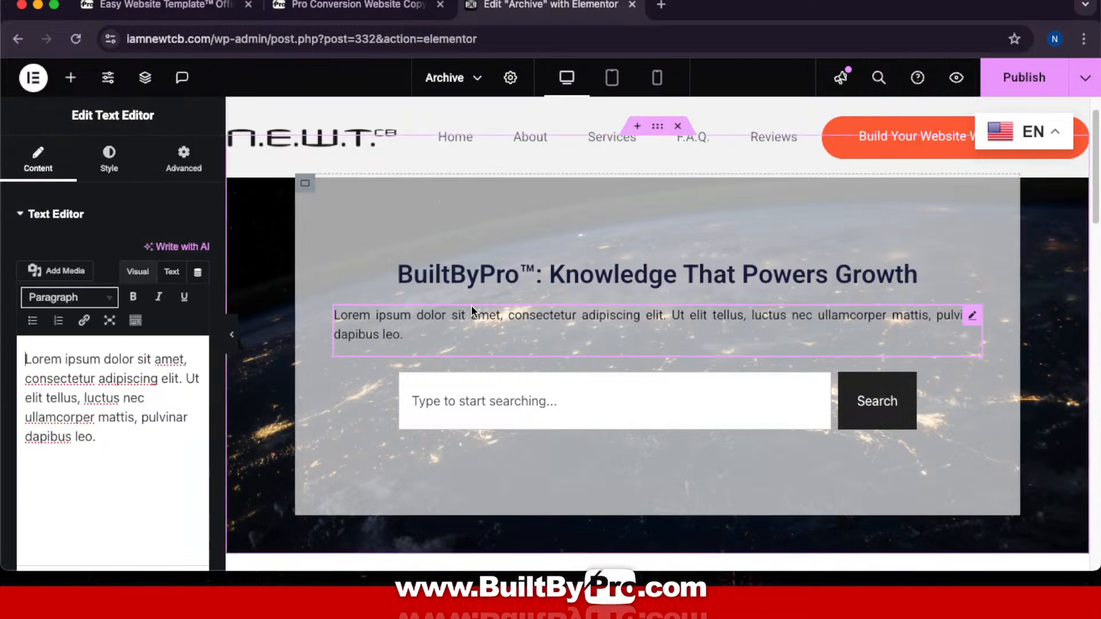
Step: Paste the BuiltByPro™ blog introduction over the Lorem ipsum placeholder text
drag(135, 438, 4, 356)
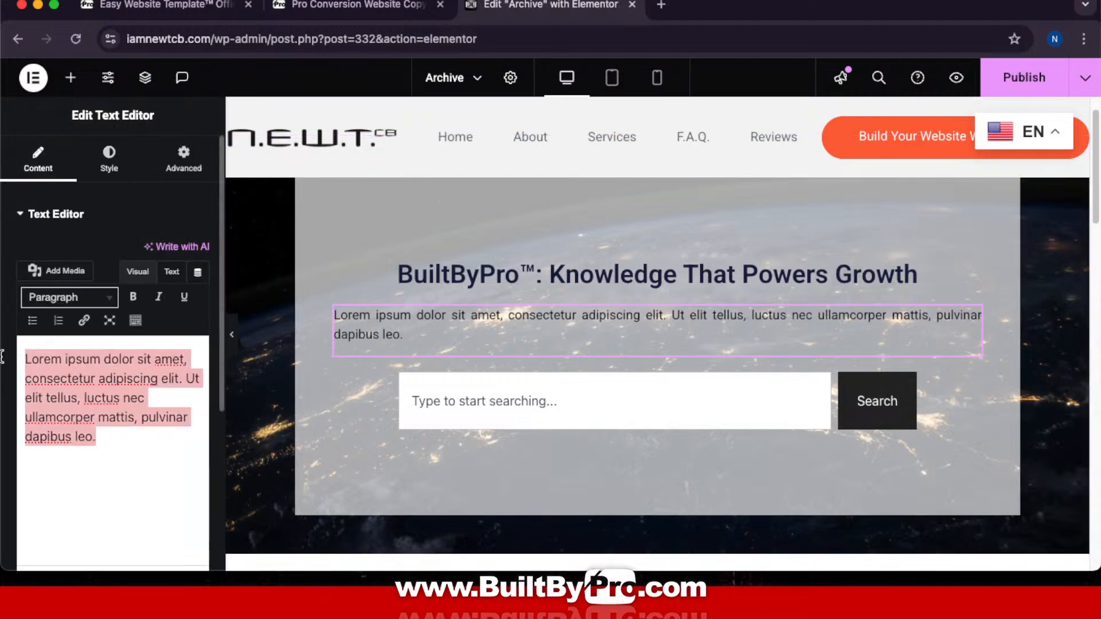
key(super+v)
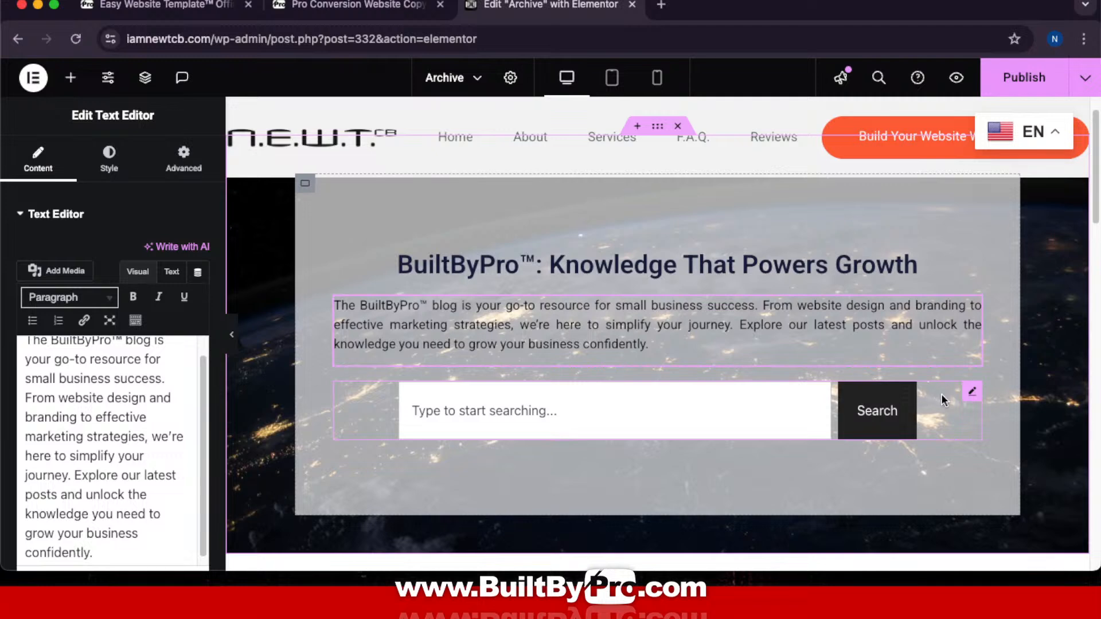
scroll(942, 394, down, 5)
scroll(944, 402, down, 10)
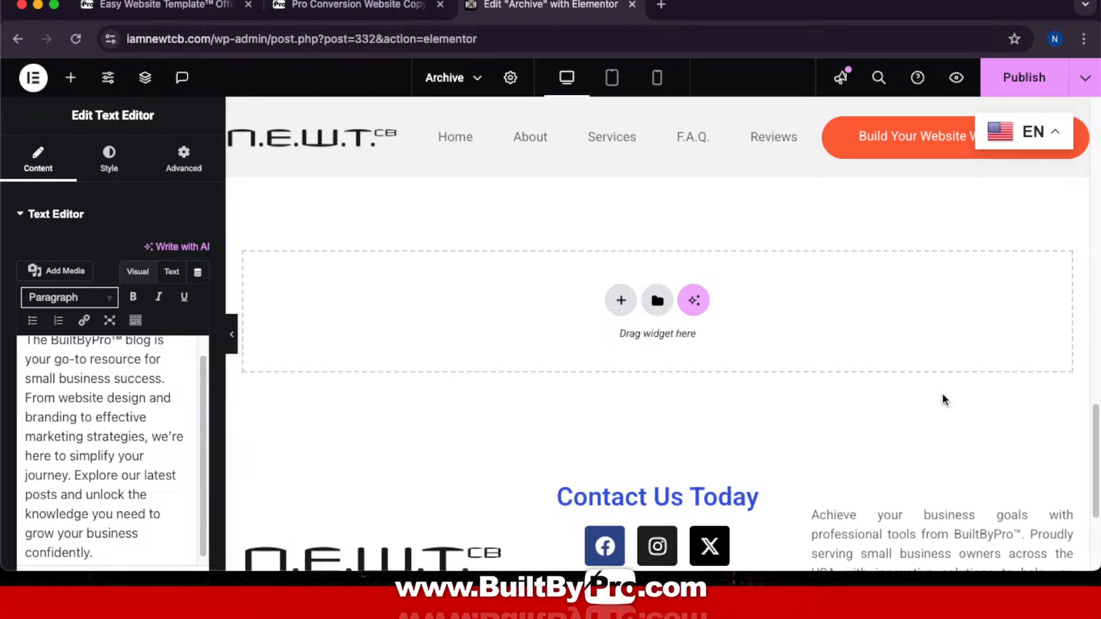
scroll(943, 400, up, 8)
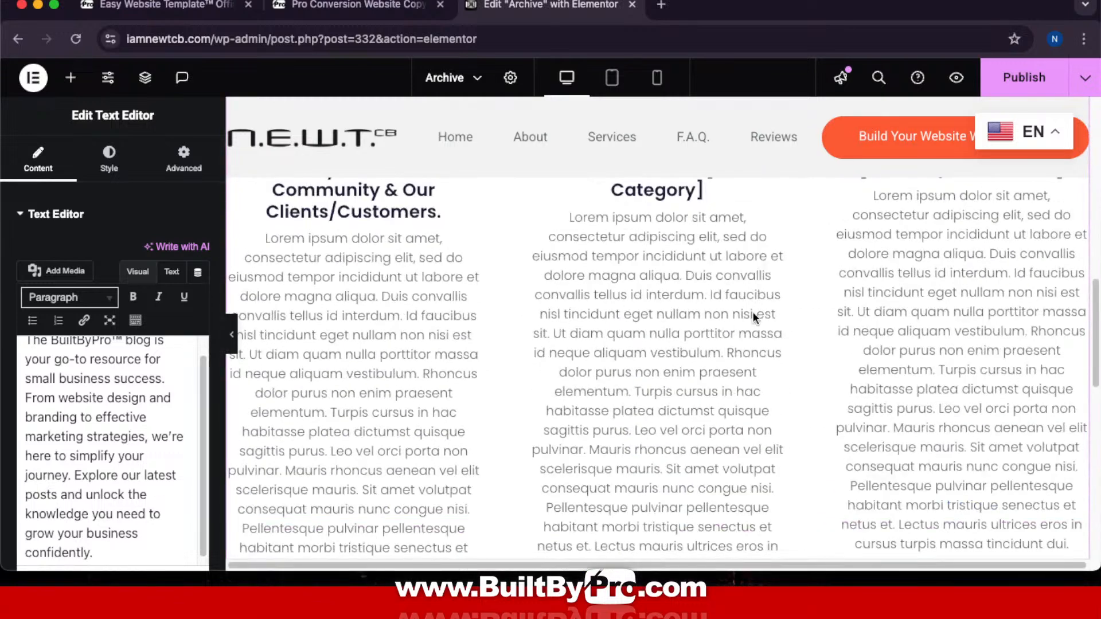
scroll(752, 311, up, 1)
scroll(753, 324, up, 3)
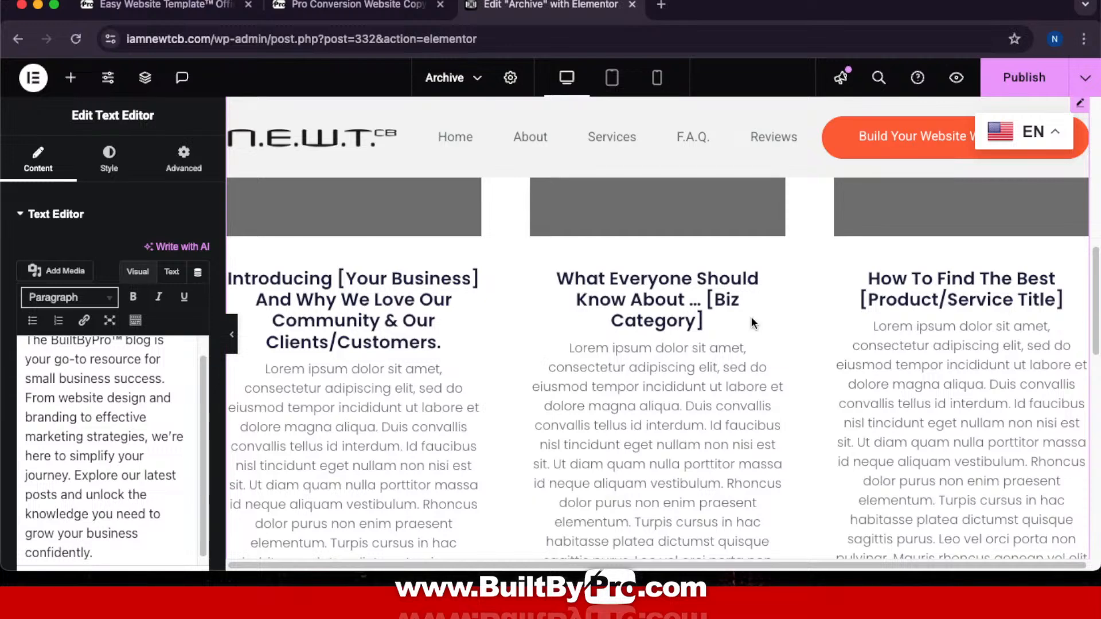
scroll(752, 322, up, 10)
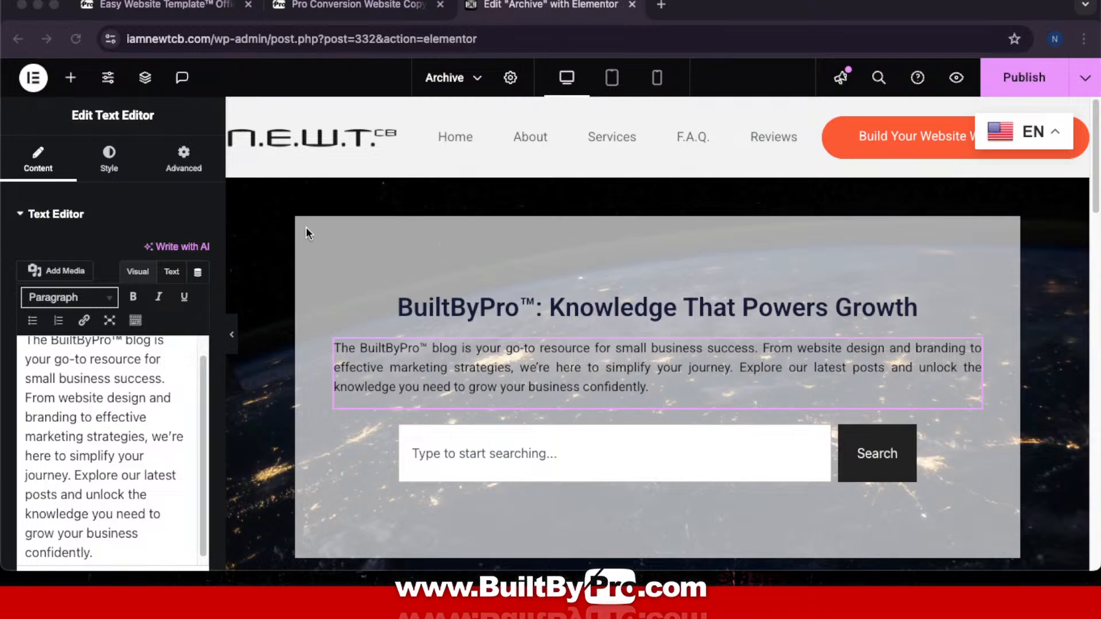
click(327, 9)
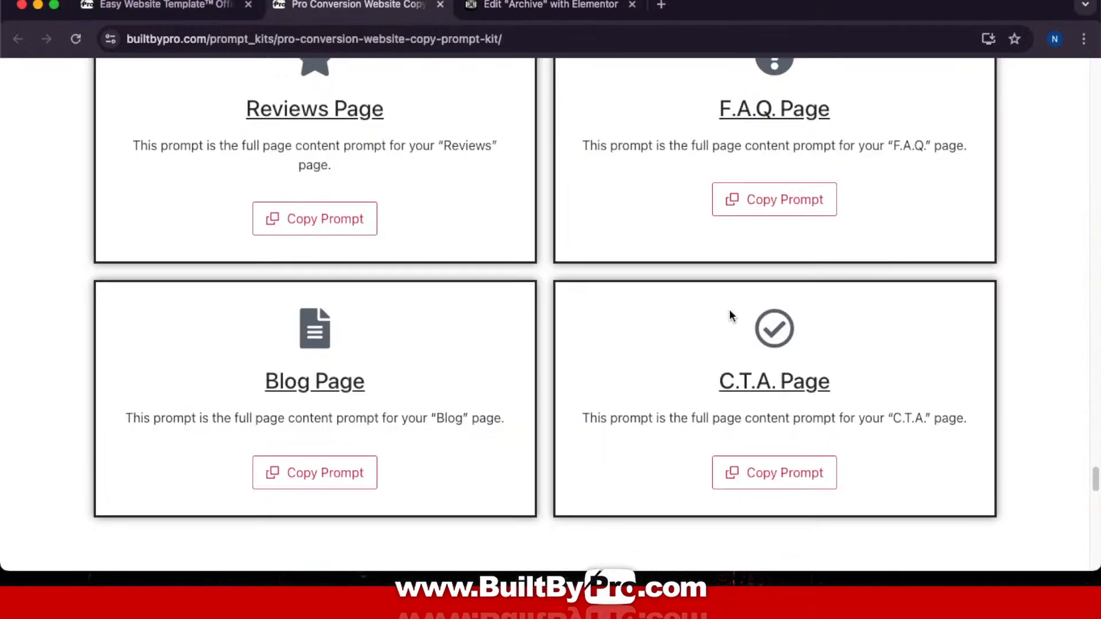
scroll(731, 312, up, 8)
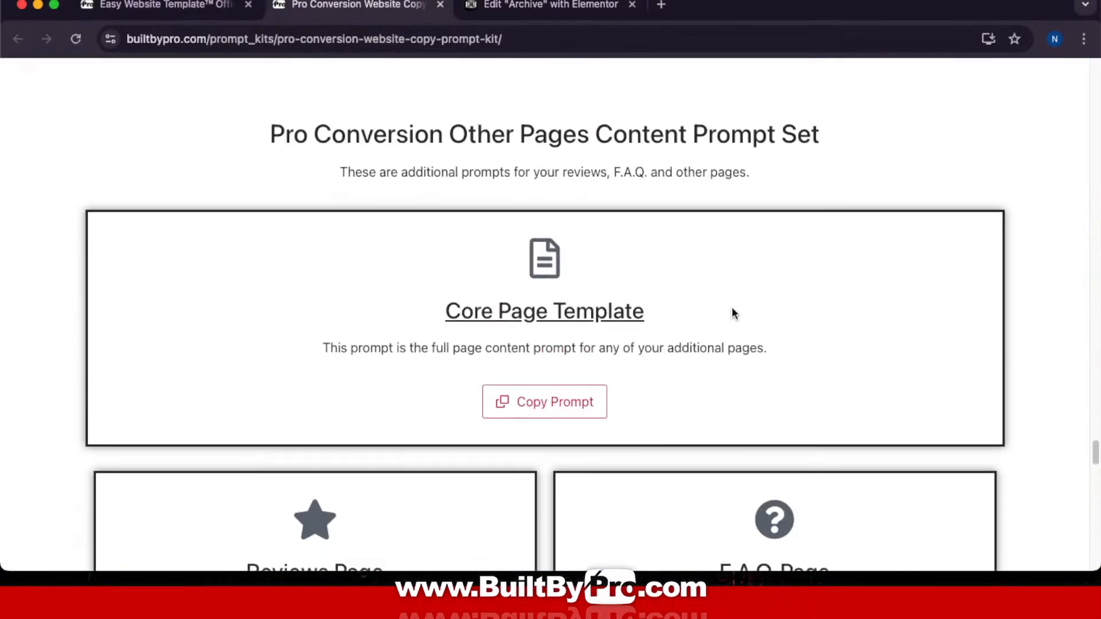
scroll(732, 313, down, 15)
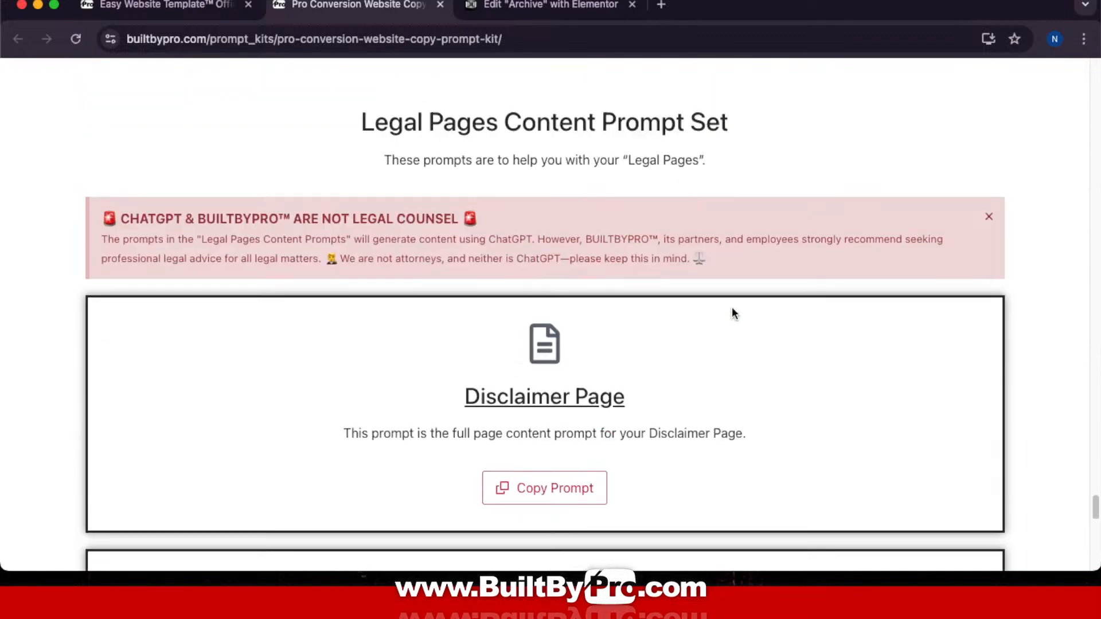
scroll(732, 313, down, 10)
scroll(731, 313, up, 12)
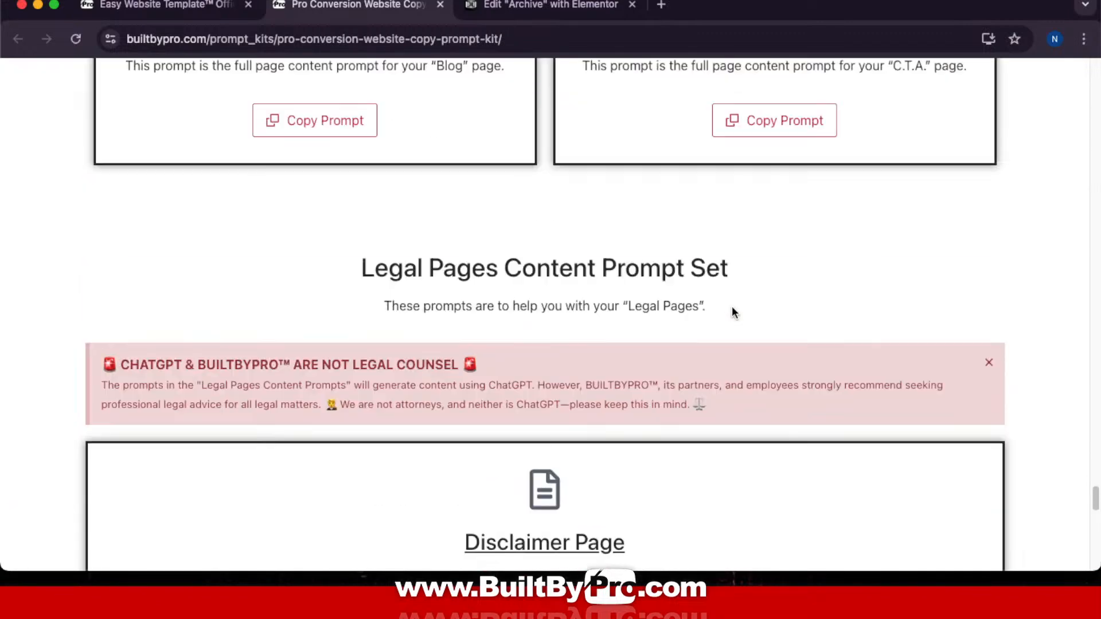
click(504, 6)
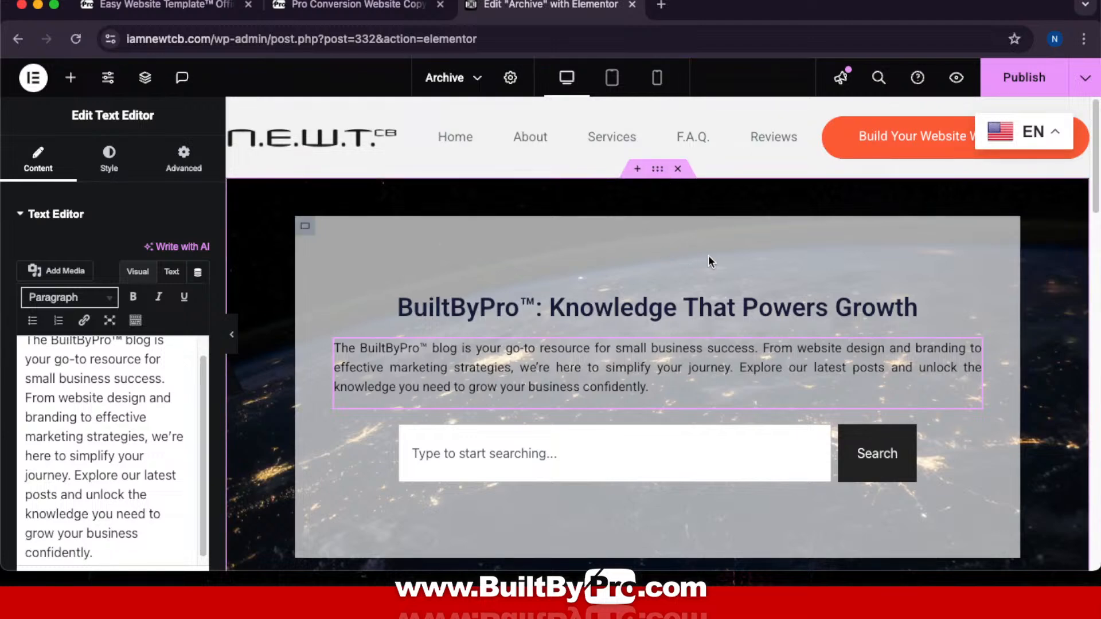
Step: Collapse the editor panel for a full-width canvas and bring up the footer logo's link menu
scroll(707, 256, down, 5)
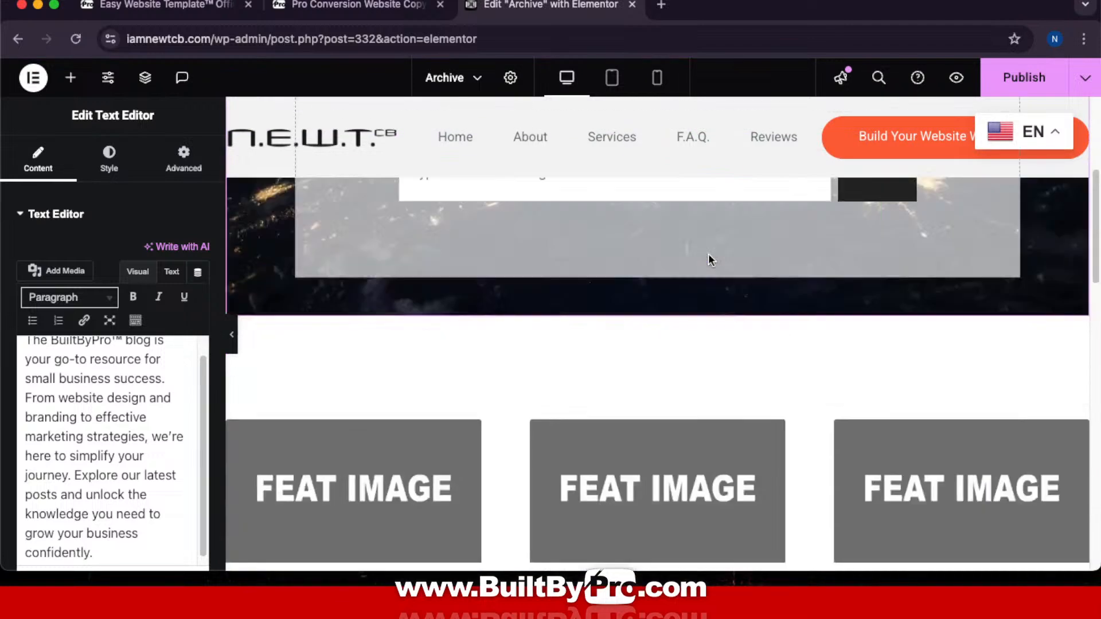
scroll(707, 253, up, 5)
scroll(476, 258, down, 10)
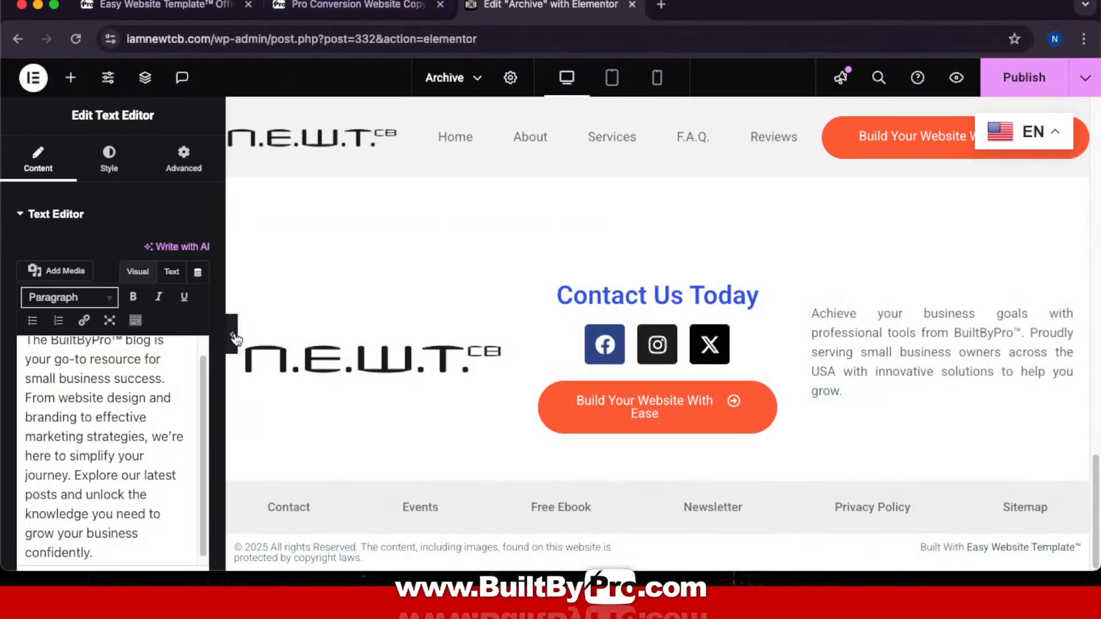
click(234, 339)
right_click(275, 354)
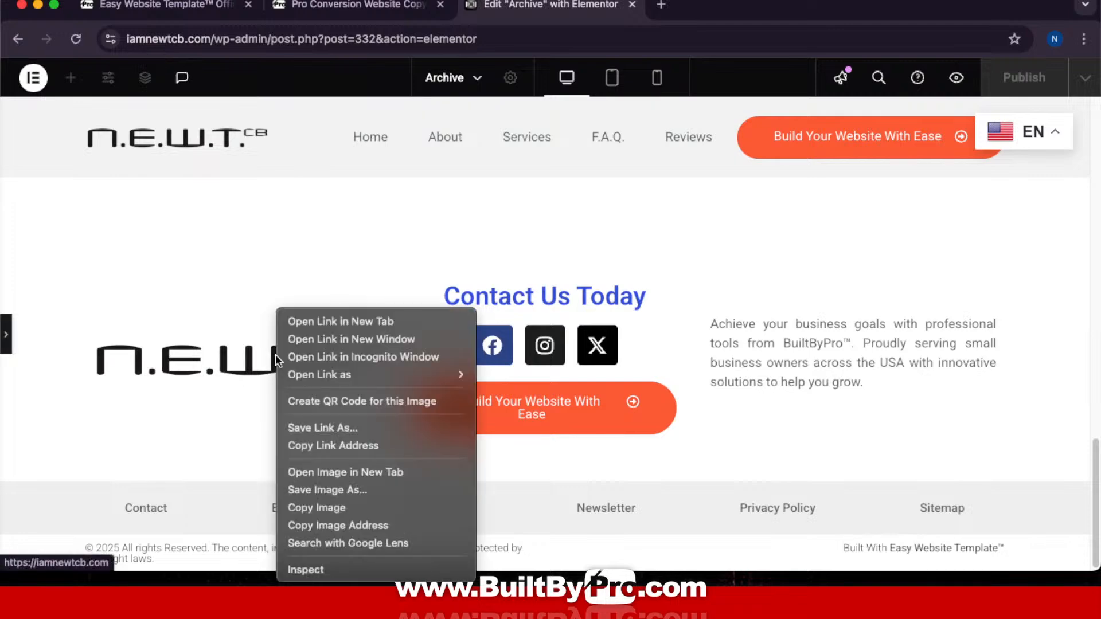
Step: Open the footer logo's link, the live N.E.W.T.cb home page, in a new tab and look through it
click(368, 321)
click(774, 4)
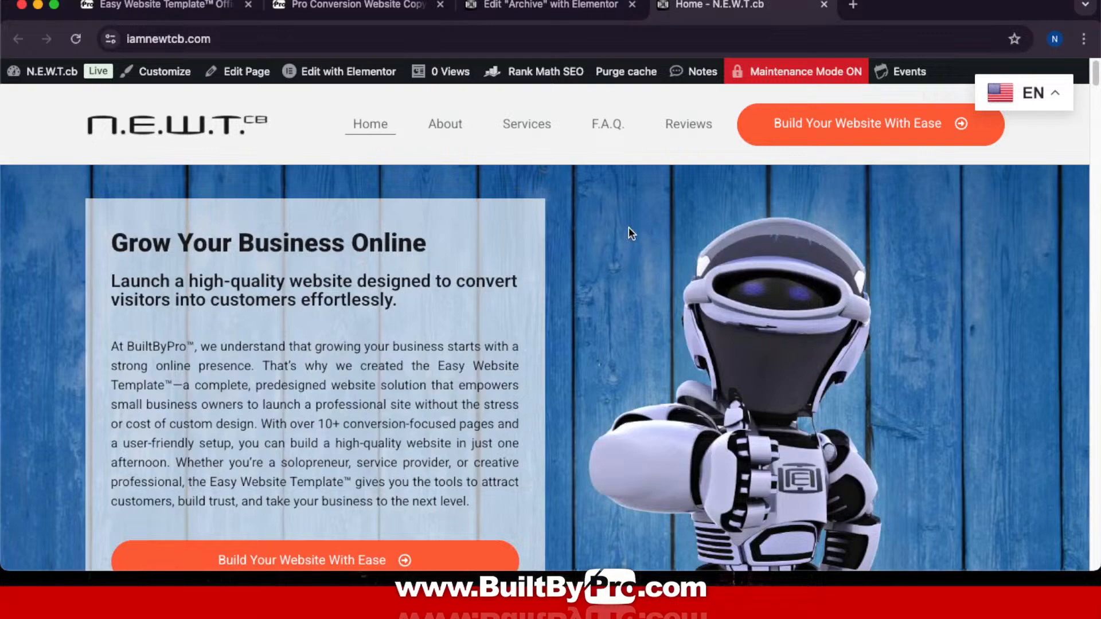
scroll(628, 227, down, 15)
scroll(628, 227, up, 15)
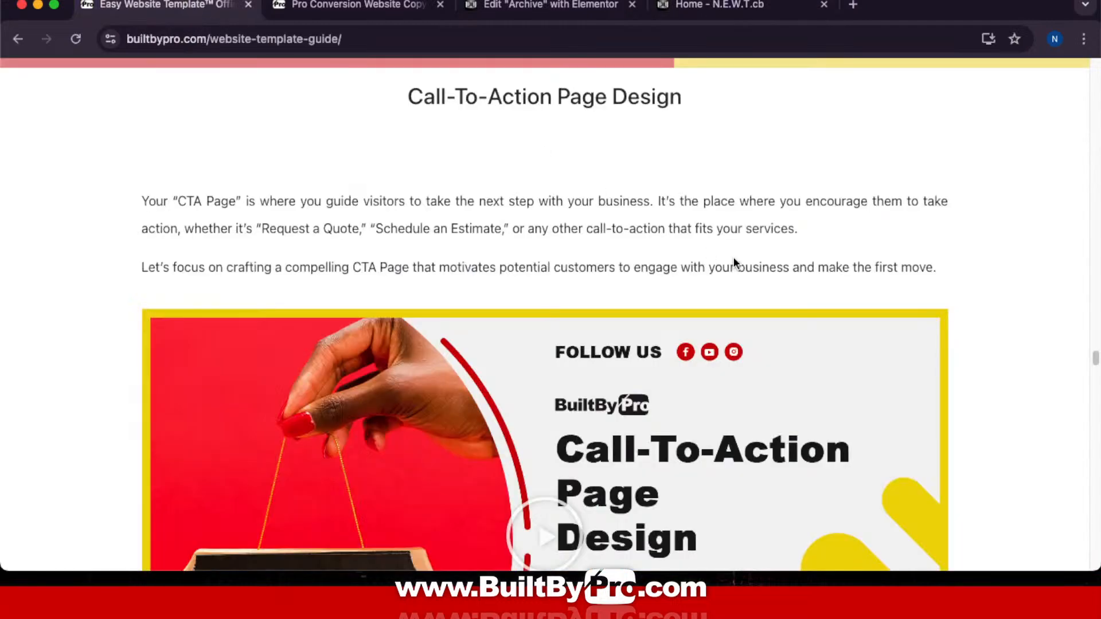
Step: Scroll the template guide to its Contact Page Design section
scroll(735, 261, down, 20)
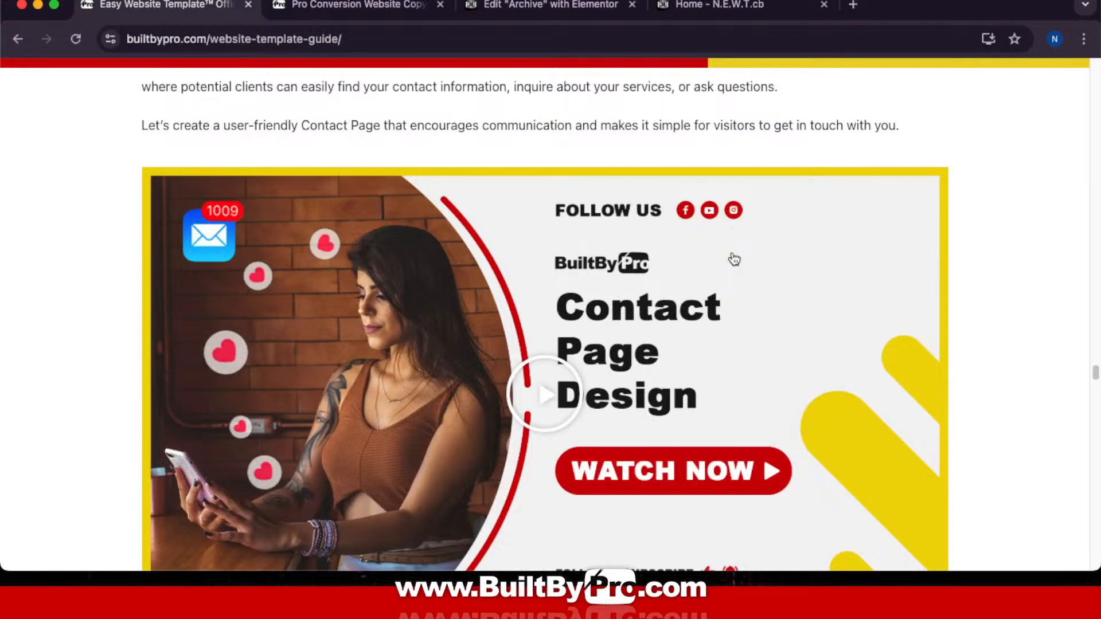
scroll(734, 259, up, 5)
scroll(734, 252, down, 3)
scroll(734, 252, up, 1)
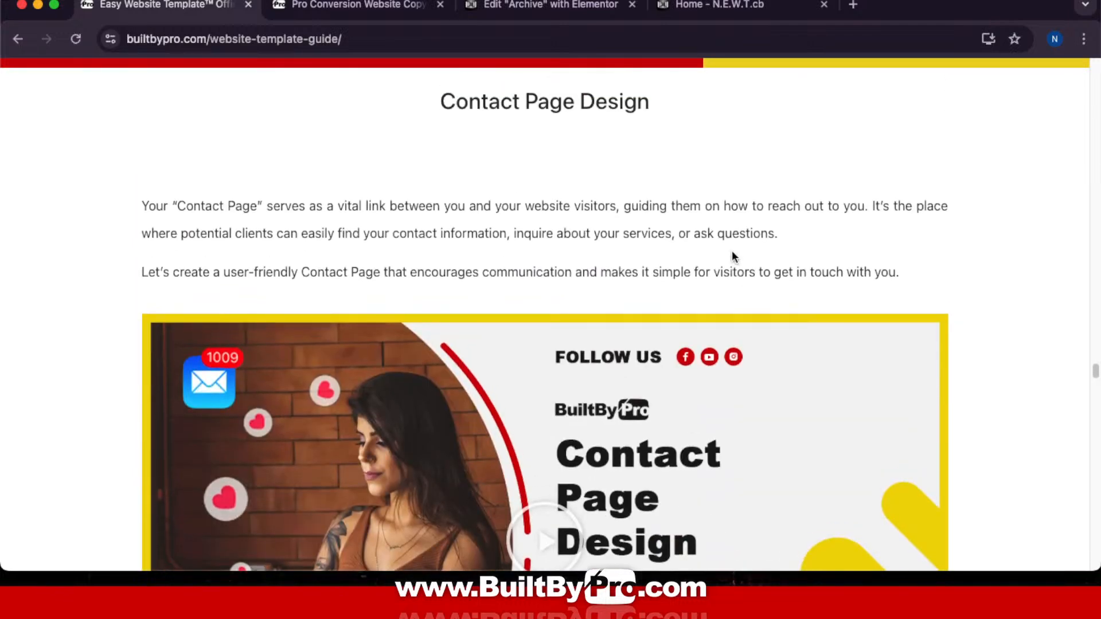
Step: Back in the Archive editor, open the footer Contact link in a new tab
click(533, 6)
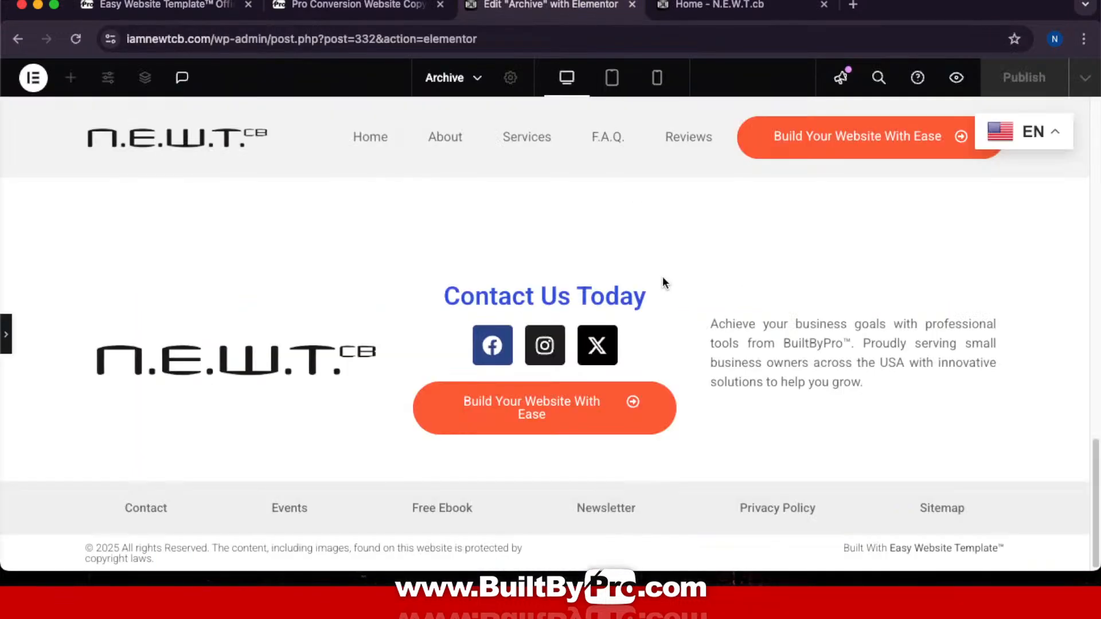
right_click(160, 512)
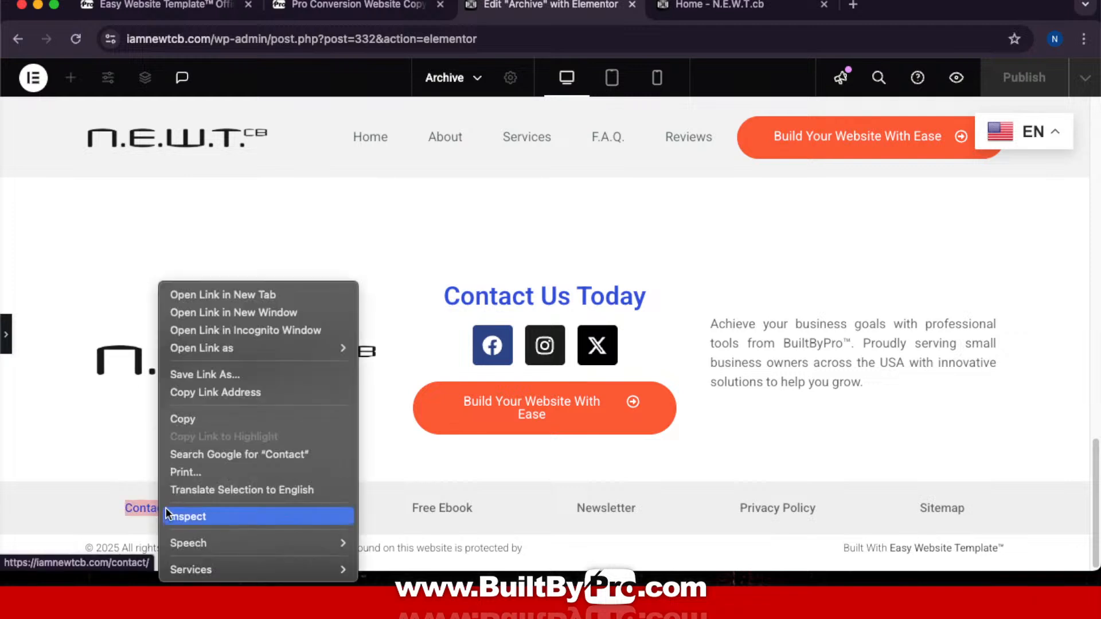
click(301, 300)
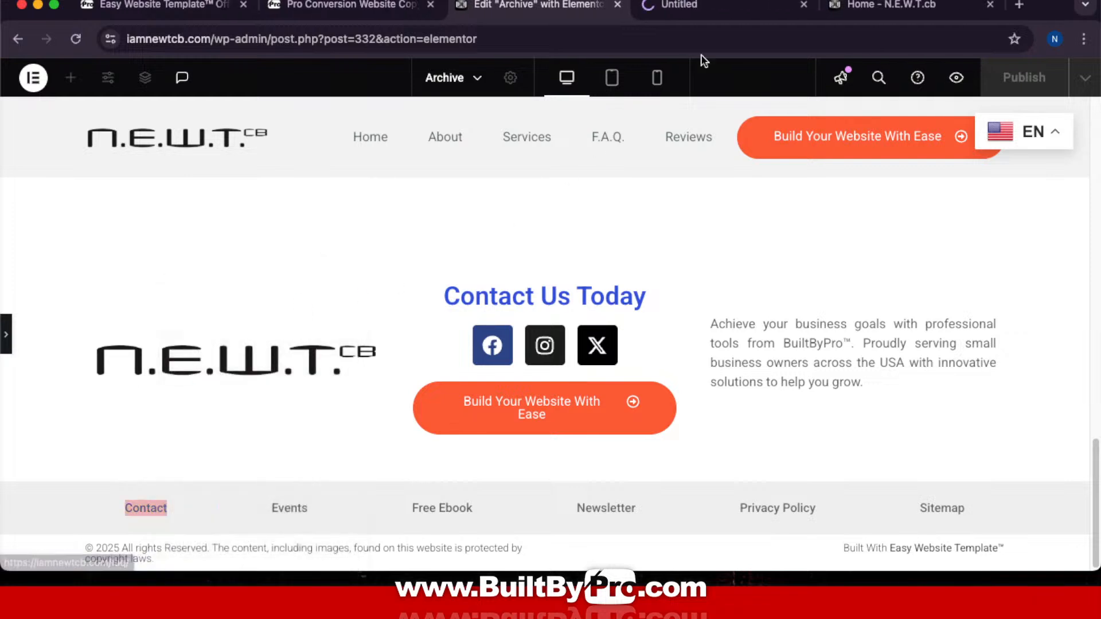
Step: View the live Contact Us page, compare it with the template guide, then return to it
click(688, 6)
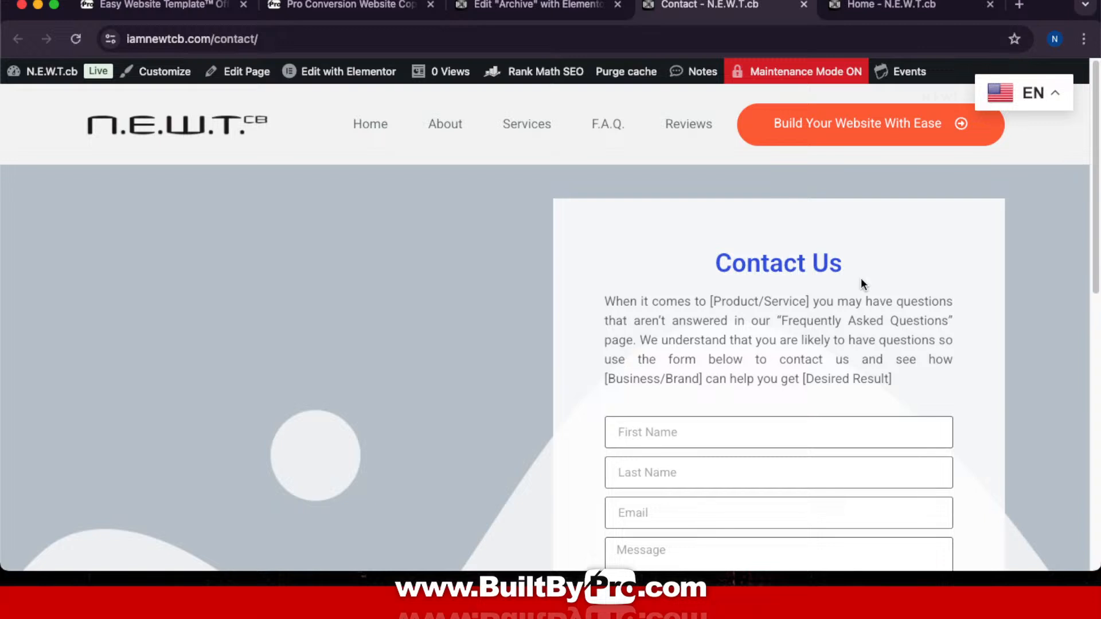
click(164, 7)
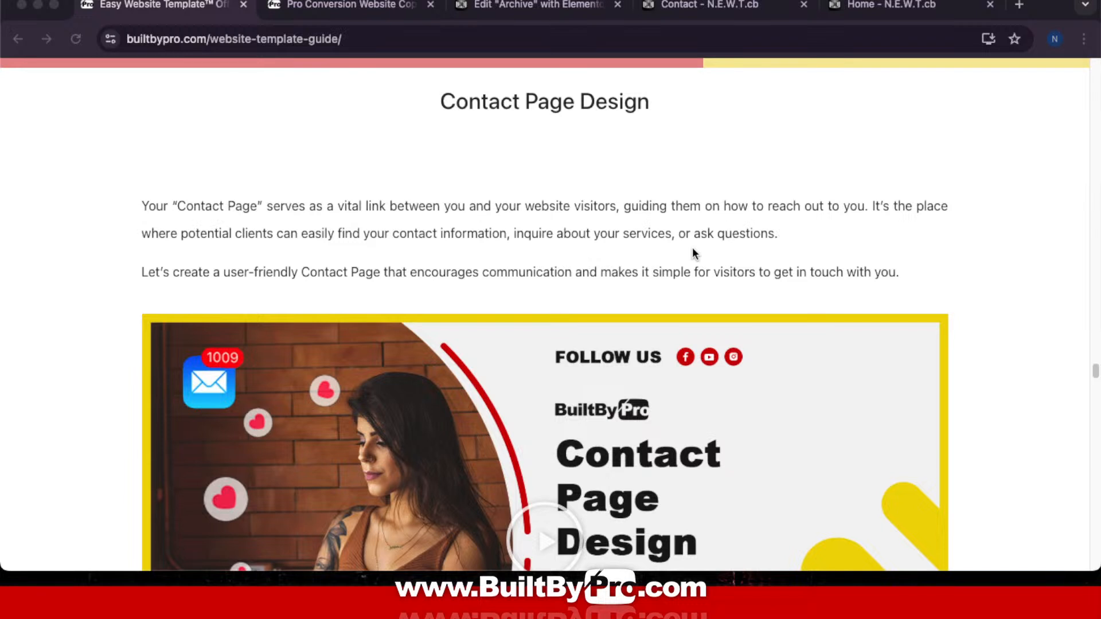
click(735, 4)
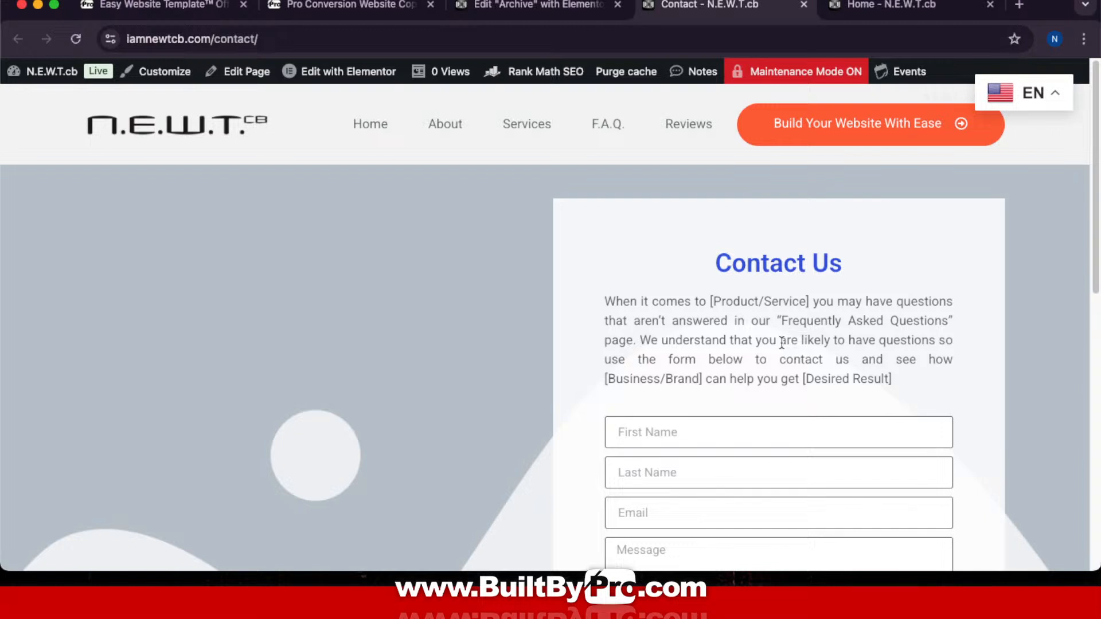
Step: Edit the Contact page in Elementor, select its grid container and open the Style background image picker
click(354, 76)
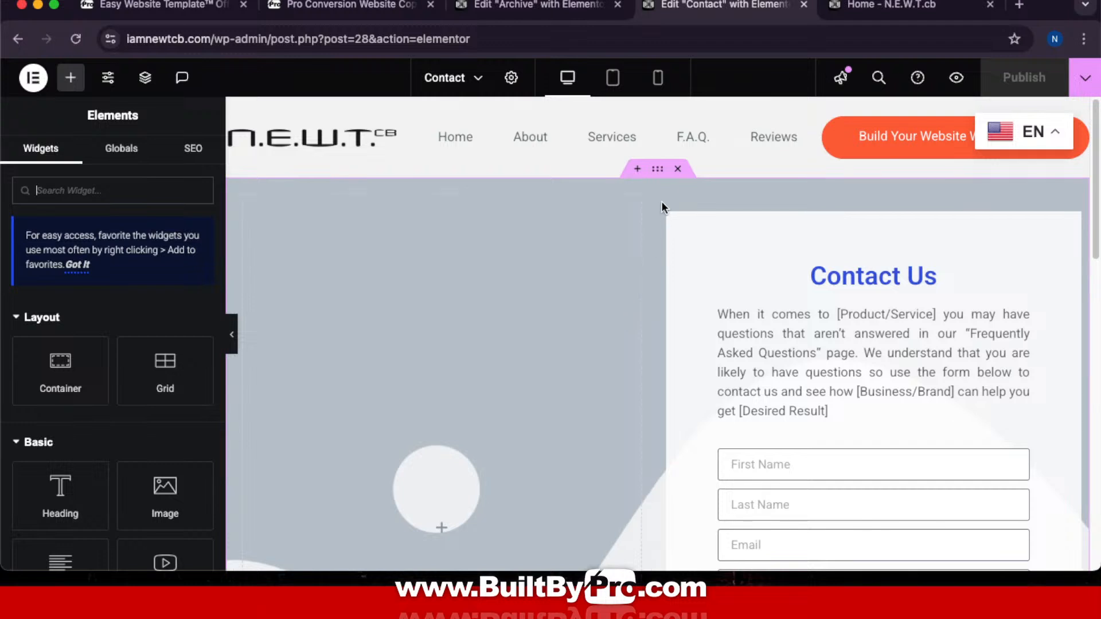
click(658, 170)
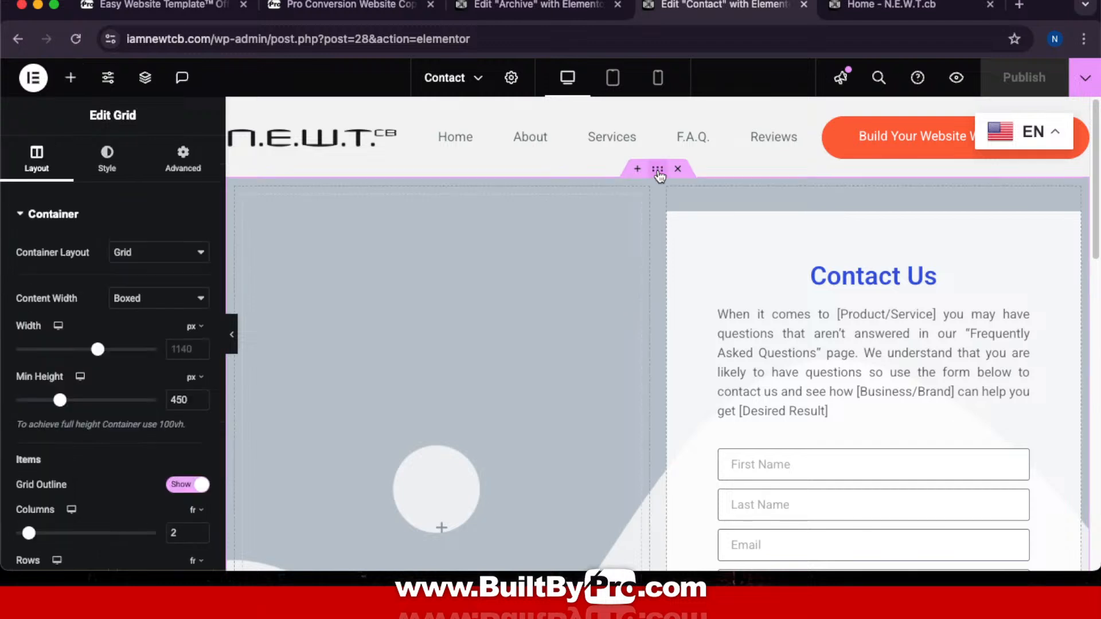
click(106, 156)
click(122, 414)
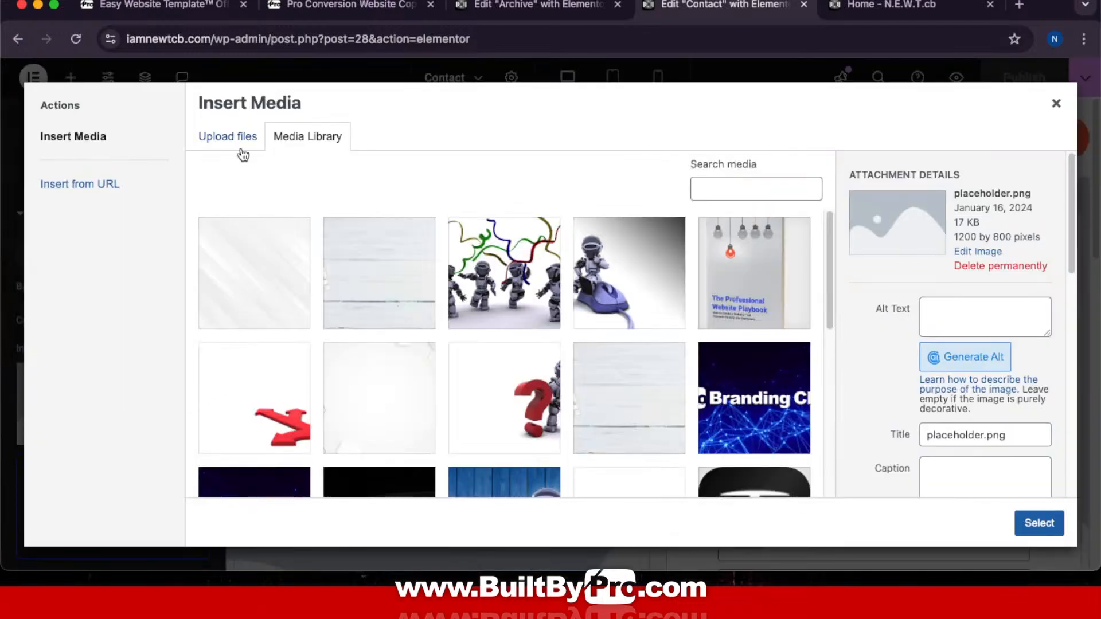
Step: In Finder, browse NEWT > Website Files > Website Images, previewing the FAQ, Hero-One, Blogs, ABOUT and Products photos
mouse_move(505, 574)
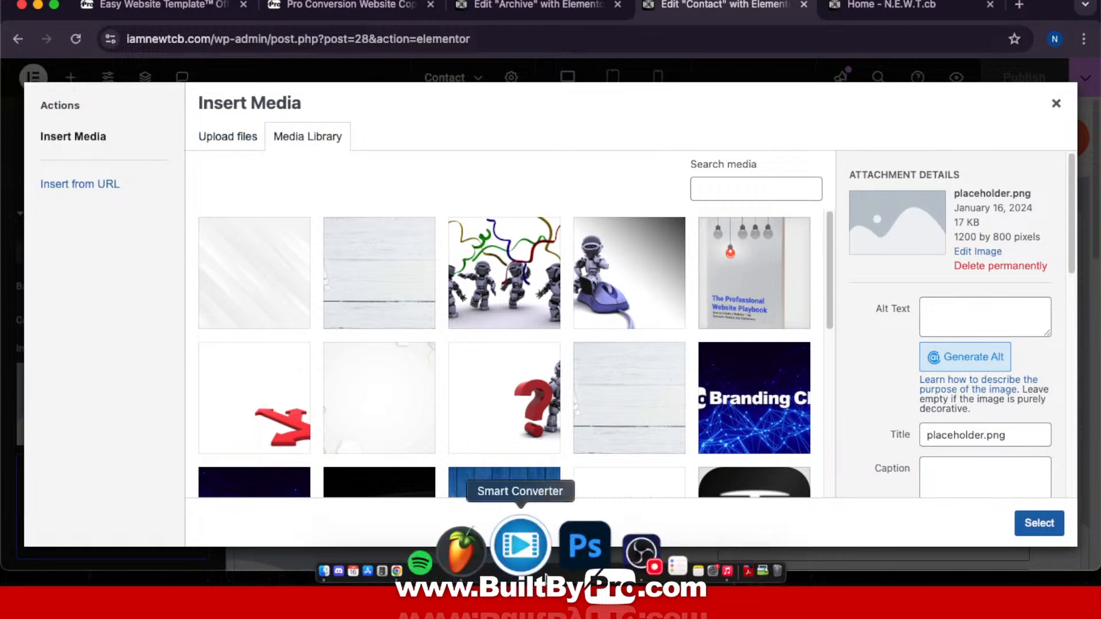
click(426, 562)
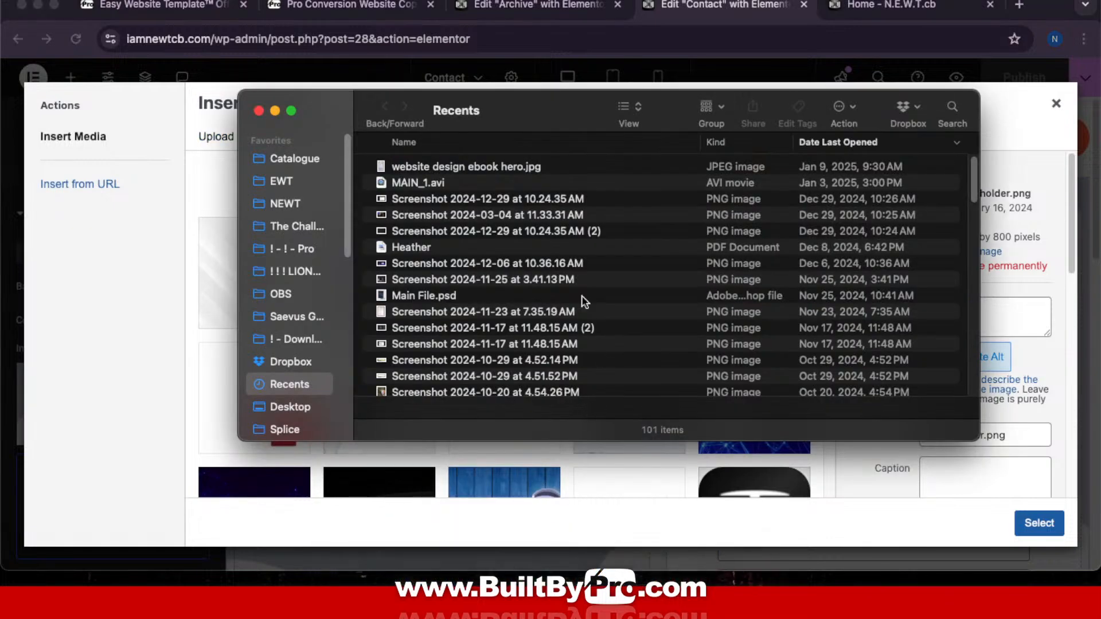
click(297, 205)
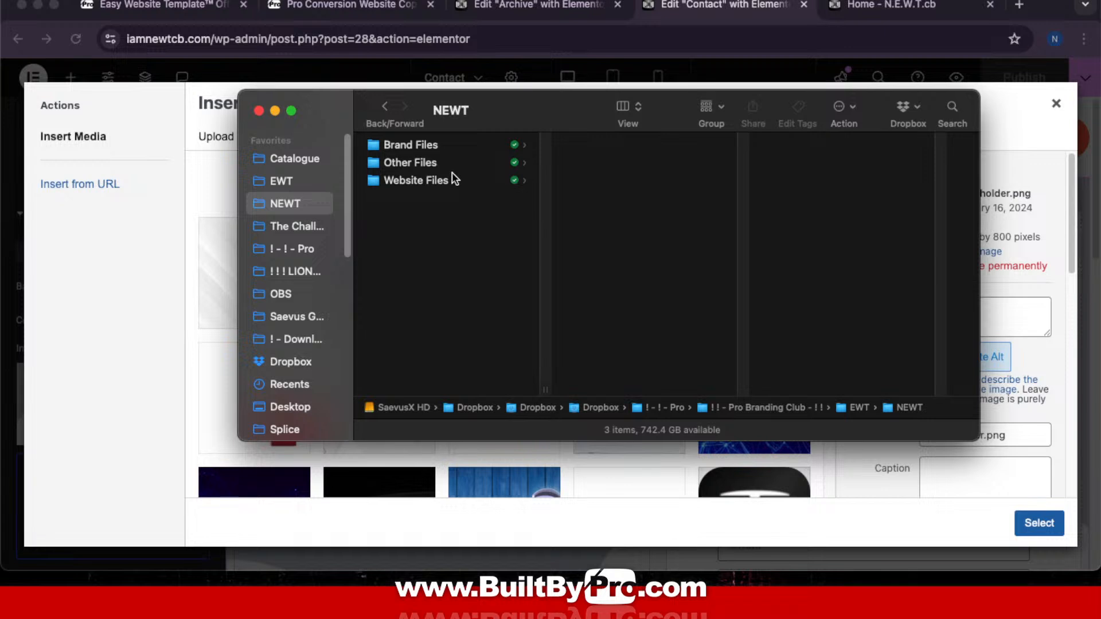
click(452, 178)
click(677, 200)
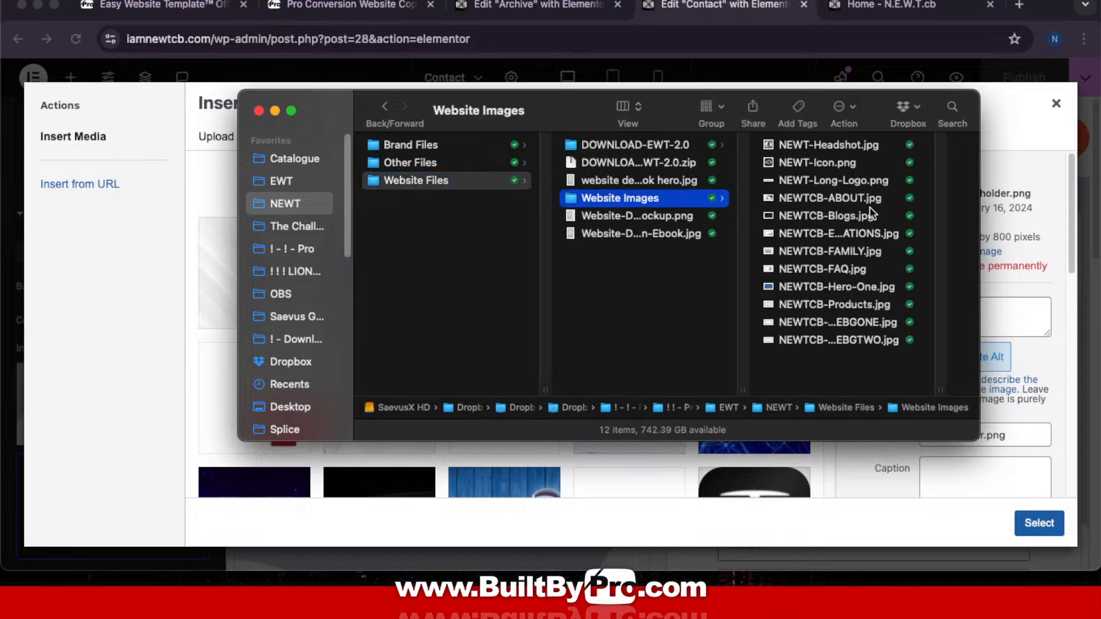
click(857, 269)
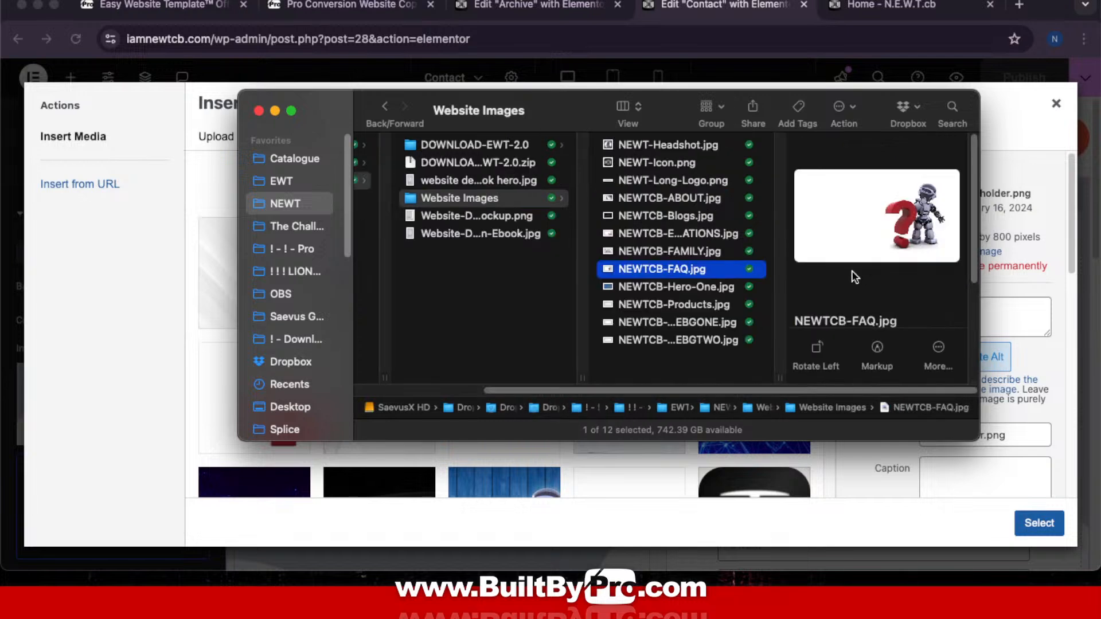
click(683, 288)
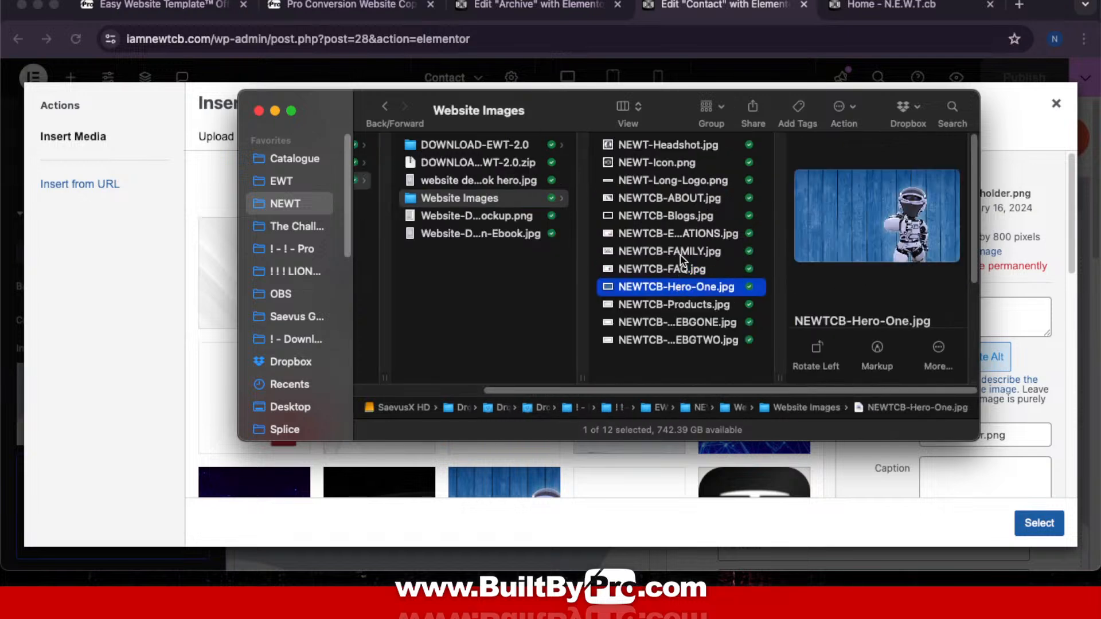
click(682, 267)
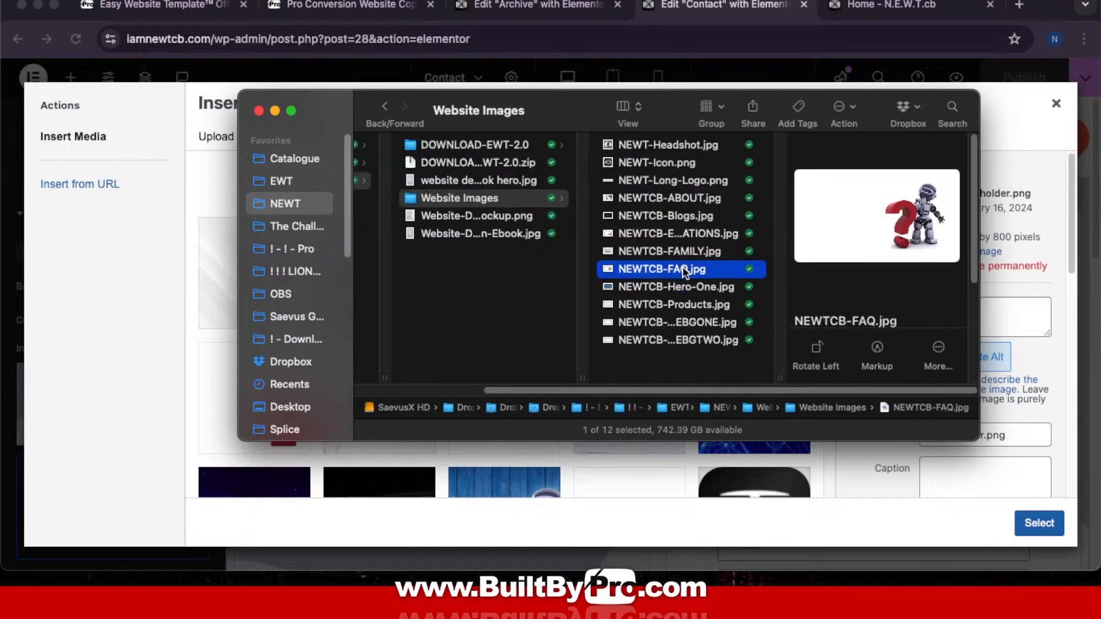
click(696, 215)
click(690, 195)
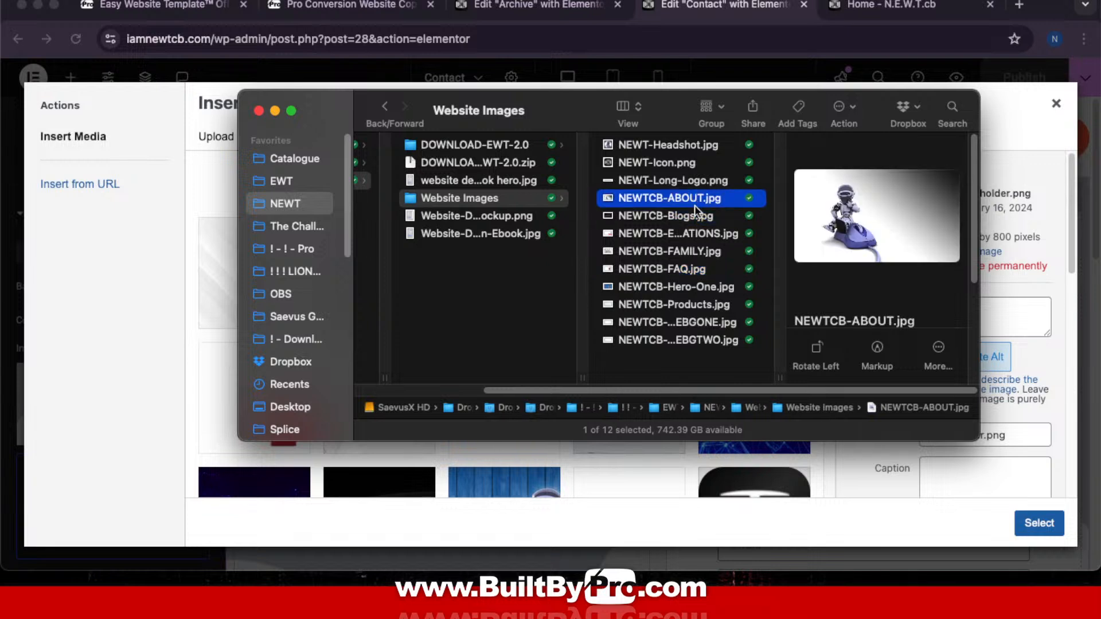
click(702, 319)
click(698, 300)
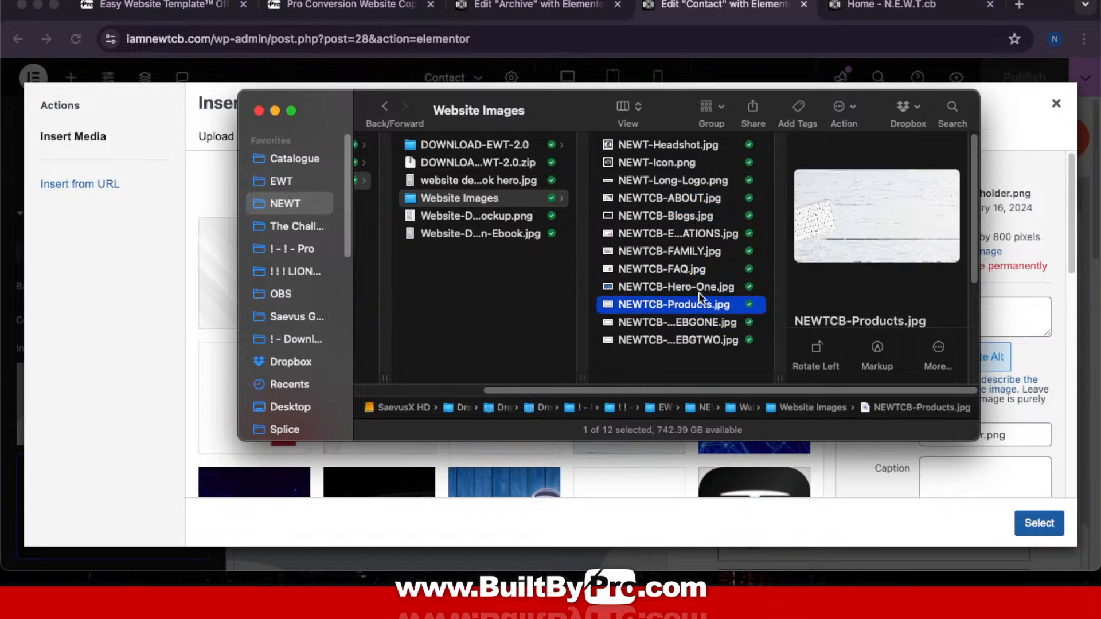
click(699, 283)
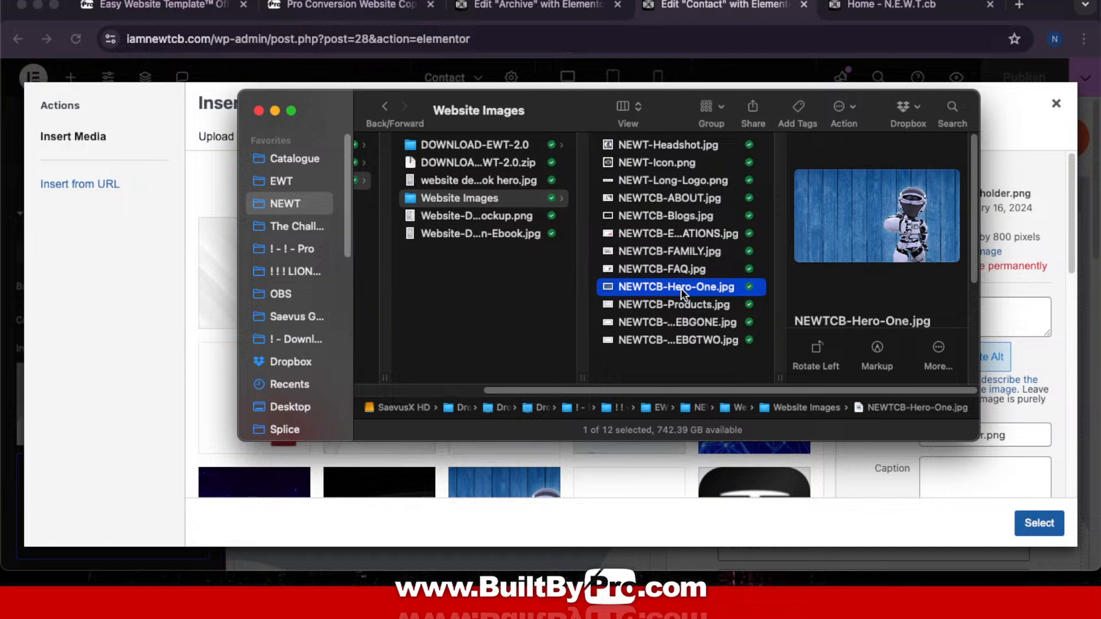
Step: Open DOWNLOAD-EWT-2.0 > Bonus Downloads > Hero Image Collection One, then close the media library unused
click(482, 146)
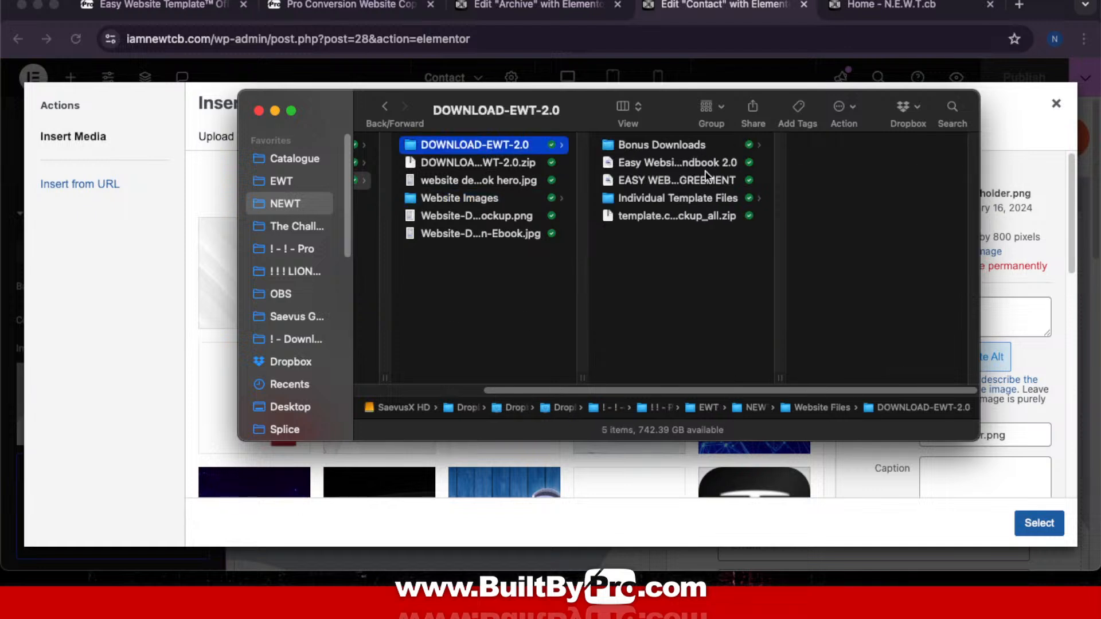
click(703, 143)
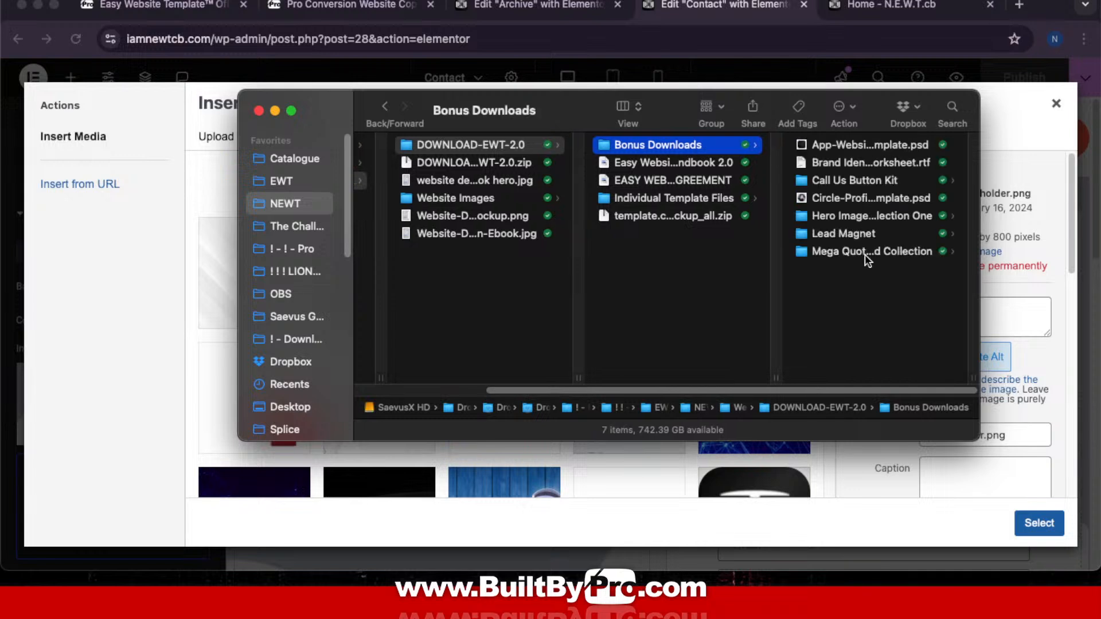
click(856, 216)
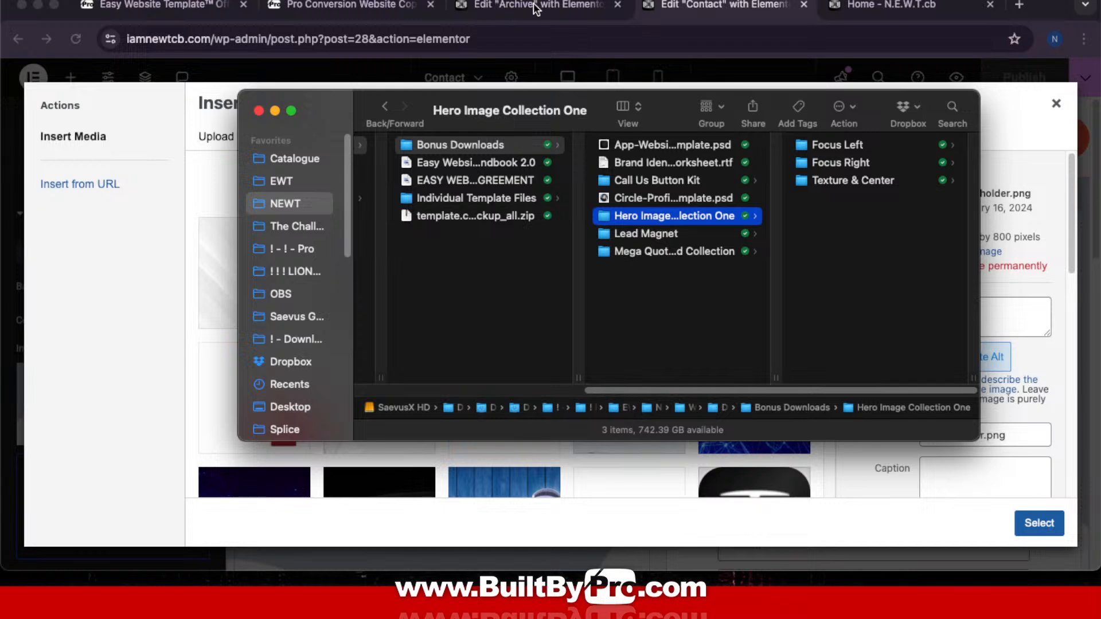
click(1010, 97)
click(1056, 103)
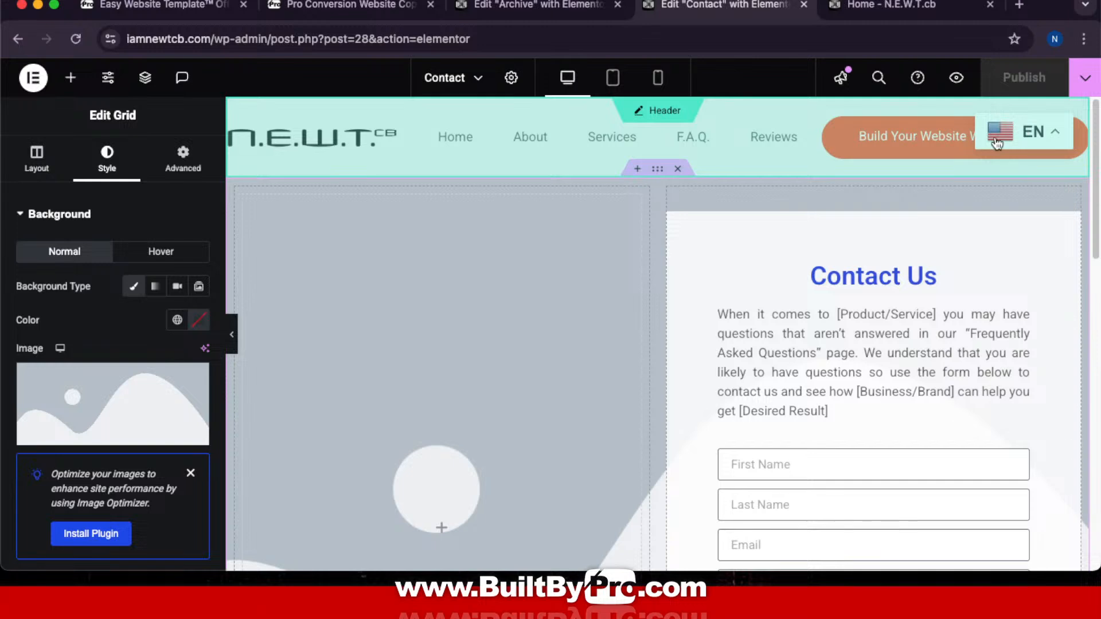
Step: Open the background image media library and the Focus Left photo folder in Finder
click(148, 408)
mouse_move(445, 576)
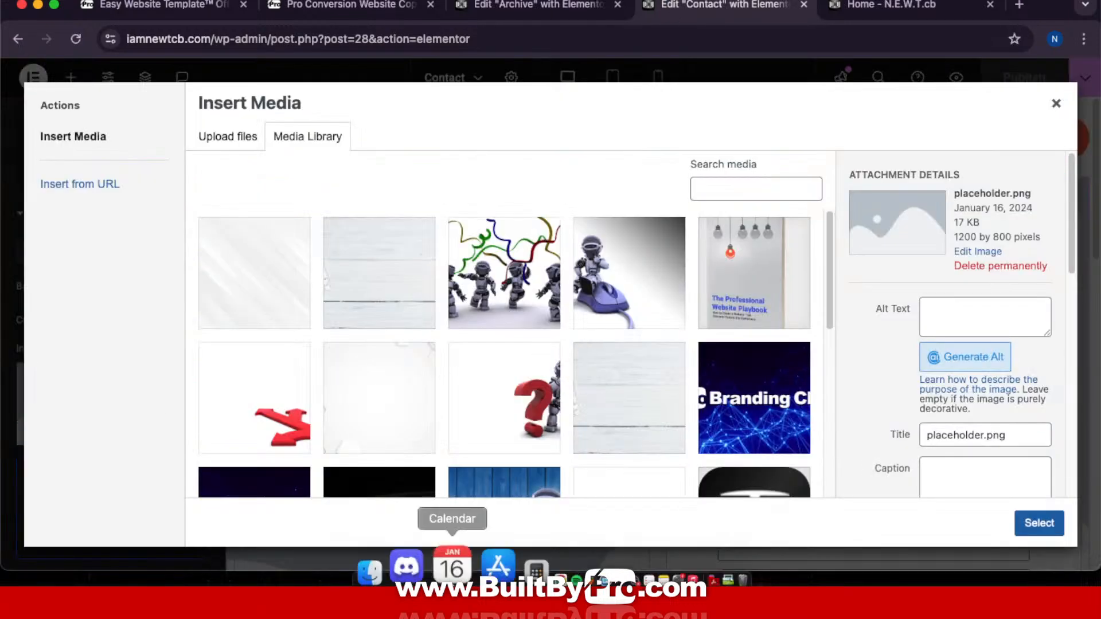
click(413, 548)
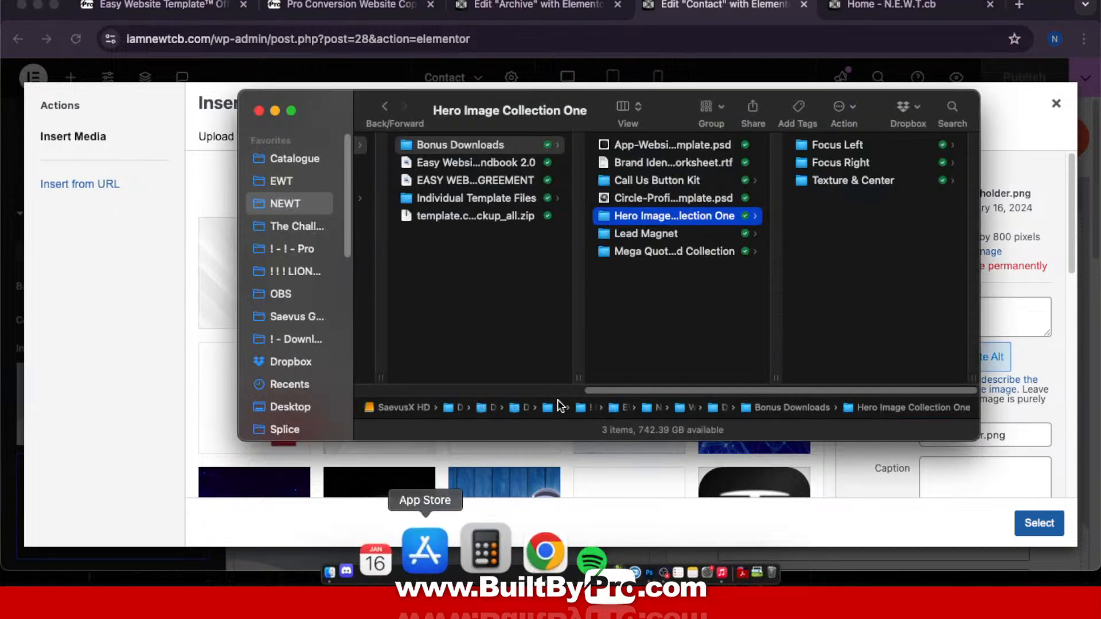
click(871, 148)
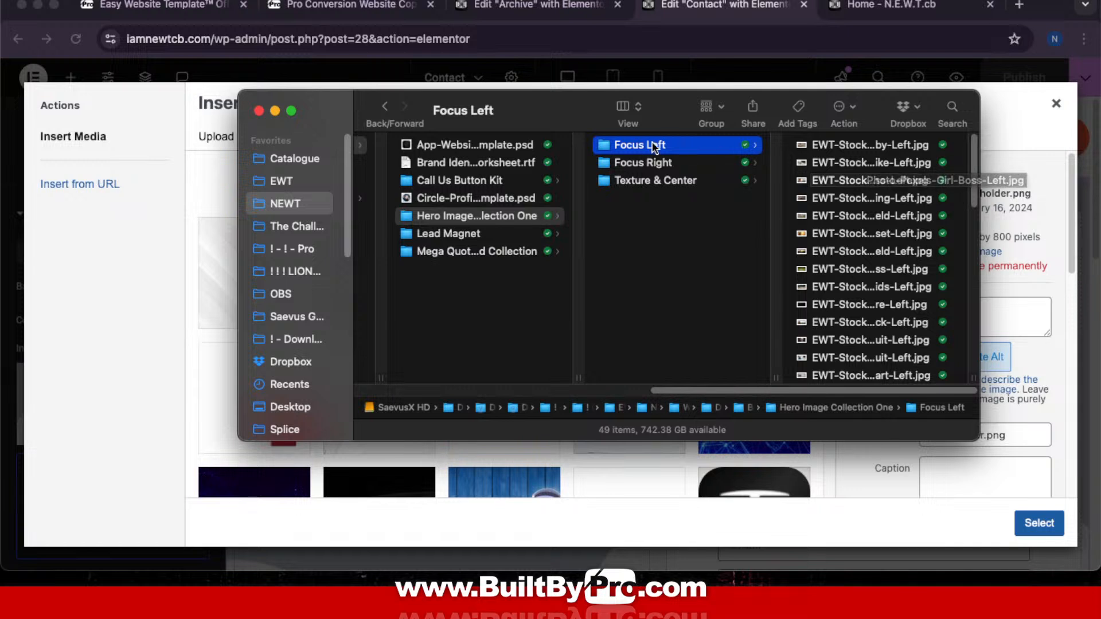
Step: Step through the Focus Left stock photos to the Pinned-Idea cork-board photo
click(886, 148)
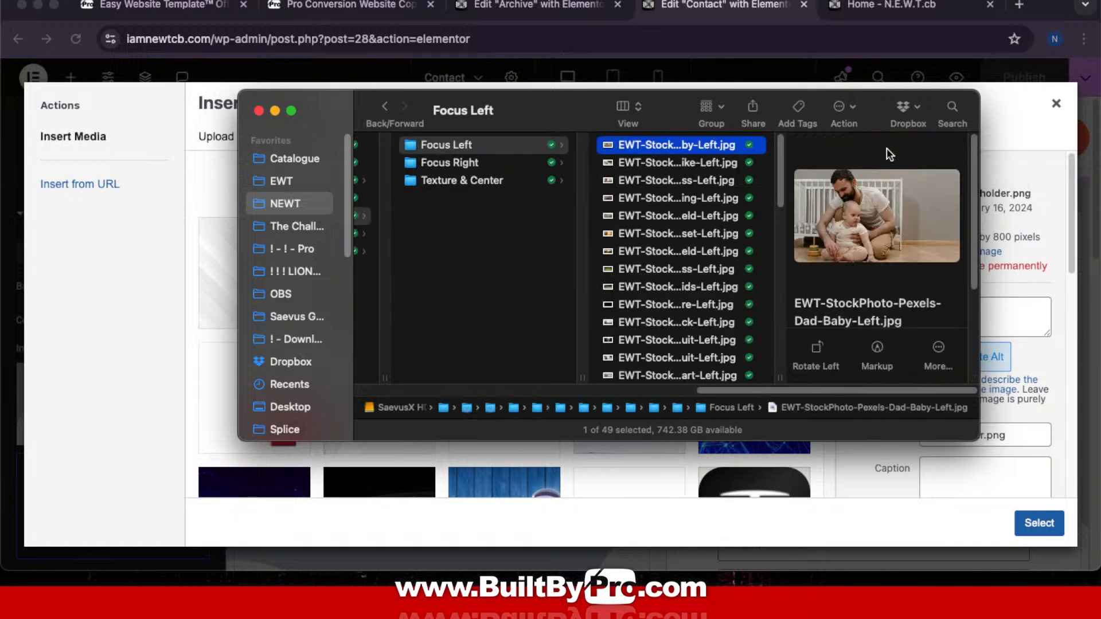
key(Down)
key(Down)
key(Down)
key(Down)
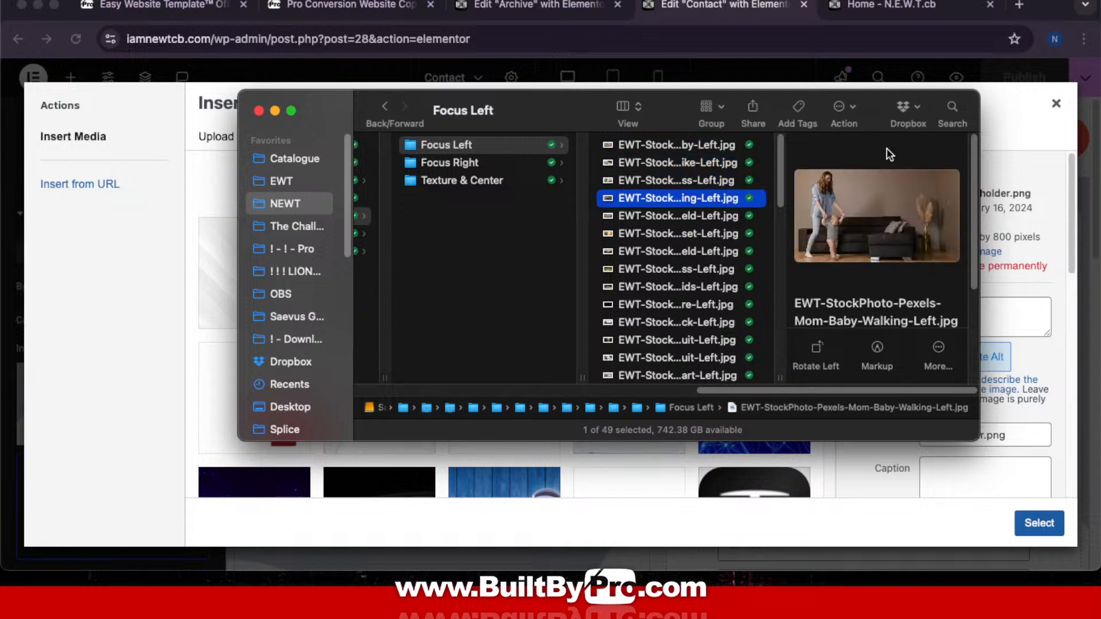
key(Down)
key(Down)
key(Down)
key(Down)
key(Down)
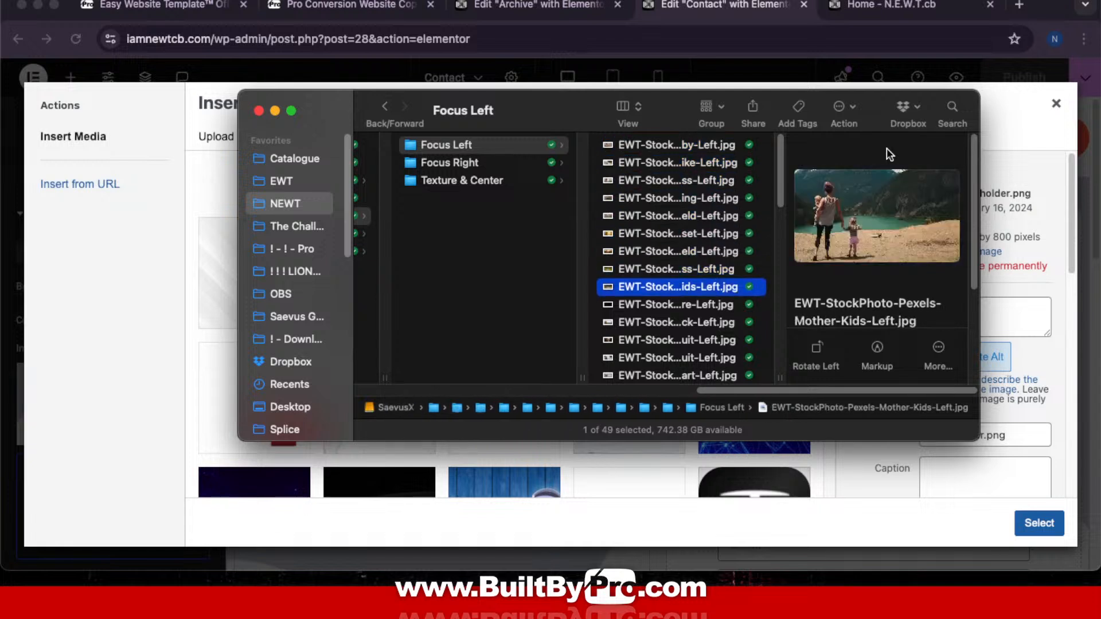
key(Down)
key(Down)
key(Down)
key(Down)
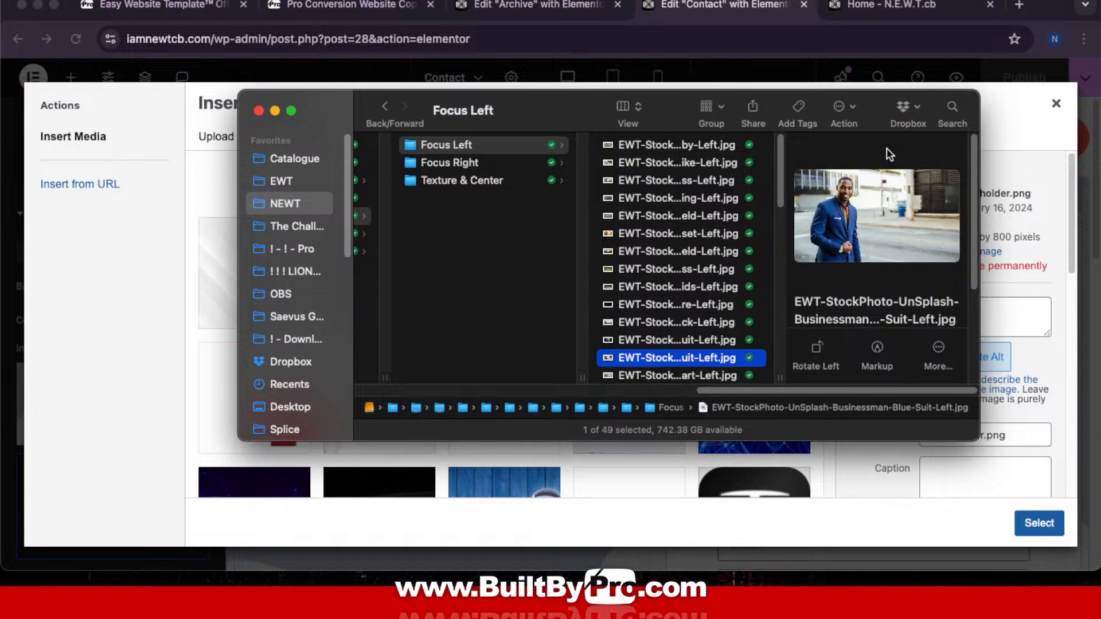
key(Down)
key(Down)
key(Down)
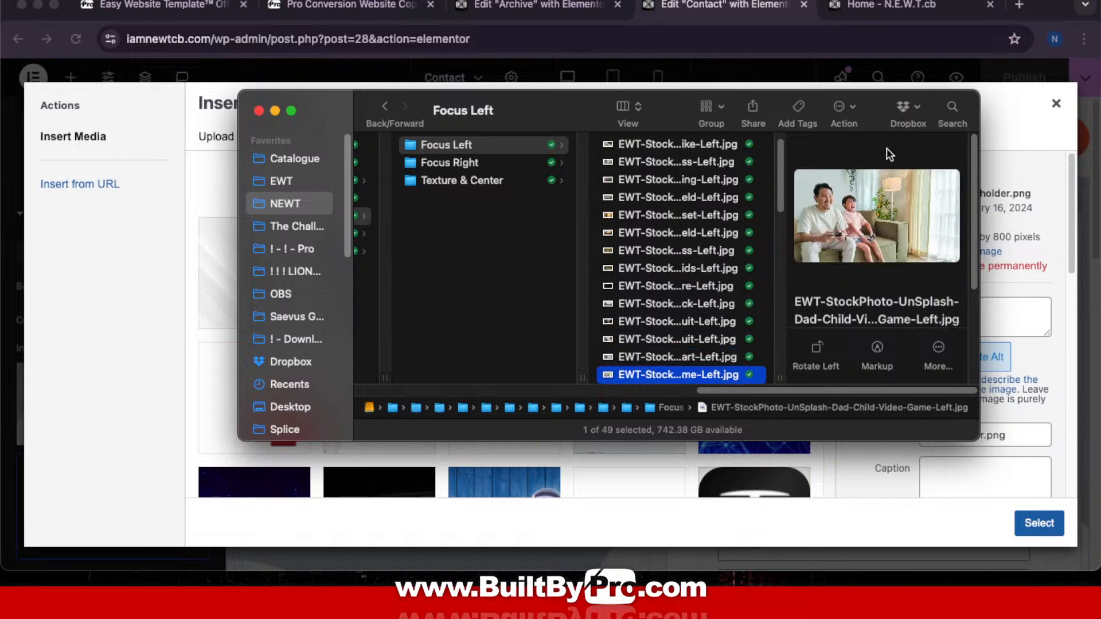
key(Down)
key(Down)
key(Down)
key(Down)
key(Down)
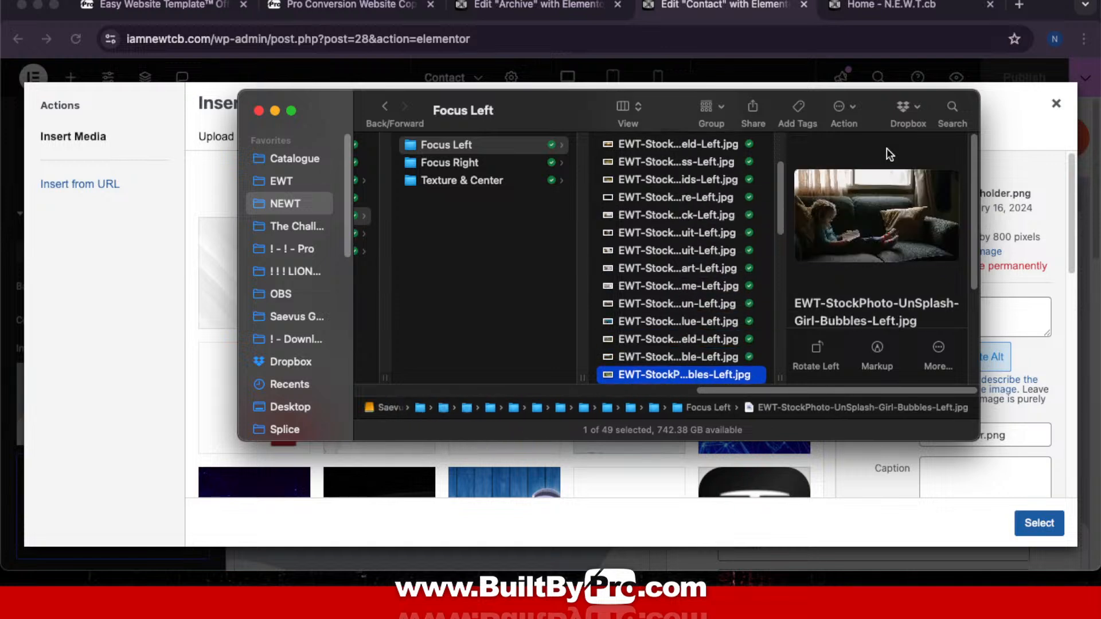
key(Down)
key(Down)
key(Down)
key(Down)
key(Down)
key(Down)
key(Down)
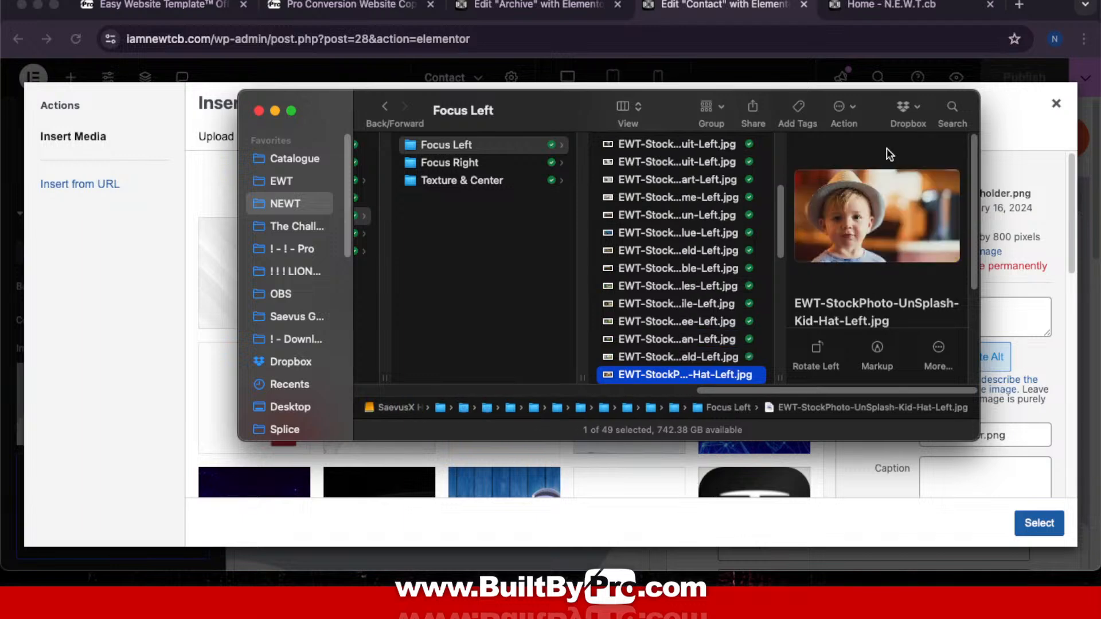
key(Down)
key(Down)
key(Down)
key(Down)
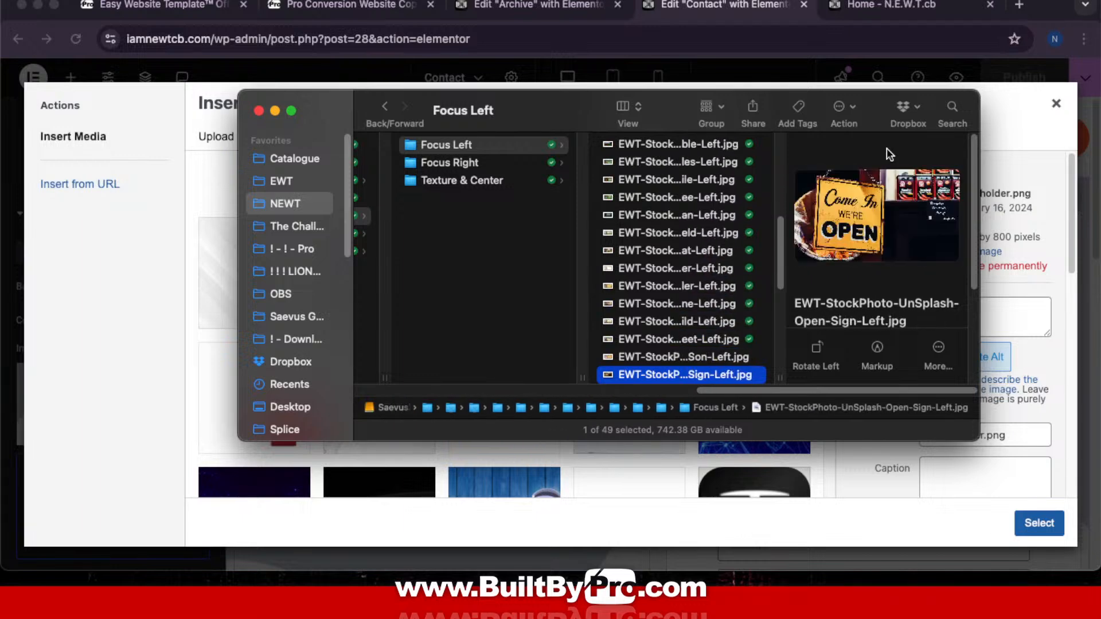
key(Up)
key(Up)
key(Down)
key(Down)
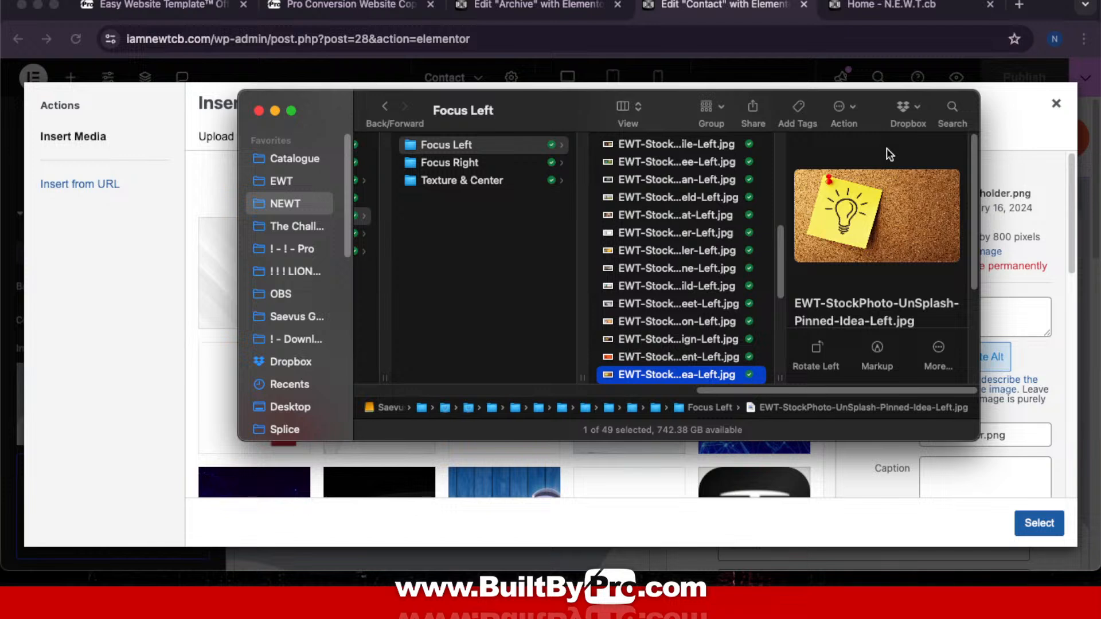
key(Up)
key(Down)
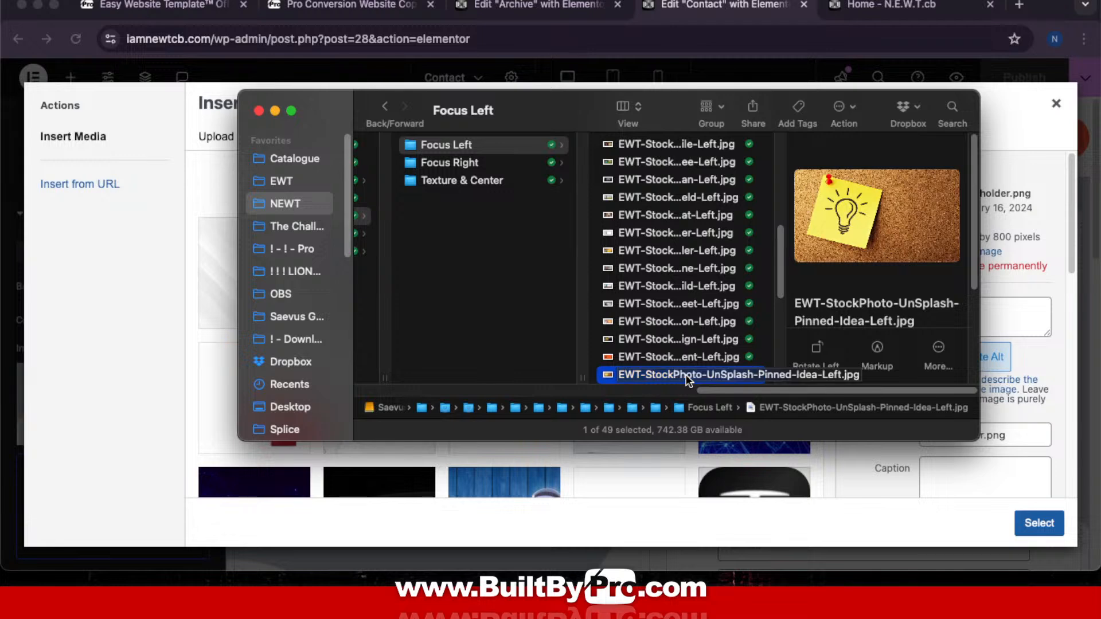
Step: Upload EWT-StockPhoto-UnSplash-Pinned-Idea-Left.jpg and set it as the grid section background
drag(686, 379, 871, 308)
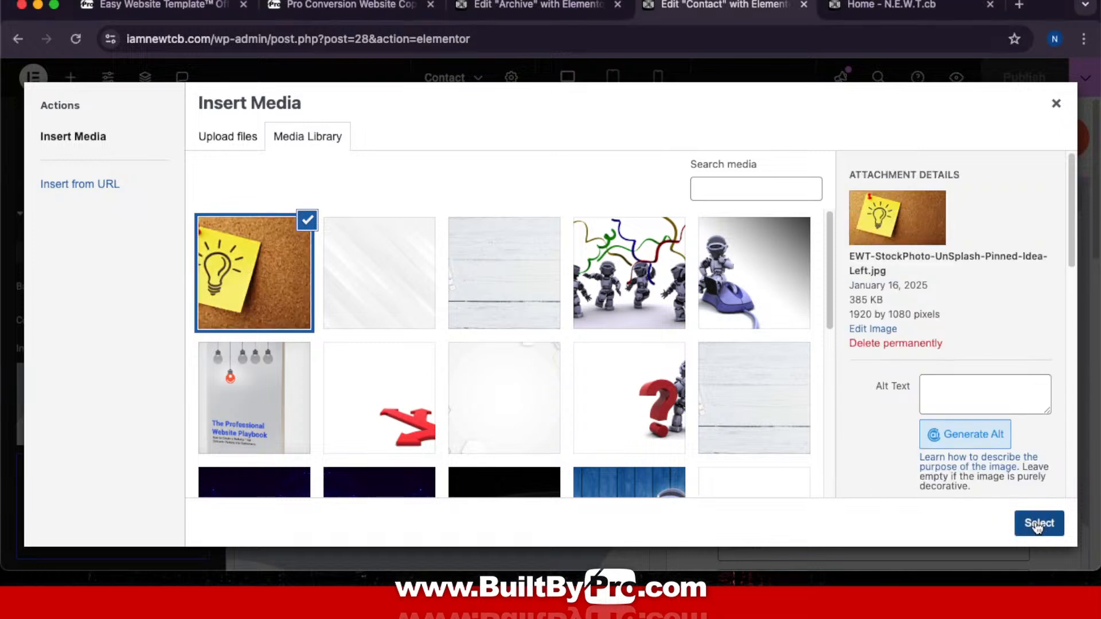
click(1040, 523)
scroll(821, 354, down, 5)
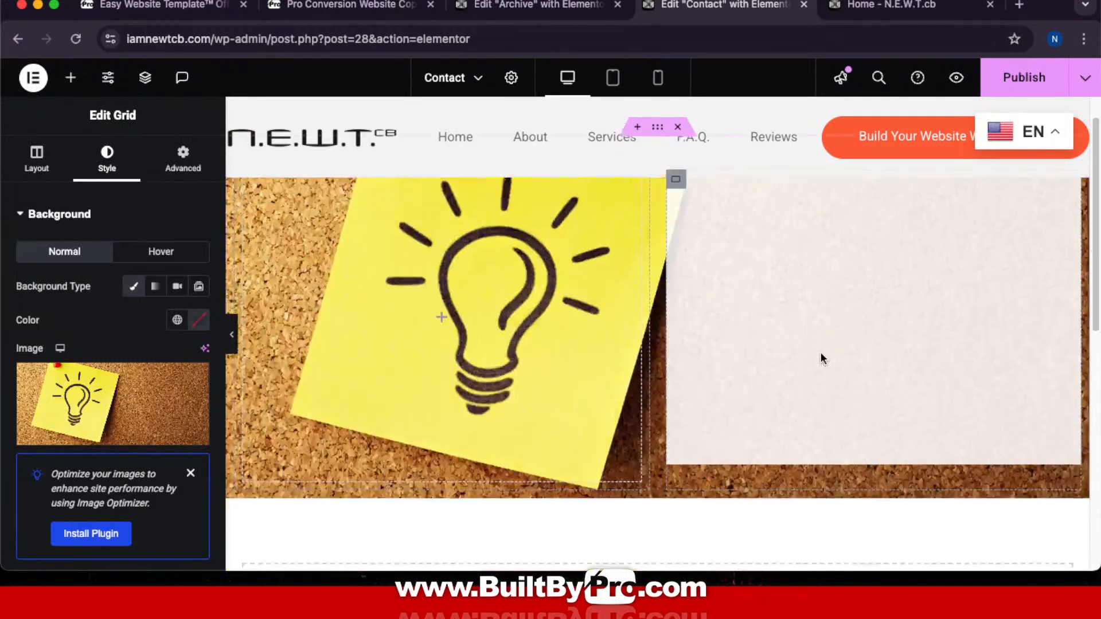
scroll(820, 352, down, 3)
scroll(820, 352, up, 8)
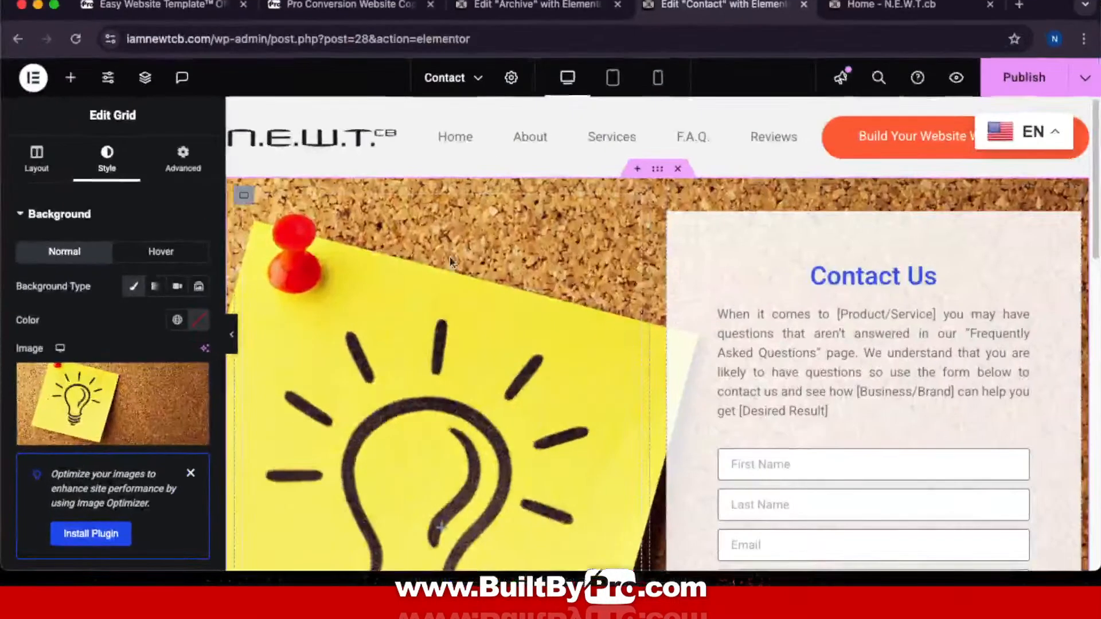
click(376, 8)
Step: Scroll through the Pro Conversion Website Copy prompt kit page
scroll(730, 335, up, 4)
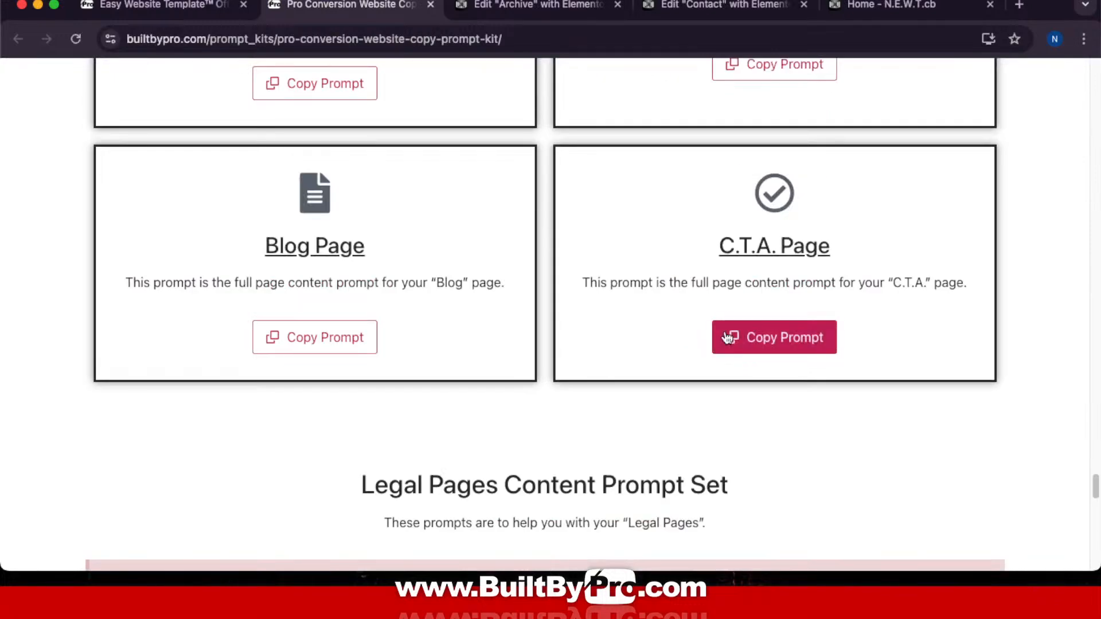
scroll(727, 336, up, 15)
scroll(725, 335, up, 20)
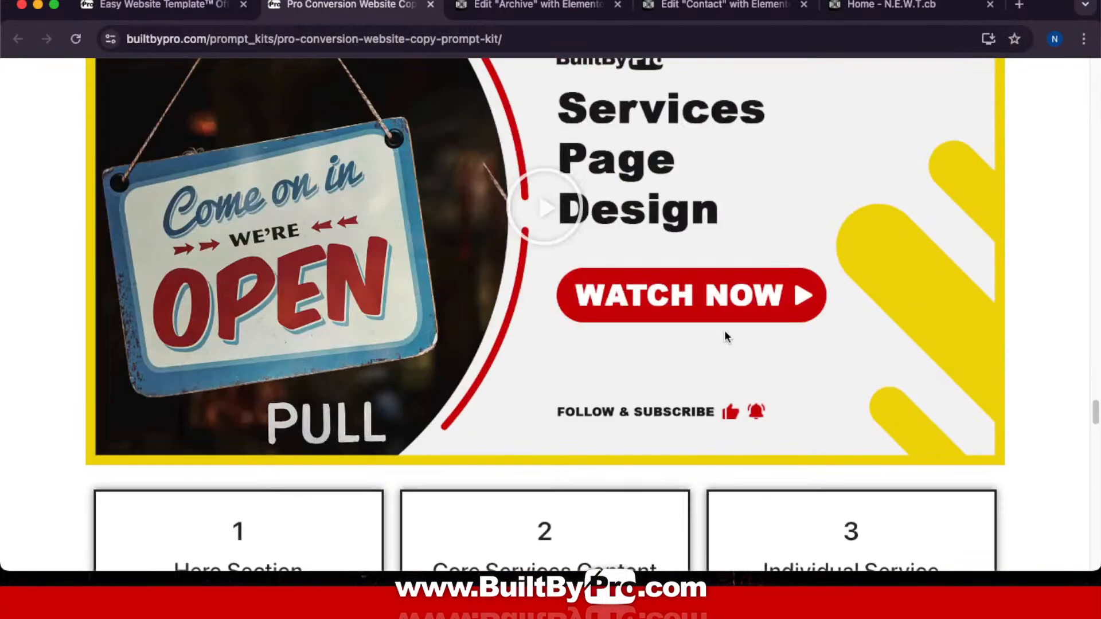
scroll(724, 336, down, 20)
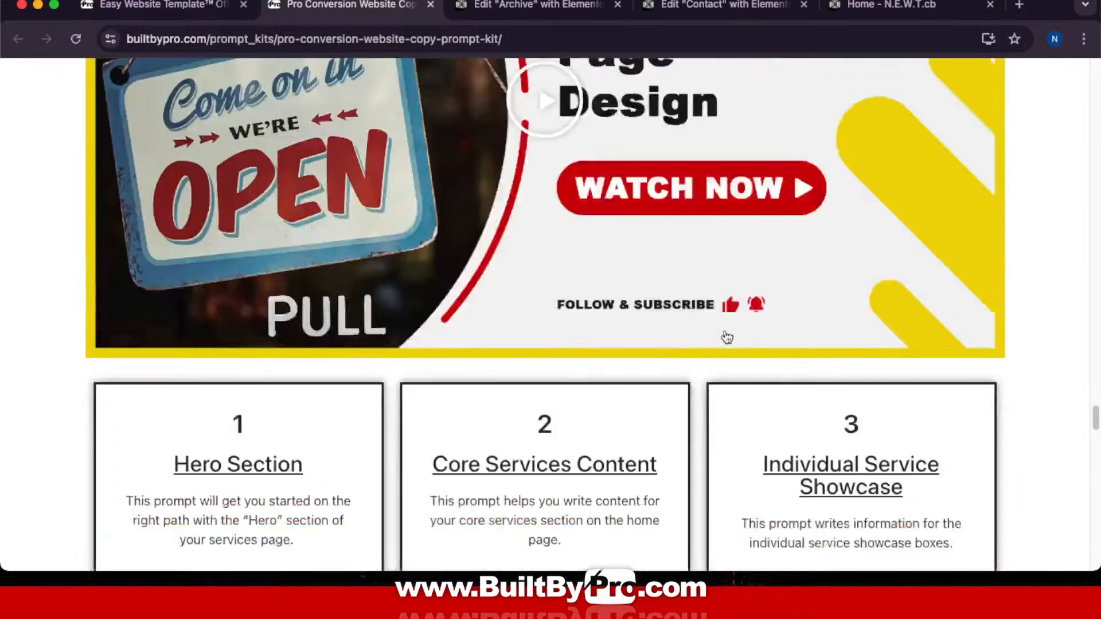
scroll(726, 335, down, 10)
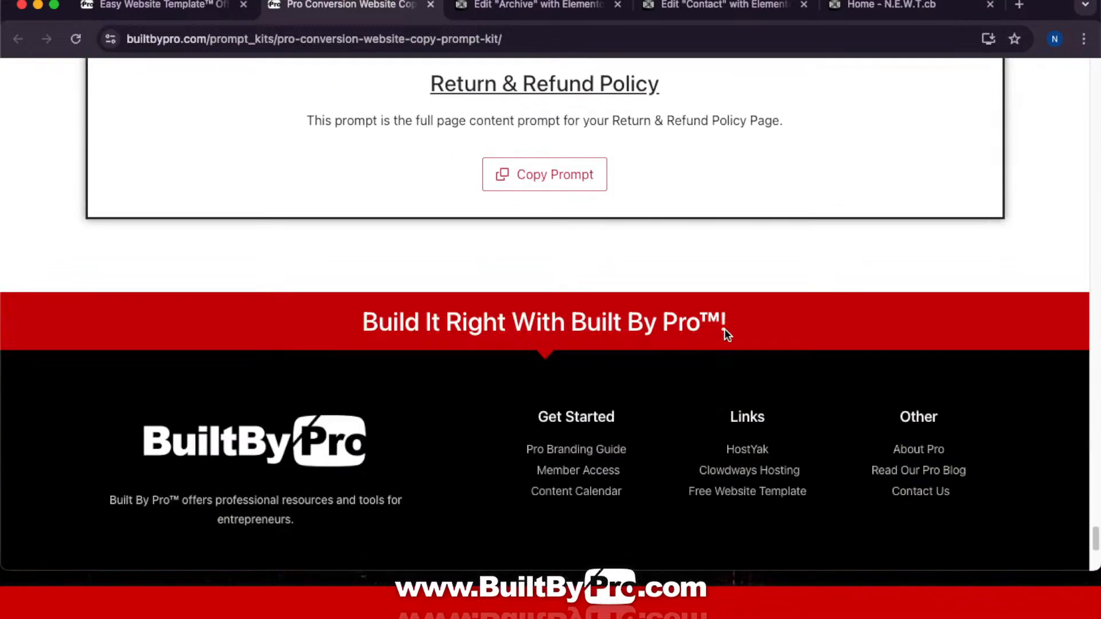
scroll(725, 334, up, 13)
scroll(723, 330, up, 12)
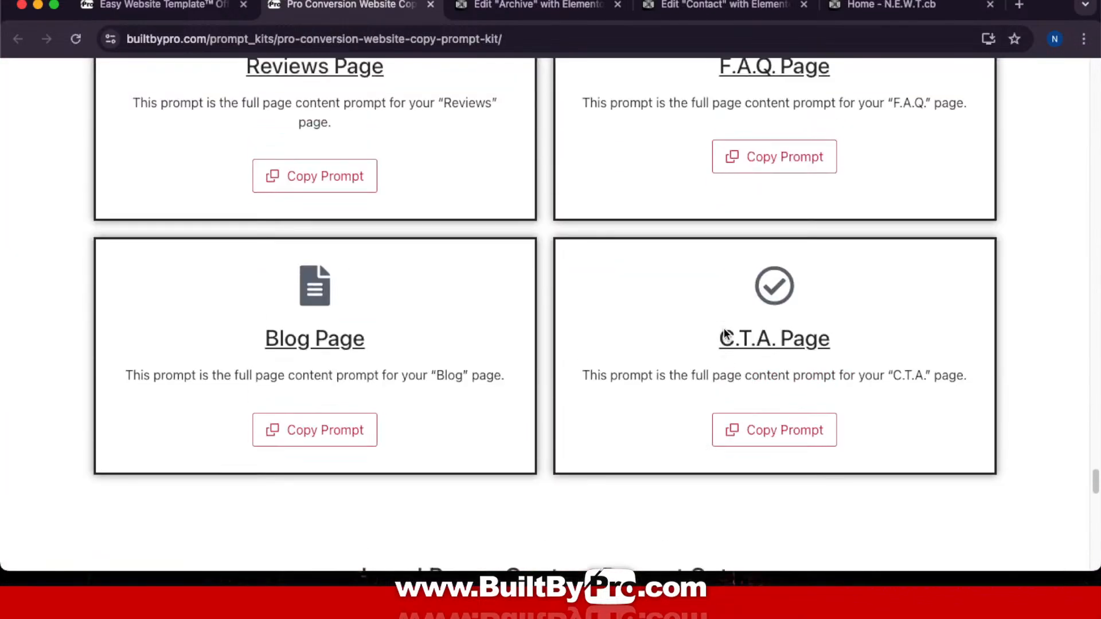
scroll(725, 334, up, 12)
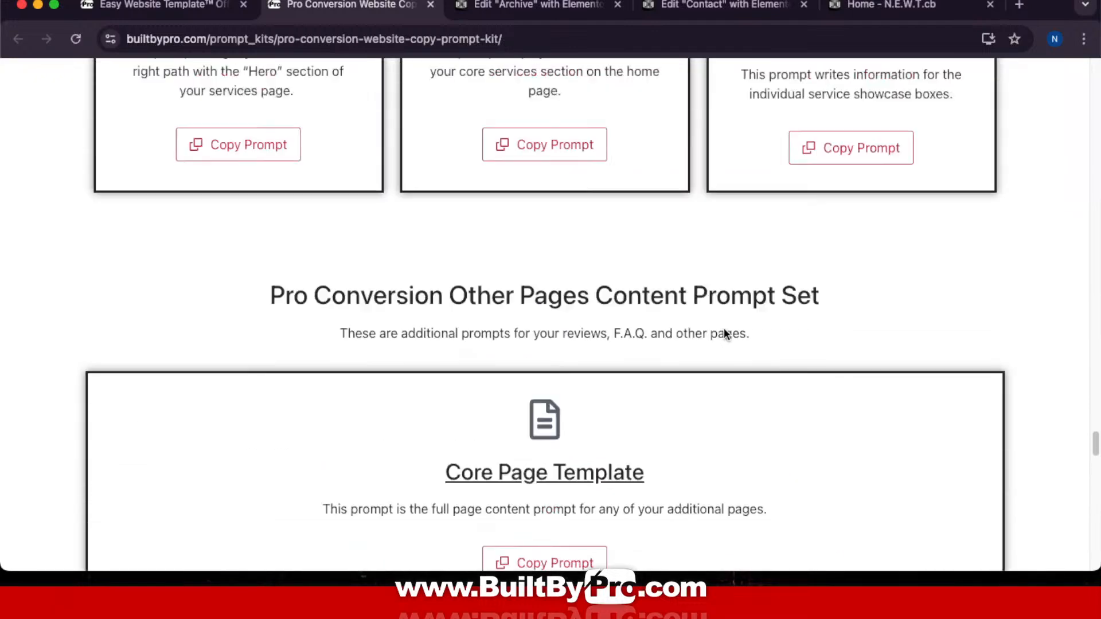
scroll(724, 332, up, 15)
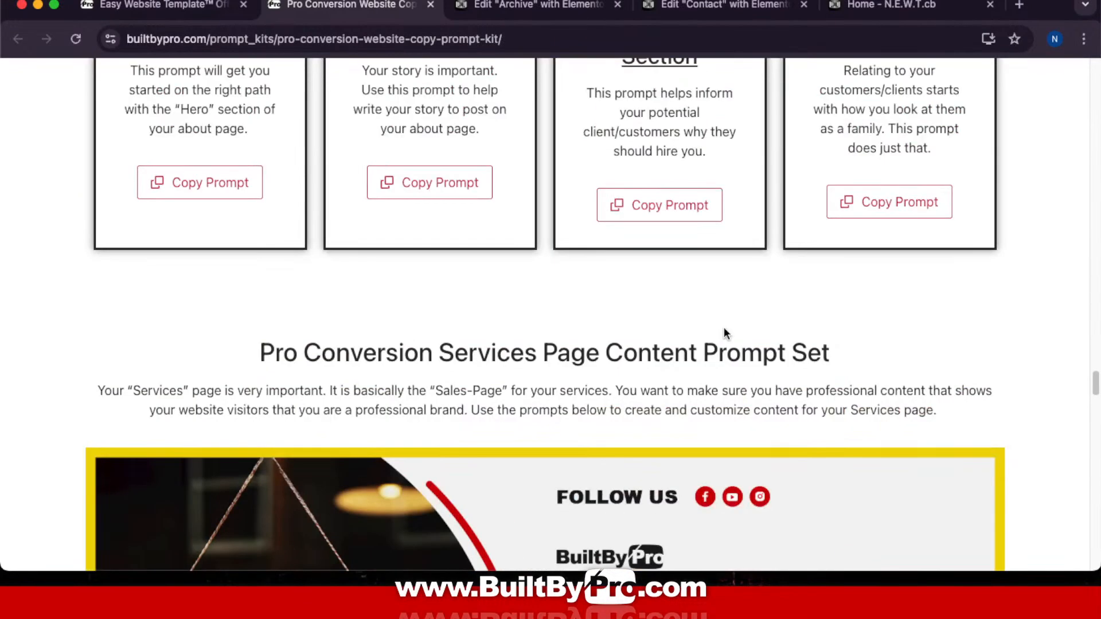
scroll(724, 328, up, 15)
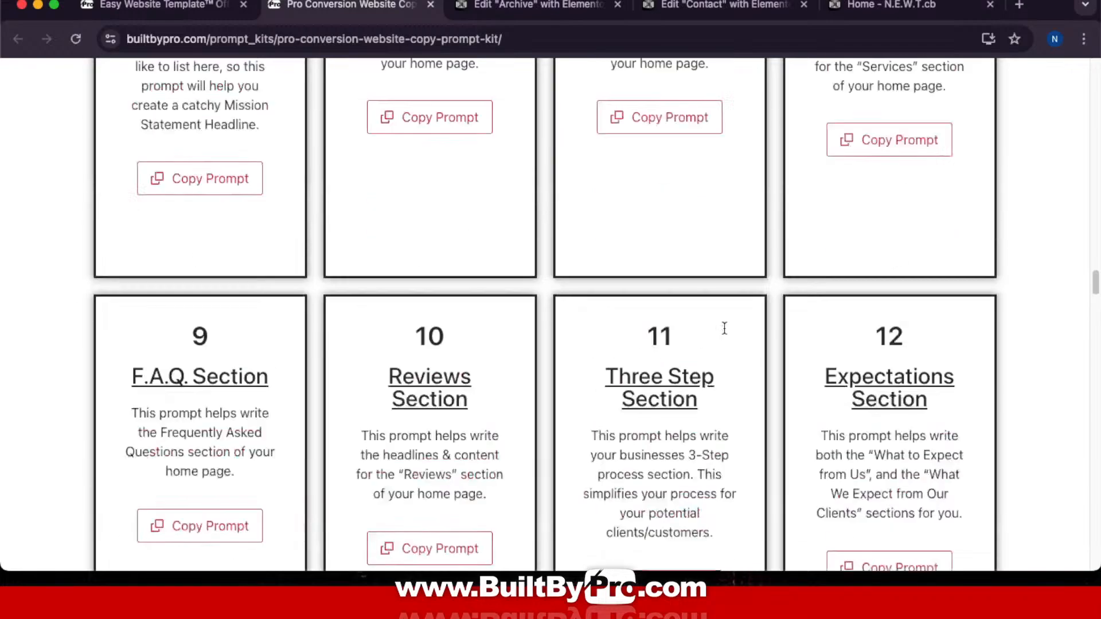
scroll(724, 328, up, 15)
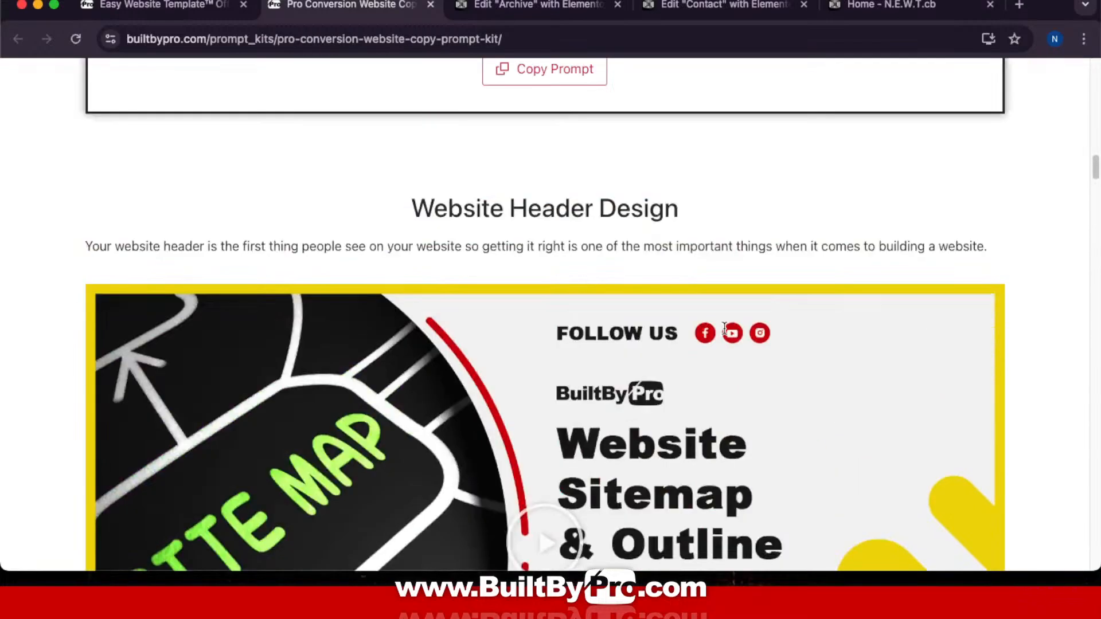
scroll(721, 326, down, 20)
scroll(721, 325, down, 20)
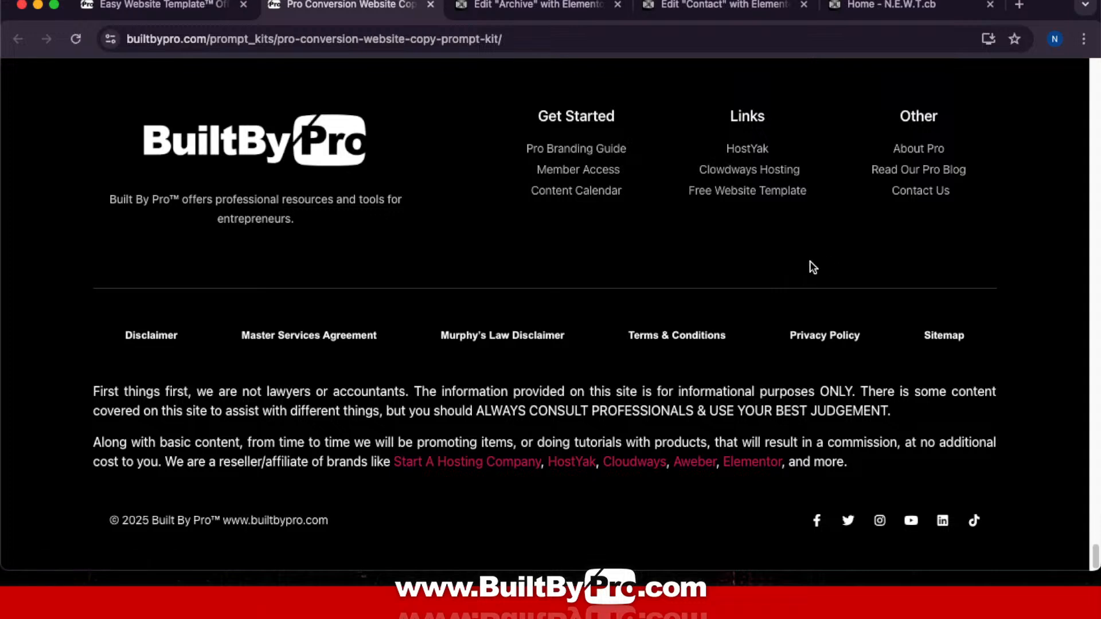
Step: Switch to the template guide and scroll to the Contact Page Design video
click(192, 7)
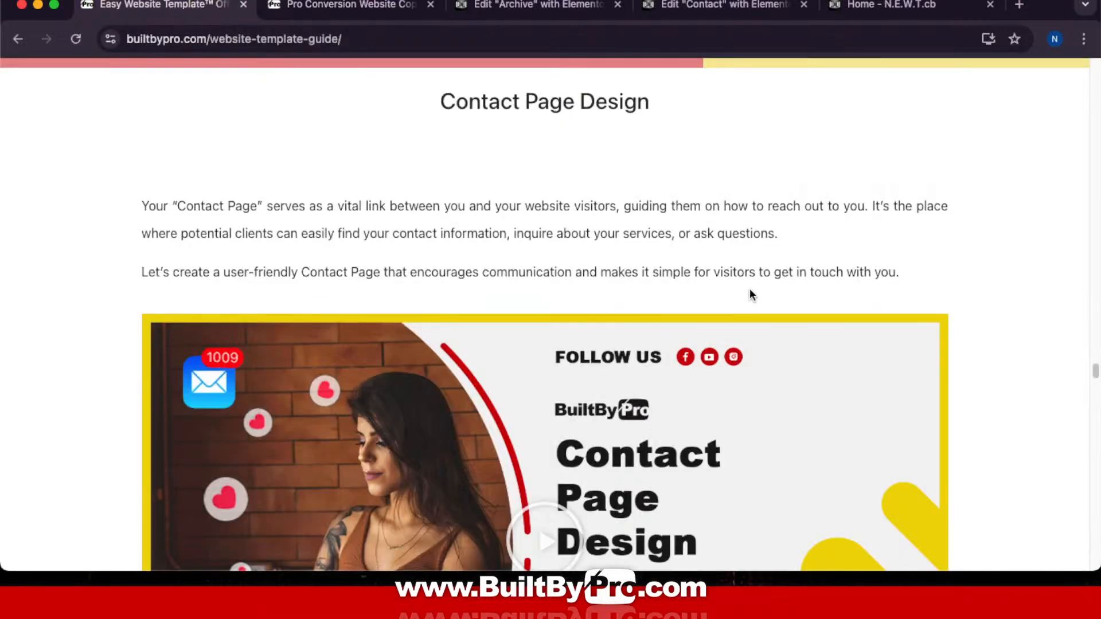
scroll(750, 289, down, 10)
scroll(748, 284, up, 6)
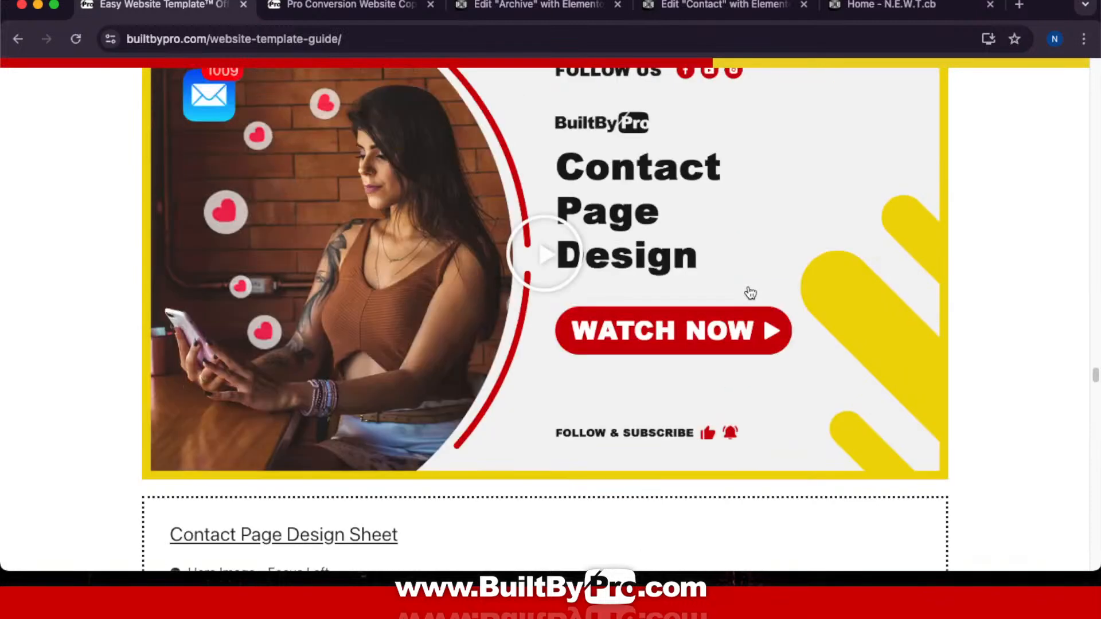
scroll(747, 290, up, 2)
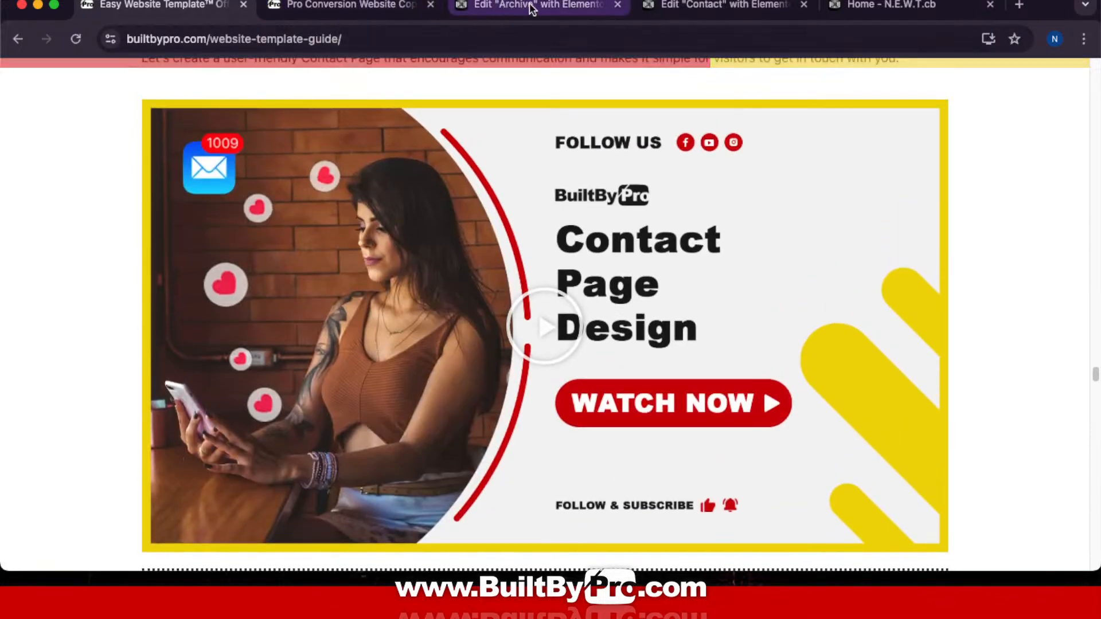
Step: Delete the placeholder intro paragraph so the form sits directly under the 'Contact Us' heading
click(705, 6)
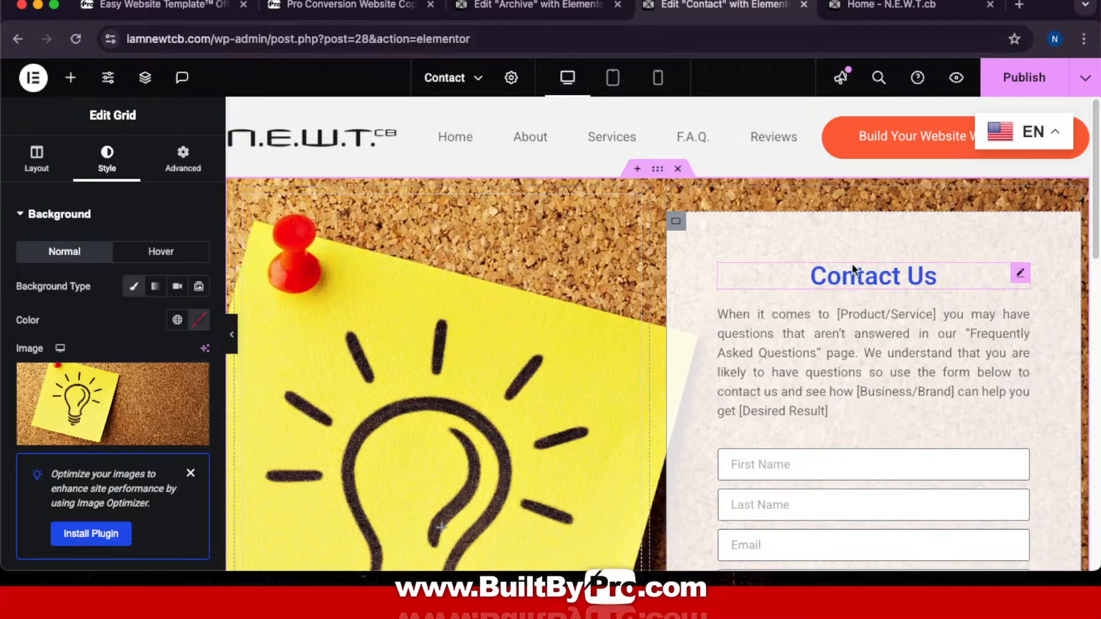
scroll(857, 259, down, 6)
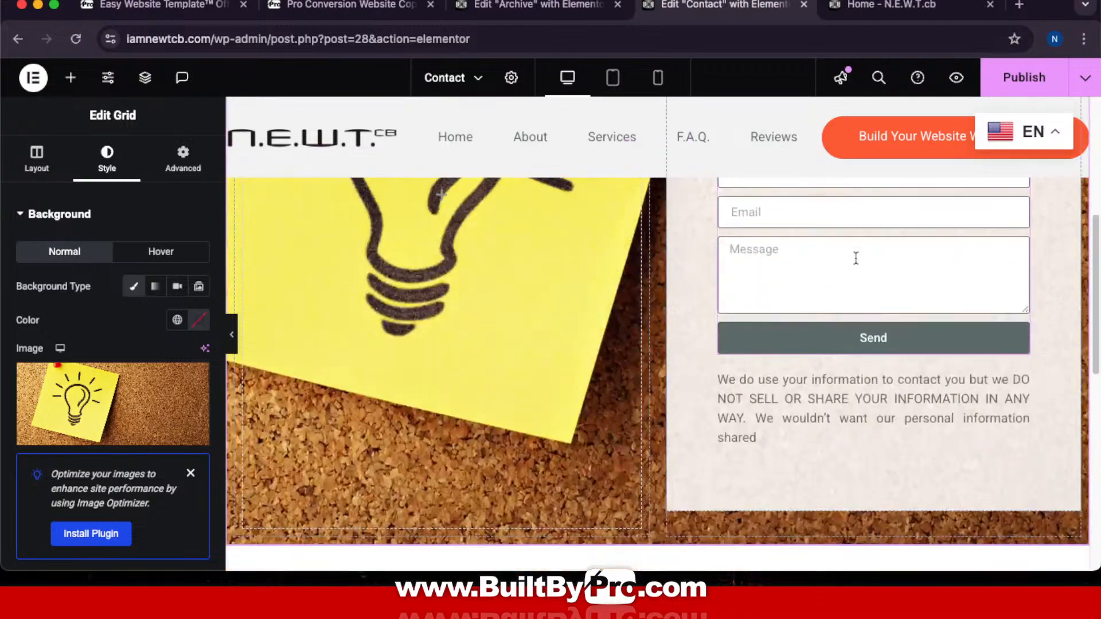
scroll(855, 258, down, 6)
scroll(855, 258, up, 12)
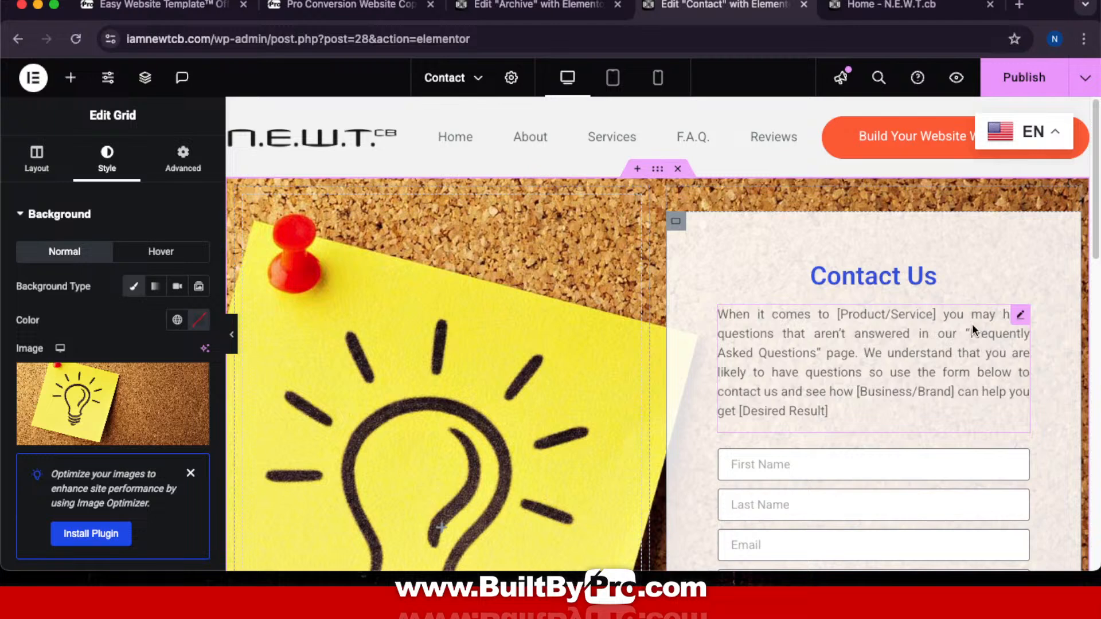
right_click(1018, 319)
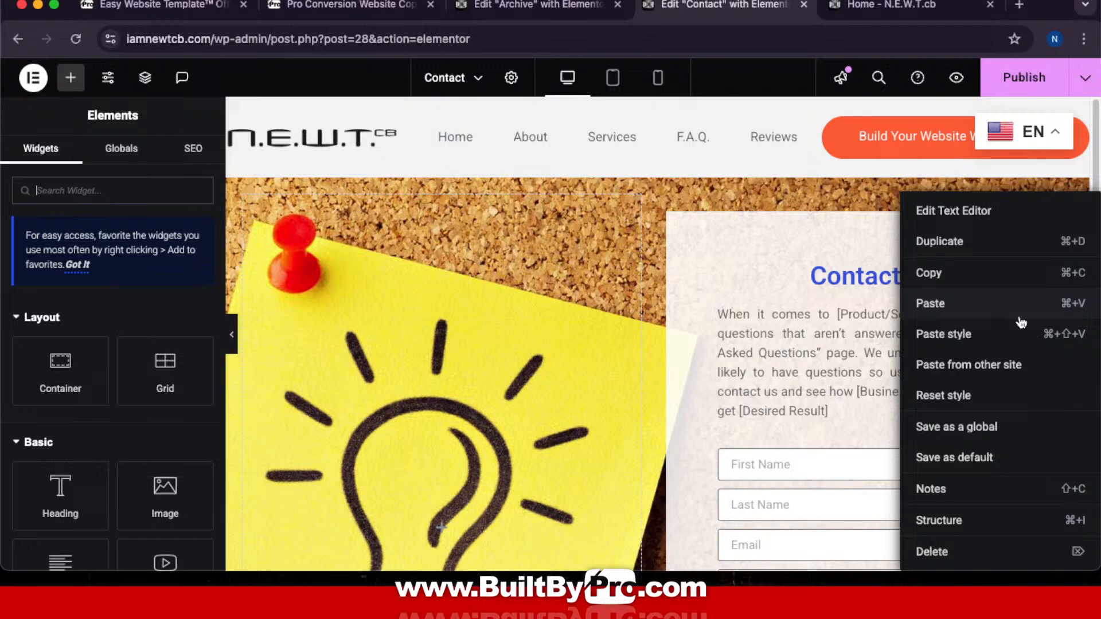
click(947, 553)
scroll(997, 358, down, 5)
scroll(999, 357, up, 5)
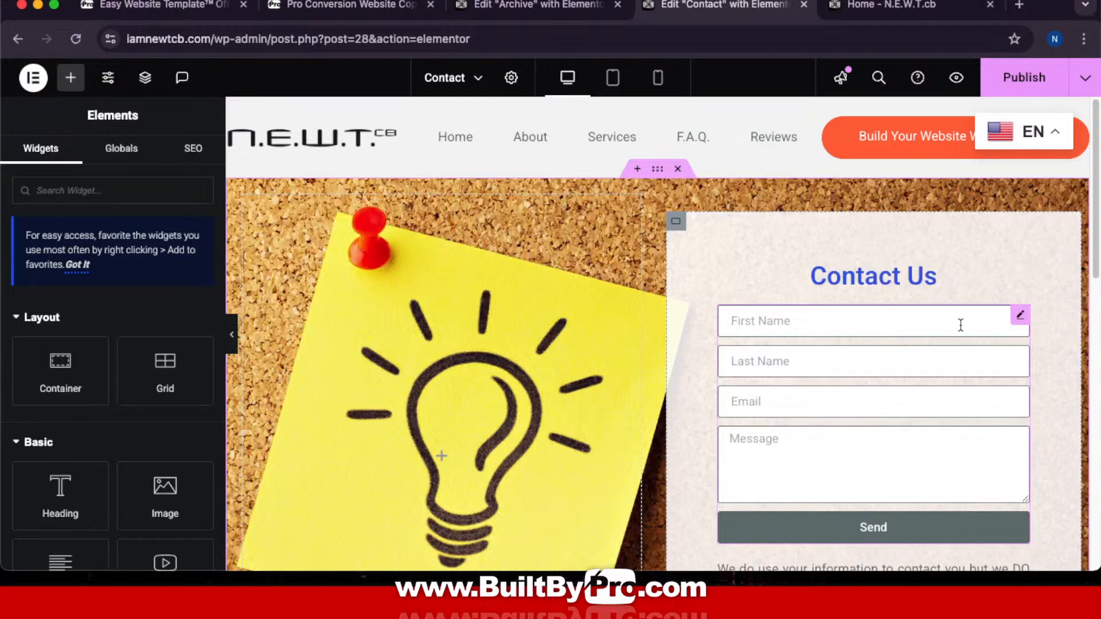
Step: In the contact form's Email settings, replace the To address with the site owner's e-mail
click(1021, 324)
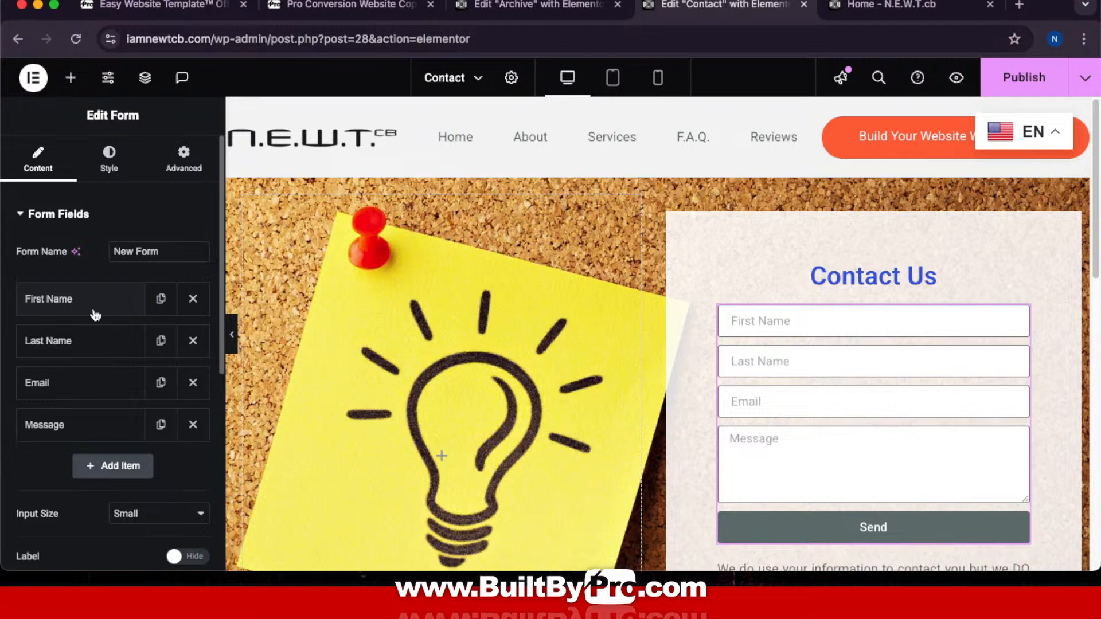
scroll(92, 358, down, 5)
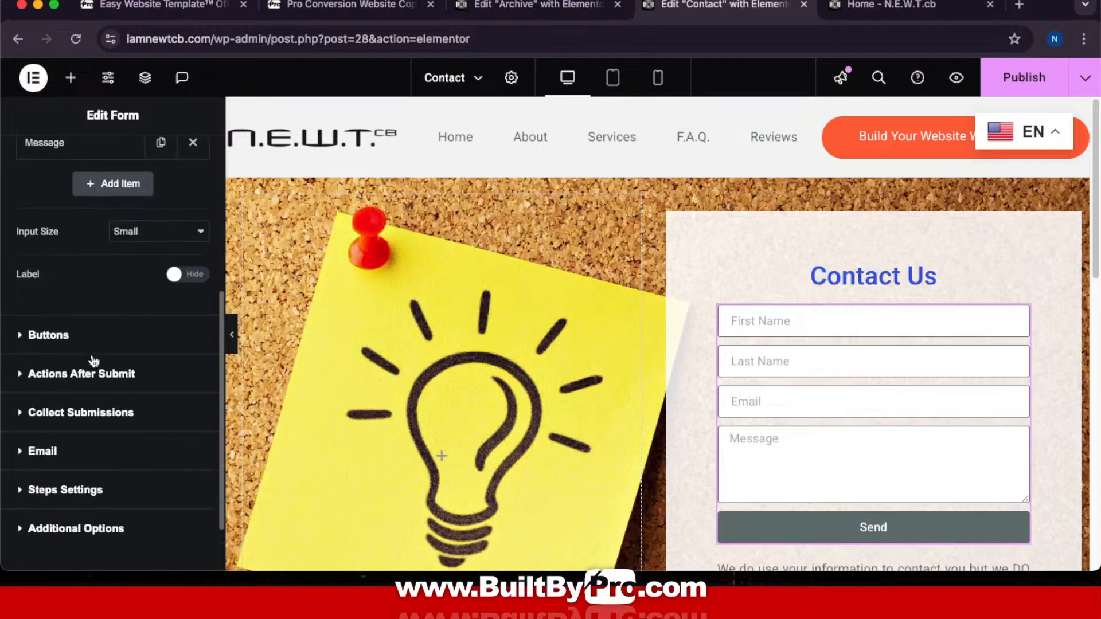
scroll(92, 358, down, 1)
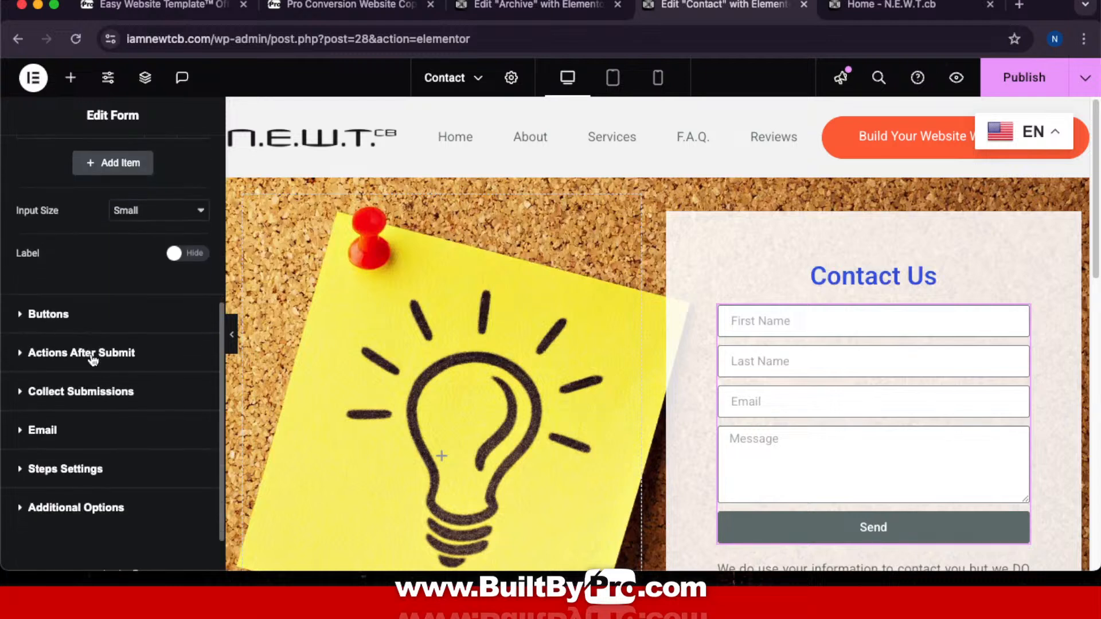
click(53, 397)
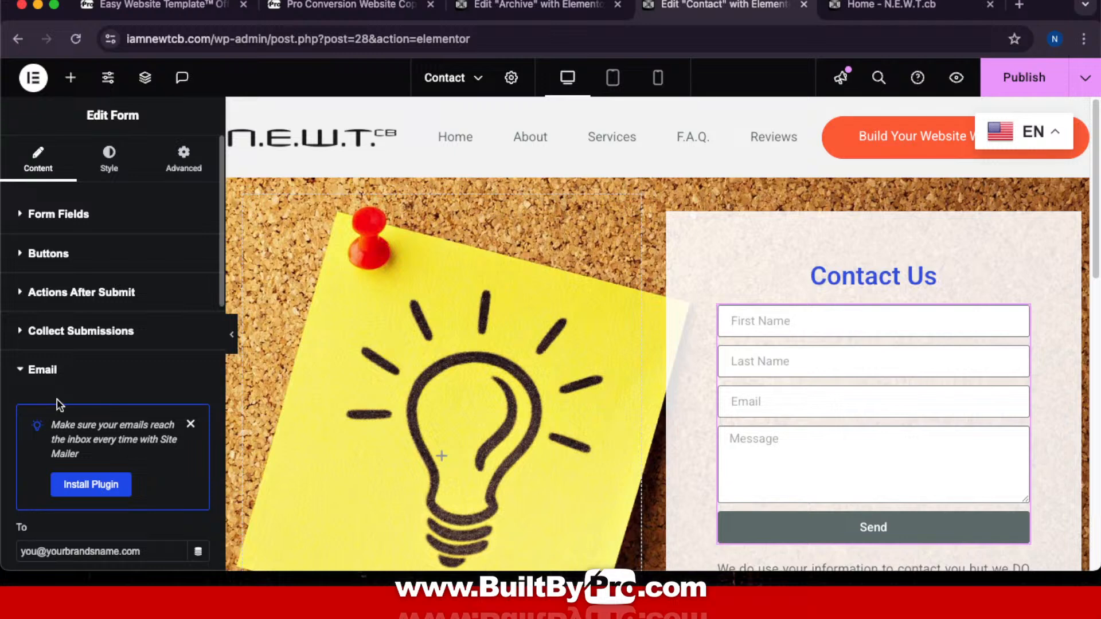
scroll(57, 397, down, 5)
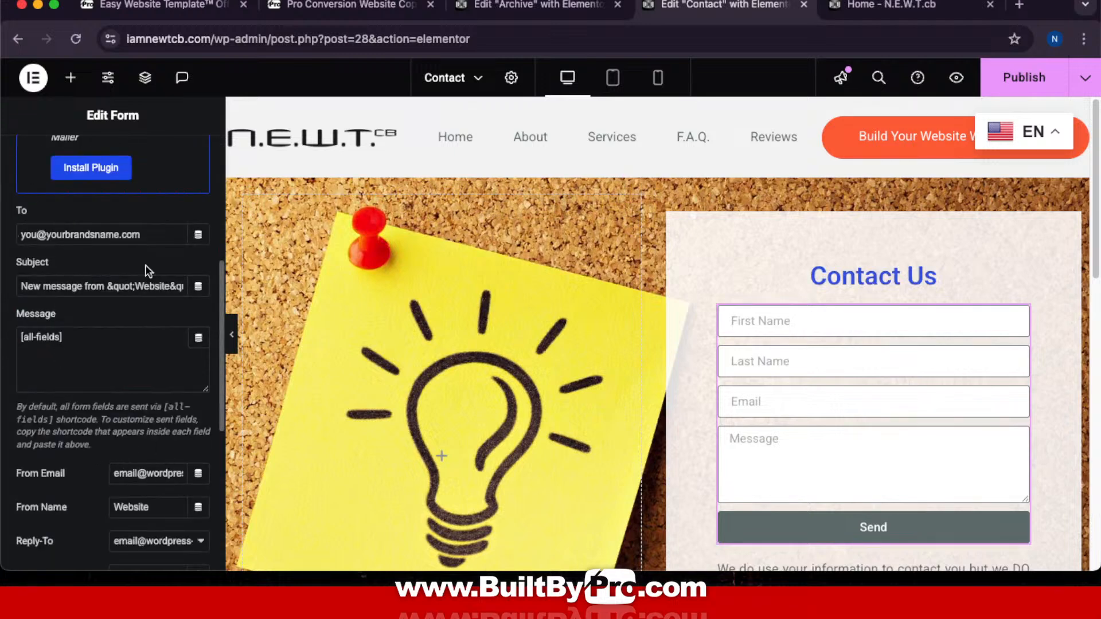
click(147, 230)
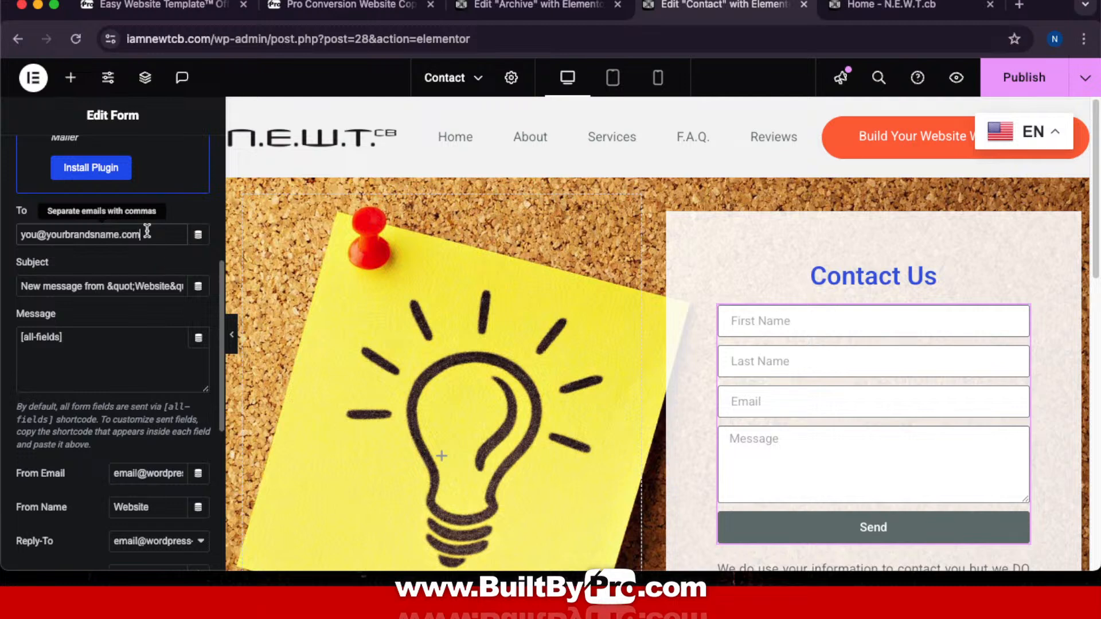
key(super+a)
key(BackSpace)
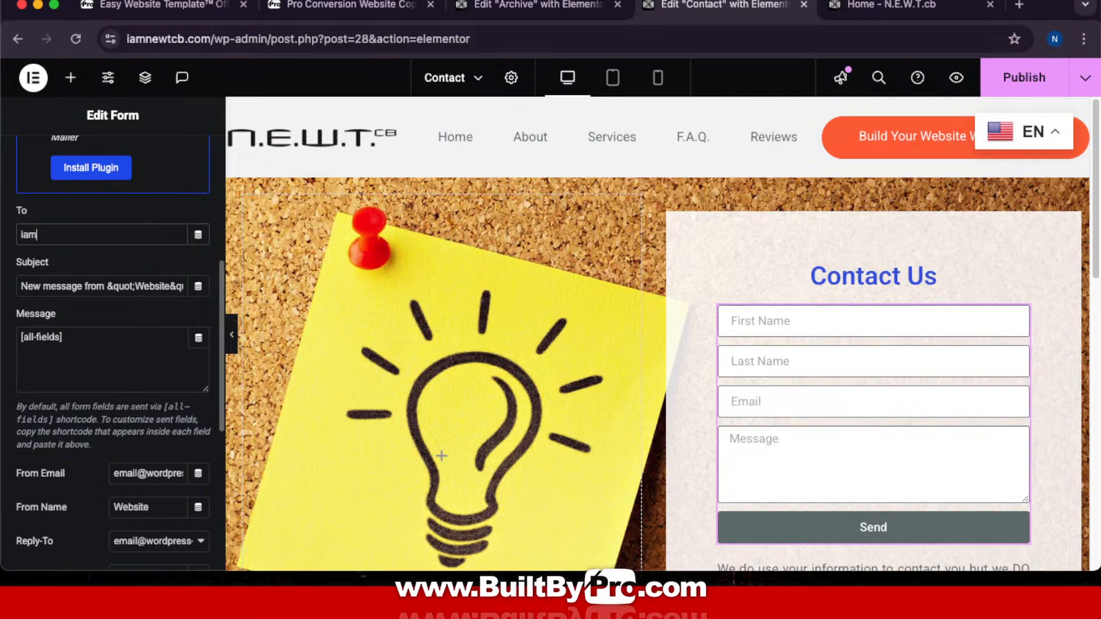
drag(140, 234, 3, 226)
key(ctrl+c)
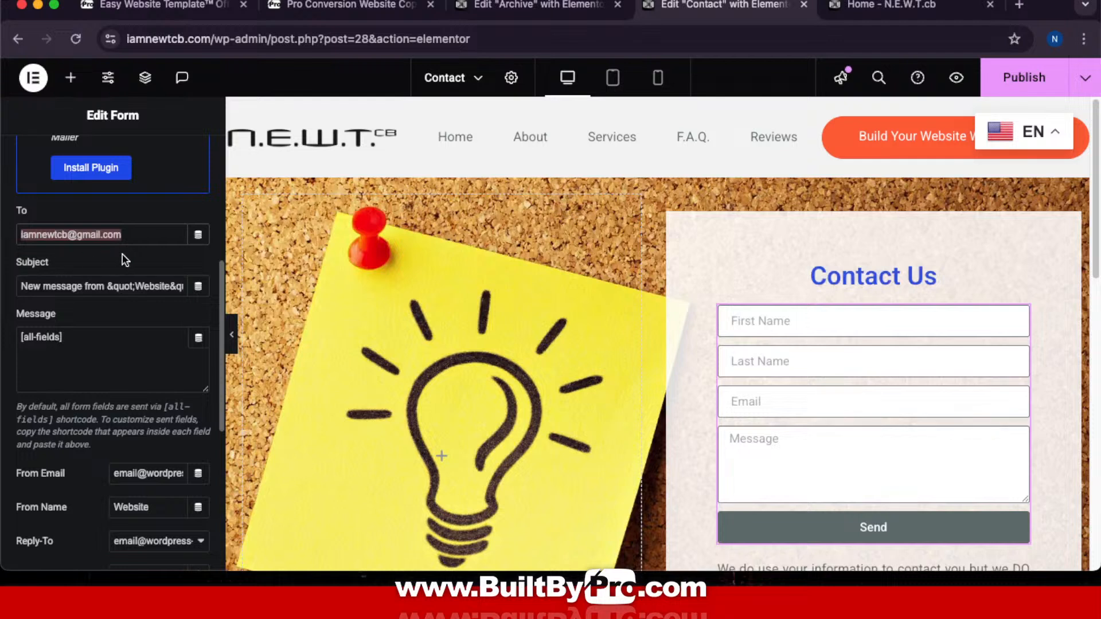
click(137, 256)
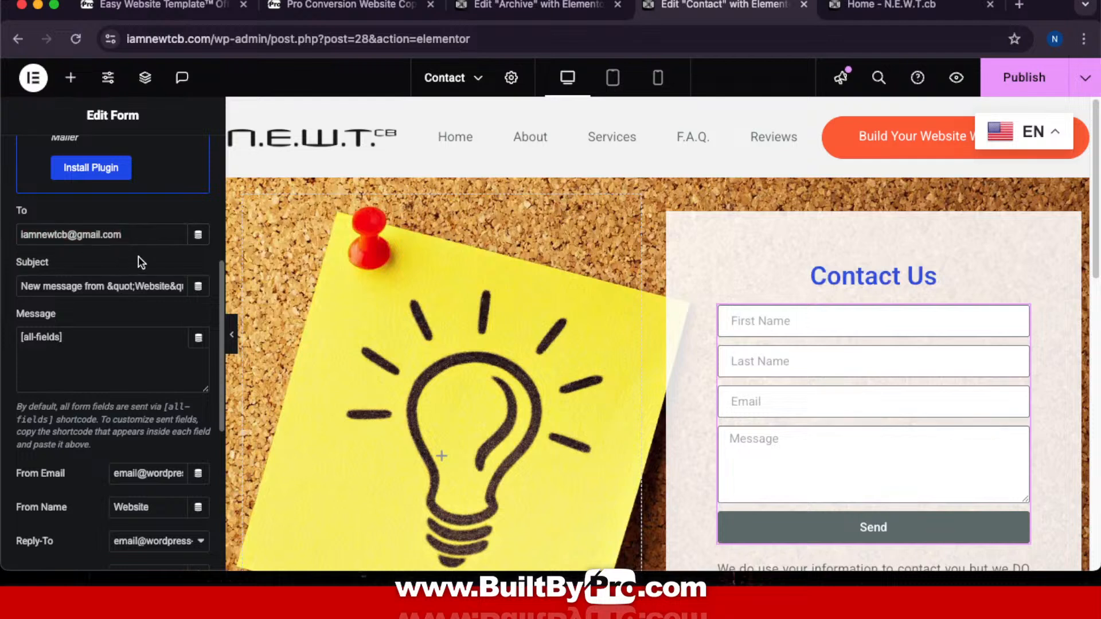
Step: Paste the owner's address as From Email and set From Name to 'NEWT Website'
triple_click(109, 473)
key(ctrl+v)
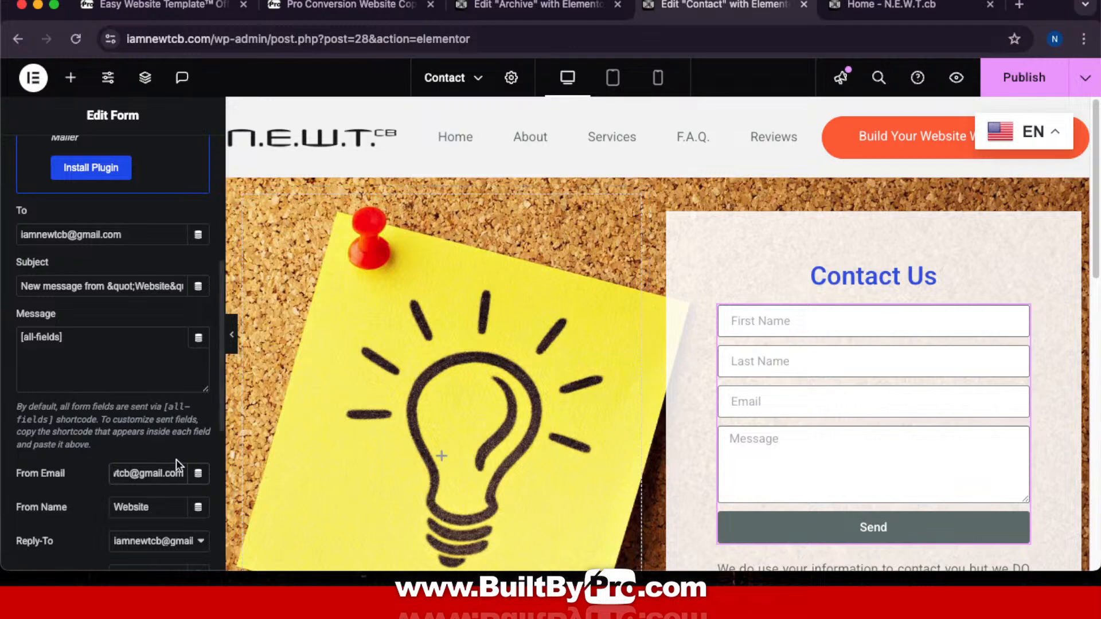
click(143, 432)
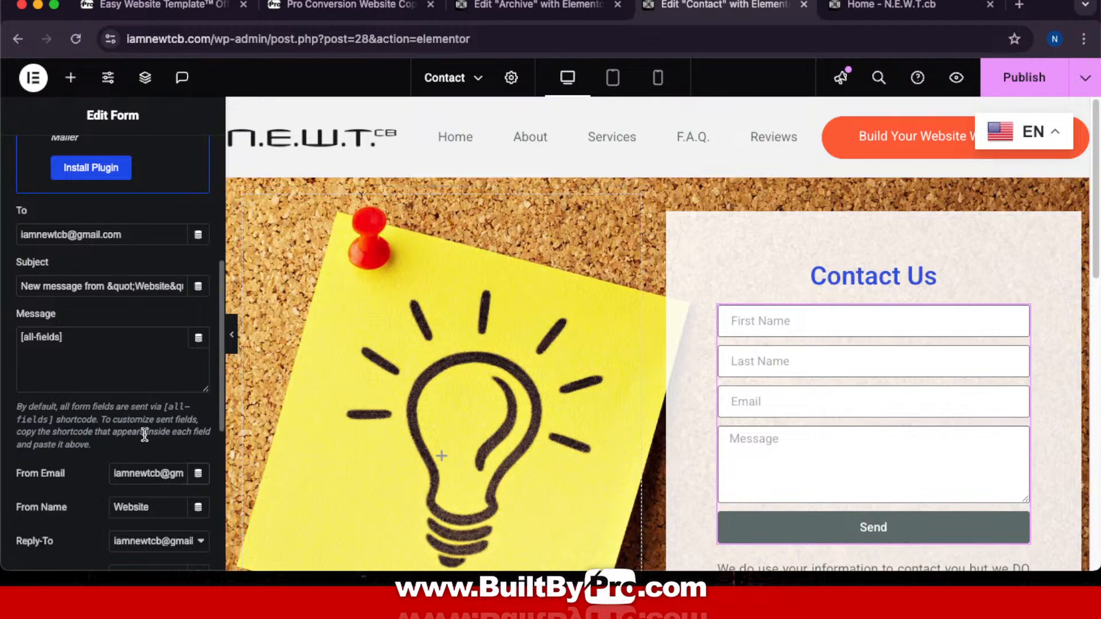
scroll(143, 431, down, 3)
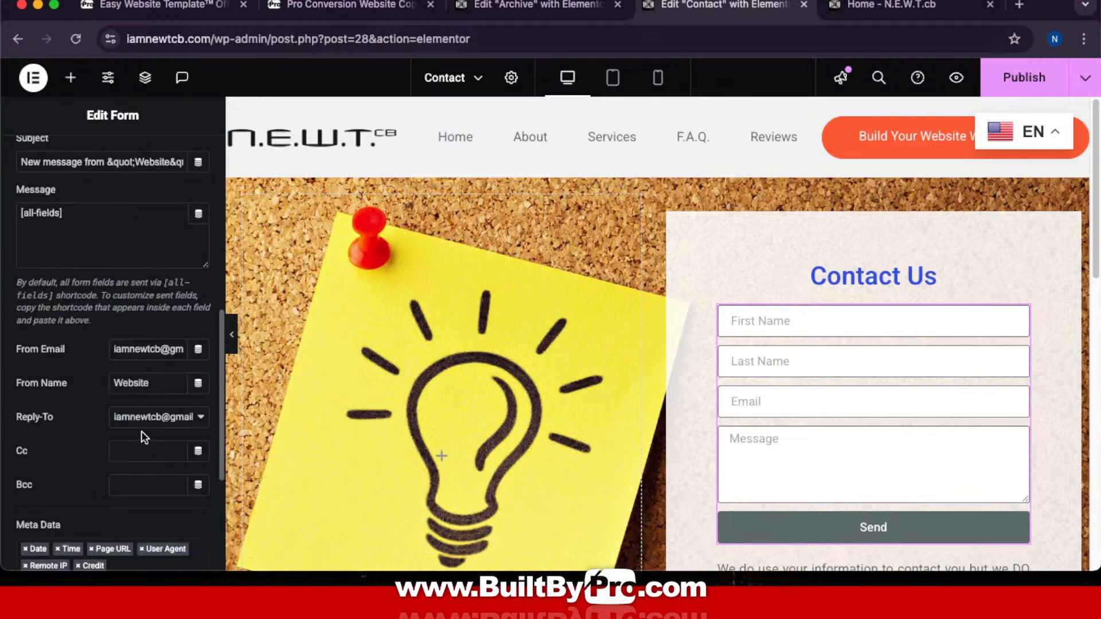
drag(157, 383, 104, 372)
text(NEWT Website)
scroll(654, 367, down, 5)
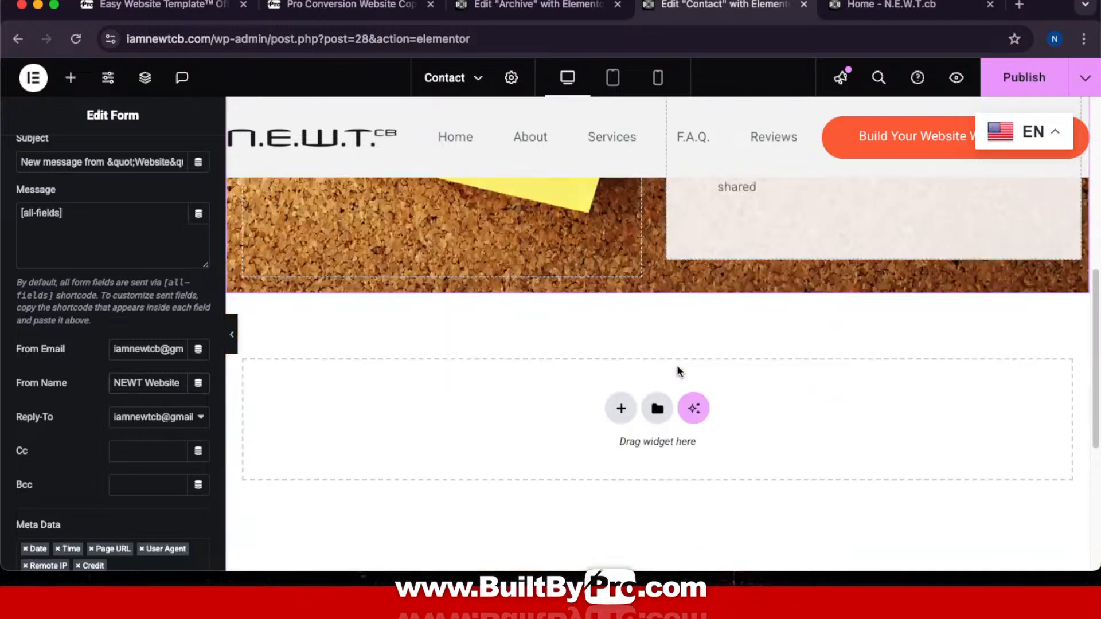
scroll(677, 364, up, 5)
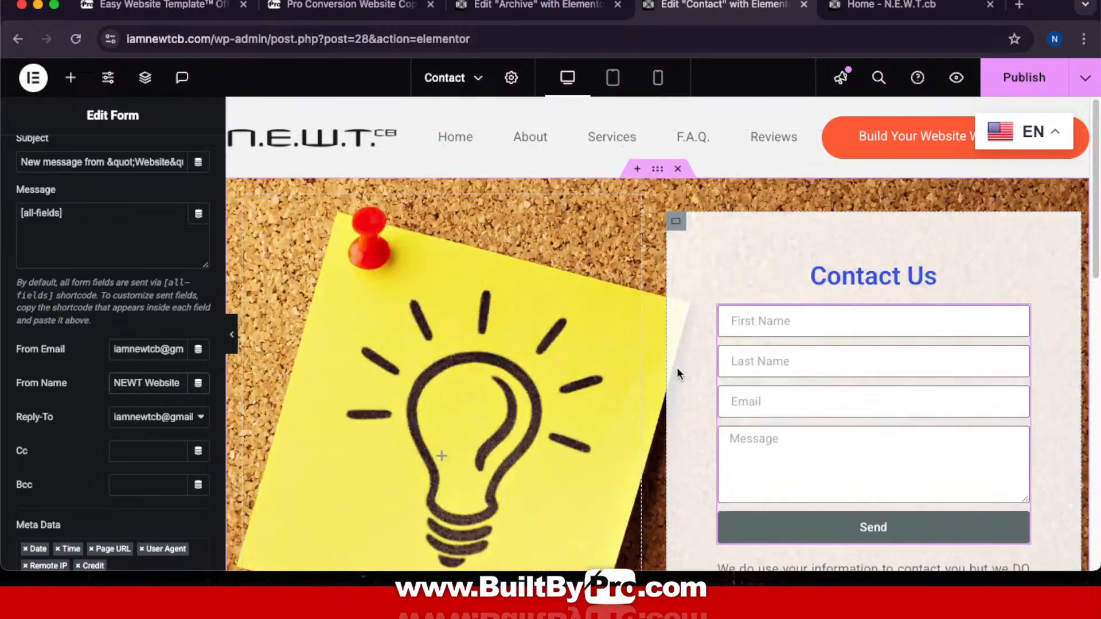
Step: Publish the updated Contact page and go back to the Archive template editor tab
click(1025, 75)
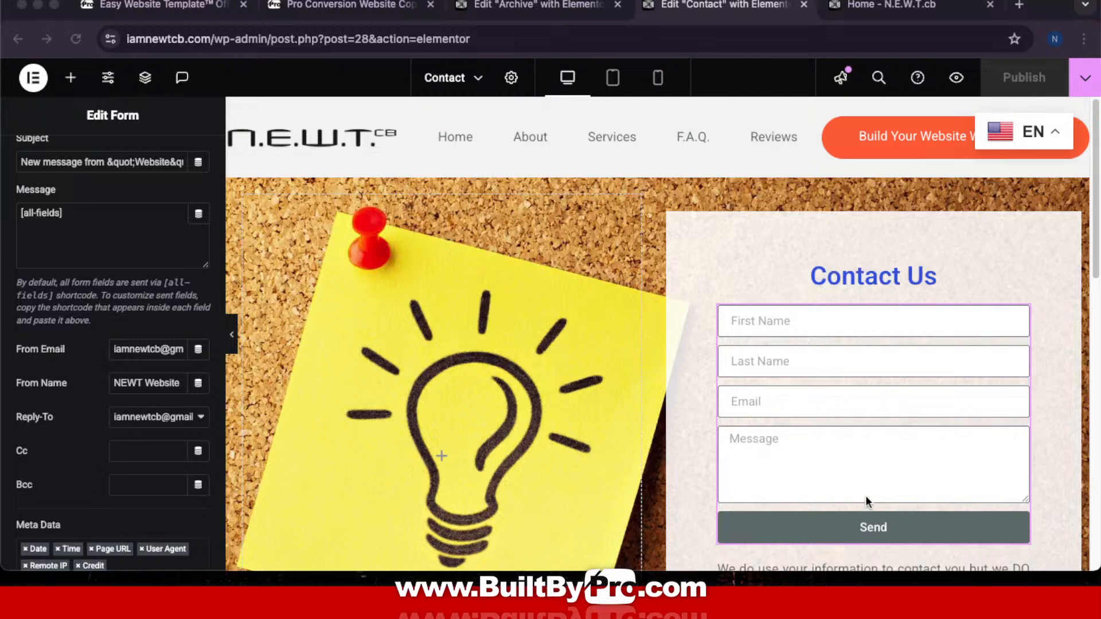
click(525, 11)
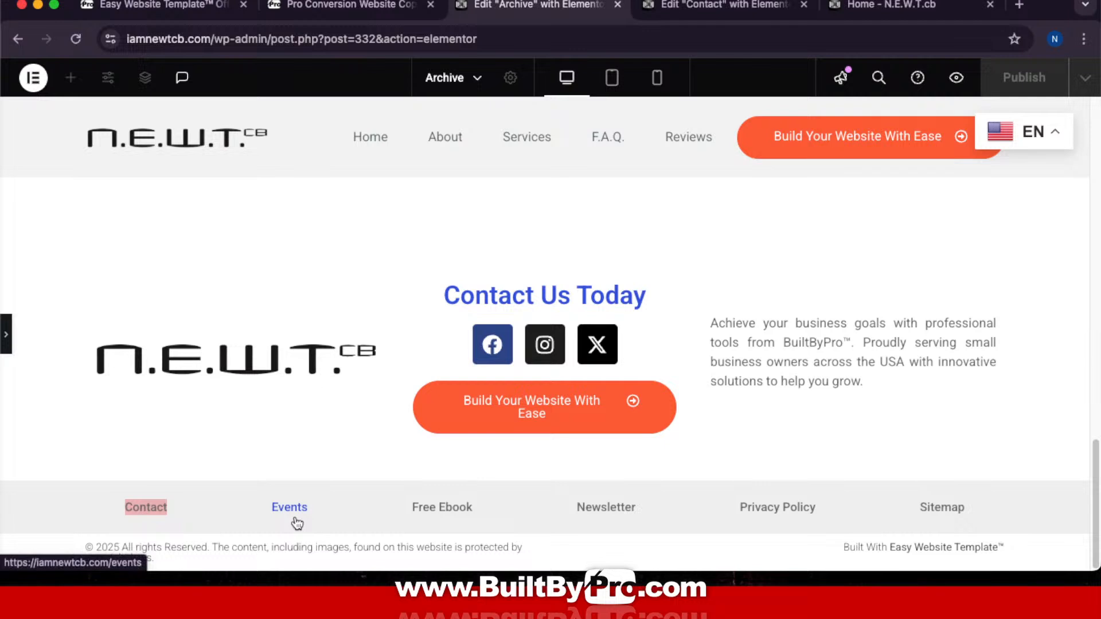
Step: Open the footer's Free Ebook link (lm-landing-page) in a new tab and switch to it
right_click(435, 509)
click(524, 286)
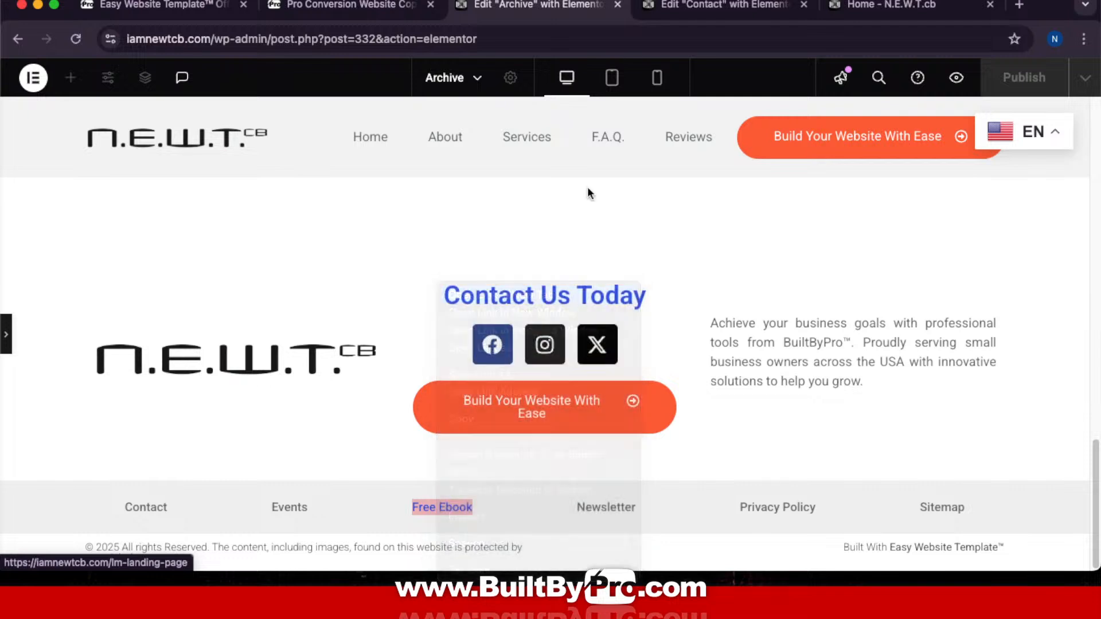
click(625, 6)
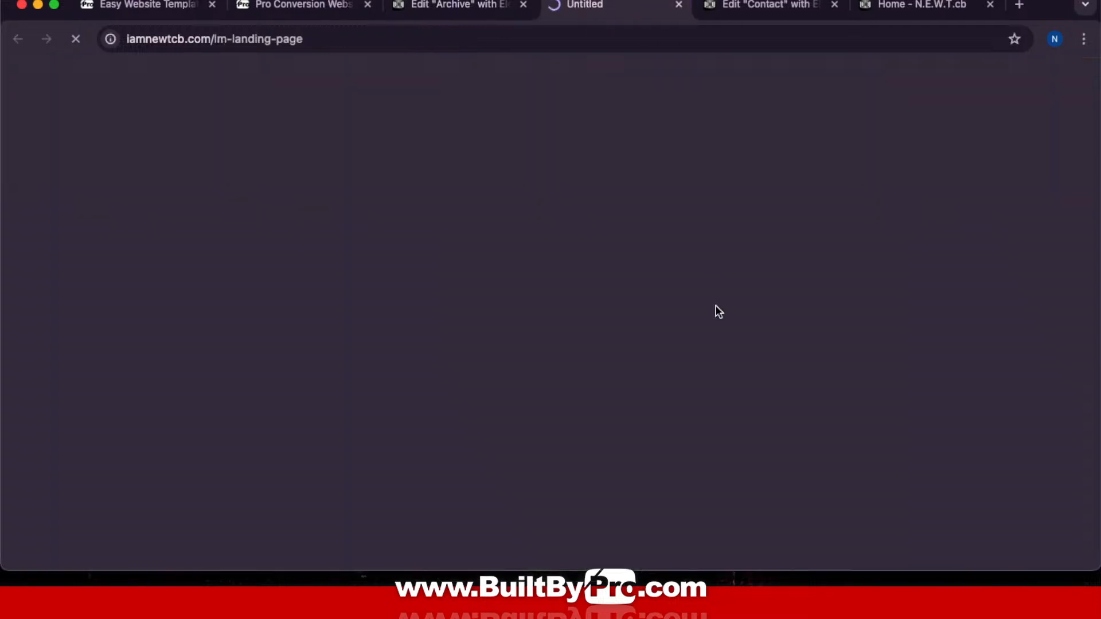